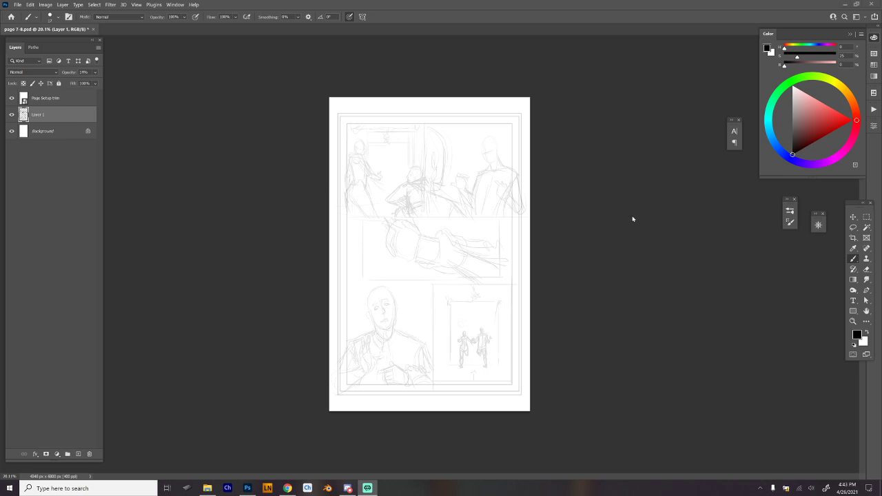
Arrange Chapter 1.psd and page 7-8.psd as separate floating windows side by side.
click(633, 217)
key(f)
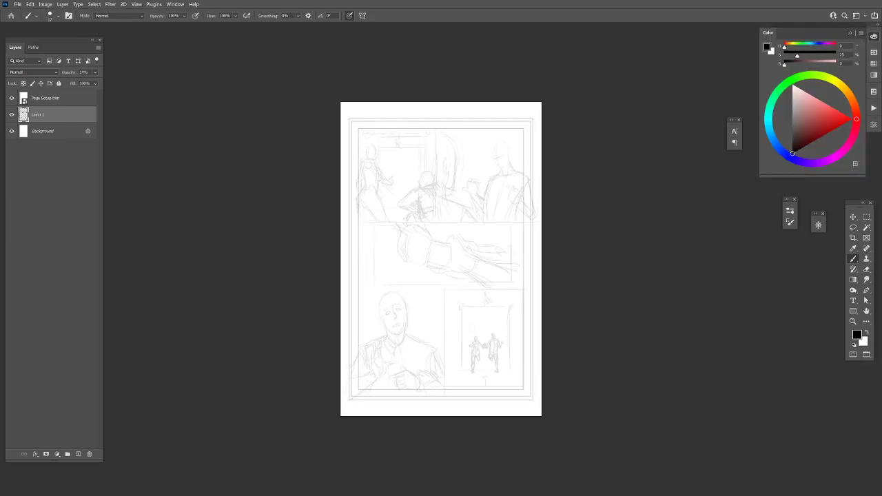
key(ctrl+plus)
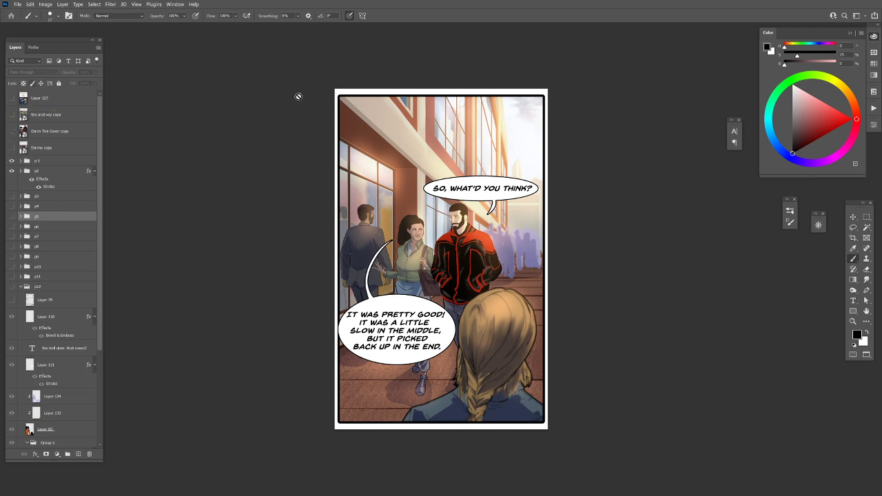
key(f)
key(f)
drag(138, 29, 229, 119)
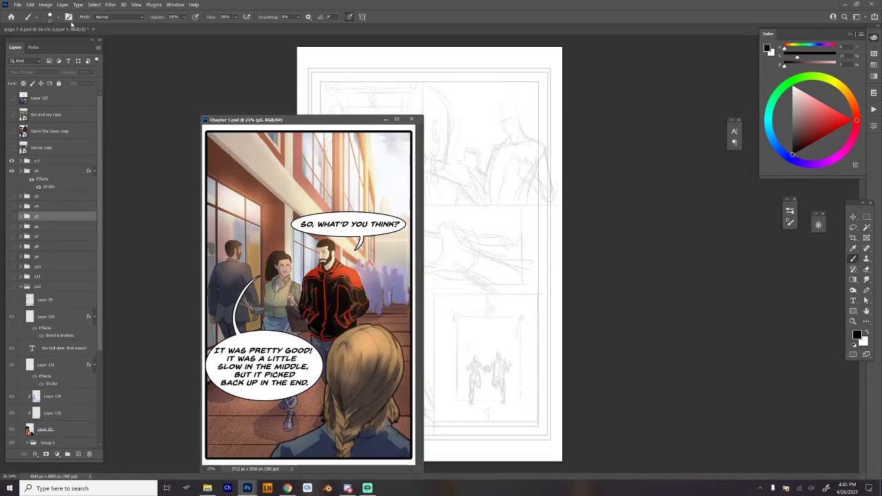
click(63, 29)
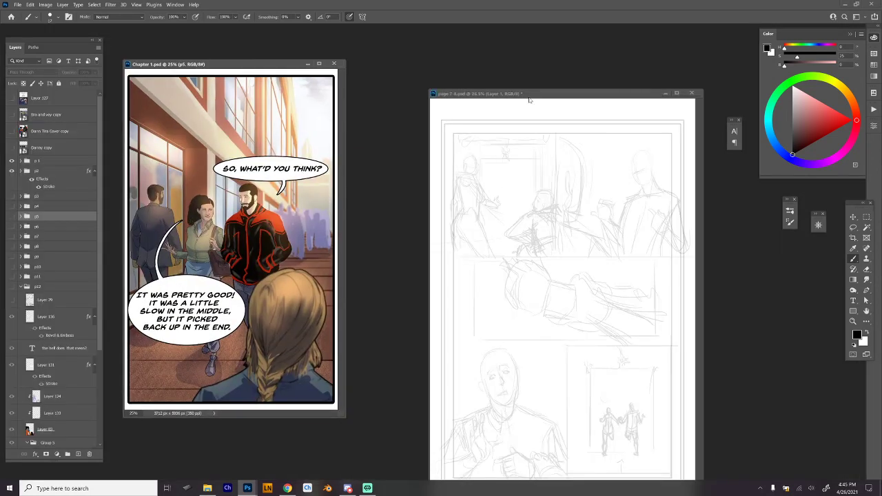
drag(528, 96, 525, 46)
click(178, 65)
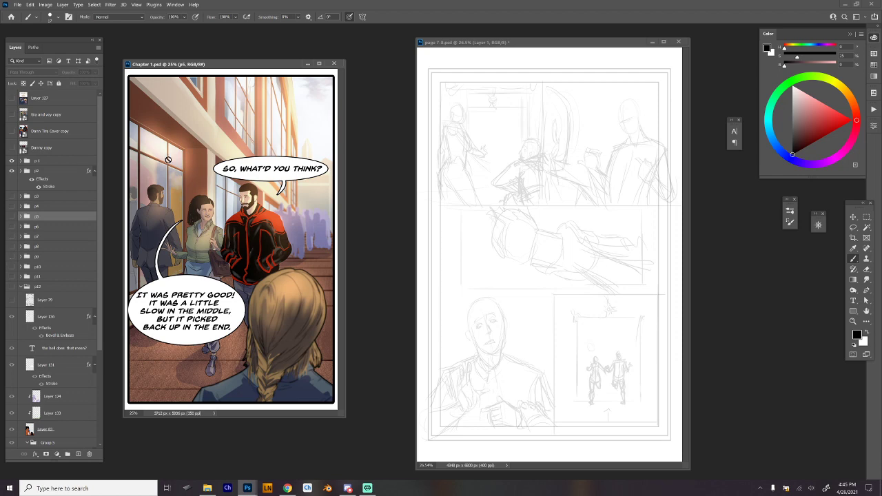
Apply Layer Comp 5 in Chapter 1.psd and sample the orange from the caped fight scene's costume.
click(873, 38)
click(751, 166)
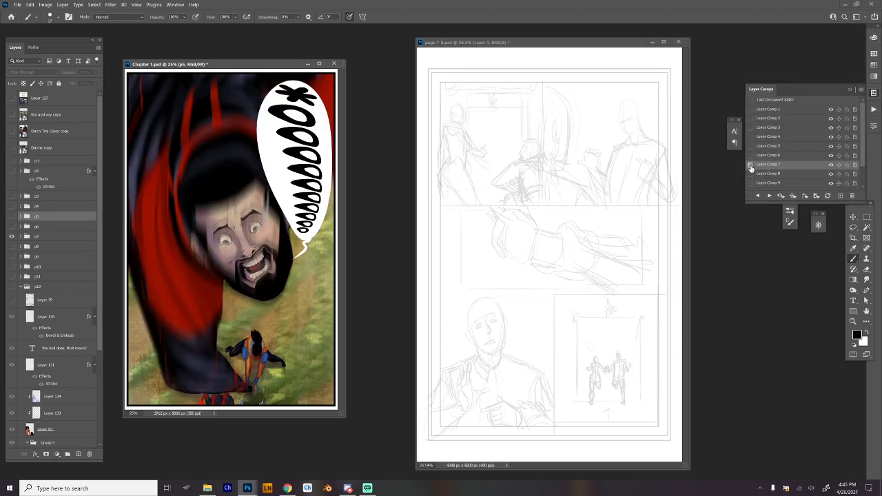
click(750, 156)
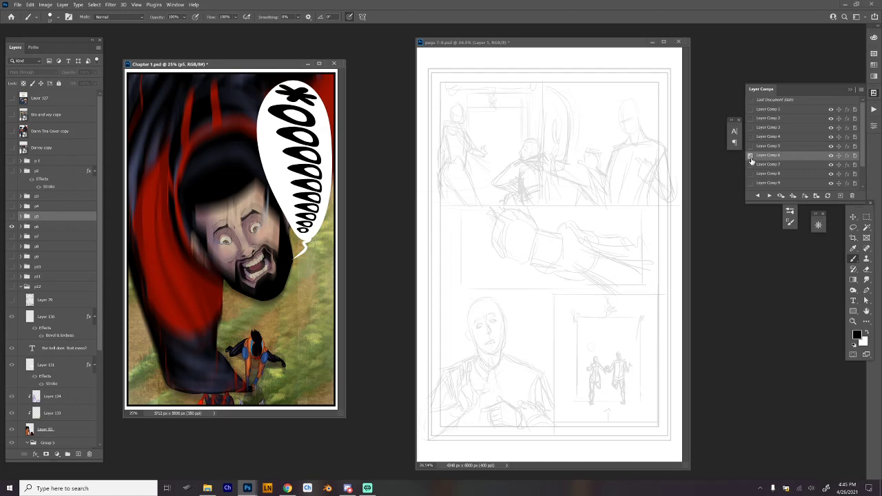
click(751, 146)
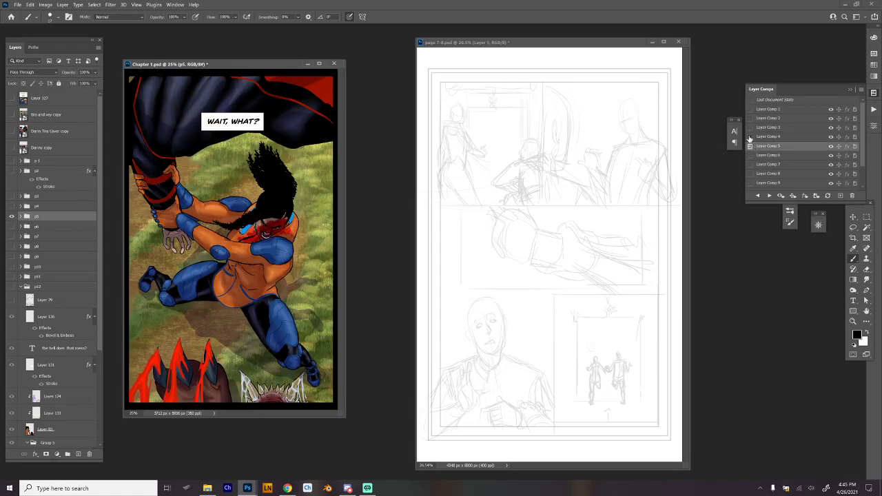
scroll(245, 222, up, 2)
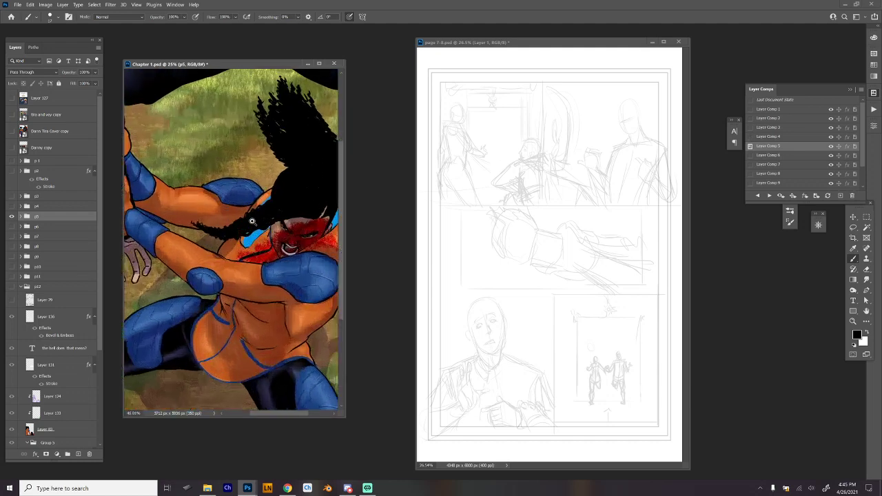
scroll(254, 222, up, 2)
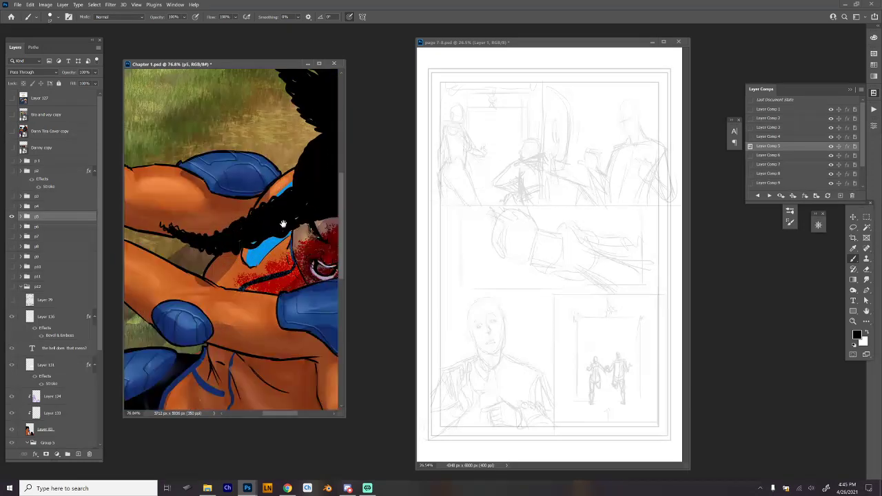
alt+click(233, 285)
Add a new layer to page 7-8.psd and place it beneath the sketch layer.
click(522, 45)
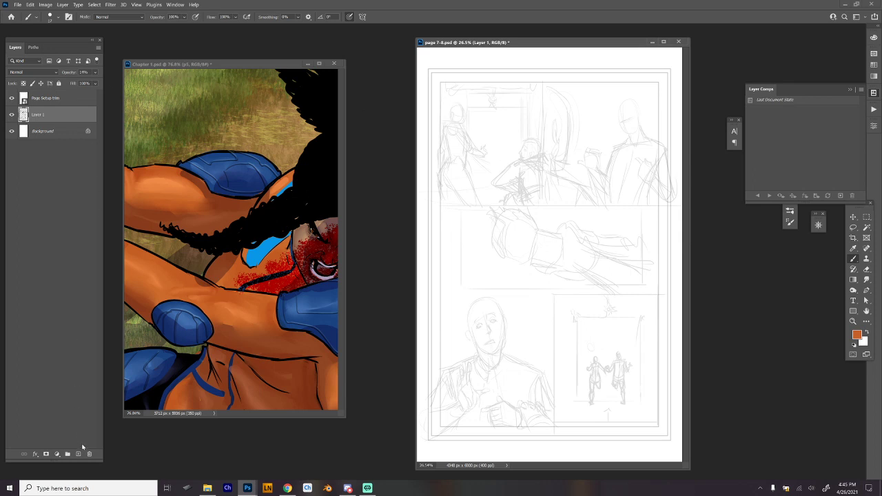
click(78, 453)
click(72, 132)
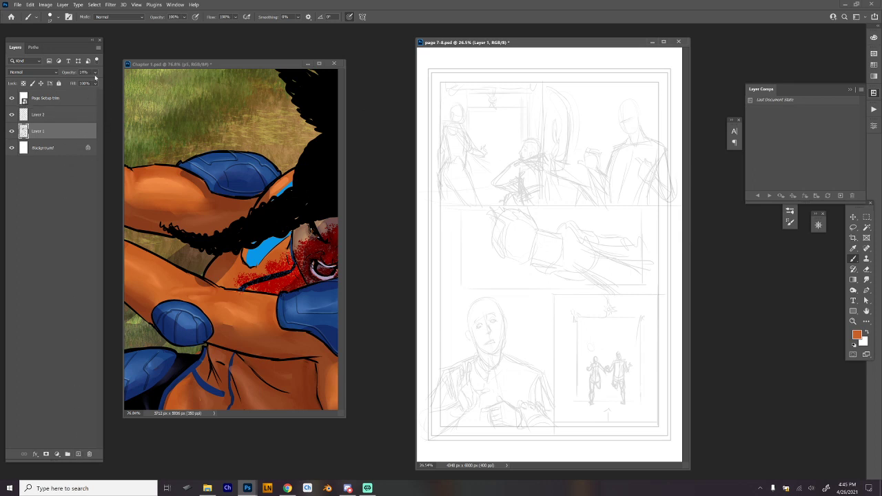
drag(73, 124, 73, 132)
Set the brush size to 64 px and paint orange on the torso of the standing figure in the first panel.
right_click(471, 117)
click(528, 139)
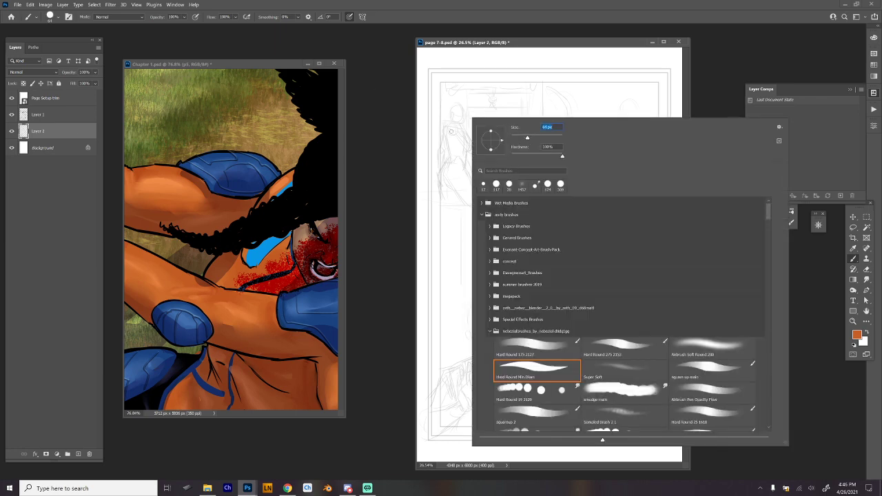
mouse_move(448, 134)
mouse_down()
mouse_move(452, 149)
mouse_move(460, 142)
mouse_up()
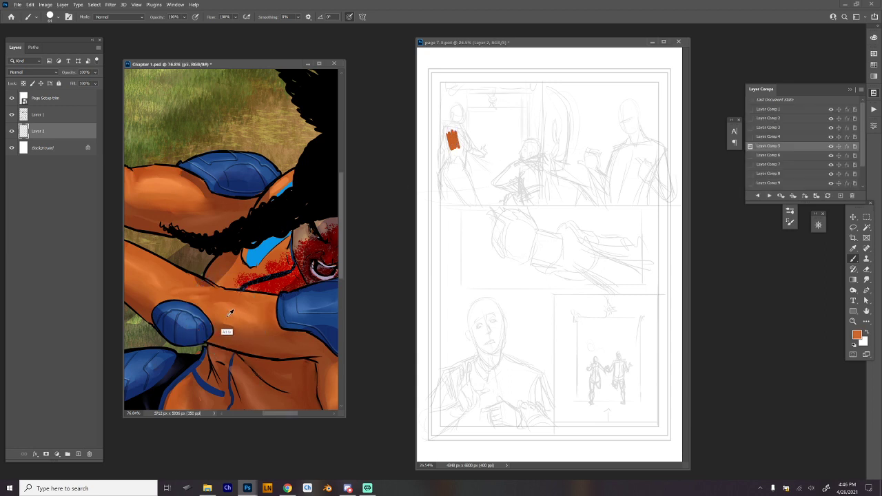
mouse_move(453, 130)
mouse_down()
mouse_move(462, 148)
mouse_move(448, 138)
mouse_up()
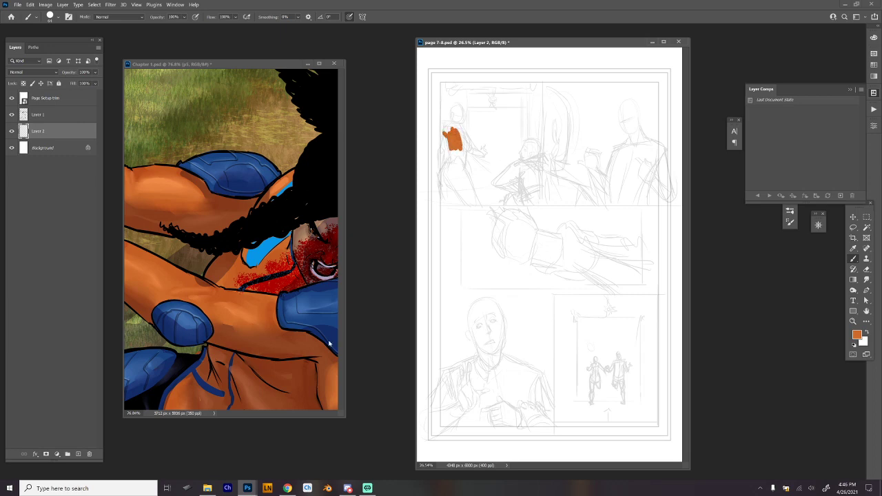
Sample the dark slate blue from the cape in Chapter 1.psd and paint a first stroke on the standing figure's leg.
drag(228, 267, 319, 221)
drag(299, 302, 329, 154)
drag(270, 309, 318, 334)
drag(249, 326, 262, 228)
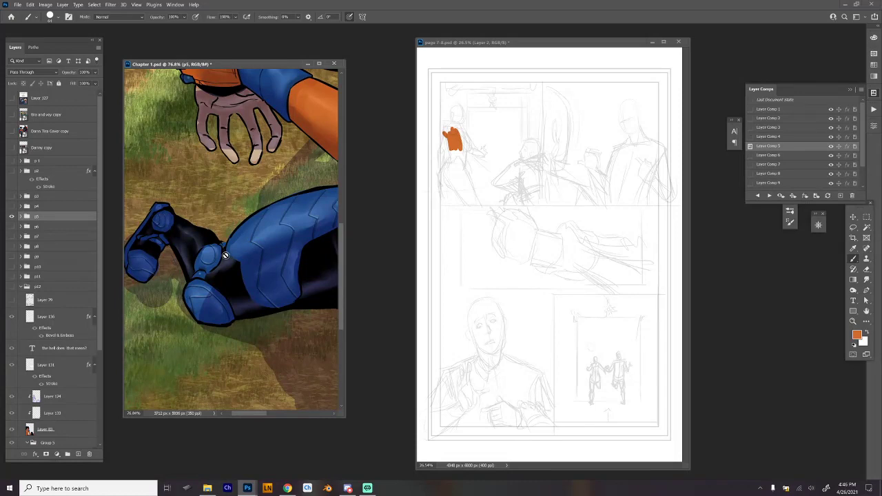
drag(294, 304, 246, 283)
drag(252, 203, 303, 361)
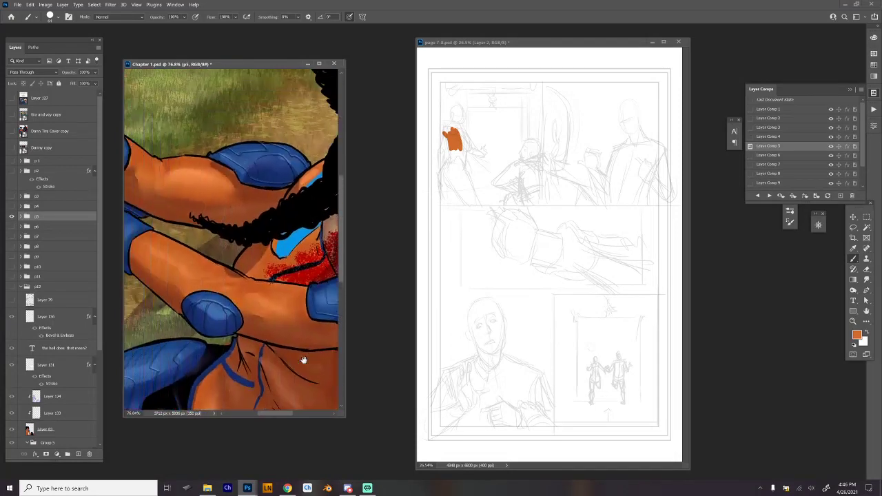
drag(197, 187, 270, 286)
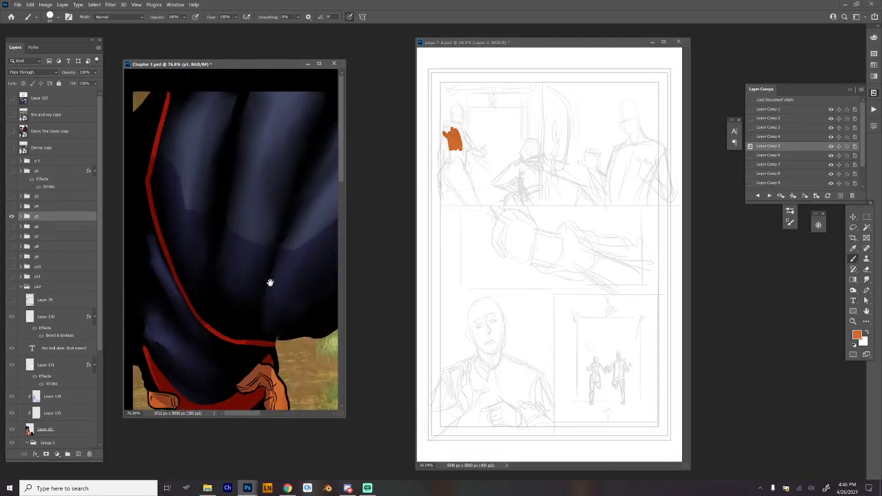
alt+click(192, 159)
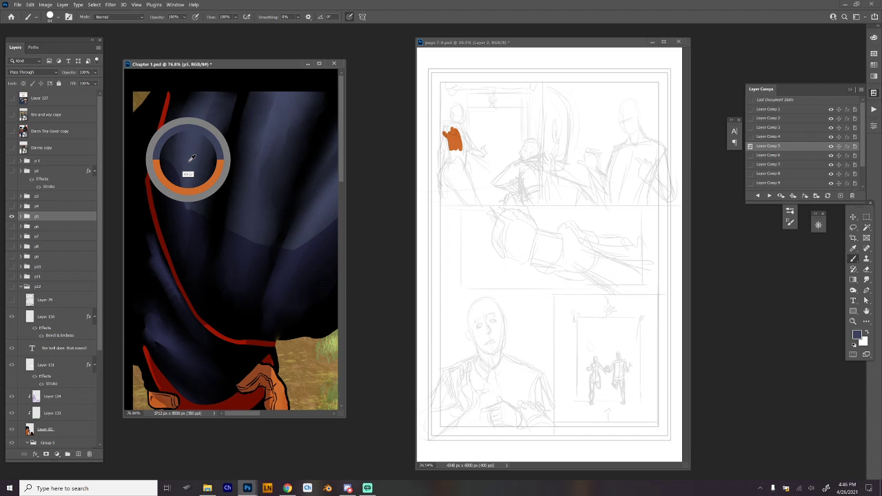
alt+click(271, 113)
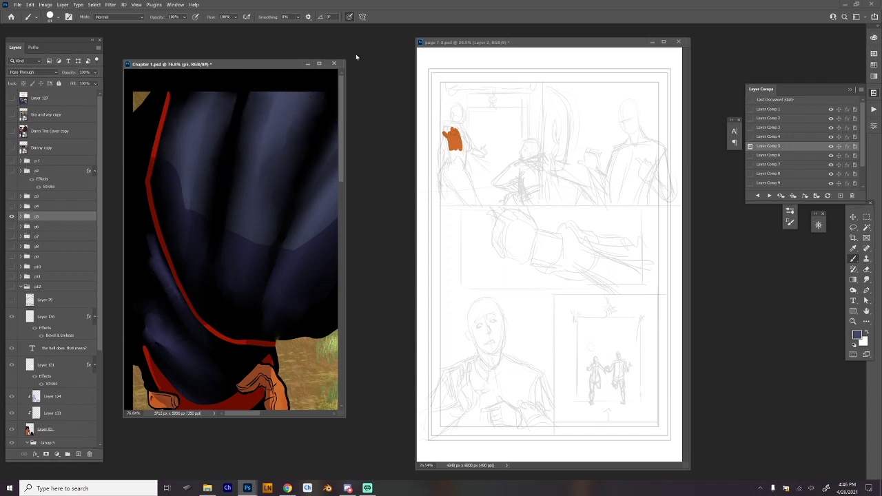
drag(461, 164, 472, 192)
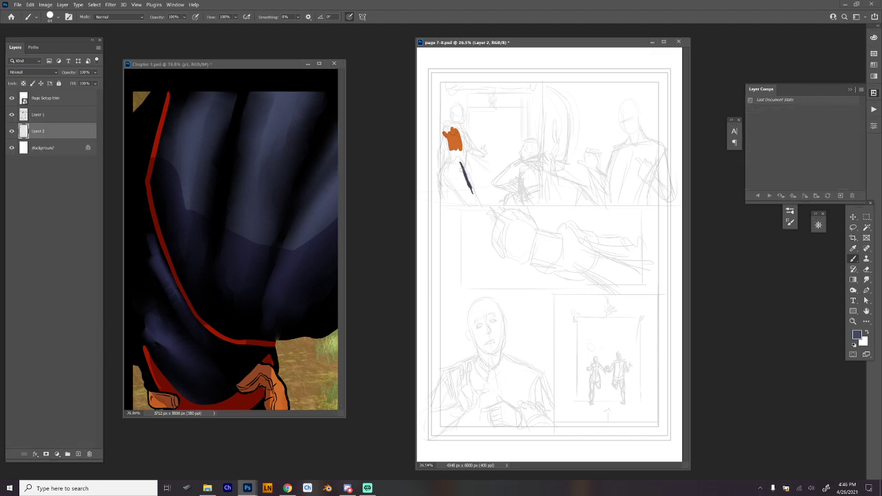
Darken the Background layer to light grey with a Hue/Saturation lightness of -27, and reselect Layer 2.
click(50, 147)
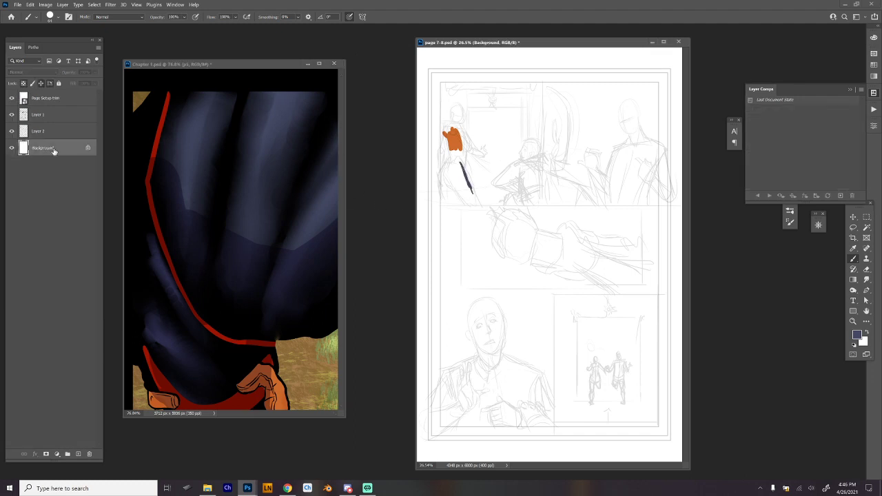
key(ctrl+u)
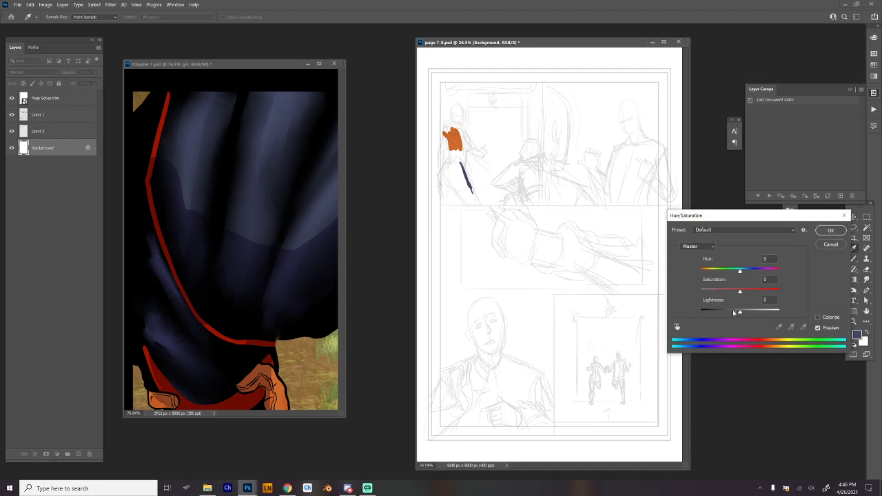
drag(740, 311, 732, 314)
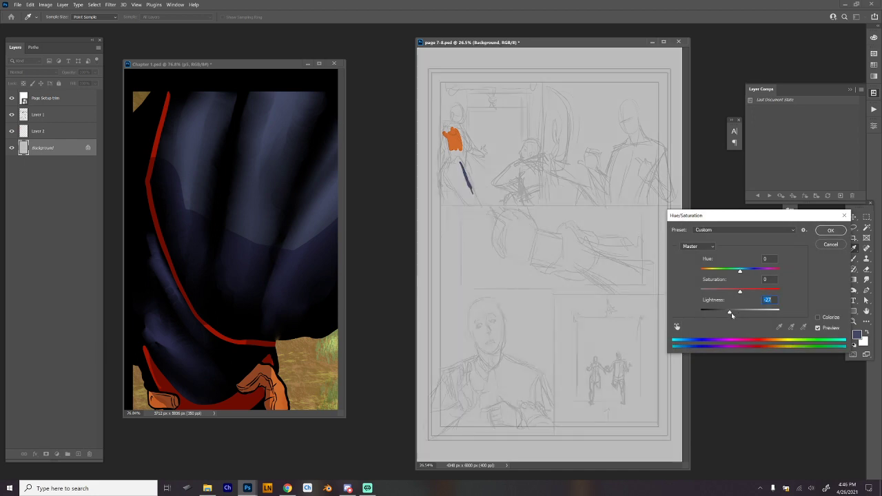
key(Return)
click(62, 134)
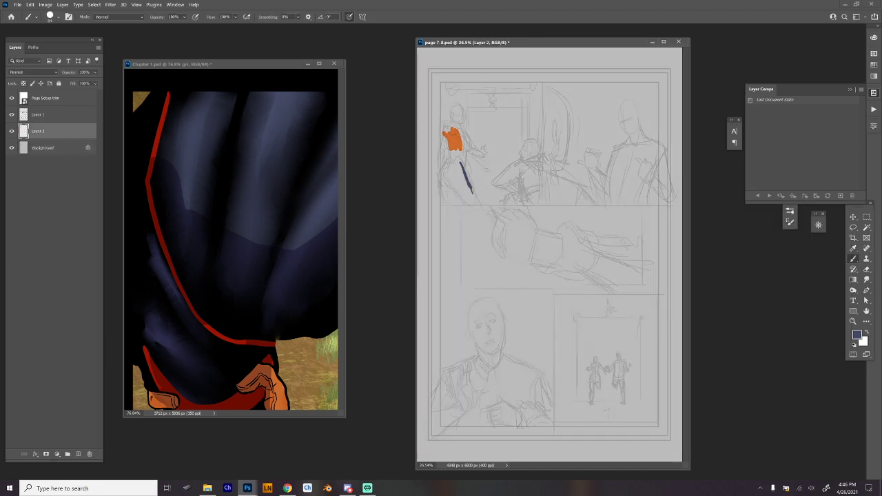
Try to block in both of the standing figure's legs in slate blue.
drag(463, 166, 479, 203)
mouse_move(464, 171)
mouse_down()
mouse_move(447, 160)
mouse_move(441, 204)
mouse_move(459, 173)
mouse_move(440, 172)
mouse_move(441, 185)
mouse_move(444, 176)
mouse_move(459, 186)
mouse_move(469, 205)
mouse_move(466, 181)
mouse_move(506, 172)
mouse_up()
right_click(466, 181)
mouse_move(442, 186)
mouse_down()
mouse_move(446, 203)
mouse_move(455, 189)
mouse_move(451, 203)
mouse_move(439, 202)
mouse_up()
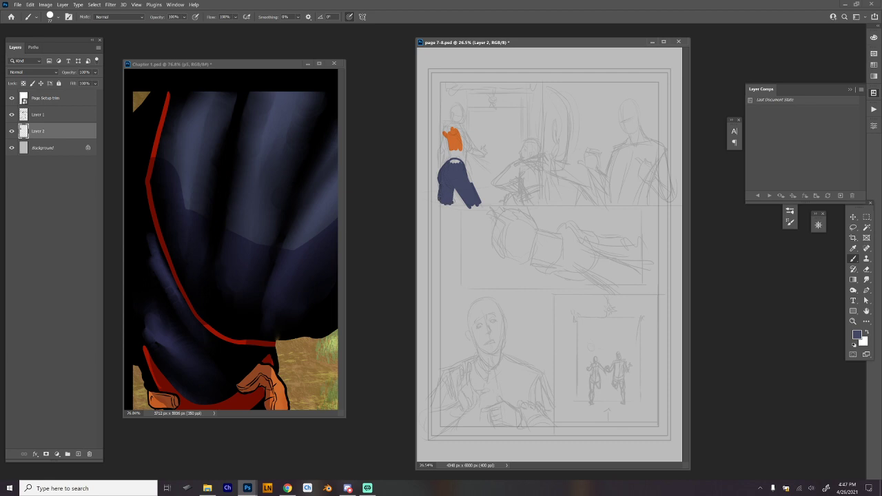
mouse_move(471, 172)
mouse_down()
mouse_move(509, 223)
mouse_move(532, 186)
mouse_move(459, 203)
mouse_move(450, 244)
mouse_move(460, 271)
mouse_move(470, 263)
mouse_move(482, 191)
mouse_move(497, 271)
mouse_move(511, 278)
mouse_move(520, 278)
mouse_move(518, 240)
mouse_up()
key(e)
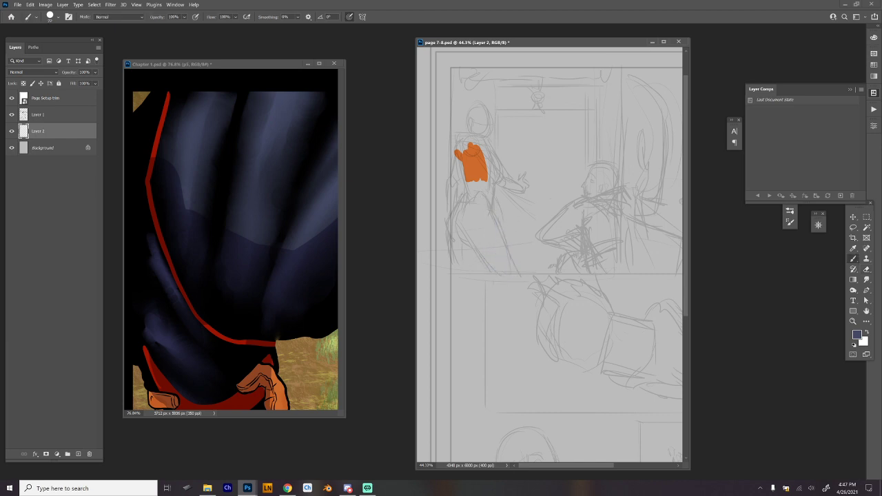
Outline the standing figure's legs in slate blue and fill them in with a larger brush.
mouse_move(465, 194)
mouse_down()
mouse_move(450, 233)
mouse_move(453, 259)
mouse_move(468, 271)
mouse_up()
key(ctrl+z)
mouse_move(451, 240)
mouse_down()
mouse_move(452, 268)
mouse_move(493, 273)
mouse_up()
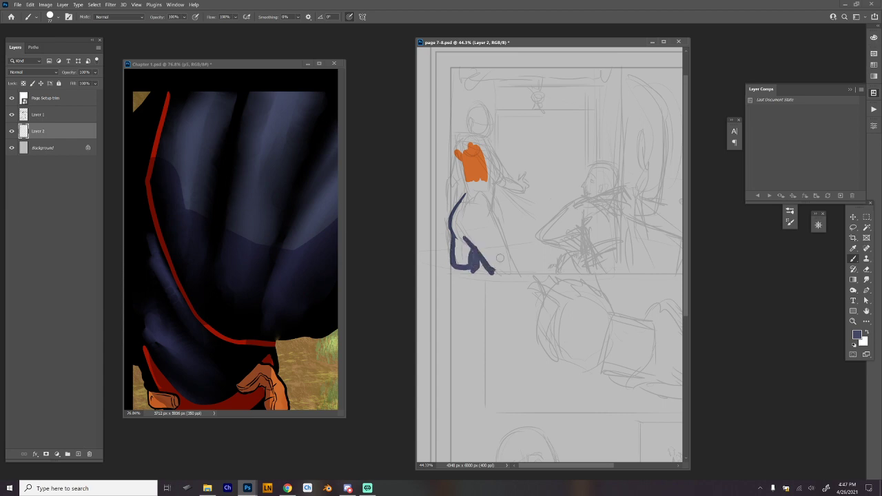
drag(488, 216, 515, 268)
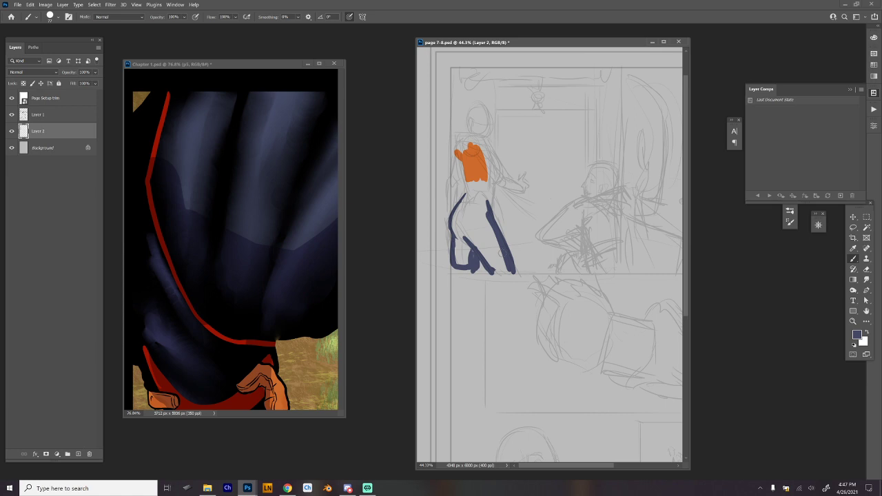
right_click(503, 253)
drag(543, 174, 554, 173)
drag(491, 212, 514, 270)
mouse_move(467, 198)
mouse_down()
mouse_move(455, 220)
mouse_move(459, 246)
mouse_move(469, 240)
mouse_move(458, 222)
mouse_move(472, 195)
mouse_move(457, 257)
mouse_move(469, 237)
mouse_move(463, 219)
mouse_move(507, 272)
mouse_move(498, 251)
mouse_up()
key(ctrl+z)
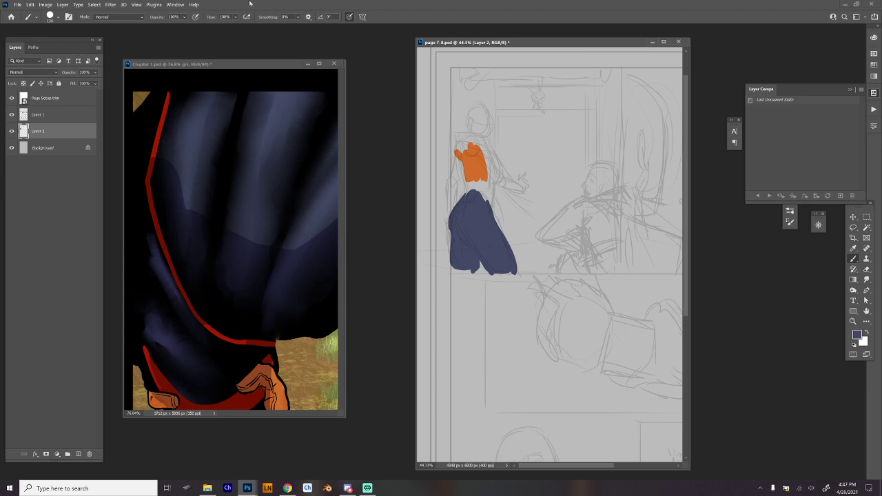
key(alt+Tab)
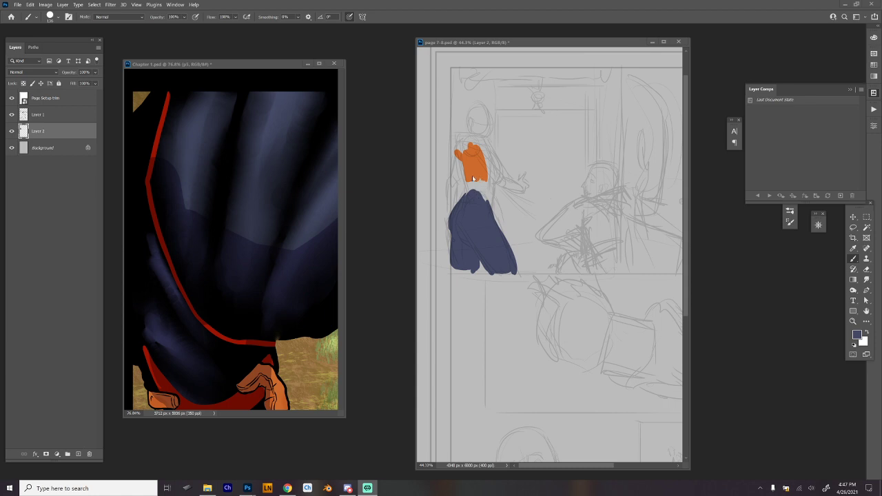
Try to reshape the outer edge of the standing figure's hip and thigh with extra slate blue strokes.
scroll(473, 178, up, 2)
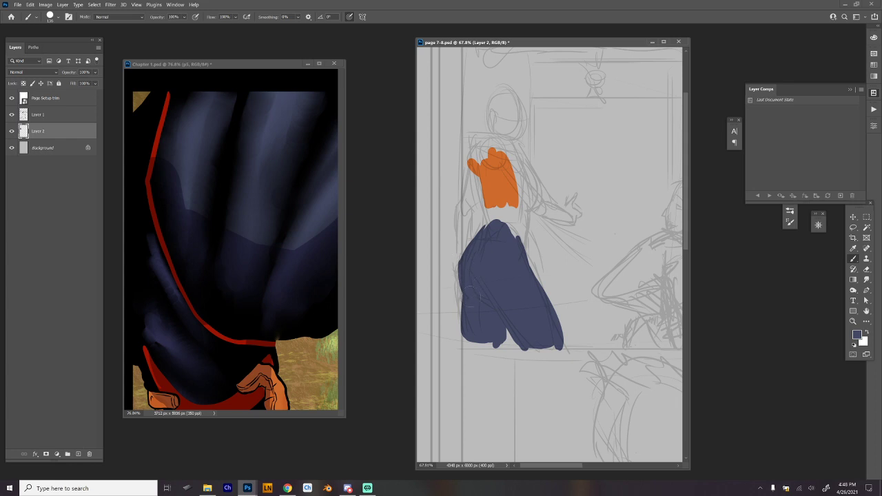
drag(459, 284, 462, 255)
drag(460, 289, 484, 233)
mouse_move(463, 292)
mouse_down()
mouse_move(457, 256)
mouse_move(477, 273)
mouse_move(464, 263)
mouse_move(497, 224)
mouse_up()
key(ctrl+z)
drag(471, 274, 497, 226)
key(ctrl+z)
mouse_move(470, 276)
mouse_down()
mouse_move(488, 239)
mouse_move(463, 268)
mouse_move(494, 231)
mouse_up()
key(ctrl+z)
key(ctrl+z)
Erase the excess blue between the standing figure's legs and repaint the lower edge of the forward leg.
key(e)
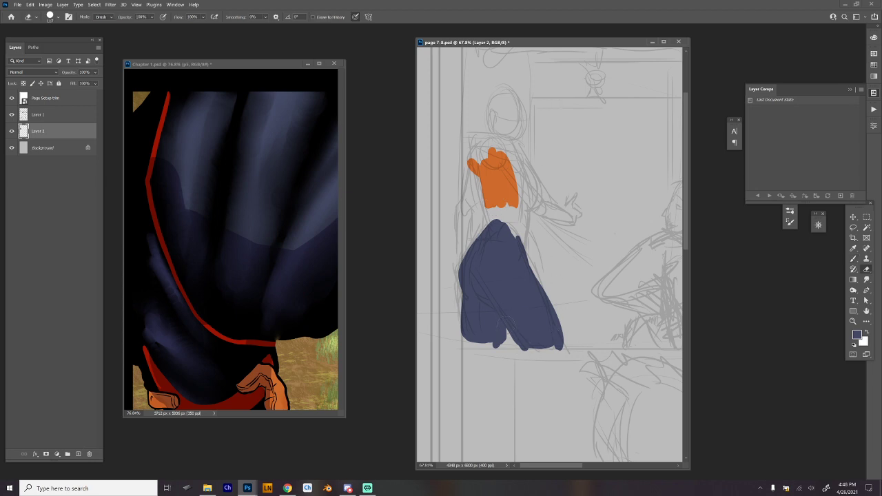
drag(509, 328, 527, 350)
key(b)
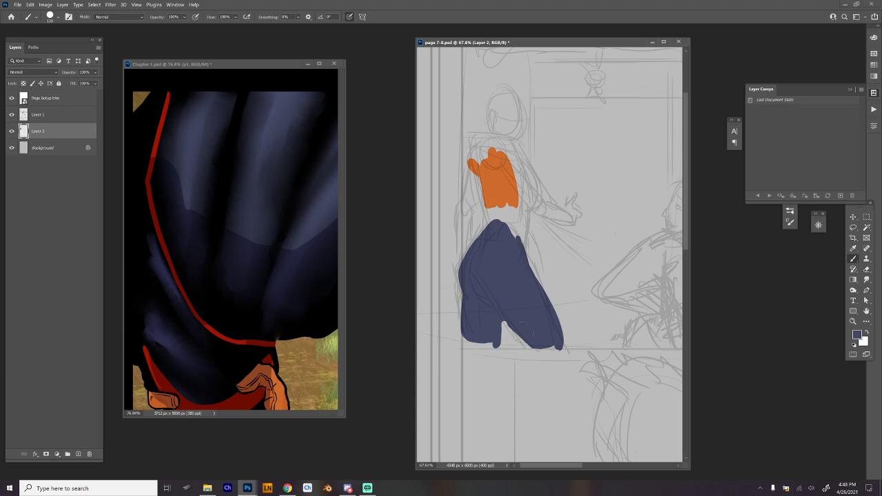
drag(524, 326, 538, 351)
Sample the torso's orange and outline the standing figure's jacket from the shoulders down the back edge and along the hip hem.
alt+click(502, 182)
mouse_move(507, 140)
mouse_down()
mouse_move(474, 160)
mouse_move(483, 153)
mouse_move(476, 147)
mouse_move(470, 165)
mouse_move(484, 221)
mouse_up()
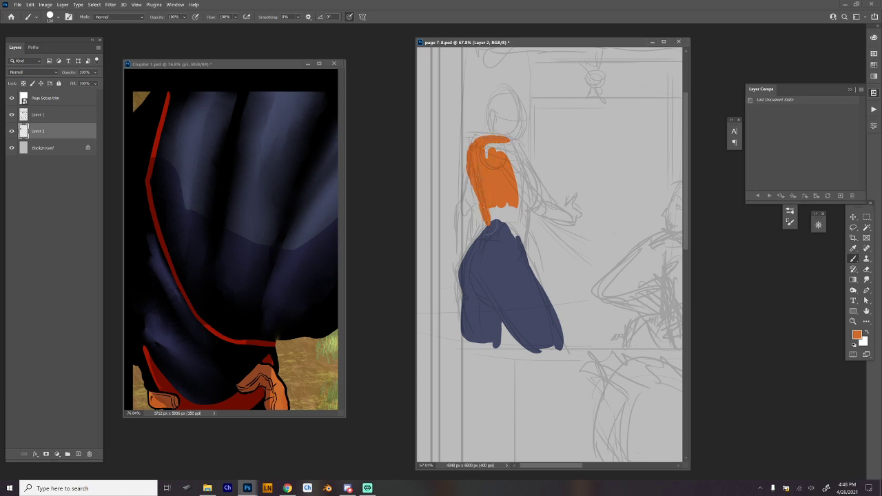
key(ctrl+z)
mouse_move(473, 144)
mouse_down()
mouse_move(462, 172)
mouse_move(484, 218)
mouse_up()
key(ctrl+z)
mouse_move(469, 179)
mouse_down()
mouse_move(487, 223)
mouse_move(485, 217)
mouse_move(458, 267)
mouse_move(488, 270)
mouse_move(527, 248)
mouse_move(465, 272)
mouse_up()
key(ctrl+z)
key(ctrl+z)
key(ctrl+z)
key(ctrl+z)
key(ctrl+z)
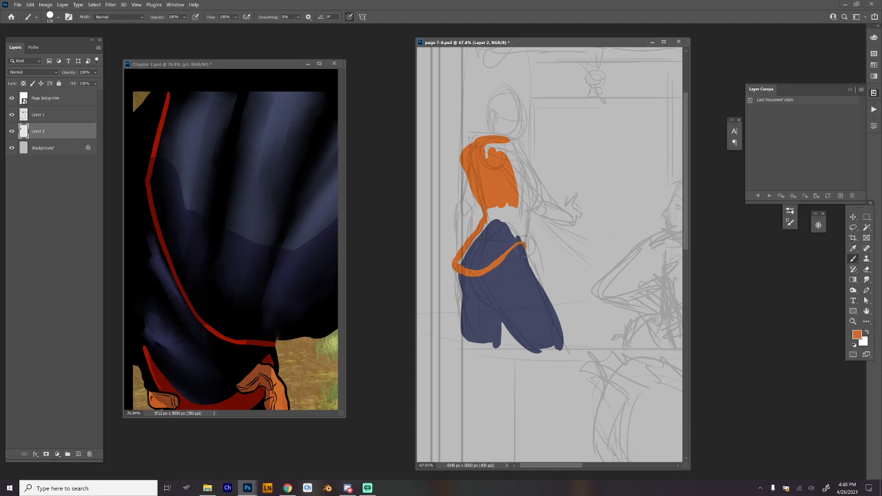
Close the orange jacket outline along the figure's front side, from the neckline around the upper arm to the hem.
drag(525, 246, 529, 259)
drag(531, 212, 526, 263)
mouse_move(509, 141)
mouse_down()
mouse_move(529, 175)
mouse_move(528, 161)
mouse_move(534, 187)
mouse_up()
key(ctrl+z)
key(ctrl+z)
key(ctrl+z)
mouse_move(513, 146)
mouse_down()
mouse_move(537, 198)
mouse_move(528, 219)
mouse_up()
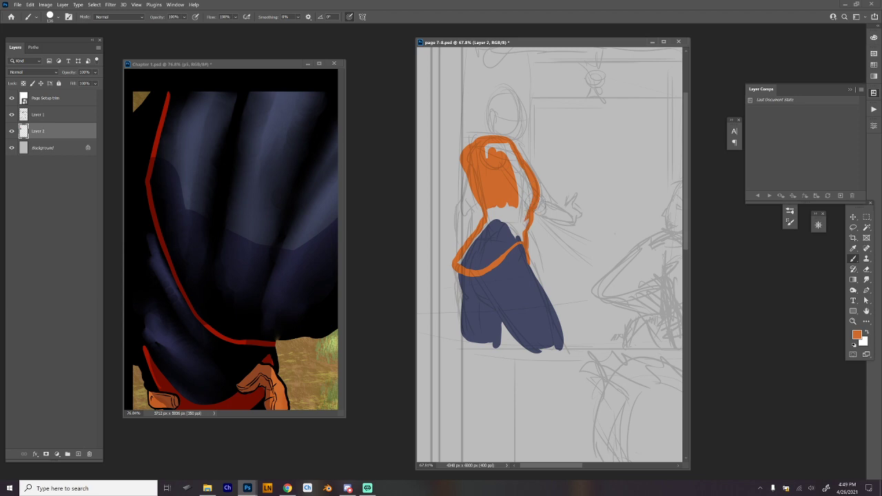
Fill in the jacket's lower part, waist and chest in orange and start the forward arm's forearm.
mouse_move(461, 262)
mouse_down()
mouse_move(494, 212)
mouse_move(473, 261)
mouse_move(503, 215)
mouse_move(512, 215)
mouse_move(495, 261)
mouse_move(516, 231)
mouse_move(518, 242)
mouse_up()
mouse_move(489, 209)
mouse_down()
mouse_move(515, 220)
mouse_move(527, 211)
mouse_up()
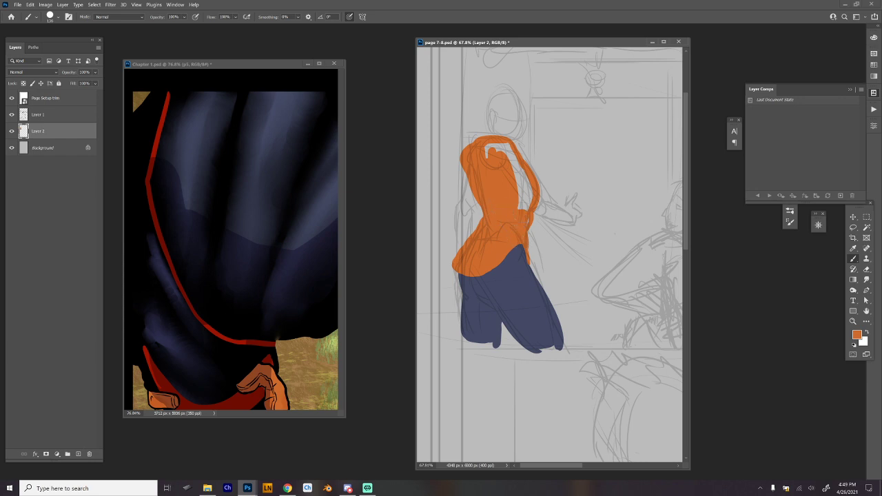
mouse_move(489, 154)
mouse_down()
mouse_move(524, 204)
mouse_move(519, 164)
mouse_move(545, 219)
mouse_move(550, 204)
mouse_move(552, 215)
mouse_up()
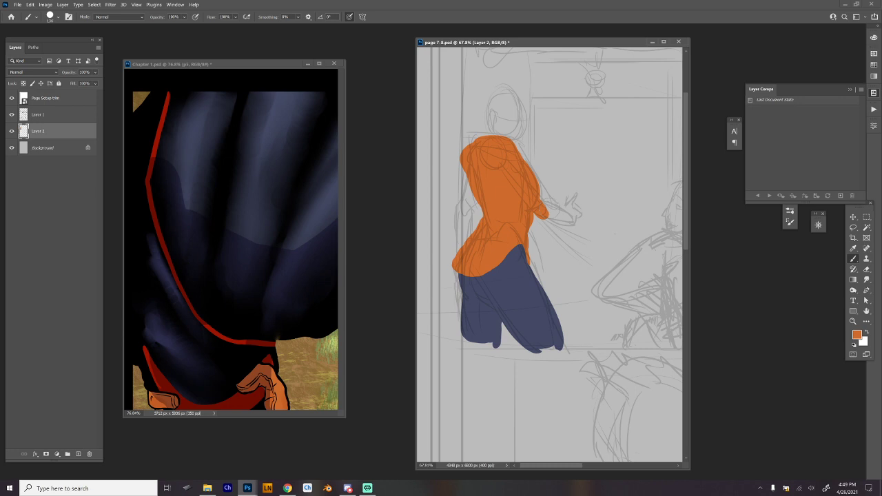
Paint the standing figure's outstretched forearm and gesturing hand in orange.
drag(546, 212, 572, 219)
drag(547, 211, 572, 220)
mouse_move(566, 210)
mouse_down()
mouse_move(578, 212)
mouse_move(575, 220)
mouse_move(577, 197)
mouse_move(568, 207)
mouse_up()
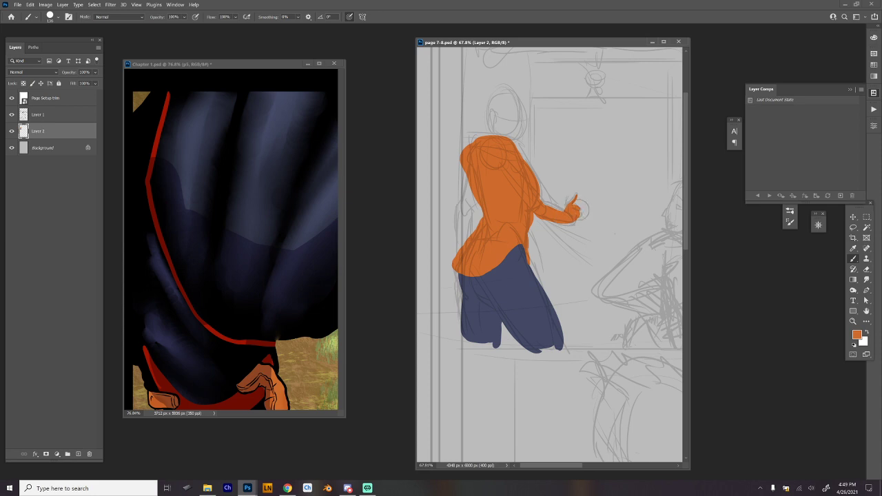
alt+click(566, 213)
Block in the upper part of the standing figure's rear arm in orange, down to the elbow.
mouse_move(466, 172)
mouse_down()
mouse_move(461, 206)
mouse_move(471, 193)
mouse_move(457, 249)
mouse_move(467, 217)
mouse_up()
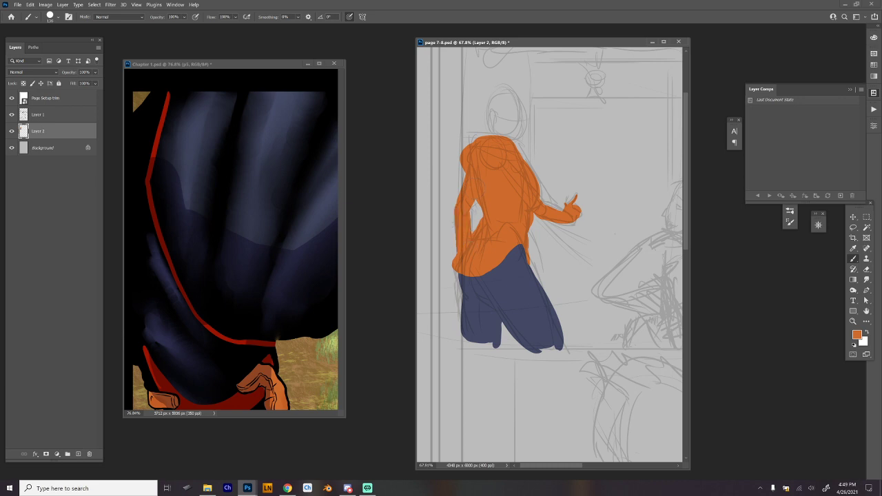
key(ctrl+z)
key(ctrl+z)
key(ctrl+z)
key(ctrl+z)
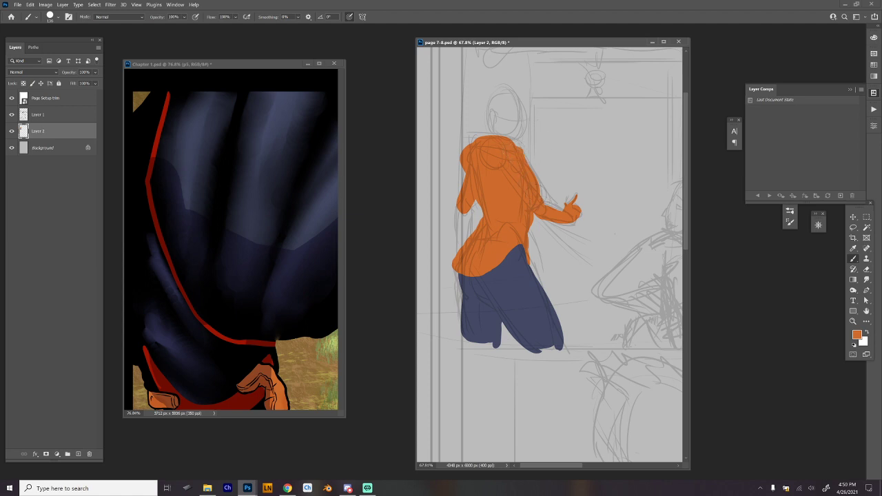
Paint the rear forearm in orange, bent at the elbow and reaching back to the hip.
mouse_move(457, 184)
mouse_down()
mouse_move(469, 224)
mouse_move(480, 221)
mouse_move(466, 222)
mouse_move(473, 229)
mouse_move(455, 211)
mouse_move(474, 229)
mouse_up()
key(ctrl+z)
key(ctrl+z)
key(ctrl+z)
mouse_move(456, 196)
mouse_down()
mouse_move(453, 212)
mouse_move(473, 229)
mouse_up()
key(ctrl+z)
key(ctrl+z)
drag(462, 188, 457, 200)
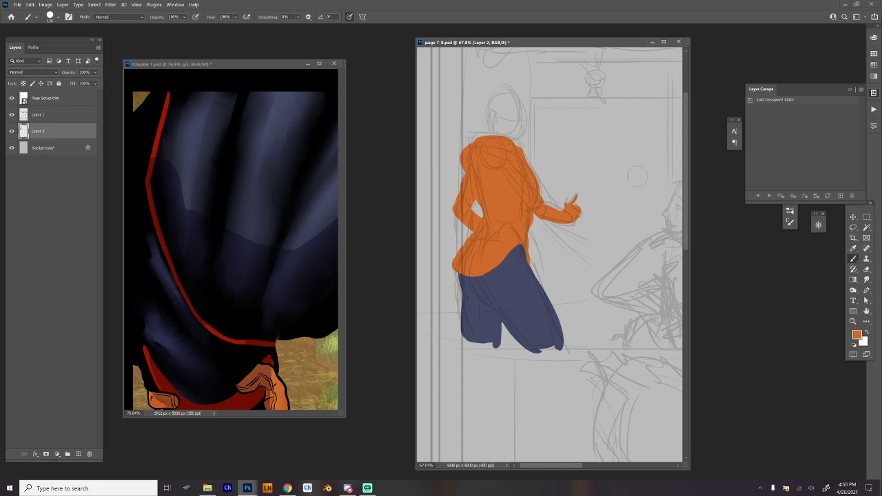
Find the blood-spattered face in the Chapter 1 artwork and sample the brown skin tone beside the hairline.
mouse_move(646, 328)
mouse_down()
mouse_move(613, 362)
mouse_move(637, 355)
mouse_up()
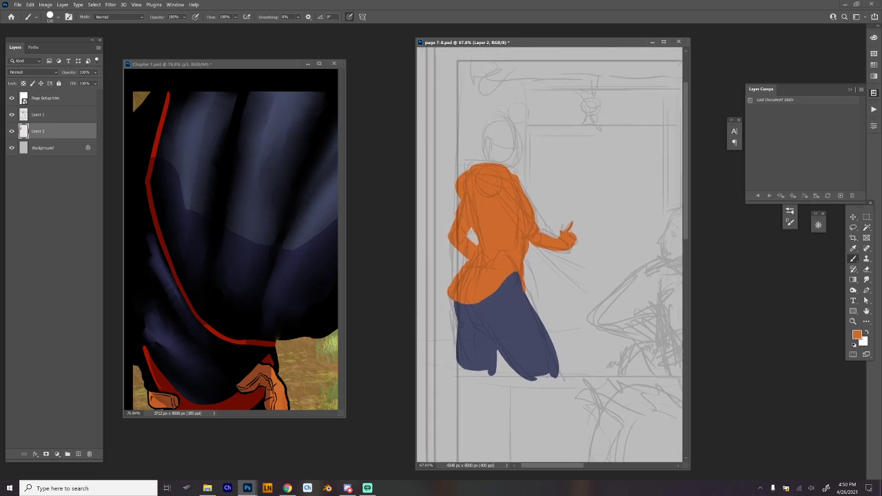
click(294, 340)
drag(289, 251, 142, 225)
drag(331, 243, 305, 101)
drag(222, 213, 266, 217)
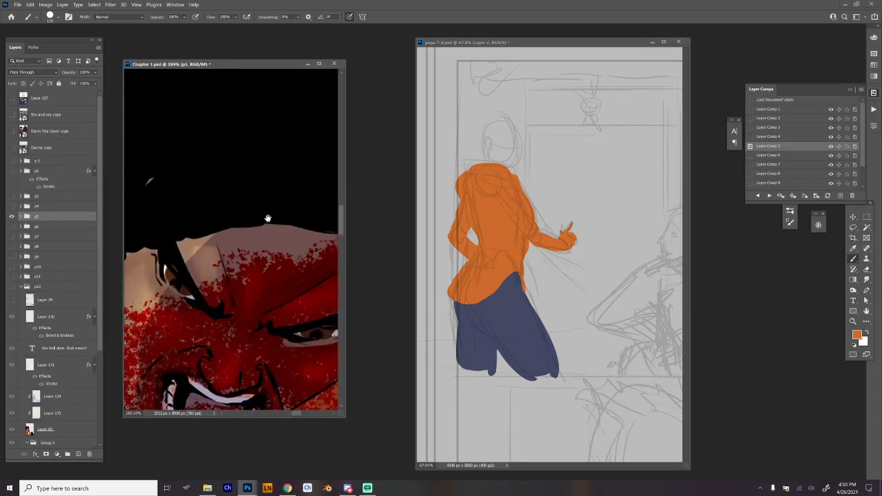
drag(196, 267, 293, 243)
alt+click(201, 247)
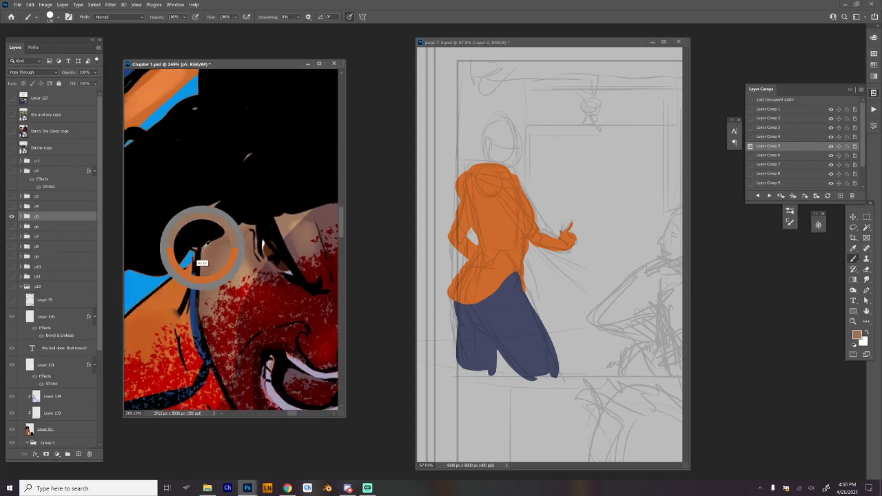
alt+click(213, 206)
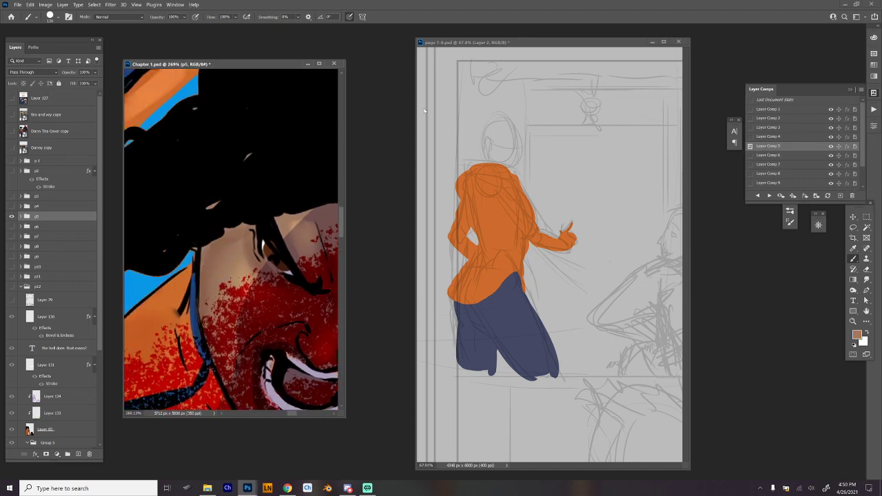
Try to outline the back of the standing figure's head in brown on Layer 2 of page 7-8.
click(533, 245)
drag(535, 191, 557, 185)
drag(551, 170, 601, 249)
drag(490, 219, 484, 167)
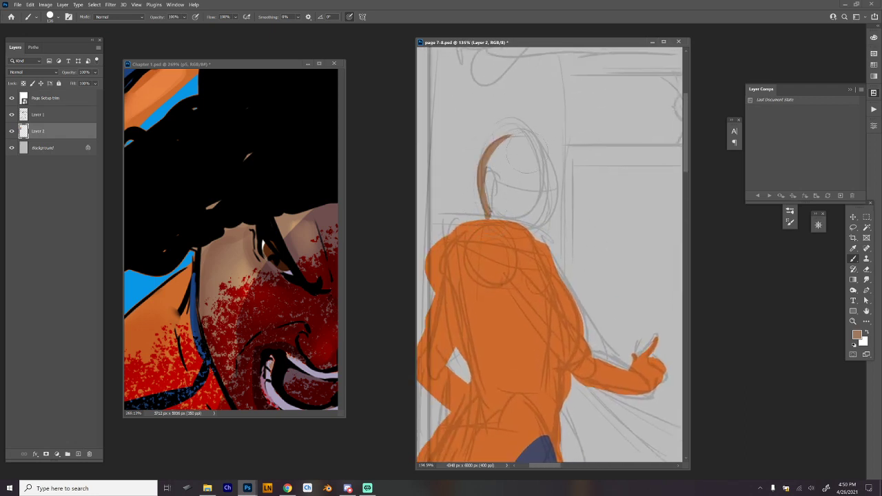
key(ctrl+z)
key(ctrl+z)
Undo the leftover brown stroke and add a new layer directly above the Background.
click(60, 148)
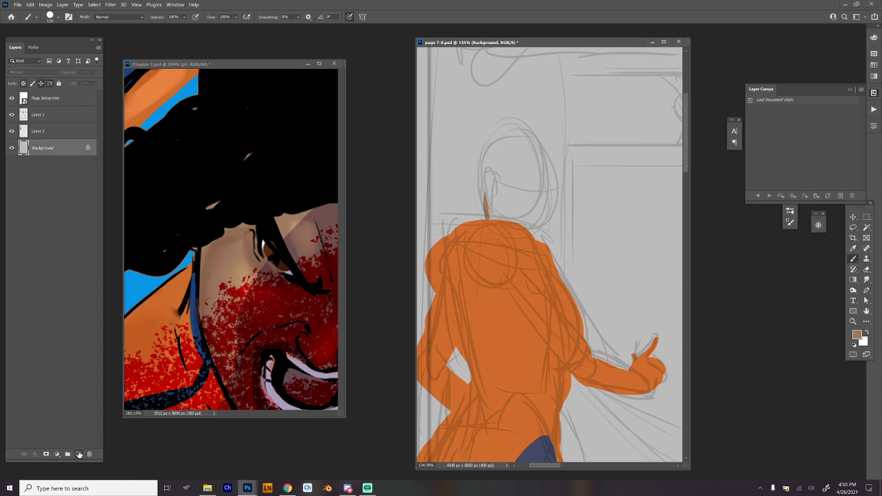
click(78, 454)
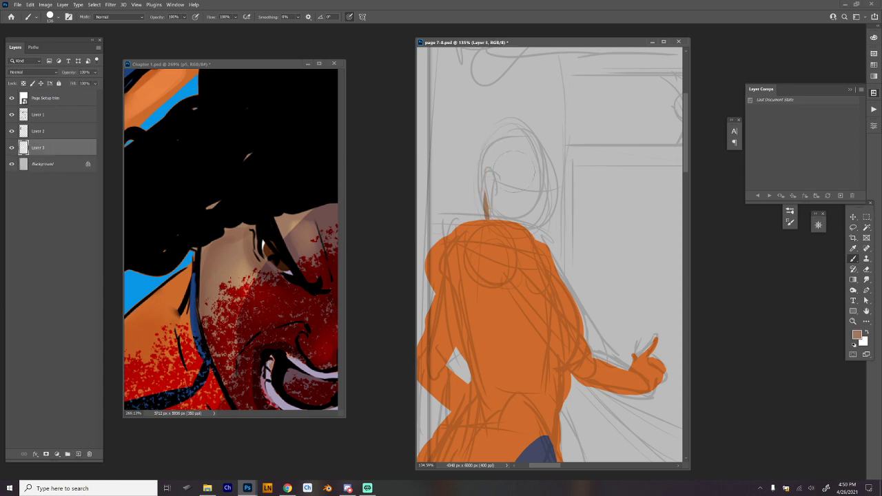
key(ctrl+z)
key(ctrl+z)
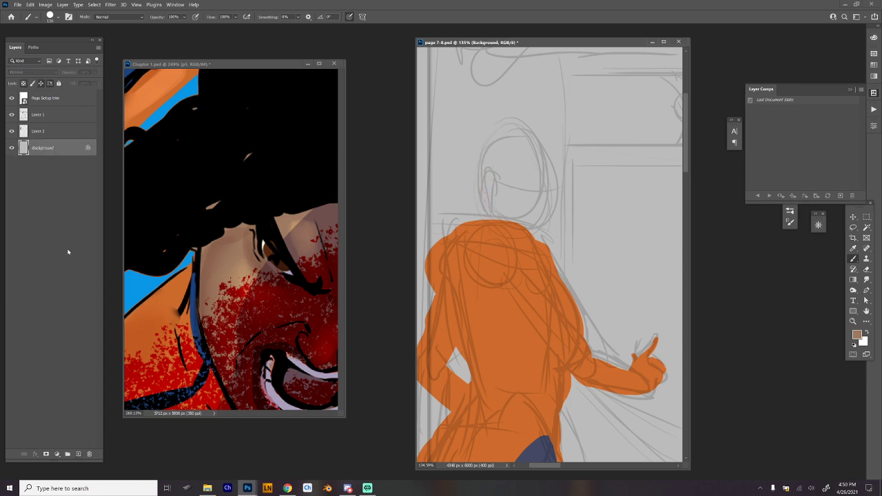
click(79, 455)
Outline the standing figure's head in brown on the new layer and fill it in.
drag(492, 220, 483, 150)
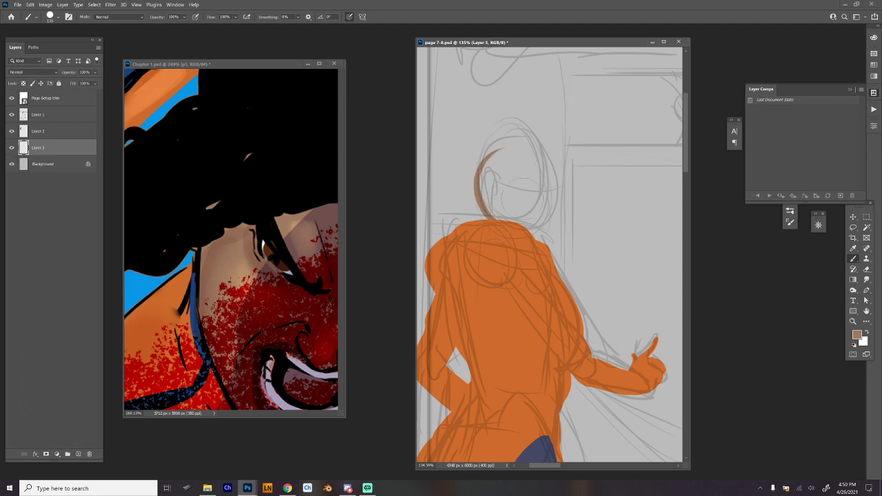
key(ctrl+z)
mouse_move(492, 219)
mouse_down()
mouse_move(507, 151)
mouse_move(517, 176)
mouse_move(510, 161)
mouse_move(554, 169)
mouse_move(540, 181)
mouse_move(543, 163)
mouse_move(544, 228)
mouse_up()
key(ctrl+z)
mouse_move(510, 144)
mouse_down()
mouse_move(556, 185)
mouse_move(556, 176)
mouse_move(544, 173)
mouse_move(554, 206)
mouse_move(556, 186)
mouse_move(545, 183)
mouse_move(562, 196)
mouse_move(558, 191)
mouse_move(552, 220)
mouse_up()
key(ctrl+z)
drag(557, 183, 536, 239)
drag(546, 168, 535, 231)
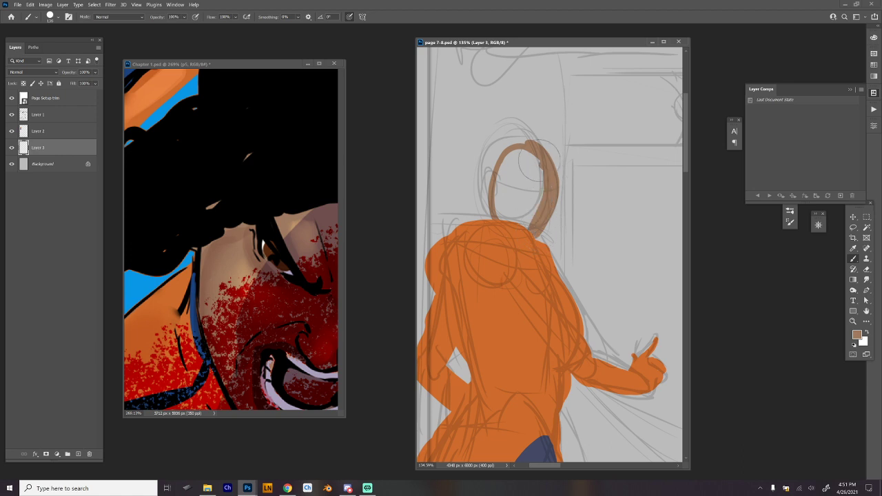
mouse_move(540, 160)
mouse_down()
mouse_move(503, 212)
mouse_move(511, 157)
mouse_move(523, 213)
mouse_up()
mouse_move(577, 194)
mouse_down()
mouse_move(558, 139)
mouse_move(579, 193)
mouse_up()
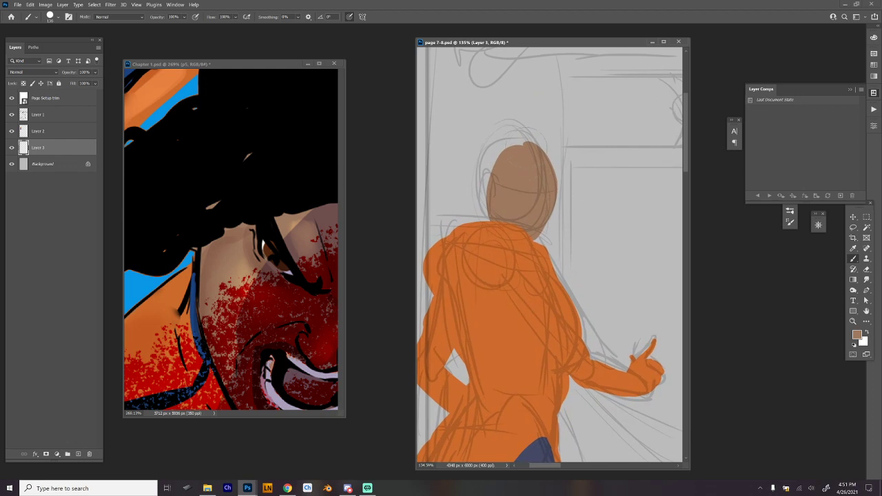
Refine the back of the head and neck near the ear with brown strokes.
drag(520, 162, 504, 196)
key(ctrl+z)
key(ctrl+shift+z)
key(ctrl+z)
key(ctrl+shift+z)
drag(491, 180, 493, 205)
mouse_move(591, 179)
mouse_down()
mouse_move(623, 106)
mouse_move(619, 164)
mouse_up()
Reduce the brush size and choose a pale cream colour from the yellow hues.
right_click(615, 142)
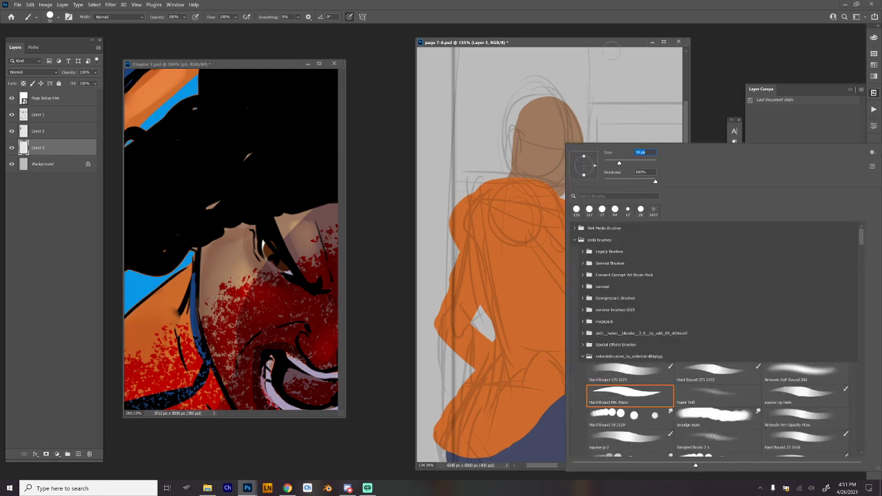
click(613, 44)
drag(581, 197, 573, 182)
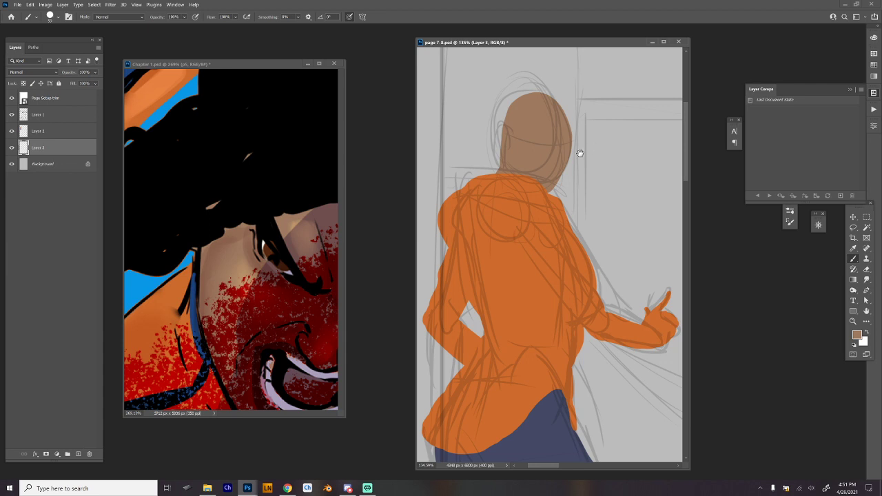
drag(575, 158, 579, 184)
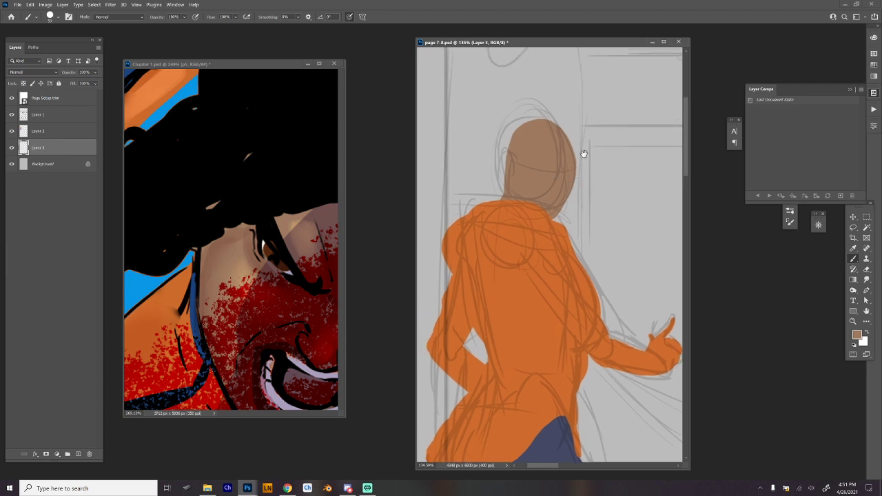
scroll(579, 197, up, 1)
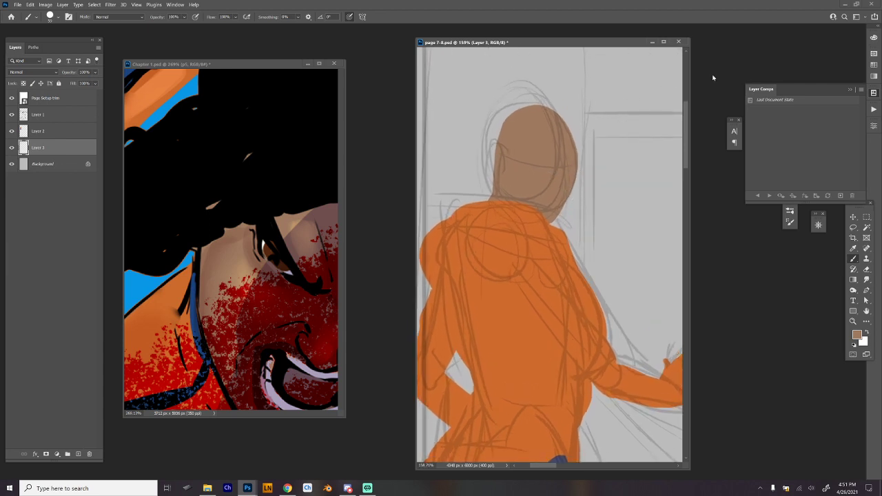
click(874, 92)
click(874, 37)
click(843, 80)
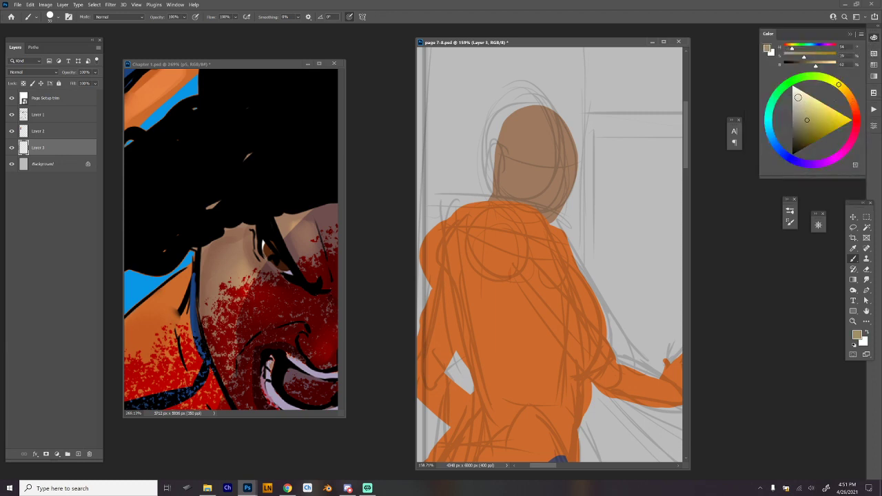
click(798, 98)
Make the brush still smaller and paint the whites of both eyes in pale cream on the brown face.
scroll(548, 175, up, 3)
right_click(546, 170)
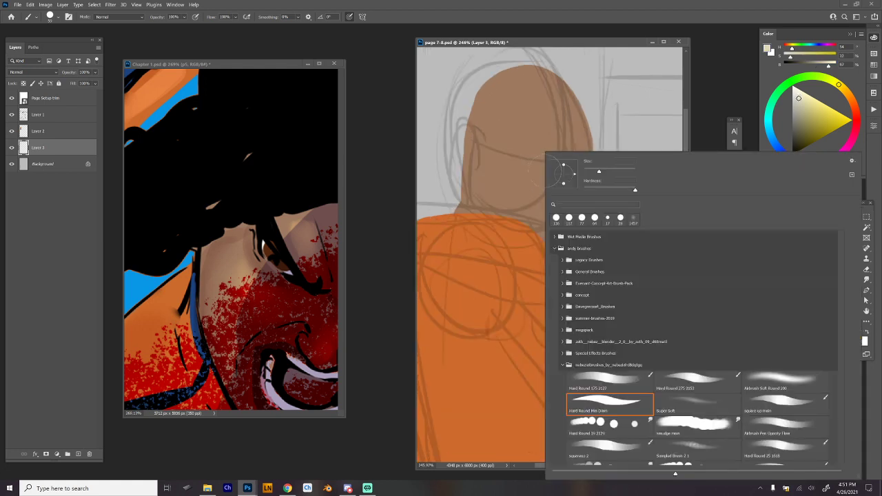
click(590, 171)
click(589, 45)
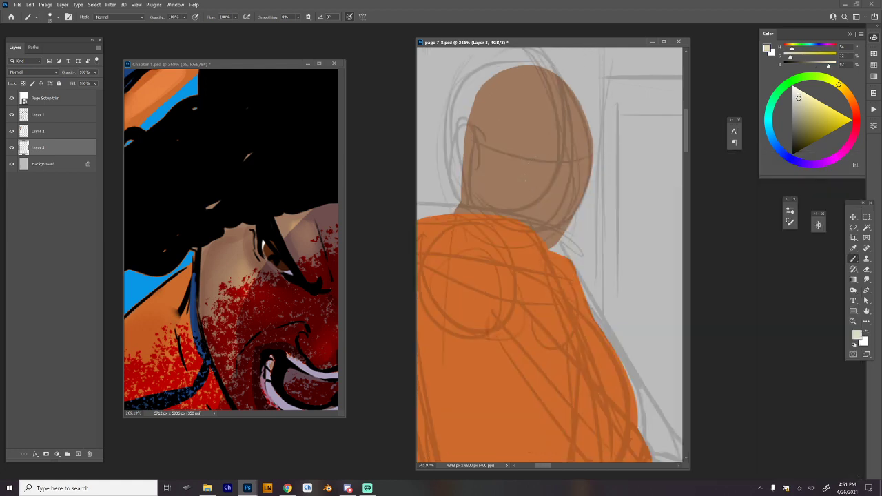
mouse_move(521, 178)
mouse_down()
mouse_move(559, 182)
mouse_move(541, 183)
mouse_move(558, 186)
mouse_move(549, 187)
mouse_move(589, 177)
mouse_up()
key(ctrl+z)
key(ctrl+z)
key(ctrl+z)
key(ctrl+z)
alt+click(583, 181)
Shape the nose, jaw and chin of the face profile in the brown skin tone.
drag(583, 199, 573, 217)
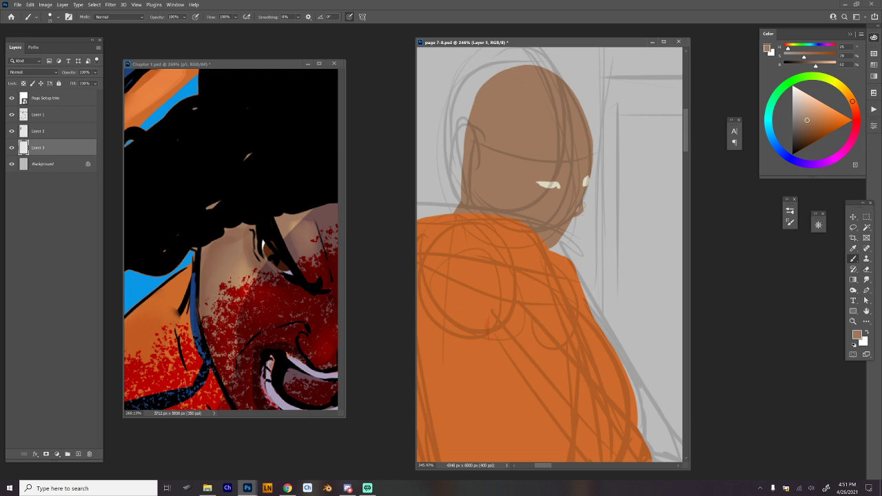
drag(583, 210, 579, 214)
drag(575, 219, 554, 246)
Choose a dark reddish brown, paint the lips on the face profile and trim them with the sampled skin tone.
click(856, 114)
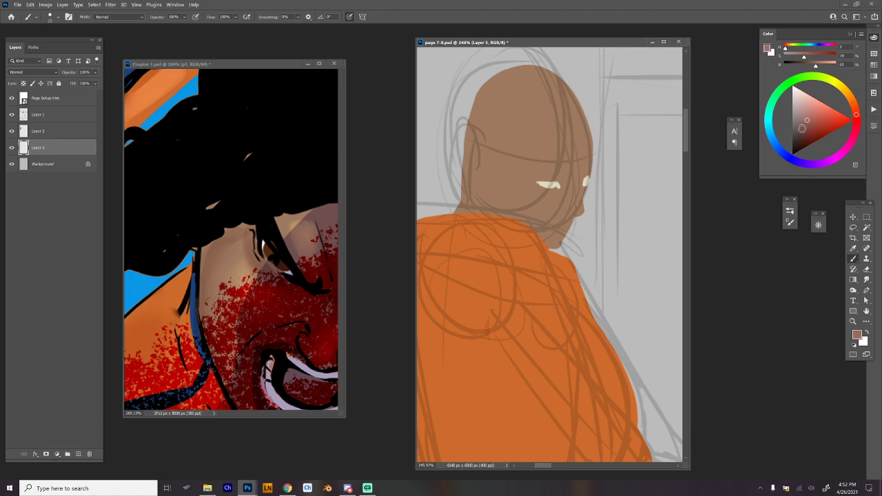
click(802, 127)
key(alt+Tab)
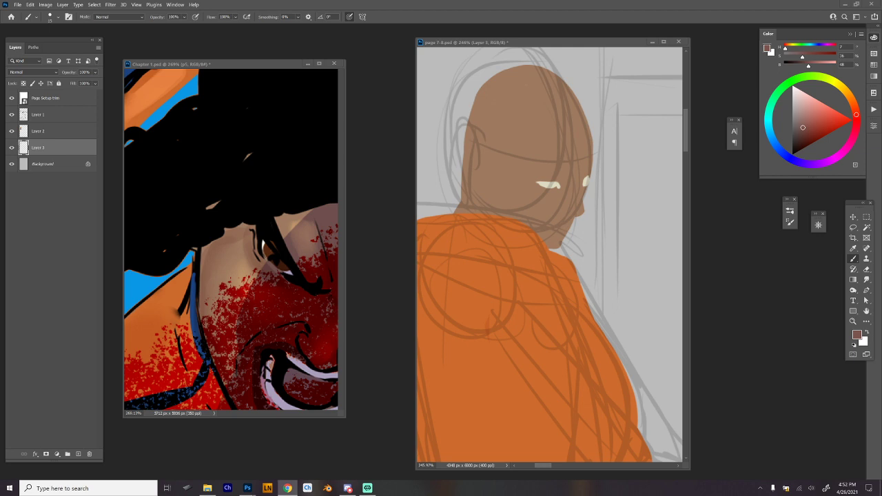
click(567, 188)
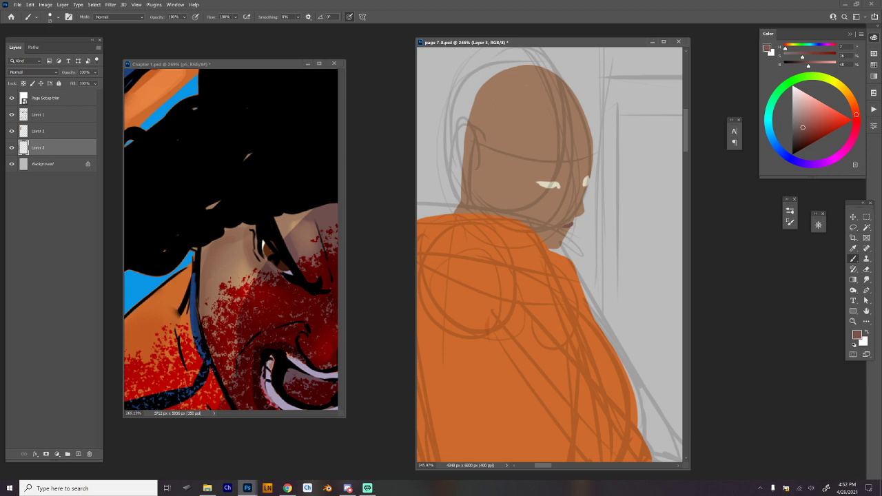
drag(562, 228, 553, 234)
drag(564, 230, 576, 230)
alt+click(579, 228)
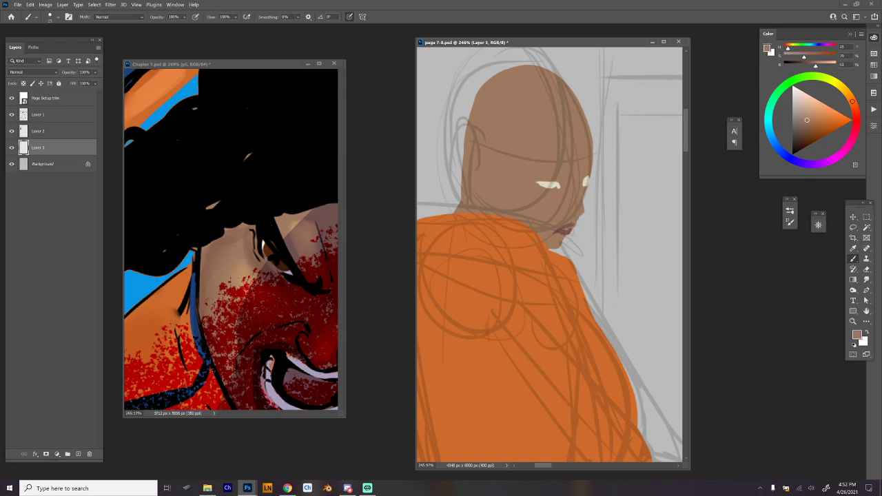
drag(571, 233, 566, 239)
Reshape the whites of the eyes into narrower forms, alternating between the skin brown and the pale cream.
drag(540, 181, 559, 183)
alt+click(557, 187)
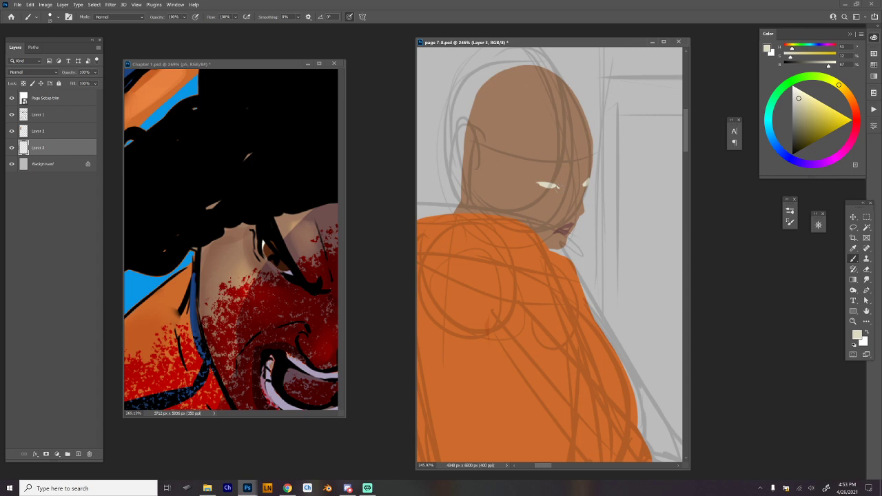
drag(558, 187, 550, 186)
alt+click(563, 193)
drag(540, 183, 554, 183)
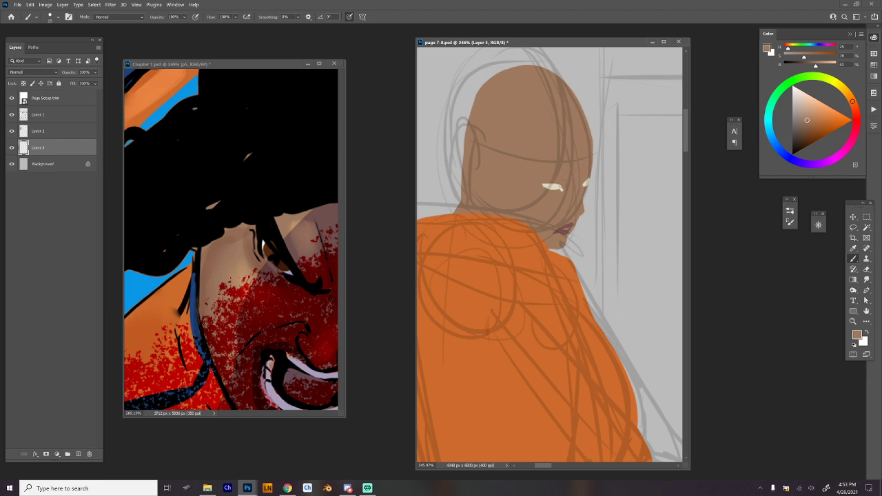
alt+click(553, 186)
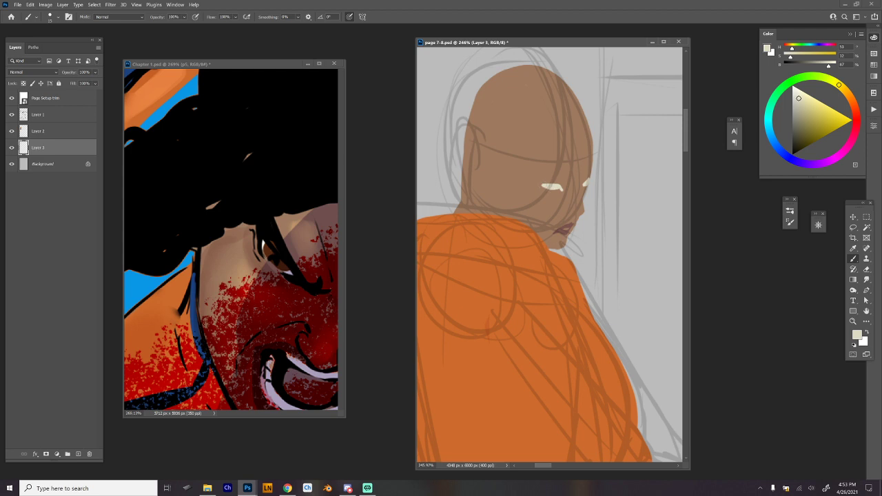
Extend the forehead and brow profile slightly outward in the sampled skin brown.
alt+click(585, 189)
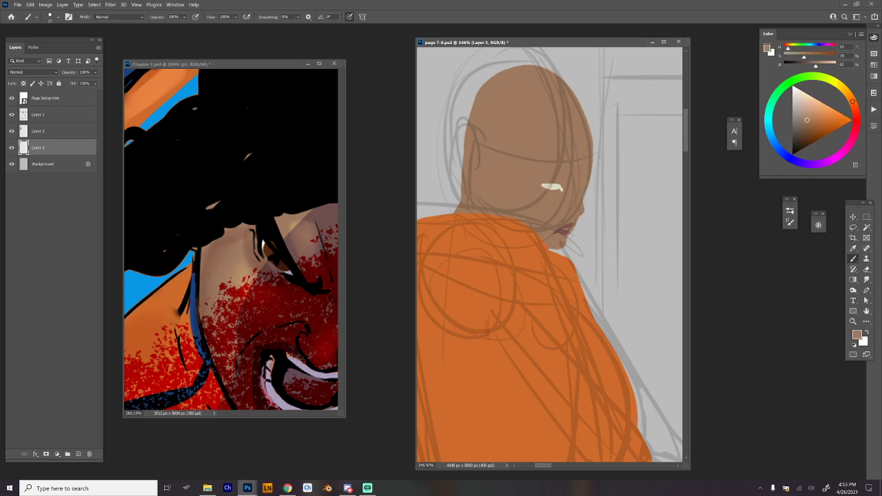
alt+click(553, 187)
mouse_move(587, 185)
mouse_down()
mouse_move(584, 209)
mouse_move(594, 131)
mouse_move(569, 88)
mouse_move(598, 162)
mouse_up()
alt+click(580, 201)
key(ctrl+z)
key(ctrl+z)
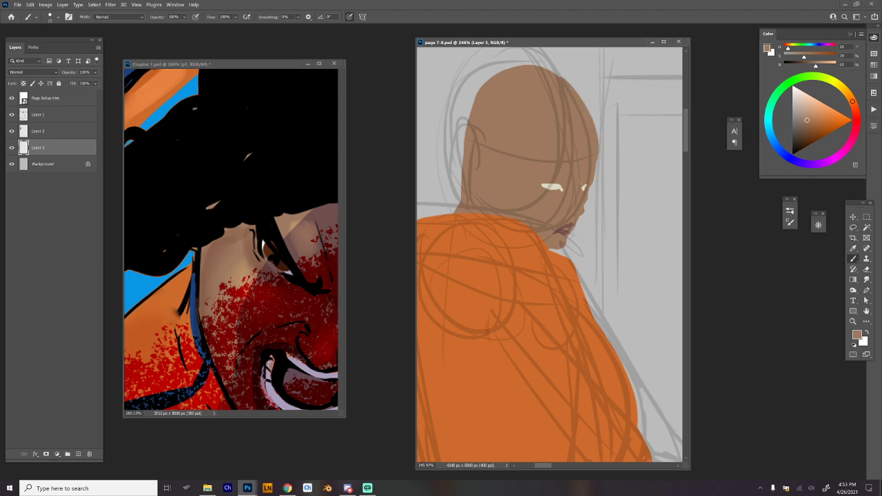
key(ctrl+z)
Sample the pale cream and repaint the whites of both eyes in slightly larger, pointed shapes.
alt+click(584, 188)
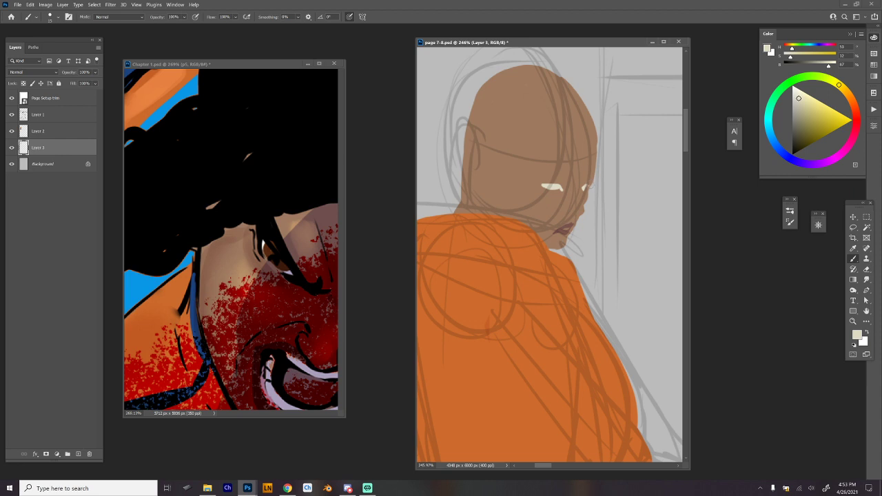
drag(585, 188, 591, 184)
drag(554, 185, 559, 187)
alt+click(584, 170)
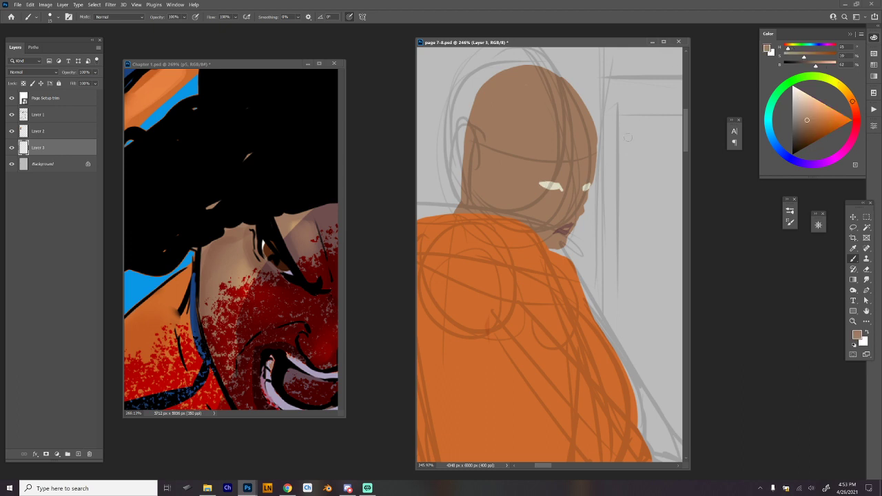
Switch to black and ink the inner corner of the near eye and the edge of the nose.
key(d)
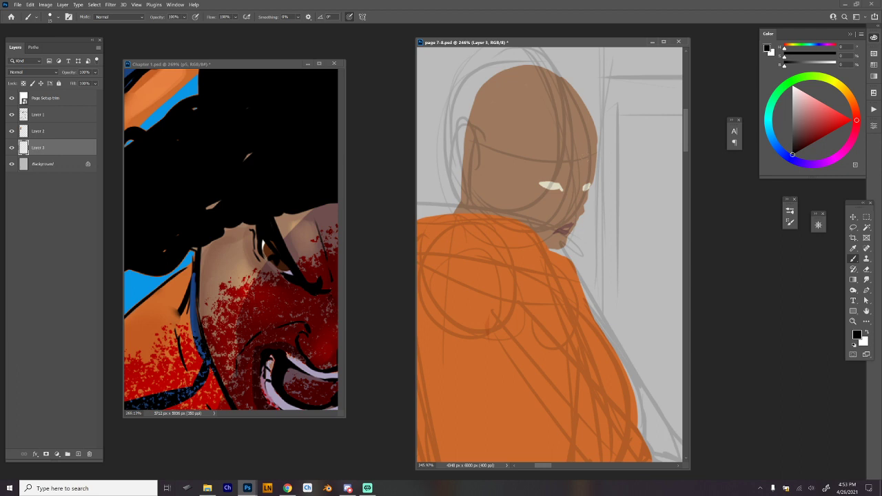
right_click(607, 173)
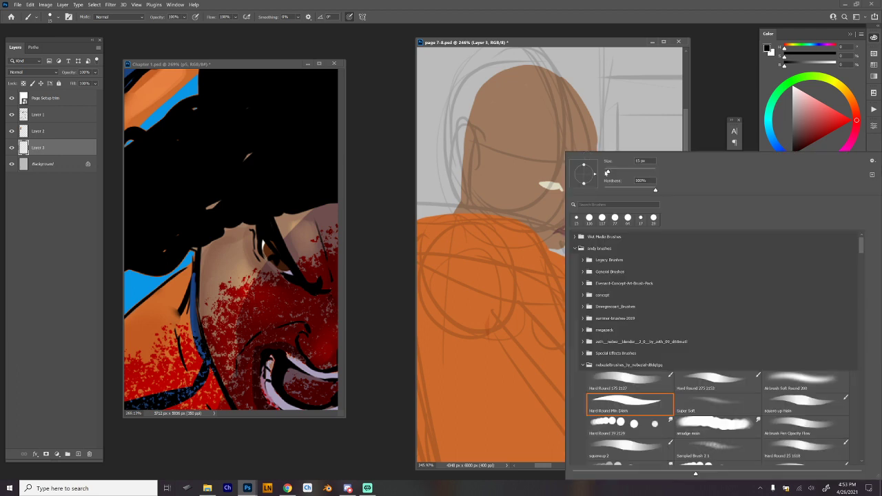
key(Escape)
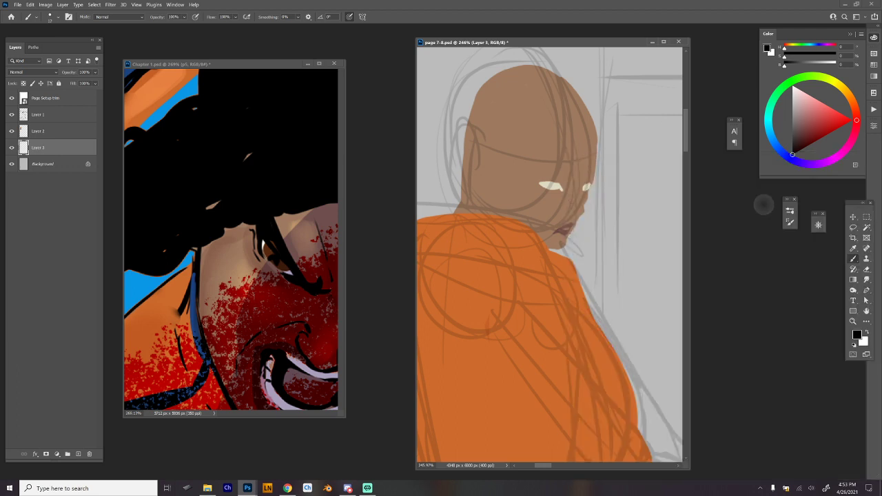
drag(559, 184, 562, 191)
drag(584, 198, 587, 211)
alt+click(580, 207)
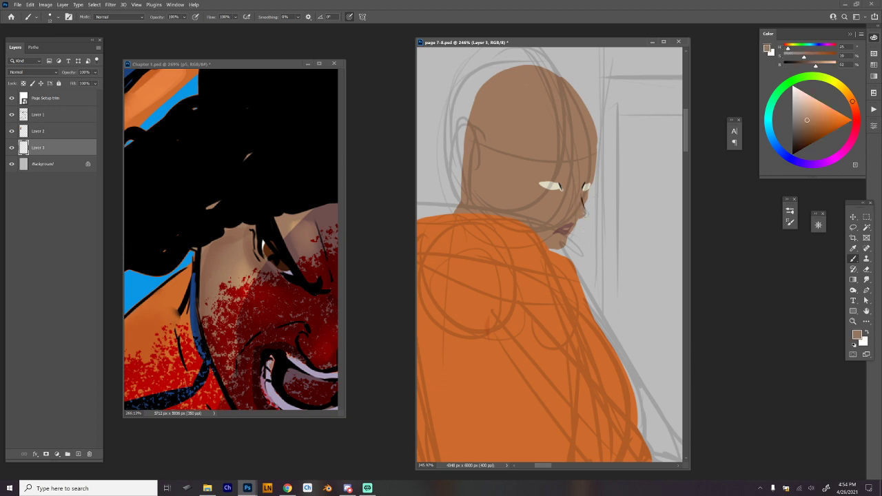
Ink the inner edge of the far eye, the nose bridge, nose tip and nostril in black.
drag(802, 140, 792, 155)
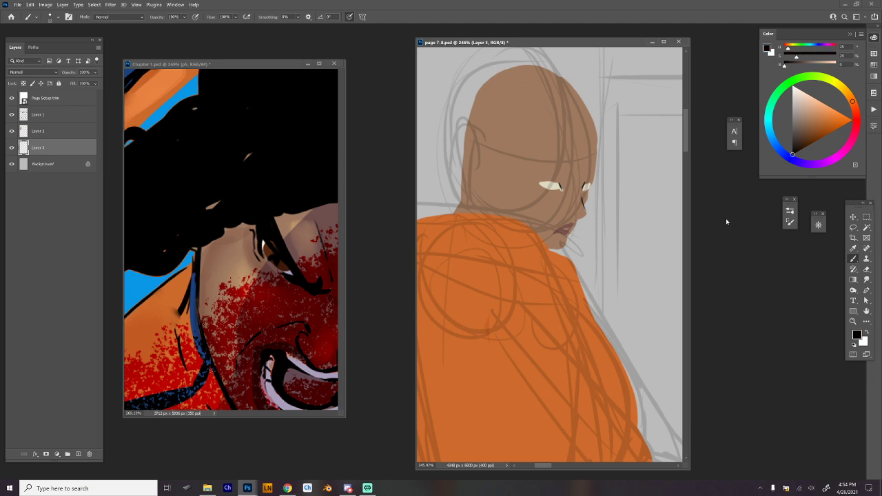
drag(582, 188, 584, 200)
drag(583, 204, 578, 217)
drag(581, 219, 571, 234)
key(ctrl+z)
Sample the pale cream from the eye and paint the teeth between the lips.
alt+click(570, 220)
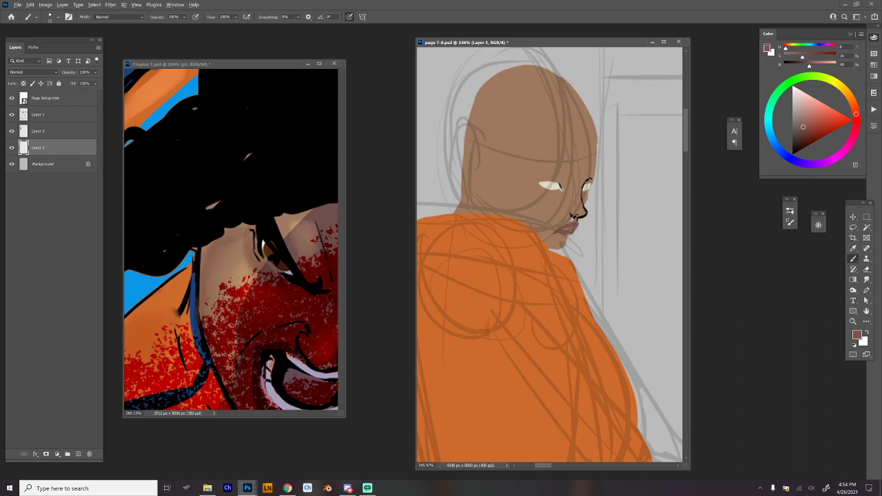
alt+click(560, 187)
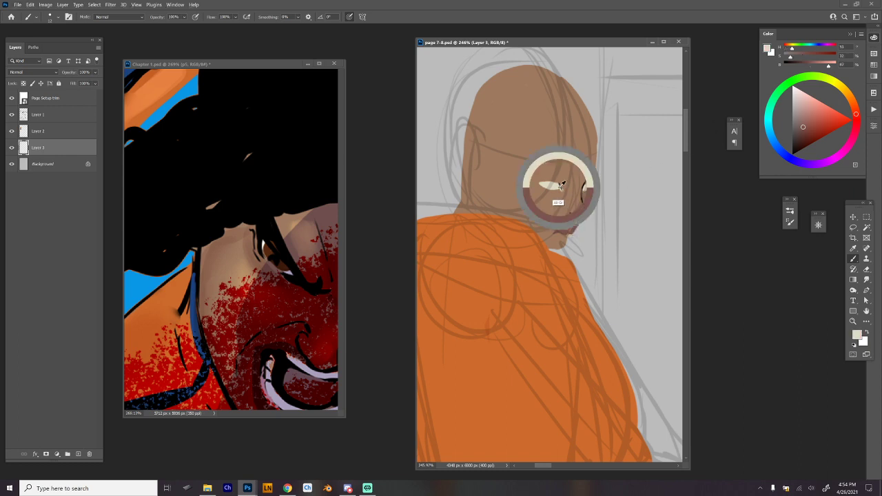
drag(565, 229, 576, 226)
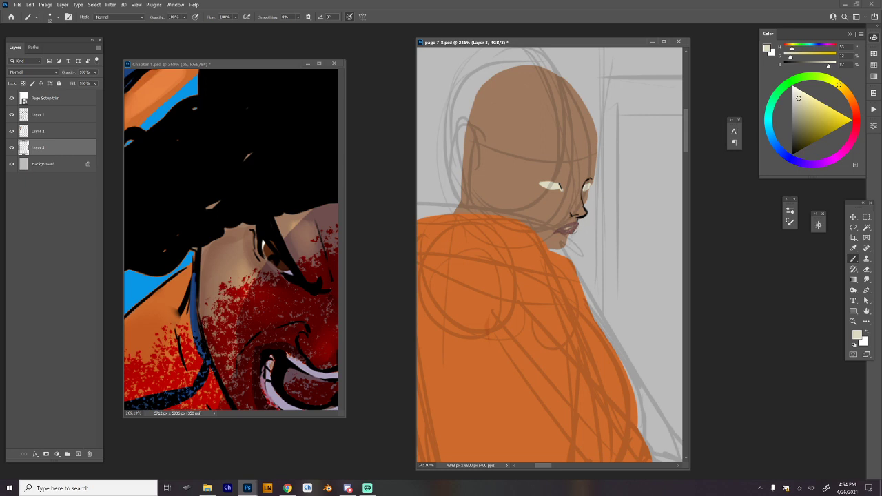
drag(566, 230, 573, 226)
alt+click(569, 225)
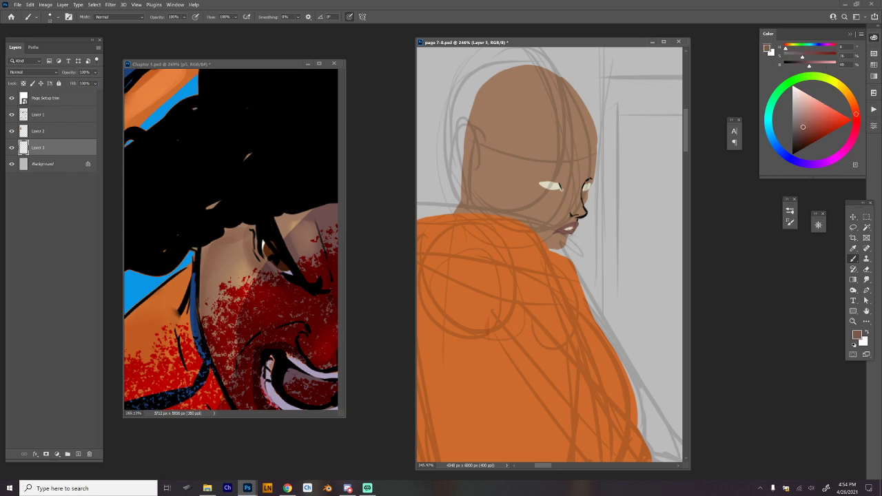
Refine the cheek, mouth and chin profile in the skin brown and touch up the lips in their reddish brown.
alt+click(561, 242)
drag(558, 248, 569, 238)
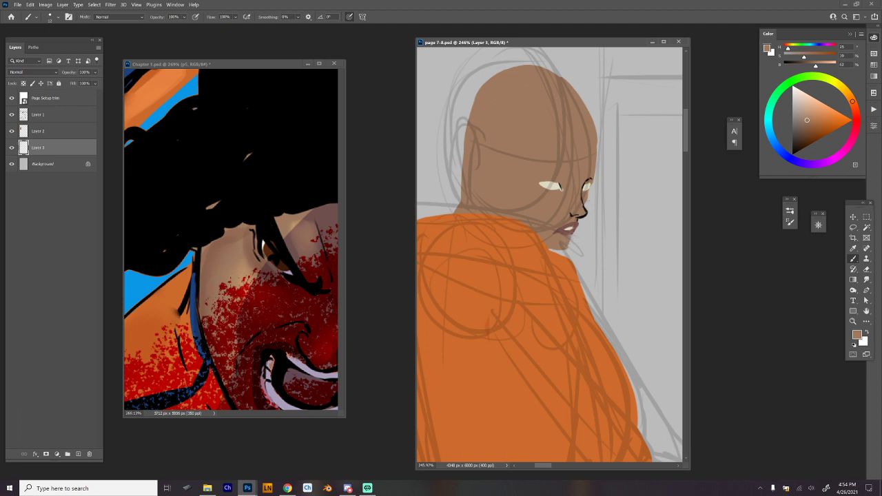
drag(590, 191, 584, 207)
drag(580, 222, 577, 231)
drag(576, 234, 570, 246)
alt+click(572, 226)
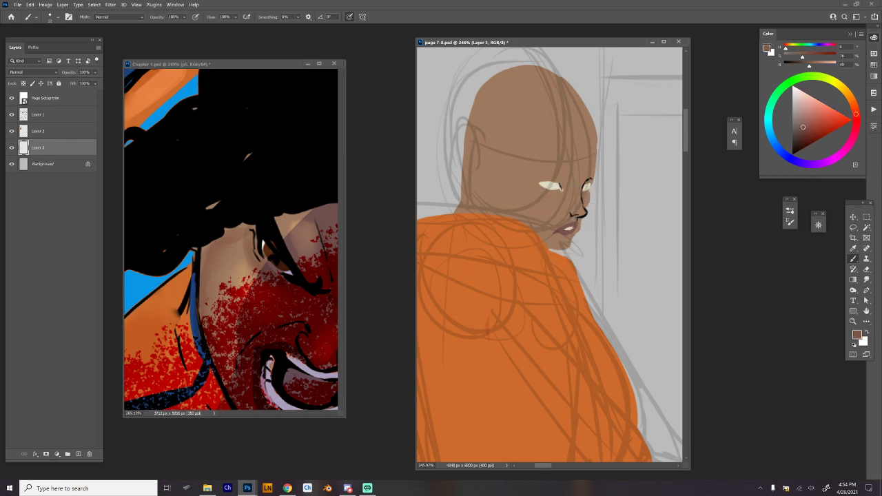
drag(578, 230, 573, 234)
Outline the lips, chin and jaw in black.
alt+click(581, 218)
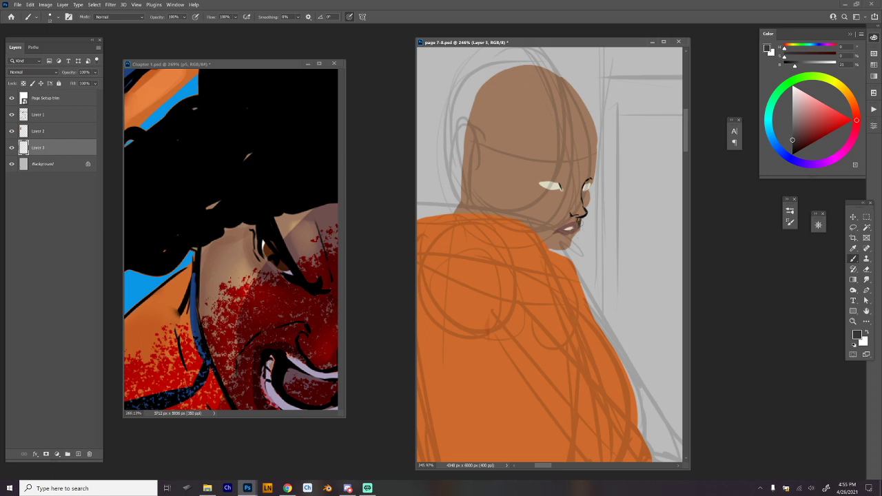
alt+click(579, 220)
mouse_move(556, 229)
mouse_down()
mouse_move(579, 222)
mouse_move(572, 250)
mouse_move(550, 249)
mouse_move(557, 259)
mouse_move(544, 271)
mouse_up()
key(ctrl+z)
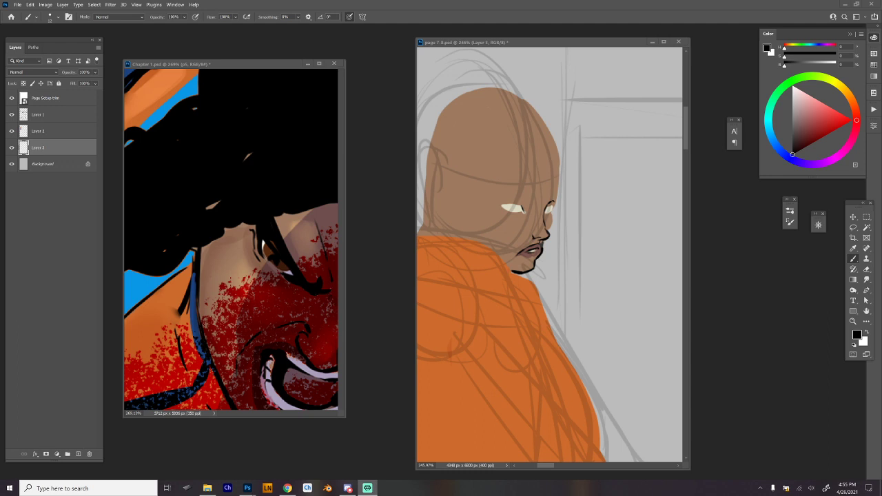
Lasso the near eye, narrow it and move it toward the nose, and fill the gap left behind with skin brown.
click(553, 211)
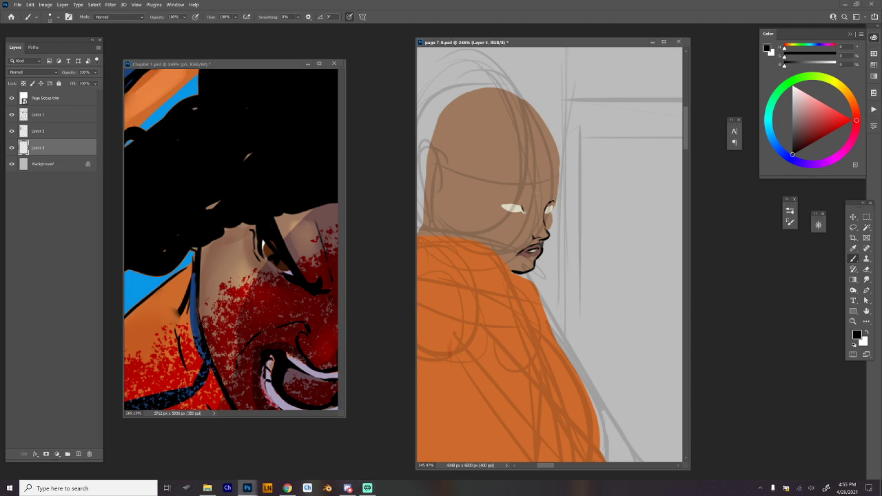
key(l)
mouse_move(530, 209)
mouse_down()
mouse_move(522, 189)
mouse_move(531, 207)
mouse_up()
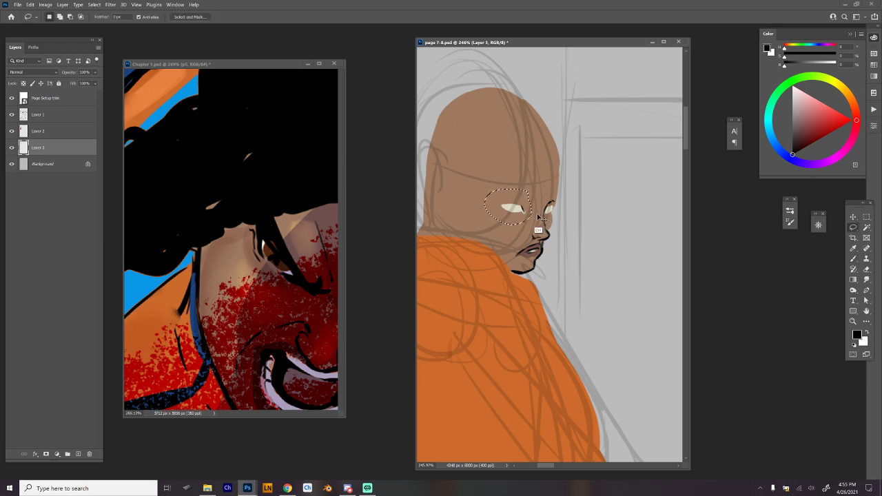
key(ctrl+t)
drag(484, 209, 525, 215)
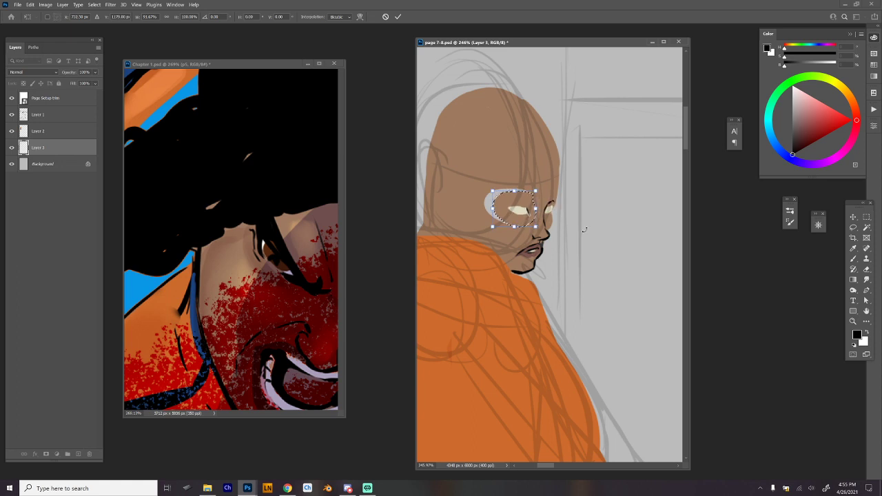
key(Return)
key(ctrl+d)
key(b)
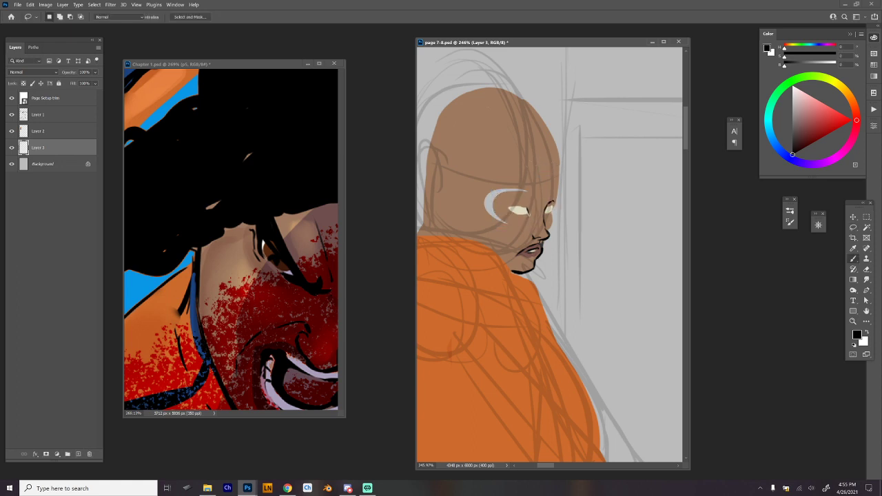
alt+click(541, 172)
mouse_move(517, 193)
mouse_down()
mouse_move(491, 199)
mouse_move(500, 220)
mouse_up()
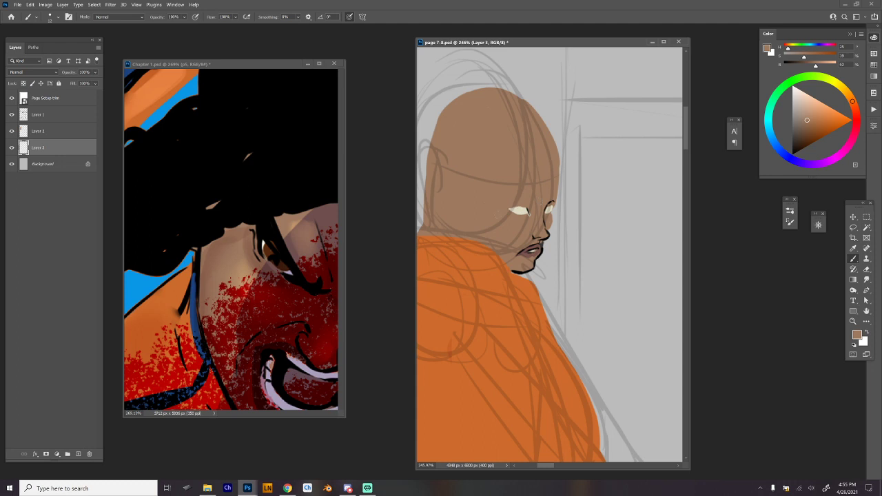
Reset the paint colour to black and ink the eyebrows above both eyes.
click(793, 117)
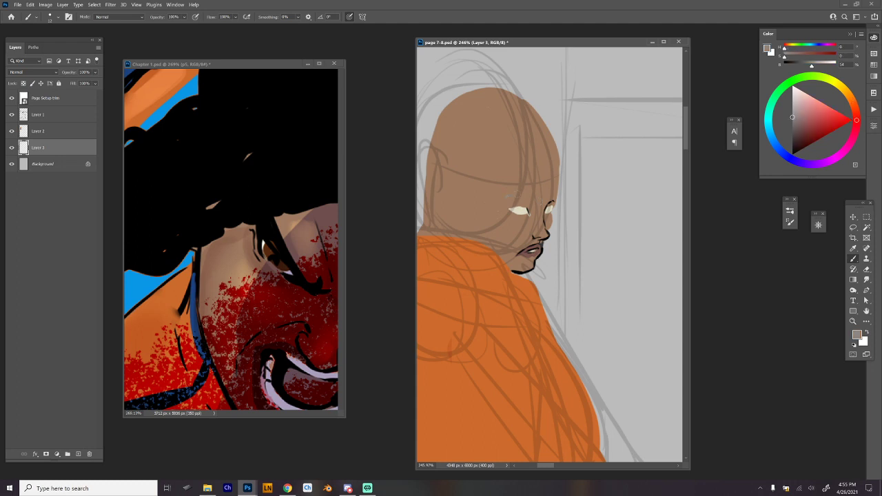
key(d)
drag(504, 196, 517, 194)
drag(519, 197, 534, 201)
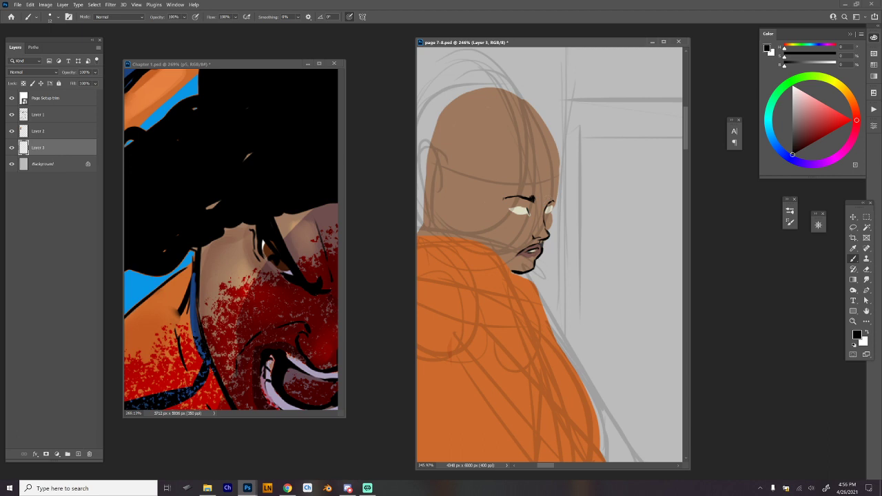
drag(544, 199, 551, 204)
mouse_move(526, 207)
mouse_down()
mouse_move(508, 209)
mouse_move(525, 208)
mouse_move(508, 211)
mouse_move(521, 216)
mouse_up()
key(ctrl+z)
Refine the lids and whites of both eyes with sampled skin brown, black and pale cream.
alt+click(535, 218)
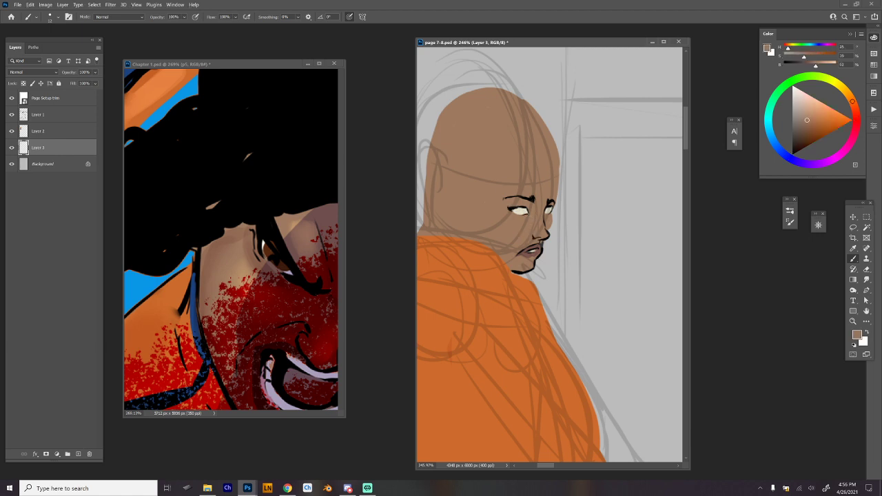
alt+click(515, 205)
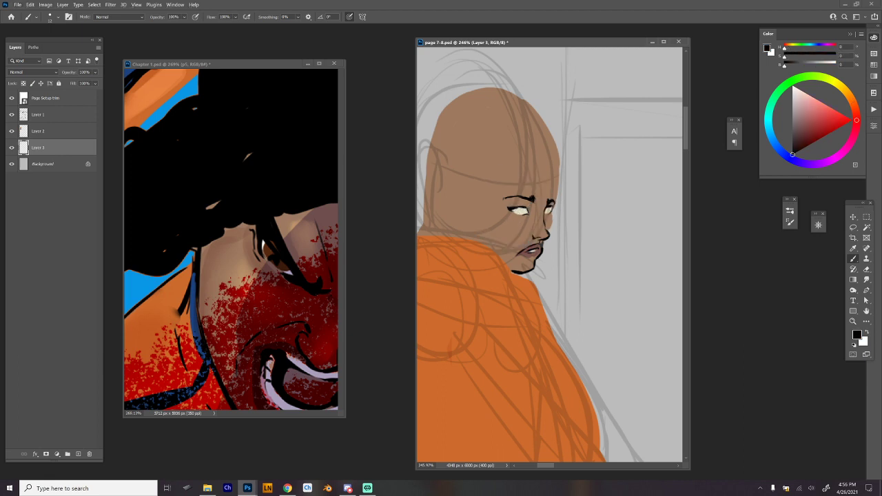
drag(512, 207, 530, 205)
alt+click(558, 184)
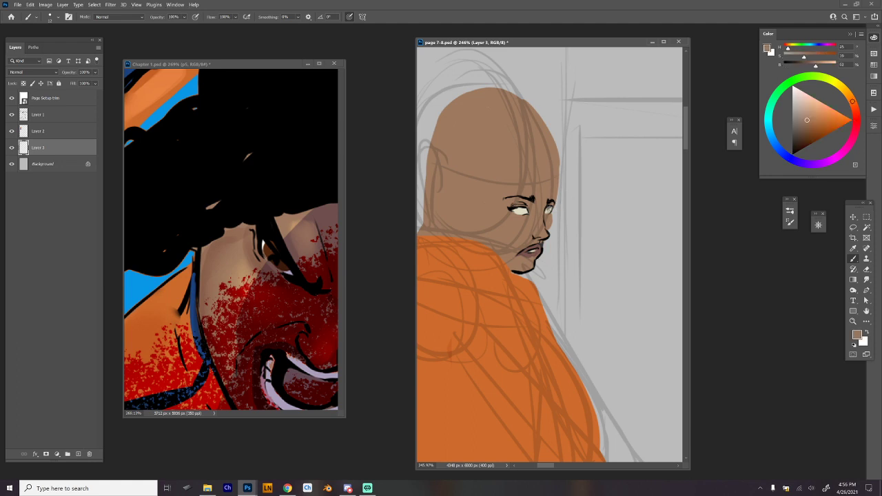
alt+click(550, 207)
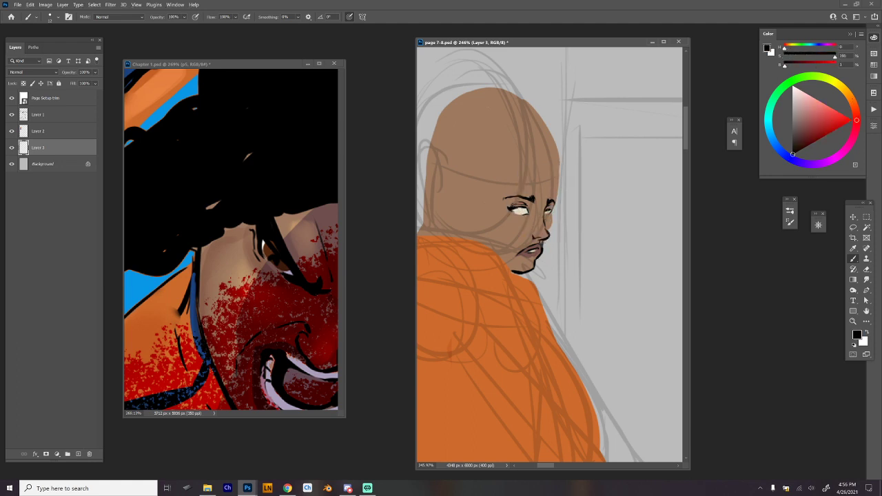
alt+click(521, 211)
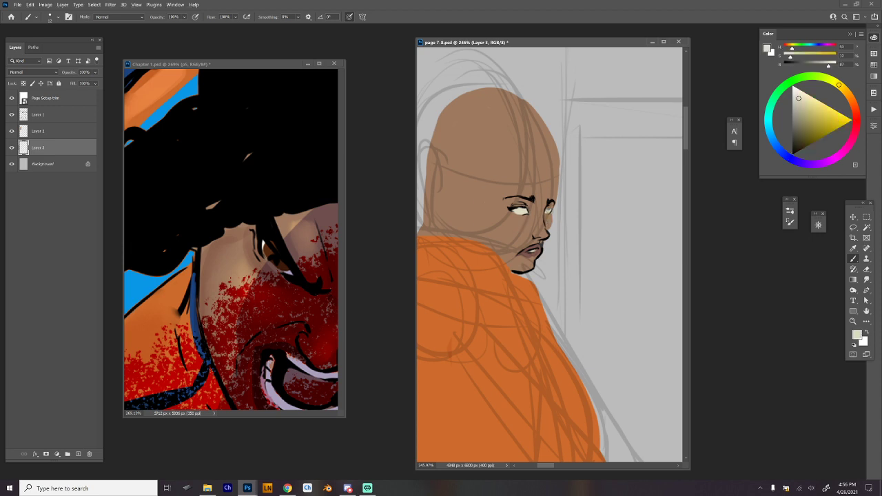
drag(550, 207, 547, 212)
alt+click(548, 208)
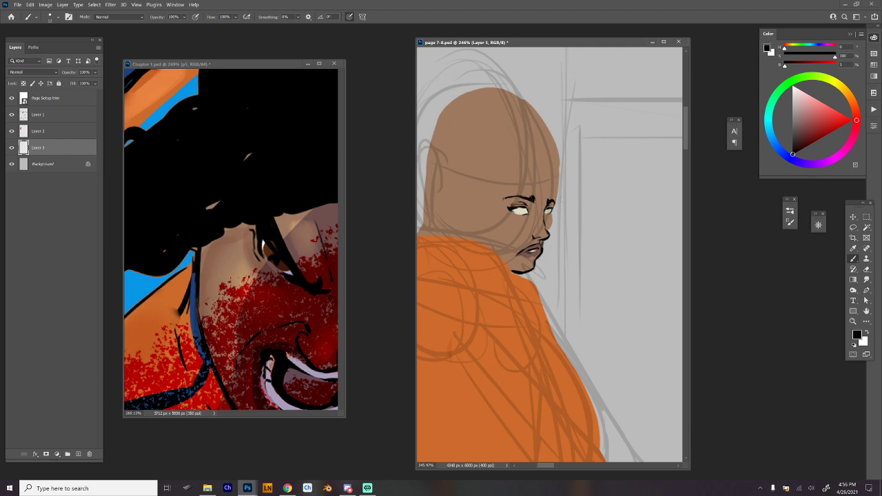
Ink the forehead contour in black from the upper forehead down to the far brow.
mouse_move(554, 202)
mouse_down()
mouse_move(549, 230)
mouse_move(560, 166)
mouse_move(560, 183)
mouse_up()
key(ctrl+z)
mouse_move(553, 146)
mouse_down()
mouse_move(560, 180)
mouse_move(571, 141)
mouse_move(564, 135)
mouse_move(559, 166)
mouse_up()
key(e)
key(b)
key(ctrl+z)
key(ctrl+z)
drag(565, 246, 627, 250)
drag(628, 249, 546, 171)
drag(543, 171, 564, 211)
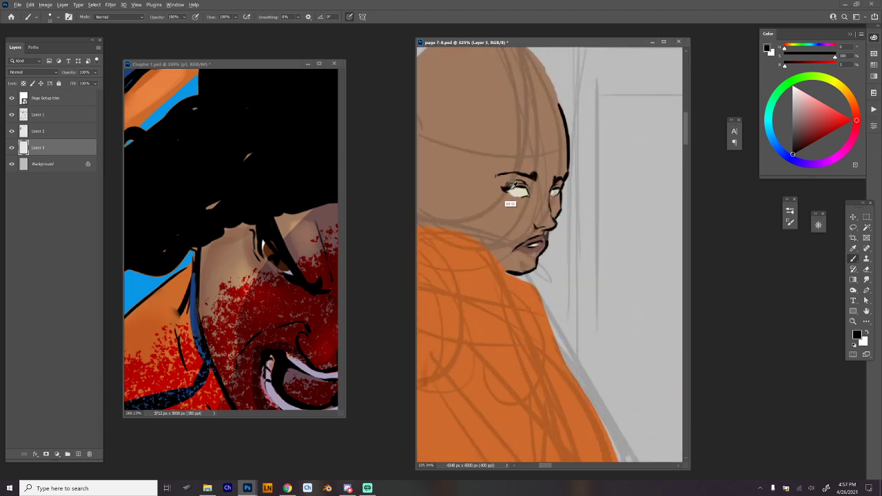
Paint over the existing eyebrows with the sampled skin brown.
alt+click(511, 188)
alt+click(483, 180)
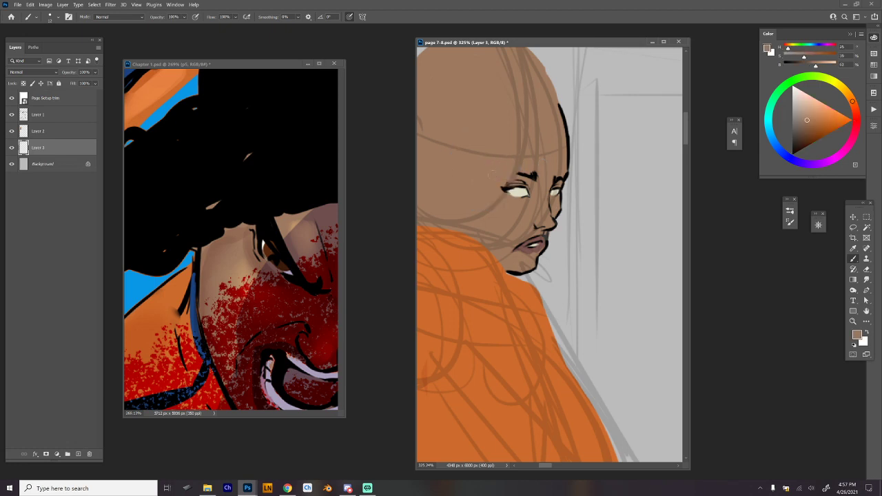
drag(520, 177, 537, 175)
alt+click(564, 193)
Ink thick, angled frowning eyebrows over both eyes and strengthen the nose lines in black.
drag(500, 167, 519, 161)
alt+click(569, 150)
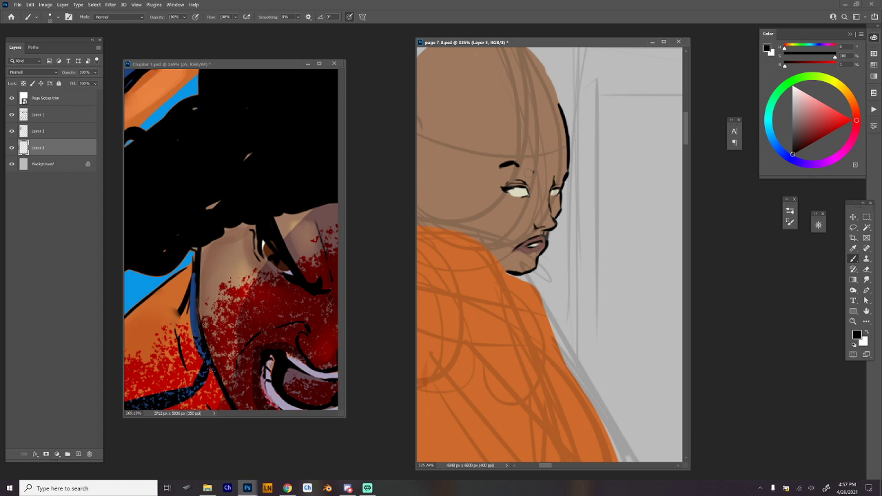
drag(517, 166, 538, 180)
mouse_move(554, 183)
mouse_down()
mouse_move(566, 172)
mouse_move(551, 220)
mouse_up()
drag(537, 216, 534, 223)
Ink the ear in black on the side of the head, with its inner folds and a short jaw line below.
drag(579, 173, 620, 212)
drag(488, 197, 477, 239)
key(ctrl+z)
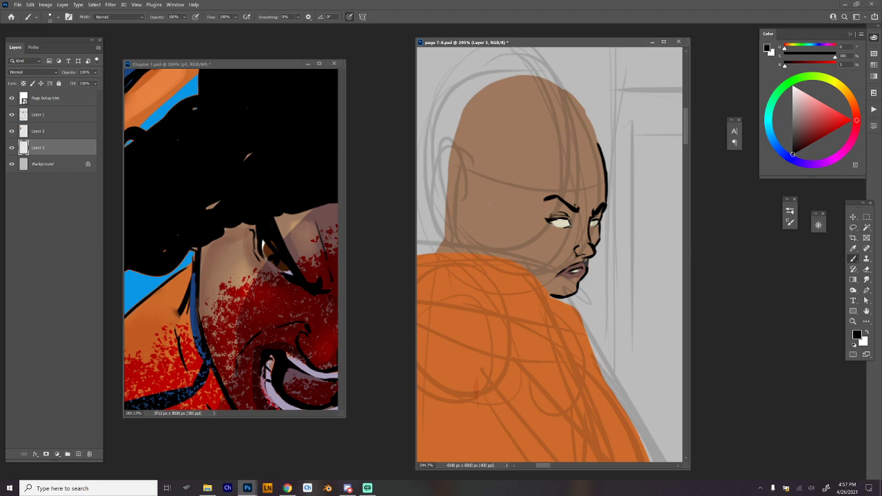
mouse_move(475, 202)
mouse_down()
mouse_move(494, 202)
mouse_move(490, 246)
mouse_up()
drag(486, 199, 492, 210)
key(ctrl+z)
drag(501, 244, 502, 259)
mouse_move(499, 198)
mouse_down()
mouse_move(480, 226)
mouse_move(491, 244)
mouse_up()
mouse_move(501, 216)
mouse_down()
mouse_move(493, 235)
mouse_move(484, 216)
mouse_move(494, 211)
mouse_up()
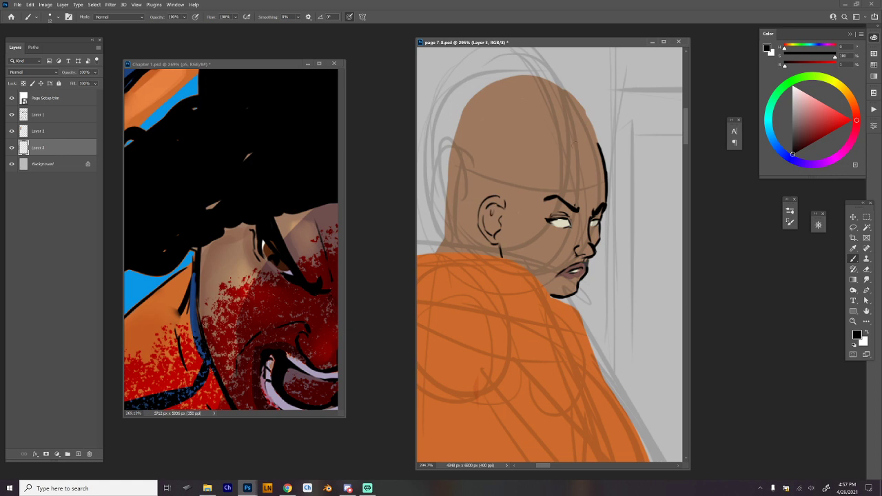
Erase a curved band off the top of the bald head to lower the skull.
scroll(617, 240, down, 8)
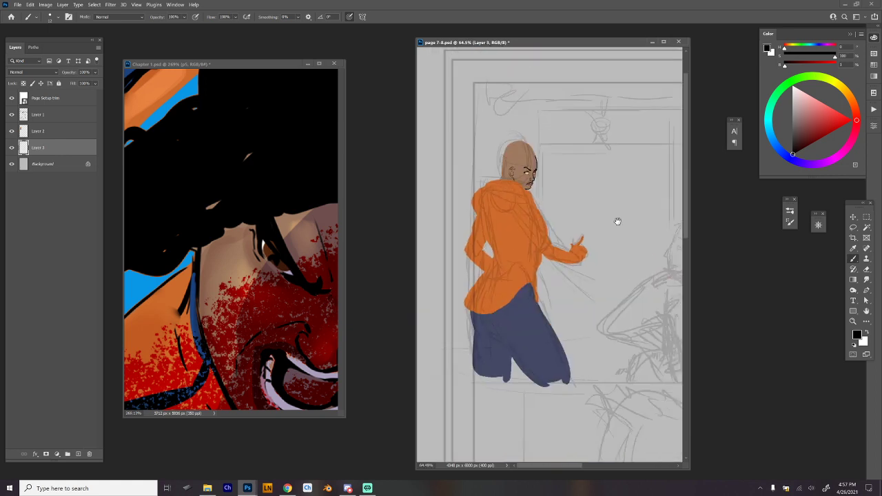
scroll(545, 182, up, 4)
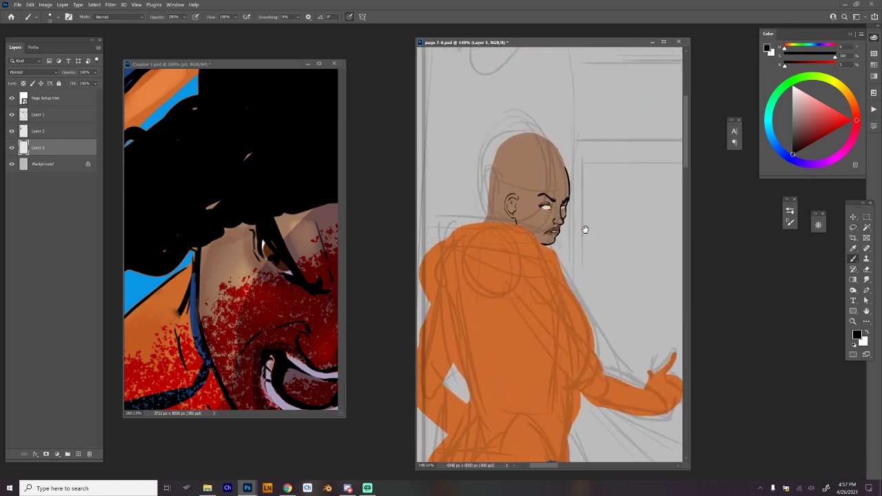
scroll(585, 229, up, 2)
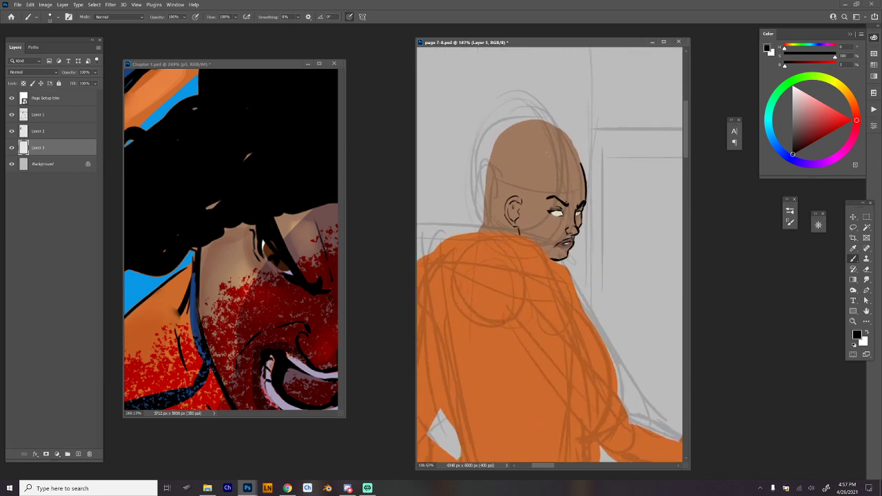
key(e)
drag(486, 232, 479, 160)
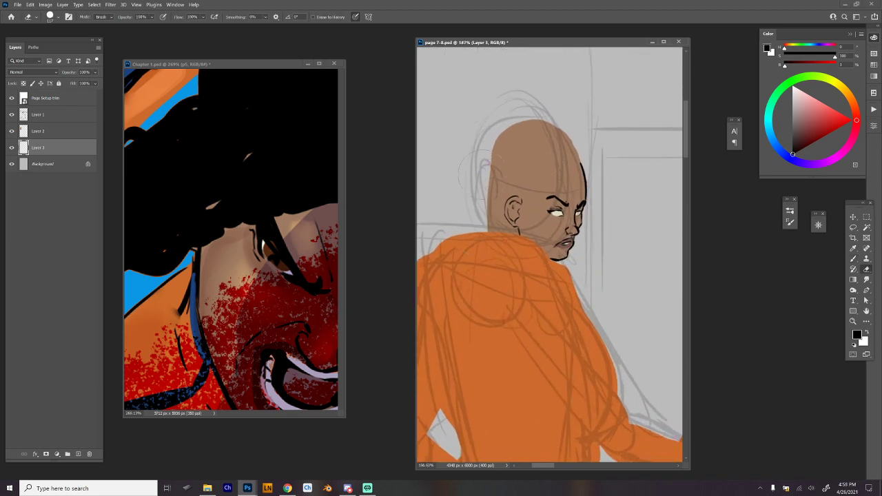
key(ctrl+z)
key(ctrl+z)
drag(583, 158, 513, 119)
key(ctrl+z)
drag(573, 144, 505, 138)
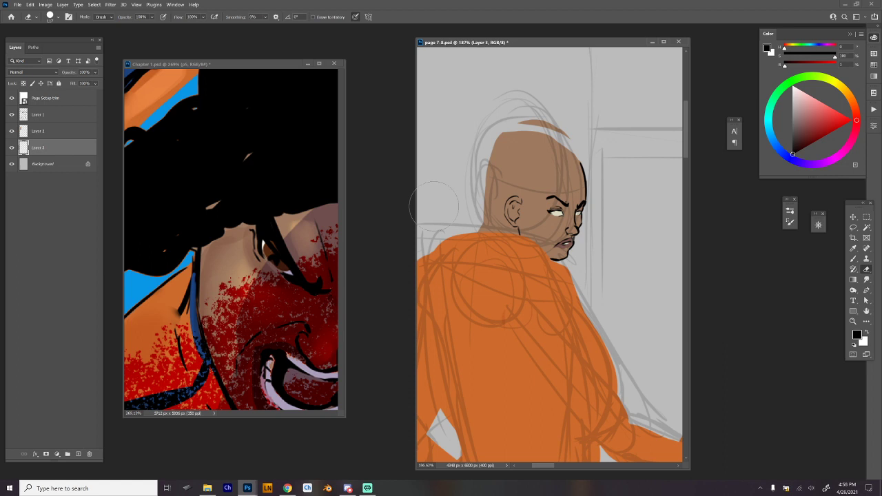
Shrink the eraser and trim the leftover brown above the skull and along the back of the head down to the neck.
right_click(603, 97)
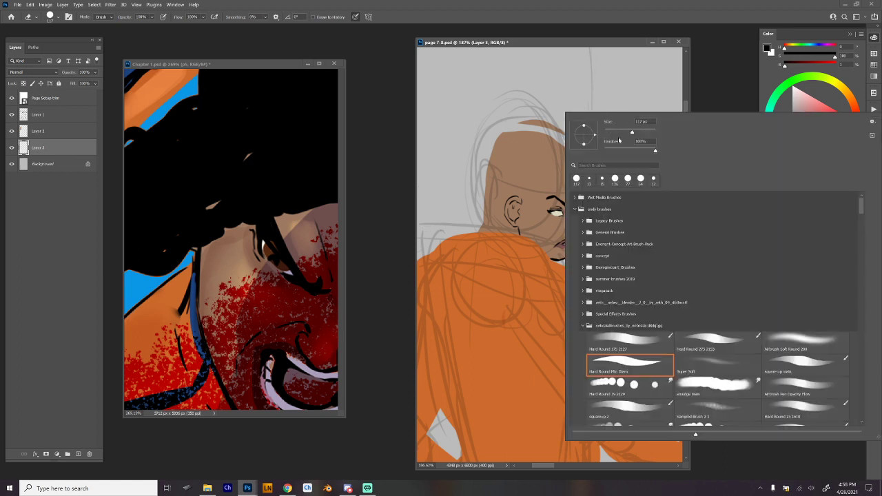
key(Escape)
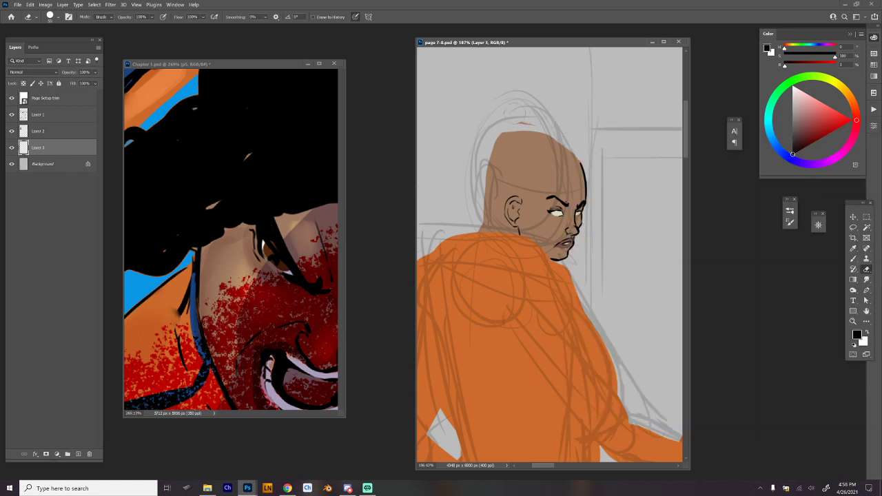
drag(529, 123, 519, 123)
mouse_move(581, 152)
mouse_down()
mouse_move(565, 142)
mouse_move(496, 145)
mouse_move(484, 219)
mouse_move(492, 228)
mouse_move(495, 204)
mouse_move(483, 231)
mouse_up()
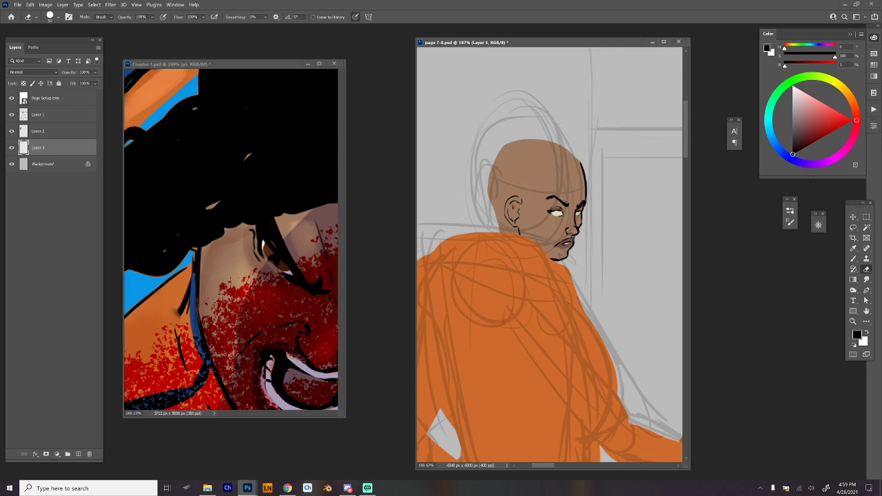
Lasso the ear, transform it to be slightly shorter and clear the selection.
key(l)
mouse_move(524, 231)
mouse_down()
mouse_move(513, 181)
mouse_move(535, 196)
mouse_move(516, 179)
mouse_up()
key(ctrl+t)
drag(516, 233, 516, 230)
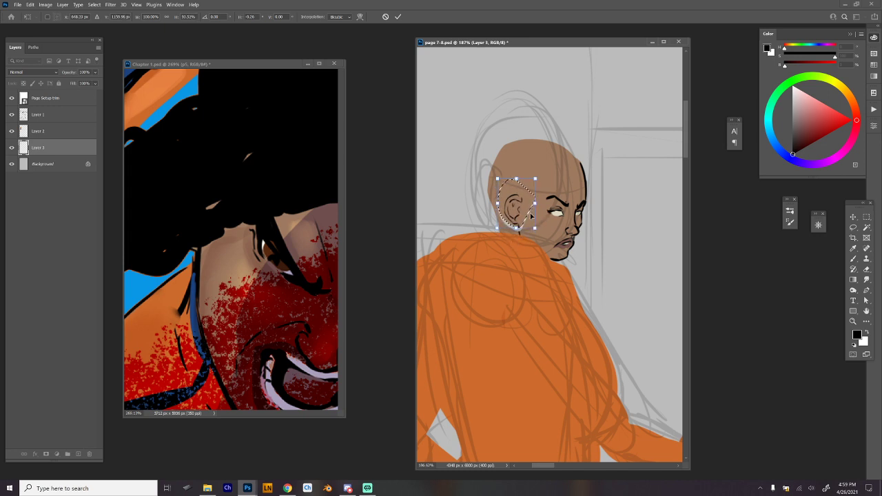
key(Return)
scroll(531, 217, up, 2)
key(ctrl+d)
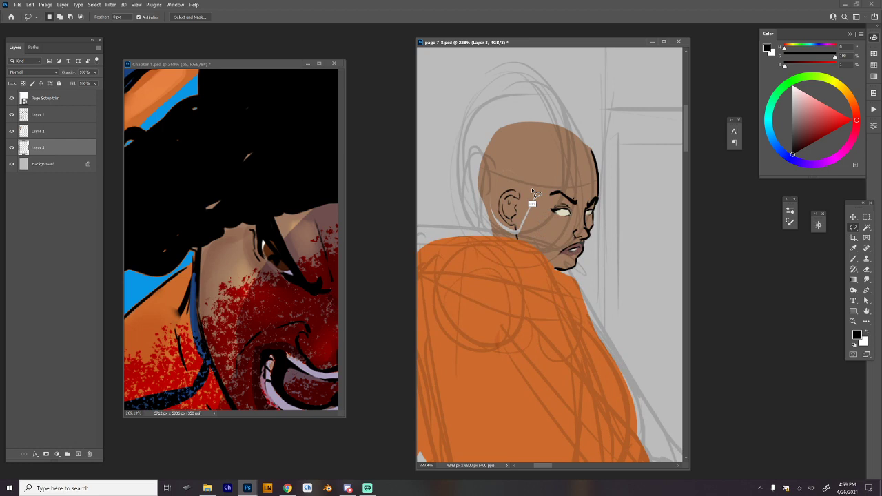
Fill the gaps left around the transformed ear with the sampled skin brown.
key(b)
alt+click(542, 226)
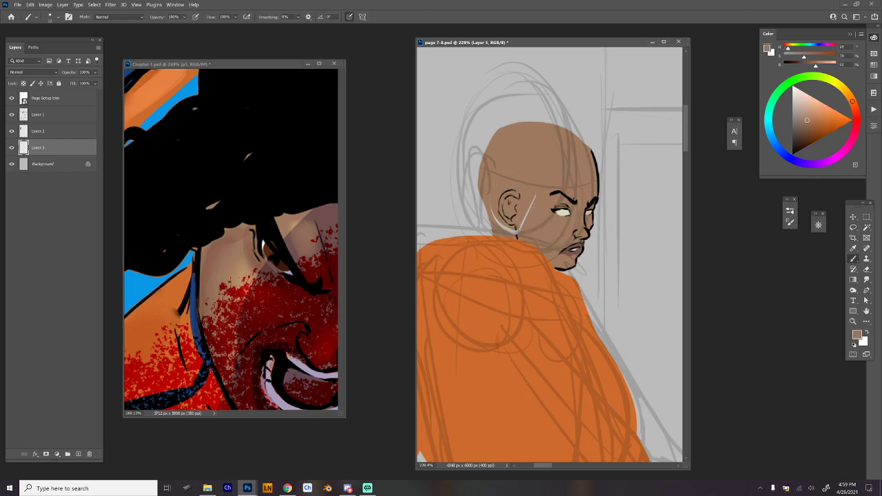
mouse_move(523, 227)
mouse_down()
mouse_move(532, 205)
mouse_move(497, 220)
mouse_move(518, 239)
mouse_up()
Ink the hairline in black from the ear up around the temple and across the forehead.
alt+click(569, 199)
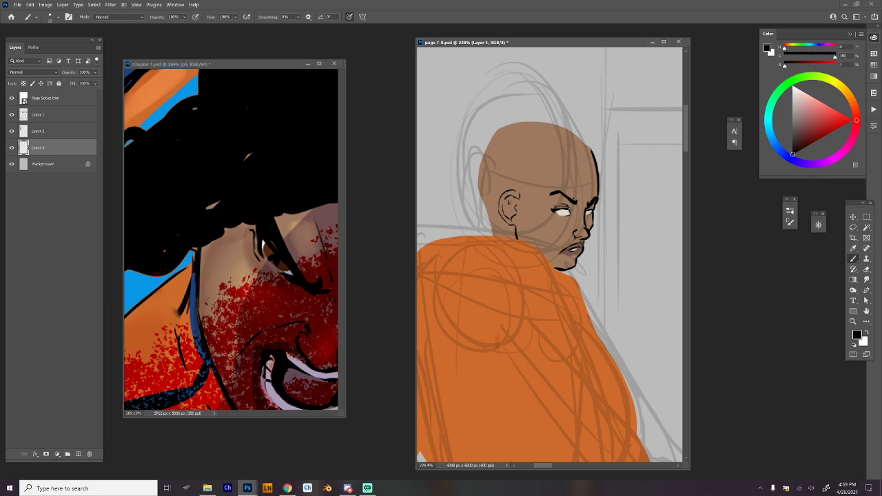
mouse_move(550, 217)
mouse_down()
mouse_move(537, 263)
mouse_move(509, 247)
mouse_move(522, 216)
mouse_up()
mouse_move(522, 216)
mouse_down()
mouse_move(563, 200)
mouse_move(535, 201)
mouse_move(558, 210)
mouse_up()
key(ctrl+z)
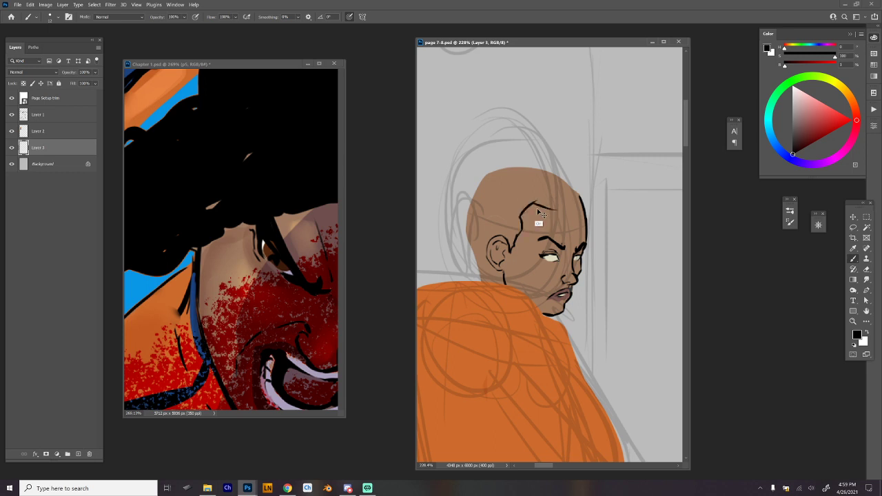
key(ctrl+z)
key(ctrl+z)
mouse_move(517, 238)
mouse_down()
mouse_move(520, 205)
mouse_move(585, 209)
mouse_up()
key(ctrl+z)
Ink a thick black outline over the top of the head from the forehead to the back of the skull.
mouse_move(569, 174)
mouse_down()
mouse_move(585, 200)
mouse_move(565, 177)
mouse_move(504, 165)
mouse_up()
key(ctrl+z)
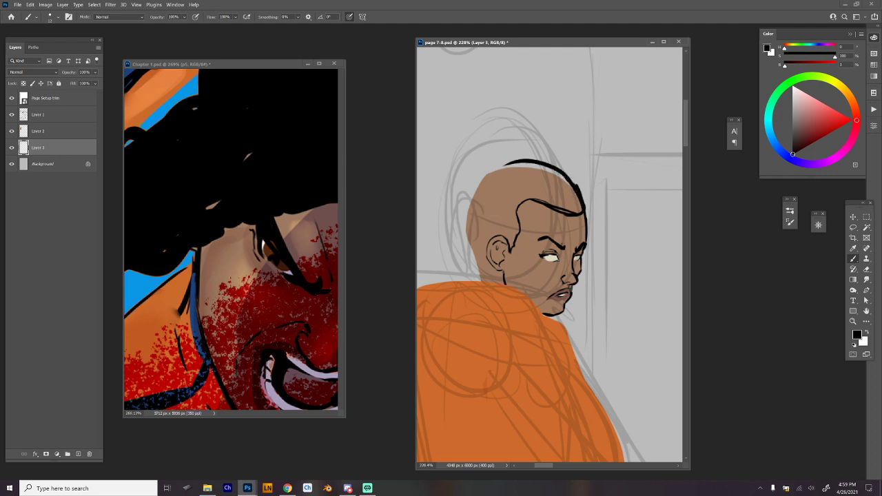
key(ctrl+z)
mouse_move(582, 200)
mouse_down()
mouse_move(567, 179)
mouse_move(486, 174)
mouse_up()
mouse_move(543, 171)
mouse_down()
mouse_move(470, 194)
mouse_move(468, 240)
mouse_up()
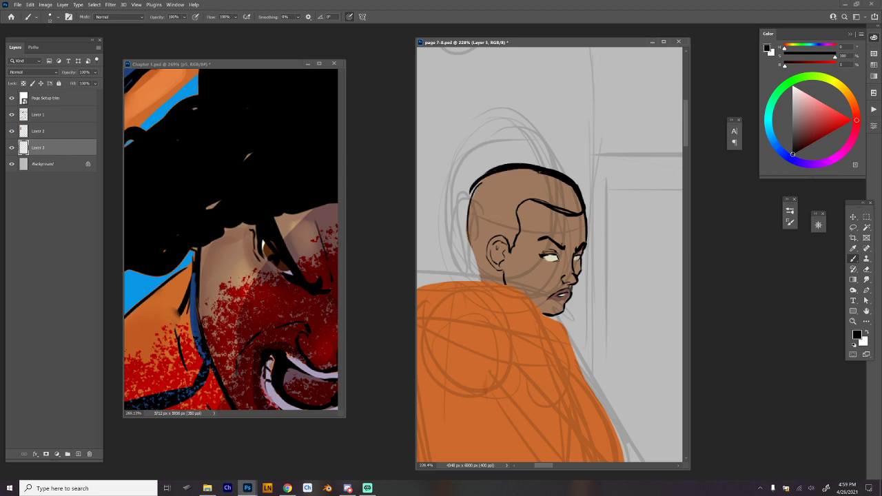
Ink the back of the head in black, curving down to the nape behind the ear.
drag(500, 272, 489, 277)
mouse_move(466, 232)
mouse_down()
mouse_move(482, 273)
mouse_move(497, 271)
mouse_up()
key(ctrl+z)
key(ctrl+z)
key(ctrl+z)
key(ctrl+z)
key(ctrl+shift+z)
drag(500, 236, 487, 265)
mouse_move(463, 236)
mouse_down()
mouse_move(490, 276)
mouse_move(480, 270)
mouse_up()
drag(464, 219, 469, 255)
drag(464, 227, 470, 253)
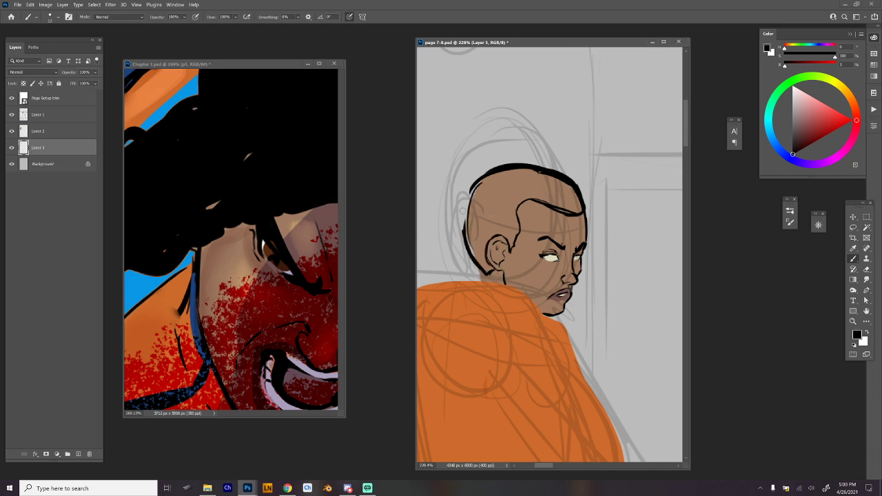
Enlarge the brush and fill the outlined hair area with solid black.
mouse_move(473, 183)
mouse_down()
mouse_move(462, 231)
mouse_move(464, 214)
mouse_move(473, 251)
mouse_move(489, 269)
mouse_move(483, 246)
mouse_move(501, 230)
mouse_move(511, 250)
mouse_move(515, 207)
mouse_move(511, 234)
mouse_move(514, 222)
mouse_move(476, 240)
mouse_move(467, 211)
mouse_move(483, 186)
mouse_move(498, 172)
mouse_move(476, 206)
mouse_move(506, 222)
mouse_move(527, 185)
mouse_move(567, 209)
mouse_move(531, 190)
mouse_move(551, 202)
mouse_move(534, 181)
mouse_move(571, 200)
mouse_move(555, 182)
mouse_up()
right_click(511, 178)
click(563, 171)
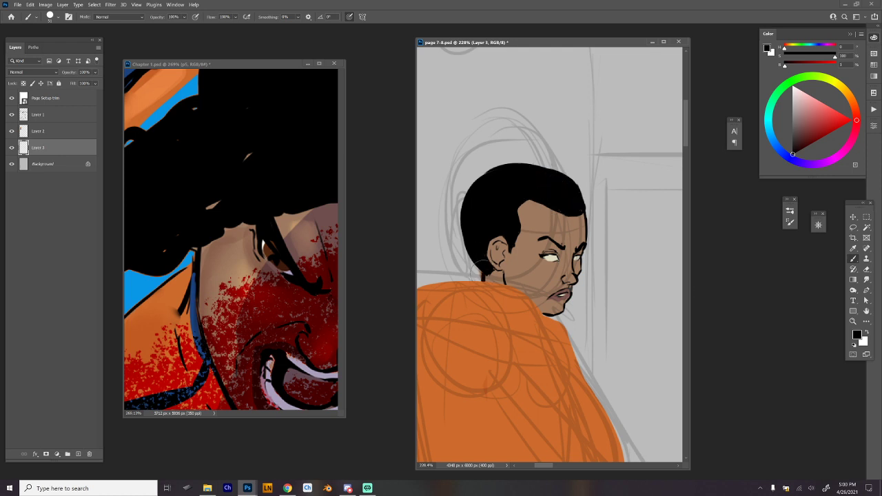
Lasso the figure's head and scale it up slightly in proportion to the body.
drag(582, 246, 543, 160)
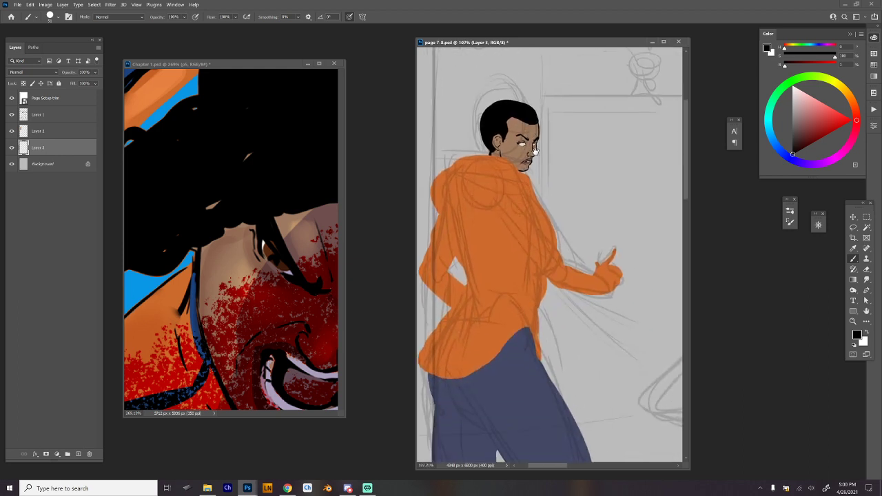
drag(611, 189, 574, 192)
drag(638, 197, 586, 214)
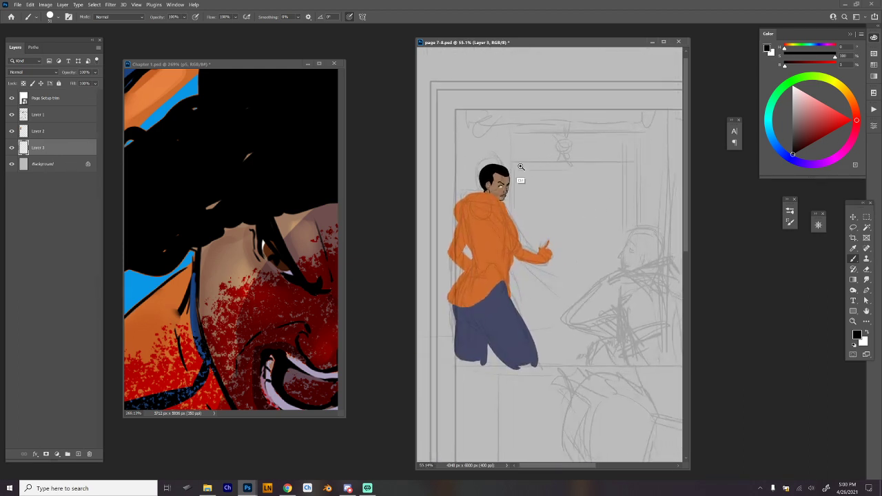
drag(519, 200, 544, 233)
key(ctrl+t)
key(Return)
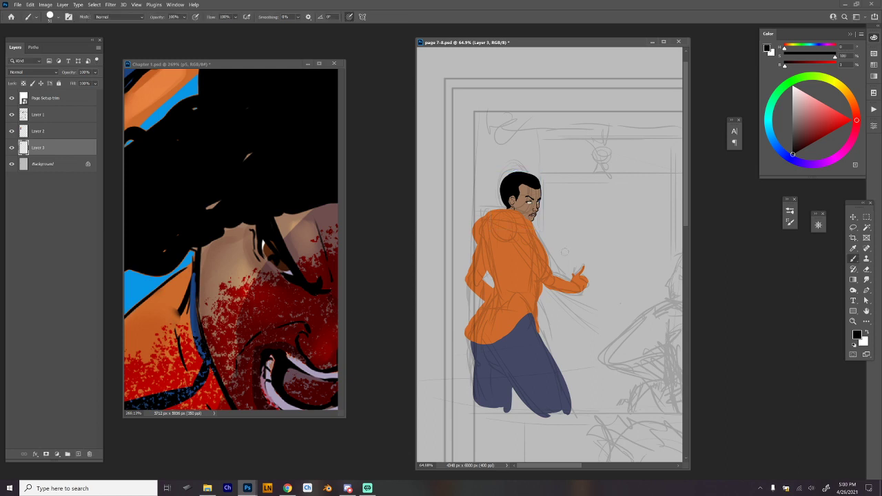
Touch up the front edge of the hoodie with its sampled orange, and sample the trouser blue.
scroll(569, 255, up, 1)
alt+click(504, 259)
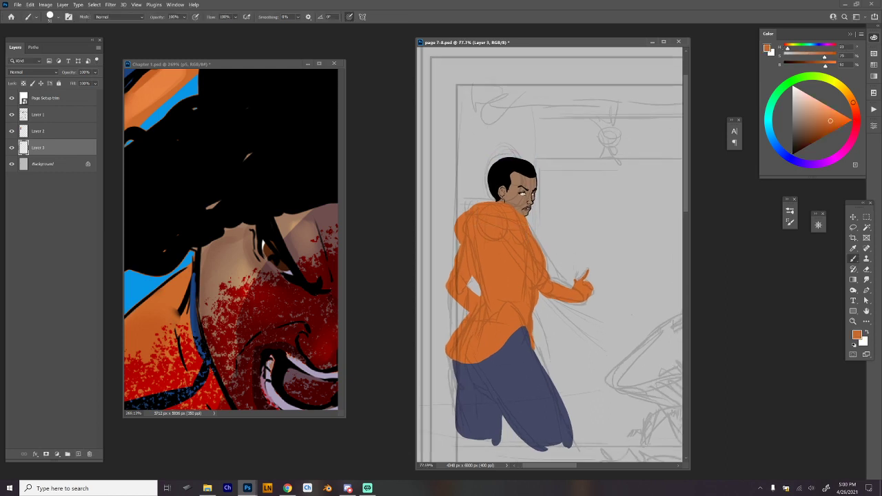
drag(529, 226, 547, 272)
alt+click(522, 339)
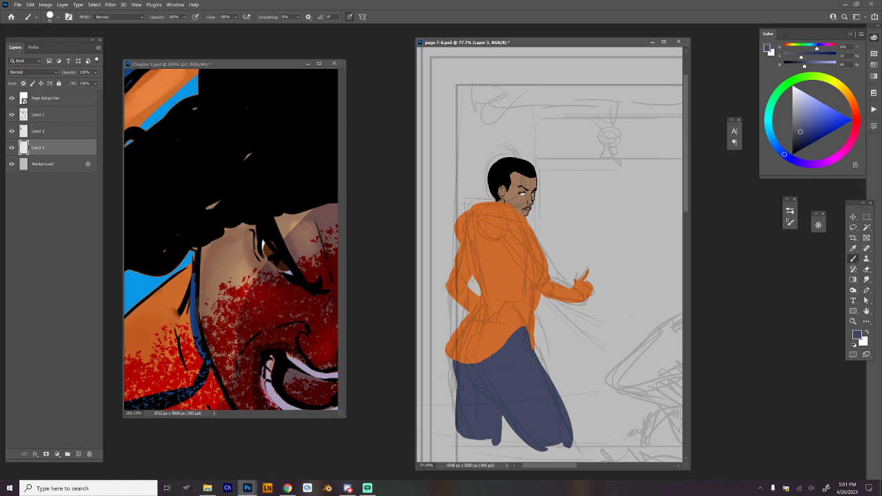
Trim the back edge of the hair with the eraser on Layer 3.
click(62, 132)
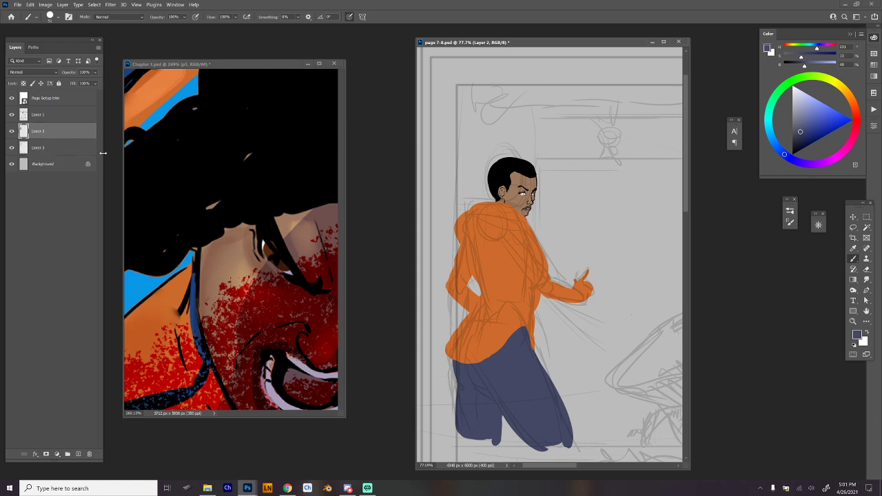
drag(537, 276, 592, 300)
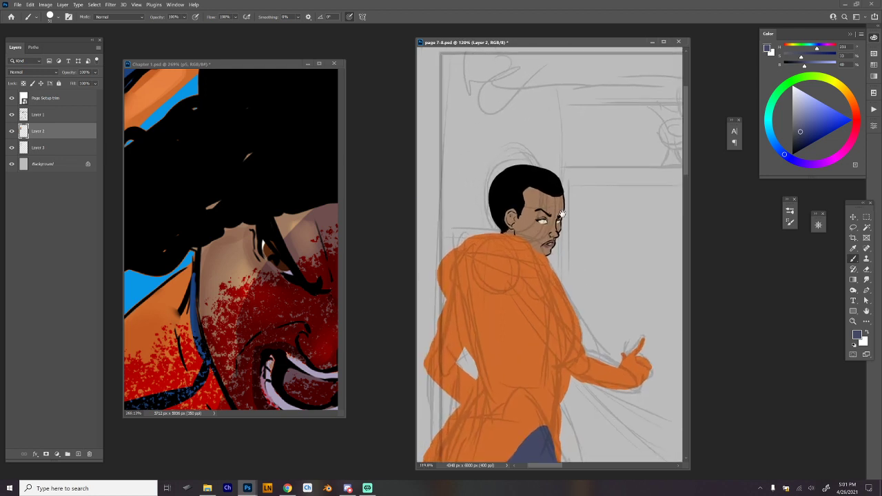
drag(563, 217, 589, 219)
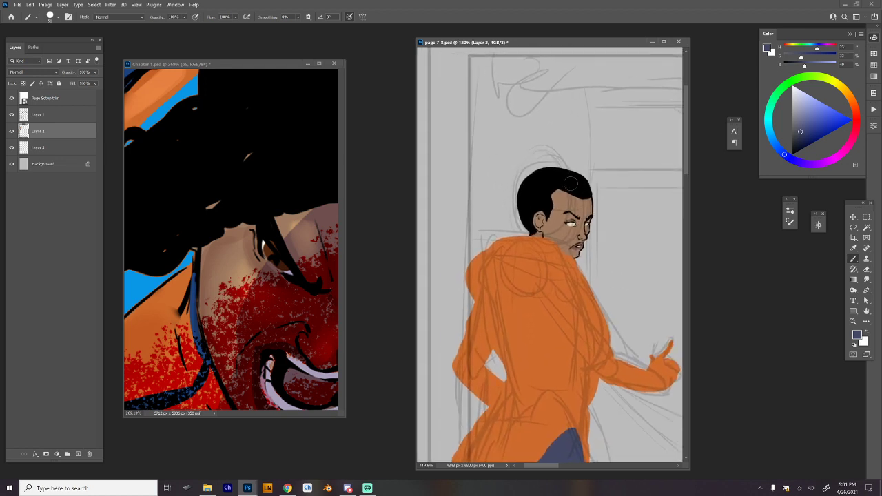
key(e)
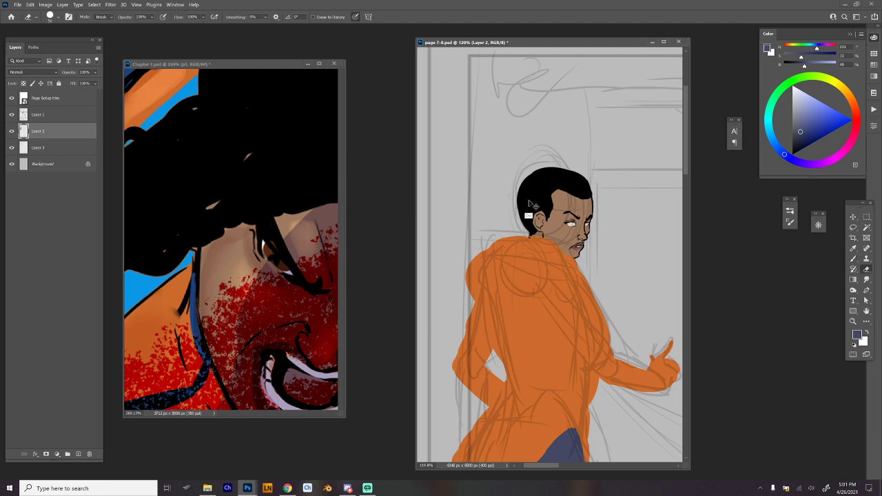
click(85, 149)
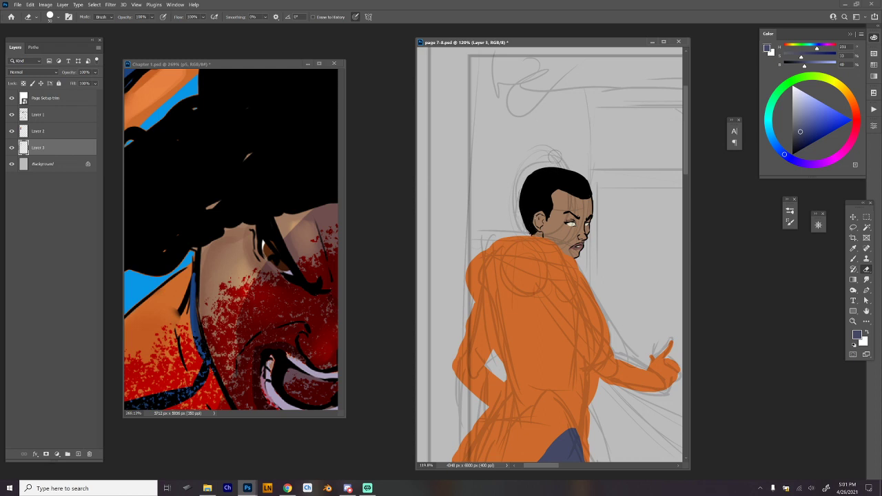
Paint a thin, curved black ponytail hanging from the back of the hair on Layer 3.
key(b)
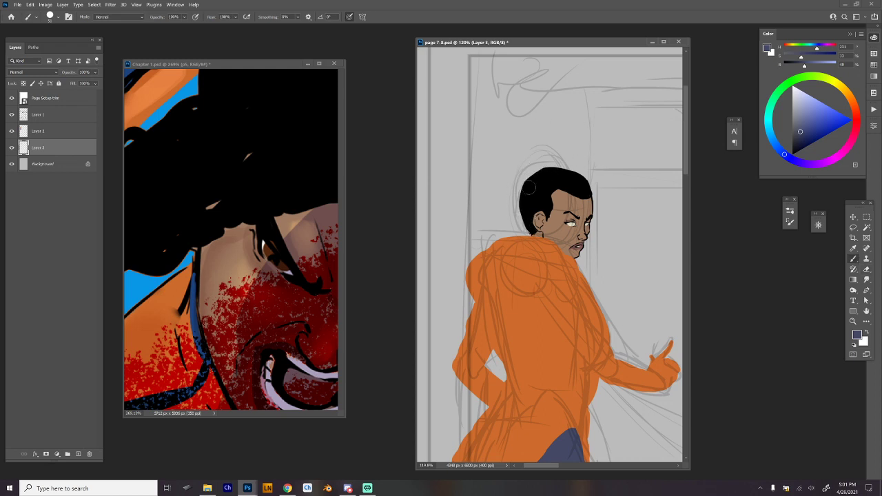
key(d)
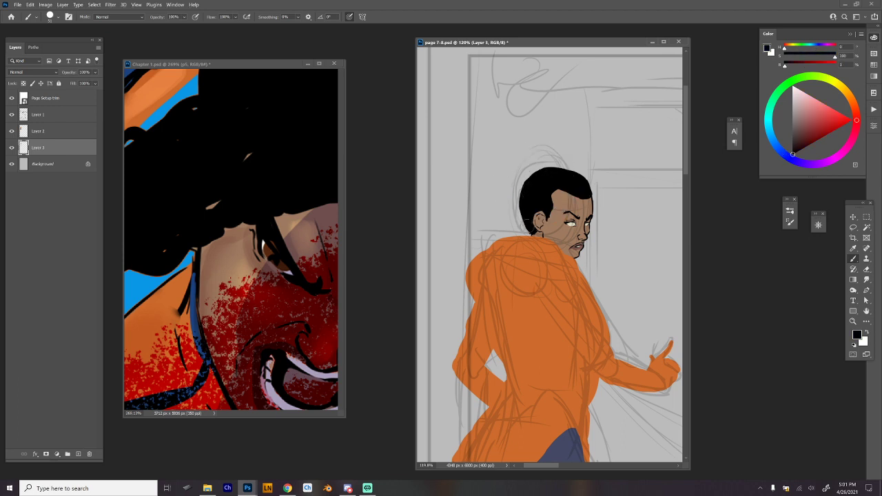
scroll(584, 169, up, 2)
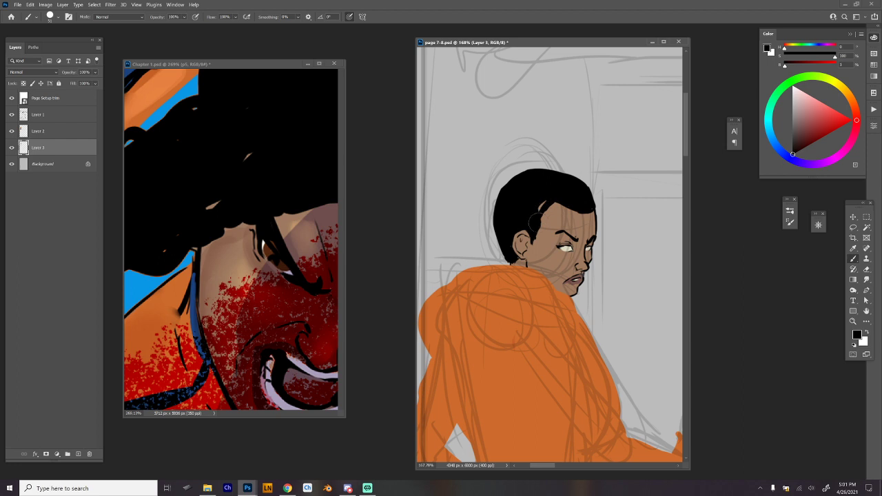
drag(539, 222, 543, 266)
key(ctrl+z)
scroll(617, 203, down, 2)
drag(617, 202, 607, 193)
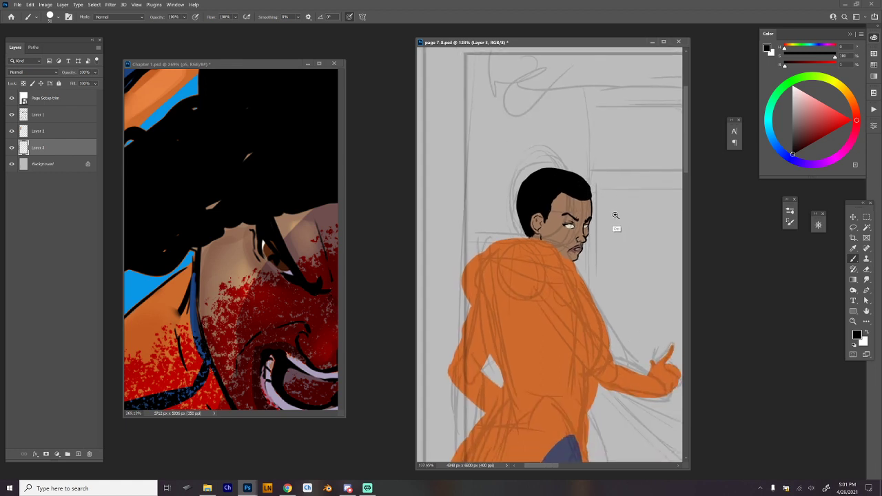
mouse_move(600, 227)
mouse_down()
mouse_move(618, 245)
mouse_move(593, 273)
mouse_move(587, 142)
mouse_move(611, 284)
mouse_move(601, 278)
mouse_up()
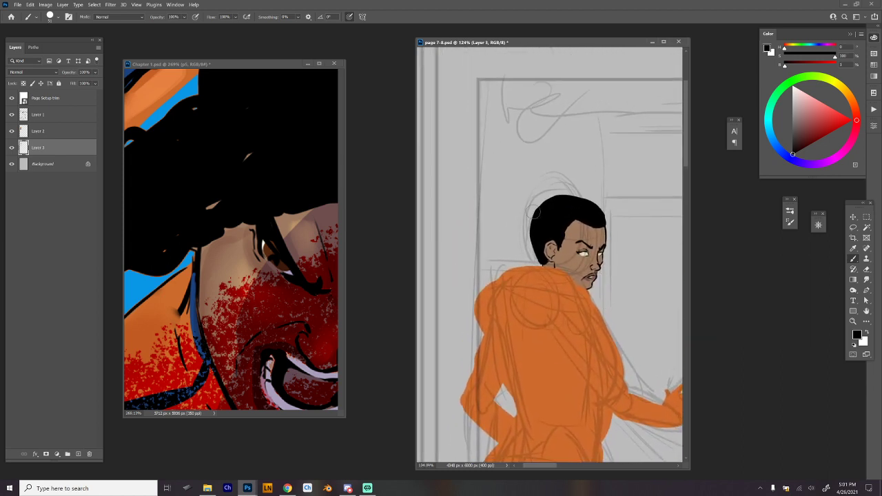
drag(540, 212, 508, 247)
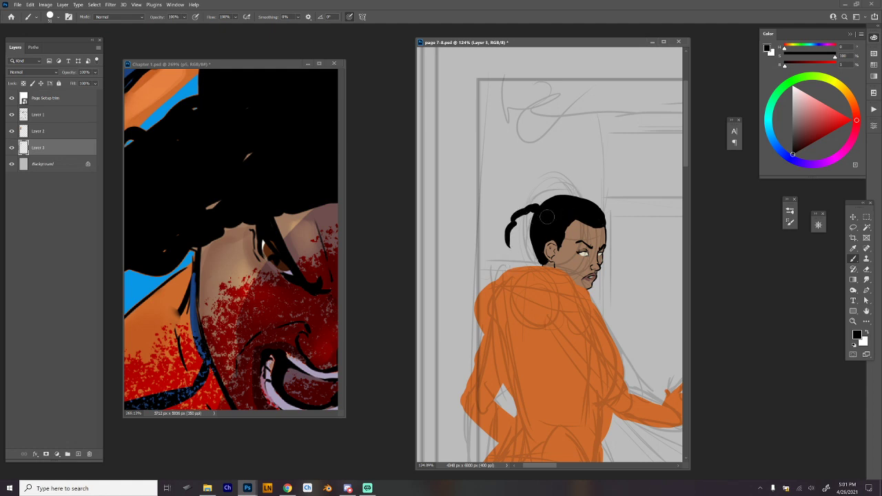
Raise the upper edge of the hood around the neck with its sampled orange on Layer 2.
alt+click(570, 303)
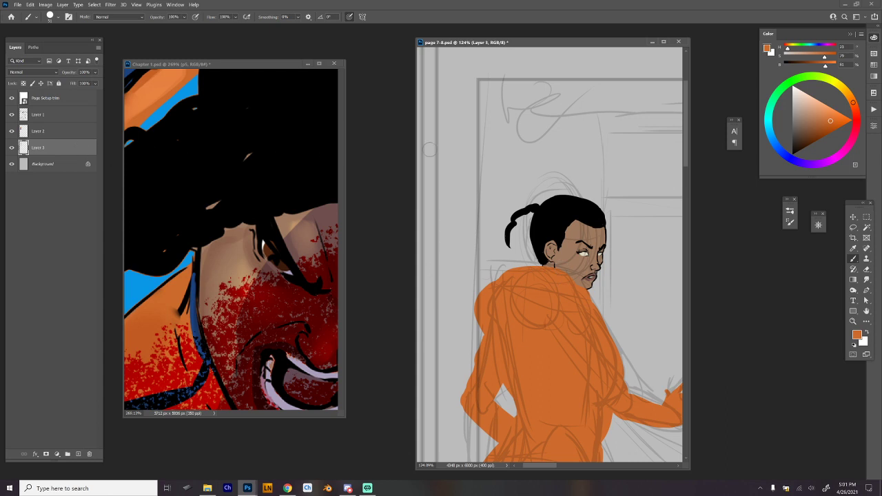
click(82, 136)
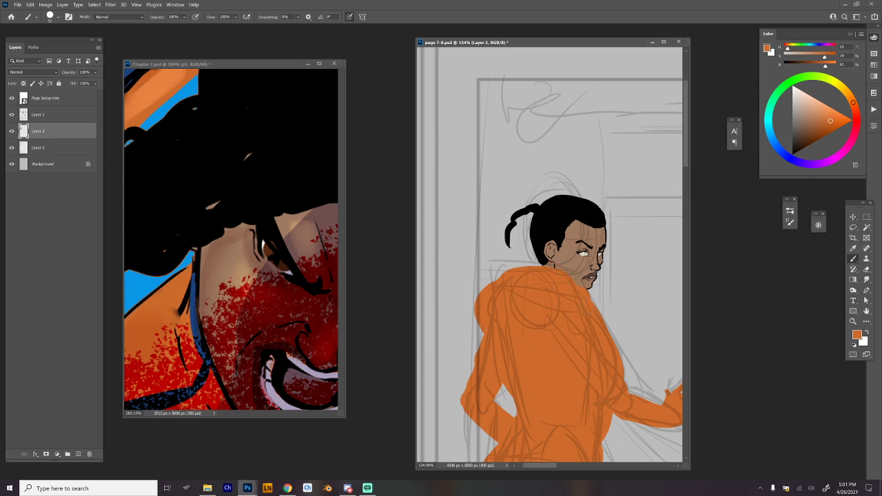
mouse_move(550, 260)
mouse_down()
mouse_move(521, 263)
mouse_move(482, 293)
mouse_up()
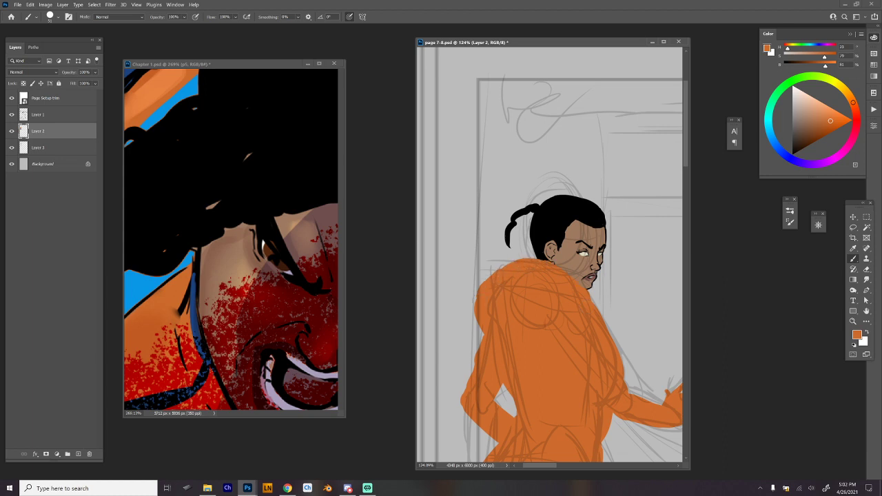
scroll(611, 276, down, 3)
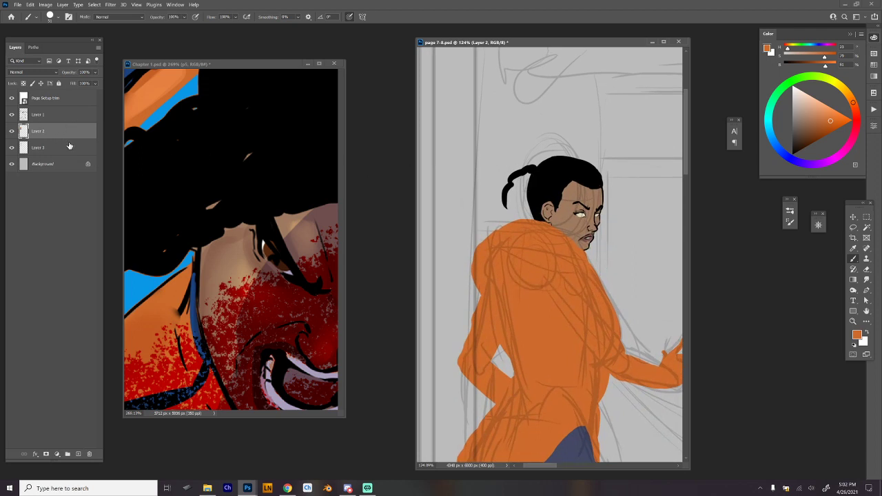
Paint a full, curly black ponytail behind the head on Layer 3 with the sampled hair black.
click(71, 147)
alt+click(539, 179)
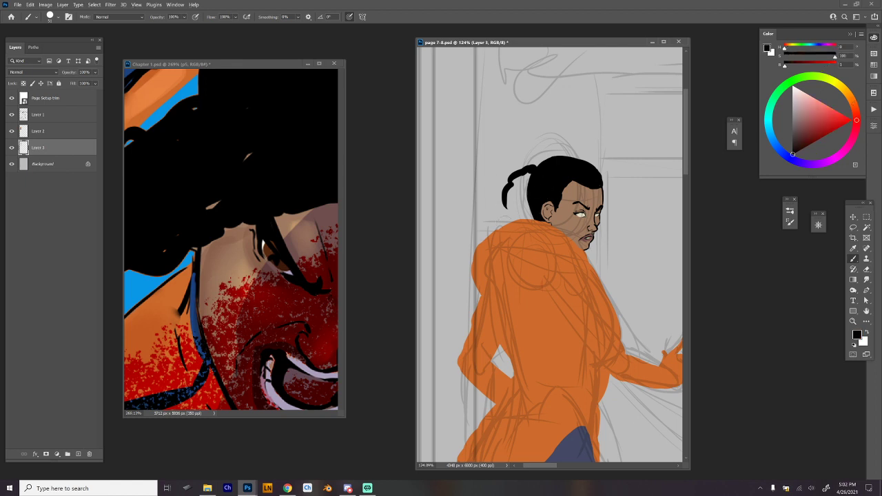
mouse_move(506, 220)
mouse_down()
mouse_move(511, 186)
mouse_move(506, 219)
mouse_up()
mouse_move(529, 175)
mouse_down()
mouse_move(493, 219)
mouse_move(506, 176)
mouse_move(497, 200)
mouse_move(497, 183)
mouse_move(519, 169)
mouse_move(540, 170)
mouse_up()
mouse_move(513, 219)
mouse_down()
mouse_move(516, 182)
mouse_move(529, 178)
mouse_move(528, 220)
mouse_move(512, 182)
mouse_move(522, 207)
mouse_move(506, 220)
mouse_move(527, 210)
mouse_move(524, 195)
mouse_up()
click(525, 195)
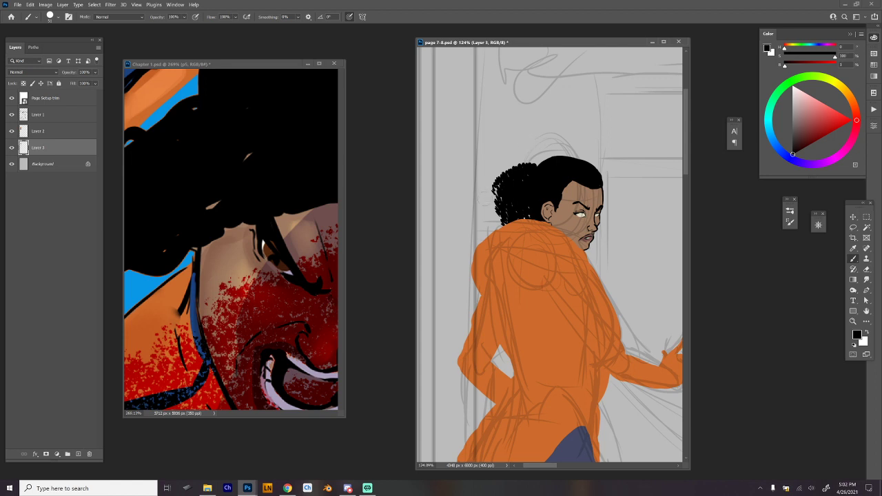
drag(489, 187, 524, 167)
drag(489, 213, 496, 190)
mouse_move(493, 220)
mouse_down()
mouse_move(495, 212)
mouse_move(501, 221)
mouse_up()
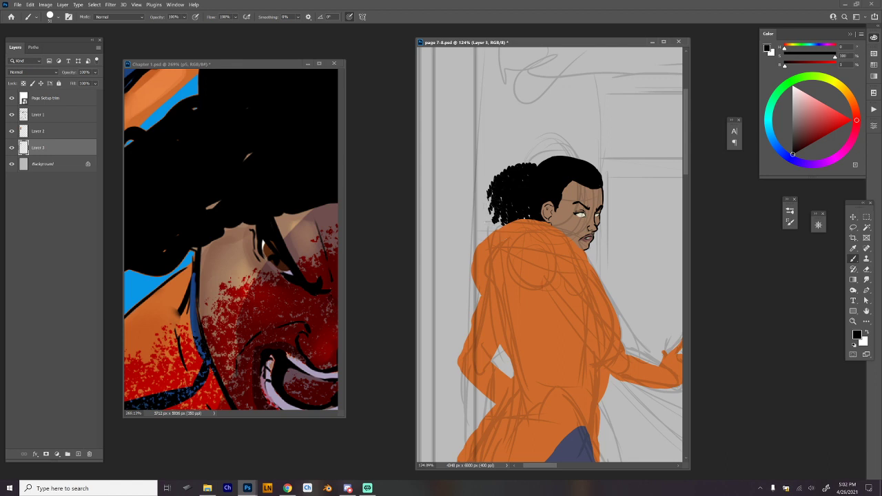
drag(502, 174, 537, 167)
Touch up the back elbow with the sampled hoodie orange and merge Layer 2 down into Layer 3.
drag(601, 284, 552, 211)
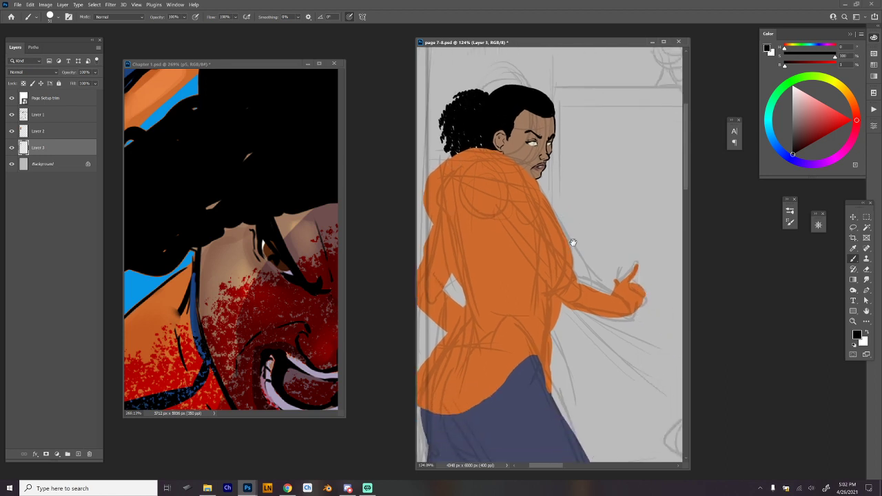
drag(643, 333, 629, 334)
drag(628, 334, 615, 370)
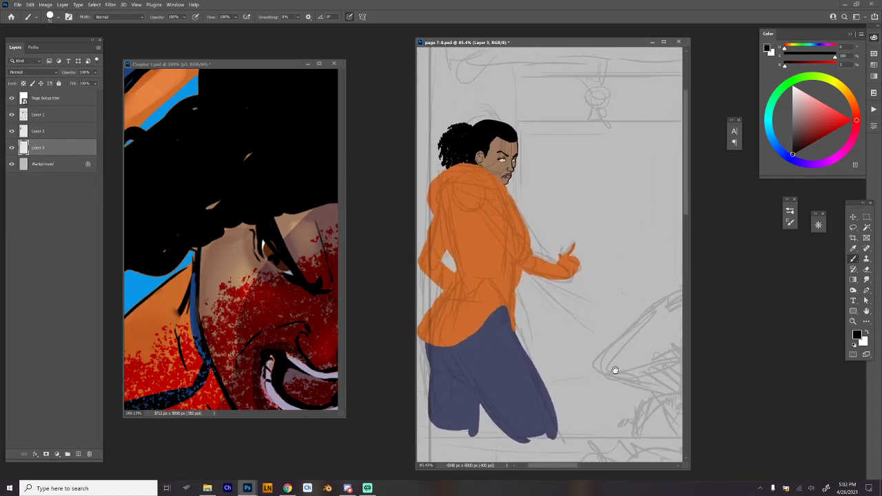
drag(524, 163, 552, 199)
scroll(571, 218, down, 3)
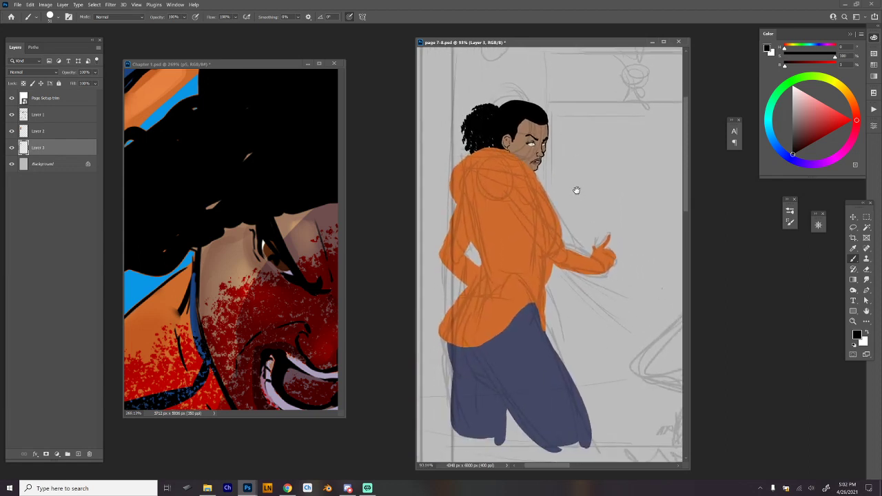
alt+click(464, 244)
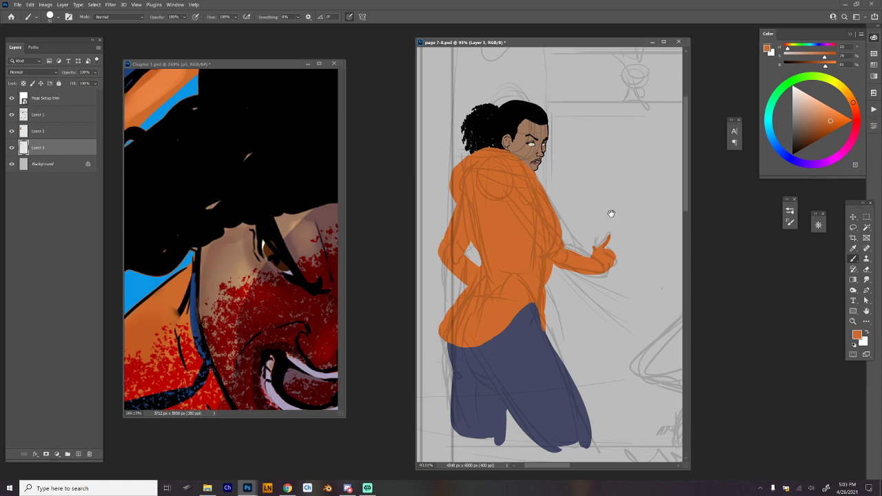
drag(610, 211, 602, 217)
click(63, 135)
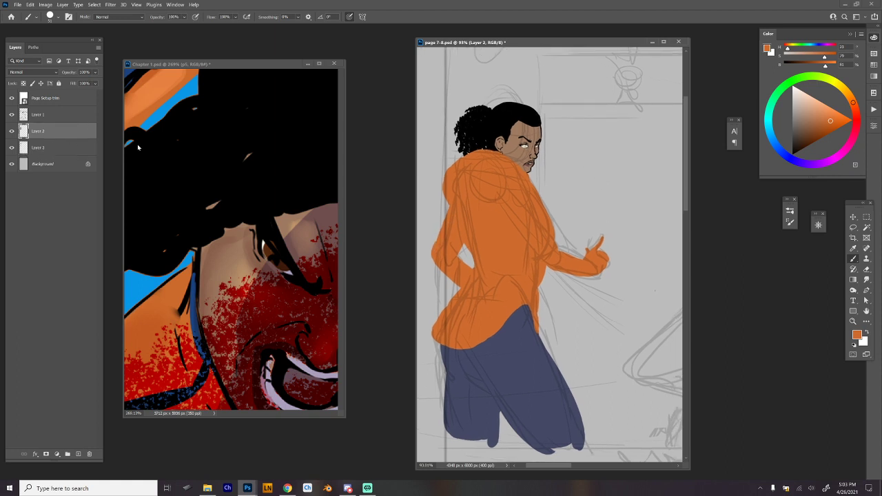
key(ctrl+e)
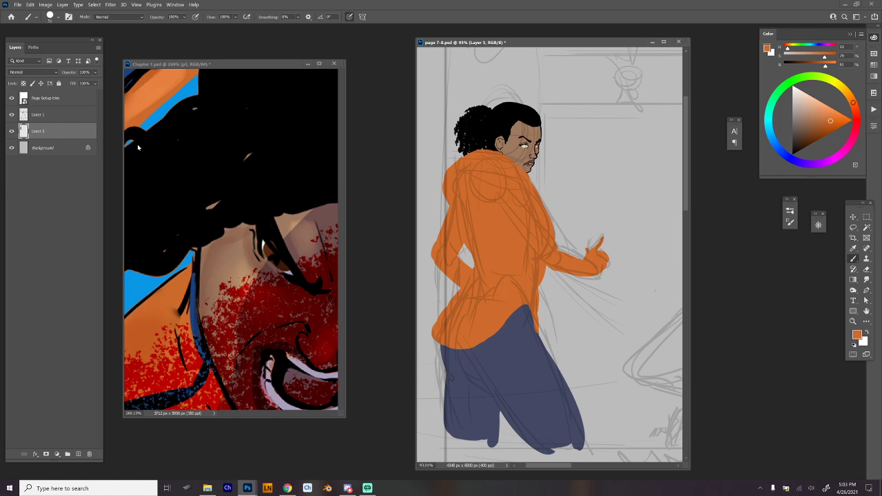
Reshape the figure's torso and hip contours with the Liquify filter at brush size 500.
click(112, 5)
click(159, 73)
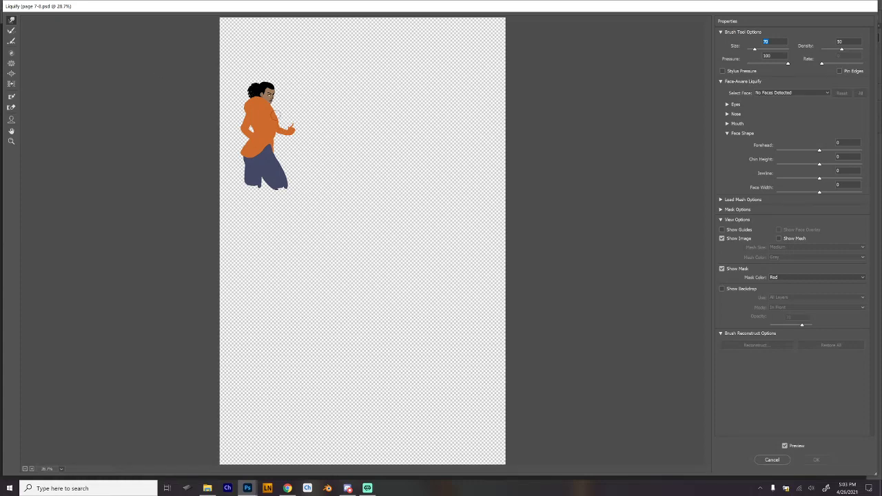
text(700)
mouse_move(276, 160)
mouse_down()
mouse_move(277, 117)
mouse_move(273, 136)
mouse_move(251, 131)
mouse_up()
key(ctrl+z)
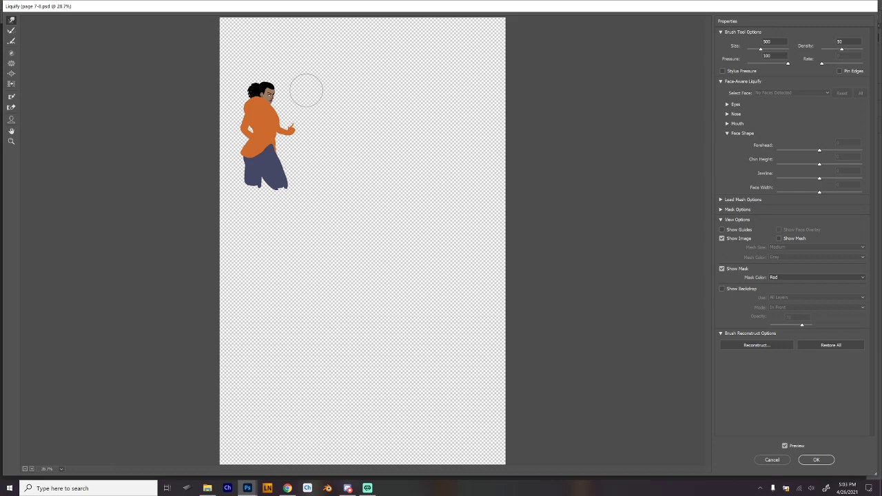
key(Return)
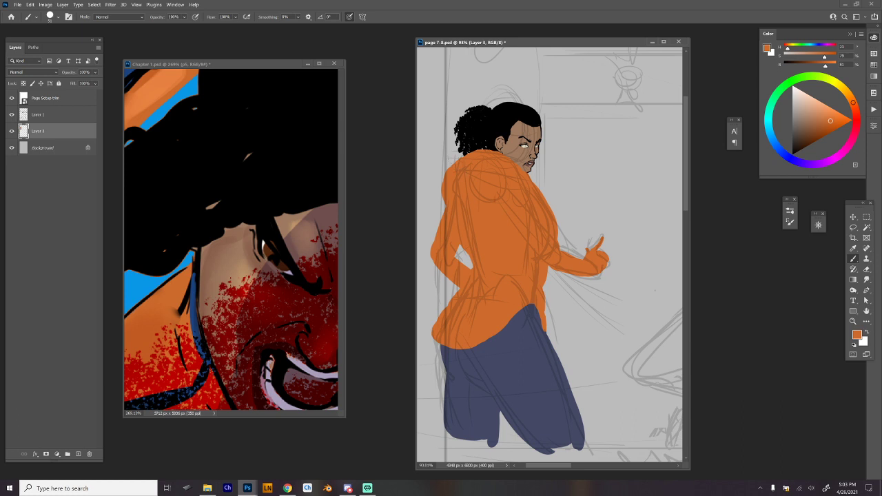
Trim the bulging back edge of the hoodie's shoulder with the eraser on Layer 3.
key(e)
drag(445, 173, 446, 194)
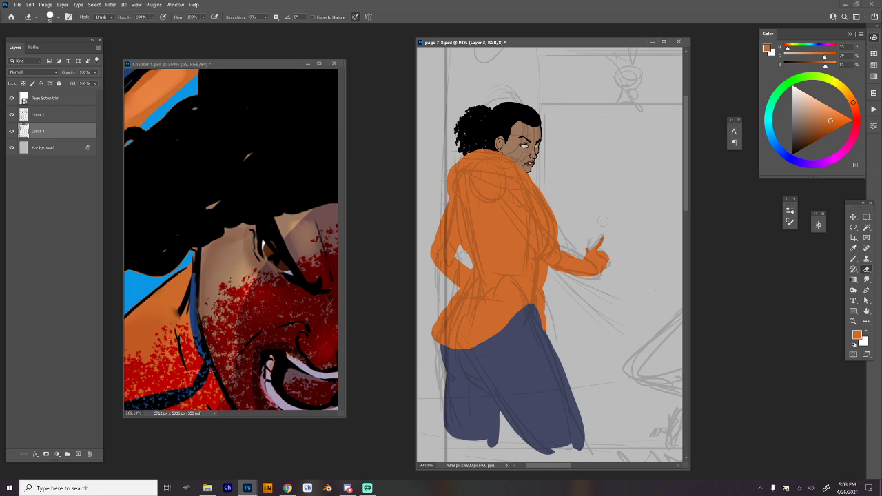
drag(592, 186, 597, 176)
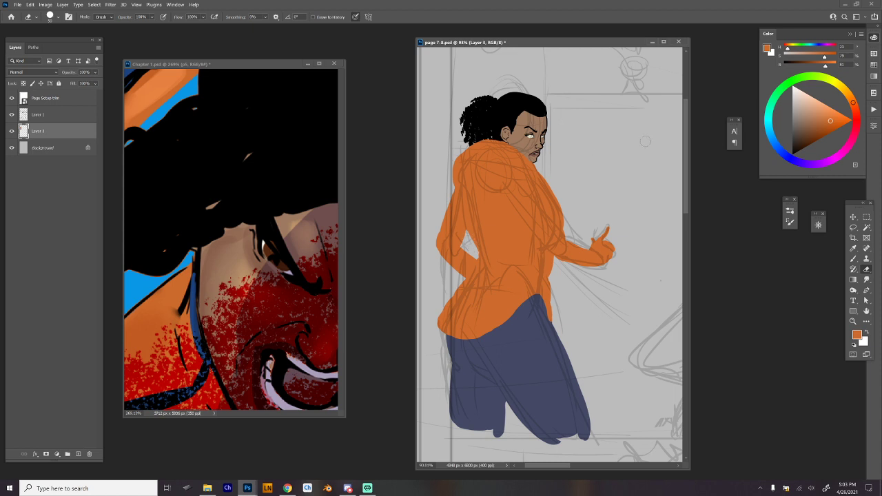
Sample the dark blue of the costume's armour pad in Chapter 1 as the brush colour.
click(240, 313)
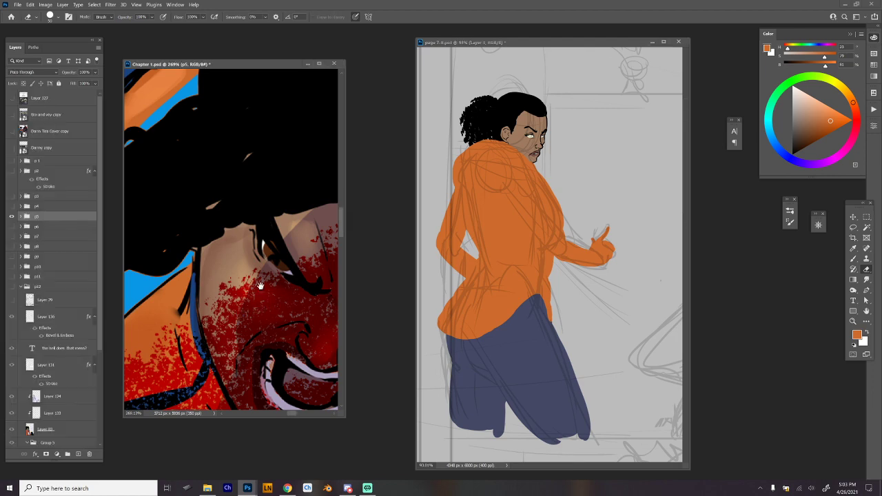
scroll(260, 263, down, 6)
drag(260, 262, 260, 251)
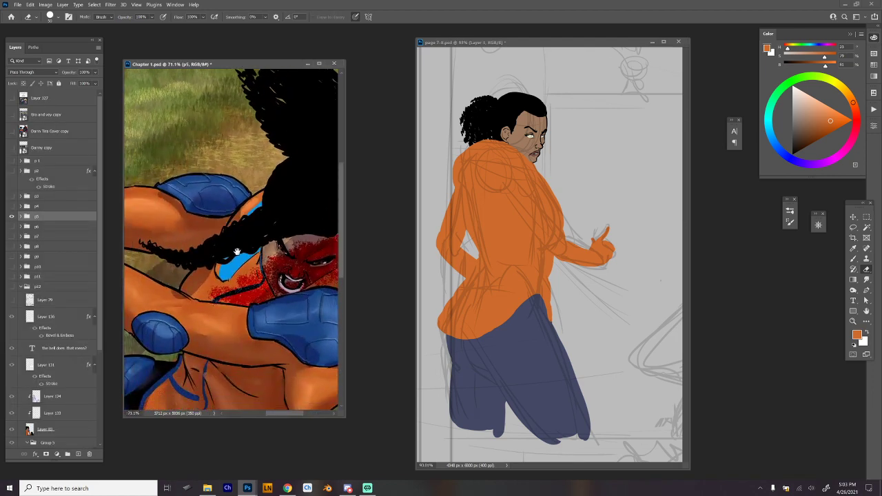
drag(214, 305, 295, 248)
scroll(180, 307, up, 6)
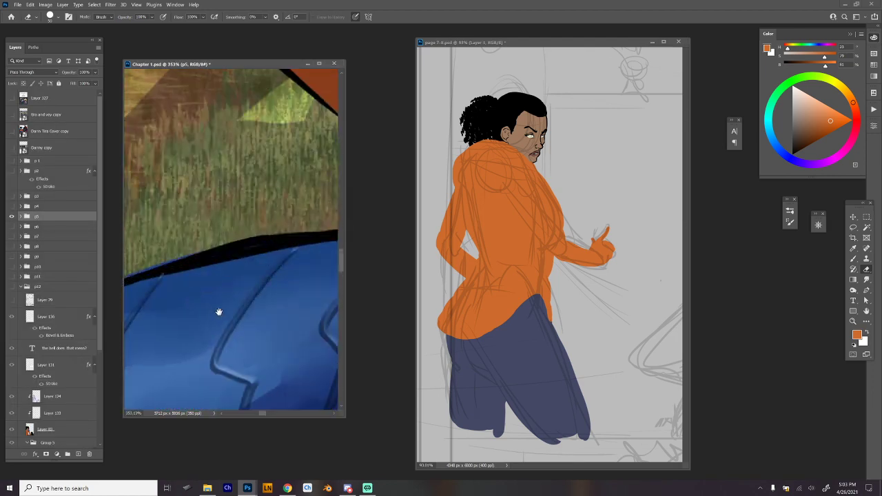
alt+click(215, 282)
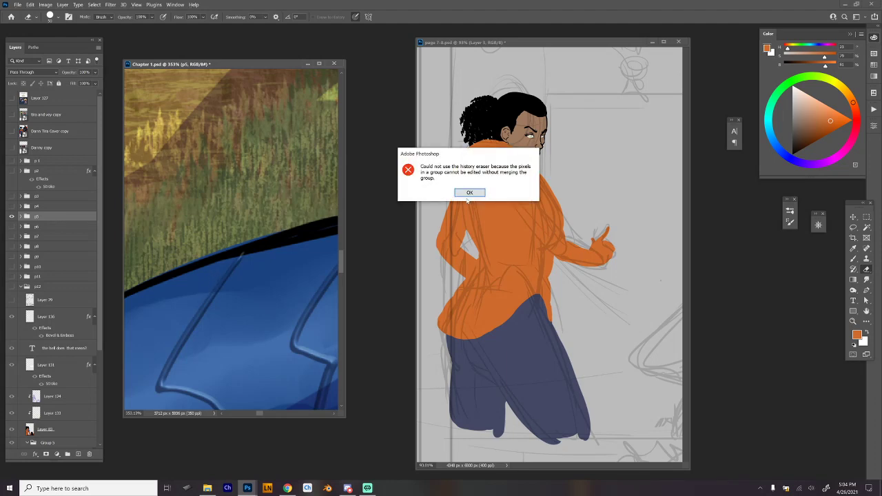
click(470, 193)
key(b)
alt+click(215, 269)
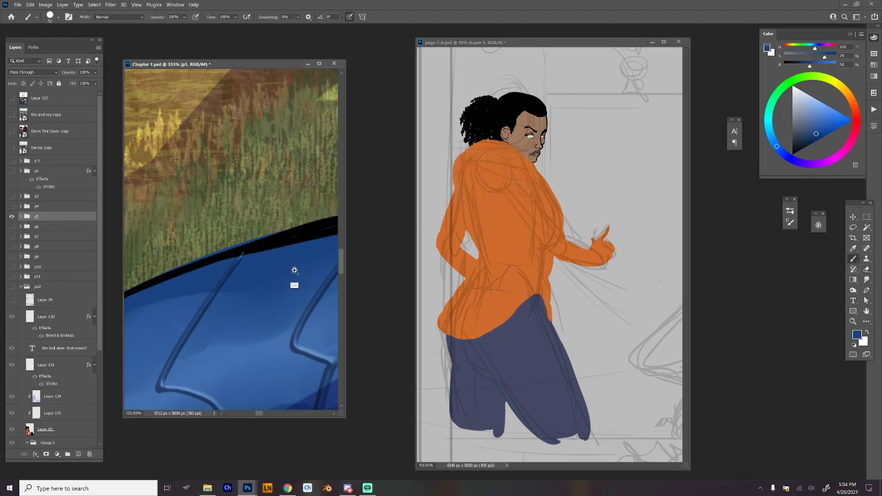
Paint a blue elbow pad on the figure's extended arm on Layer 3 of page 7-8, following the Chapter 1 costume.
scroll(294, 270, down, 6)
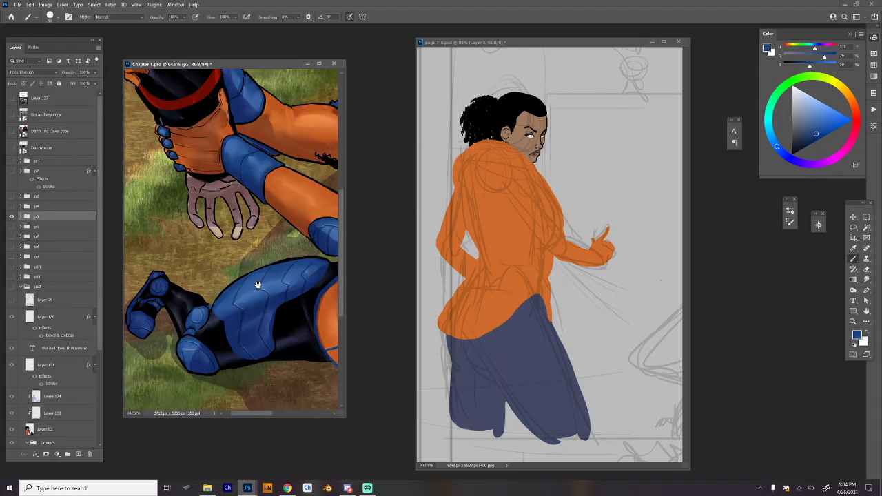
drag(258, 285, 198, 297)
click(528, 44)
mouse_move(583, 233)
mouse_down()
mouse_move(568, 236)
mouse_move(580, 234)
mouse_up()
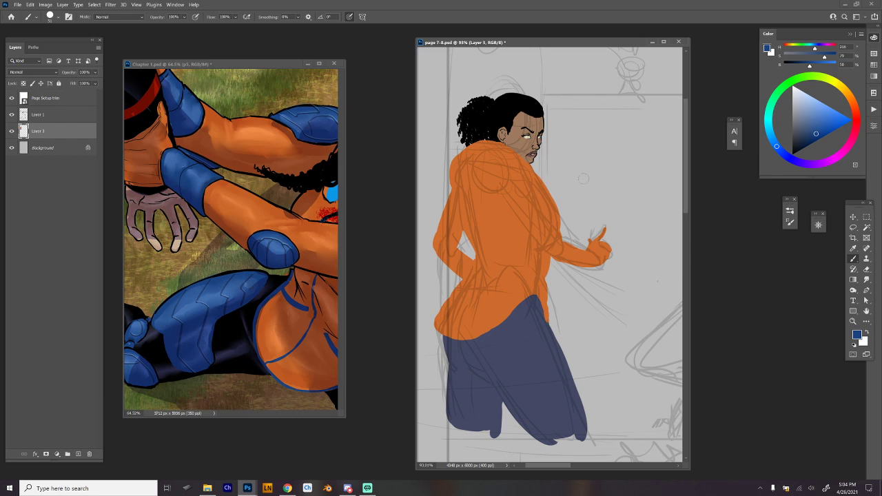
scroll(545, 153, up, 5)
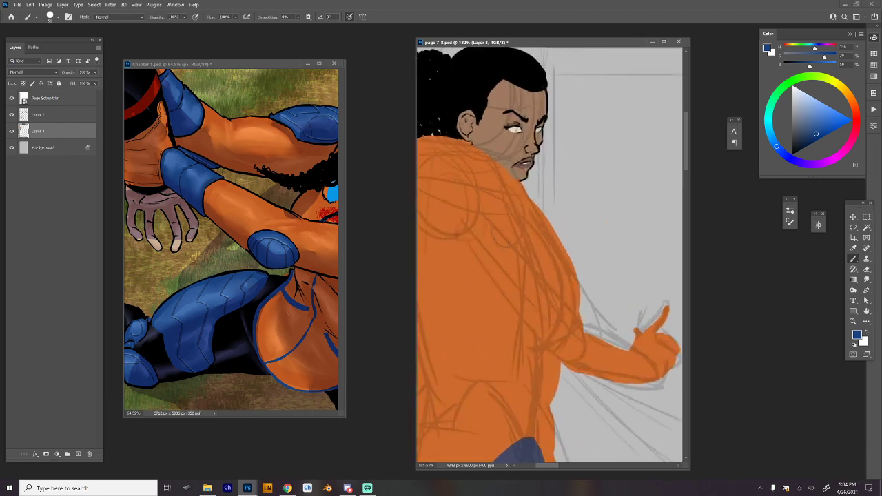
mouse_move(560, 349)
mouse_down()
mouse_move(571, 369)
mouse_move(582, 372)
mouse_move(559, 339)
mouse_move(591, 358)
mouse_move(587, 375)
mouse_move(573, 378)
mouse_move(574, 356)
mouse_up()
drag(657, 376, 631, 358)
Outline a blue wrist guard on the extended forearm and fill it in solidly.
drag(602, 333, 616, 364)
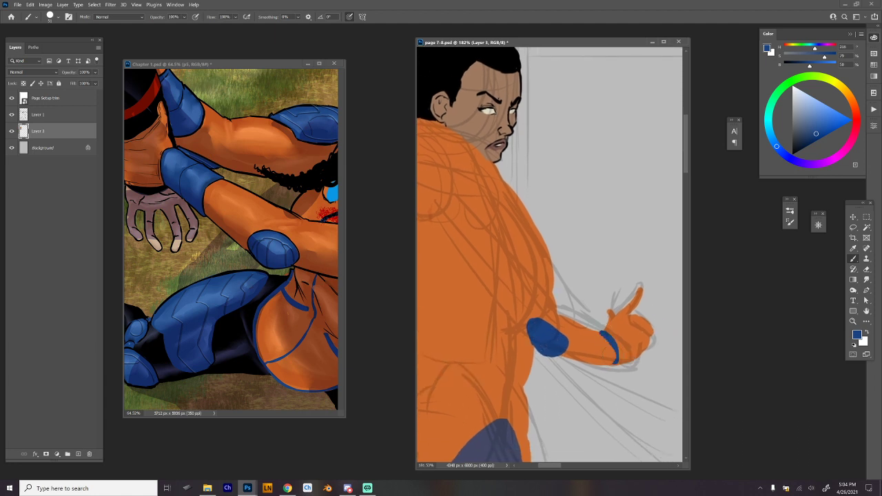
key(ctrl+z)
drag(602, 332, 610, 366)
drag(590, 327, 605, 360)
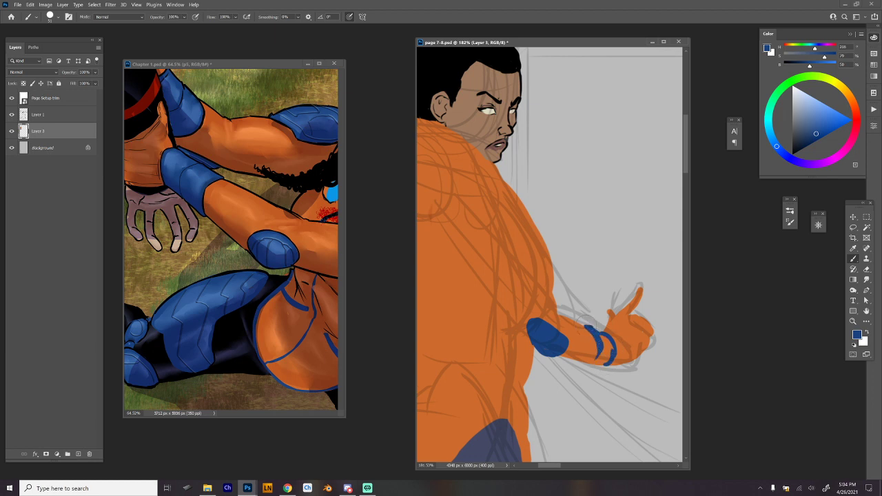
mouse_move(586, 326)
mouse_down()
mouse_move(609, 333)
mouse_move(625, 353)
mouse_move(616, 372)
mouse_move(580, 365)
mouse_up()
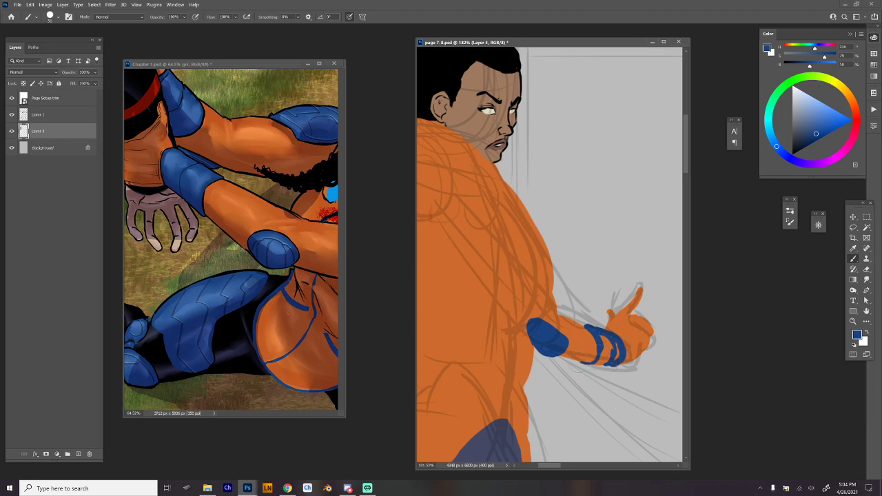
drag(576, 363, 605, 368)
mouse_move(610, 364)
mouse_down()
mouse_move(608, 345)
mouse_move(620, 359)
mouse_up()
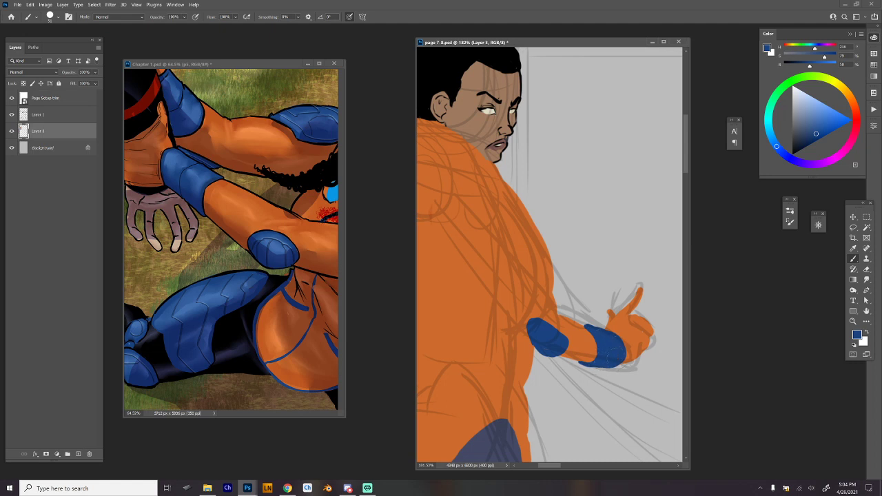
drag(619, 284, 548, 326)
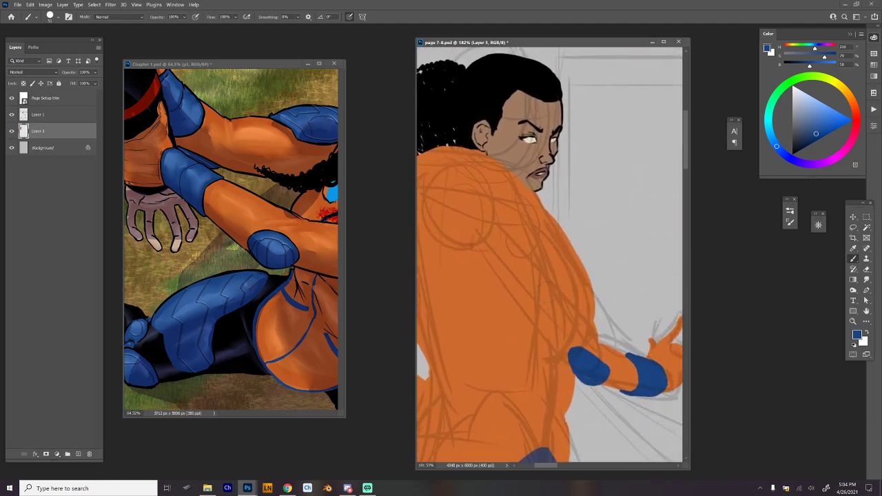
drag(478, 219, 523, 255)
mouse_move(481, 219)
mouse_down()
mouse_move(479, 209)
mouse_move(503, 190)
mouse_move(537, 194)
mouse_move(547, 224)
mouse_up()
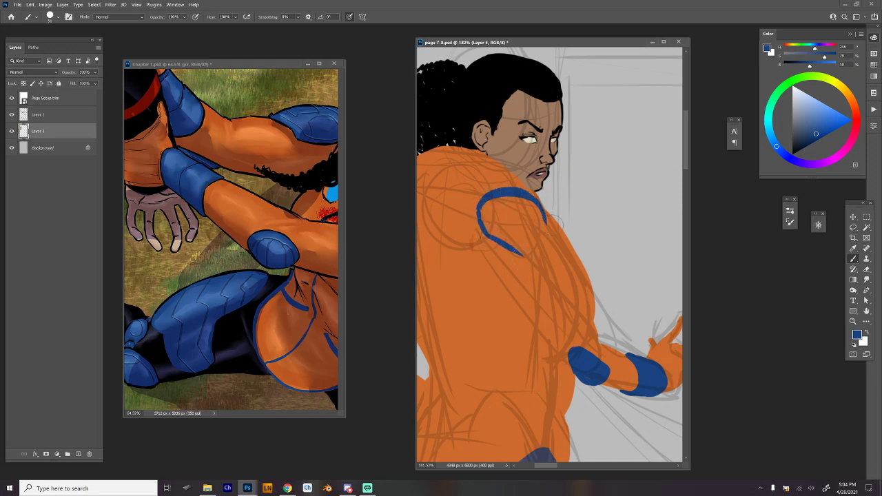
key(ctrl+z)
key(ctrl+z)
key(ctrl+z)
key(ctrl+z)
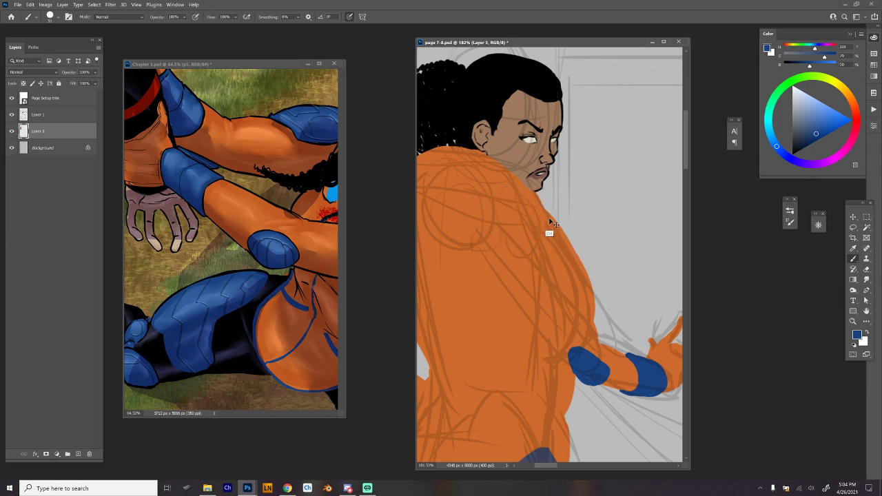
Outline a large rounded blue shoulder pad below the chin and fill it in solidly.
mouse_move(519, 183)
mouse_down()
mouse_move(544, 204)
mouse_move(552, 257)
mouse_move(531, 265)
mouse_move(508, 246)
mouse_up()
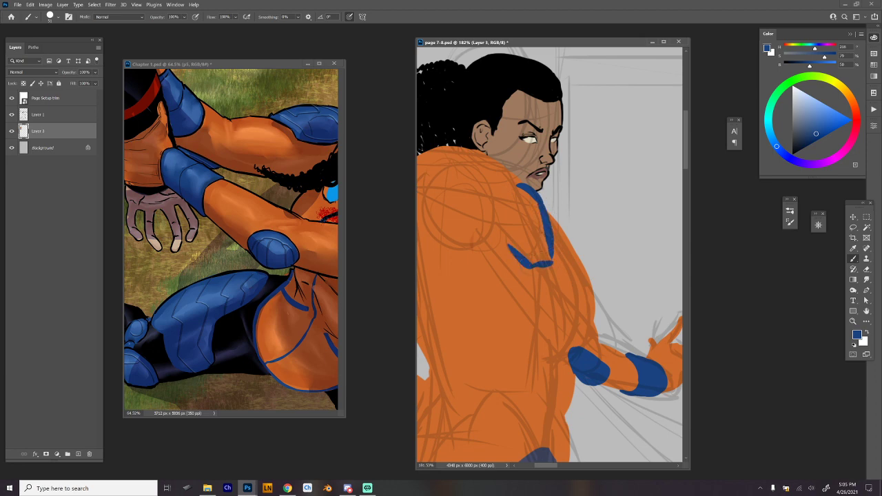
drag(519, 183, 510, 251)
mouse_move(506, 185)
mouse_down()
mouse_move(545, 206)
mouse_move(555, 251)
mouse_move(502, 193)
mouse_move(500, 220)
mouse_move(544, 262)
mouse_move(521, 265)
mouse_move(506, 235)
mouse_move(539, 268)
mouse_move(553, 255)
mouse_move(525, 266)
mouse_move(550, 261)
mouse_move(553, 251)
mouse_move(538, 263)
mouse_move(509, 244)
mouse_move(515, 199)
mouse_move(537, 227)
mouse_move(513, 198)
mouse_up()
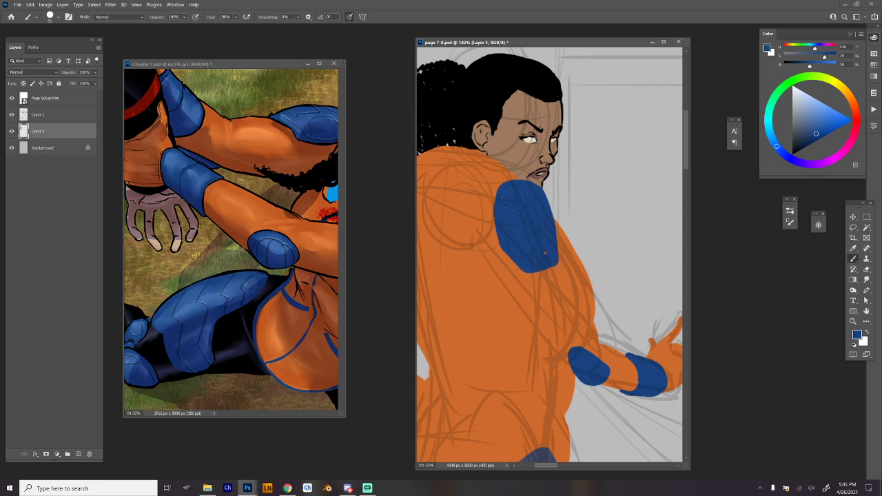
drag(597, 261, 638, 220)
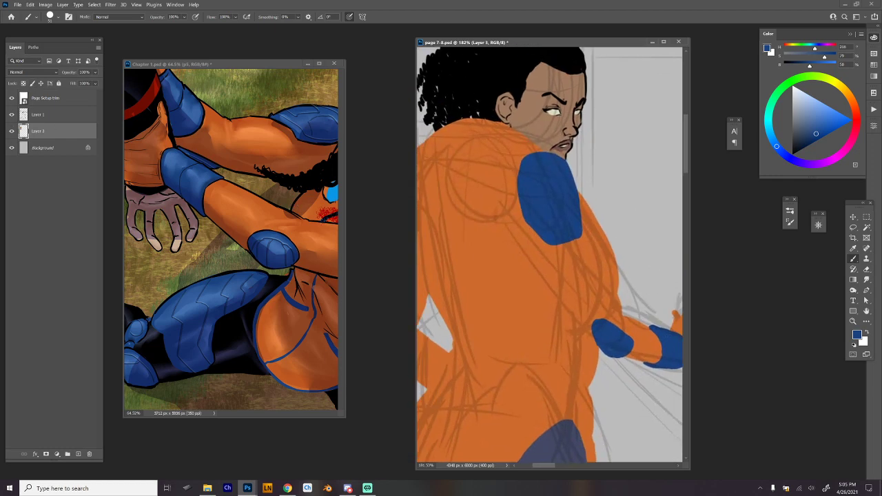
key(alt+Tab)
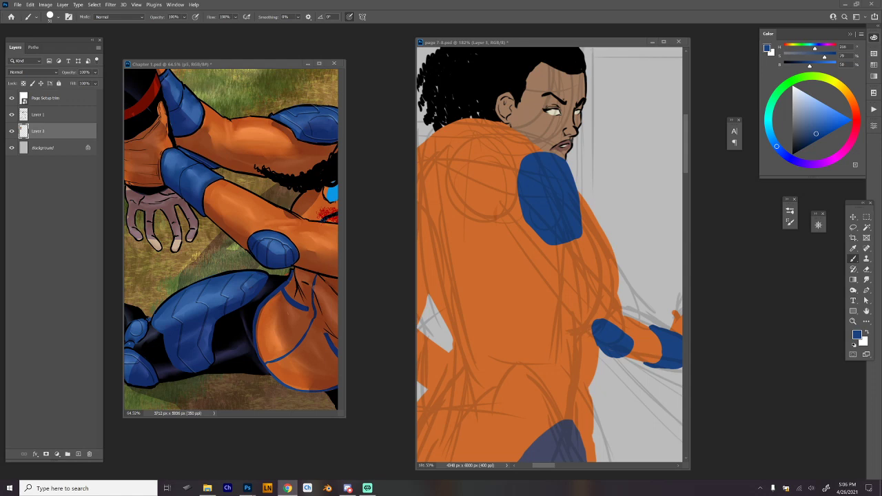
Sample the face's skin tone and use it to build out the far cheek and the chin.
scroll(609, 142, up, 5)
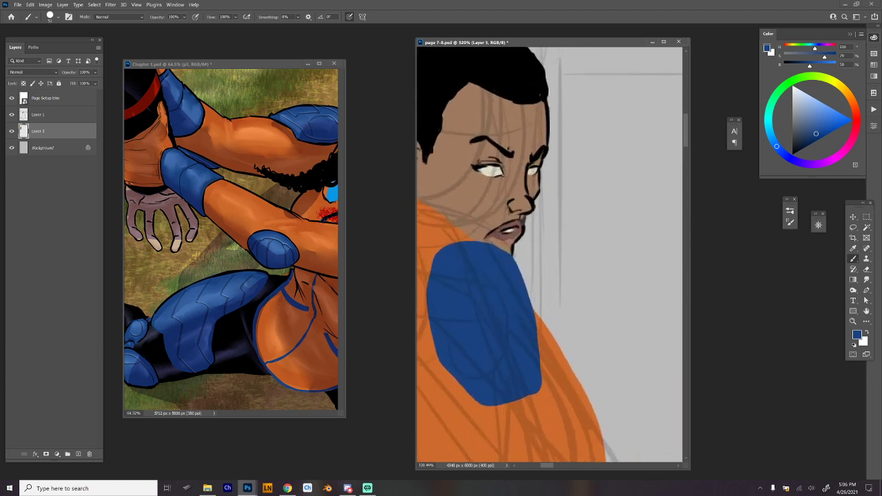
alt+click(493, 209)
right_click(545, 172)
click(527, 191)
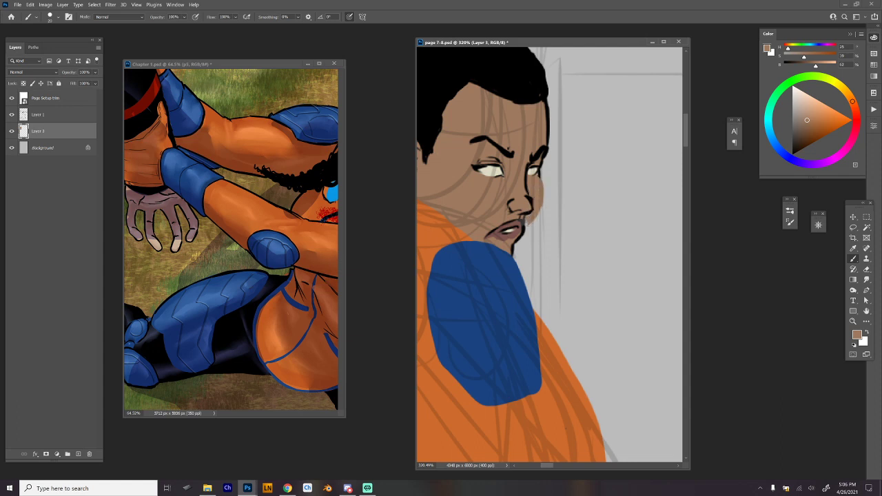
drag(607, 205, 667, 212)
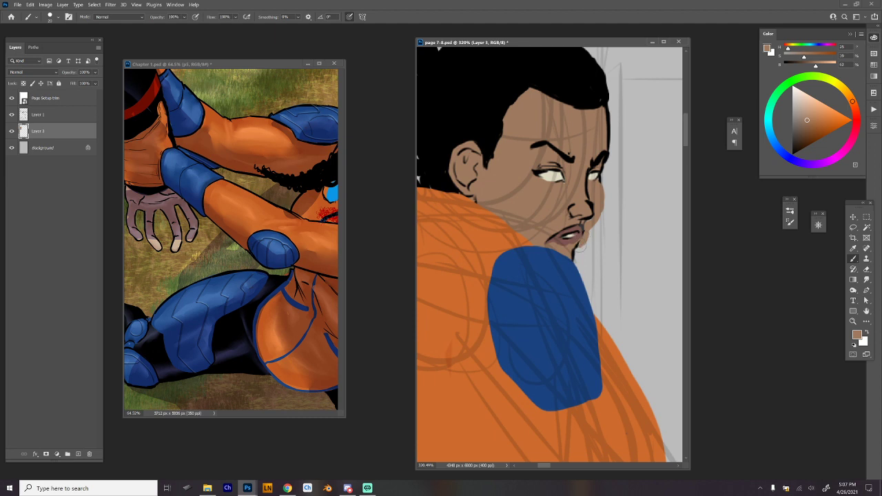
drag(583, 247, 574, 258)
Outline the far side of the face in black from beside the eye down to the chin.
alt+click(586, 188)
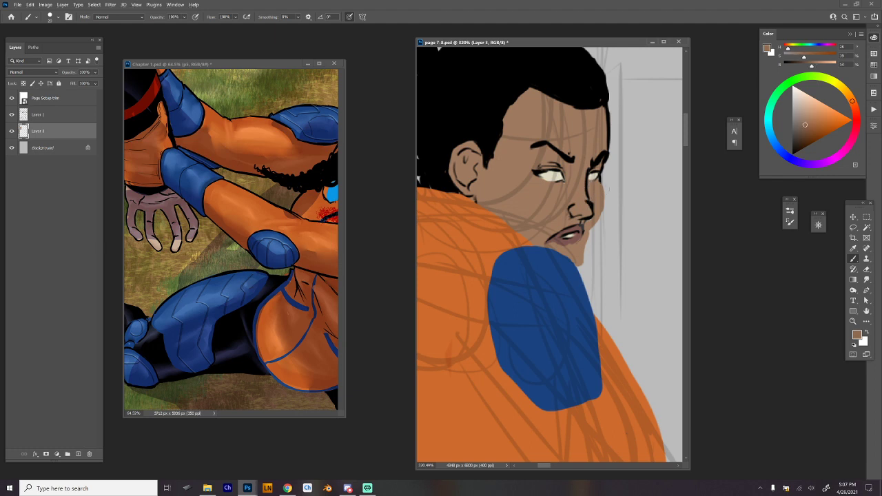
drag(601, 184, 600, 216)
key(ctrl+z)
alt+click(600, 179)
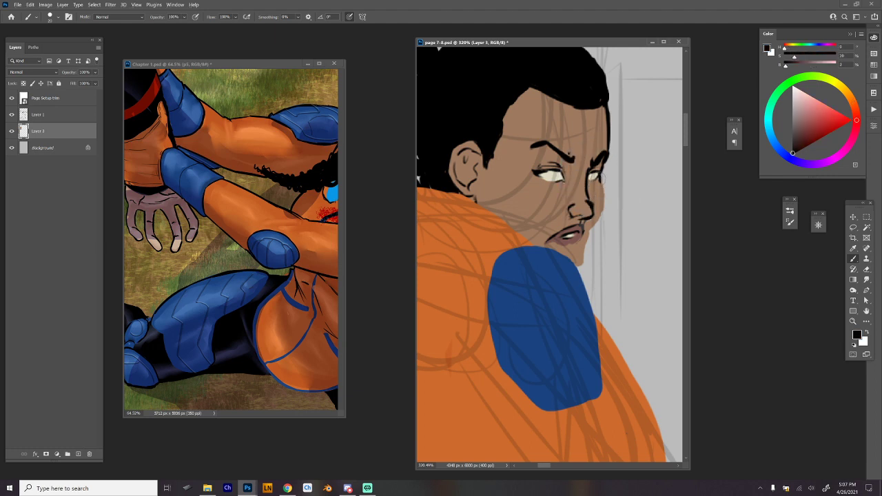
drag(603, 178, 605, 210)
key(ctrl+z)
mouse_move(603, 179)
mouse_down()
mouse_move(606, 210)
mouse_move(577, 265)
mouse_up()
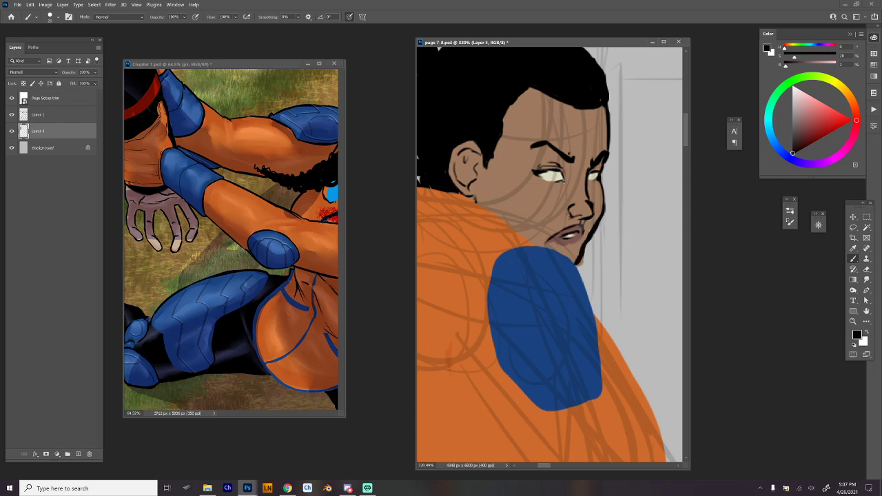
Touch up the mouth and chin with sampled skin and lip tones, and erase the excess colour outside the chin line with a smaller eraser.
alt+click(577, 249)
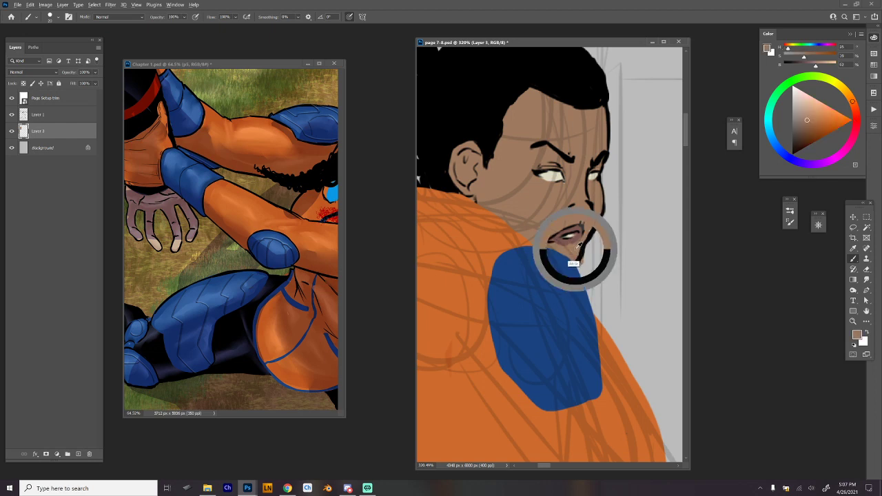
alt+click(566, 241)
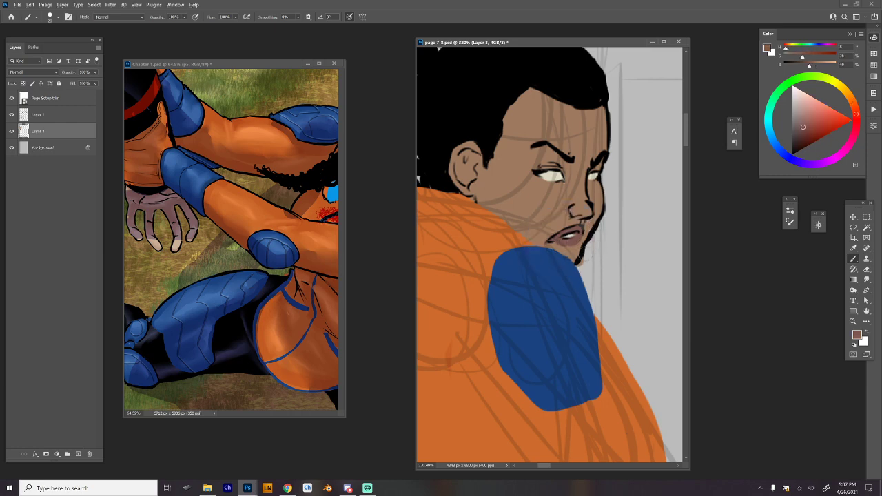
key(e)
right_click(610, 222)
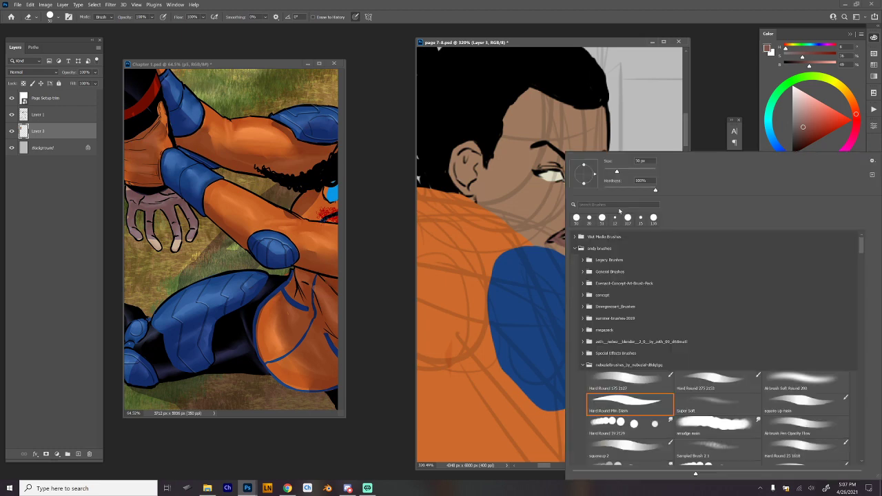
click(612, 173)
click(648, 108)
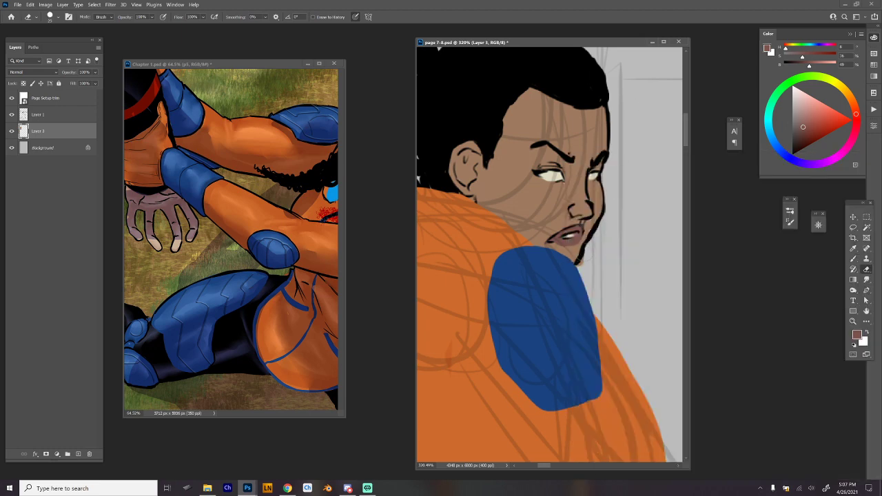
drag(586, 253, 582, 266)
key(b)
alt+click(597, 218)
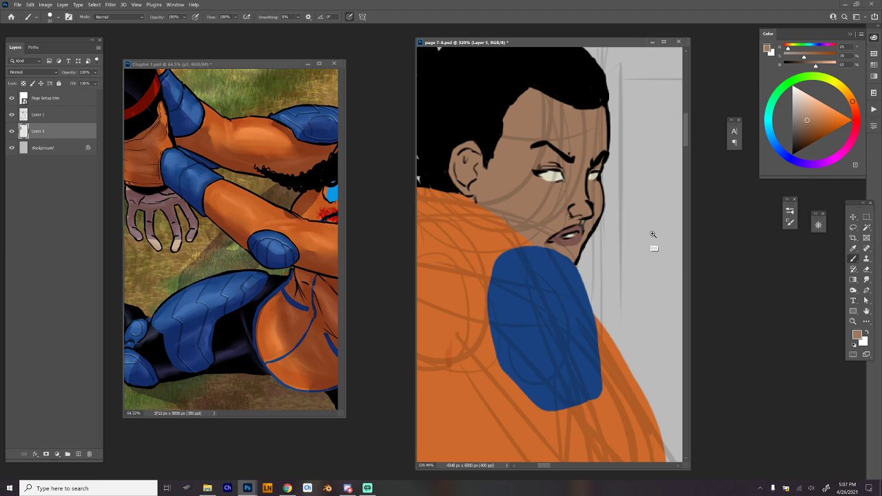
drag(654, 235, 613, 276)
drag(630, 297, 580, 223)
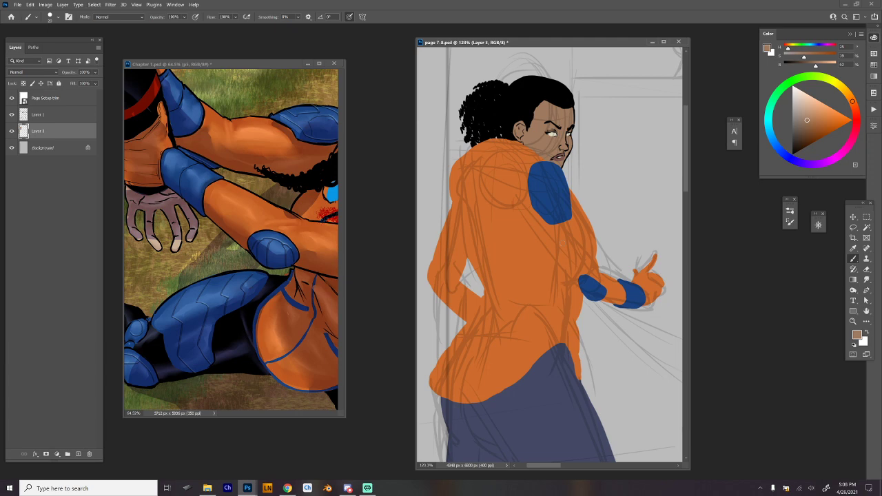
key(alt+Tab)
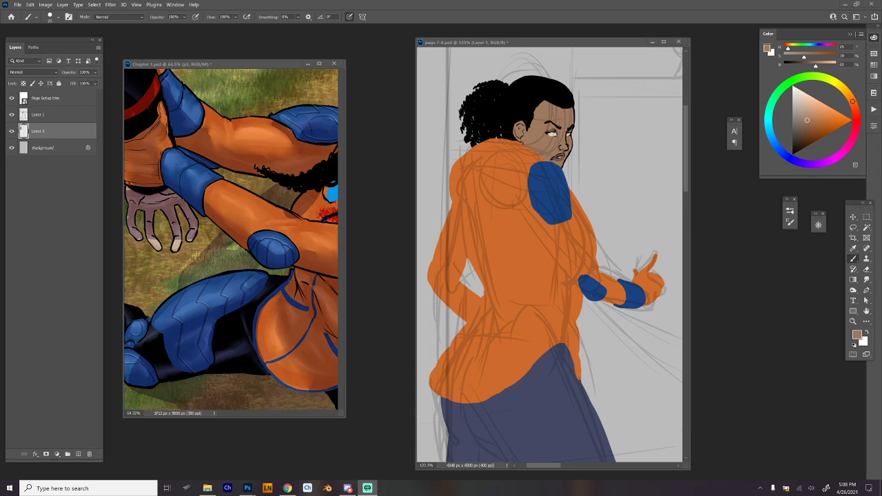
key(alt+Tab)
scroll(531, 246, down, 3)
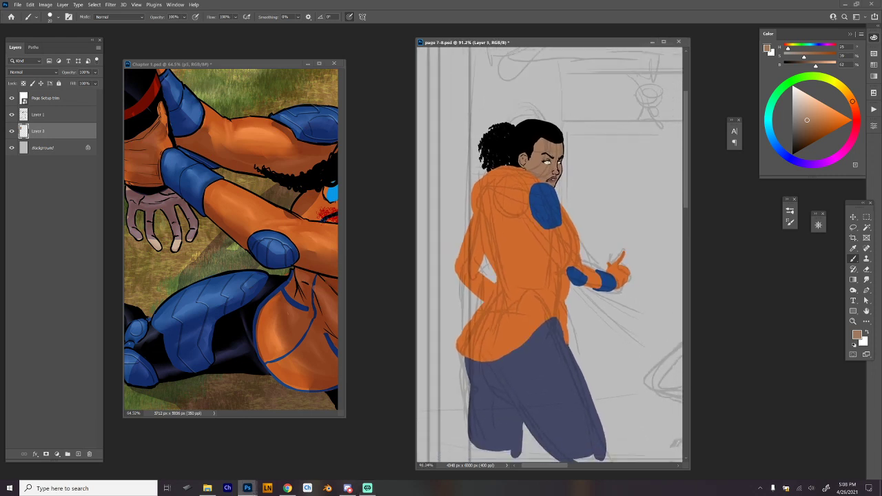
scroll(550, 258, right, 2)
drag(551, 276, 612, 260)
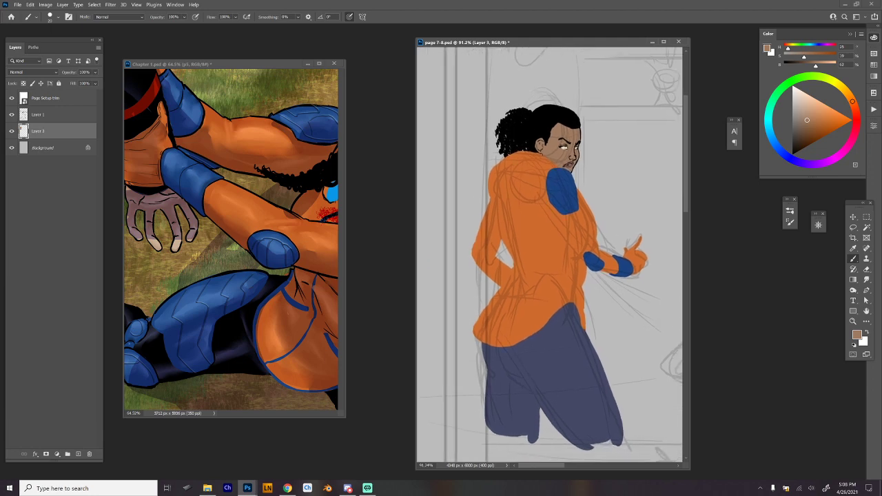
Sample the shoulder pad's blue and paint an elbow pad and a narrow upper-arm pad on the figure's bent arm.
scroll(545, 255, up, 3)
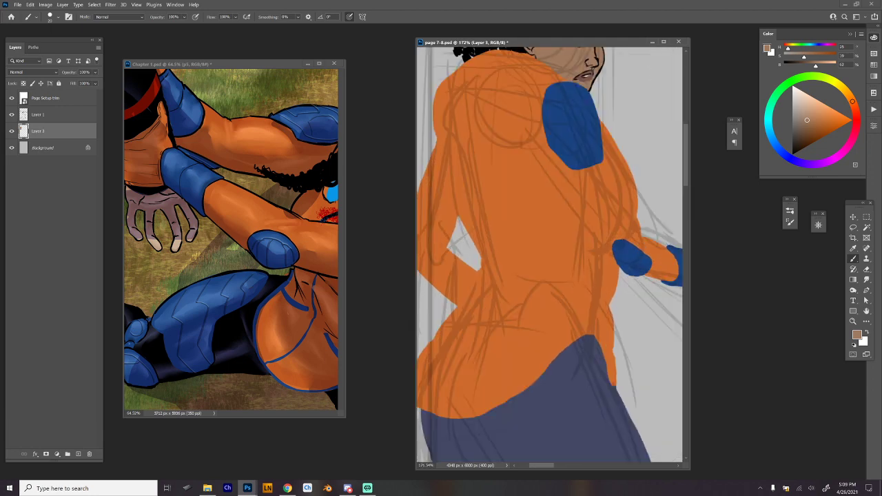
alt+click(573, 127)
drag(574, 127, 630, 170)
mouse_move(466, 263)
mouse_down()
mouse_move(479, 275)
mouse_move(475, 301)
mouse_up()
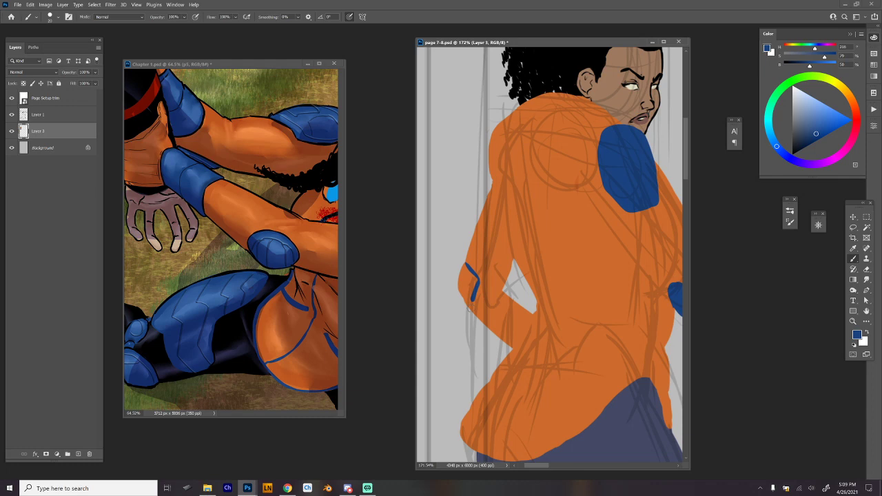
mouse_move(468, 266)
mouse_down()
mouse_move(476, 315)
mouse_move(460, 298)
mouse_move(463, 313)
mouse_move(474, 307)
mouse_move(467, 274)
mouse_up()
drag(492, 183, 476, 222)
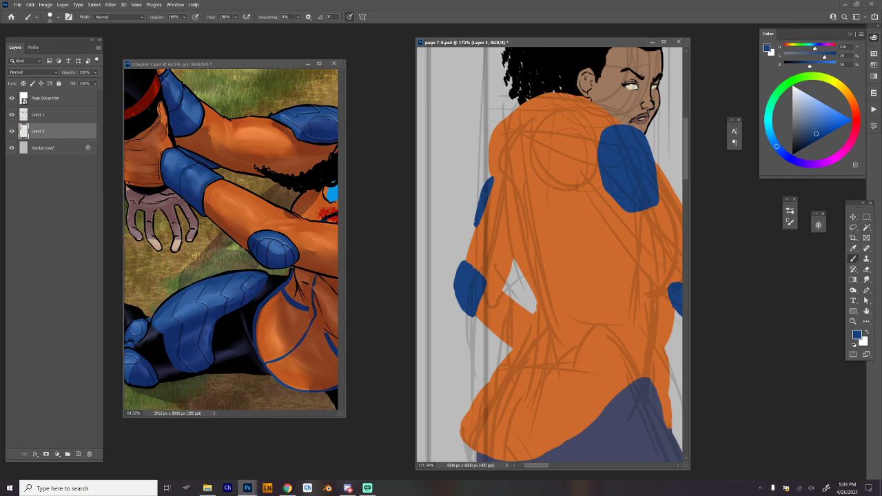
Refine the edge of the gap between bent arm and waist in costume orange, and paint a blue wrist guard on the bent forearm.
alt+click(524, 332)
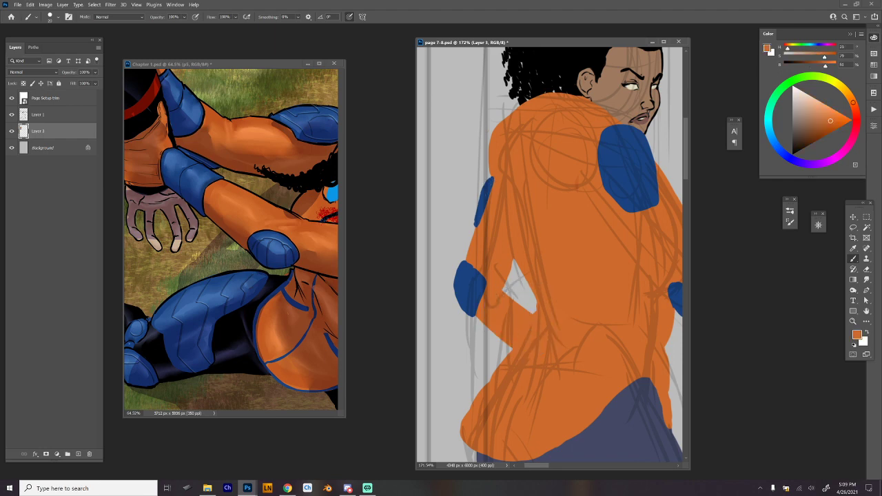
alt+click(624, 189)
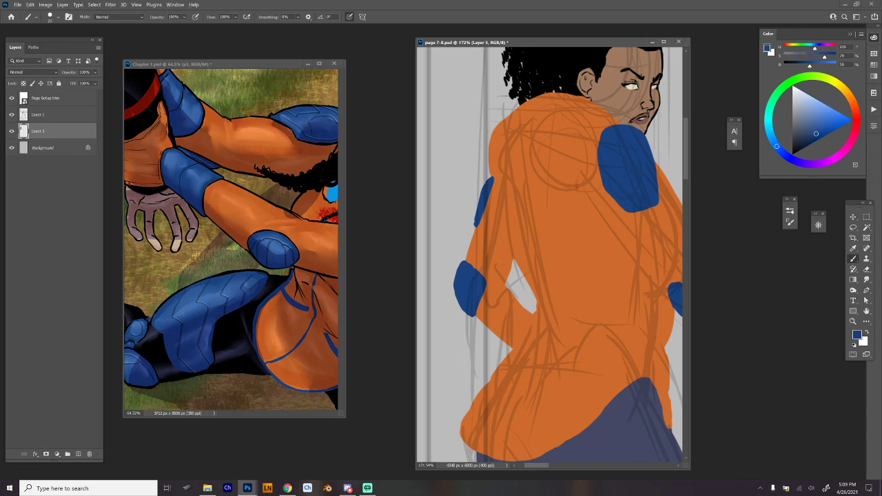
drag(524, 311, 510, 342)
mouse_move(524, 308)
mouse_down()
mouse_move(533, 316)
mouse_move(527, 334)
mouse_move(516, 348)
mouse_move(504, 344)
mouse_move(515, 352)
mouse_move(525, 315)
mouse_move(466, 415)
mouse_up()
alt+click(539, 325)
drag(483, 380, 465, 418)
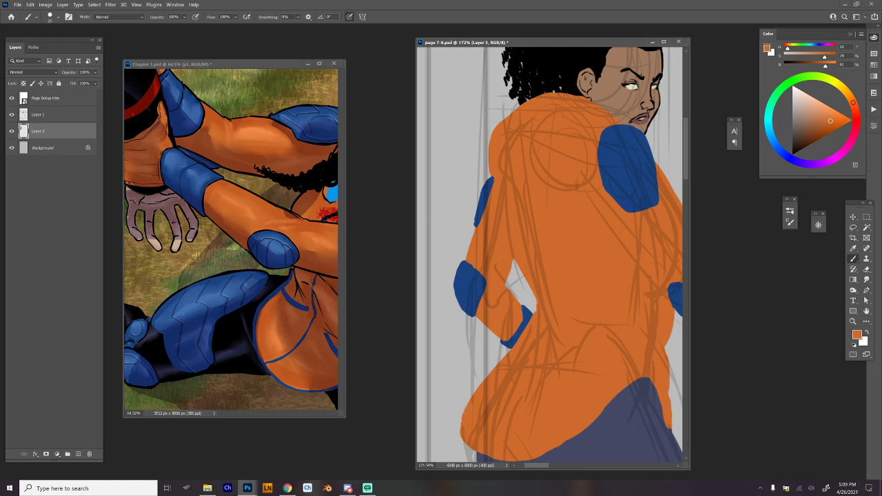
Try shortening the figure's legs by selecting the navy area and scaling it down vertically.
drag(665, 421, 477, 336)
drag(538, 365, 557, 408)
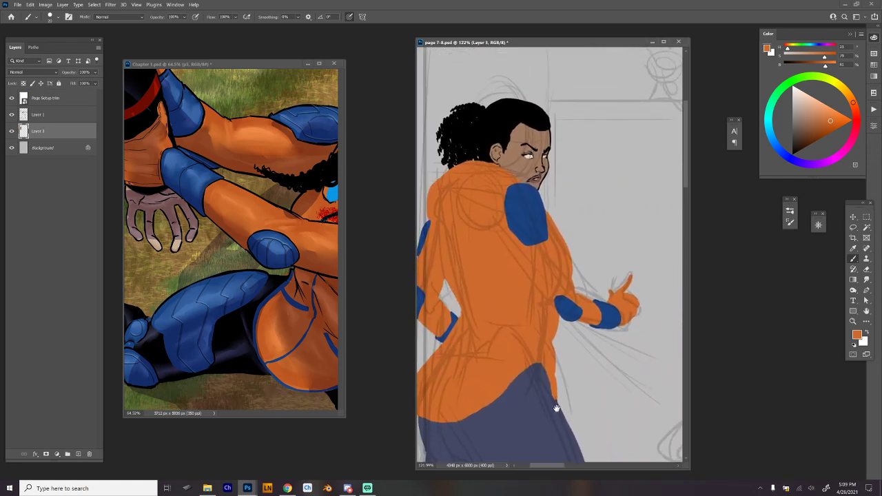
drag(624, 376, 589, 373)
drag(604, 371, 565, 289)
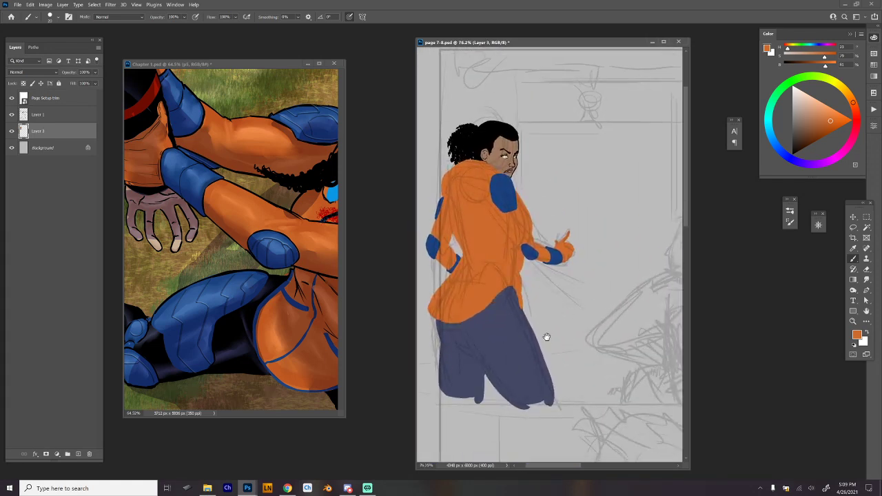
drag(543, 339, 611, 349)
key(w)
click(563, 349)
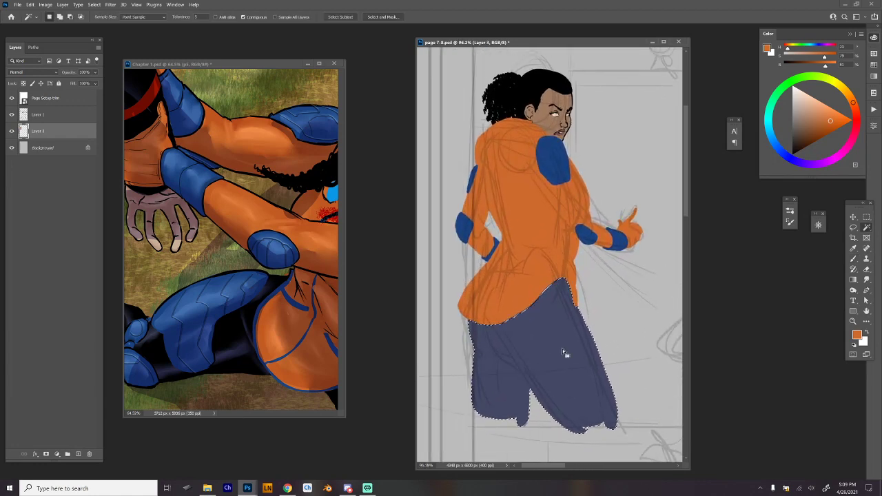
key(ctrl+t)
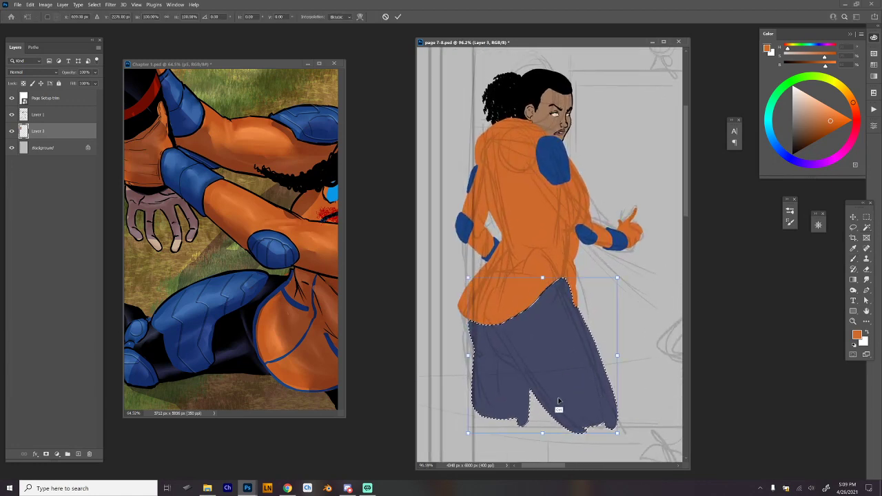
drag(544, 433, 543, 416)
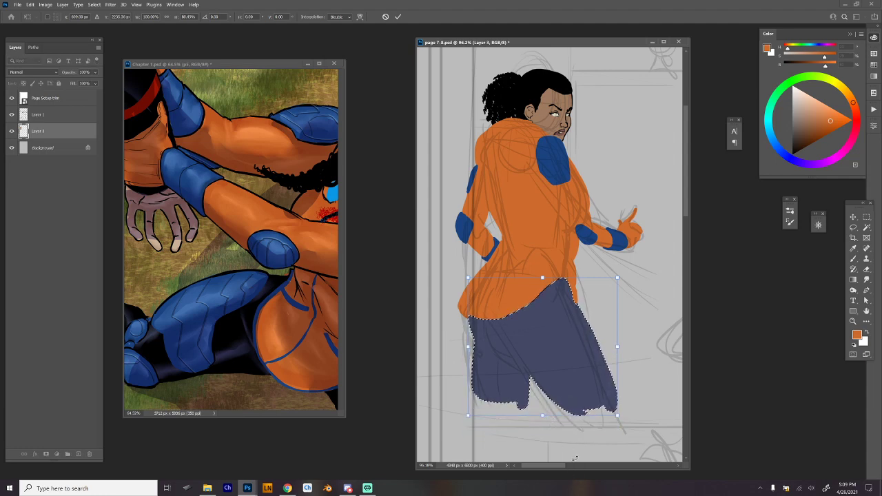
key(Return)
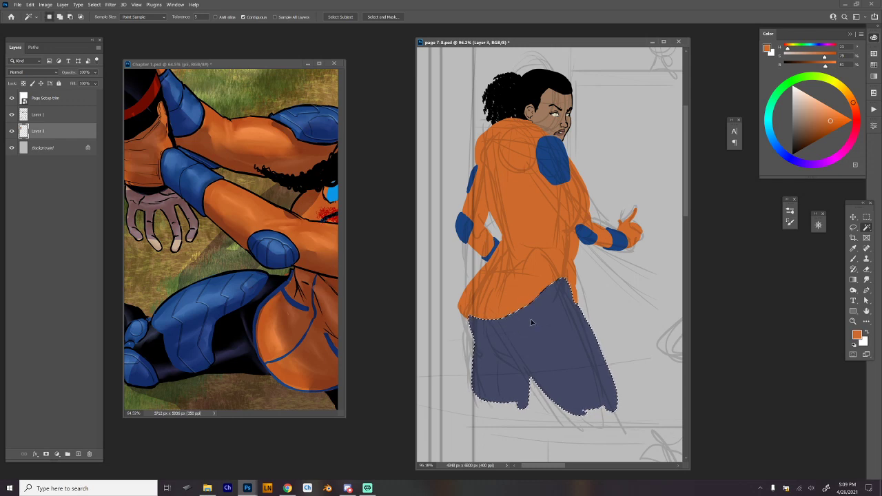
key(ctrl+z)
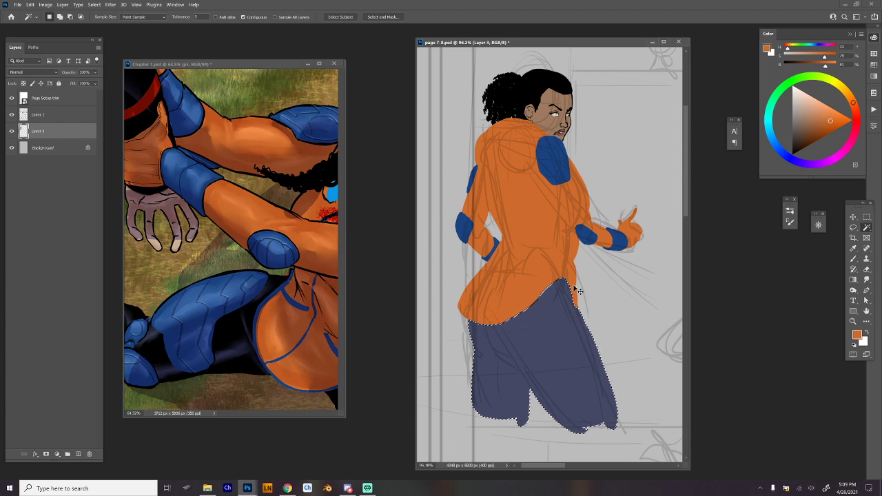
key(ctrl+d)
Lock the transparent pixels of Layer 3 and set up a larger brush in black.
click(22, 84)
key(b)
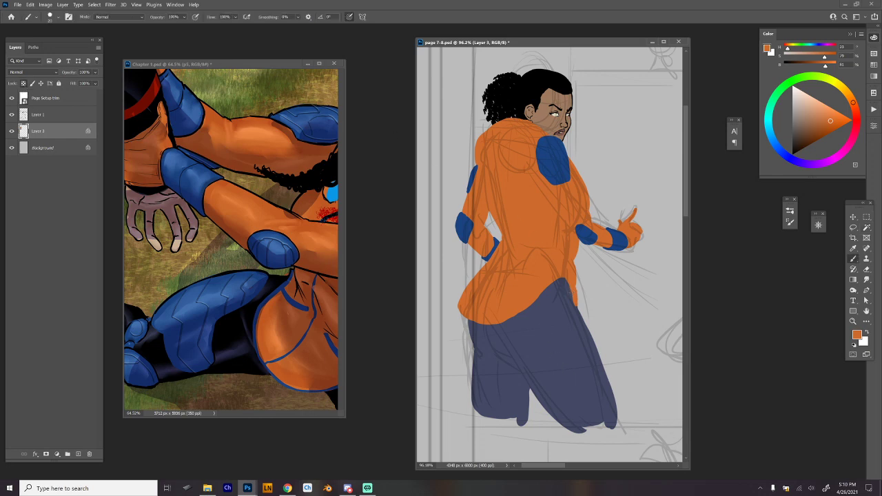
click(792, 155)
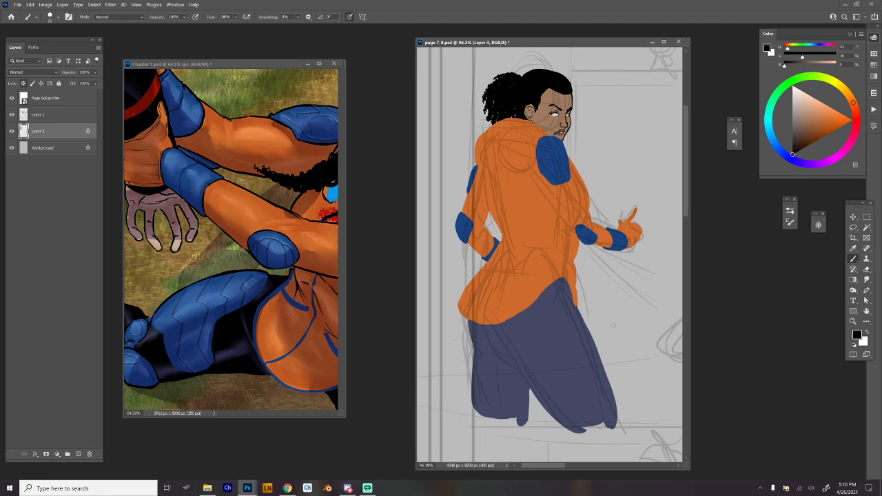
key(bracketright)
key(bracketright)
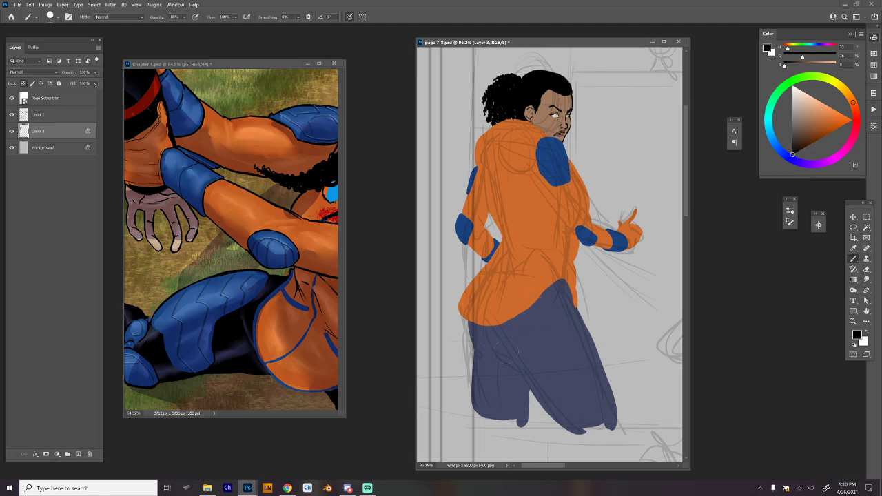
Paint a thick black edge along the top of the navy legs, following the orange hem from the back of the hips around the front.
mouse_move(471, 320)
mouse_down()
mouse_move(477, 345)
mouse_move(491, 328)
mouse_up()
key(ctrl+z)
scroll(480, 332, up, 3)
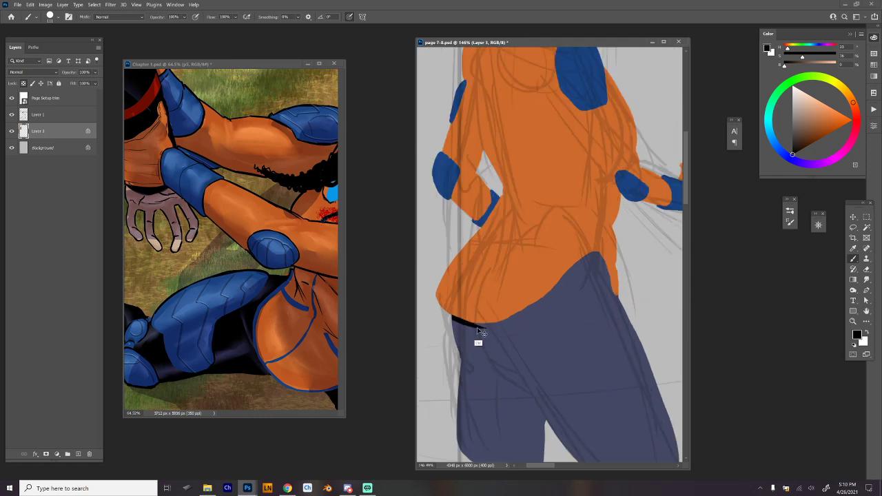
mouse_move(478, 327)
mouse_down()
mouse_move(519, 319)
mouse_move(597, 254)
mouse_up()
drag(572, 275, 550, 304)
mouse_move(595, 253)
mouse_down()
mouse_move(580, 268)
mouse_move(532, 311)
mouse_move(569, 282)
mouse_move(535, 295)
mouse_move(557, 276)
mouse_up()
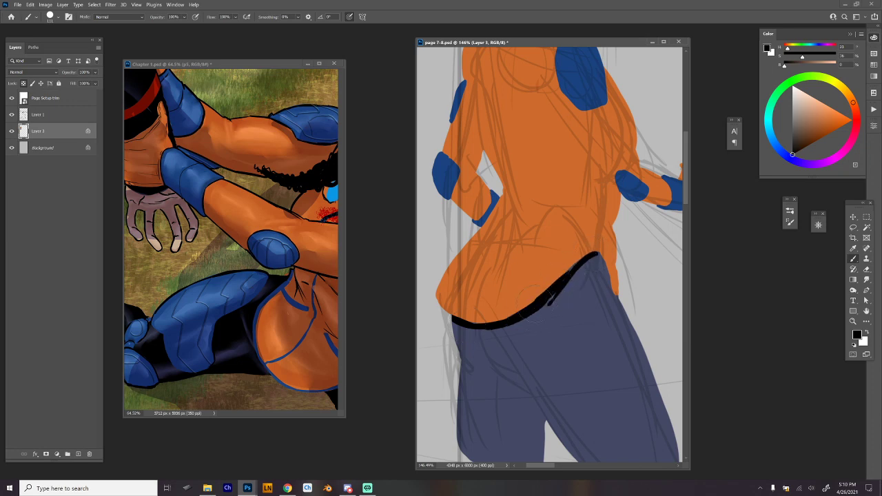
drag(597, 256, 627, 317)
key(ctrl+z)
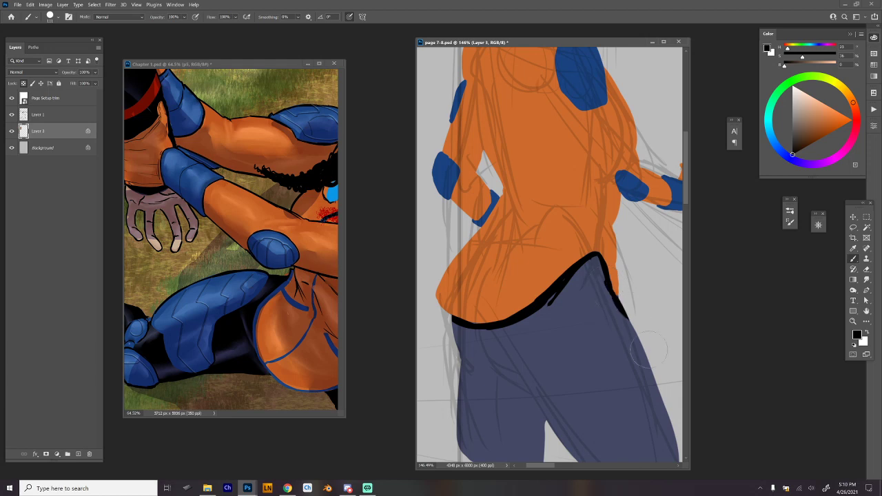
mouse_move(654, 364)
mouse_down()
mouse_move(633, 343)
mouse_move(620, 302)
mouse_up()
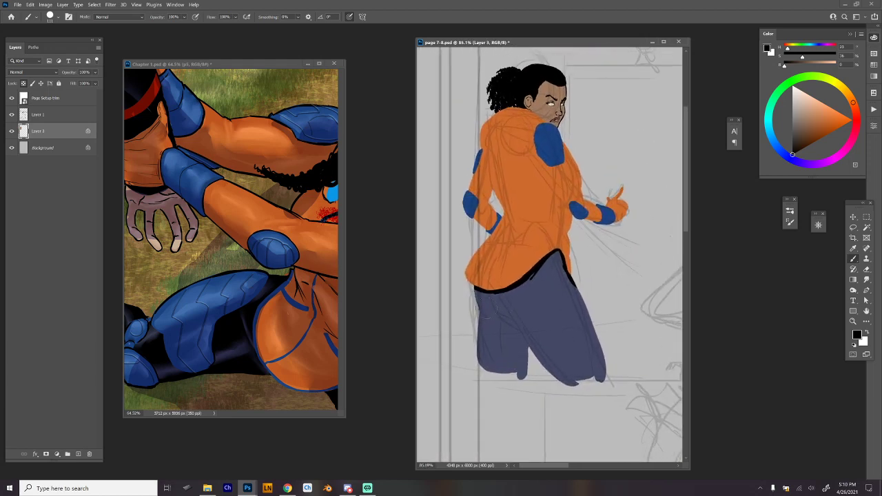
Paint black shadows over the back leg and along the underside of the near thigh, leaving narrow navy highlights.
drag(475, 290, 483, 316)
drag(495, 315, 538, 358)
mouse_move(486, 295)
mouse_down()
mouse_move(506, 318)
mouse_move(536, 326)
mouse_move(571, 387)
mouse_up()
drag(536, 354, 569, 383)
drag(527, 325, 578, 384)
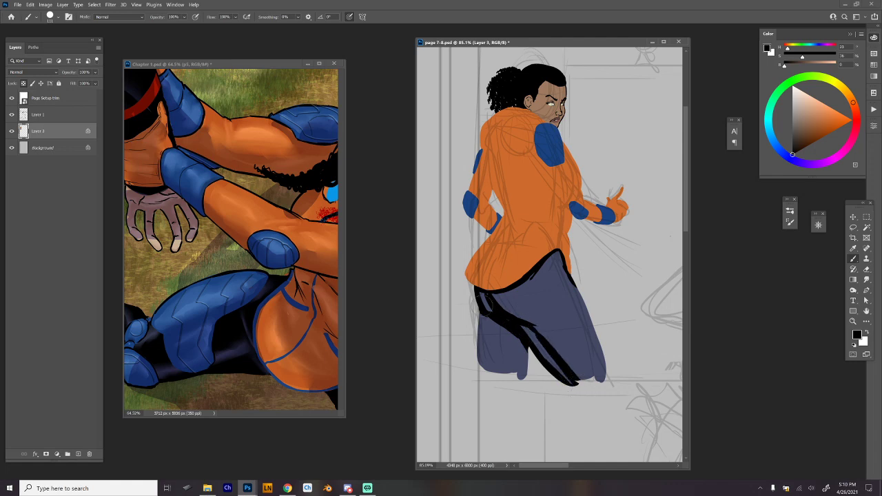
mouse_move(485, 296)
mouse_down()
mouse_move(494, 314)
mouse_move(481, 369)
mouse_up()
mouse_move(494, 314)
mouse_down()
mouse_move(500, 380)
mouse_move(491, 379)
mouse_move(488, 363)
mouse_move(507, 378)
mouse_move(503, 328)
mouse_move(512, 374)
mouse_move(514, 347)
mouse_move(523, 363)
mouse_move(525, 344)
mouse_move(514, 378)
mouse_up()
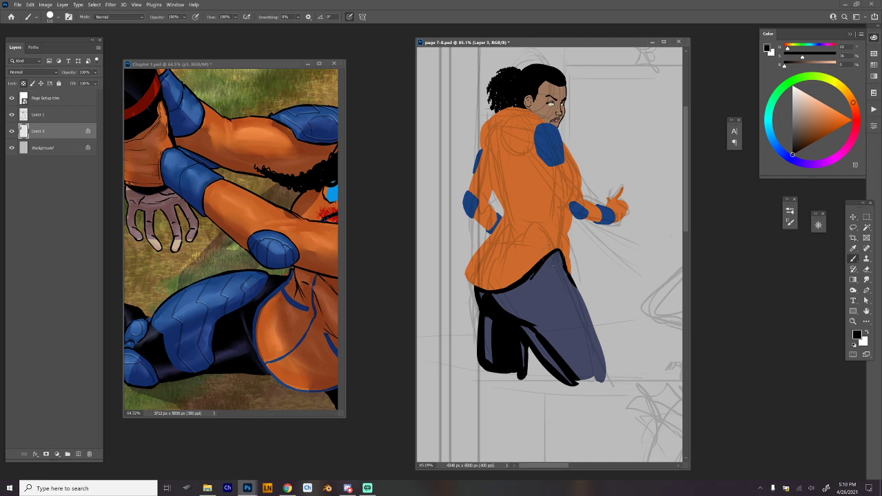
Fill the hip and near thigh with black shadow shapes, leaving long navy highlight streaks down the thigh.
drag(553, 258, 550, 267)
mouse_move(552, 274)
mouse_down()
mouse_move(591, 378)
mouse_move(575, 280)
mouse_move(566, 279)
mouse_move(605, 374)
mouse_up()
drag(577, 279, 605, 360)
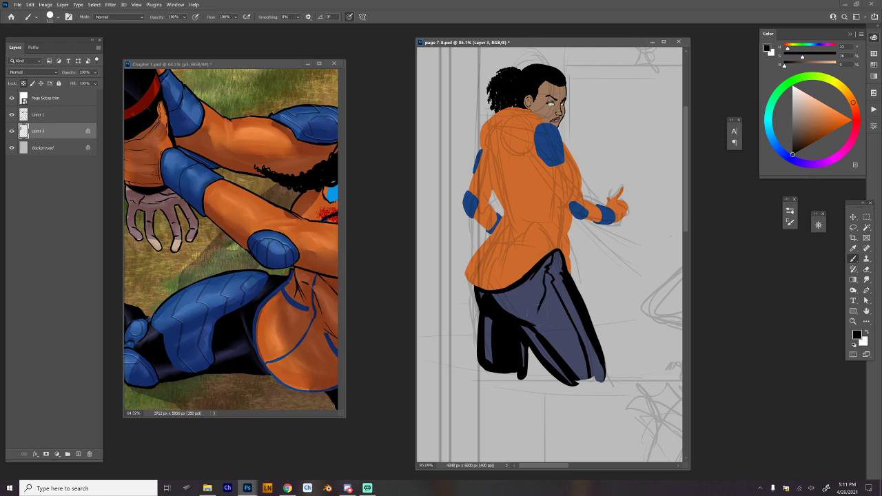
key(ctrl+z)
mouse_move(550, 259)
mouse_down()
mouse_move(542, 291)
mouse_move(516, 316)
mouse_move(550, 321)
mouse_up()
drag(541, 281, 534, 303)
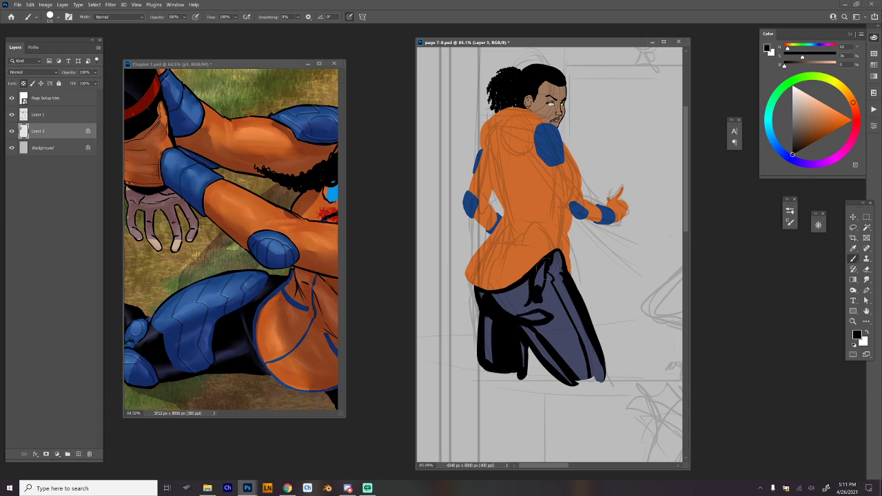
mouse_move(545, 269)
mouse_down()
mouse_move(540, 290)
mouse_move(546, 267)
mouse_move(543, 285)
mouse_move(559, 311)
mouse_move(543, 285)
mouse_move(530, 303)
mouse_move(522, 301)
mouse_move(524, 285)
mouse_move(509, 299)
mouse_move(525, 301)
mouse_move(514, 309)
mouse_move(543, 303)
mouse_move(523, 309)
mouse_move(549, 310)
mouse_move(558, 347)
mouse_move(540, 332)
mouse_move(573, 377)
mouse_move(564, 343)
mouse_move(546, 329)
mouse_move(549, 288)
mouse_move(576, 354)
mouse_move(564, 319)
mouse_move(551, 316)
mouse_move(554, 335)
mouse_move(574, 350)
mouse_move(584, 386)
mouse_move(576, 343)
mouse_move(583, 392)
mouse_move(608, 360)
mouse_up()
key(ctrl+z)
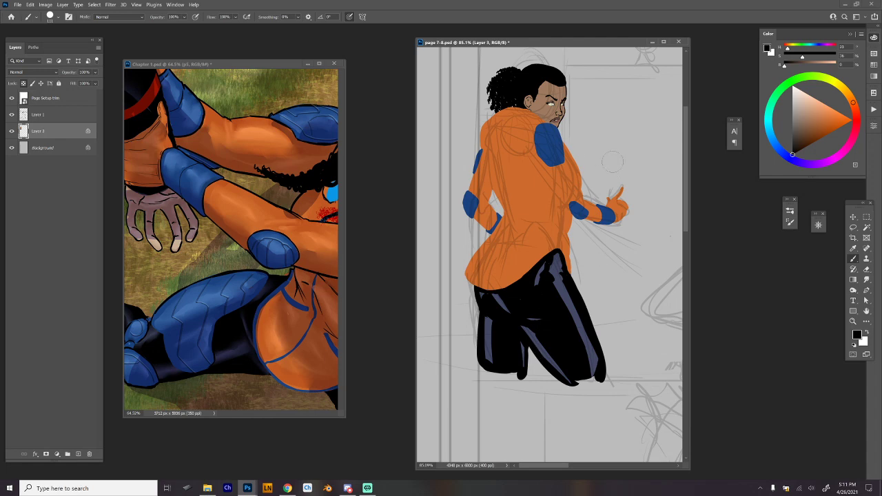
Select the Hard Round 19 smudge brush, reduce it to 44 px, and blend the navy highlights on the back leg and inner thigh.
right_click(559, 259)
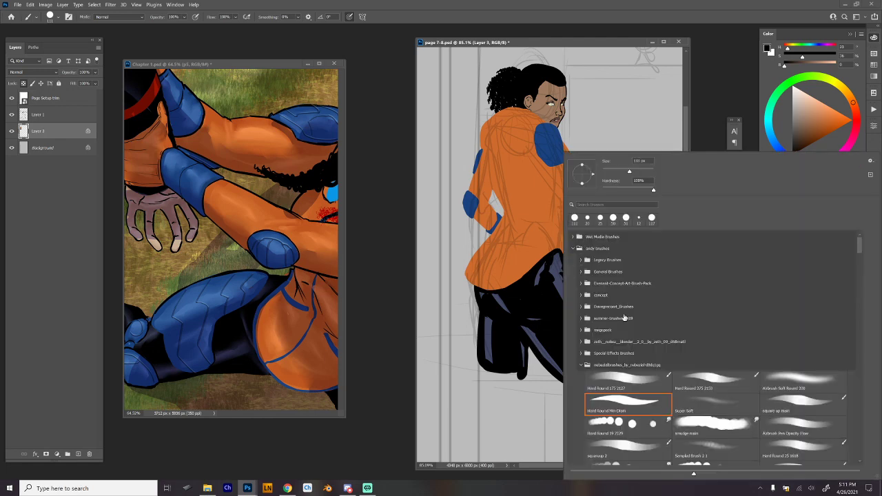
click(639, 423)
click(619, 171)
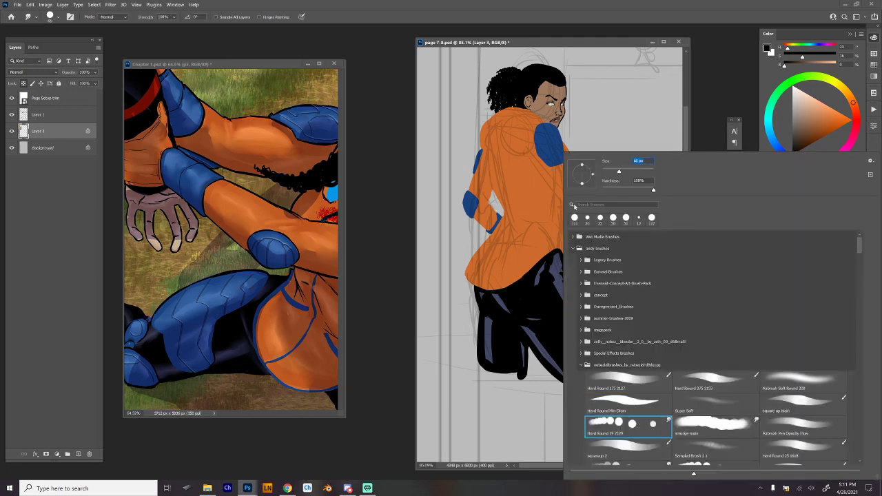
click(517, 298)
key(bracketleft)
key(bracketleft)
mouse_move(509, 308)
mouse_down()
mouse_move(485, 296)
mouse_move(493, 364)
mouse_move(489, 316)
mouse_move(521, 358)
mouse_up()
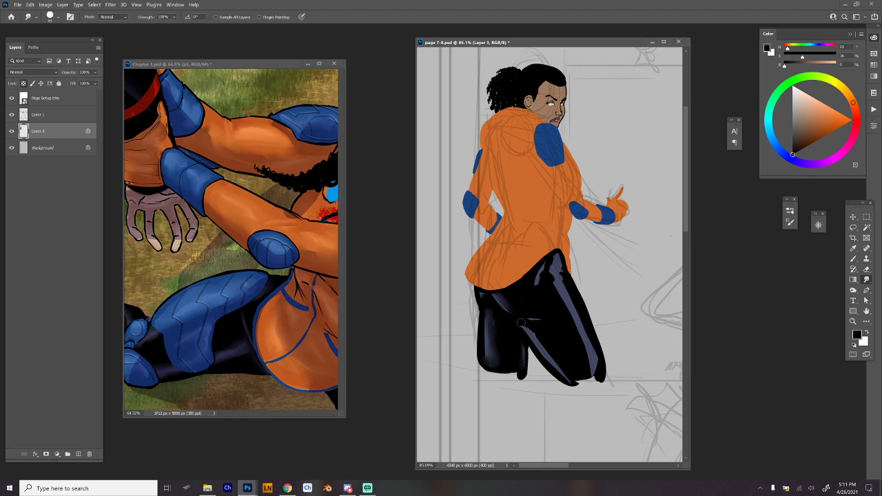
drag(523, 324, 555, 362)
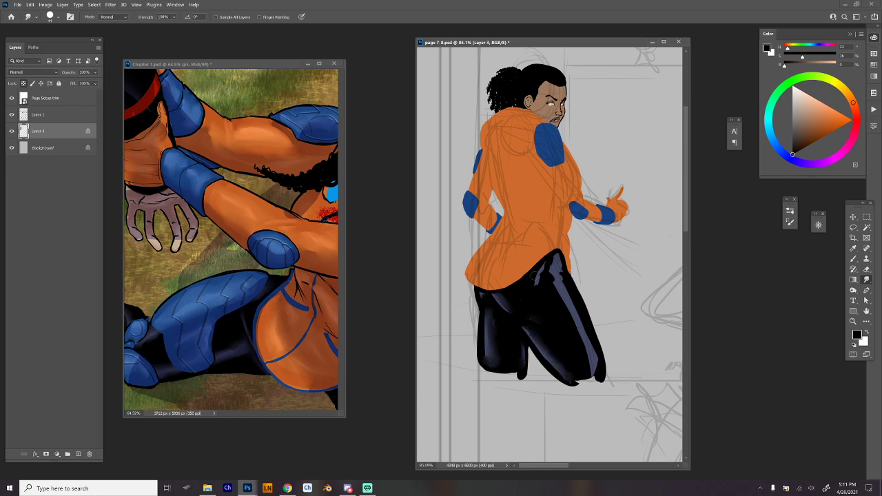
Smudge the navy highlight streaks on the hip and near thigh into the black for a soft sheen.
mouse_move(535, 285)
mouse_down()
mouse_move(554, 261)
mouse_move(552, 283)
mouse_move(583, 349)
mouse_up()
drag(570, 320, 593, 374)
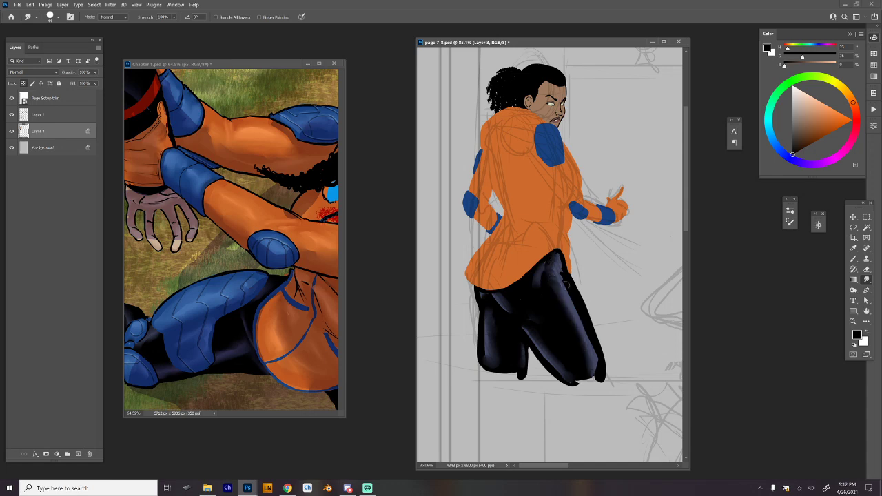
mouse_move(567, 284)
mouse_down()
mouse_move(599, 375)
mouse_move(559, 256)
mouse_up()
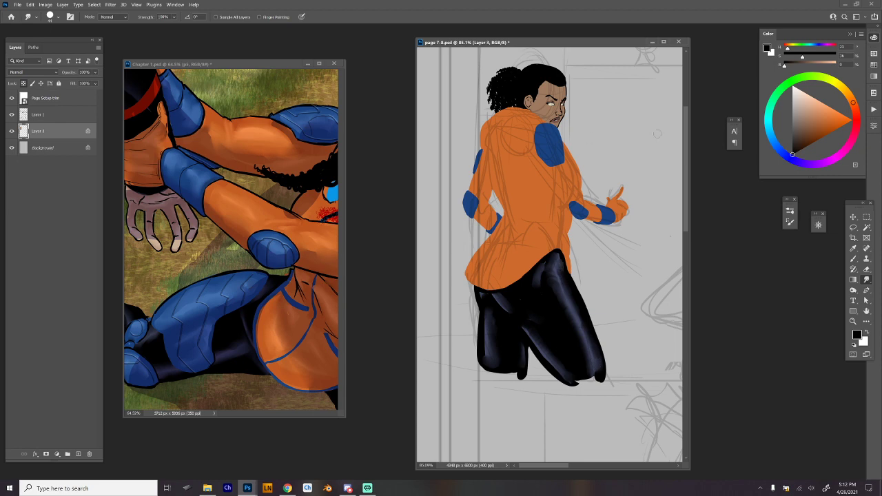
Sample the shoulder pad's blue and extend the pad's back edge and lower tip with a 50 px hard round brush.
drag(624, 220, 608, 272)
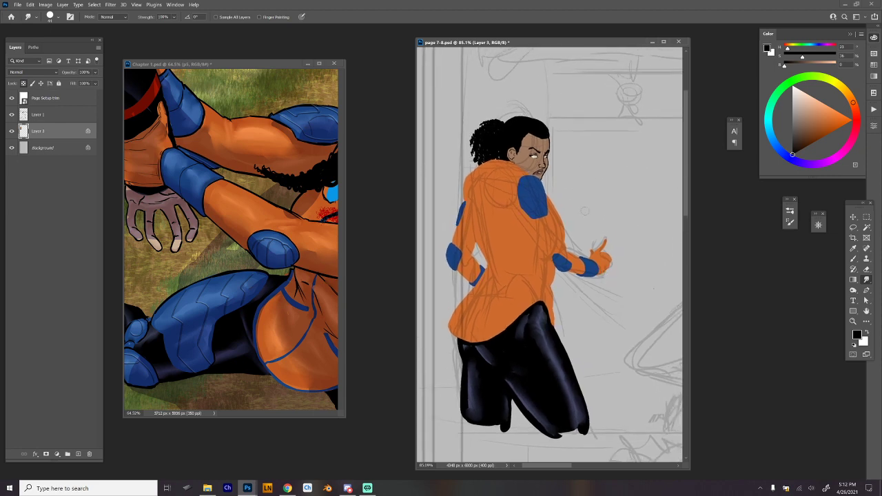
key(b)
alt+click(534, 200)
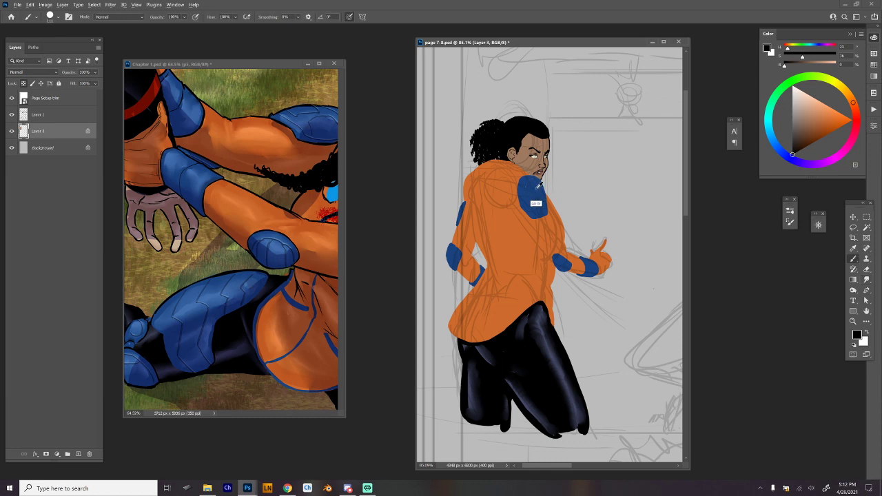
right_click(526, 183)
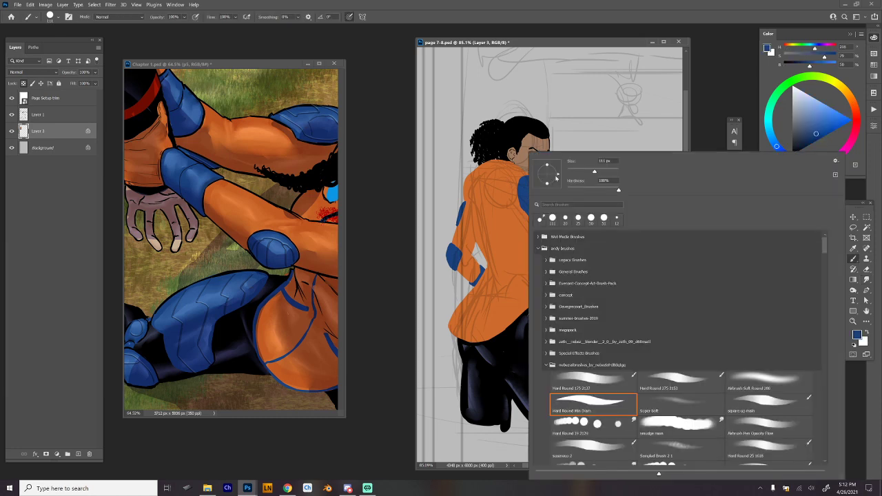
click(579, 171)
click(526, 182)
mouse_move(519, 182)
mouse_down()
mouse_move(517, 207)
mouse_move(539, 224)
mouse_up()
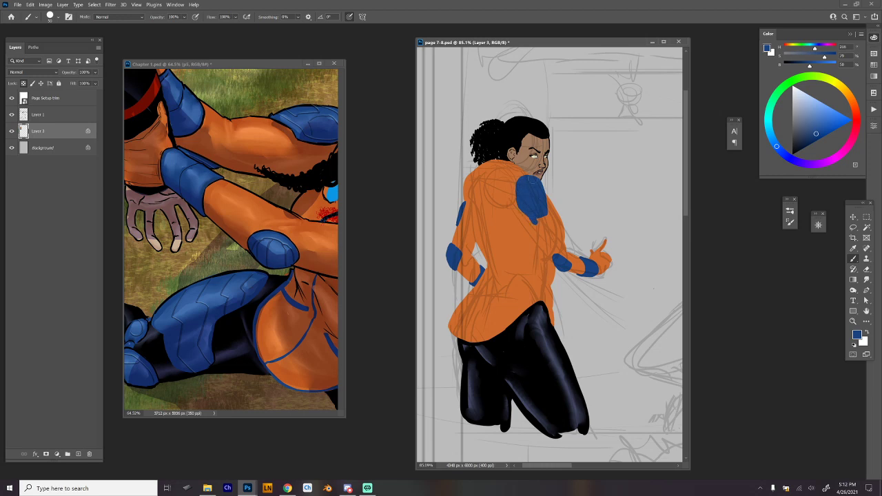
Undo the last pad strokes, unlock Layer 3's transparent pixels, and paint the shoulder pad wider and rounder in blue.
drag(548, 193, 550, 213)
key(ctrl+z)
key(ctrl+z)
key(slash)
mouse_move(531, 174)
mouse_down()
mouse_move(548, 186)
mouse_move(551, 207)
mouse_move(540, 222)
mouse_up()
key(alt+Tab)
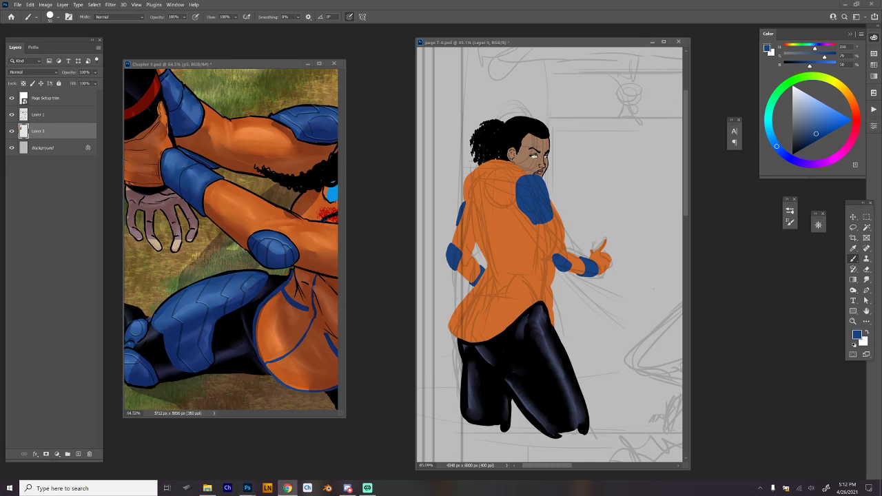
key(alt+Tab)
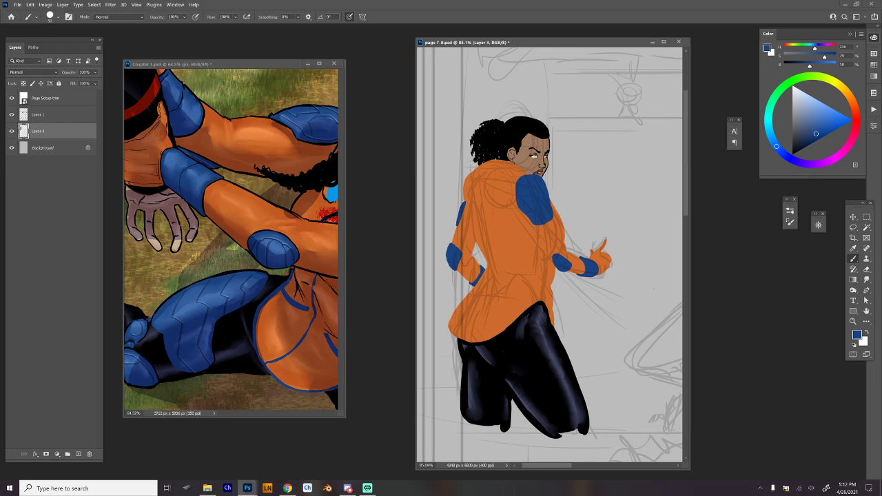
Paint a thin blue trim along the orange jacket's hem with a 20 px brush, and add a blue patch at the front hip.
drag(555, 313, 573, 302)
drag(573, 302, 606, 277)
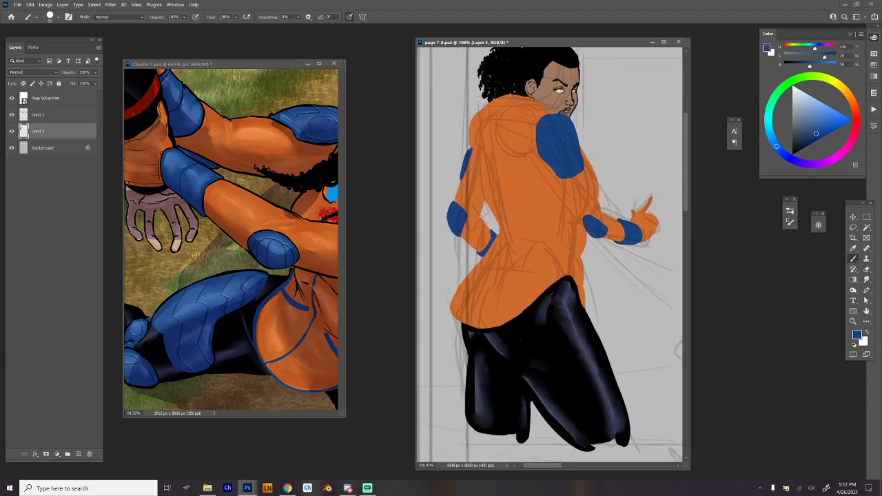
mouse_move(451, 296)
mouse_down()
mouse_move(451, 311)
mouse_move(450, 303)
mouse_up()
right_click(464, 290)
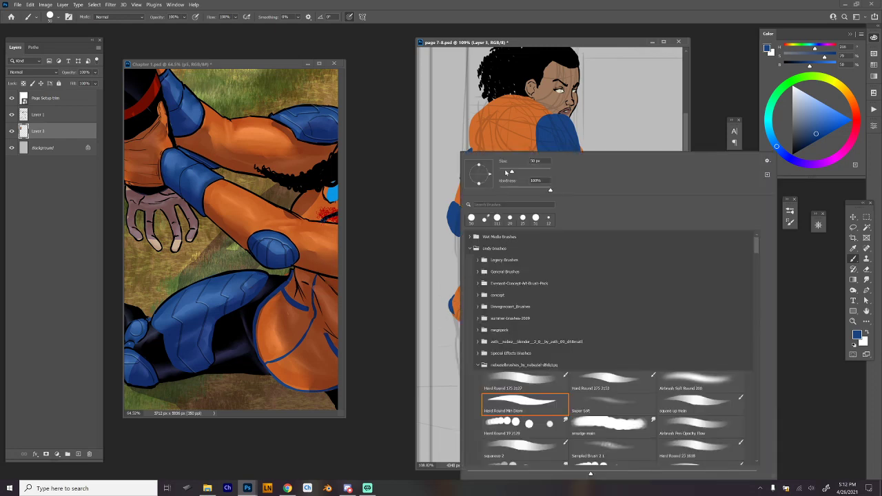
click(505, 172)
click(453, 310)
mouse_move(452, 311)
mouse_down()
mouse_move(477, 328)
mouse_move(503, 325)
mouse_move(472, 328)
mouse_move(524, 312)
mouse_move(570, 277)
mouse_move(584, 307)
mouse_up()
key(ctrl+z)
key(ctrl+z)
key(ctrl+z)
key(ctrl+z)
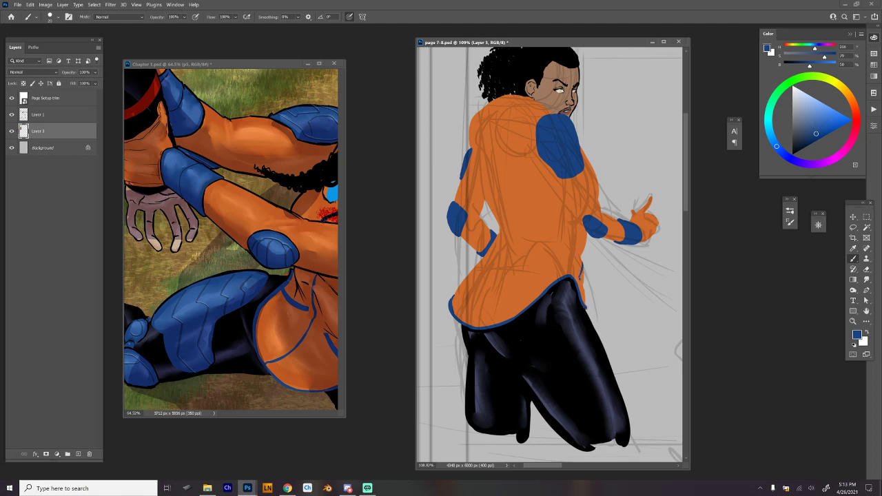
drag(586, 264, 581, 286)
drag(594, 257, 563, 293)
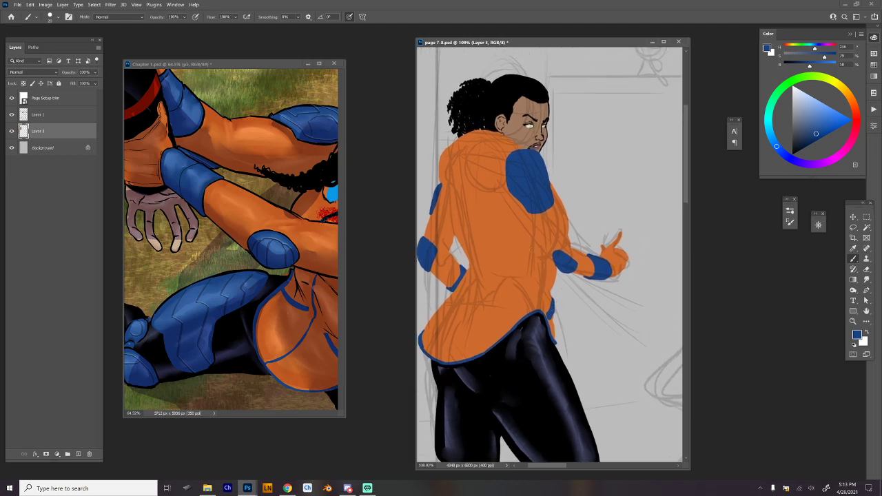
alt+click(486, 228)
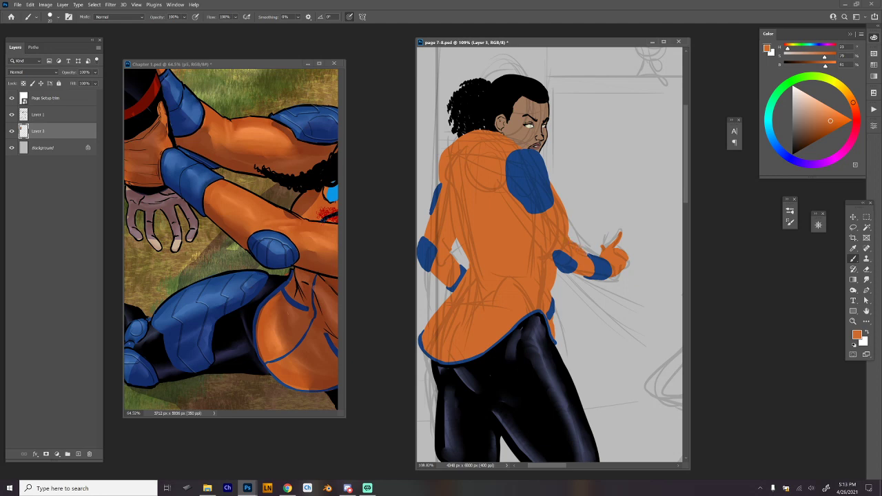
drag(582, 238, 601, 264)
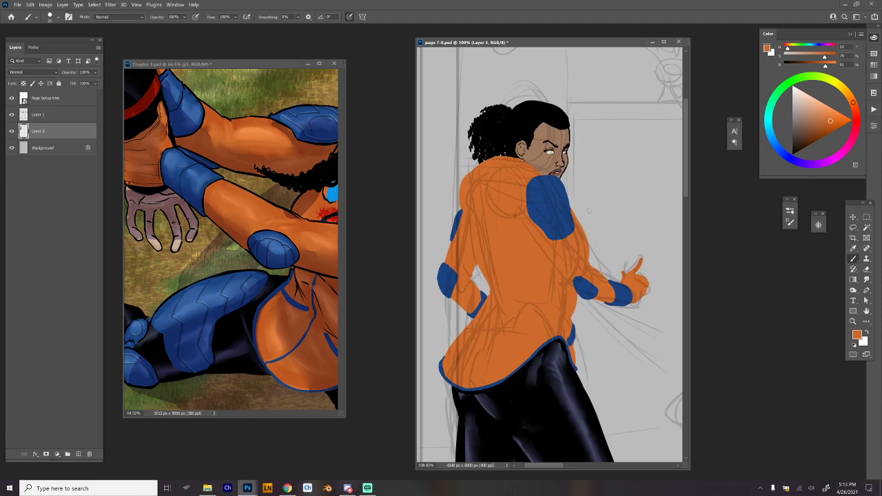
drag(597, 305, 591, 286)
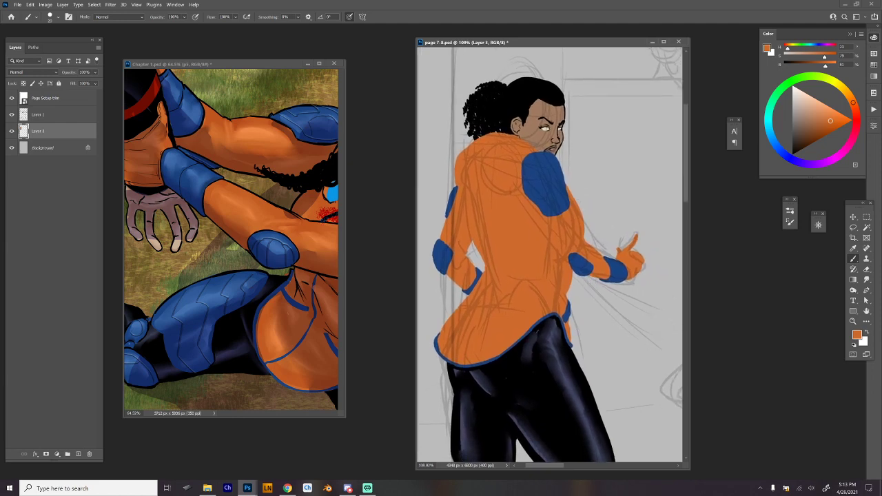
alt+click(562, 408)
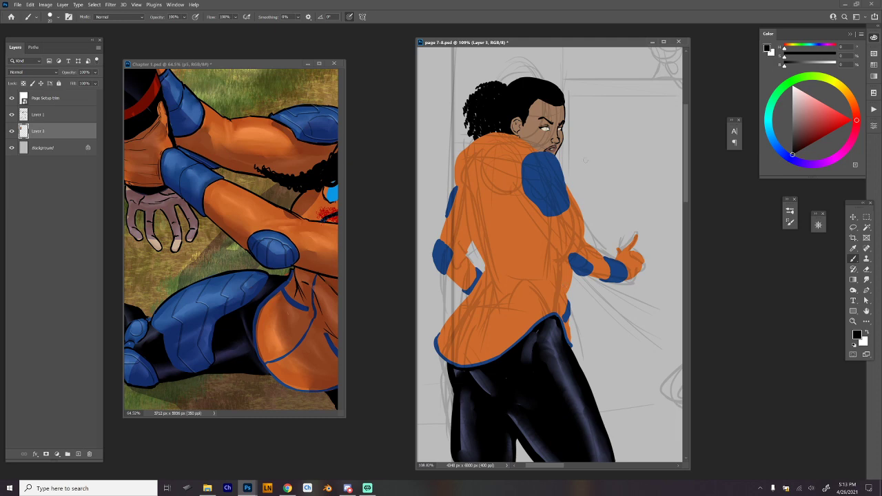
Choose a dark muted red and paint the outline of the iris in the near eye.
drag(548, 137, 558, 145)
drag(558, 145, 557, 186)
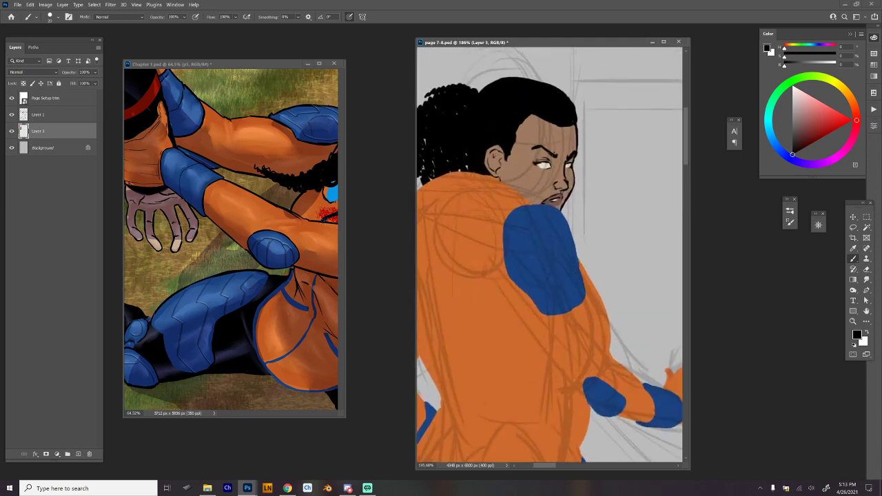
drag(844, 122, 805, 131)
drag(550, 166, 559, 169)
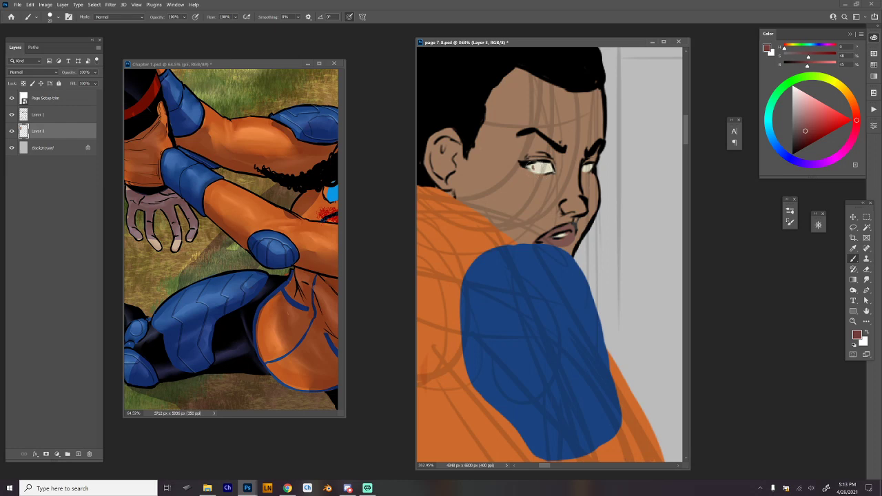
mouse_move(540, 163)
mouse_down()
mouse_move(544, 171)
mouse_move(536, 166)
mouse_up()
drag(629, 245, 587, 249)
drag(496, 186, 572, 210)
key(ctrl+z)
key(ctrl+z)
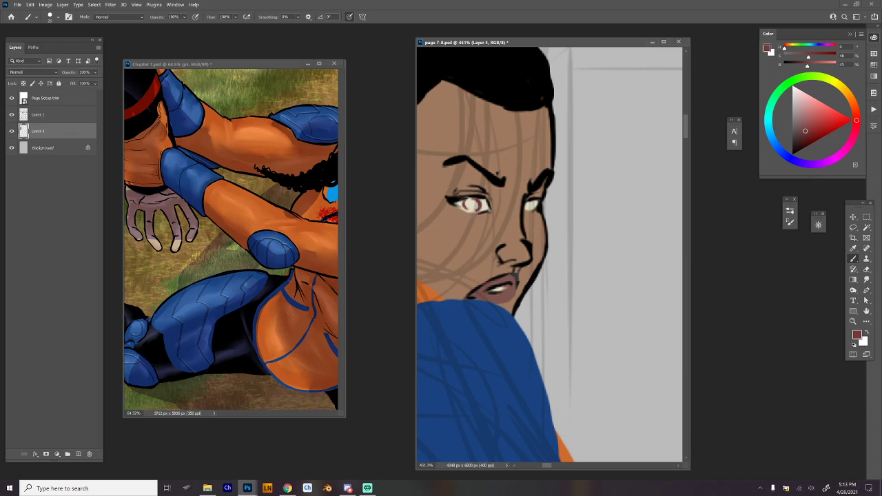
Fill the near eye's iris and paint the far eye's iris in the same dark red.
drag(472, 200, 468, 210)
key(ctrl+z)
key(ctrl+z)
key(ctrl+z)
drag(531, 202, 537, 206)
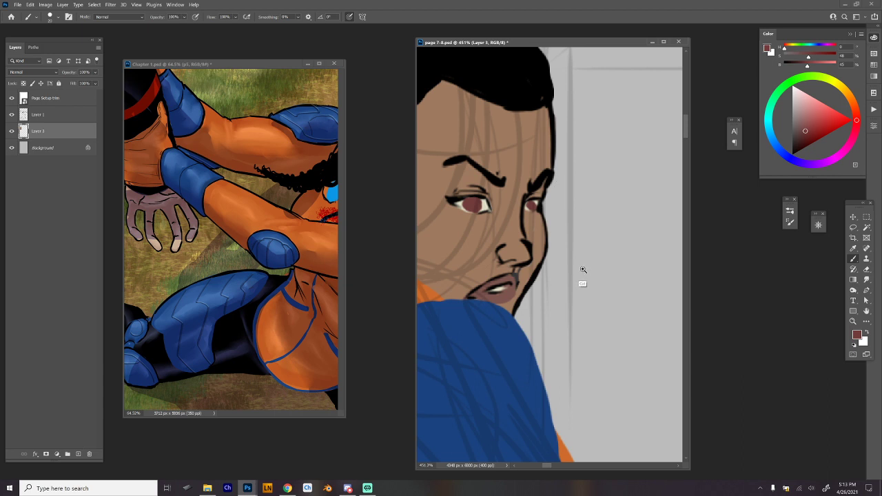
alt+click(532, 257)
Sample the face's skin tone and shift it to a pale pinkish red for shading.
alt+click(497, 173)
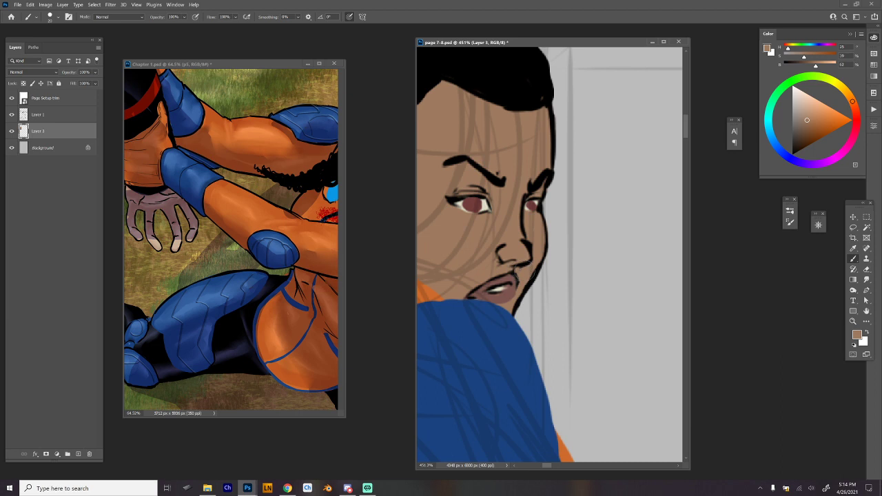
mouse_move(529, 241)
mouse_down()
mouse_move(532, 256)
mouse_move(606, 238)
mouse_move(613, 266)
mouse_up()
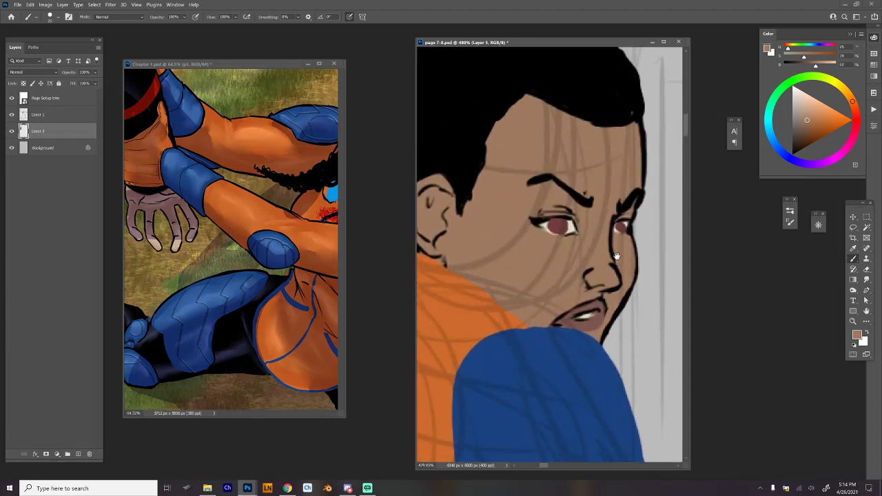
scroll(612, 272, down, 1)
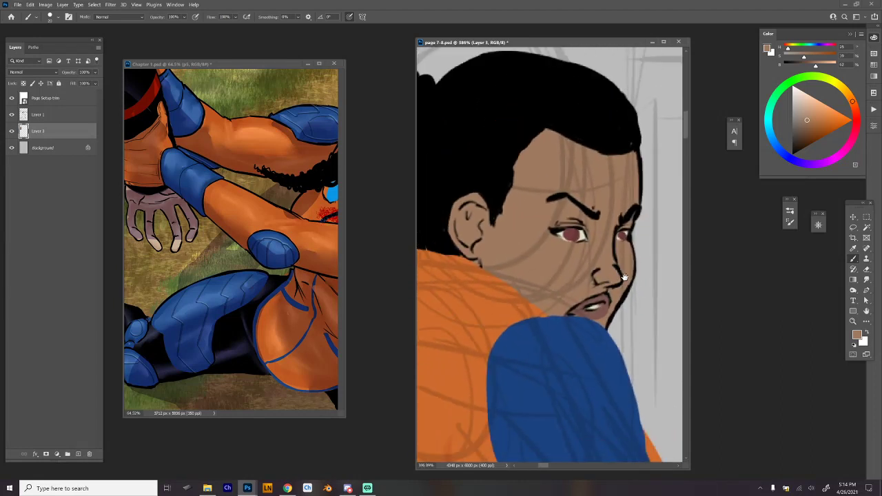
click(856, 116)
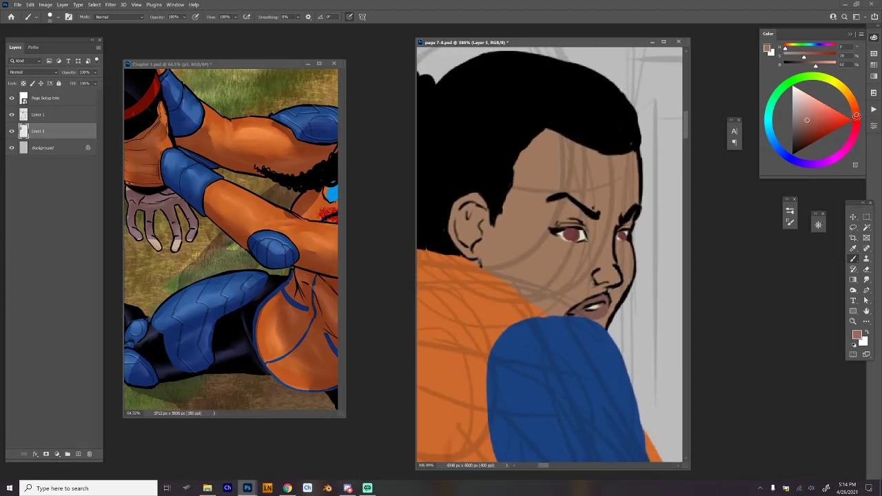
click(857, 122)
click(801, 106)
Return to the Brush tool and set its blending mode to Multiply.
right_click(591, 266)
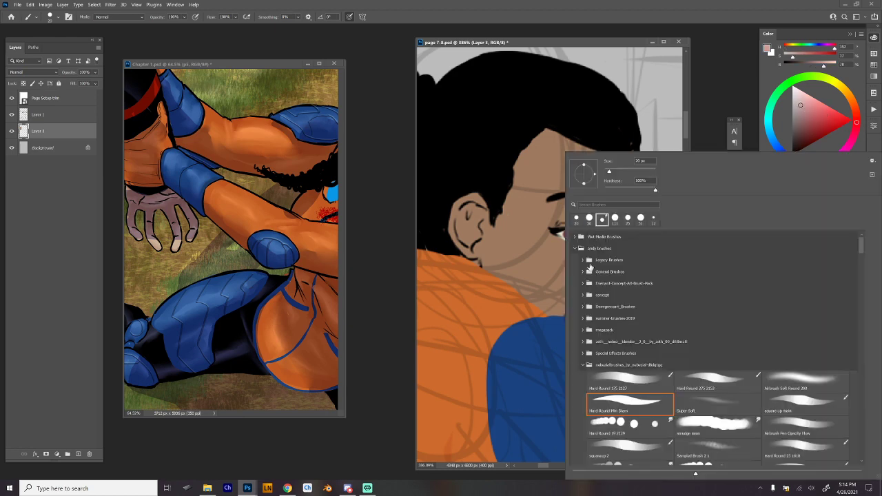
click(638, 428)
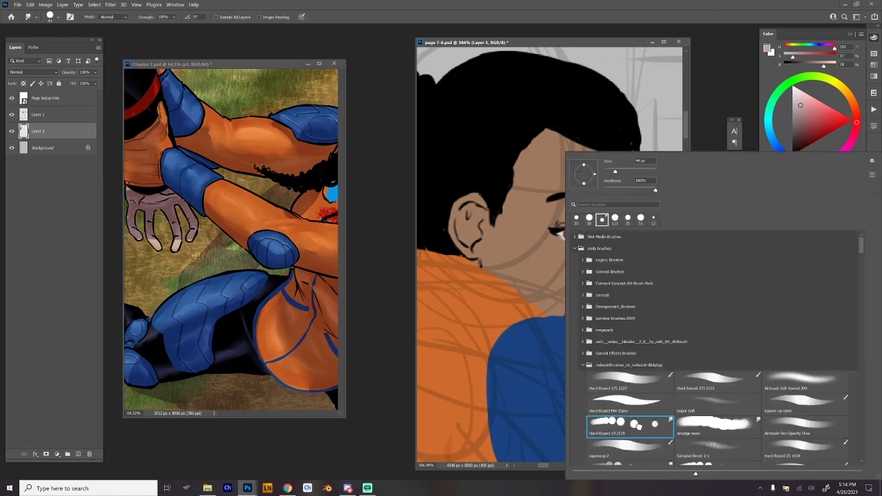
key(b)
click(238, 64)
click(133, 17)
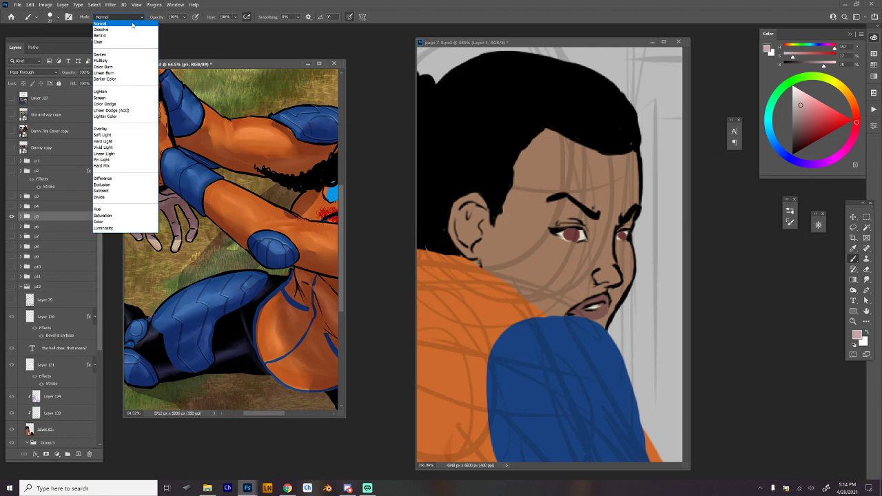
click(142, 61)
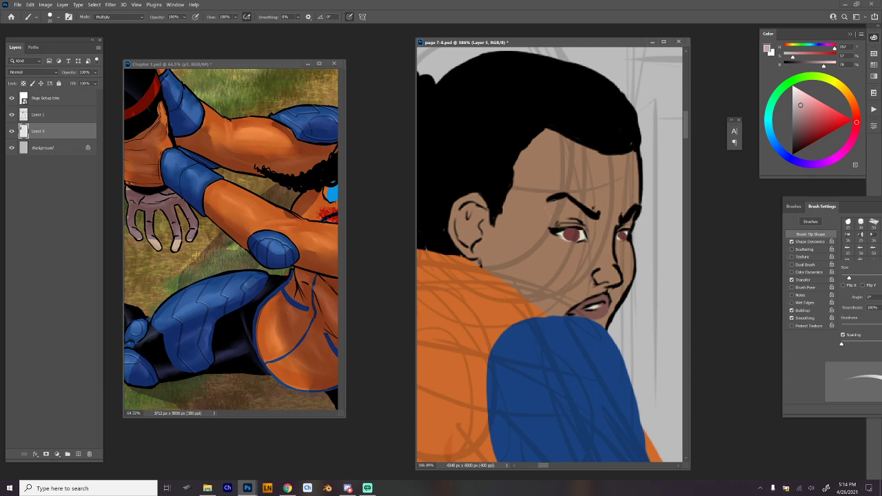
Lock Layer 3's transparent pixels and paint Multiply shadows around the near eye, nose, mouth and side of the forehead.
mouse_move(550, 198)
mouse_down()
mouse_move(553, 215)
mouse_move(570, 206)
mouse_move(594, 225)
mouse_move(611, 313)
mouse_up()
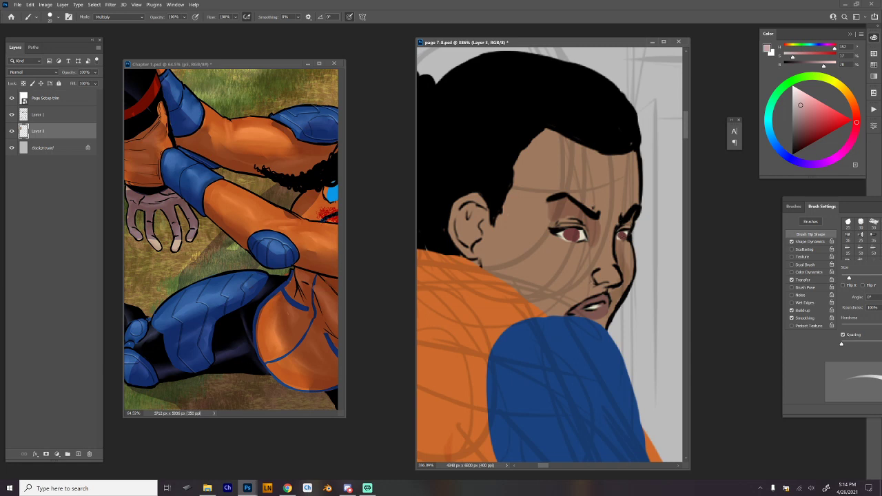
key(slash)
mouse_move(595, 266)
mouse_down()
mouse_move(595, 286)
mouse_move(611, 265)
mouse_move(562, 310)
mouse_move(593, 284)
mouse_up()
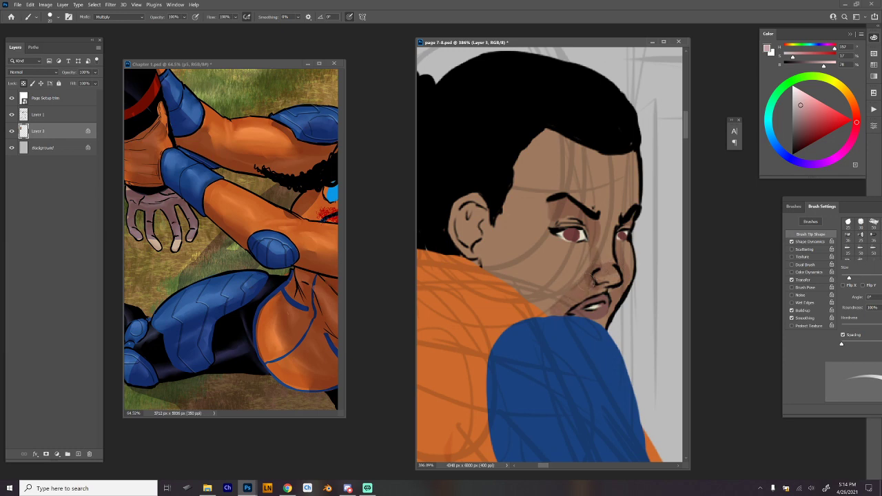
drag(555, 314, 583, 278)
drag(550, 209, 550, 223)
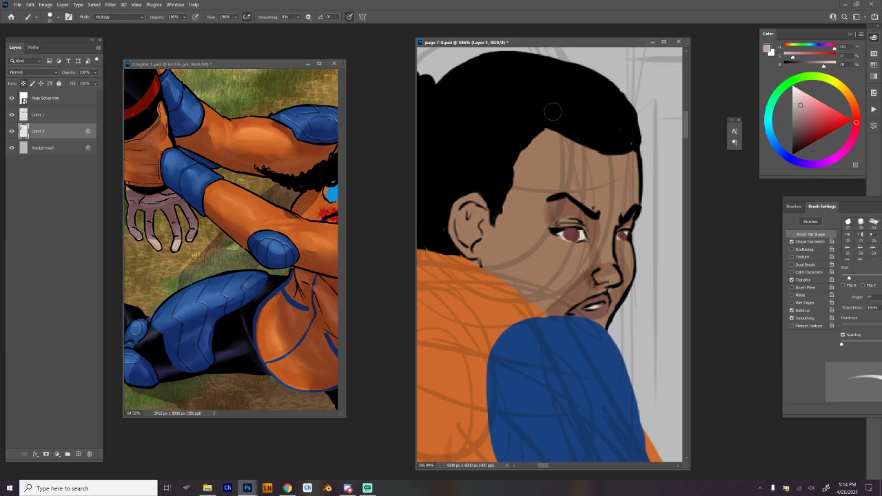
mouse_move(545, 132)
mouse_down()
mouse_move(550, 160)
mouse_move(536, 195)
mouse_move(497, 216)
mouse_move(535, 162)
mouse_move(546, 137)
mouse_up()
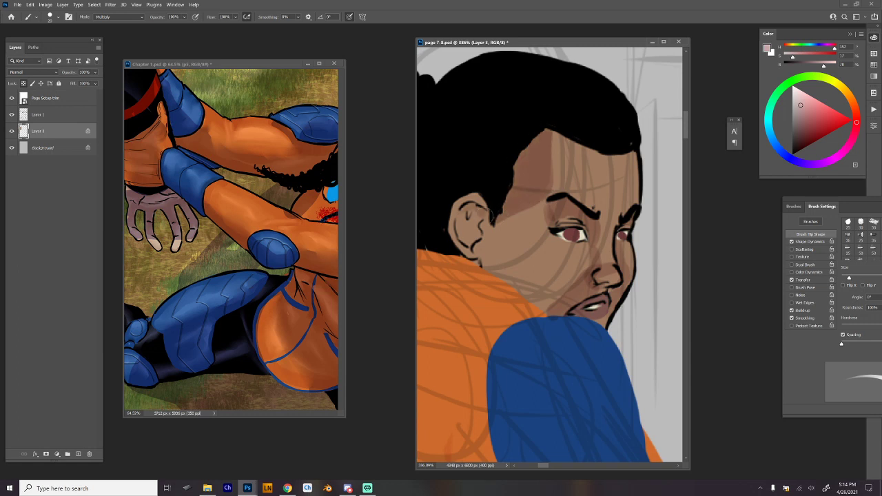
Undo the first shadow beside the ear and repaint it from the sideburn along the cheek and jaw edge.
drag(495, 215, 494, 284)
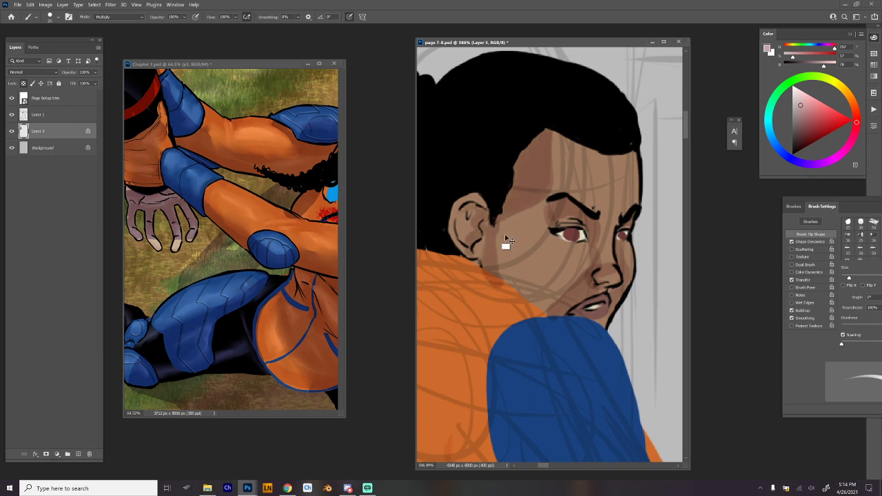
key(ctrl+z)
mouse_move(487, 227)
mouse_down()
mouse_move(529, 301)
mouse_move(505, 259)
mouse_up()
mouse_move(490, 211)
mouse_down()
mouse_move(507, 259)
mouse_move(551, 314)
mouse_up()
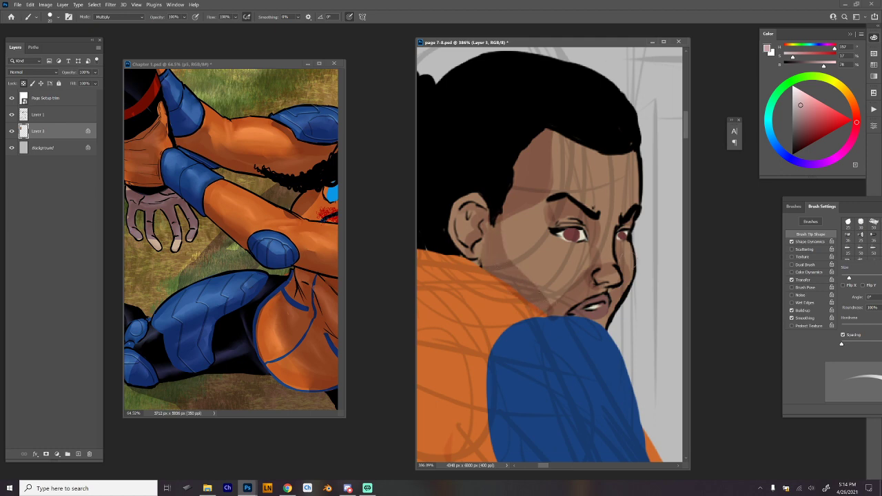
key(ctrl+z)
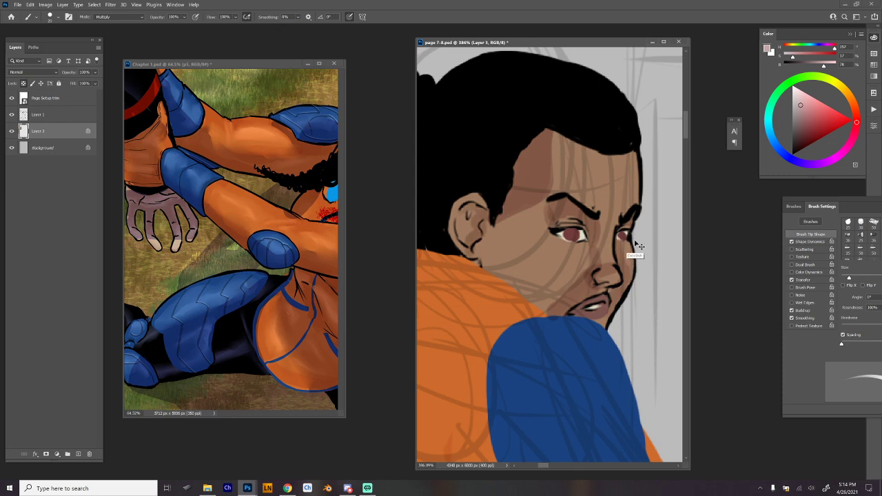
key(ctrl+shift+z)
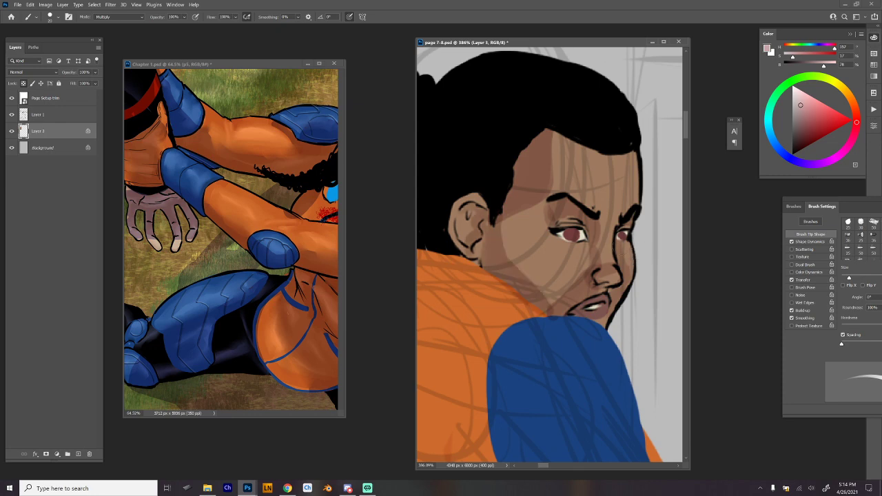
Refine the shading around the cheek and mouth with sampled skin browns, using a 15 px Hard Round brush.
alt+click(579, 265)
right_click(586, 270)
click(703, 381)
click(555, 282)
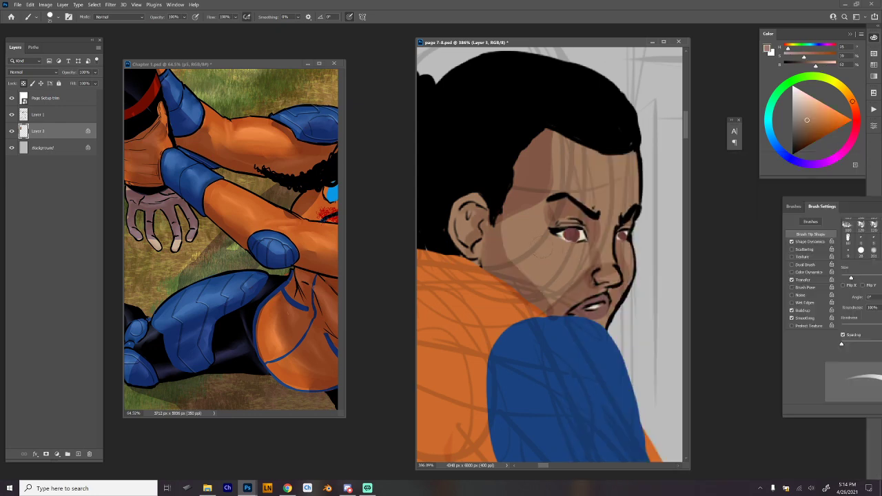
right_click(592, 279)
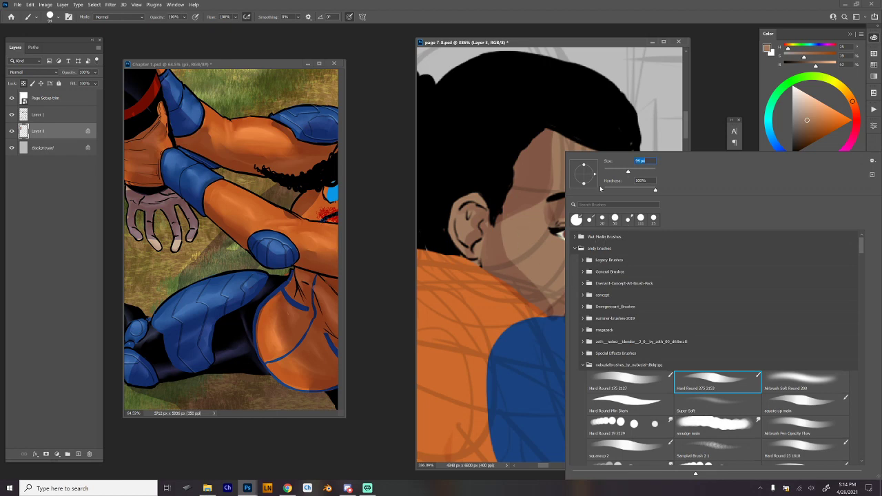
click(610, 173)
click(549, 268)
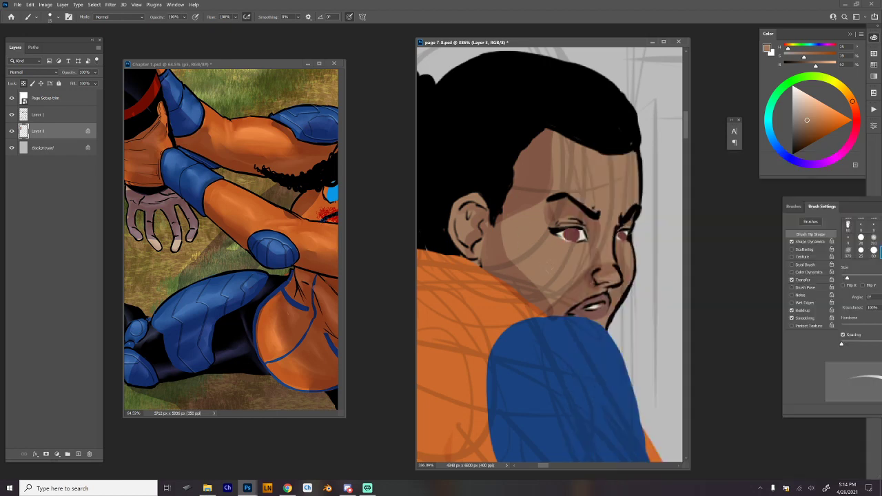
drag(591, 281, 562, 315)
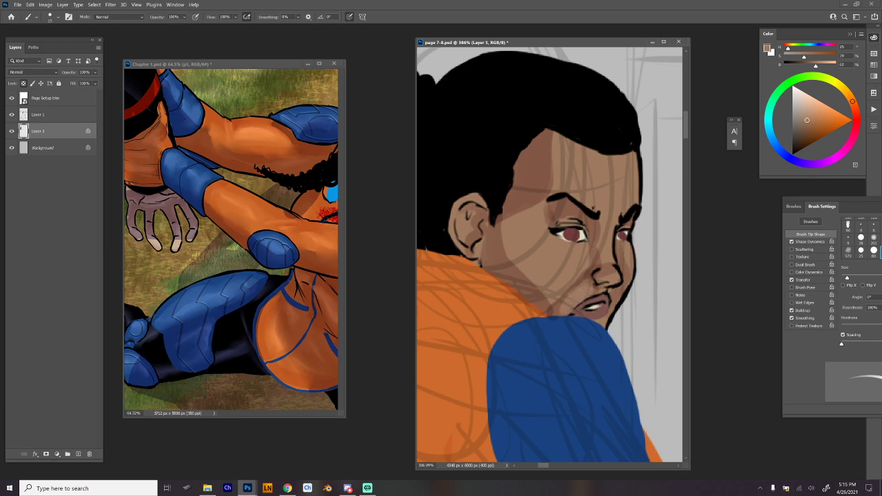
alt+click(598, 225)
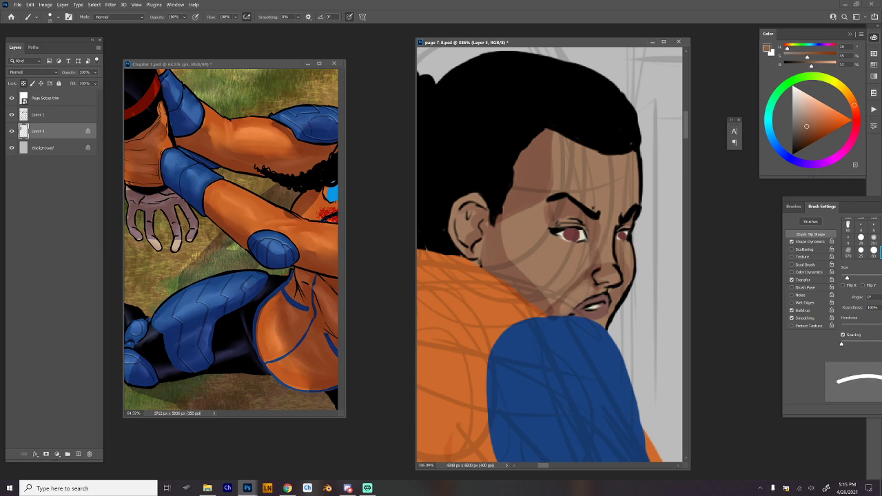
mouse_move(581, 256)
mouse_down()
mouse_move(561, 289)
mouse_move(532, 278)
mouse_up()
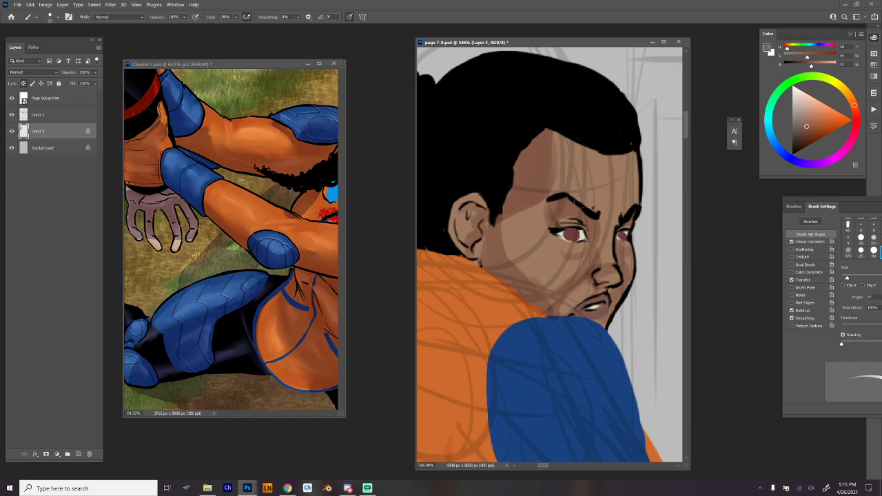
Mix a pale yellowish tan from the skin tone and paint a highlight along the bridge of the nose.
right_click(584, 202)
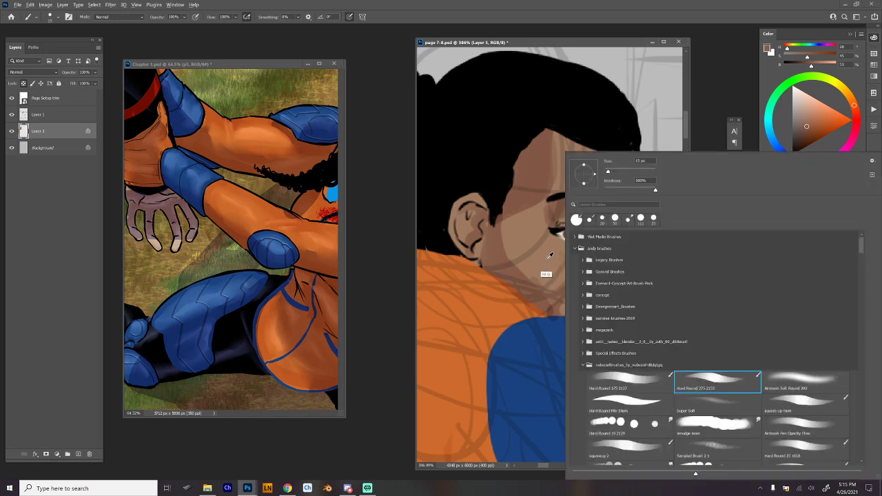
alt+click(549, 256)
click(847, 92)
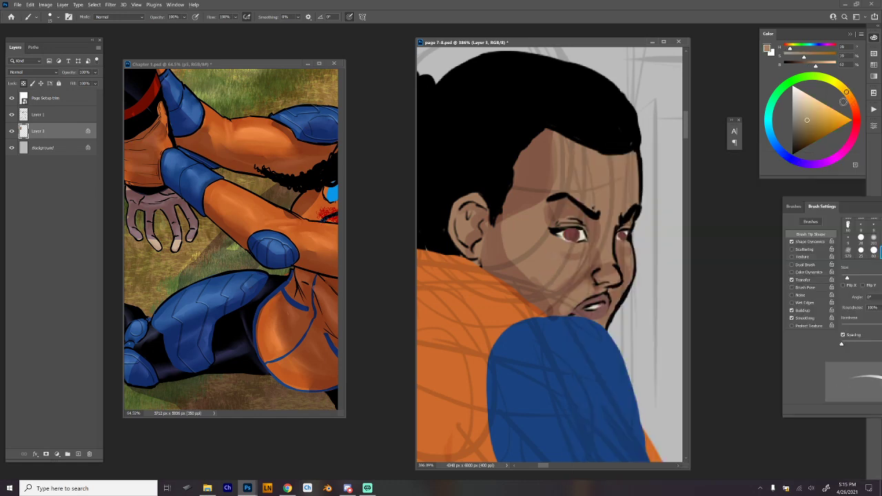
click(810, 109)
drag(608, 232, 617, 277)
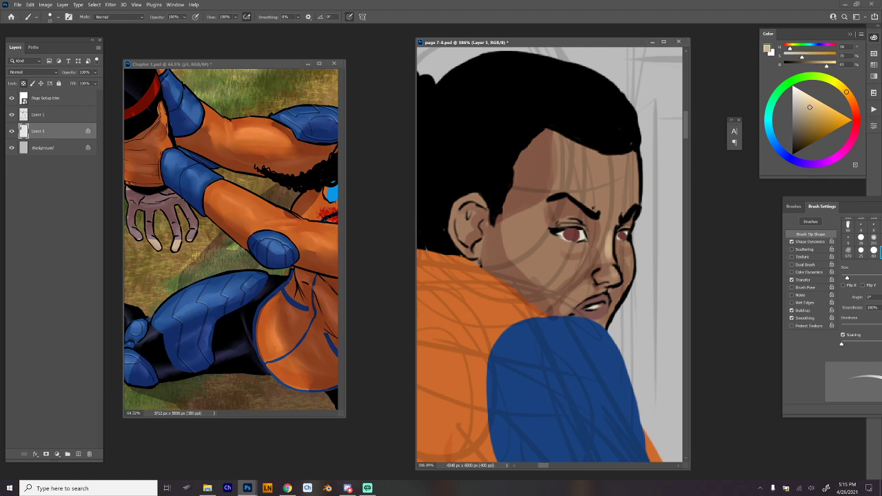
Brush a pale highlight under the near eye and undo the extra cheek strokes.
drag(561, 246, 573, 252)
drag(577, 262, 557, 268)
drag(567, 267, 555, 274)
key(ctrl+z)
key(ctrl+z)
key(ctrl+z)
key(ctrl+z)
Paint pale tan highlights on the forehead, far cheek, area beside the mouth and near cheek.
mouse_move(602, 231)
mouse_down()
mouse_move(609, 244)
mouse_move(609, 215)
mouse_move(595, 197)
mouse_move(597, 206)
mouse_move(618, 167)
mouse_move(614, 212)
mouse_move(606, 179)
mouse_up()
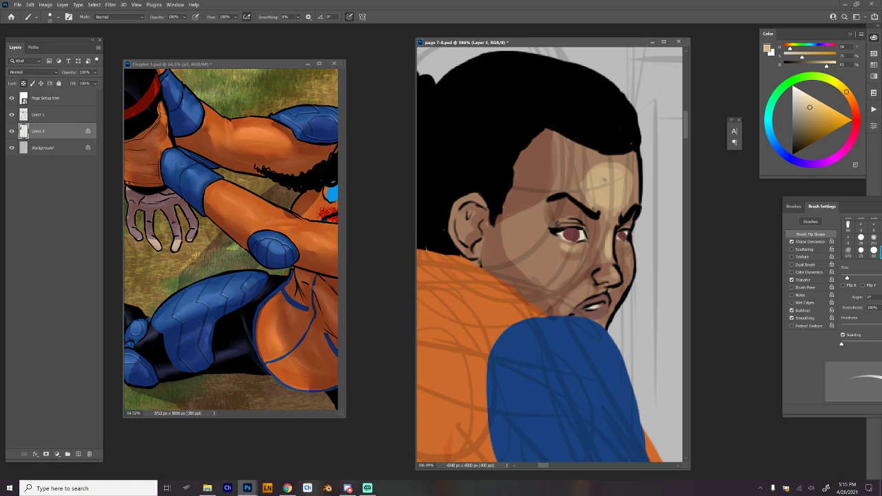
drag(628, 256, 629, 266)
drag(582, 291, 571, 302)
drag(556, 253, 567, 277)
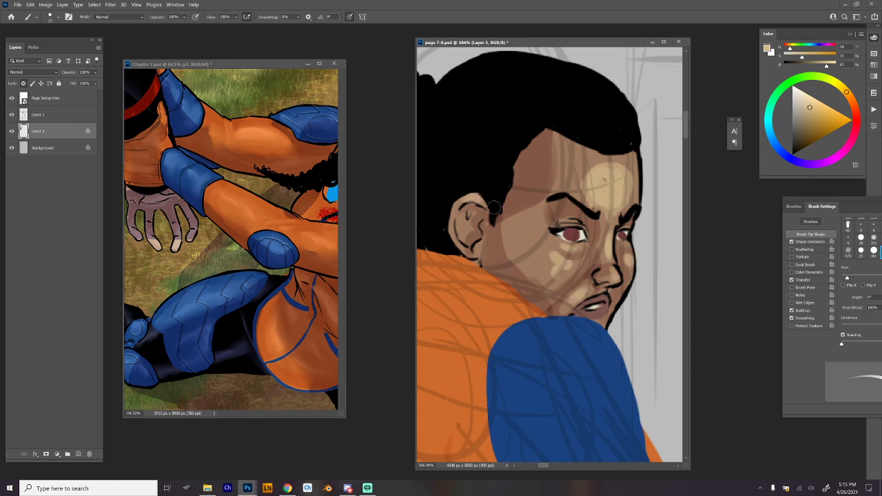
Blend the forehead highlight into the surrounding skin with the Hard Round 19 smudge brush at a reduced size.
right_click(495, 206)
click(646, 424)
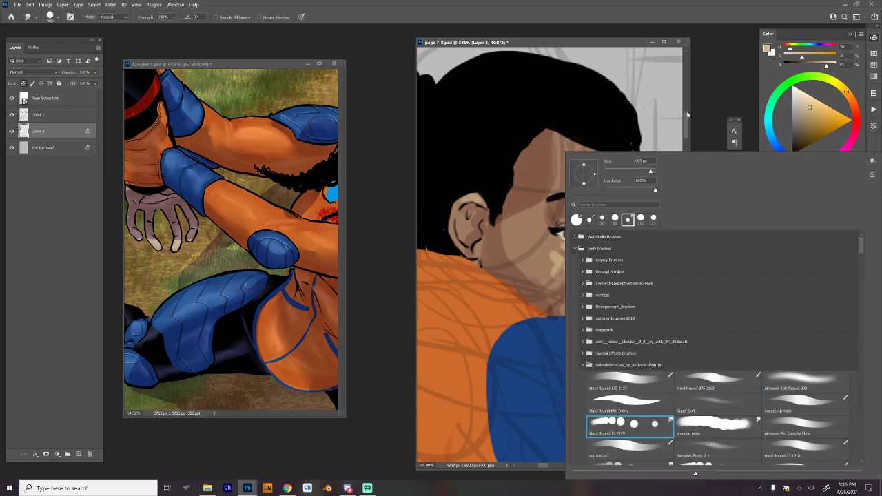
click(688, 115)
right_click(587, 179)
drag(623, 171, 618, 171)
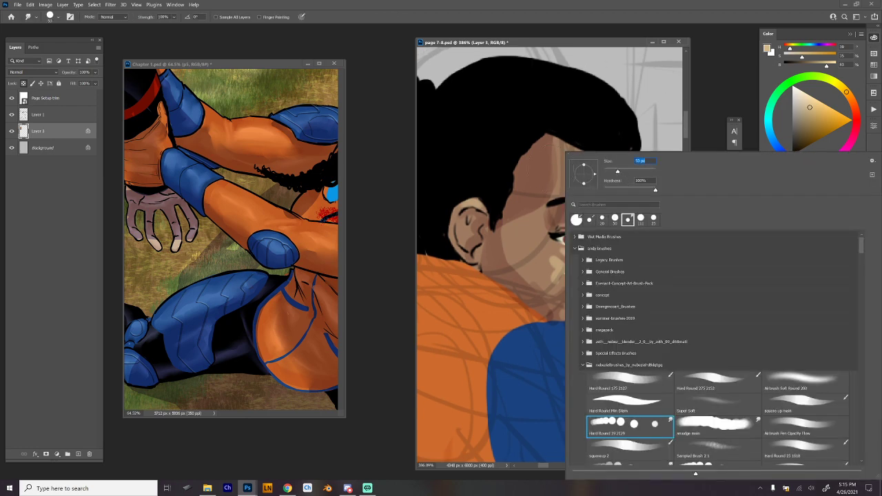
key(Return)
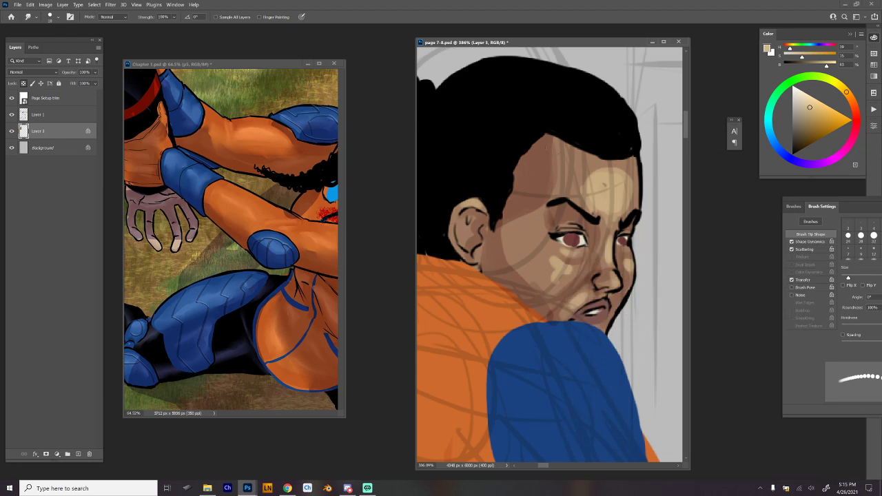
mouse_move(604, 185)
mouse_down()
mouse_move(585, 177)
mouse_move(581, 195)
mouse_move(601, 174)
mouse_move(625, 189)
mouse_move(624, 202)
mouse_up()
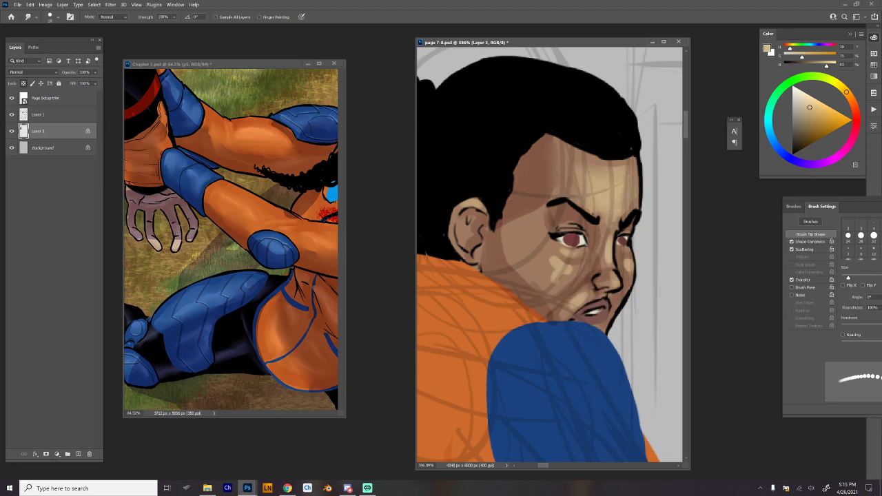
Smudge the near cheek's highlights smooth with a smaller brush, and hide the sketch lines on Layer 1.
right_click(563, 207)
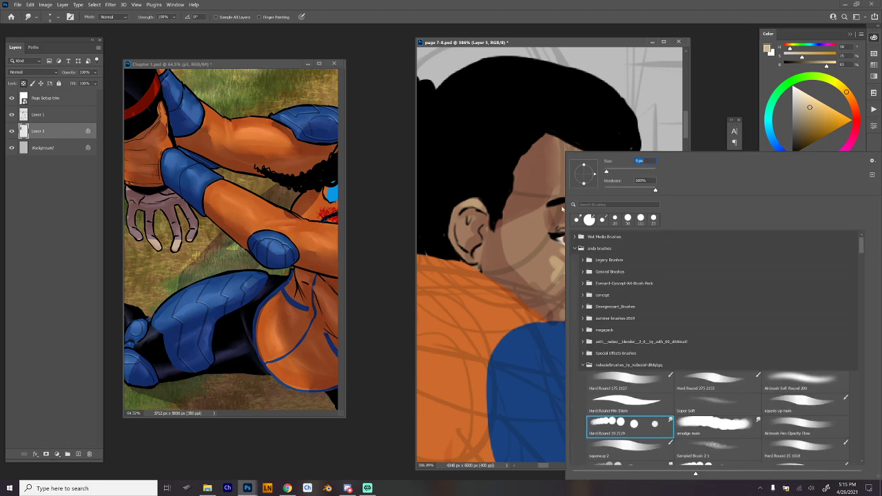
key(Escape)
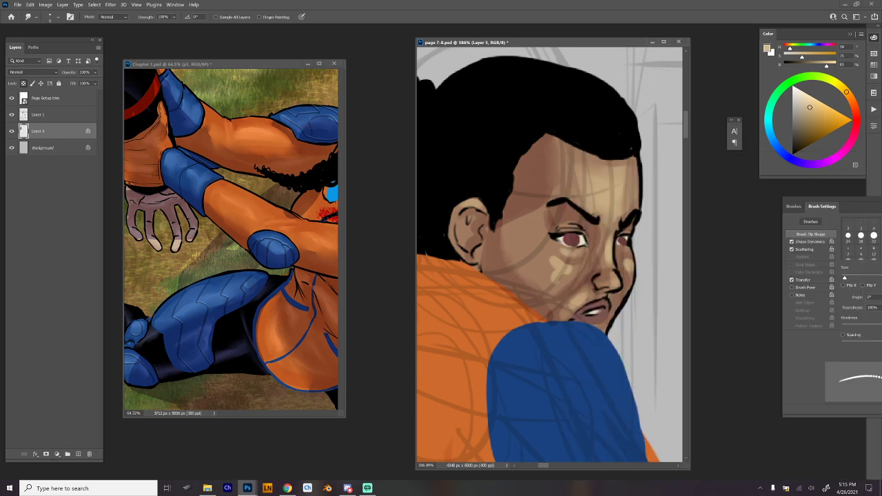
mouse_move(563, 256)
mouse_down()
mouse_move(551, 263)
mouse_move(553, 282)
mouse_move(569, 270)
mouse_up()
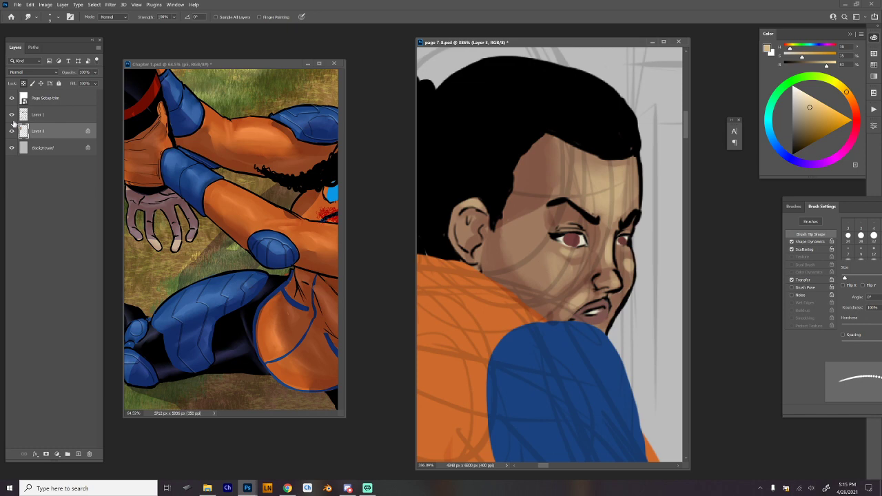
click(11, 115)
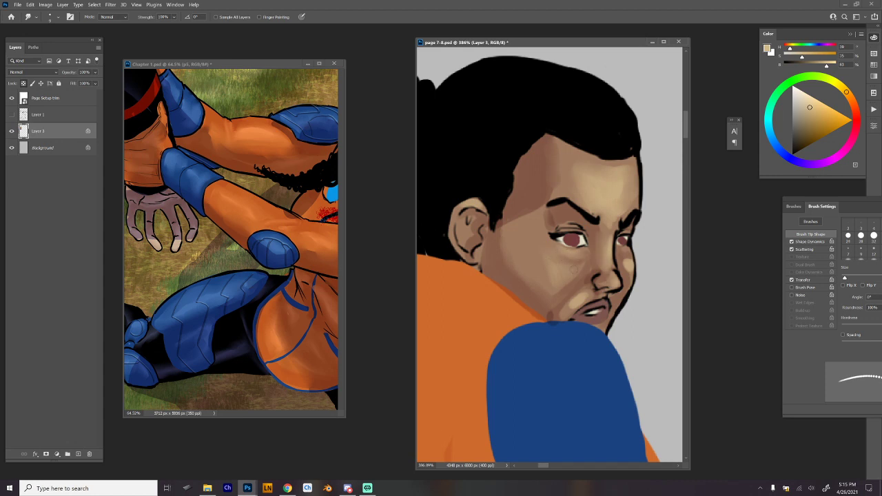
Smudge the pale highlights beside the mouth and on the far cheek into the surrounding skin.
drag(551, 307, 550, 318)
drag(584, 295, 575, 307)
drag(625, 265, 623, 256)
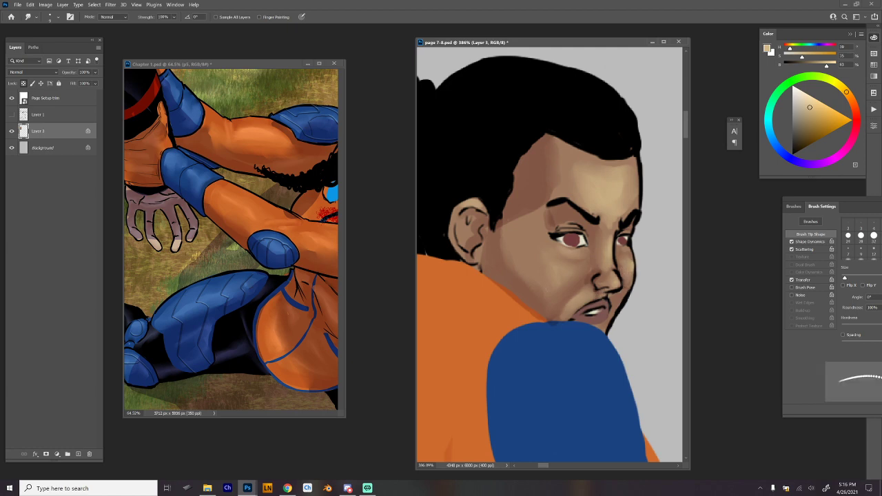
Blend the near cheek's tones with a larger Hard Round 19 smudge brush.
right_click(538, 222)
drag(593, 171, 607, 172)
click(550, 239)
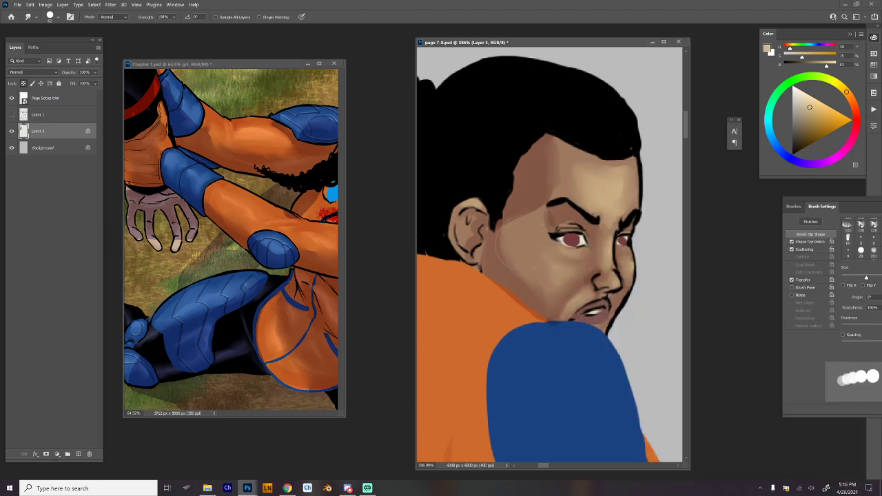
right_click(540, 248)
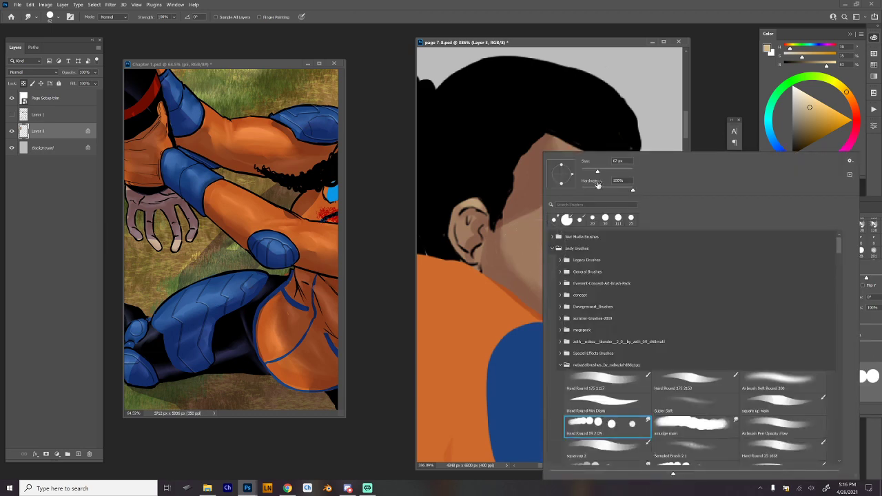
drag(598, 172, 592, 171)
click(535, 246)
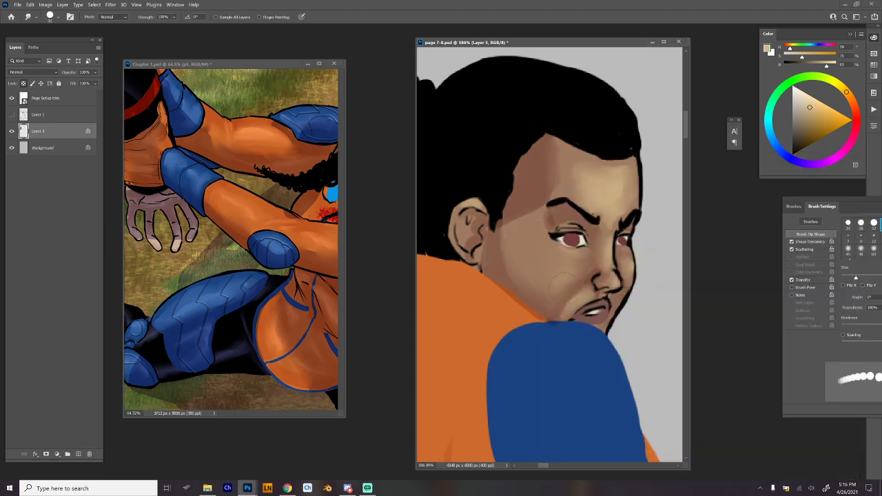
key(bracketright)
drag(569, 268, 552, 272)
Smudge the cheek beside the nose and soften the temple shadow's edge toward the ear with a smaller brush.
key(bracketleft)
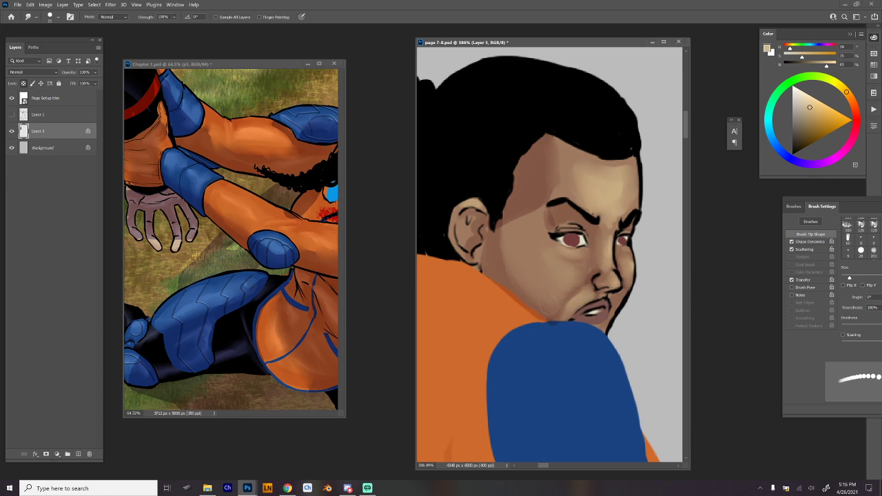
drag(593, 278, 581, 284)
drag(534, 213, 502, 229)
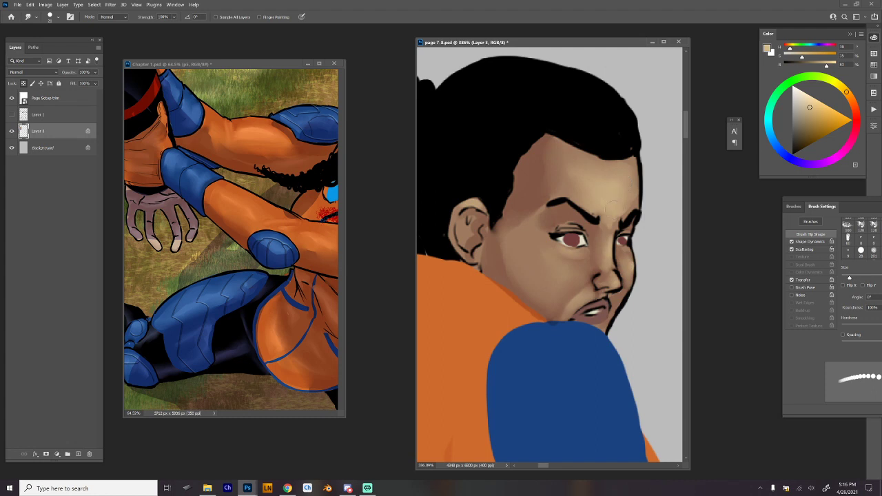
Smooth the remaining skin transitions on the face and beside the nose and mouth, using a fine and then a larger smudge brush.
right_click(619, 185)
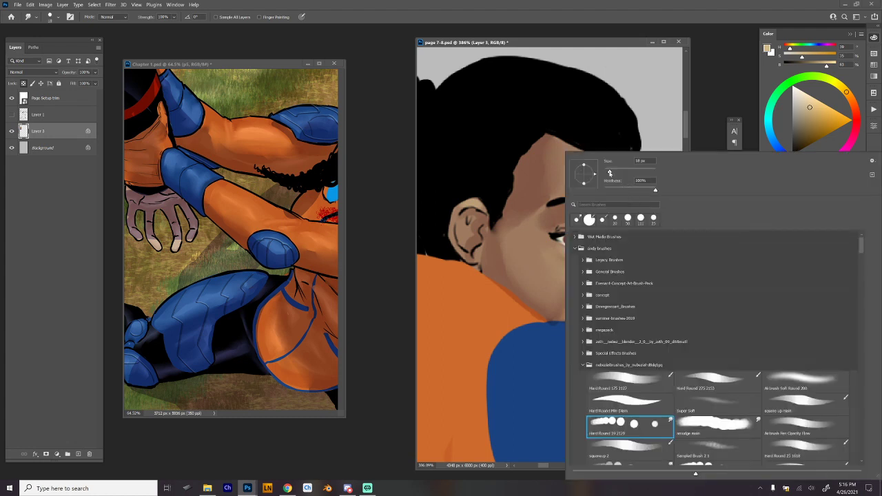
drag(610, 174, 607, 173)
key(Return)
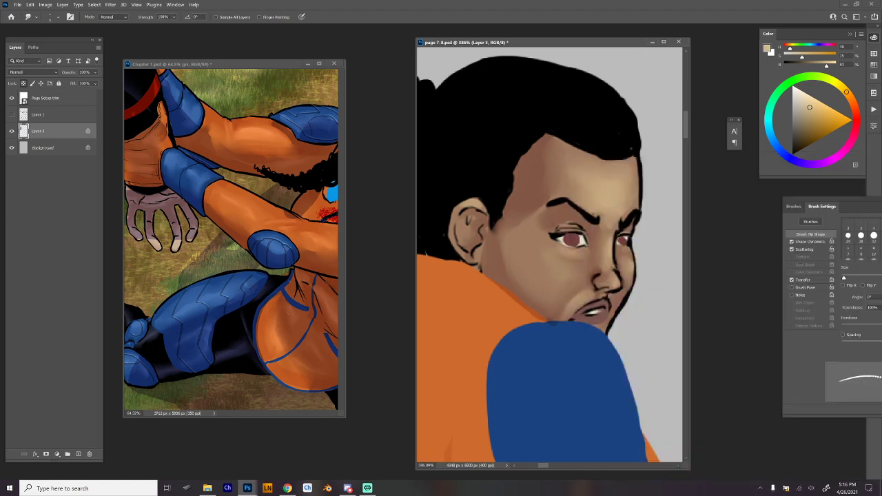
drag(641, 285, 611, 253)
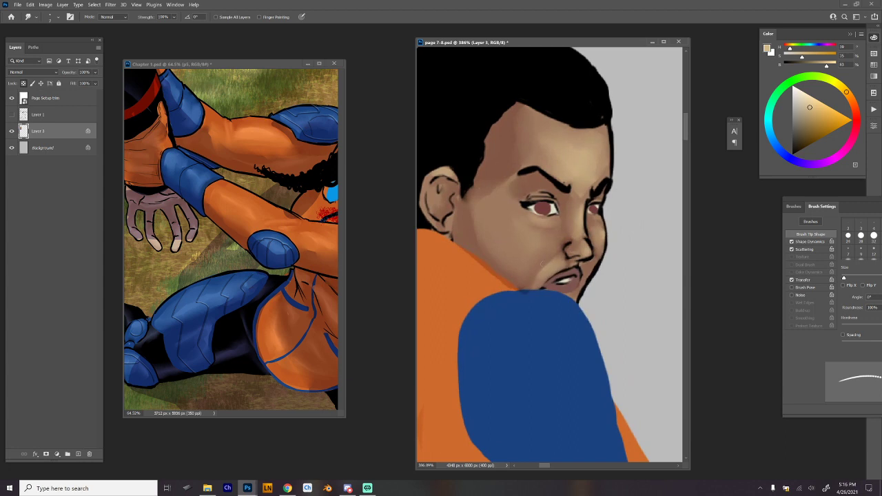
right_click(601, 164)
drag(602, 164, 628, 164)
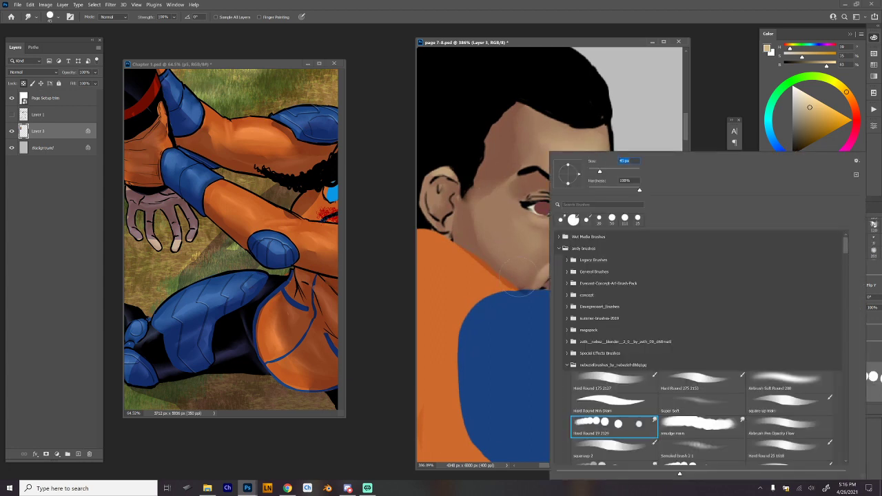
key(Return)
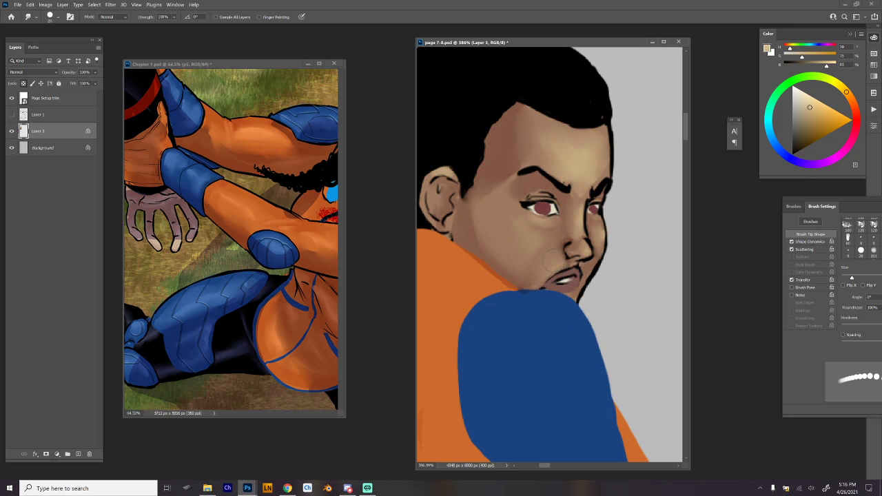
drag(553, 260, 556, 247)
key(ctrl+space)
drag(620, 271, 615, 296)
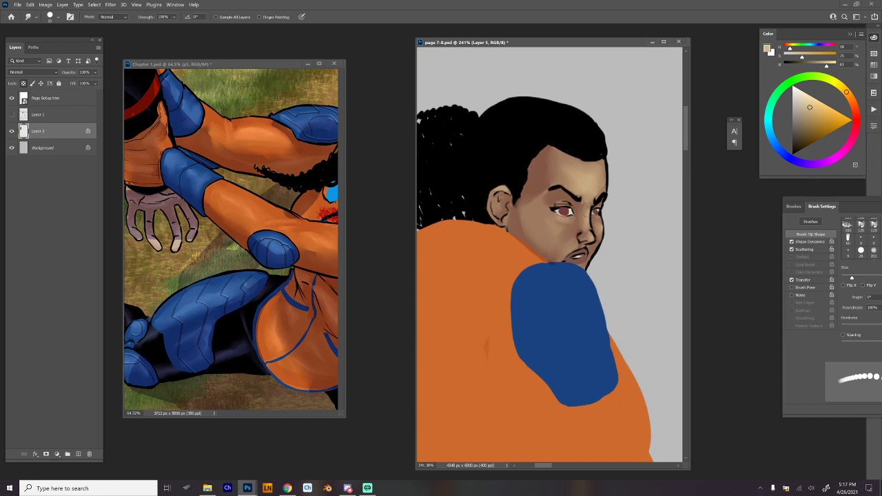
Strengthen the linework around the near eye in sampled black with the Hard Round 275 brush at a reduced size.
scroll(588, 193, up, 4)
key(b)
alt+click(570, 198)
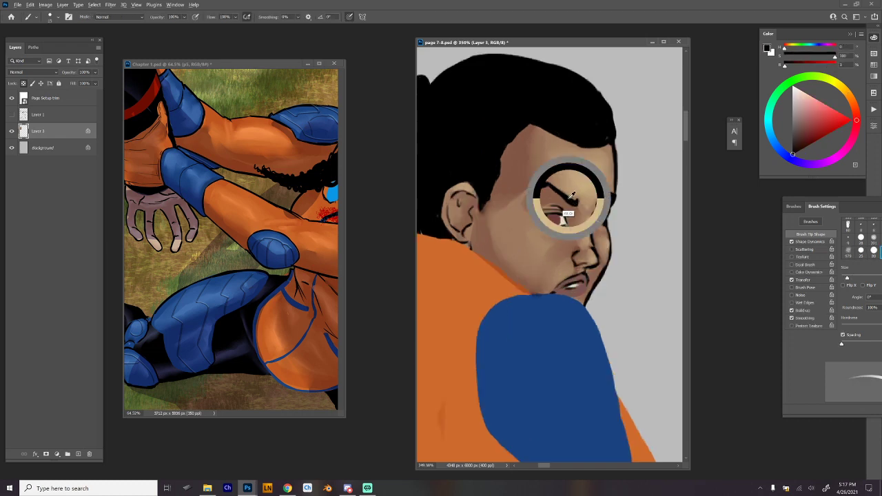
right_click(599, 175)
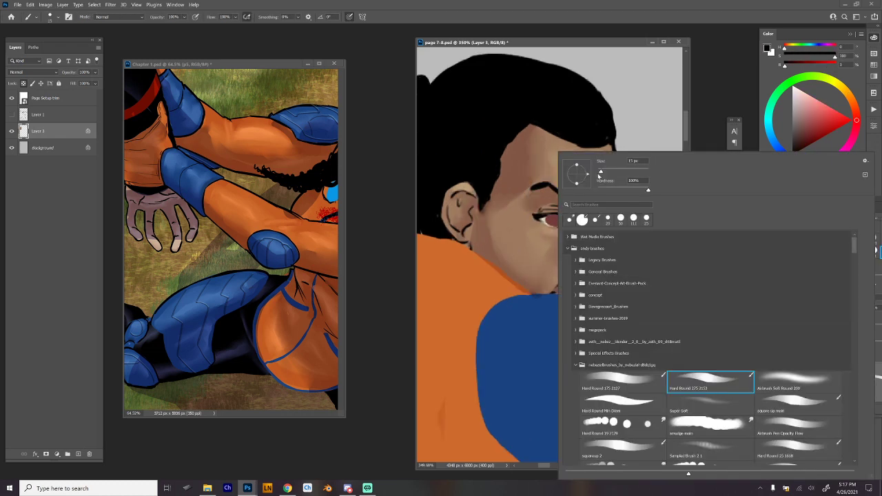
click(600, 172)
click(544, 217)
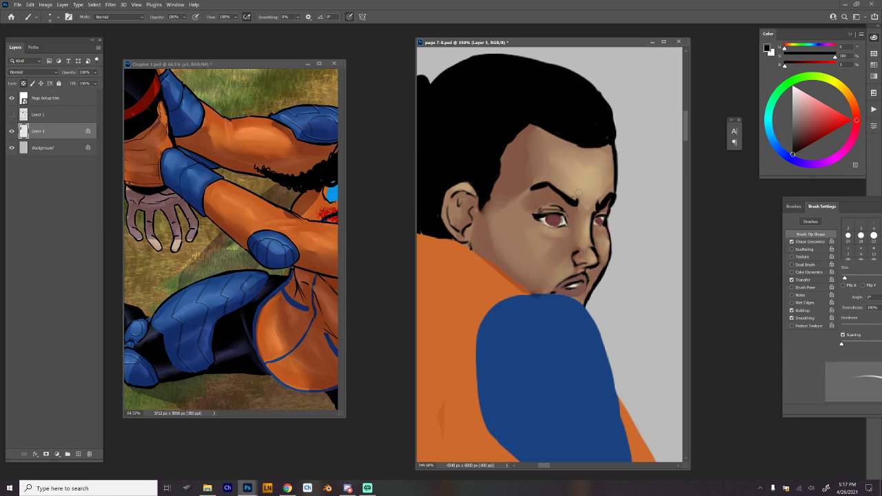
Paint dark pupils in both eyes with the Hard Round Min Diam brush at a reduced size.
right_click(580, 193)
click(653, 219)
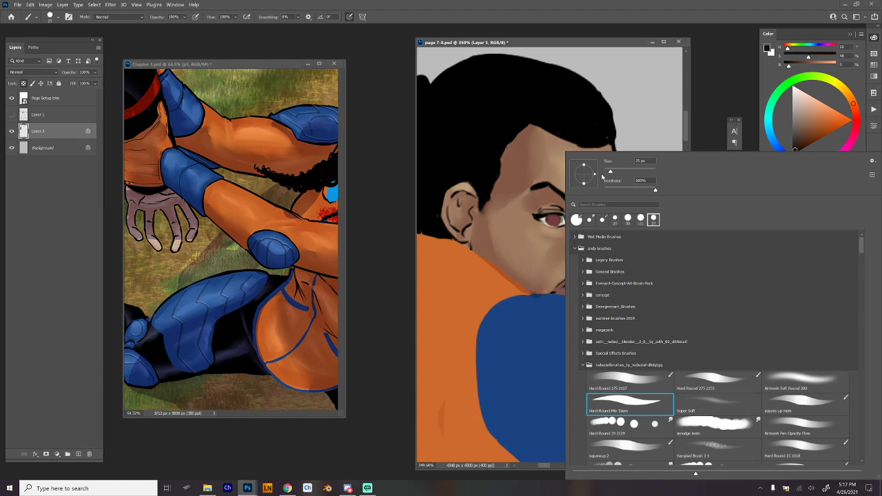
click(563, 222)
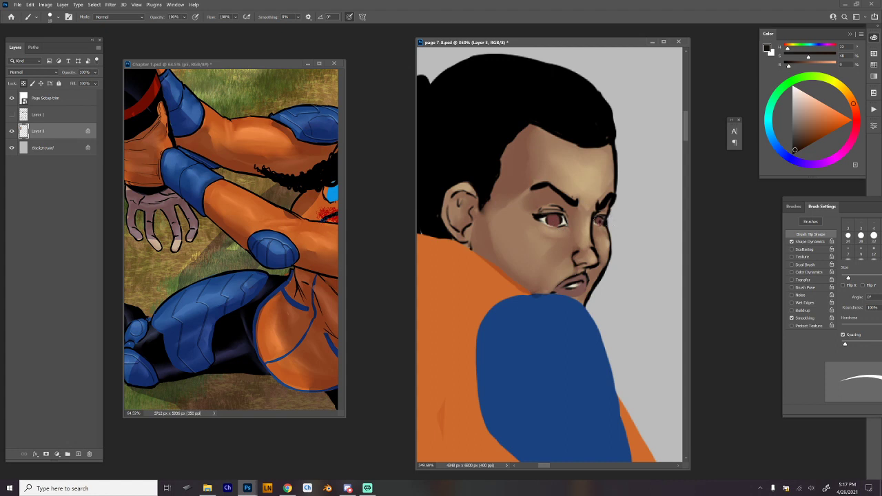
drag(555, 221, 553, 221)
key(ctrl+z)
click(554, 222)
Trim the near eyebrow with the sampled brown skin tone and touch up the line beside the far eye.
alt+click(543, 207)
drag(536, 188, 546, 183)
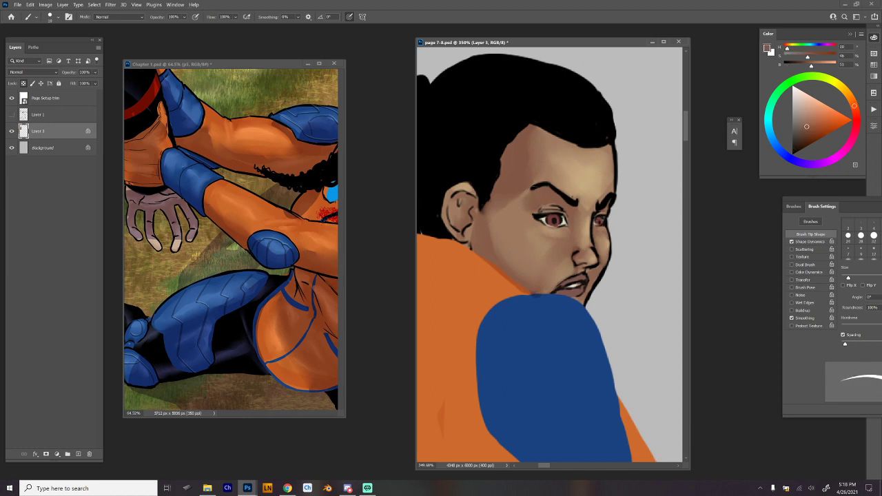
alt+click(549, 185)
mouse_move(608, 211)
mouse_down()
mouse_move(600, 209)
mouse_move(615, 225)
mouse_up()
Show the sketch lines on Layer 1 and outline the blue shoulder pad in black, undoing the strokes that miss.
drag(661, 268, 583, 177)
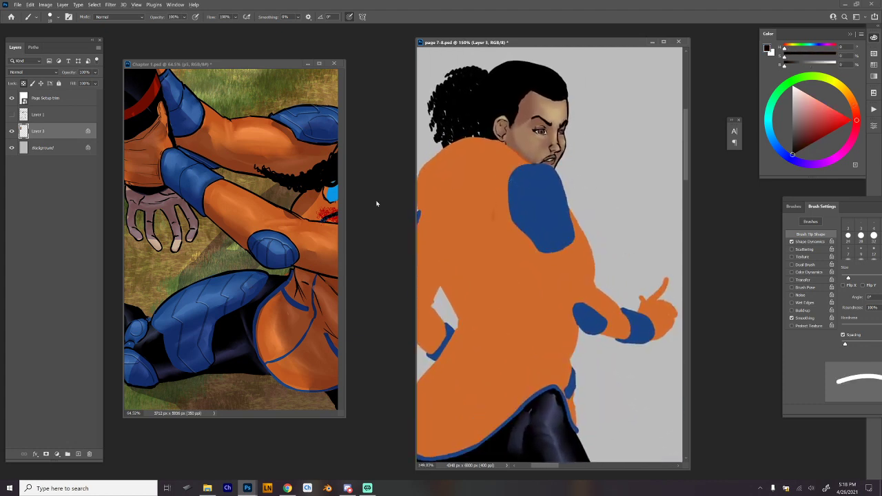
click(12, 114)
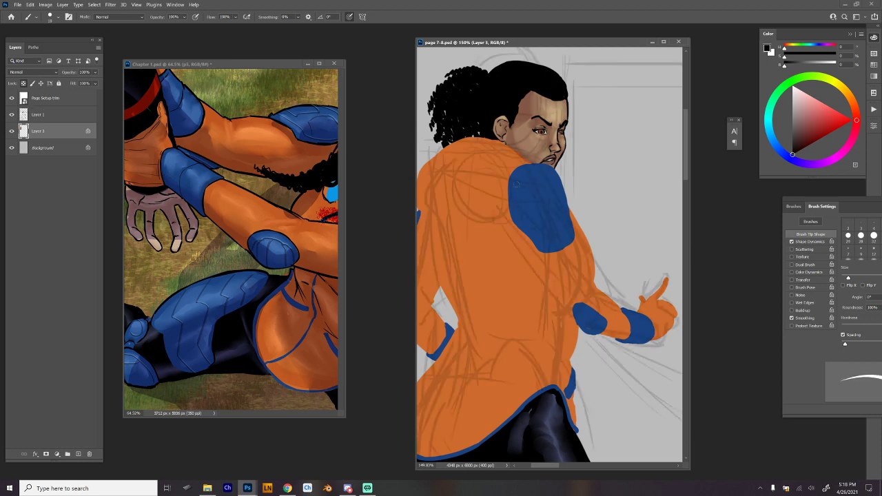
mouse_move(510, 179)
mouse_down()
mouse_move(511, 224)
mouse_move(551, 253)
mouse_move(574, 242)
mouse_move(557, 250)
mouse_up()
key(ctrl+z)
key(ctrl+z)
key(ctrl+z)
key(ctrl+z)
drag(555, 168, 575, 235)
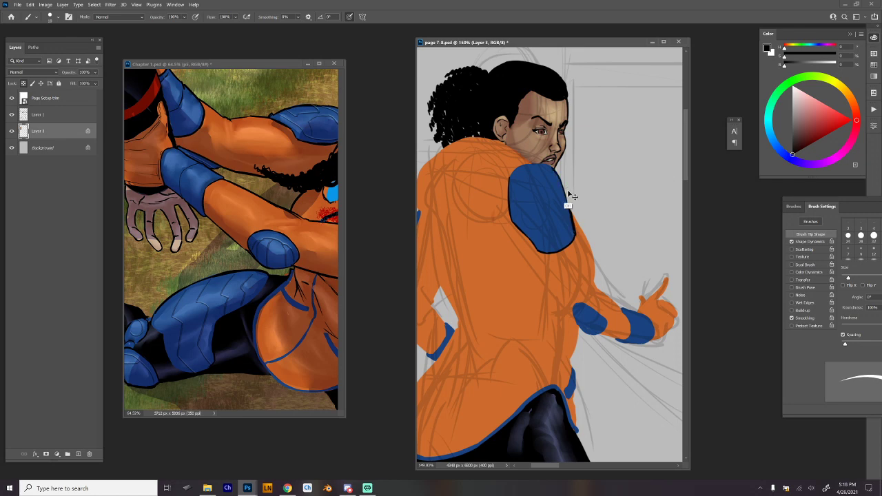
Unlock the painted layer's transparent pixels and redraw the shoulder pad's outer edge in black.
key(ctrl+z)
key(slash)
drag(558, 177, 575, 234)
key(r)
drag(650, 173, 567, 122)
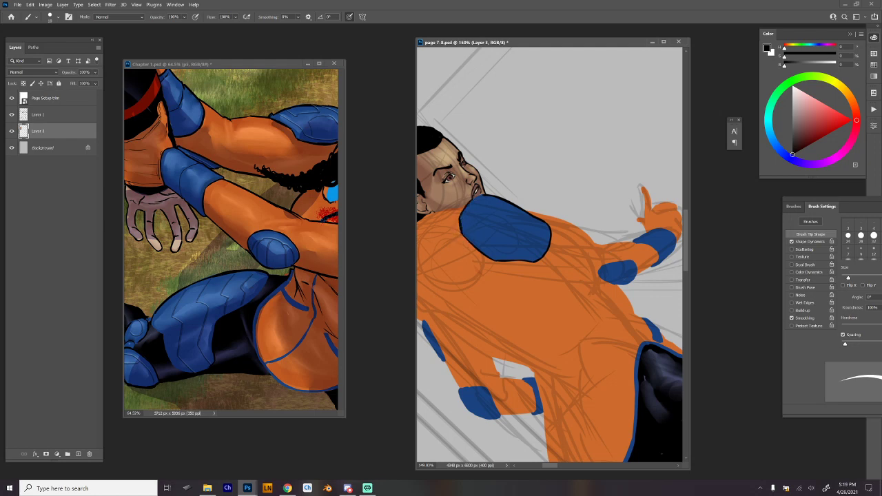
key(Escape)
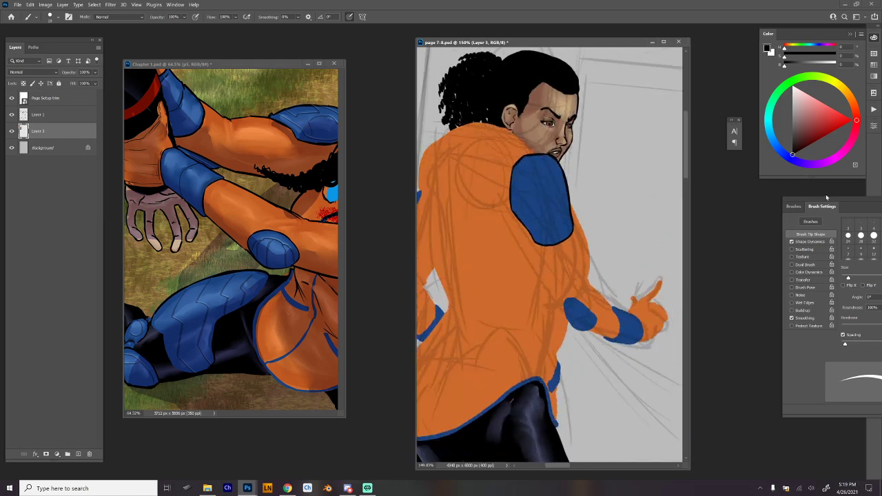
Collapse the Brush Settings and Brushes panels to icons and place them clear of the canvas below the colour wheel.
drag(827, 198, 754, 181)
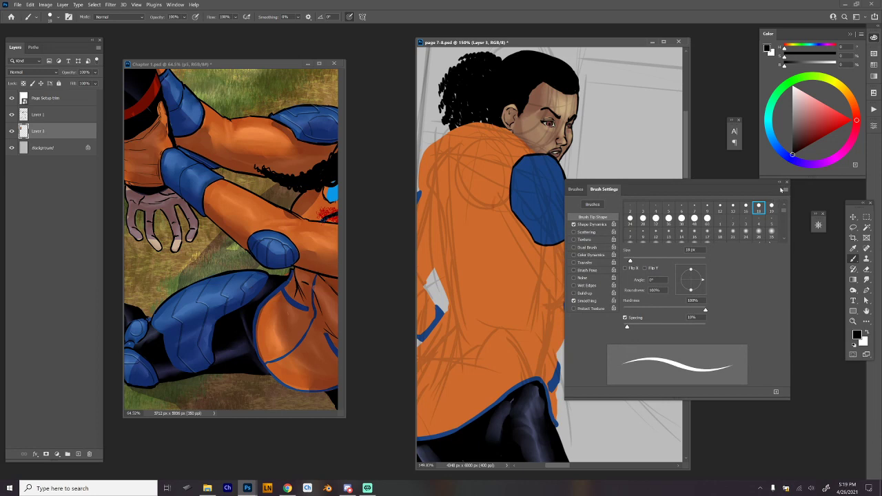
click(577, 189)
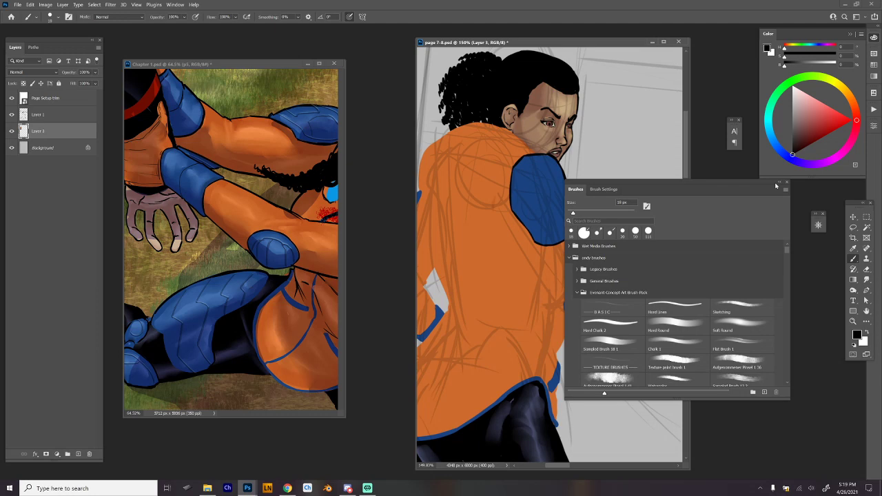
click(779, 184)
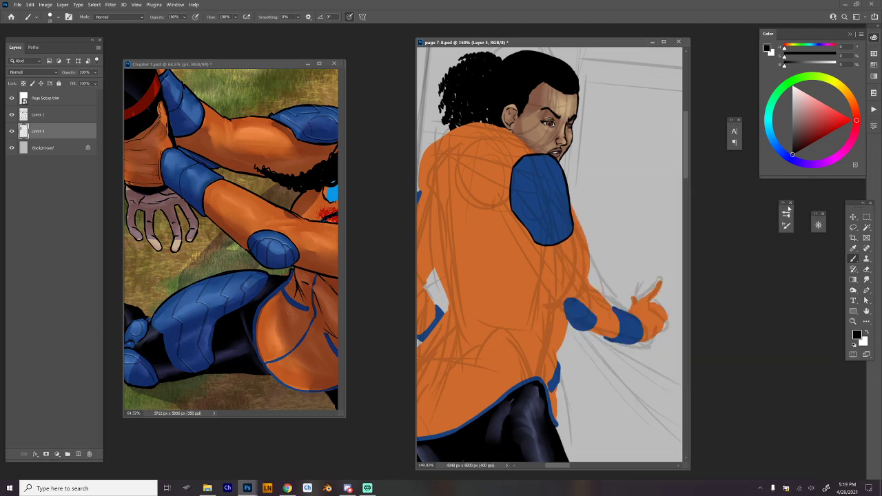
drag(789, 208, 795, 198)
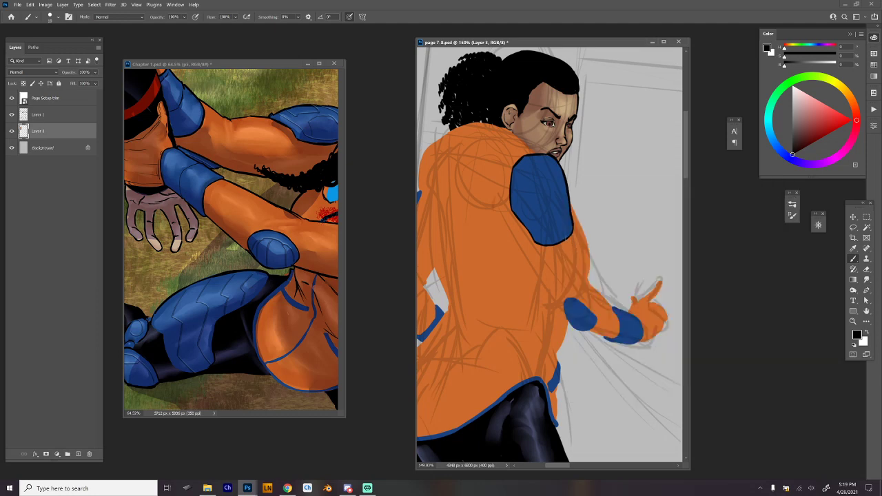
Ink the arm's contours in black from the shoulder pad down to the elbow, undoing the stray strokes.
drag(573, 247, 611, 308)
mouse_move(509, 218)
mouse_down()
mouse_move(568, 324)
mouse_move(589, 331)
mouse_move(598, 319)
mouse_up()
key(ctrl+z)
key(ctrl+z)
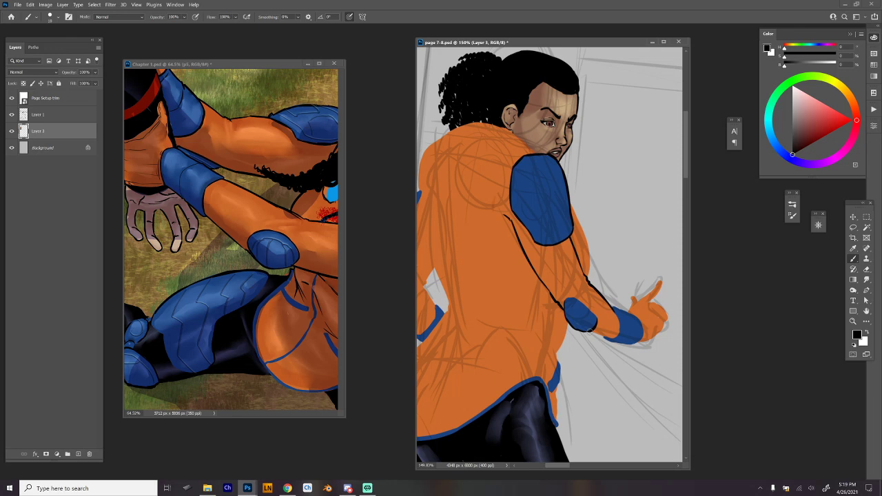
Outline the elbow pad, the forearm and the blue wrist cuff in black, undoing the strokes that miss.
mouse_move(570, 298)
mouse_down()
mouse_move(597, 320)
mouse_move(619, 321)
mouse_move(625, 338)
mouse_move(601, 335)
mouse_move(621, 338)
mouse_up()
key(ctrl+z)
mouse_move(612, 306)
mouse_down()
mouse_move(630, 334)
mouse_move(632, 324)
mouse_move(627, 341)
mouse_move(627, 310)
mouse_move(632, 346)
mouse_up()
key(ctrl+z)
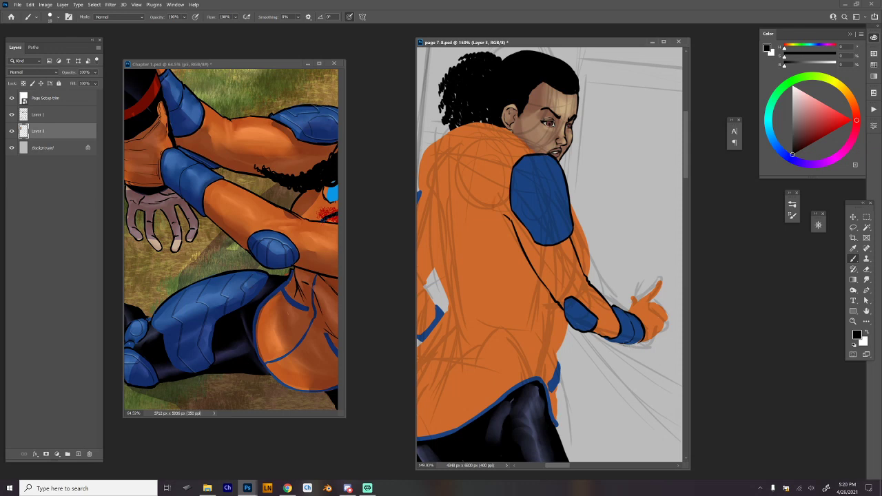
Clean up the wrist cuff with its sampled blue and finish the cuff's outline in black.
mouse_move(640, 347)
mouse_down()
mouse_move(624, 340)
mouse_move(636, 344)
mouse_up()
alt+click(629, 335)
mouse_move(638, 345)
mouse_down()
mouse_move(629, 342)
mouse_move(641, 340)
mouse_up()
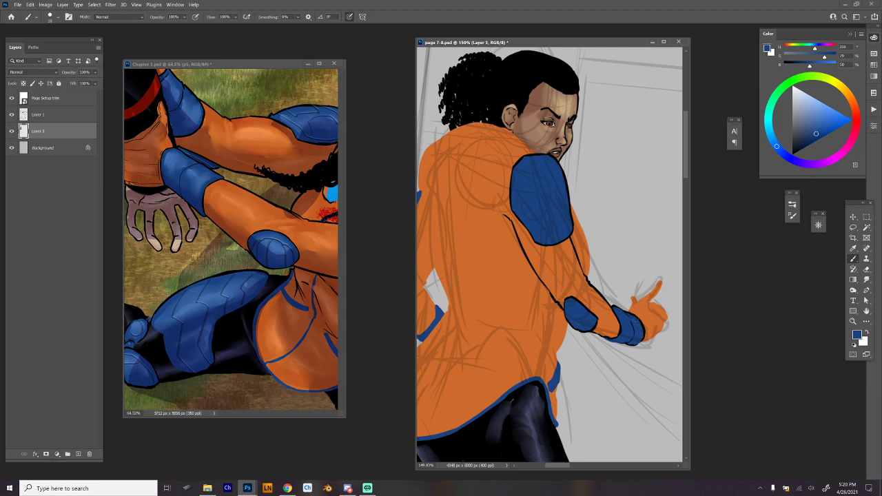
key(d)
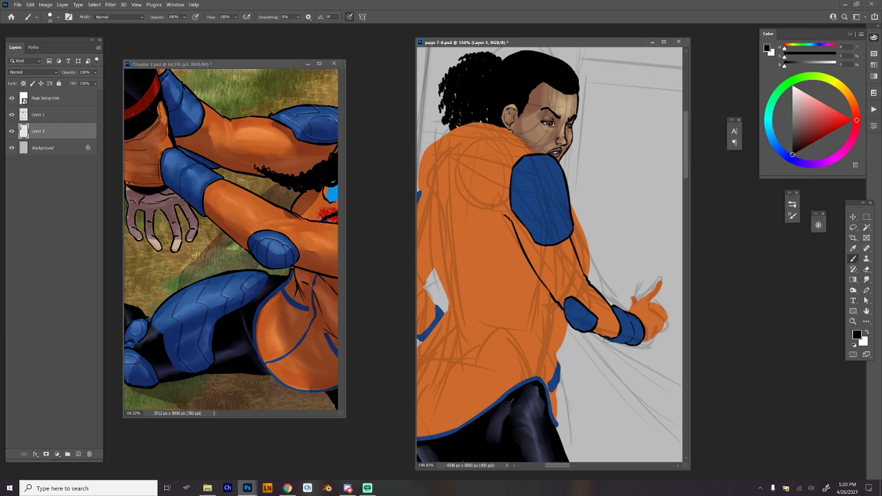
drag(605, 338, 656, 302)
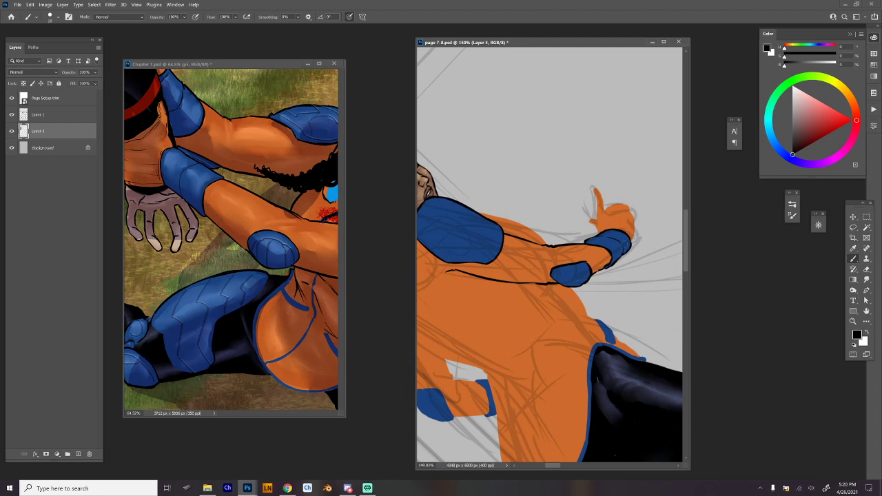
mouse_move(628, 241)
mouse_down()
mouse_move(615, 264)
mouse_move(650, 266)
mouse_move(600, 271)
mouse_up()
key(Escape)
Paint four small knuckle pads on the orange glove in the wrist cuff's sampled blue.
alt+click(597, 305)
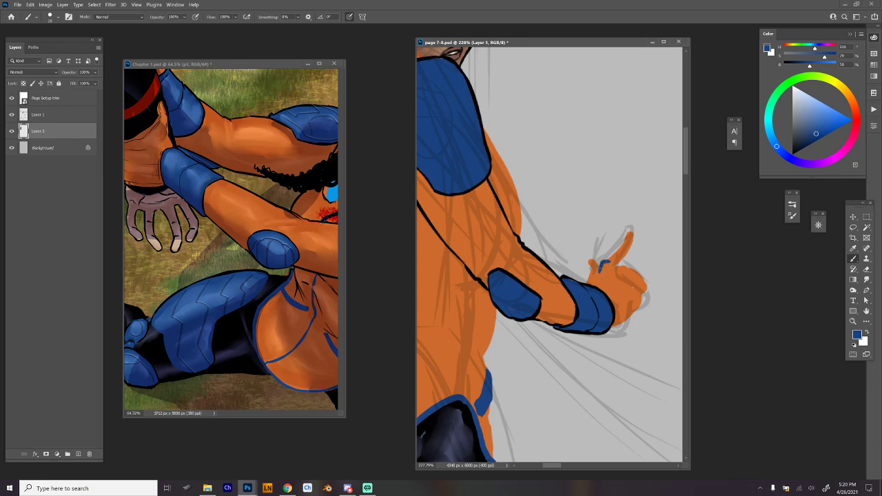
mouse_move(619, 266)
mouse_down()
mouse_move(610, 276)
mouse_move(617, 269)
mouse_move(638, 282)
mouse_up()
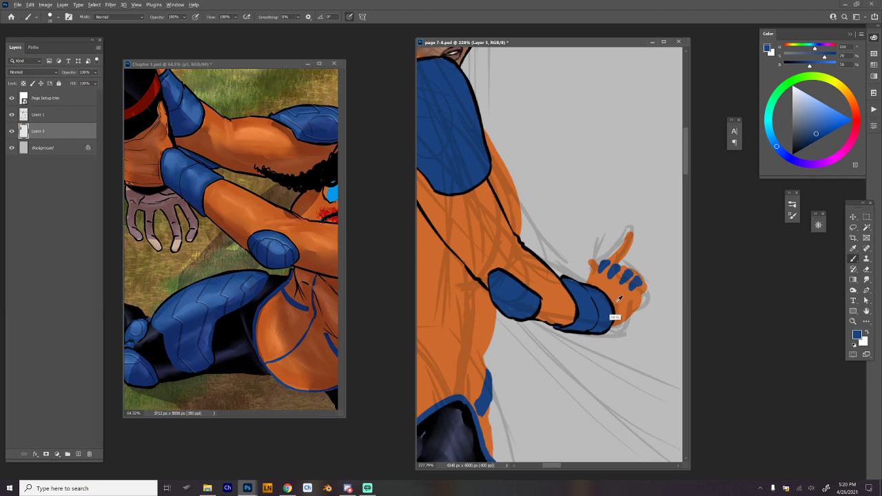
Outline the orange glove in black, including the raised finger, the blue knuckle pads and the curled fingers.
key(d)
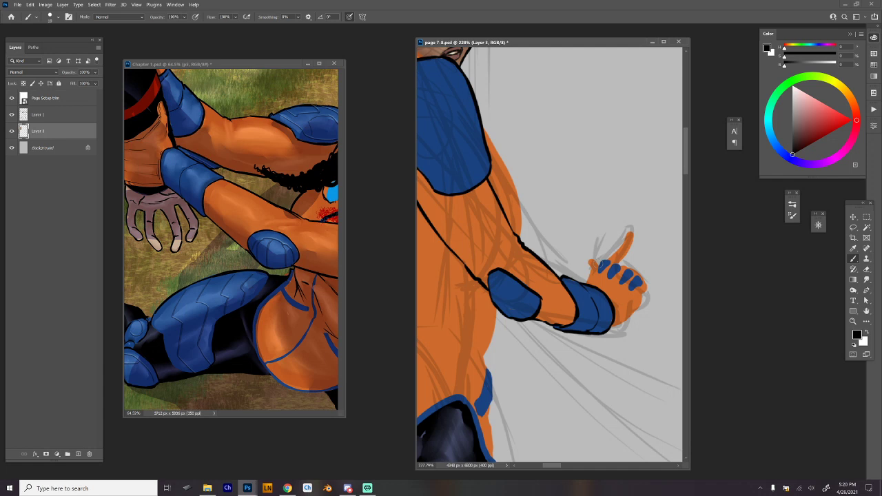
mouse_move(597, 264)
mouse_down()
mouse_move(588, 283)
mouse_move(634, 229)
mouse_move(635, 247)
mouse_move(609, 277)
mouse_move(610, 261)
mouse_up()
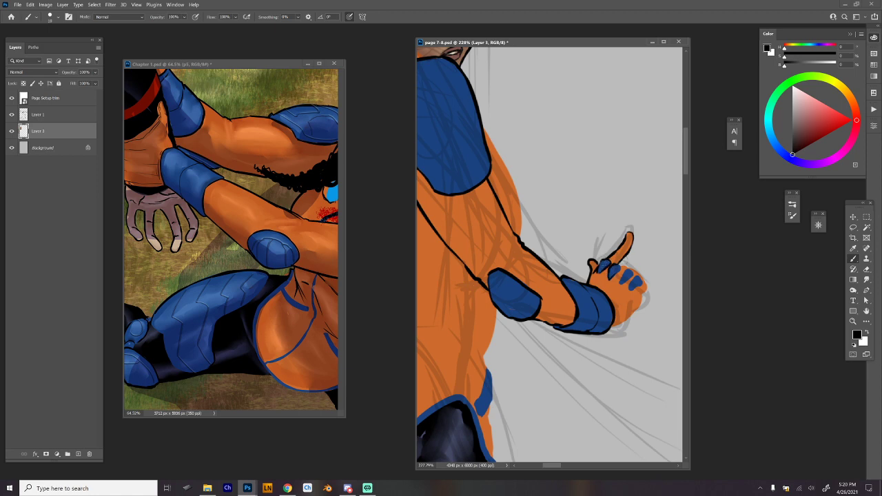
mouse_move(621, 269)
mouse_down()
mouse_move(631, 286)
mouse_move(642, 284)
mouse_move(629, 270)
mouse_move(646, 283)
mouse_move(641, 297)
mouse_move(621, 320)
mouse_move(604, 323)
mouse_up()
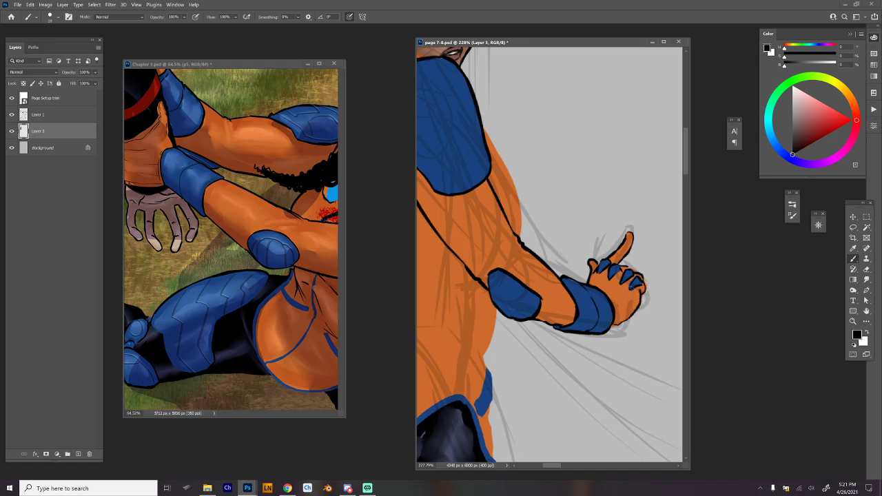
mouse_move(628, 293)
mouse_down()
mouse_move(620, 308)
mouse_move(614, 297)
mouse_up()
drag(607, 280, 605, 289)
drag(633, 240, 619, 263)
drag(647, 285, 643, 302)
Ink the chest's contour in black from the shoulder pad down to the forearm, undoing and redrawing the strokes that miss.
scroll(587, 322, up, 2)
scroll(586, 322, down, 4)
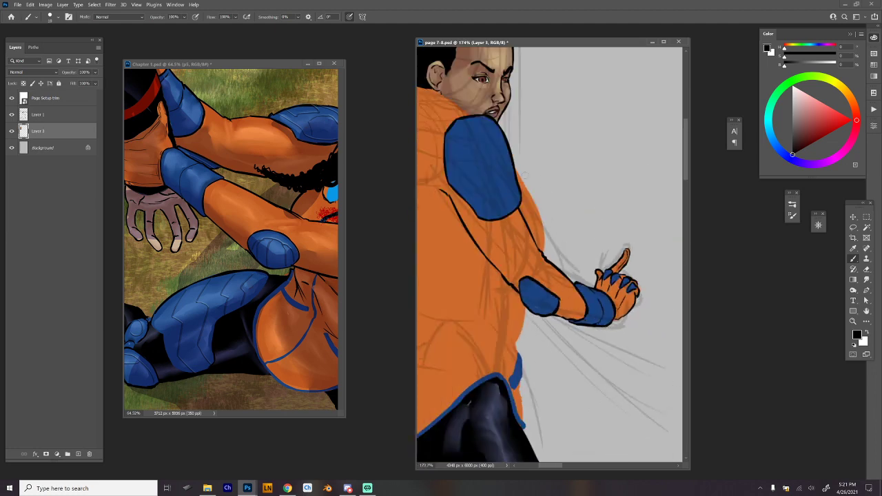
drag(515, 167, 546, 236)
key(ctrl+z)
key(ctrl+z)
drag(516, 169, 539, 225)
key(ctrl+z)
drag(515, 169, 544, 226)
key(ctrl+z)
drag(516, 169, 544, 227)
key(ctrl+z)
drag(516, 168, 542, 220)
key(ctrl+z)
drag(515, 168, 536, 208)
drag(534, 204, 544, 255)
key(ctrl+z)
drag(534, 206, 544, 252)
key(ctrl+z)
drag(534, 205, 544, 252)
key(ctrl+z)
drag(535, 206, 543, 255)
key(ctrl+z)
drag(522, 186, 545, 226)
key(ctrl+z)
Ink the front waist contour from the elbow pad down to the jacket's hem, erasing and redrawing its upper part.
mouse_move(526, 309)
mouse_down()
mouse_move(516, 352)
mouse_move(527, 427)
mouse_move(637, 381)
mouse_move(653, 402)
mouse_up()
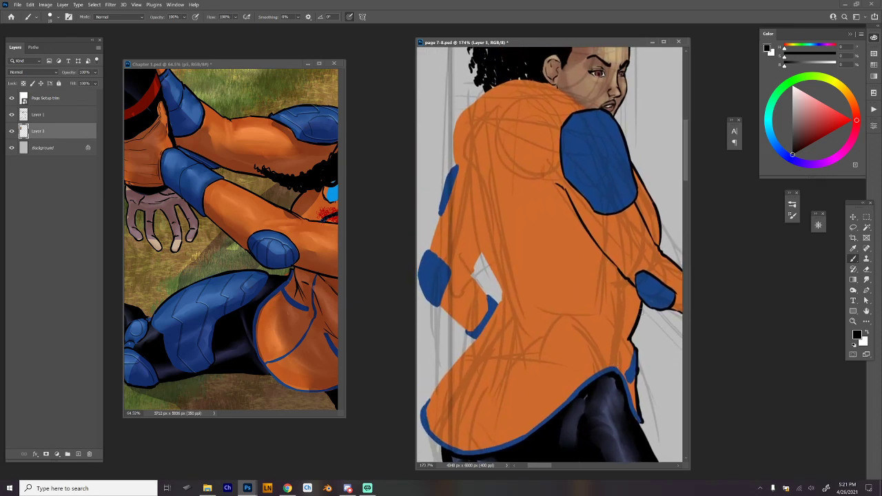
drag(654, 326, 613, 335)
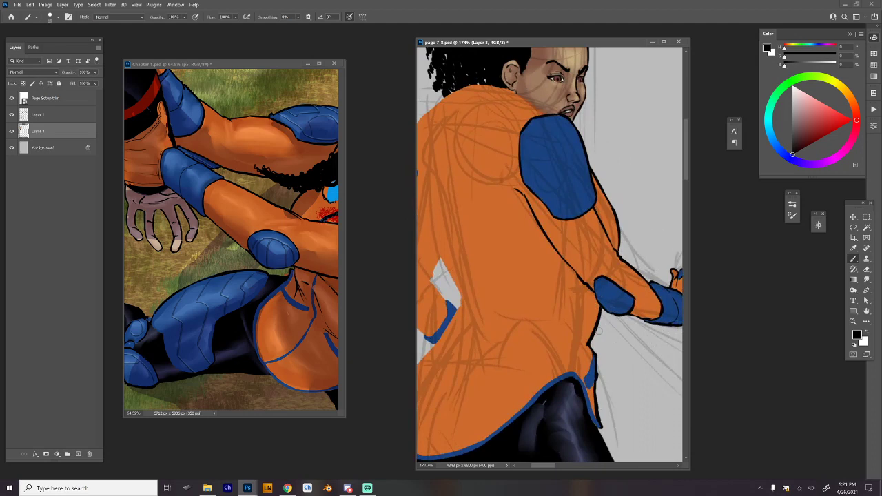
key(e)
mouse_move(601, 311)
mouse_down()
mouse_move(595, 345)
mouse_move(602, 310)
mouse_up()
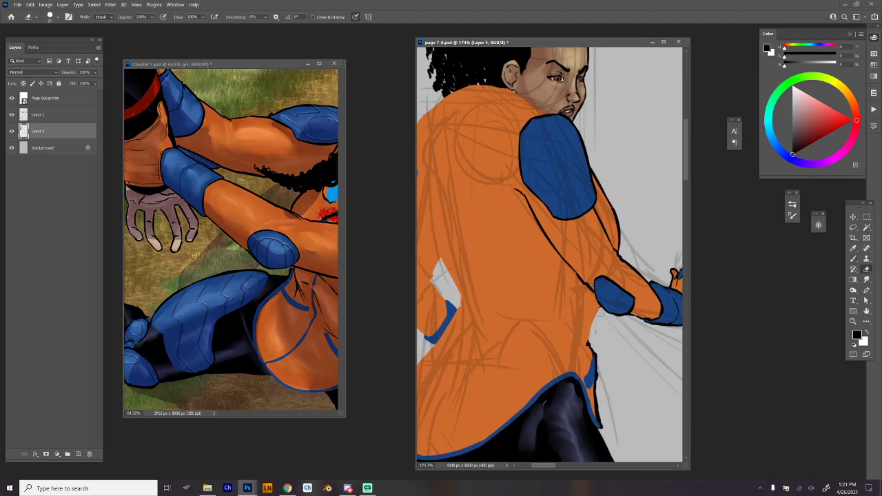
key(ctrl+z)
drag(595, 323, 594, 317)
key(b)
alt+click(591, 306)
alt+click(596, 352)
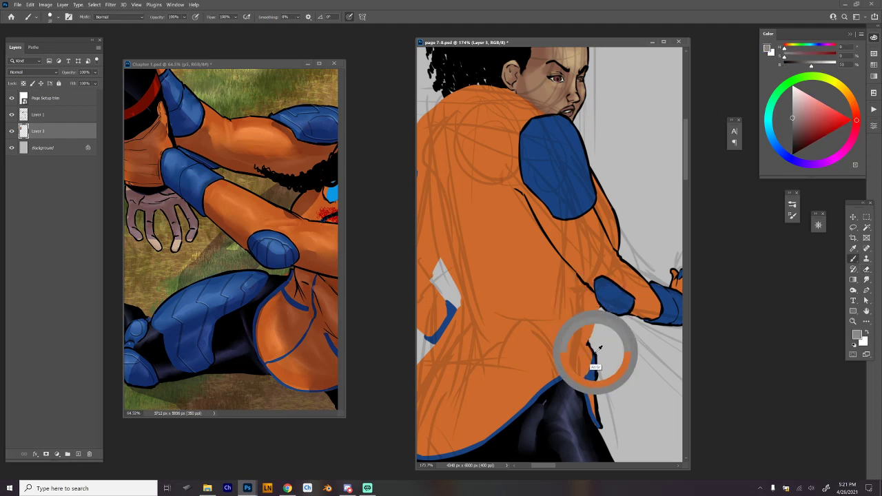
alt+click(598, 308)
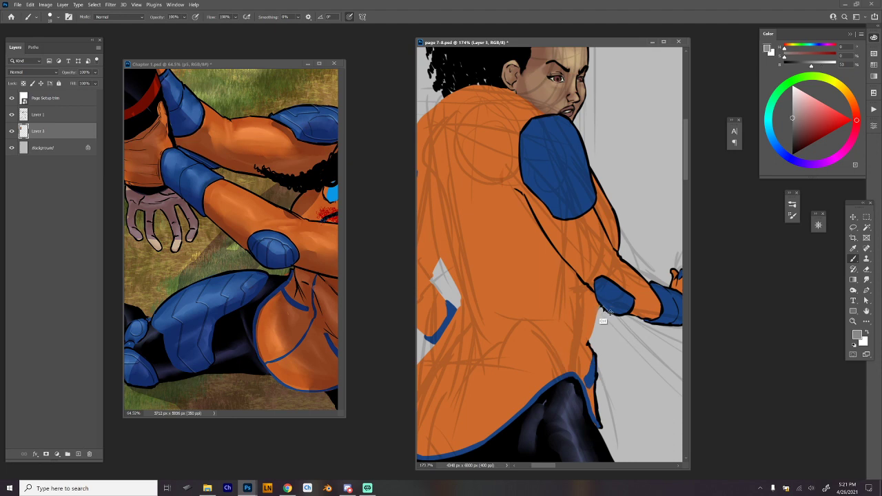
drag(601, 307, 588, 342)
Outline the jacket's lowered hood in black, from the neck around its drooping edge to the shoulder pad.
key(space)
drag(635, 359, 677, 365)
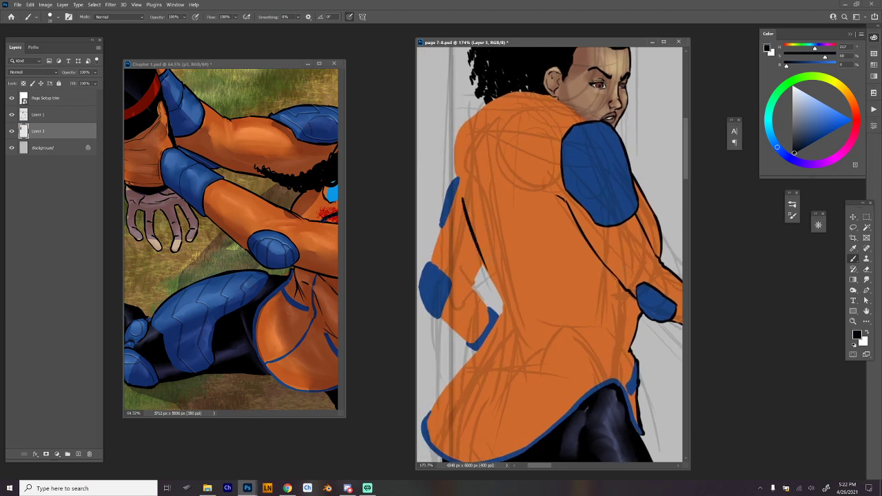
alt+click(463, 183)
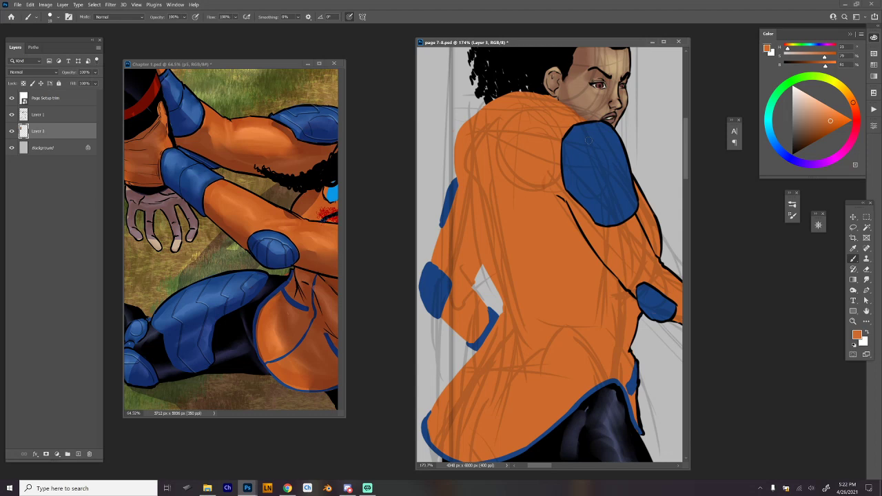
key(d)
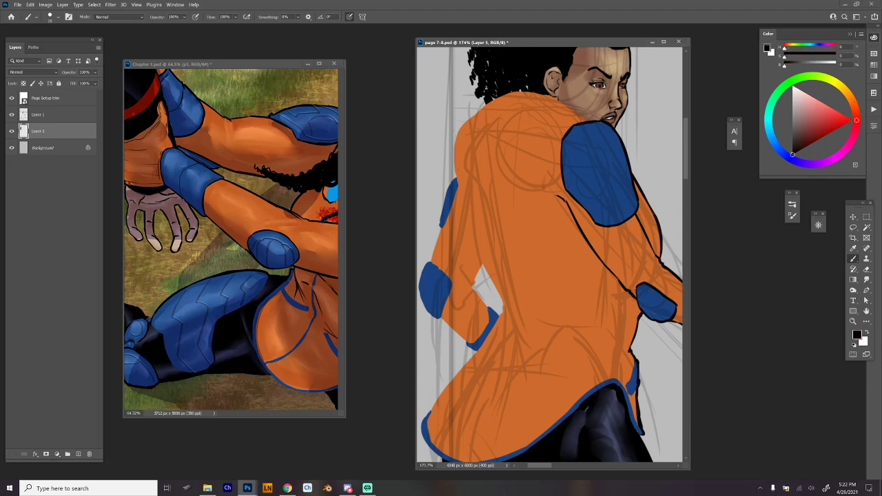
mouse_move(464, 128)
mouse_down()
mouse_move(457, 202)
mouse_move(487, 230)
mouse_move(512, 231)
mouse_move(555, 141)
mouse_up()
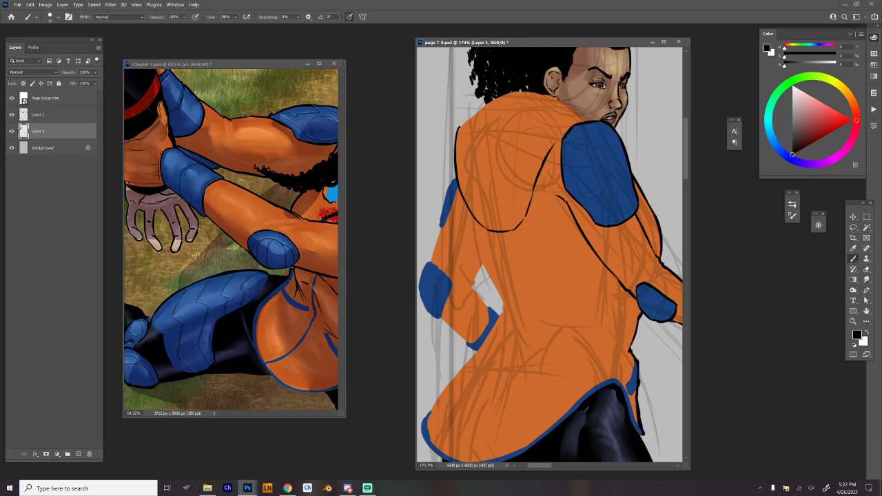
drag(565, 137, 556, 141)
drag(459, 129, 490, 102)
drag(582, 95, 441, 162)
drag(486, 207, 574, 216)
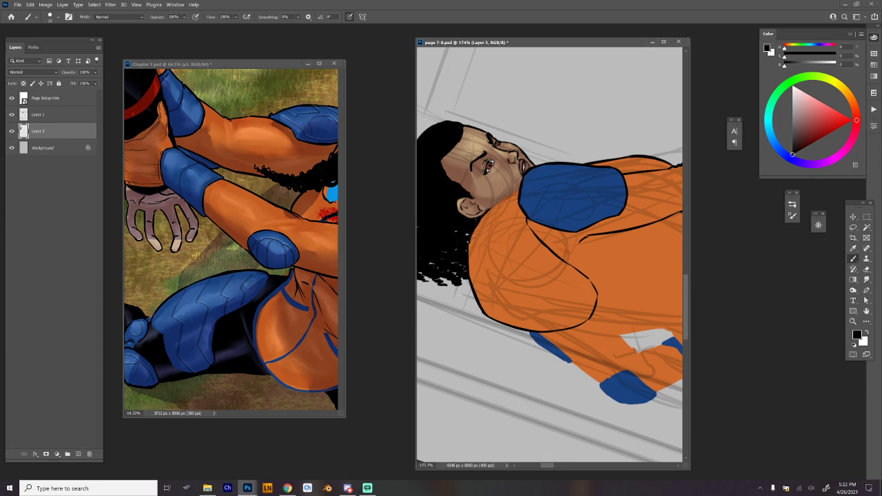
key(Escape)
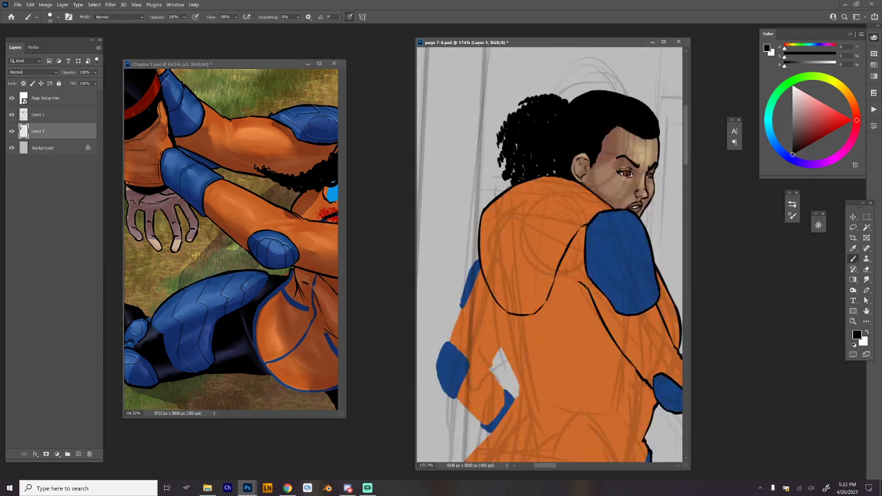
Ink the back's contour in black from below the hood to the waist and along the jacket tail's outer edge.
scroll(550, 255, down, 2)
drag(550, 276, 528, 230)
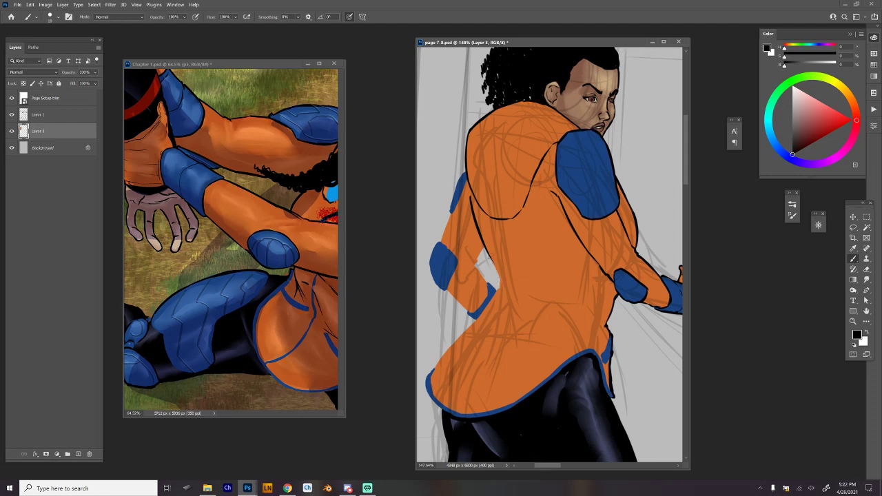
mouse_move(489, 257)
mouse_down()
mouse_move(500, 286)
mouse_move(430, 372)
mouse_up()
drag(462, 333, 444, 357)
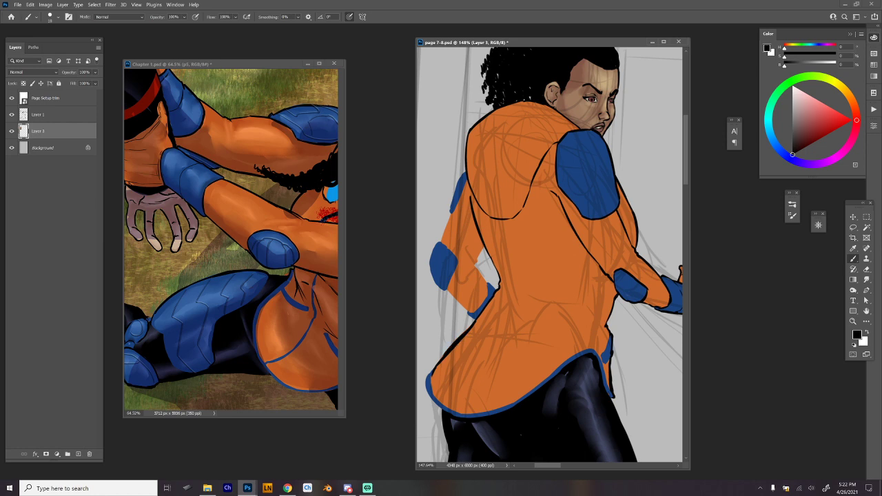
click(367, 488)
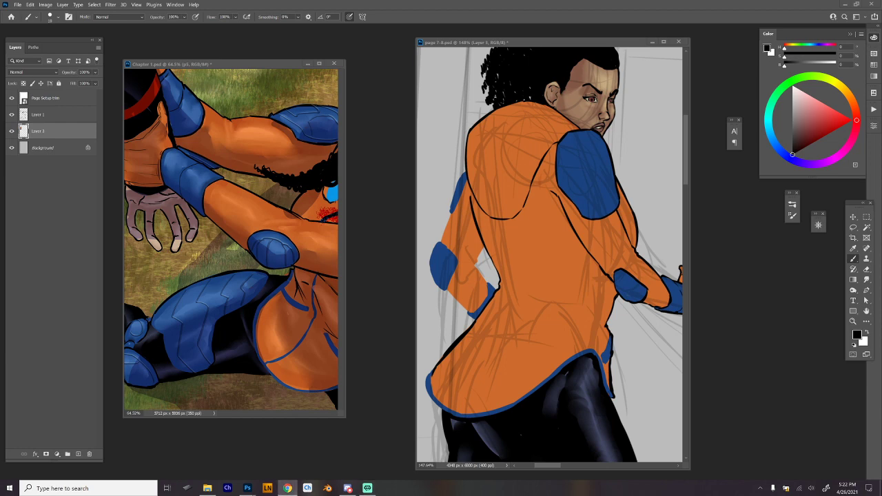
click(248, 488)
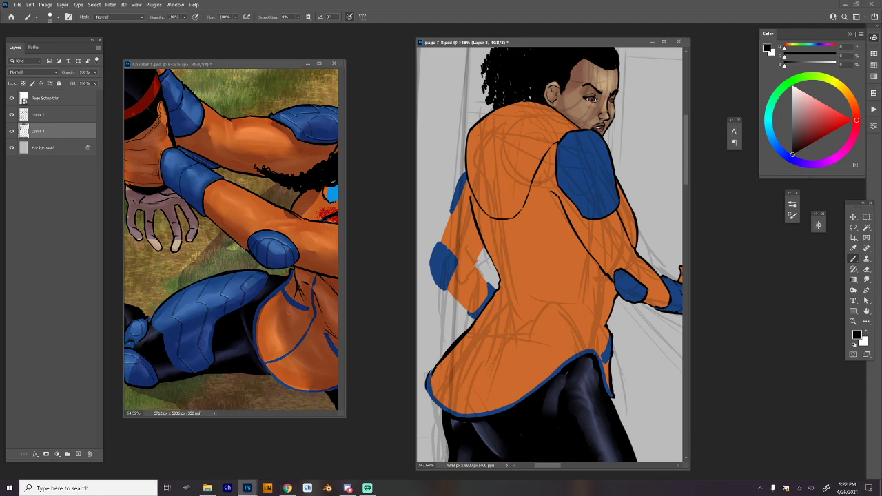
Outline the far arm's upper sleeve, shoulder pad and blue elbow pad in black, undoing the strokes that miss.
scroll(650, 311, down, 5)
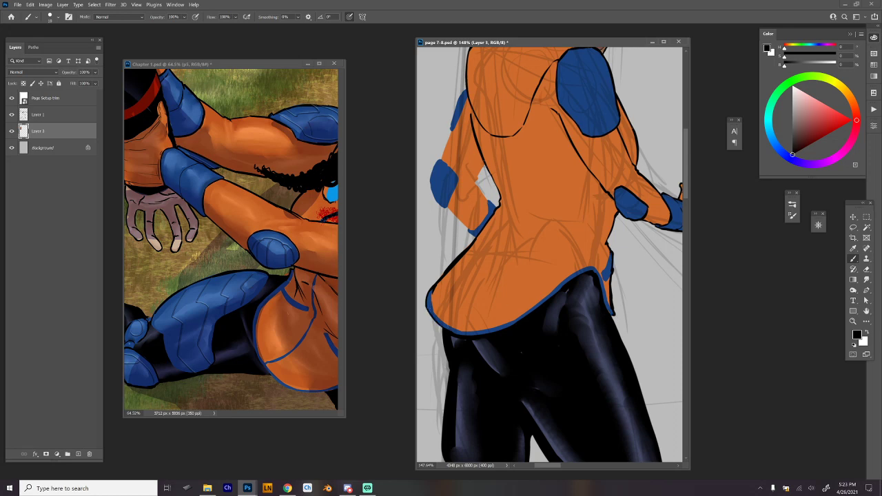
drag(484, 164, 475, 185)
drag(466, 95, 441, 160)
mouse_move(452, 124)
mouse_down()
mouse_move(450, 131)
mouse_move(462, 94)
mouse_move(450, 128)
mouse_move(459, 101)
mouse_up()
key(ctrl+z)
mouse_move(439, 160)
mouse_down()
mouse_move(457, 178)
mouse_move(449, 198)
mouse_move(459, 183)
mouse_move(449, 203)
mouse_up()
mouse_move(439, 160)
mouse_down()
mouse_move(432, 177)
mouse_move(439, 205)
mouse_move(449, 207)
mouse_up()
key(ctrl+z)
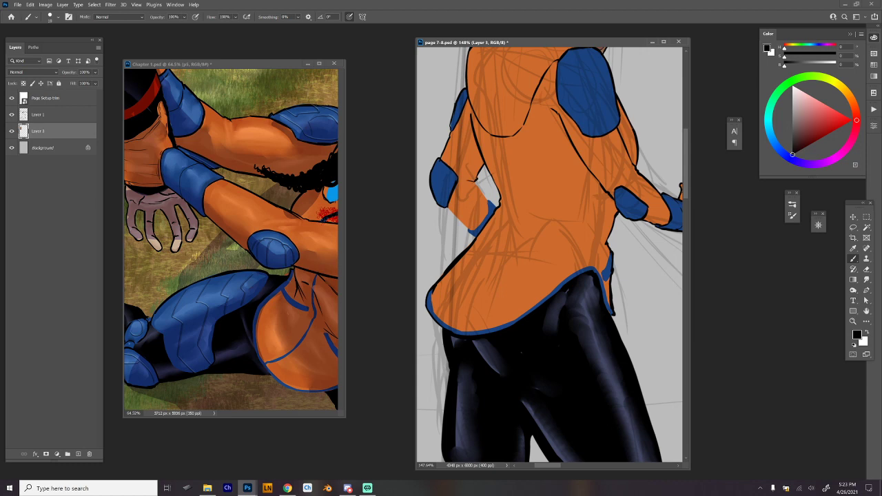
Ink the far arm's elbow creases and its forearm contour down to the blue cuff.
mouse_move(464, 172)
mouse_down()
mouse_move(498, 206)
mouse_move(472, 231)
mouse_move(475, 240)
mouse_move(468, 231)
mouse_move(486, 220)
mouse_up()
key(ctrl+z)
key(ctrl+z)
drag(448, 206, 479, 237)
Touch up the jacket tail's outer edge with its sampled orange and the Eraser.
alt+click(528, 298)
drag(435, 287, 432, 293)
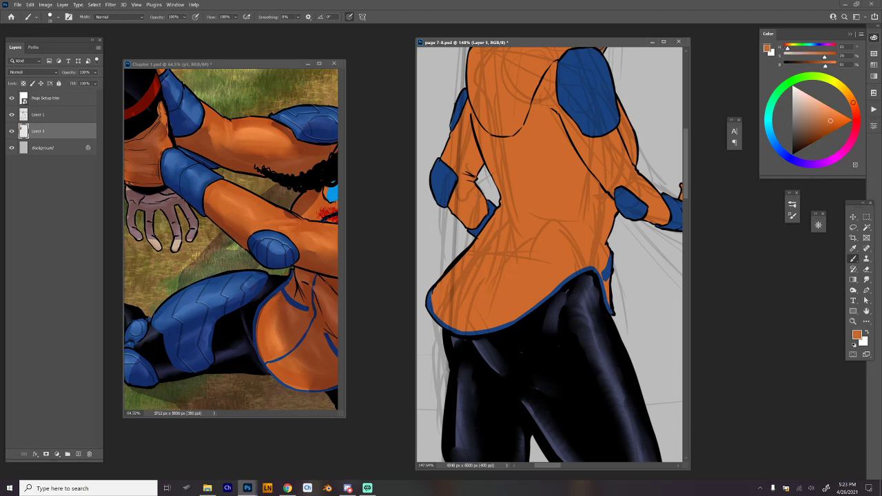
drag(454, 265, 479, 235)
key(d)
key(e)
drag(464, 250, 442, 276)
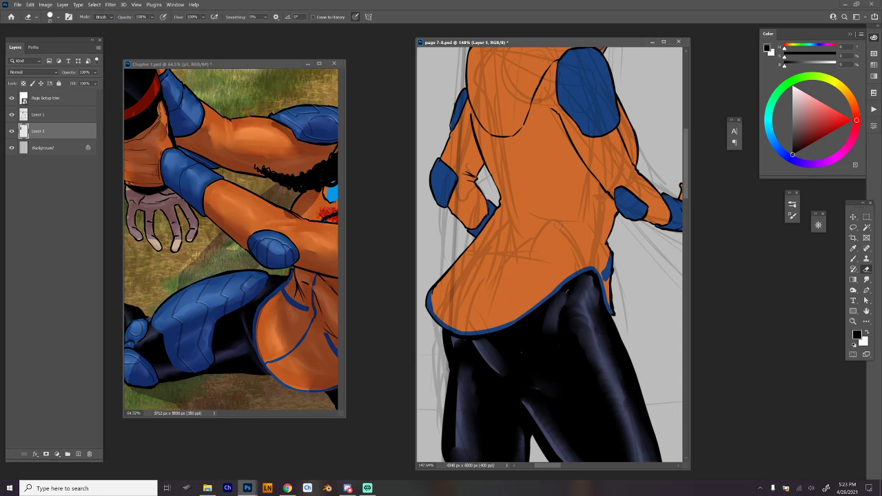
Ink black fold lines across the jacket's waist and short creases on its back.
key(b)
mouse_move(604, 351)
mouse_down()
mouse_move(604, 397)
mouse_move(582, 420)
mouse_move(595, 394)
mouse_up()
key(e)
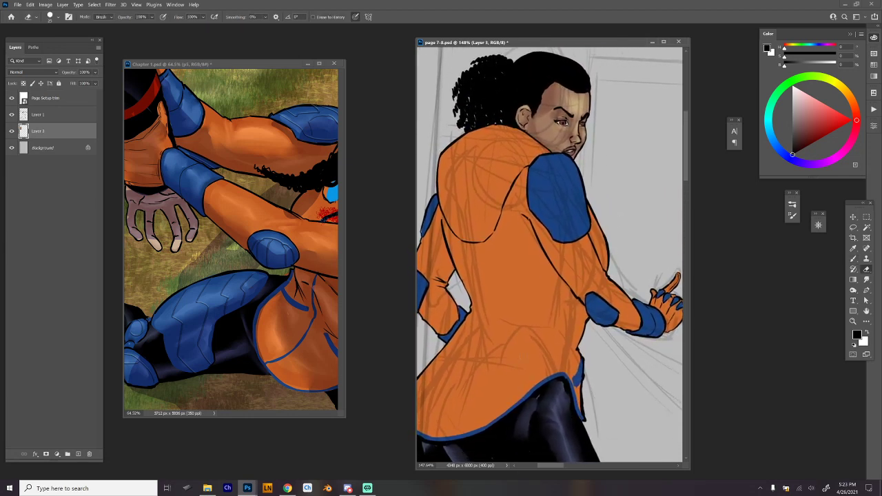
drag(529, 308, 554, 296)
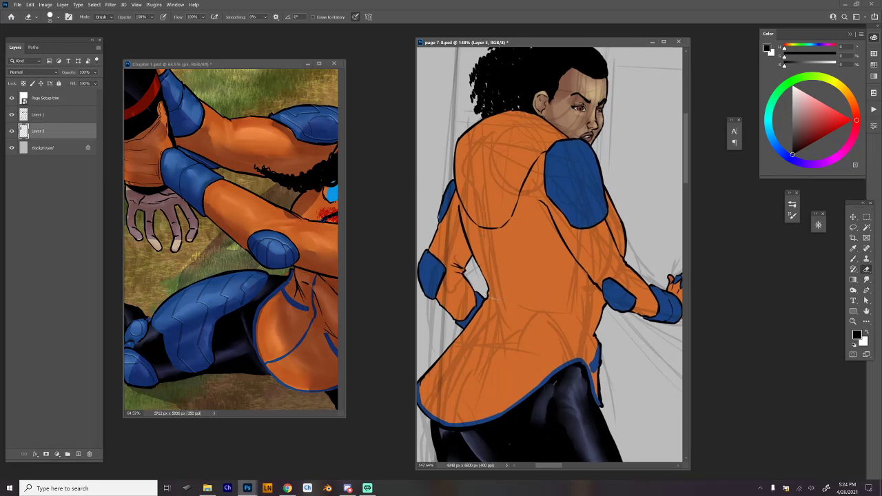
key(b)
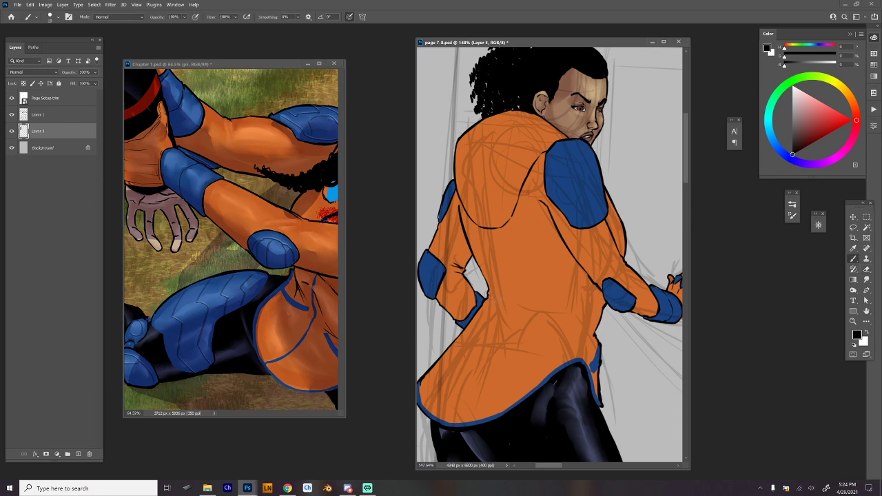
mouse_move(490, 297)
mouse_down()
mouse_move(549, 312)
mouse_move(508, 299)
mouse_move(534, 308)
mouse_up()
drag(489, 290, 543, 291)
drag(533, 210, 544, 221)
drag(549, 237, 539, 257)
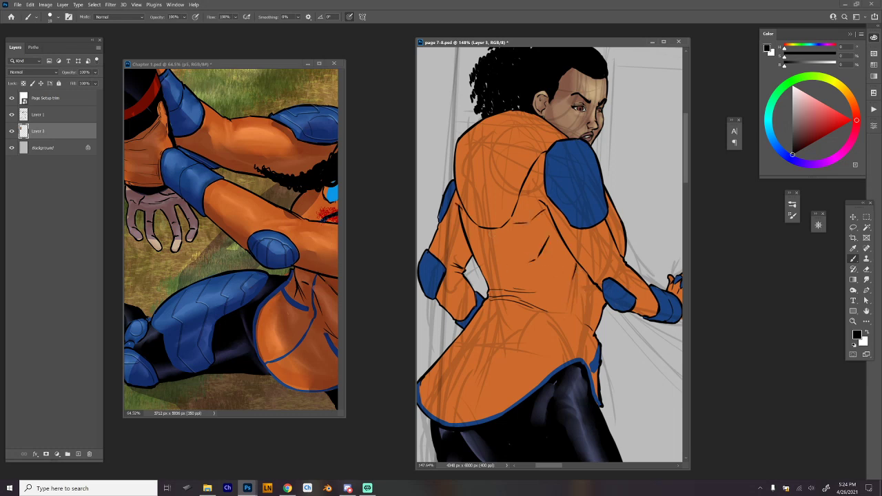
drag(502, 235, 493, 275)
Block in the second sketched figure's arm and torso outline with a thicker brush in the leggings' sampled dark blue-grey.
mouse_move(659, 345)
mouse_down()
mouse_move(644, 342)
mouse_move(632, 359)
mouse_move(598, 270)
mouse_move(635, 294)
mouse_move(563, 335)
mouse_up()
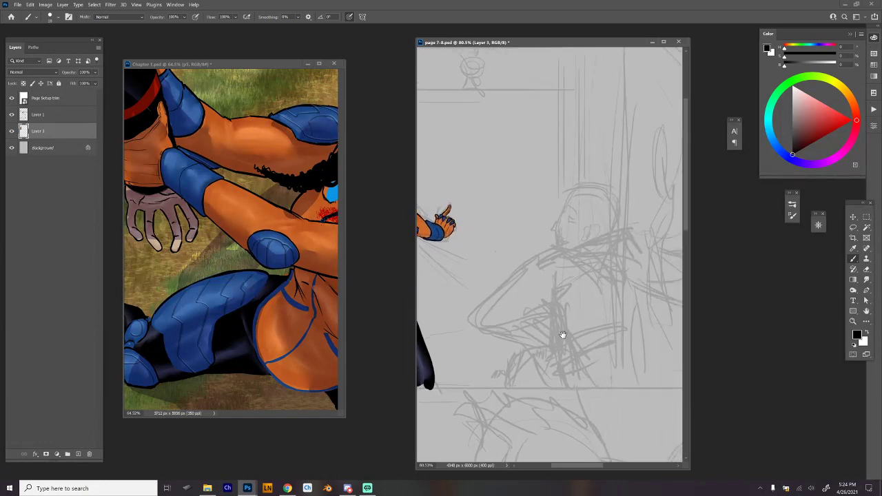
drag(470, 271, 604, 247)
drag(543, 277, 552, 280)
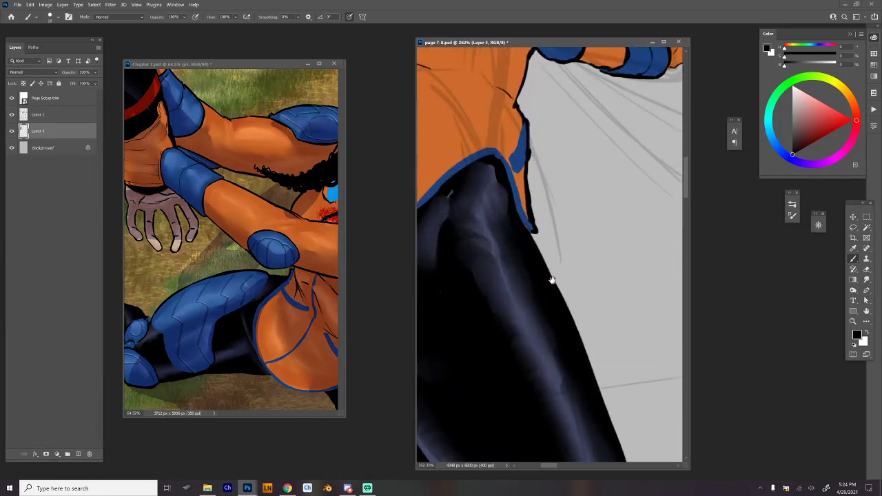
alt+click(488, 235)
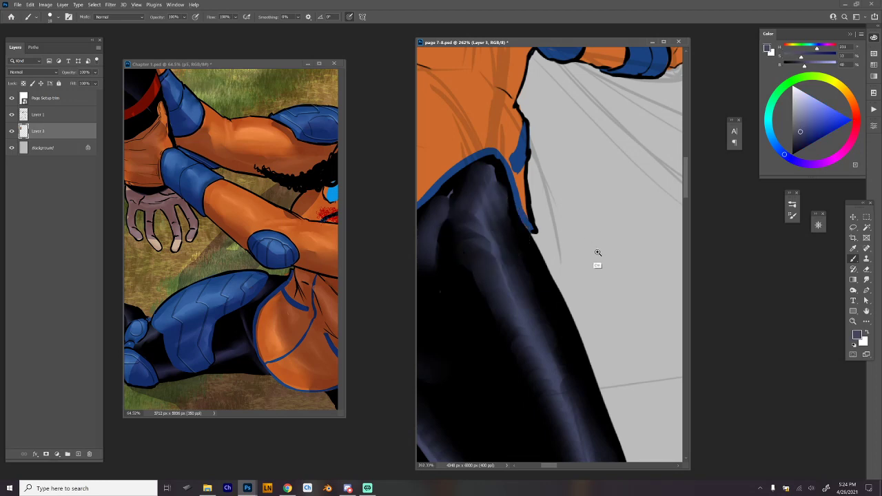
drag(598, 255, 562, 260)
mouse_move(627, 295)
mouse_down()
mouse_move(534, 312)
mouse_move(428, 313)
mouse_up()
drag(630, 295, 607, 296)
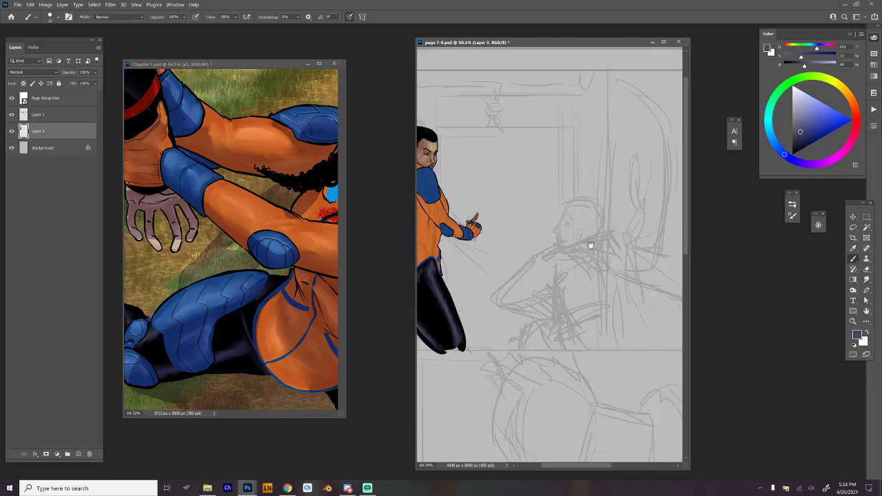
mouse_move(591, 246)
mouse_down()
mouse_move(610, 253)
mouse_move(595, 253)
mouse_up()
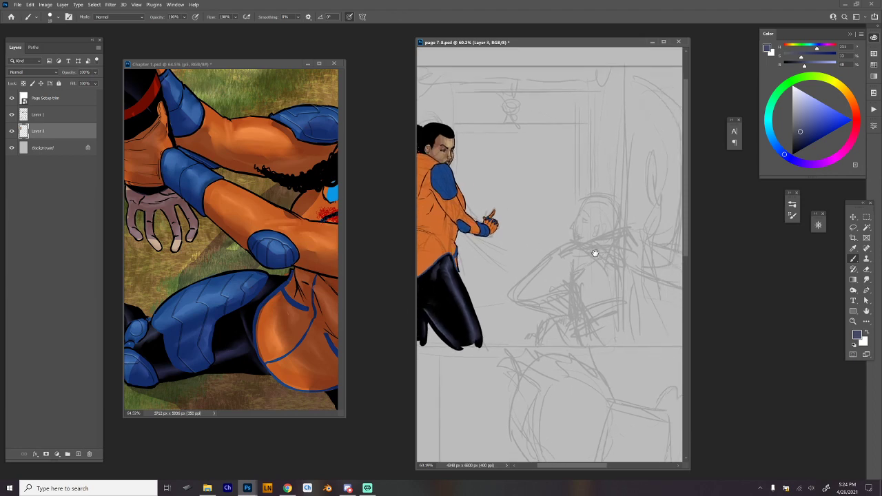
mouse_move(586, 244)
mouse_down()
mouse_move(511, 296)
mouse_move(519, 313)
mouse_move(565, 319)
mouse_up()
mouse_move(576, 288)
mouse_down()
mouse_move(527, 315)
mouse_move(559, 318)
mouse_move(568, 299)
mouse_move(586, 320)
mouse_move(573, 303)
mouse_move(584, 346)
mouse_up()
mouse_move(585, 244)
mouse_down()
mouse_move(620, 236)
mouse_move(631, 245)
mouse_up()
mouse_move(650, 278)
mouse_down()
mouse_move(599, 317)
mouse_move(628, 268)
mouse_up()
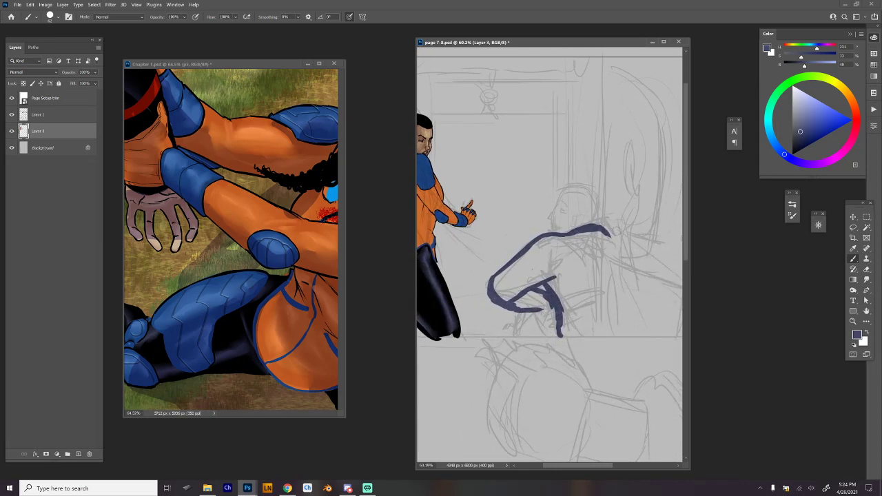
mouse_move(598, 233)
mouse_down()
mouse_move(610, 250)
mouse_move(614, 337)
mouse_move(561, 336)
mouse_up()
drag(618, 337, 558, 338)
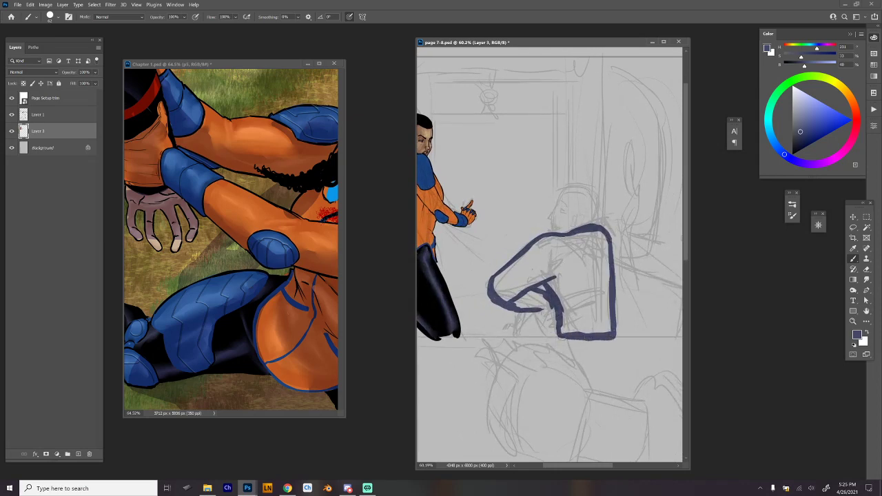
Show the character reference sheet with the man's three outfits over the Chapter 1 page.
drag(455, 343, 441, 245)
click(231, 64)
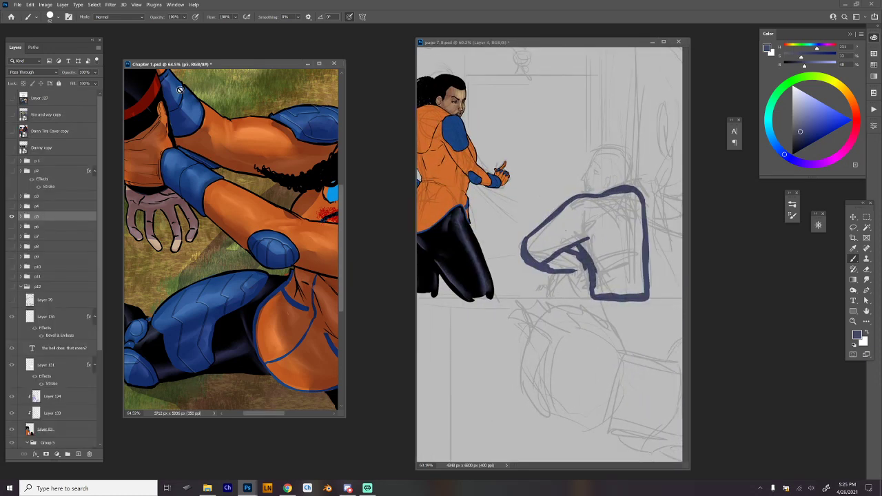
drag(301, 189, 282, 223)
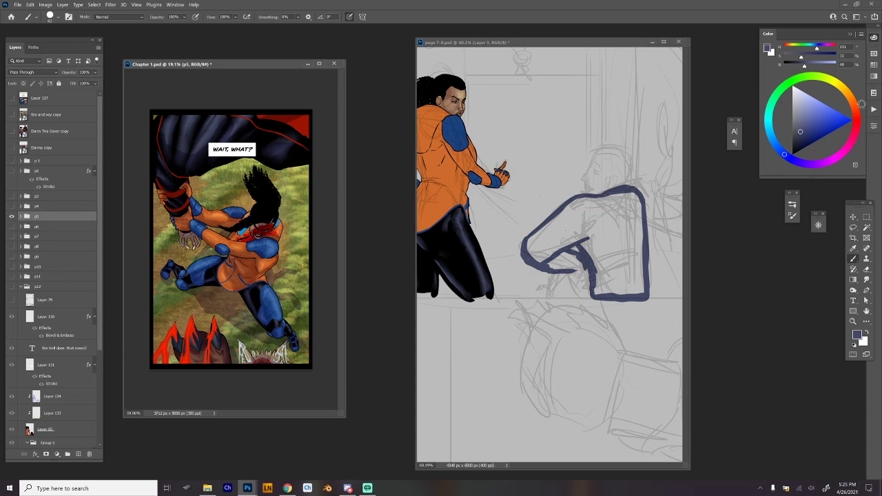
click(873, 109)
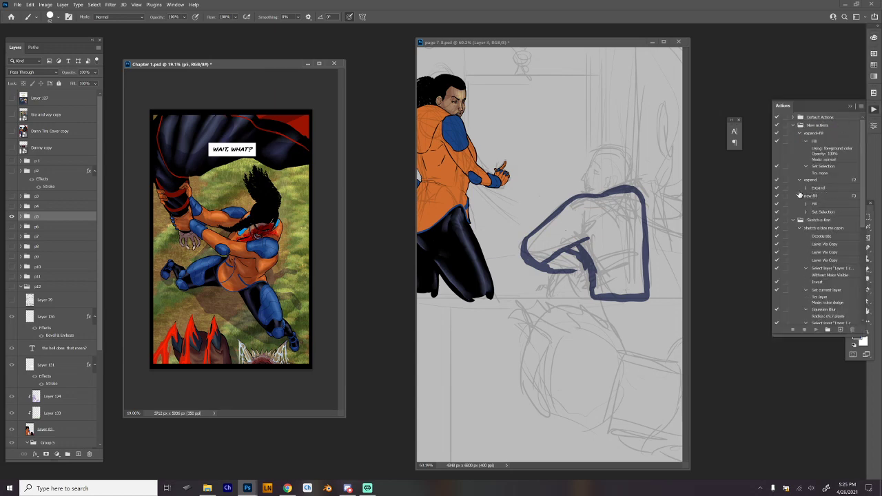
click(874, 109)
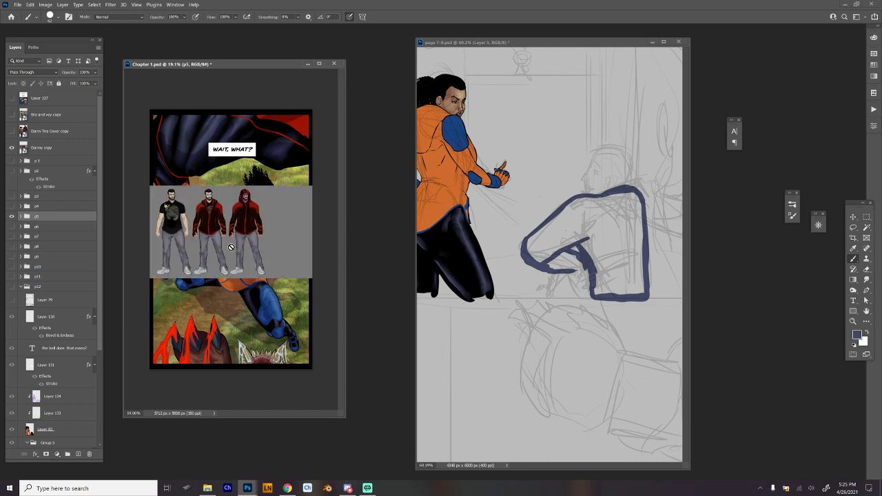
Block in the second figure's leg beneath the forearm with the grey sampled from the reference trousers.
alt+click(256, 246)
click(609, 231)
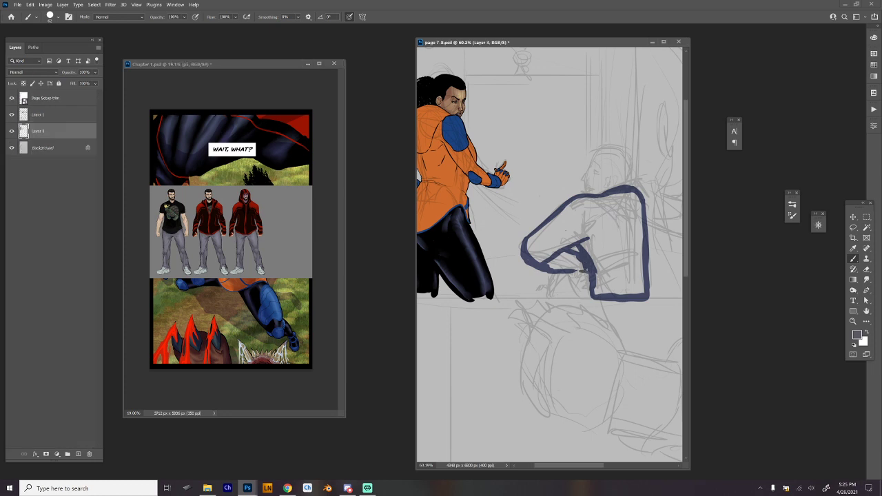
mouse_move(587, 270)
mouse_down()
mouse_move(590, 298)
mouse_move(584, 269)
mouse_move(552, 272)
mouse_move(546, 292)
mouse_move(552, 275)
mouse_move(588, 276)
mouse_up()
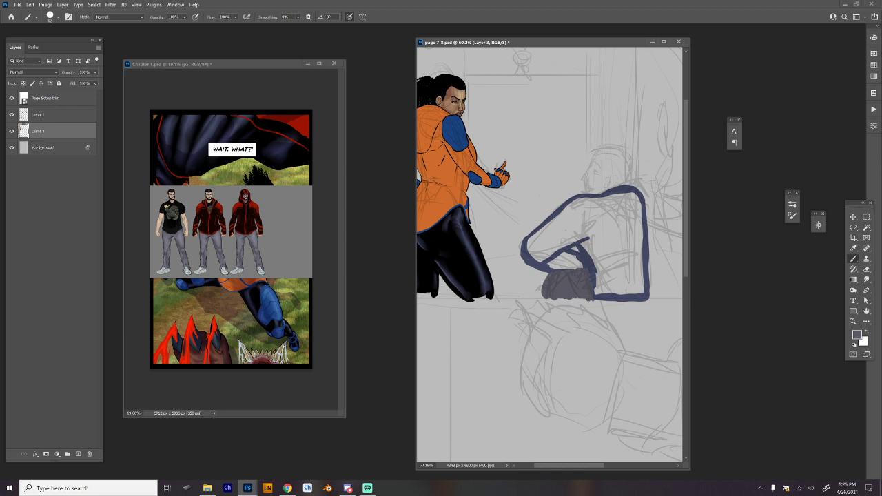
Fill the second figure's arm and torso with the dark blue-grey sampled from the outline.
alt+click(588, 263)
mouse_move(550, 261)
mouse_down()
mouse_move(587, 260)
mouse_move(564, 254)
mouse_move(597, 248)
mouse_move(650, 290)
mouse_move(549, 264)
mouse_move(577, 251)
mouse_up()
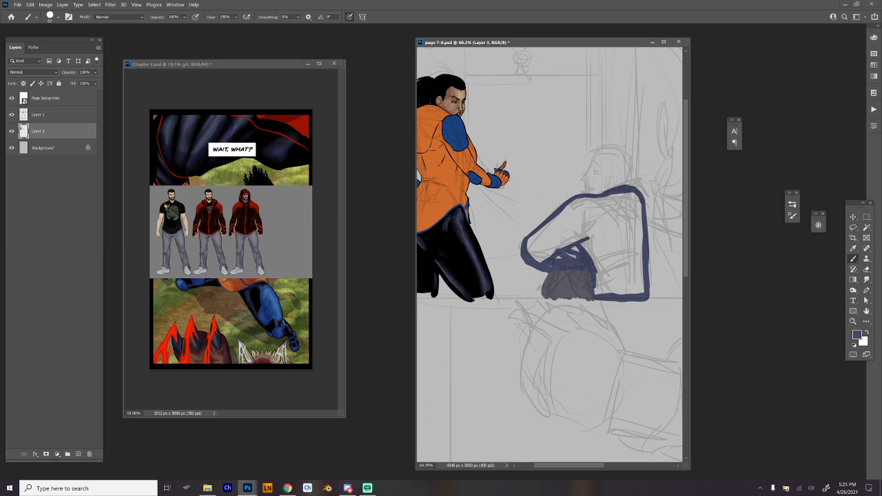
mouse_move(525, 262)
mouse_down()
mouse_move(577, 252)
mouse_move(585, 218)
mouse_move(599, 225)
mouse_up()
drag(535, 234, 572, 203)
mouse_move(526, 249)
mouse_down()
mouse_move(556, 220)
mouse_move(584, 215)
mouse_up()
drag(570, 238, 587, 216)
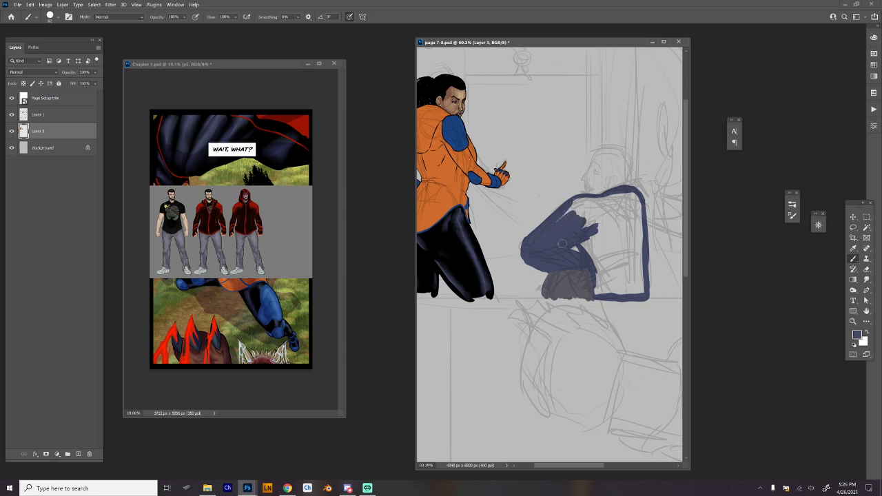
drag(563, 243, 635, 195)
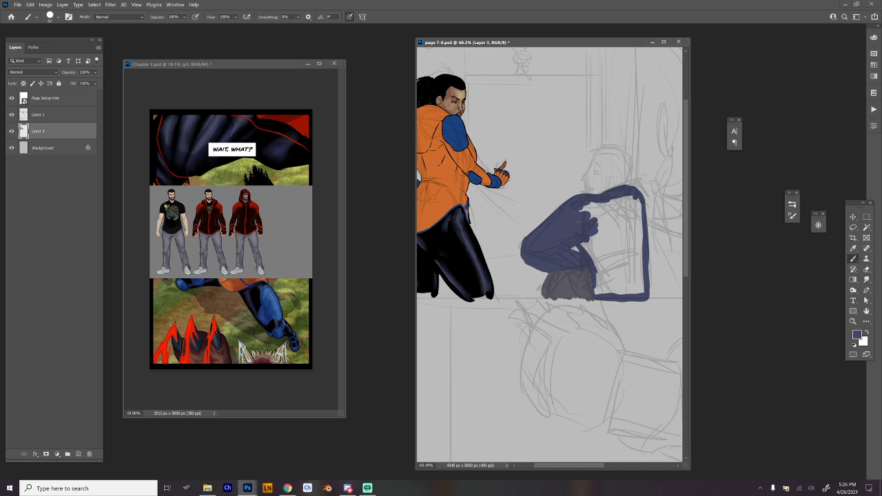
mouse_move(583, 243)
mouse_down()
mouse_move(600, 270)
mouse_move(598, 294)
mouse_up()
mouse_move(635, 199)
mouse_down()
mouse_move(641, 291)
mouse_move(637, 204)
mouse_move(628, 197)
mouse_move(578, 220)
mouse_move(592, 202)
mouse_move(607, 228)
mouse_move(617, 195)
mouse_move(638, 231)
mouse_move(604, 273)
mouse_move(610, 219)
mouse_move(602, 248)
mouse_move(615, 272)
mouse_move(631, 220)
mouse_move(636, 259)
mouse_move(628, 293)
mouse_up()
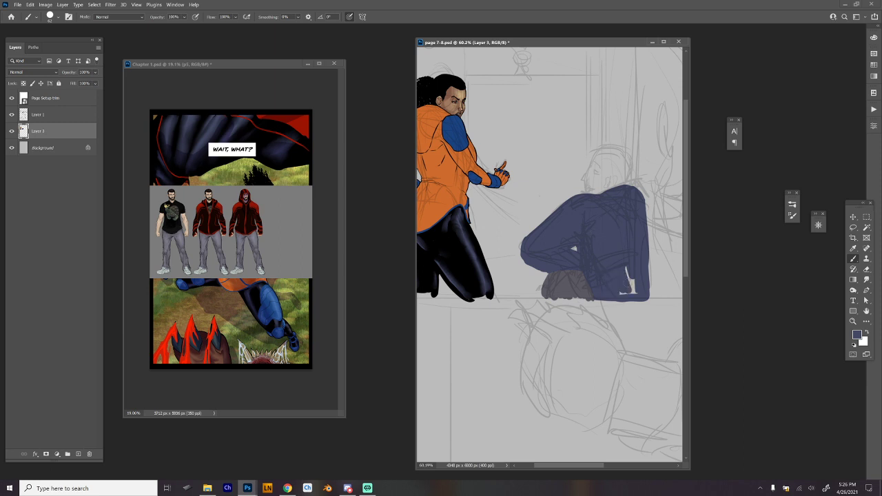
Examine the red hooded jacket on the reference sheet, and show page group p3 in Chapter 1 to sample the man's skin tone.
click(210, 207)
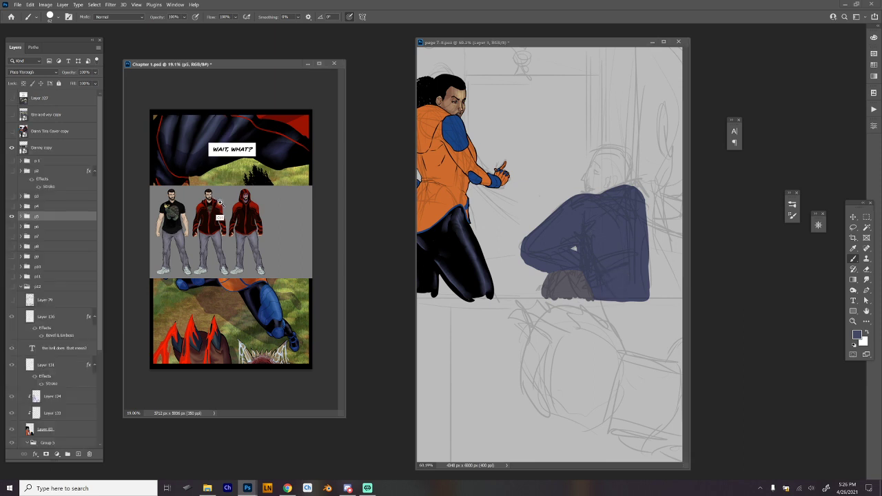
scroll(221, 206, up, 3)
scroll(222, 208, up, 6)
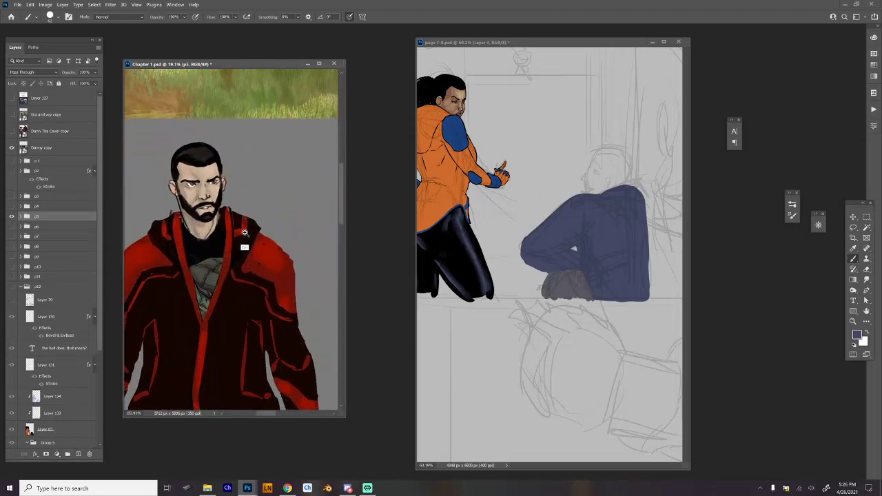
scroll(225, 212, down, 5)
scroll(225, 212, down, 3)
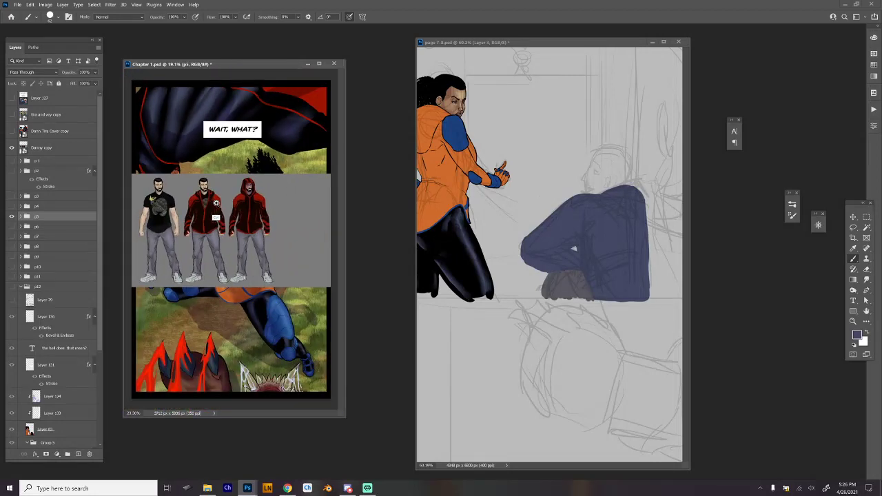
scroll(216, 202, up, 2)
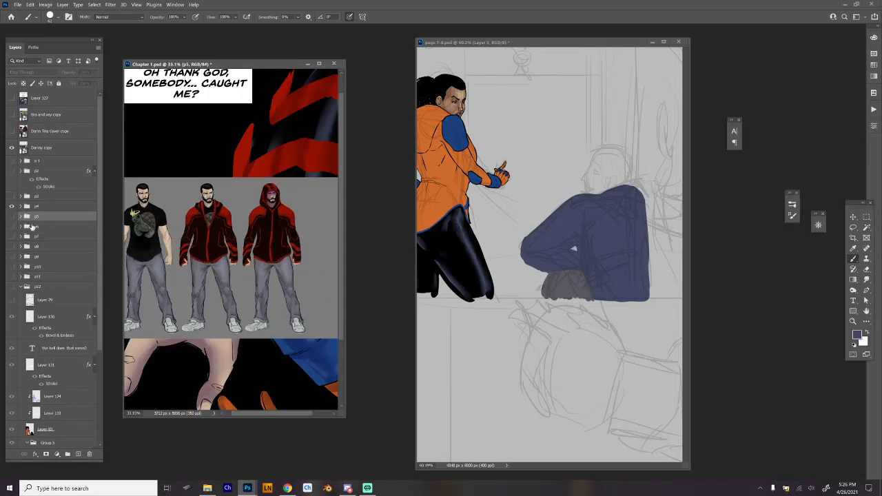
click(11, 207)
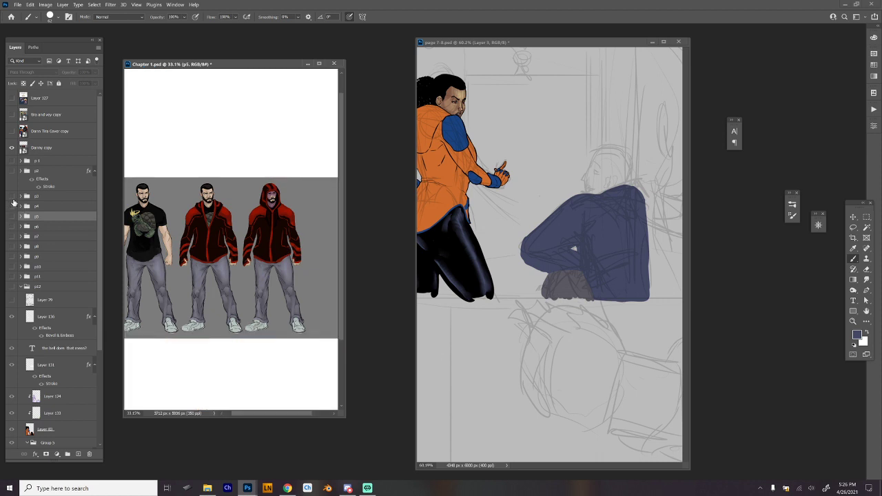
click(11, 198)
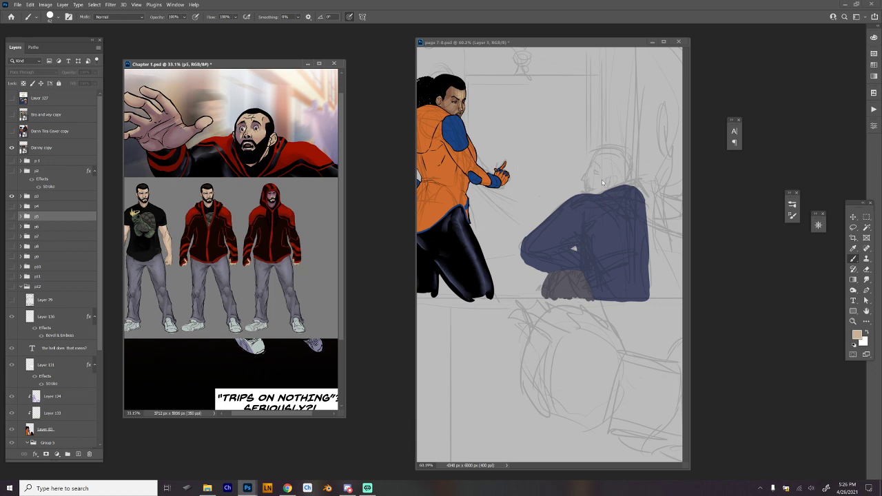
Add a new layer directly above the Background and block in the second figure's head with the sampled skin tone.
click(628, 196)
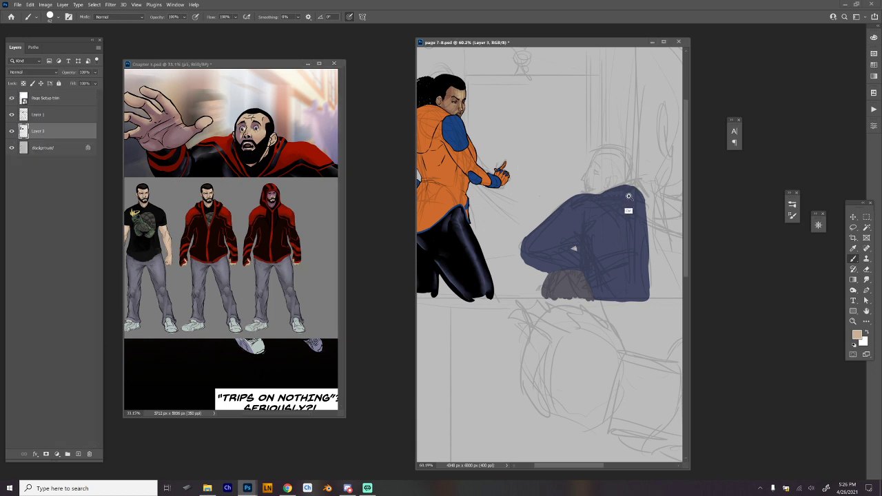
drag(631, 145, 667, 146)
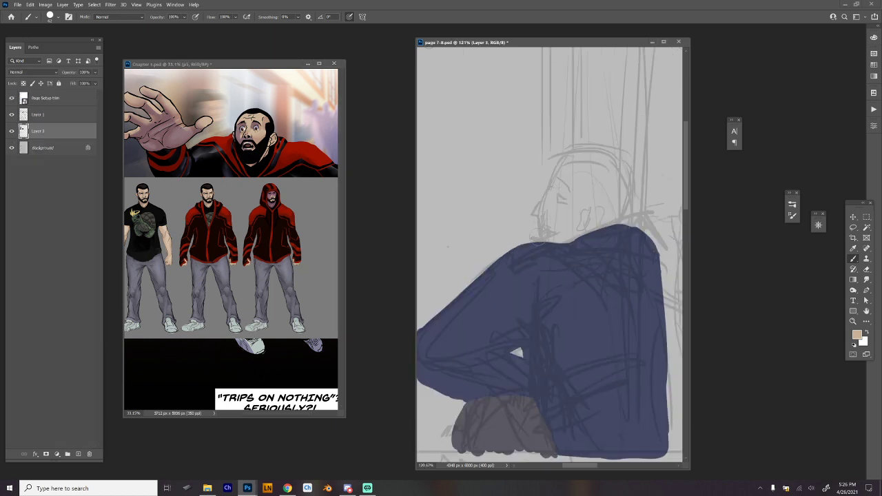
click(59, 150)
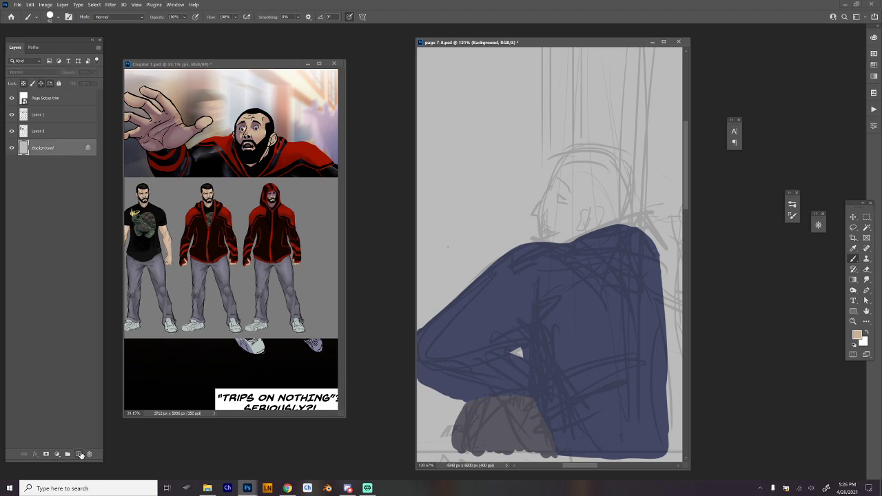
click(79, 455)
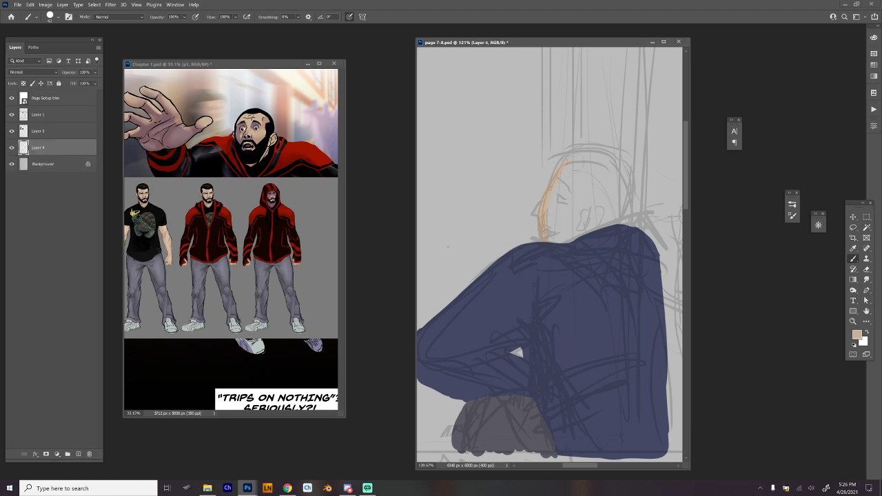
mouse_move(576, 183)
mouse_down()
mouse_move(559, 246)
mouse_move(567, 241)
mouse_up()
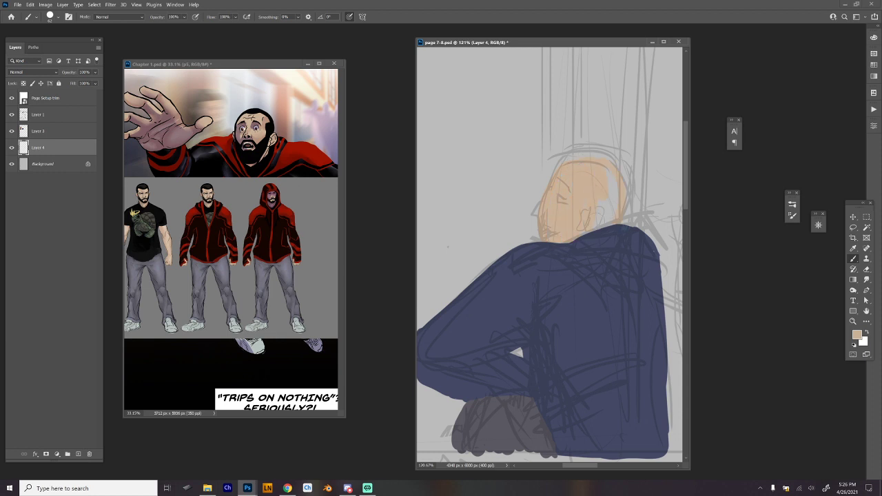
drag(599, 204, 616, 206)
scroll(620, 295, down, 5)
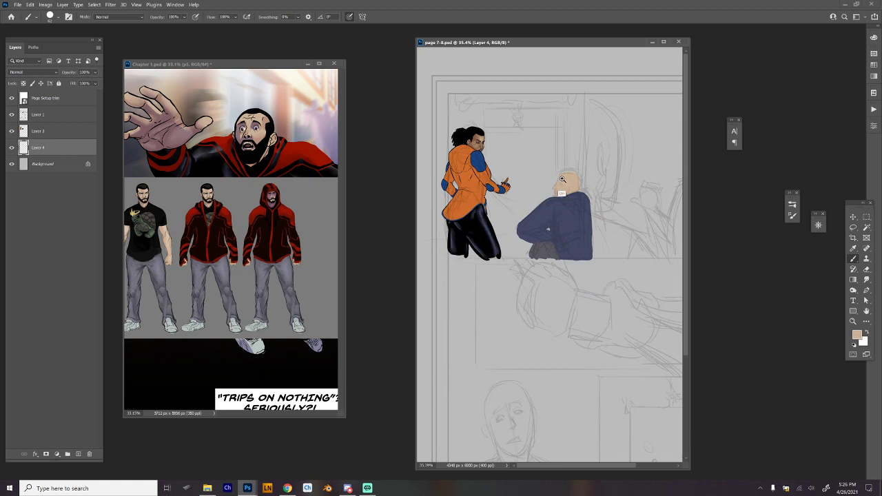
scroll(586, 216, up, 5)
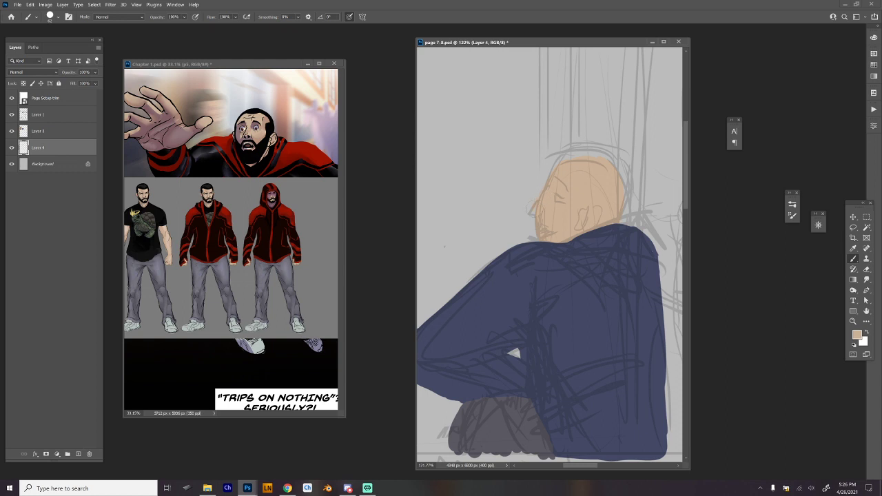
Select the blue jacket shape with the Magic Wand and brush black along the upper arm's outer edge and down the torso's near side.
scroll(604, 230, down, 3)
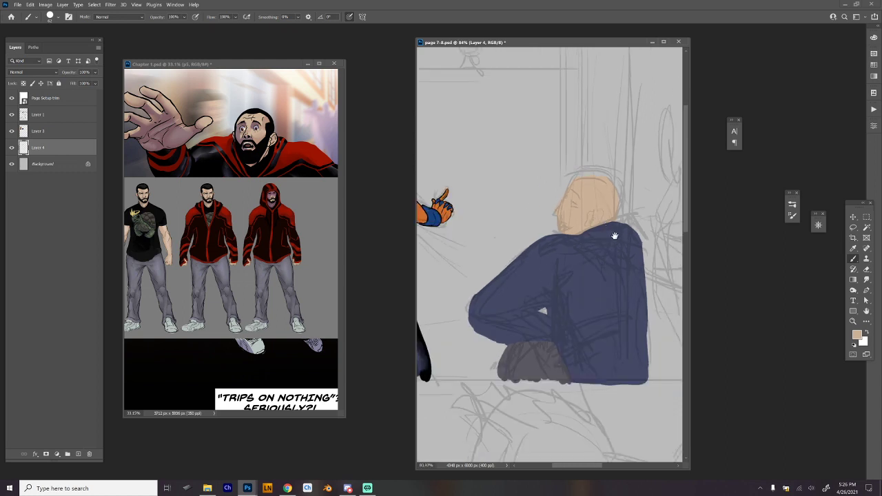
drag(614, 236, 613, 201)
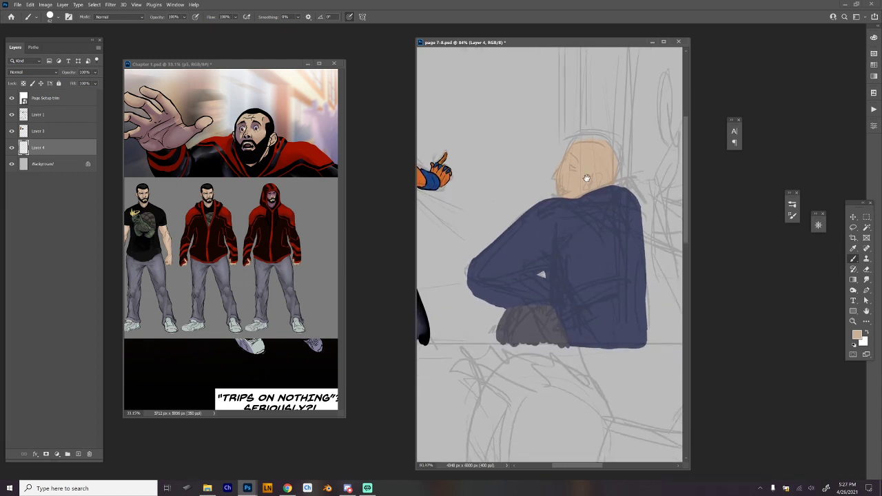
click(66, 131)
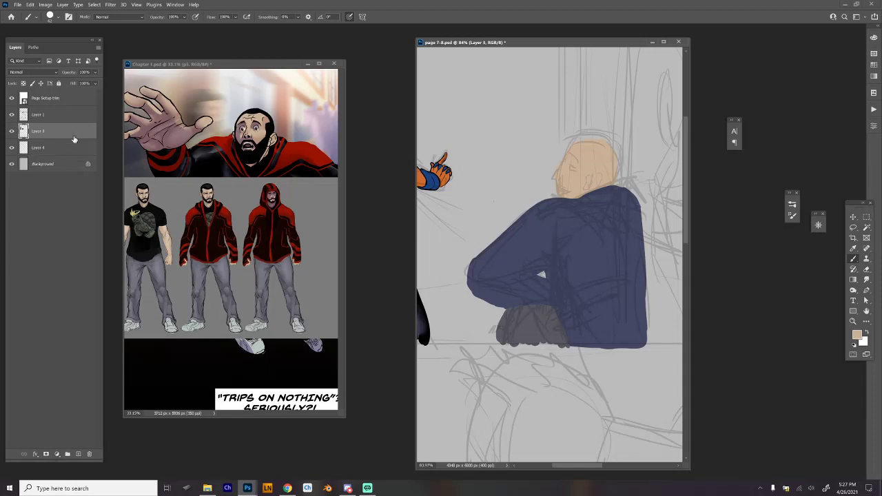
key(w)
click(590, 259)
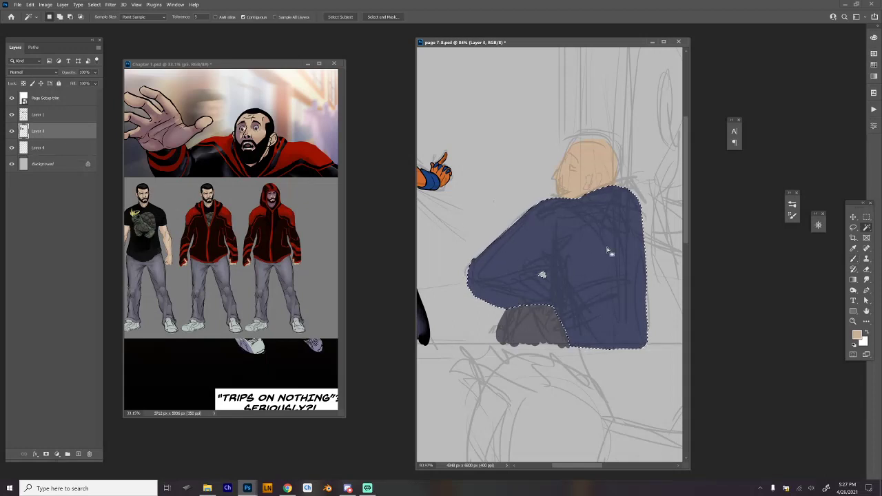
key(b)
key(d)
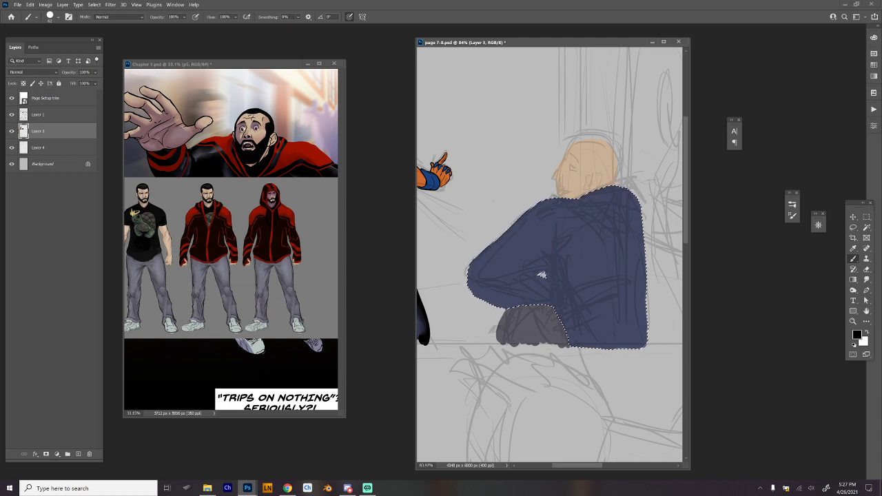
drag(550, 202, 469, 278)
drag(511, 231, 469, 277)
drag(544, 209, 563, 287)
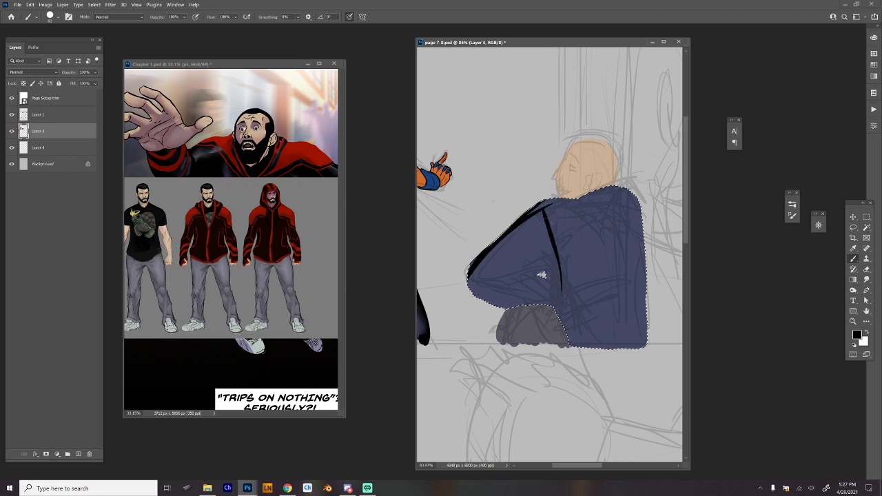
drag(553, 243, 593, 336)
mouse_move(545, 215)
mouse_down()
mouse_move(549, 273)
mouse_move(572, 331)
mouse_up()
Fill the jacket's upper arm, elbow and forearm with black, leaving thin blue slivers as fold highlights.
mouse_move(499, 257)
mouse_down()
mouse_move(548, 265)
mouse_move(465, 281)
mouse_up()
drag(541, 264, 517, 268)
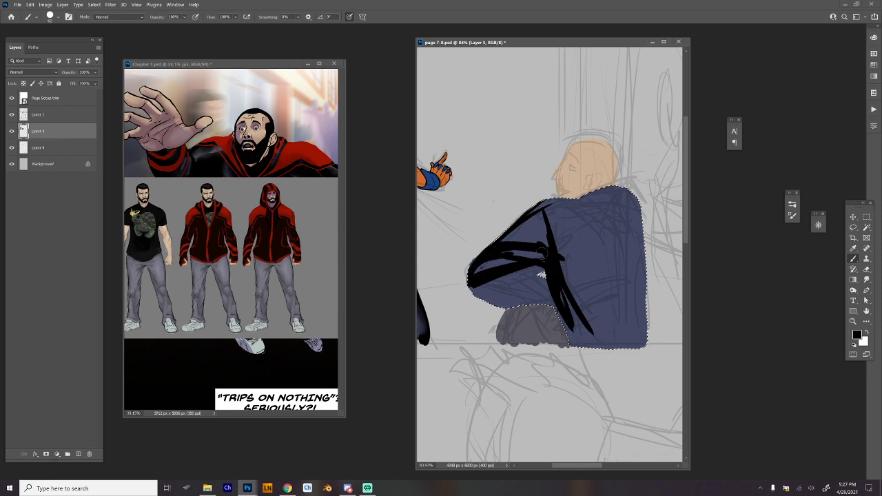
drag(549, 258, 486, 264)
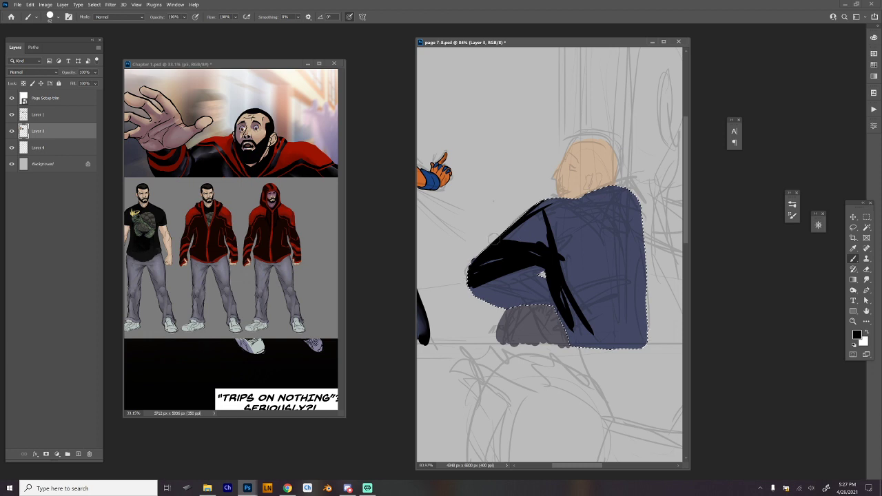
mouse_move(518, 230)
mouse_down()
mouse_move(568, 254)
mouse_move(509, 236)
mouse_up()
drag(543, 211, 553, 239)
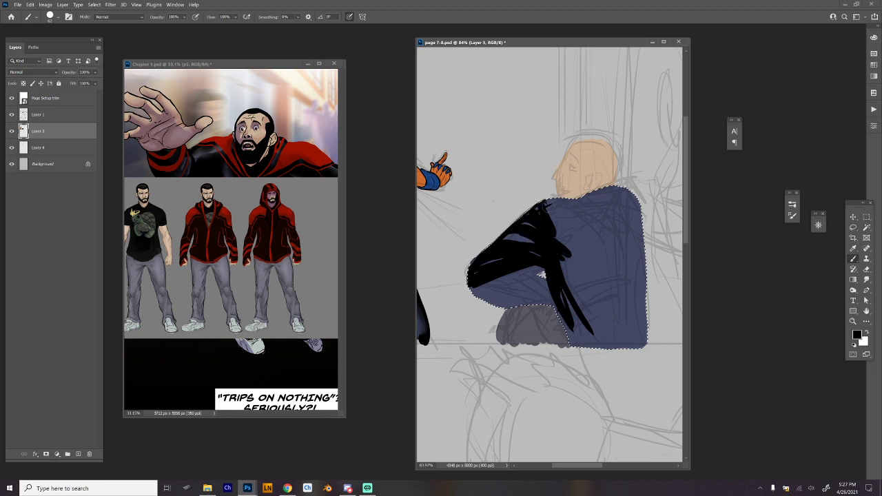
mouse_move(530, 272)
mouse_down()
mouse_move(472, 287)
mouse_move(482, 289)
mouse_move(469, 299)
mouse_up()
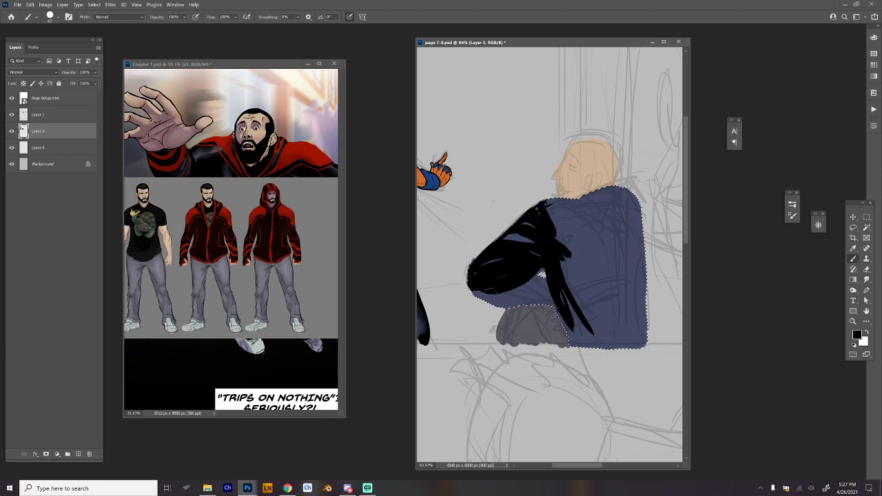
mouse_move(526, 289)
mouse_down()
mouse_move(476, 306)
mouse_move(550, 290)
mouse_move(484, 295)
mouse_up()
Fill the jacket's torso, shoulders and back with black down to the hem, leaving narrow blue slivers along the folds.
mouse_move(547, 260)
mouse_down()
mouse_move(557, 303)
mouse_move(551, 296)
mouse_move(557, 291)
mouse_move(590, 360)
mouse_up()
mouse_move(555, 282)
mouse_down()
mouse_move(578, 329)
mouse_move(607, 353)
mouse_up()
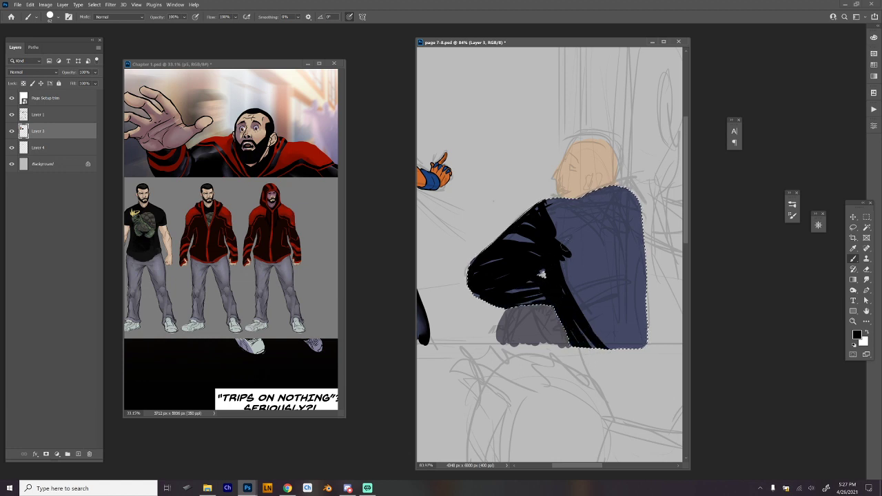
drag(559, 244, 621, 349)
mouse_move(568, 262)
mouse_down()
mouse_move(609, 354)
mouse_move(573, 296)
mouse_up()
mouse_move(549, 200)
mouse_down()
mouse_move(576, 205)
mouse_move(630, 289)
mouse_up()
mouse_move(556, 228)
mouse_down()
mouse_move(587, 273)
mouse_move(641, 303)
mouse_up()
drag(542, 205, 598, 245)
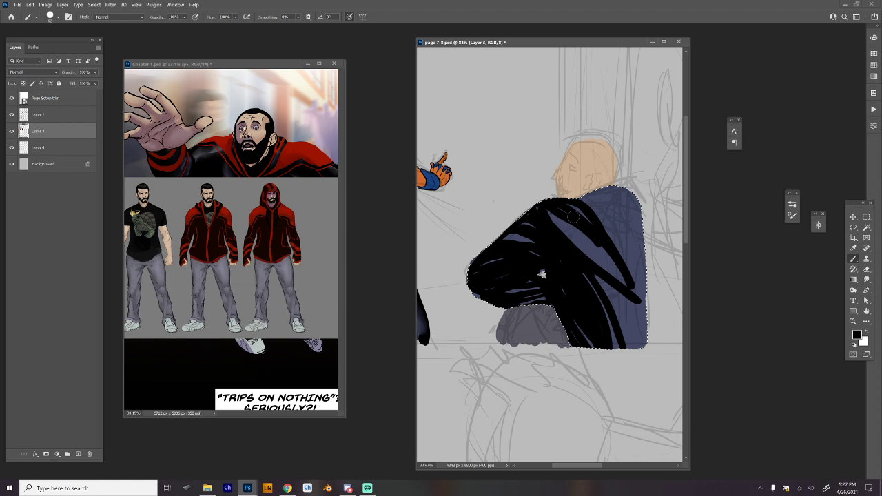
drag(573, 217, 637, 303)
mouse_move(607, 180)
mouse_down()
mouse_move(631, 198)
mouse_move(600, 191)
mouse_move(625, 236)
mouse_up()
mouse_move(620, 198)
mouse_down()
mouse_move(641, 259)
mouse_move(635, 209)
mouse_move(629, 344)
mouse_up()
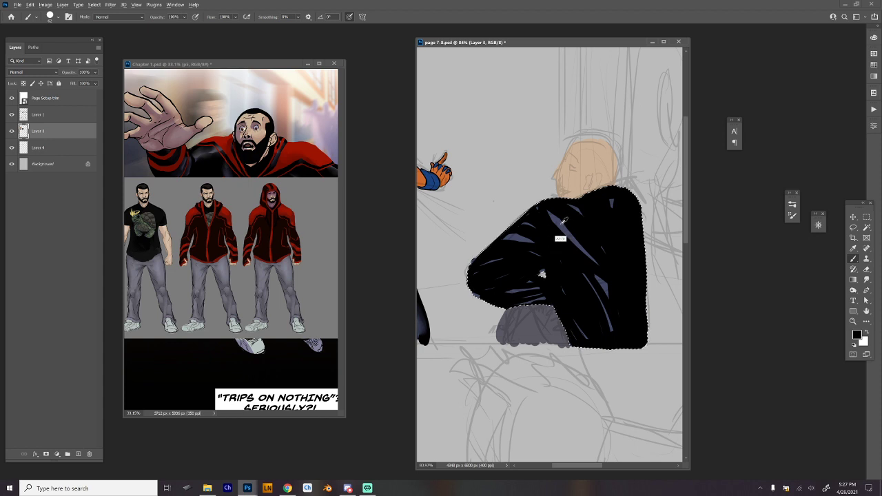
Sample the fold highlight blue and paint more highlight strokes across the jacket's upper back, torso and sleeve.
alt+click(562, 223)
mouse_move(588, 205)
mouse_down()
mouse_move(625, 237)
mouse_move(640, 233)
mouse_up()
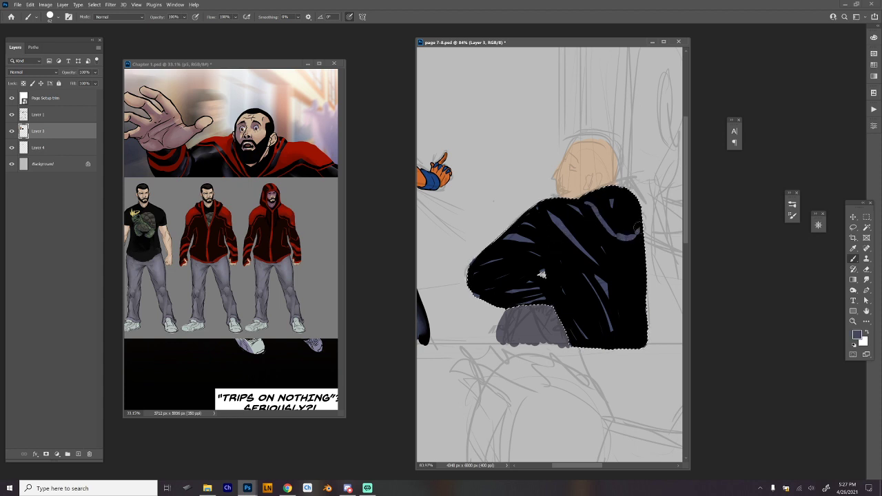
mouse_move(607, 283)
mouse_down()
mouse_move(636, 324)
mouse_move(603, 245)
mouse_up()
mouse_move(486, 257)
mouse_down()
mouse_move(519, 253)
mouse_move(529, 255)
mouse_move(491, 262)
mouse_move(538, 255)
mouse_up()
drag(482, 282, 535, 270)
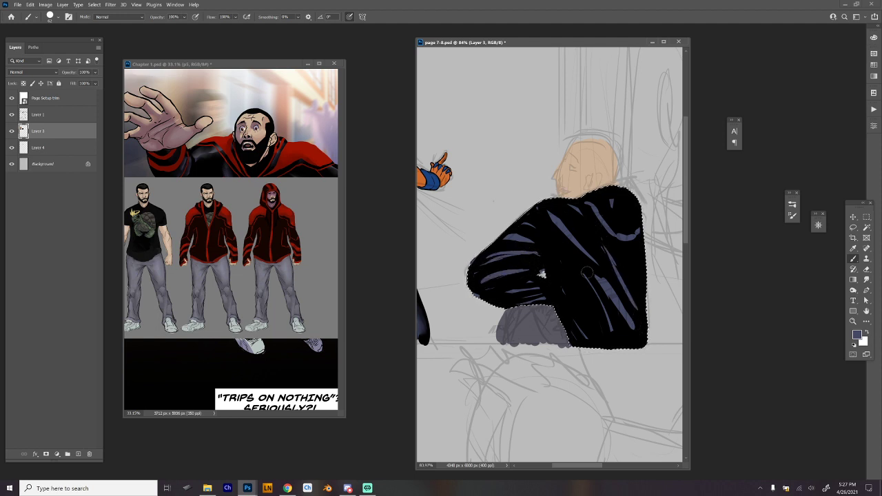
Smudge the long diagonal highlight below the shoulder into the black and slightly enlarge the smudge brush.
key(r)
right_click(587, 209)
key(Escape)
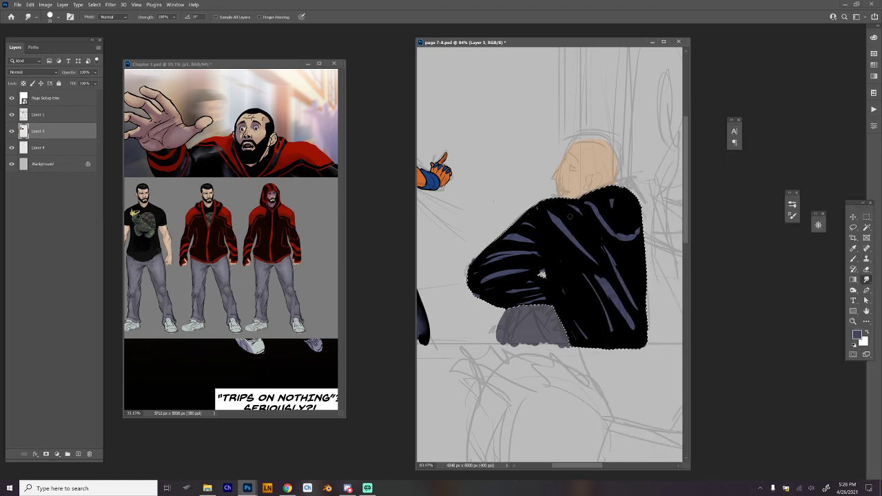
mouse_move(577, 225)
mouse_down()
mouse_move(617, 264)
mouse_move(591, 243)
mouse_move(598, 250)
mouse_up()
drag(515, 188, 536, 202)
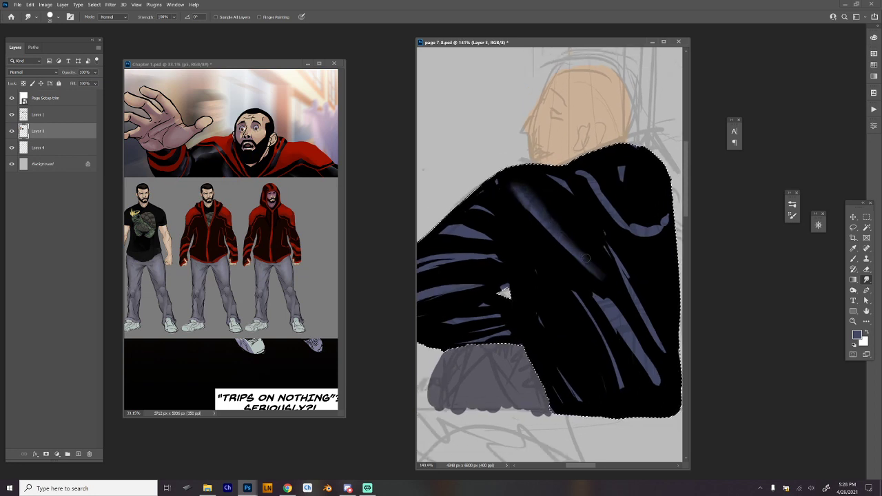
right_click(567, 235)
drag(611, 172, 614, 172)
click(521, 204)
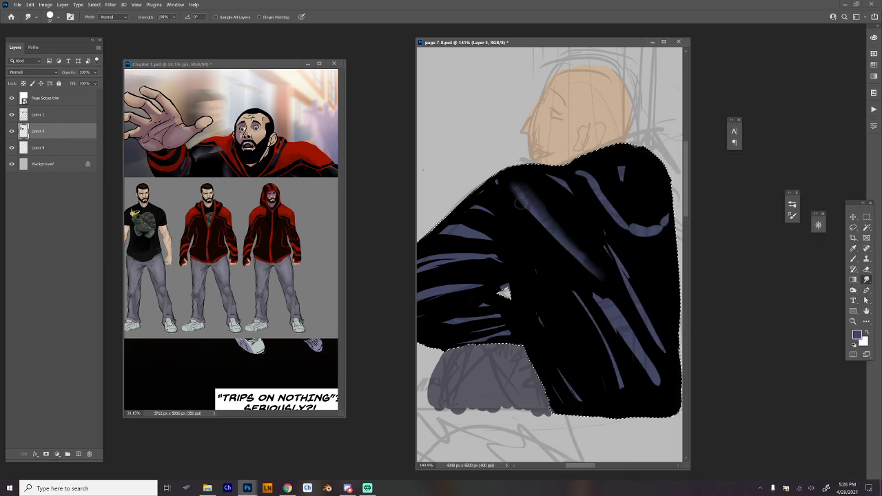
Smudge the highlights on the jacket's torso, lower back and curved upper-back fold into soft gradients.
mouse_move(521, 203)
mouse_down()
mouse_move(626, 324)
mouse_move(613, 326)
mouse_move(661, 386)
mouse_up()
mouse_move(610, 251)
mouse_down()
mouse_move(642, 297)
mouse_move(591, 218)
mouse_up()
mouse_move(574, 292)
mouse_down()
mouse_move(628, 386)
mouse_move(577, 270)
mouse_move(630, 388)
mouse_move(563, 269)
mouse_up()
drag(538, 314, 539, 324)
drag(559, 371, 577, 399)
drag(534, 271, 538, 282)
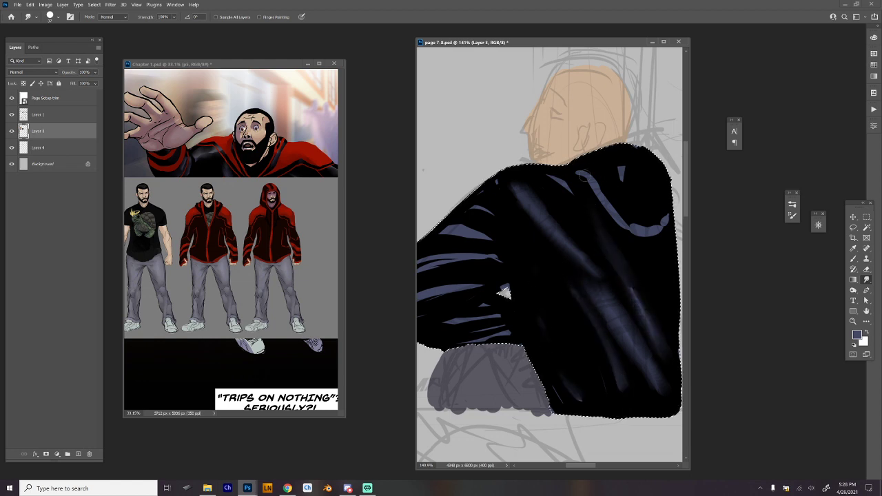
mouse_move(577, 171)
mouse_down()
mouse_move(604, 185)
mouse_move(627, 227)
mouse_up()
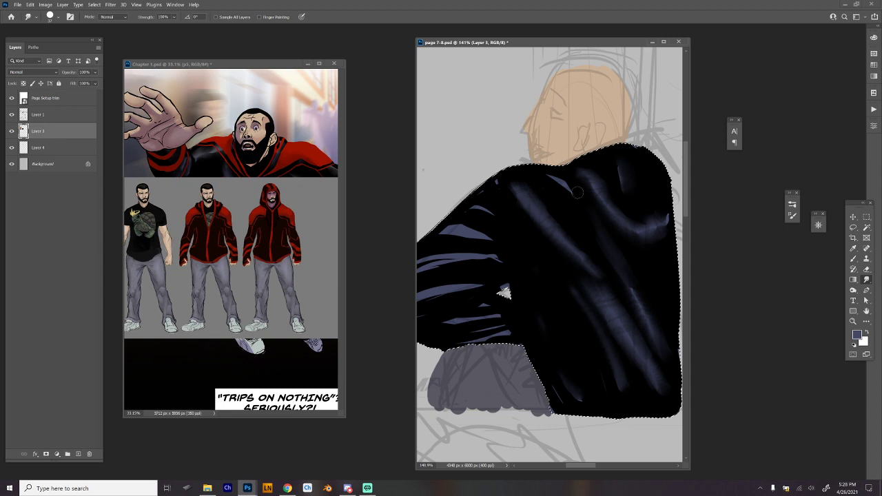
Paint black over the leftover blue slivers along the elbow's outer edge.
drag(515, 228, 552, 229)
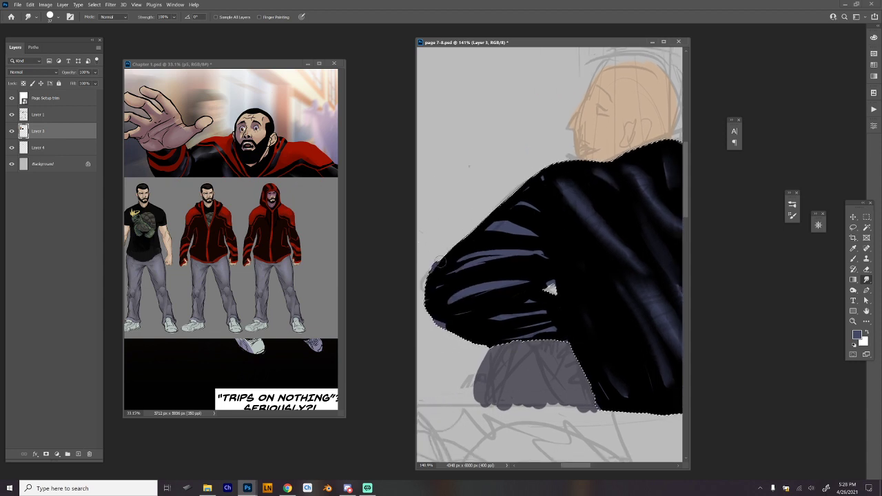
key(b)
key(d)
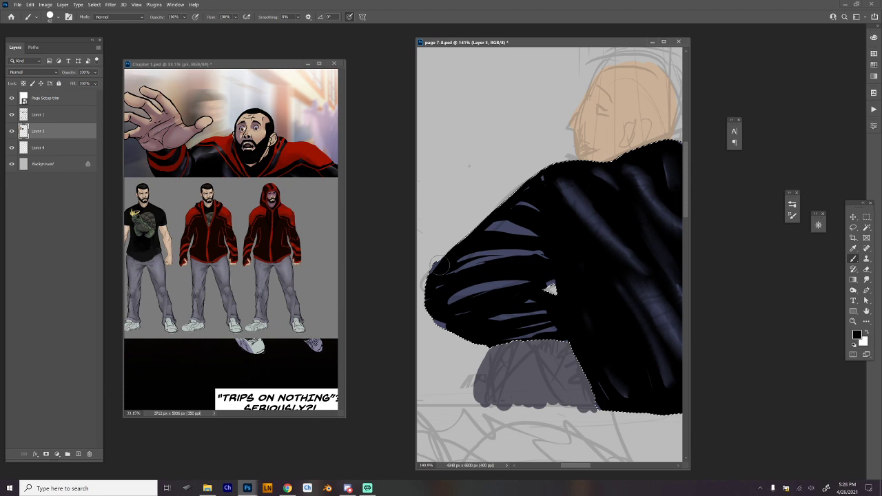
drag(440, 265, 441, 325)
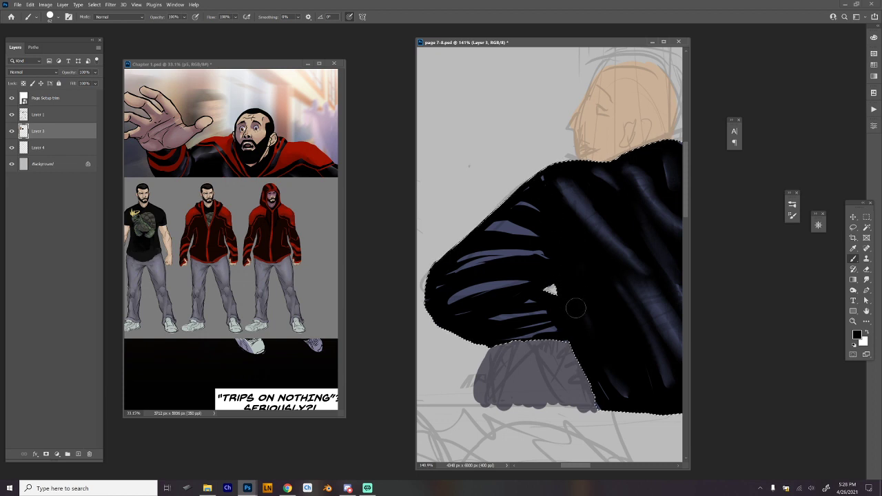
Pick the Hard Round 19 smudge preset and blend the highlights on the upper arm and forearm into the black.
right_click(533, 239)
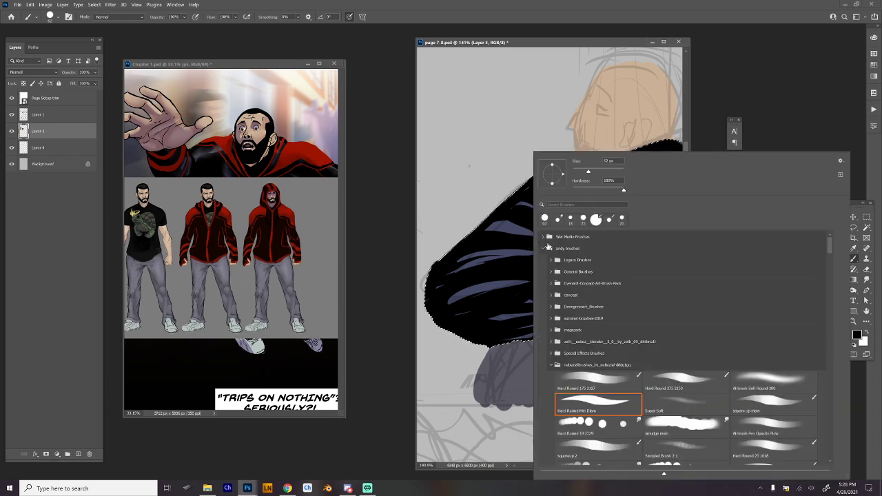
click(591, 429)
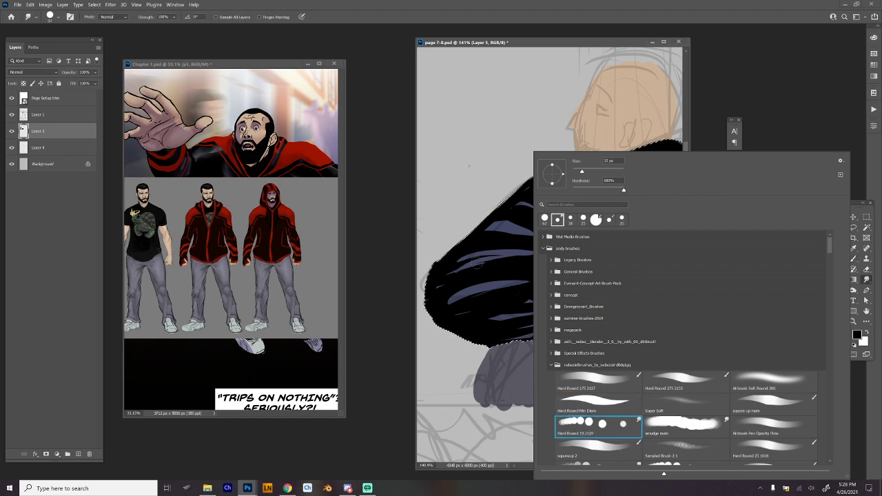
mouse_move(478, 264)
mouse_down()
mouse_move(437, 277)
mouse_move(551, 259)
mouse_move(535, 241)
mouse_move(492, 232)
mouse_move(536, 239)
mouse_move(524, 222)
mouse_move(496, 220)
mouse_move(547, 211)
mouse_move(525, 200)
mouse_move(548, 211)
mouse_move(547, 189)
mouse_move(442, 299)
mouse_move(523, 272)
mouse_move(469, 285)
mouse_move(532, 280)
mouse_move(458, 299)
mouse_up()
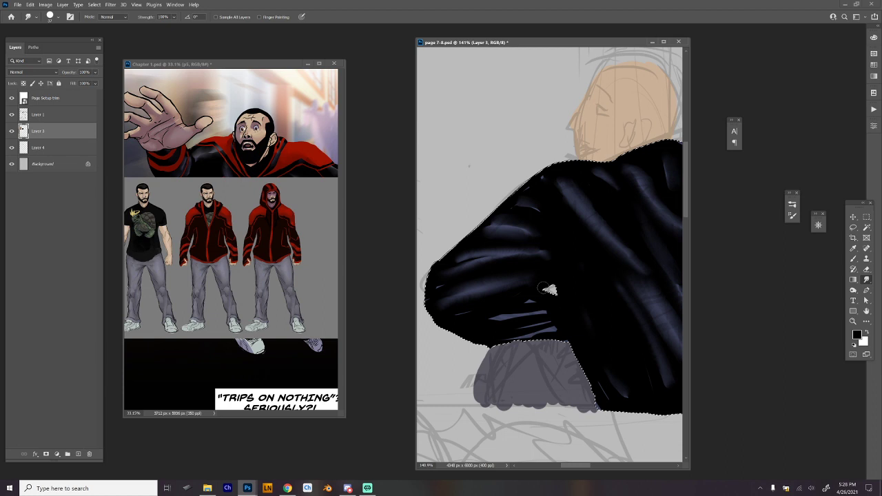
mouse_move(546, 311)
mouse_down()
mouse_move(520, 326)
mouse_move(530, 334)
mouse_up()
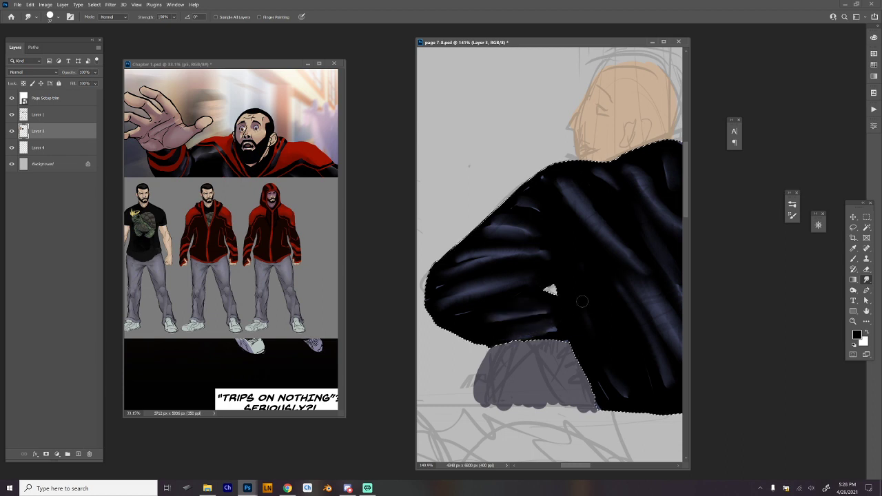
Smudge the torso and lower-back highlights further, pulling them upward into finer, connected fold streaks.
mouse_move(628, 325)
mouse_down()
mouse_move(517, 314)
mouse_move(618, 328)
mouse_up()
drag(503, 224, 486, 216)
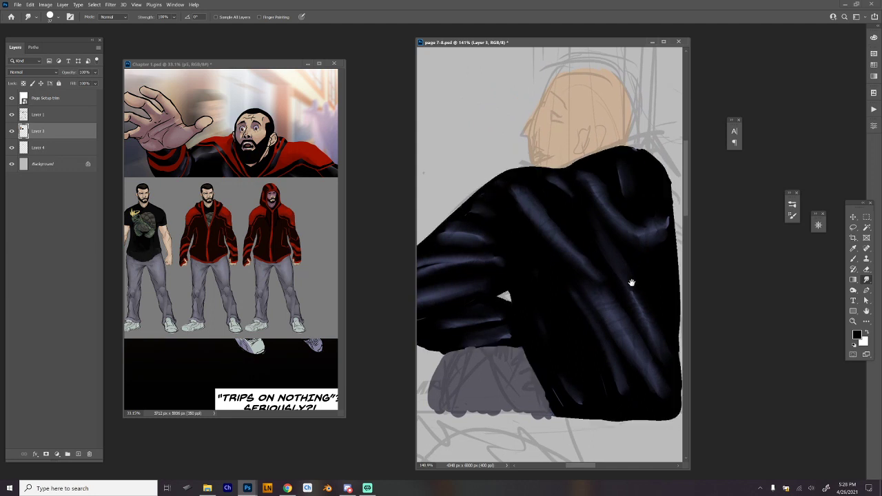
drag(632, 282, 606, 243)
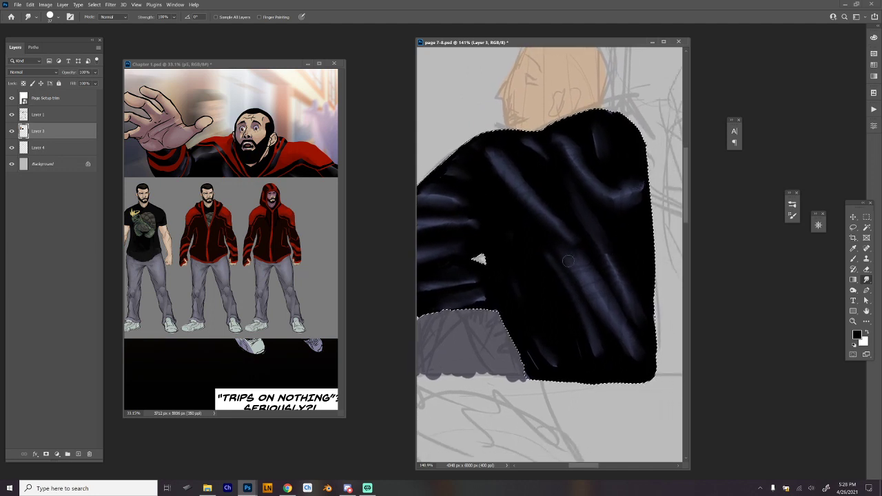
drag(598, 352, 572, 269)
mouse_move(597, 305)
mouse_down()
mouse_move(588, 285)
mouse_move(622, 340)
mouse_move(585, 268)
mouse_move(562, 251)
mouse_move(590, 262)
mouse_move(554, 236)
mouse_up()
drag(588, 268, 551, 237)
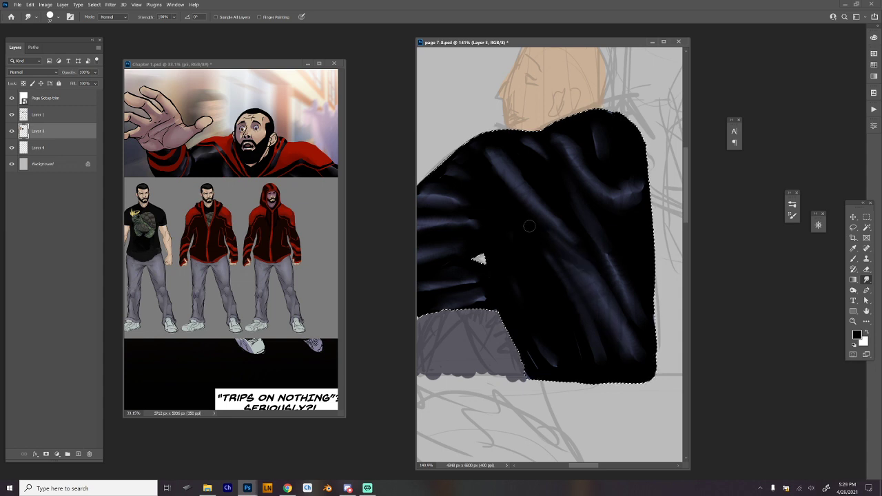
drag(586, 273, 568, 262)
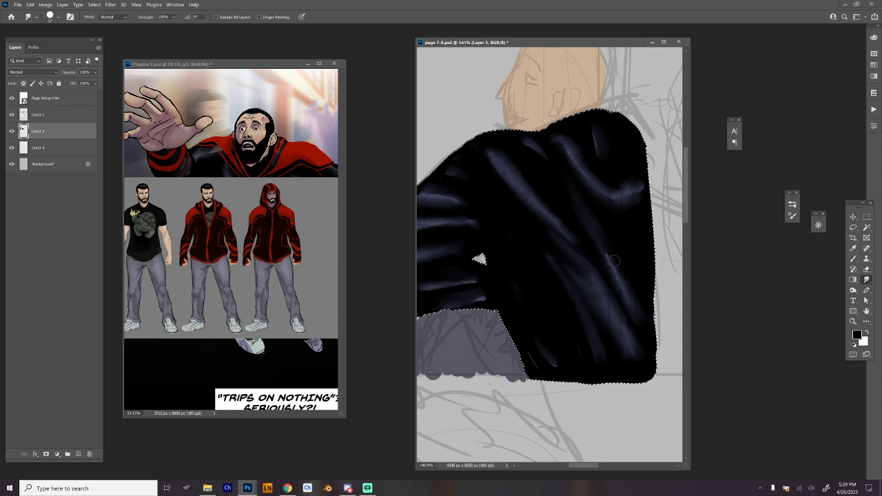
drag(547, 265, 611, 264)
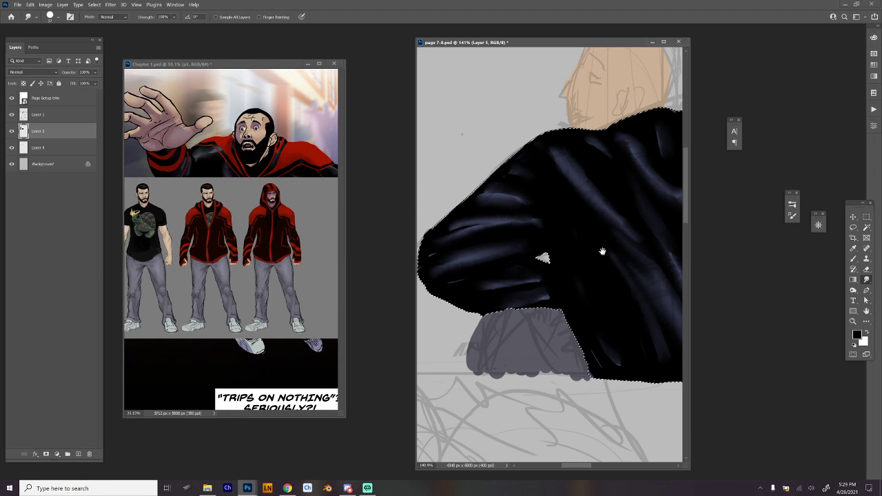
drag(602, 251, 568, 254)
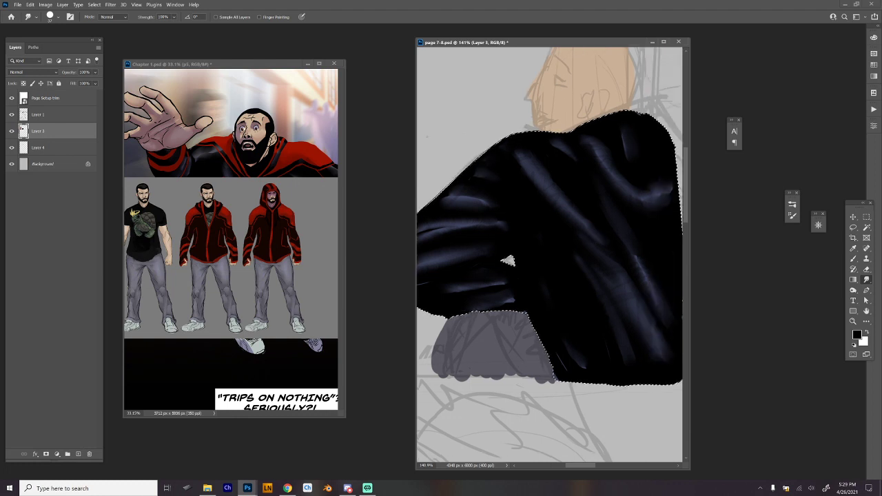
key(alt+Tab)
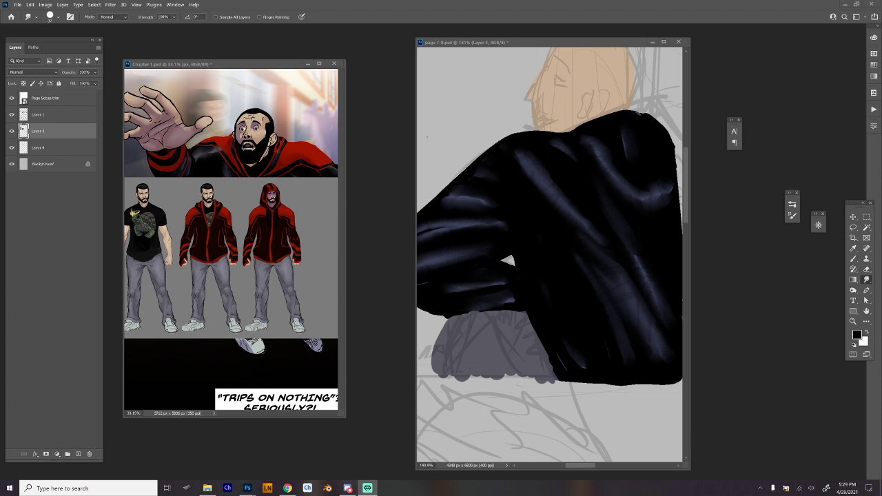
click(808, 366)
drag(537, 334, 569, 336)
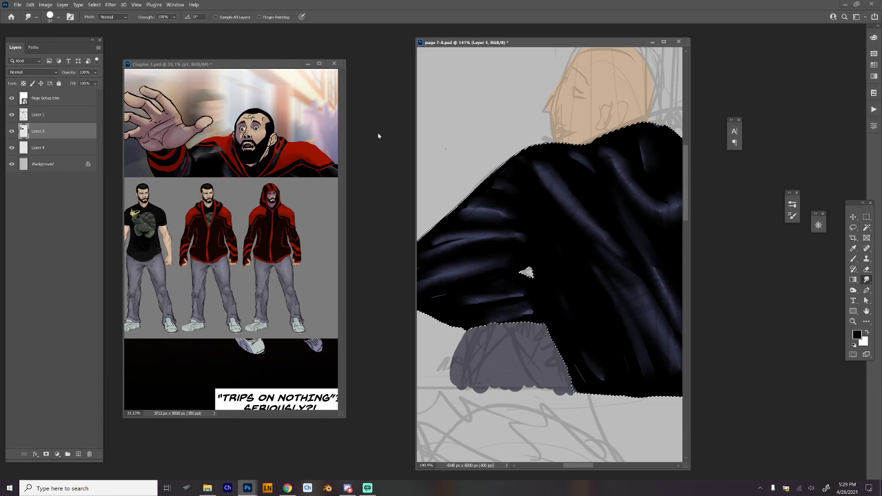
Sample the jacket red from the Chapter 1 reference and brush red stripes across the shoulder and down from the neck.
key(b)
alt+click(310, 149)
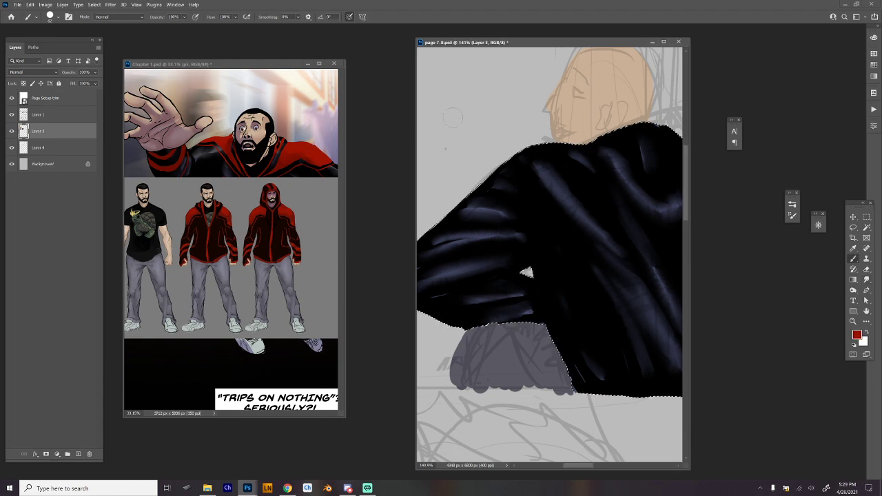
mouse_move(655, 192)
mouse_down()
mouse_move(614, 213)
mouse_move(621, 210)
mouse_move(591, 192)
mouse_move(622, 195)
mouse_up()
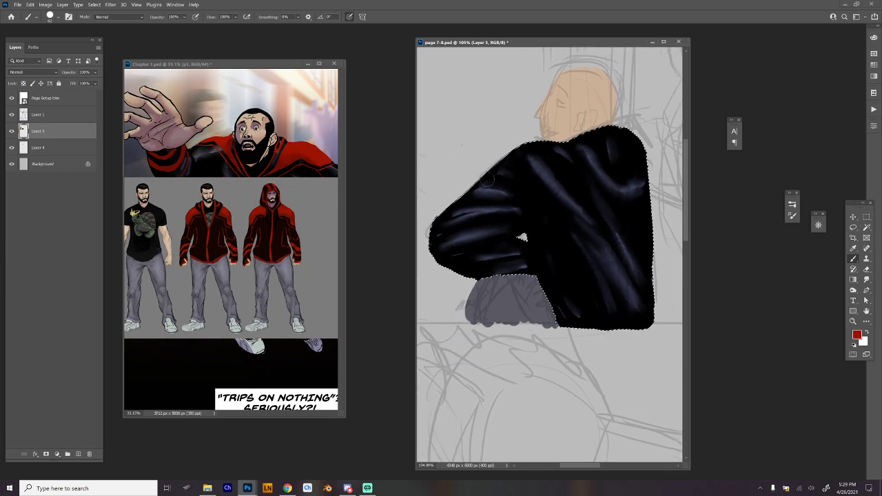
click(480, 185)
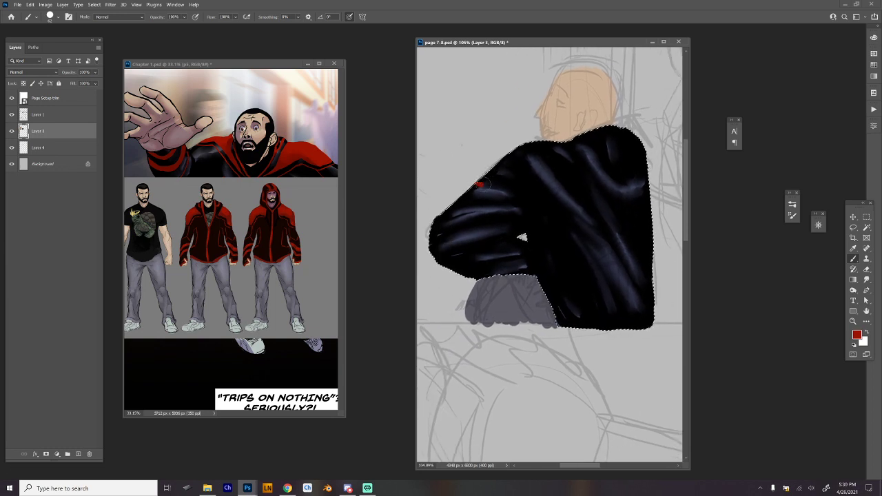
drag(480, 184, 571, 175)
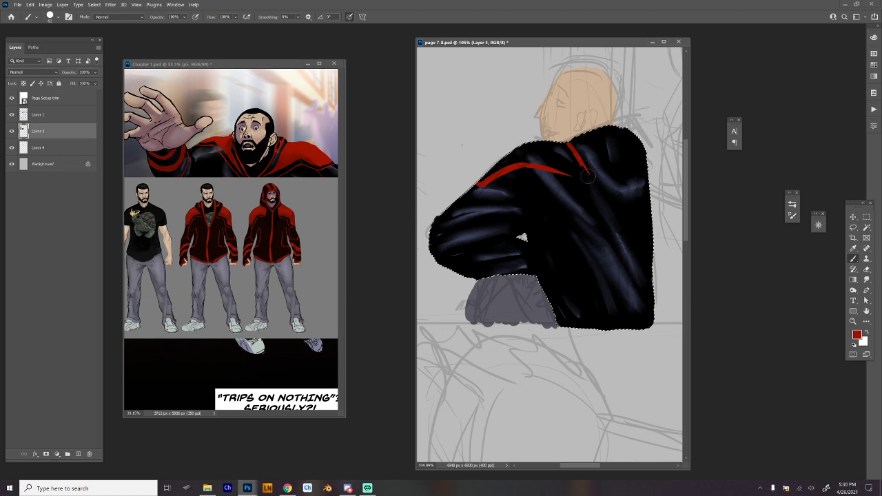
drag(568, 143, 588, 176)
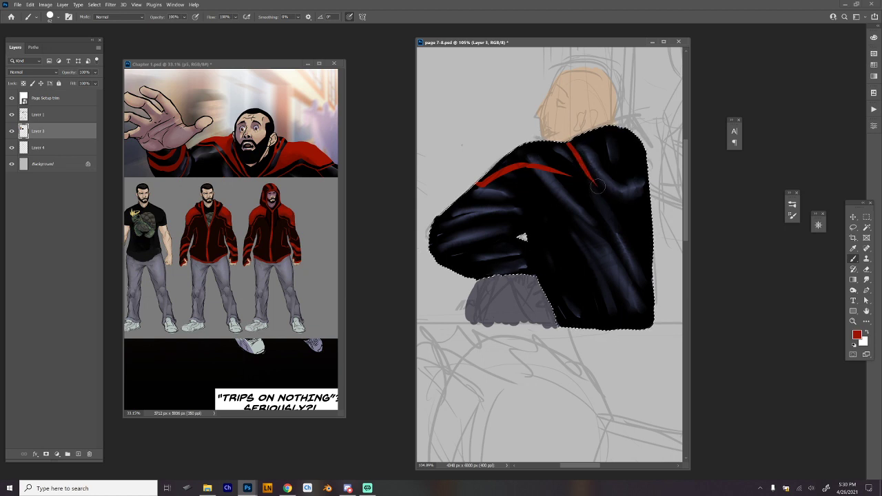
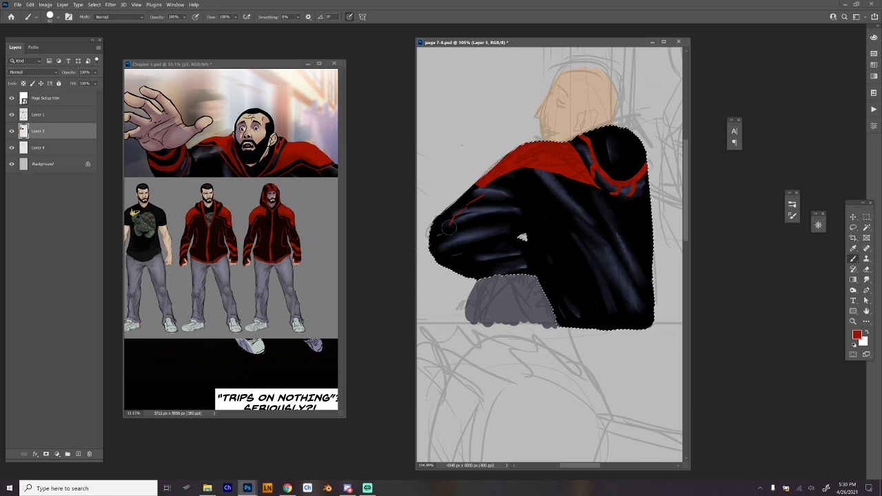
Paint thin red seam lines across the elbow and forearm and along the lower edge of the red shoulder panel.
mouse_move(440, 233)
mouse_down()
mouse_move(460, 223)
mouse_move(530, 222)
mouse_move(507, 207)
mouse_move(462, 221)
mouse_move(511, 238)
mouse_up()
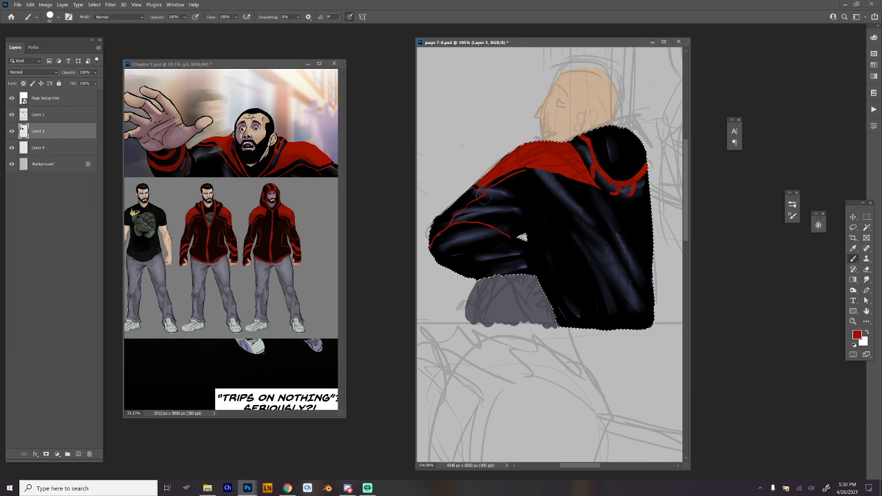
key(r)
drag(624, 142, 462, 151)
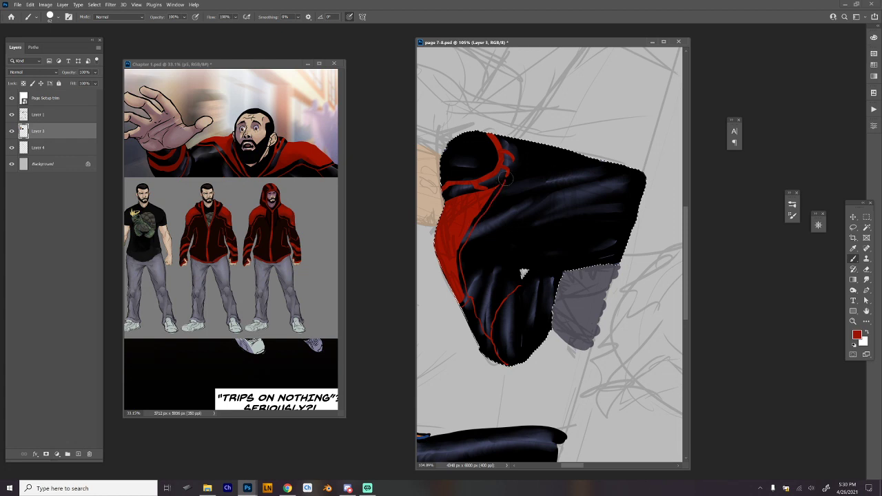
key(Escape)
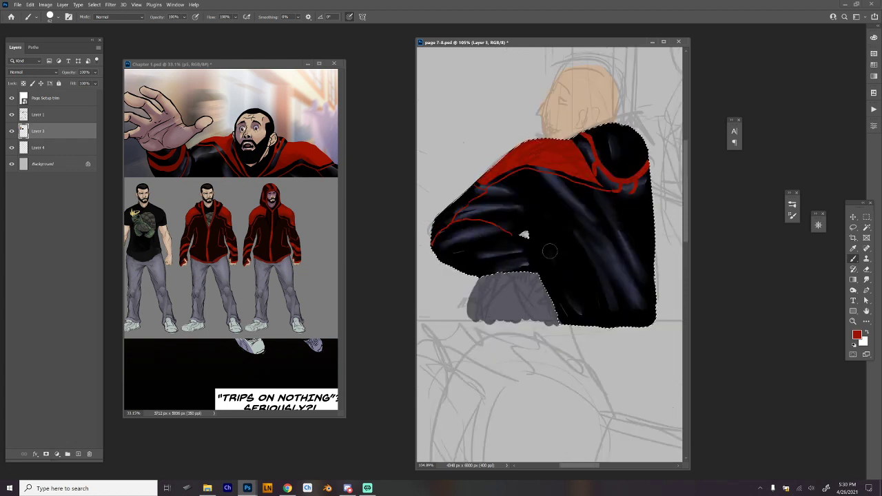
Paint thick red bands around the sleeve cuff and a thin red seam from the armpit across the back to the hem.
drag(524, 237, 521, 247)
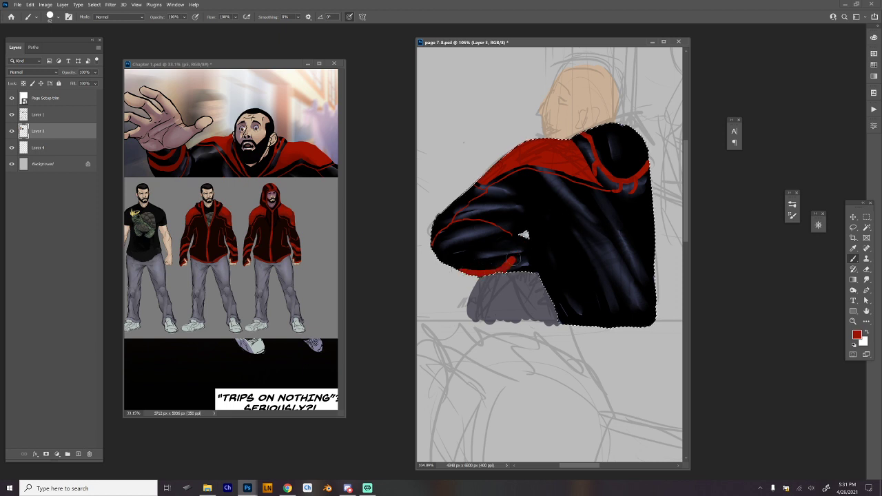
drag(525, 269, 531, 256)
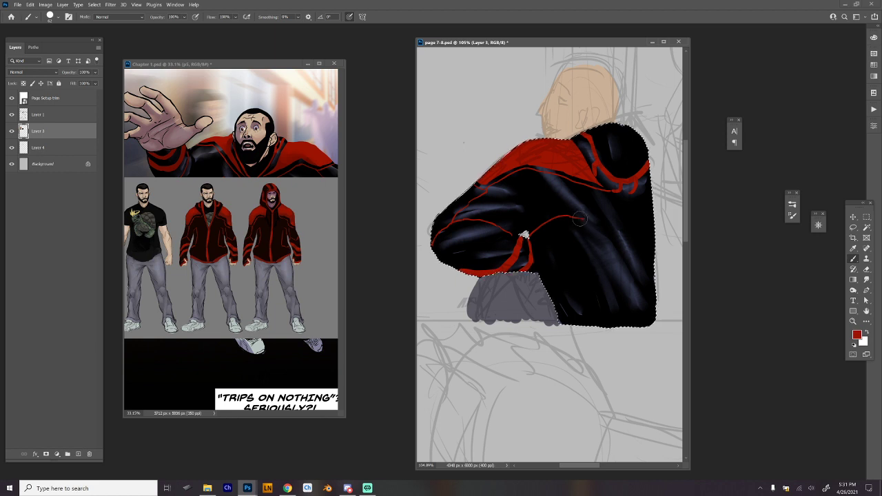
drag(595, 217, 624, 257)
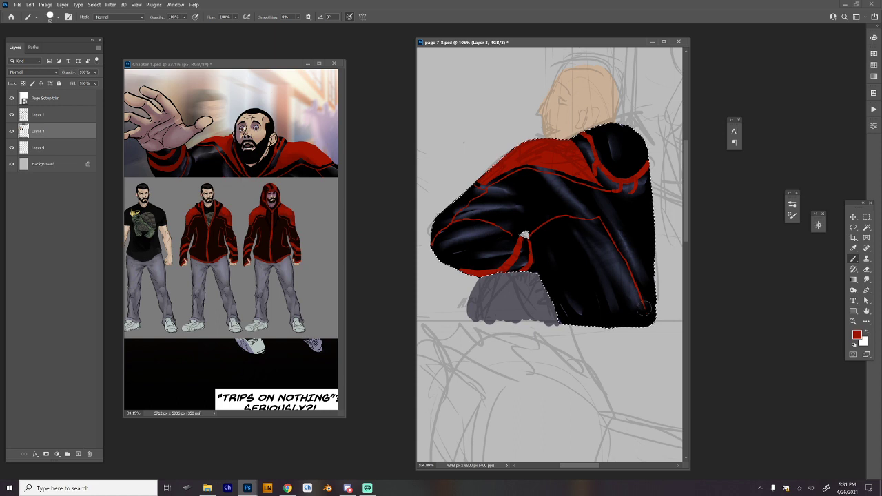
drag(647, 311, 615, 326)
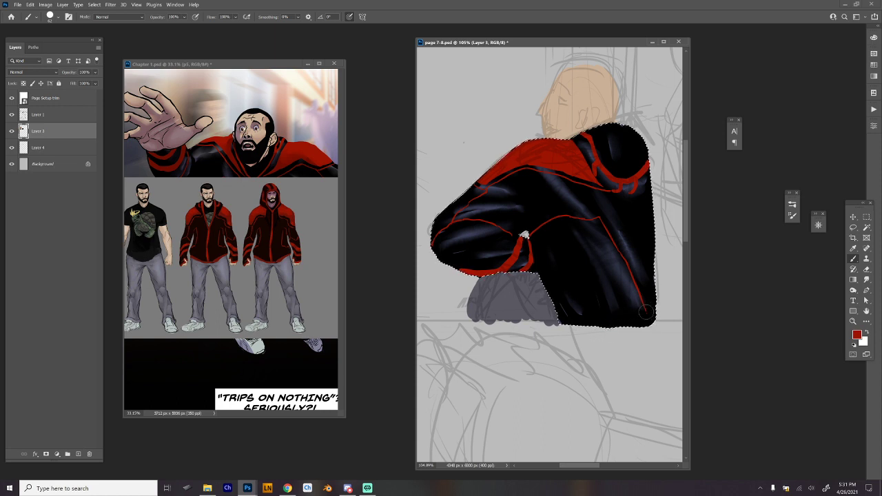
mouse_move(634, 359)
mouse_down()
mouse_move(625, 359)
mouse_move(660, 346)
mouse_move(677, 318)
mouse_up()
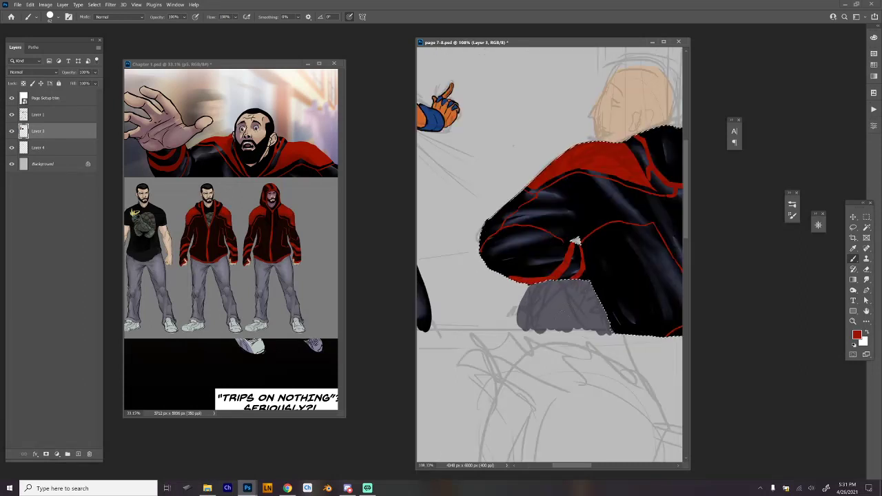
Deselect the jacket, switch to a smaller hard round brush in black, and ink the outer outline of the grey trousers.
key(ctrl+d)
alt+click(605, 261)
right_click(604, 260)
click(610, 172)
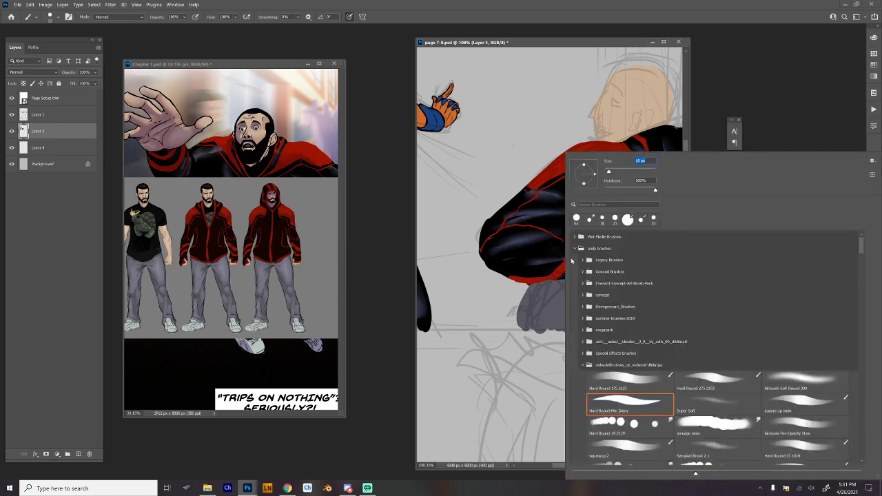
click(557, 260)
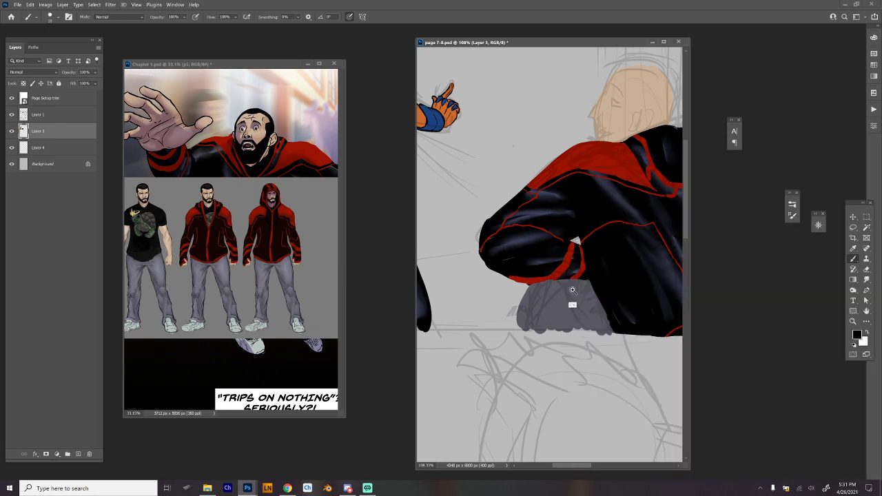
drag(573, 290, 597, 290)
key(ctrl+z)
drag(510, 282, 569, 276)
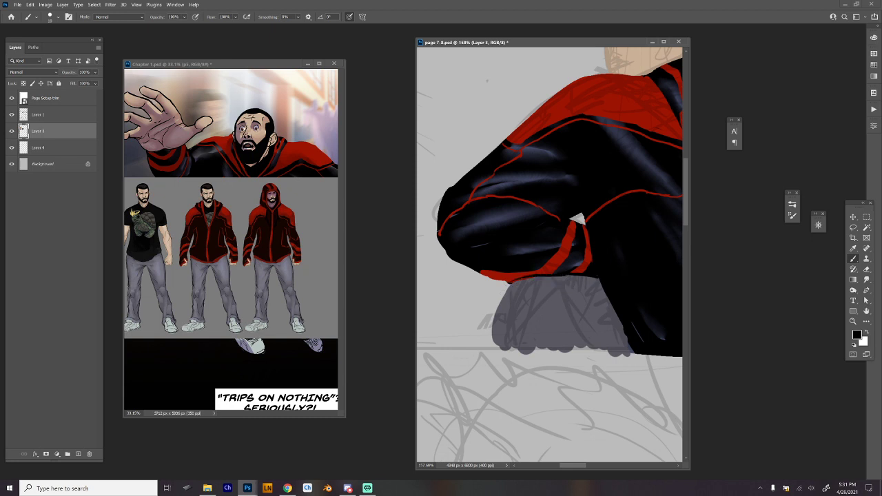
key(ctrl+z)
mouse_move(512, 283)
mouse_down()
mouse_move(494, 324)
mouse_move(495, 355)
mouse_up()
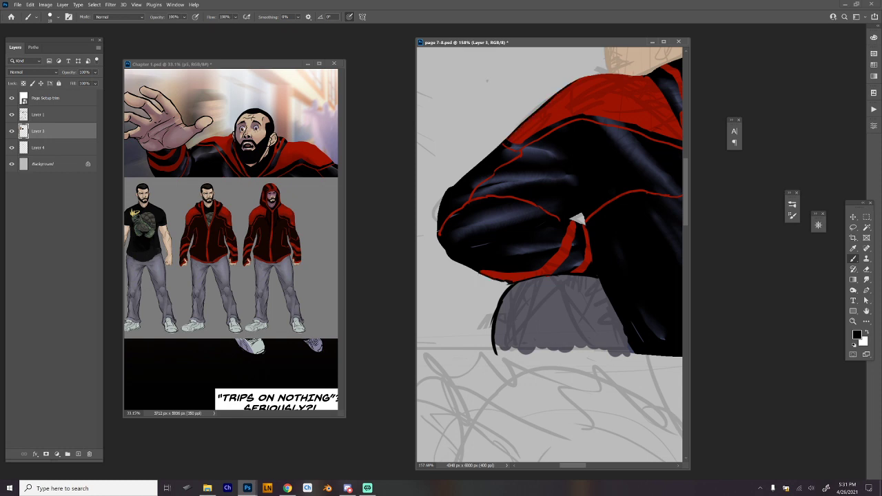
Ink black fold and crease lines inside the grey trousers, at the knee and below the jacket.
drag(635, 76, 568, 85)
drag(628, 204, 567, 178)
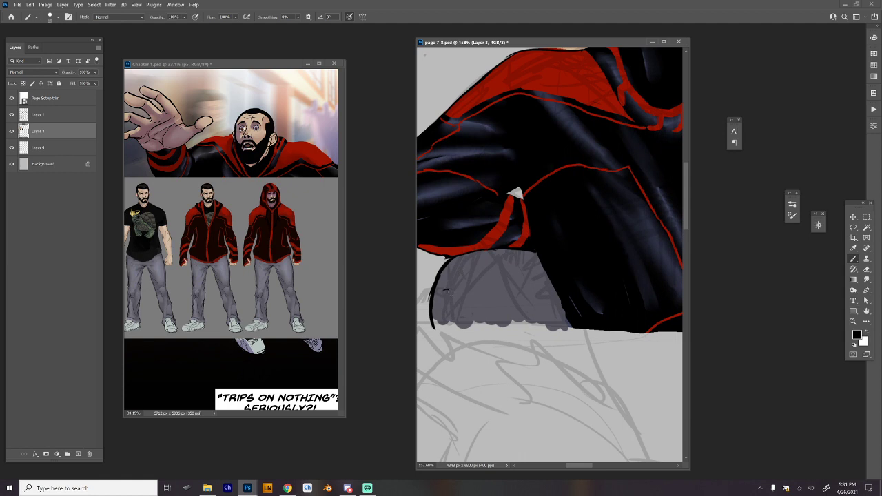
drag(449, 290, 489, 331)
mouse_move(506, 253)
mouse_down()
mouse_move(468, 264)
mouse_move(492, 321)
mouse_up()
mouse_move(439, 296)
mouse_down()
mouse_move(460, 324)
mouse_move(451, 300)
mouse_up()
mouse_move(551, 281)
mouse_down()
mouse_move(504, 312)
mouse_move(535, 283)
mouse_move(516, 292)
mouse_move(553, 295)
mouse_move(549, 305)
mouse_up()
ctrl+alt+click(599, 294)
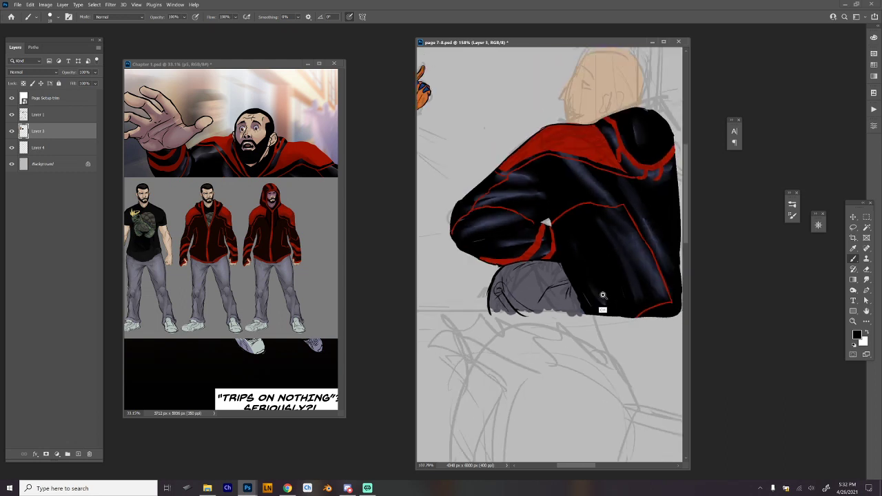
drag(628, 290, 626, 324)
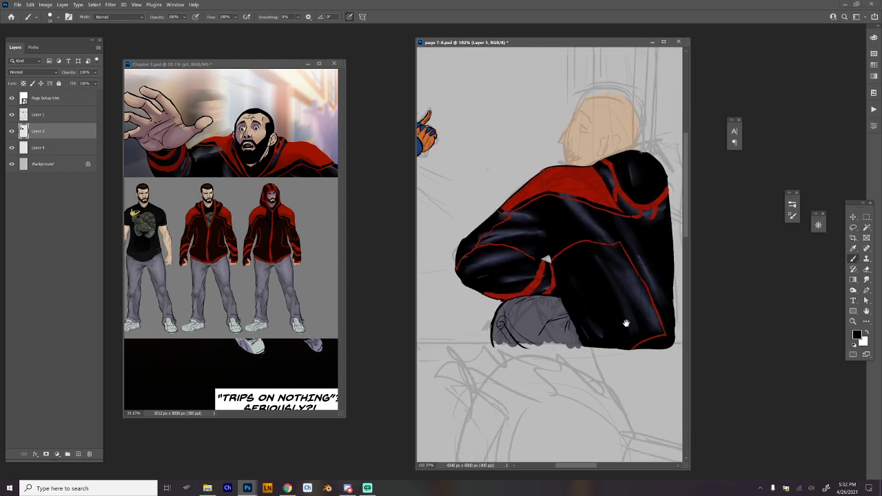
alt+click(626, 323)
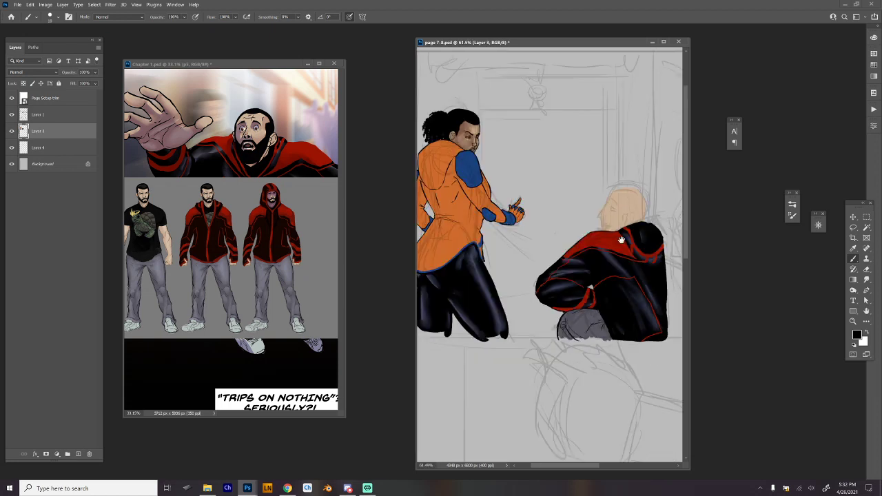
drag(622, 239, 575, 292)
On Layer 4, ink the head's profile in black from the hairline over the forehead, nose and lips to the chin.
click(69, 150)
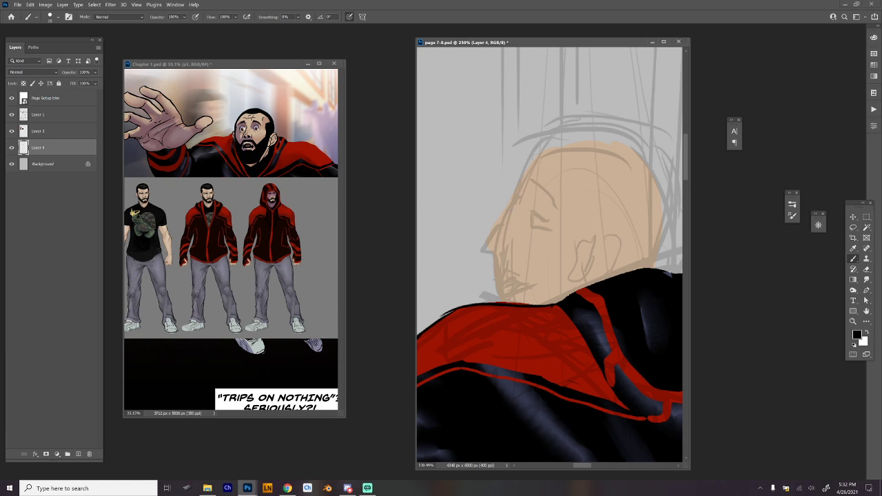
drag(542, 152, 514, 200)
scroll(550, 269, up, 2)
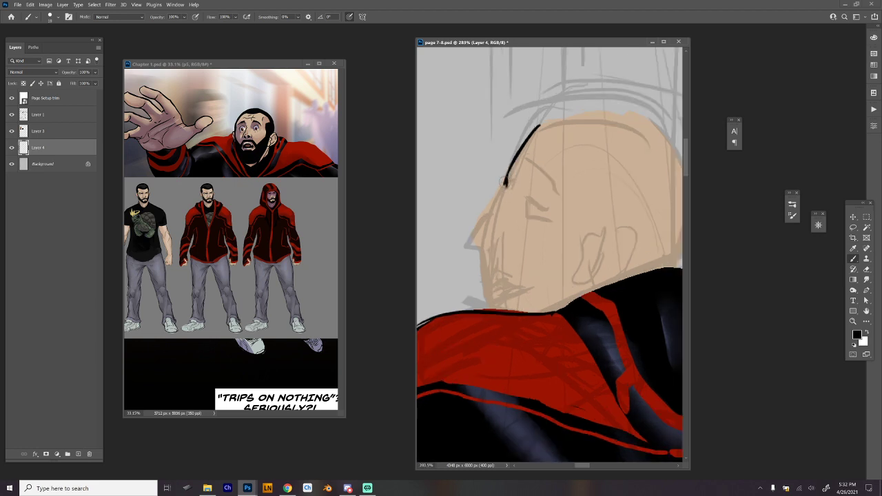
drag(506, 185, 524, 140)
drag(508, 173, 535, 133)
key(e)
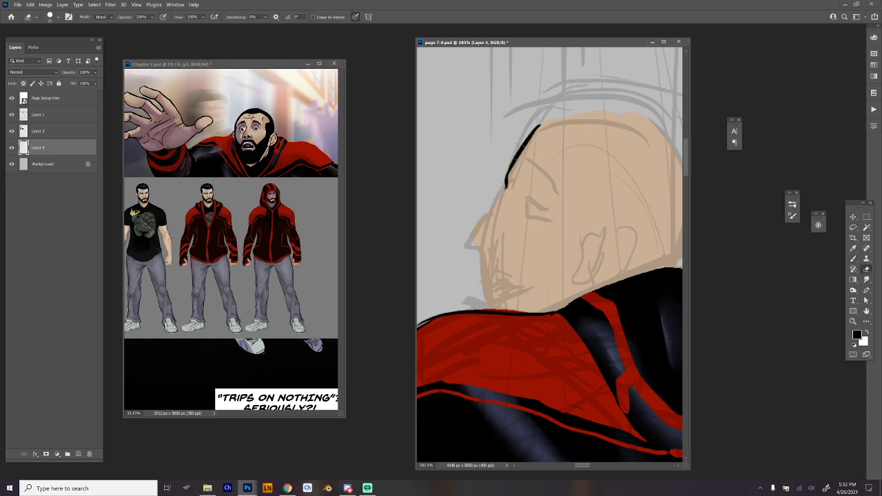
key(b)
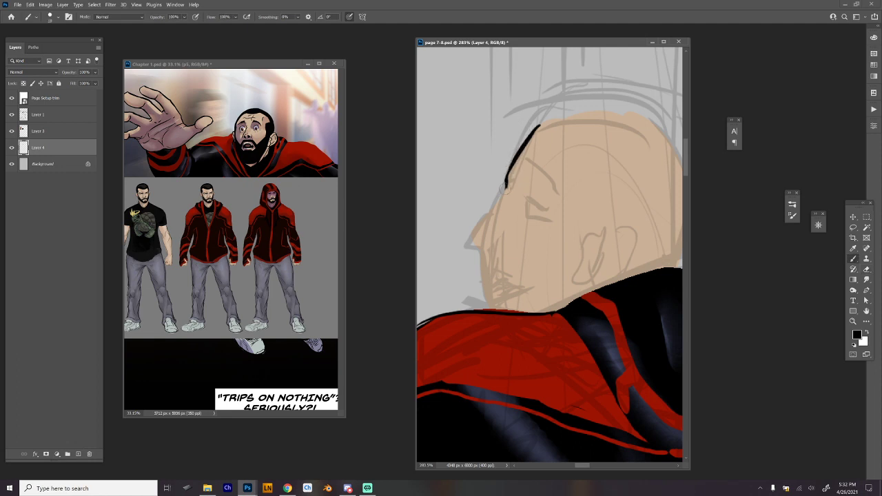
mouse_move(506, 188)
mouse_down()
mouse_move(473, 245)
mouse_move(484, 251)
mouse_move(489, 311)
mouse_up()
key(ctrl+z)
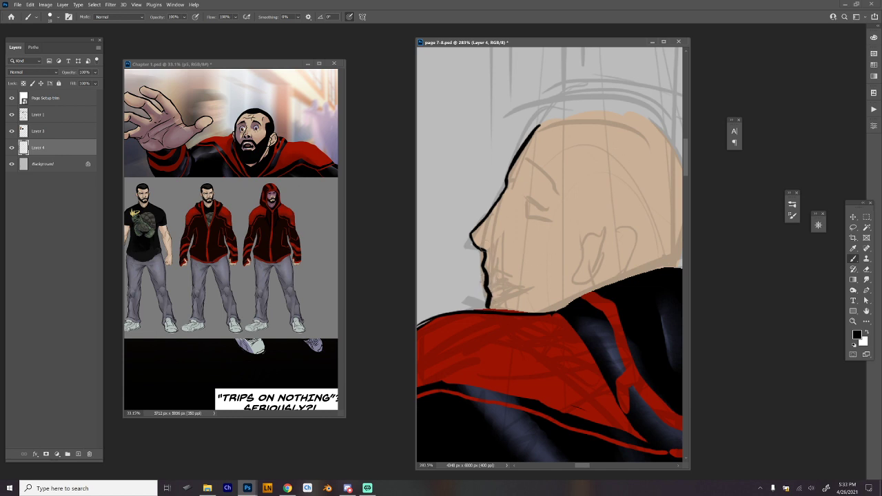
Erase part of the sketched eye, and ink the eye, nostril, mouth and cheek crease in black.
key(e)
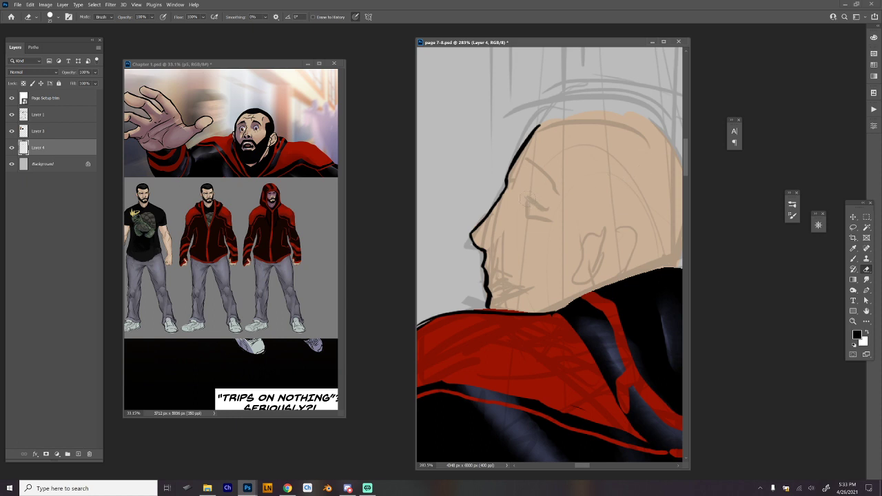
key(b)
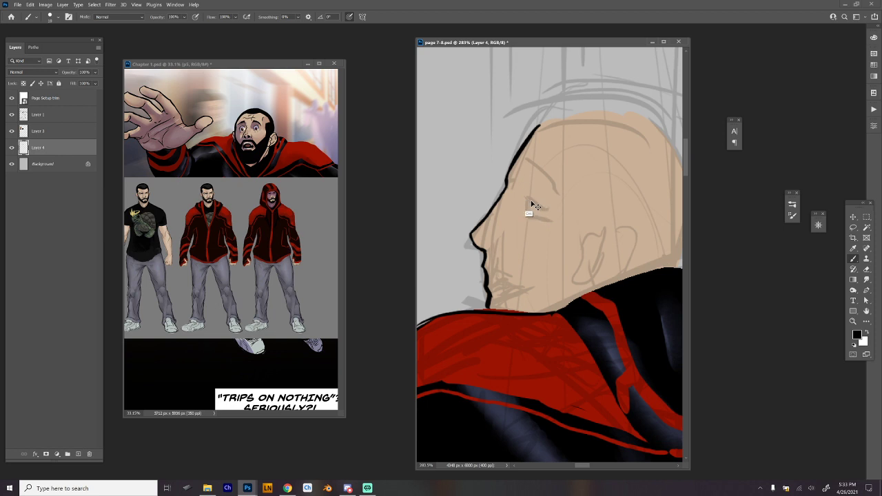
mouse_move(521, 196)
mouse_down()
mouse_move(535, 204)
mouse_move(522, 213)
mouse_move(534, 192)
mouse_up()
drag(523, 200, 523, 209)
mouse_move(486, 245)
mouse_down()
mouse_move(510, 298)
mouse_move(493, 275)
mouse_move(502, 281)
mouse_up()
key(ctrl+z)
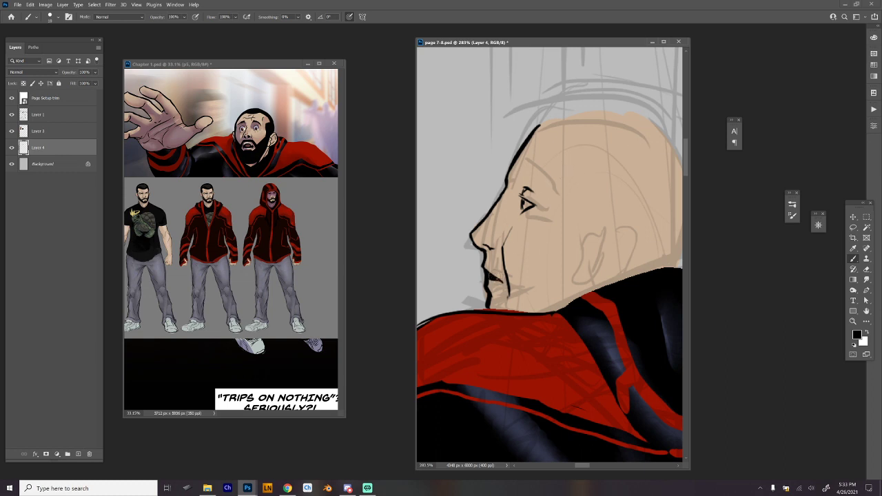
Erase the excess ink at the front of the lips to refine the mouth's contour.
key(e)
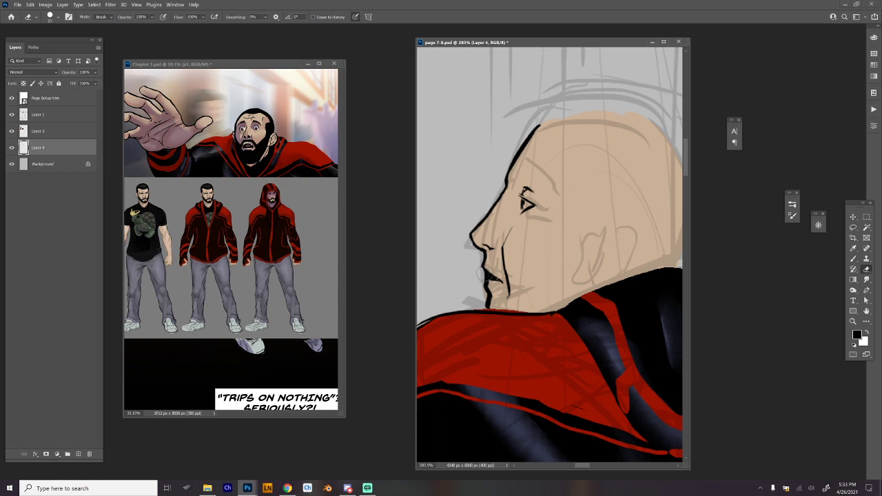
drag(485, 275, 483, 277)
key(b)
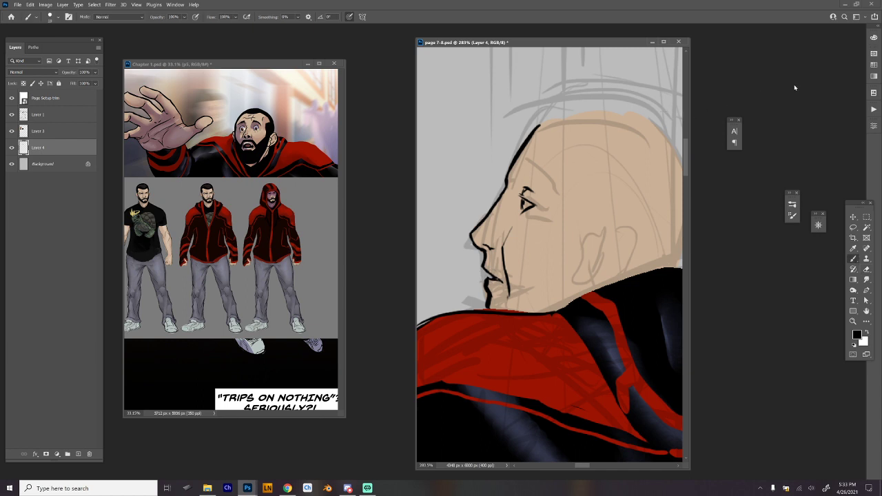
Choose a pale cream colour, paint it into the mouth opening, and sample the black line colour for touch-ups.
click(875, 38)
click(799, 92)
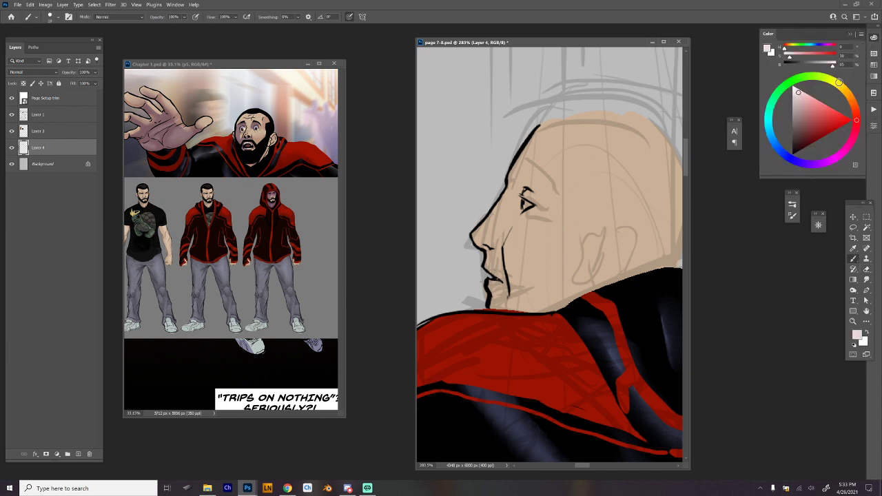
click(838, 84)
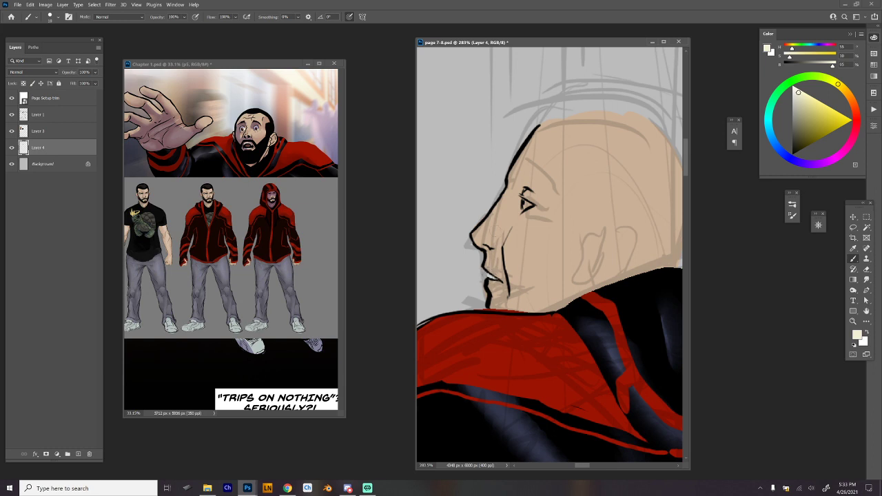
alt+click(486, 278)
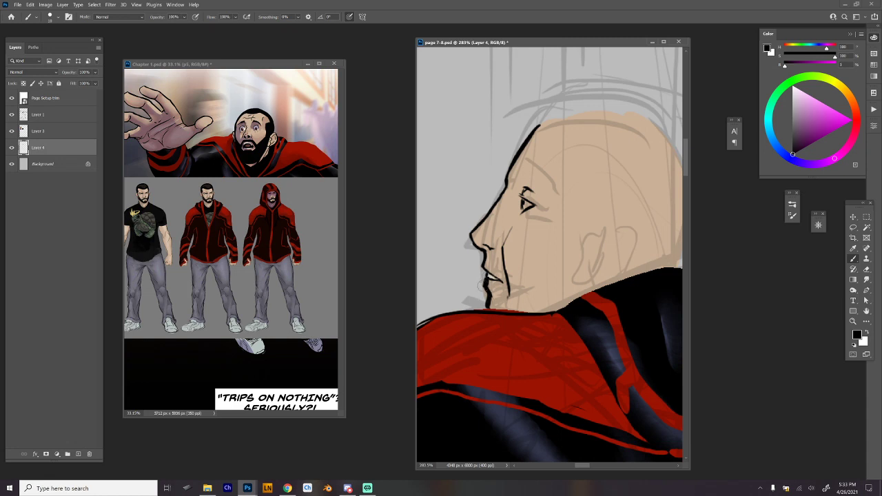
key(e)
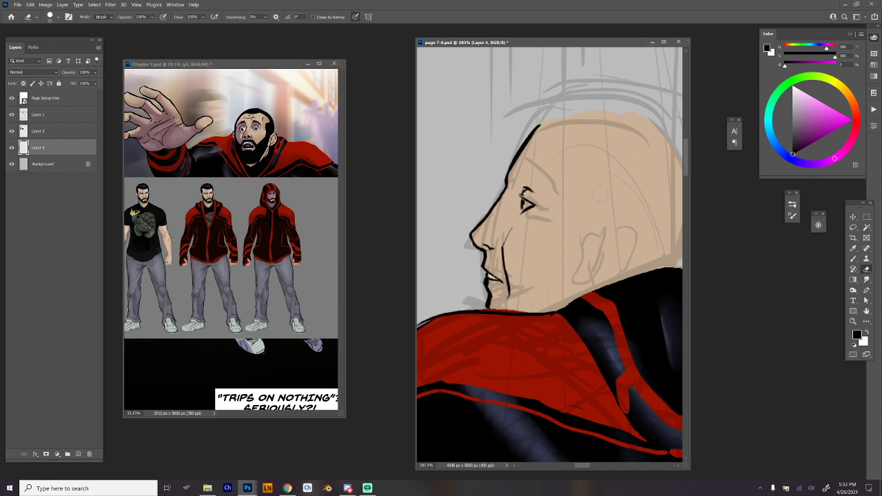
key(b)
Choose a pale cream colour and fill in the white of the eye.
drag(600, 194, 591, 218)
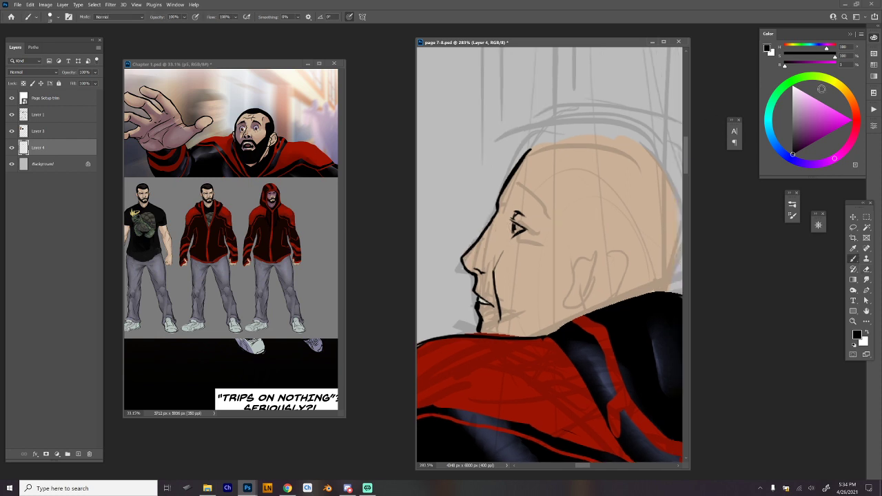
click(853, 98)
click(801, 133)
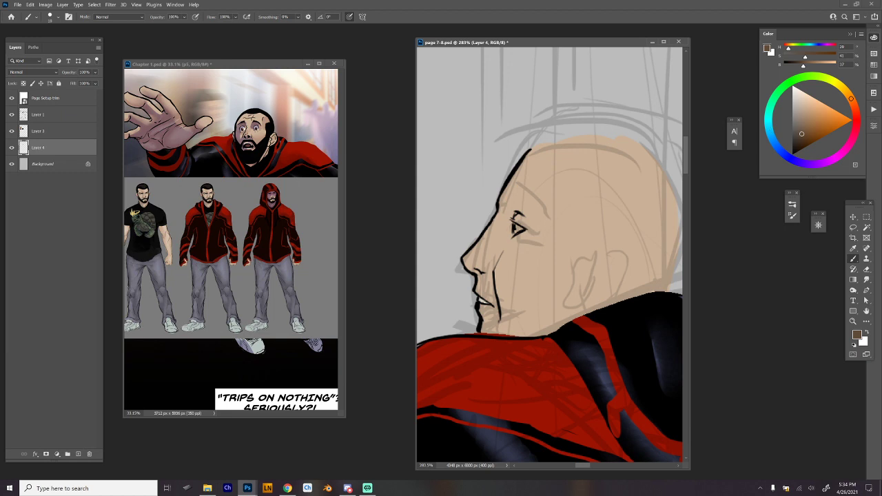
click(840, 86)
click(800, 94)
mouse_move(517, 222)
mouse_down()
mouse_move(513, 234)
mouse_move(521, 228)
mouse_up()
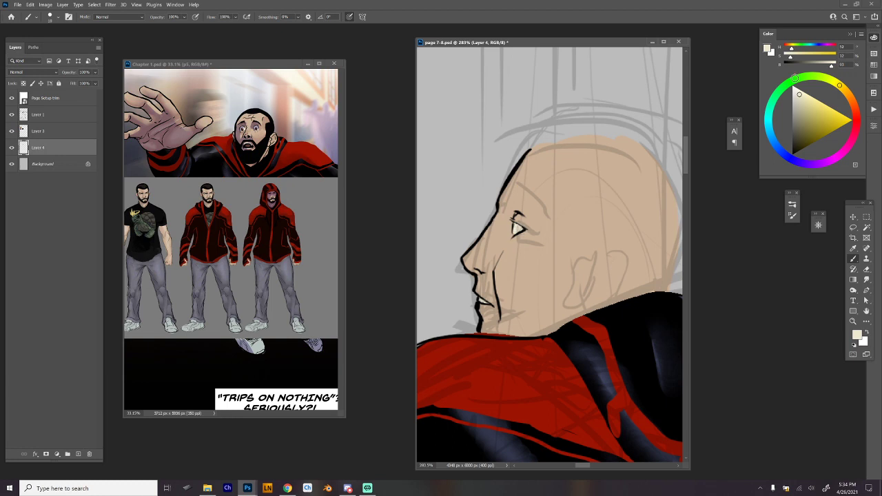
Choose a muted brown and paint the iris inside the eye.
click(848, 100)
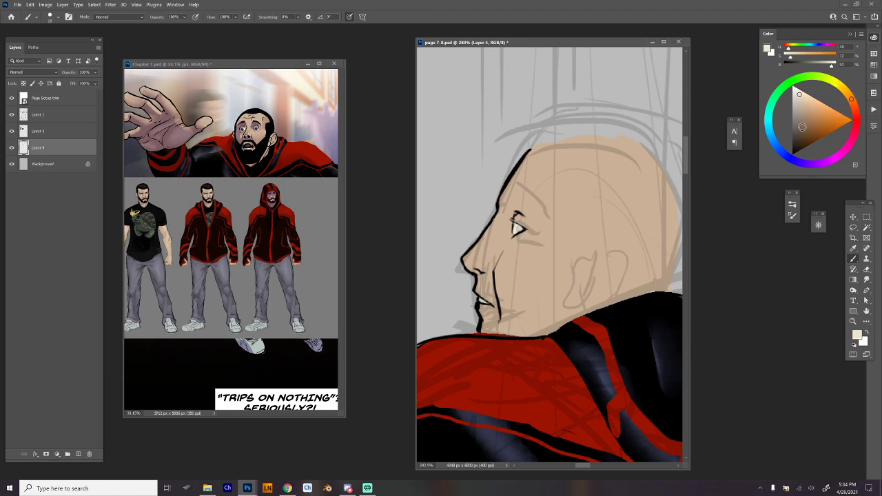
click(802, 129)
mouse_move(524, 230)
mouse_down()
mouse_move(514, 236)
mouse_move(515, 223)
mouse_up()
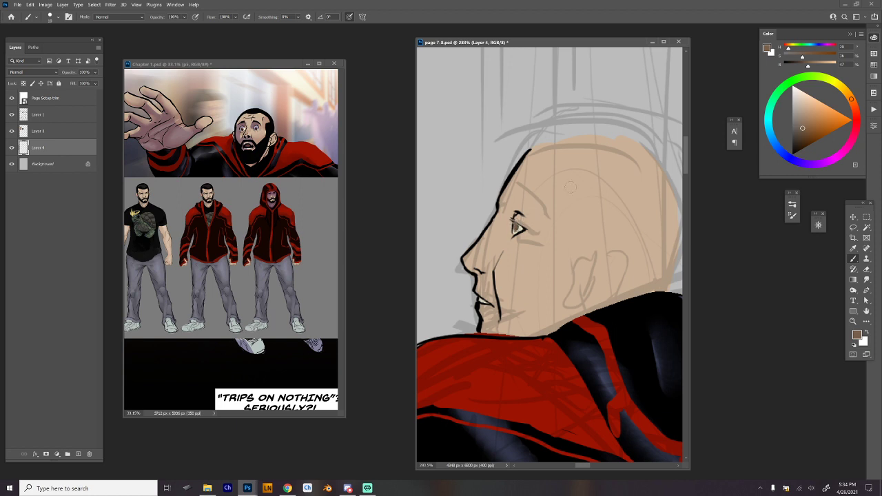
Sample the black line colour and ink the pupil inside the brown iris.
alt+click(496, 289)
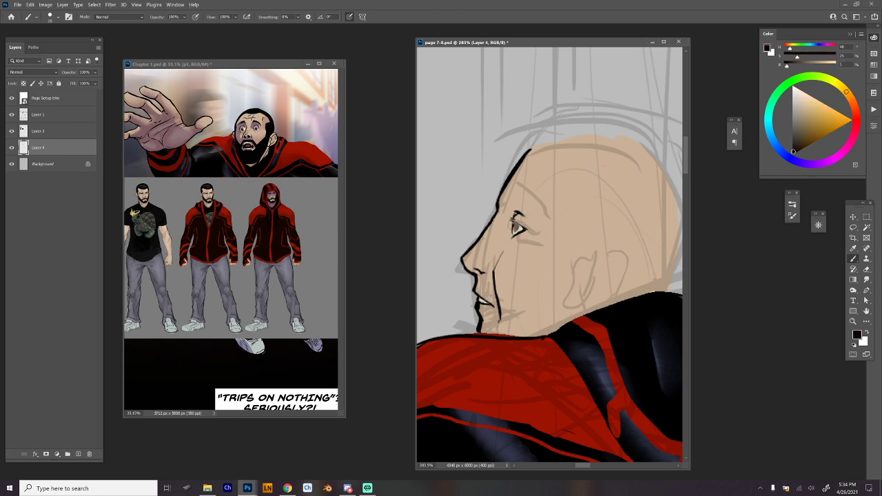
key(ctrl+z)
drag(513, 223, 517, 230)
Ink the ear's outer contour and inner folds in black over the sketch.
mouse_move(602, 246)
mouse_down()
mouse_move(608, 240)
mouse_move(629, 263)
mouse_move(626, 282)
mouse_move(591, 311)
mouse_up()
mouse_move(598, 257)
mouse_down()
mouse_move(620, 252)
mouse_move(598, 272)
mouse_move(595, 301)
mouse_move(612, 289)
mouse_up()
mouse_move(614, 288)
mouse_down()
mouse_move(624, 273)
mouse_move(604, 288)
mouse_up()
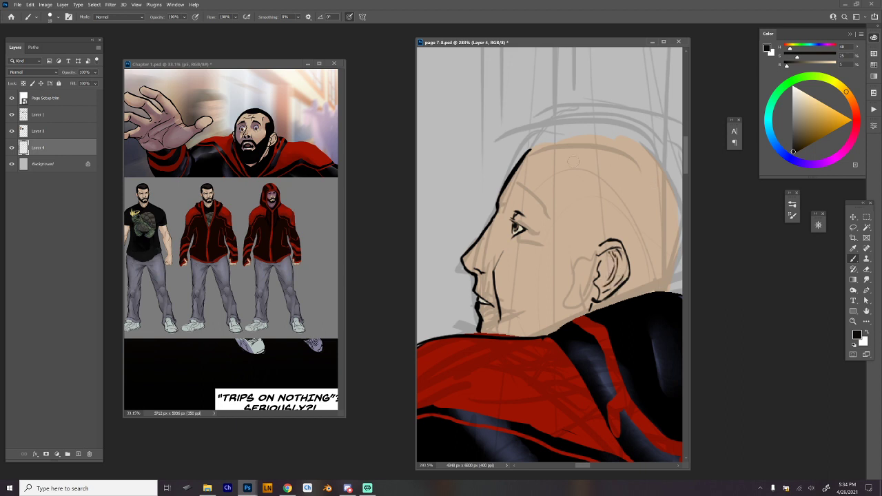
Ink the top of the skull in black from the forehead to the crown, undoing strokes that miss the curve.
drag(535, 147, 633, 141)
key(ctrl+z)
drag(529, 149, 638, 133)
key(ctrl+z)
drag(529, 149, 656, 143)
key(ctrl+z)
mouse_move(533, 148)
mouse_down()
mouse_move(607, 134)
mouse_move(543, 143)
mouse_move(655, 145)
mouse_move(527, 150)
mouse_move(645, 143)
mouse_up()
key(ctrl+z)
key(ctrl+z)
key(ctrl+z)
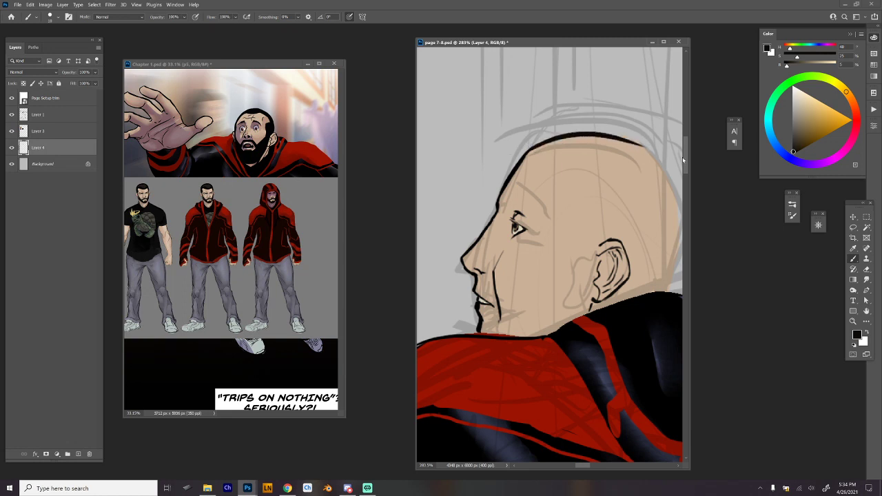
Extend the black skull contour from the crown over the upper back of the head, redoing the stroke for a smooth curve.
drag(666, 215, 600, 232)
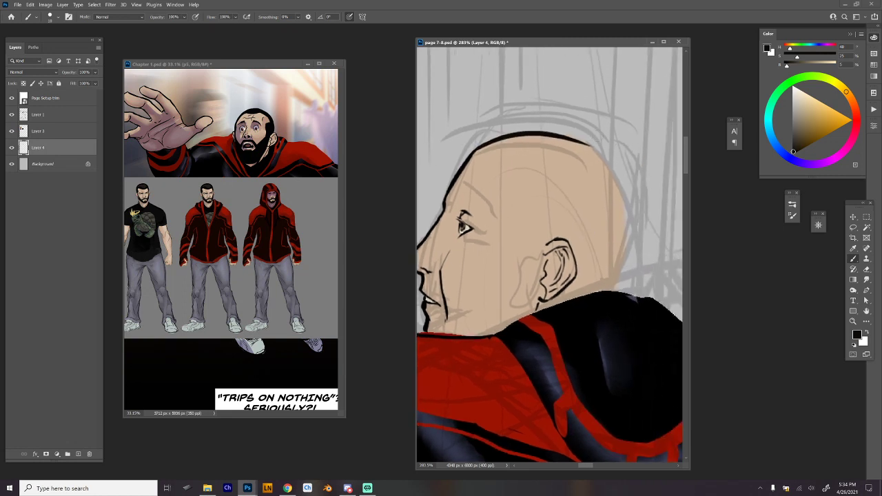
drag(481, 146, 522, 132)
key(ctrl+z)
mouse_move(478, 149)
mouse_down()
mouse_move(529, 133)
mouse_move(573, 140)
mouse_move(628, 199)
mouse_up()
key(ctrl+z)
key(ctrl+z)
drag(571, 137, 634, 201)
key(ctrl+z)
drag(574, 138, 645, 197)
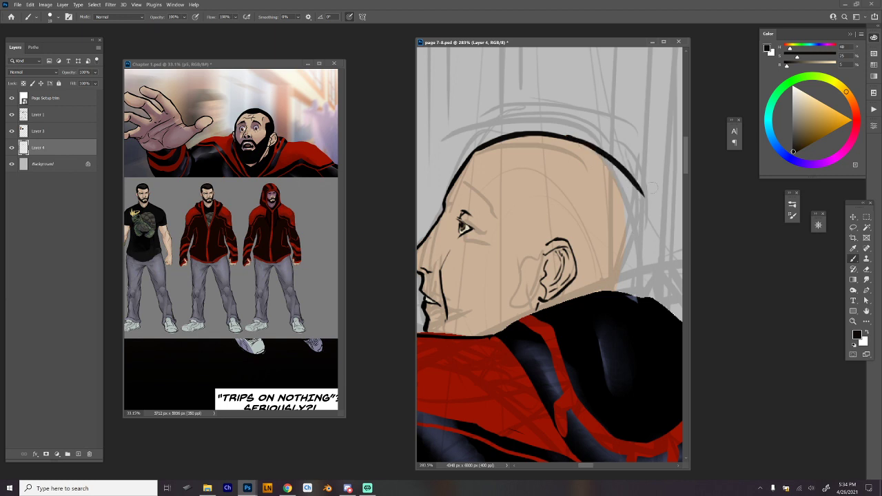
key(ctrl+z)
scroll(549, 255, down, 5)
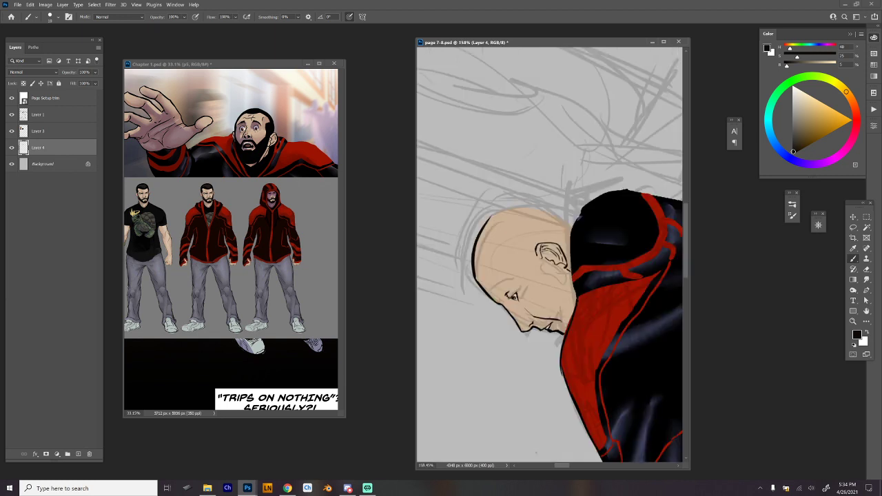
mouse_move(474, 274)
mouse_down()
mouse_move(491, 207)
mouse_move(532, 192)
mouse_up()
key(Escape)
scroll(549, 255, up, 3)
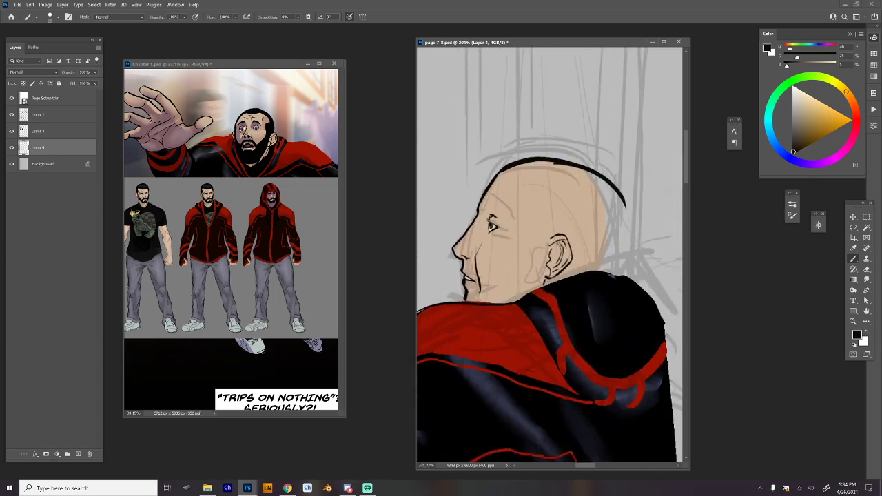
Ink the back of the head in a rounded black line down to the jacket's hood.
drag(625, 203, 617, 263)
key(ctrl+z)
key(ctrl+z)
key(ctrl+z)
key(ctrl+z)
mouse_move(624, 201)
mouse_down()
mouse_move(623, 253)
mouse_move(602, 272)
mouse_up()
drag(585, 307, 609, 295)
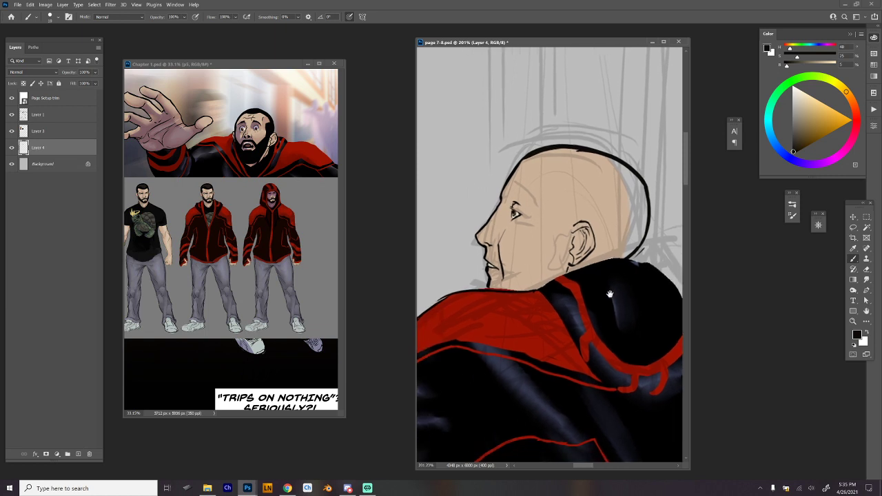
Lasso the inked ear, move it closer to the face, and deselect it.
key(l)
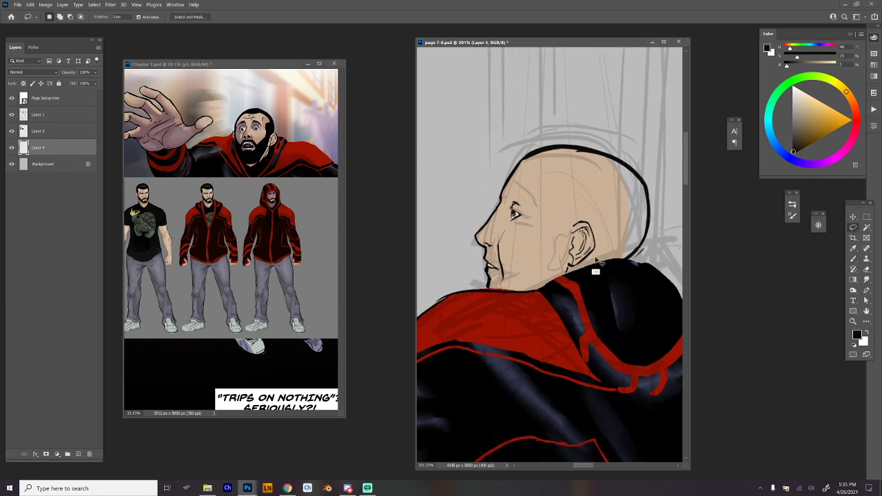
mouse_move(597, 262)
mouse_down()
mouse_move(552, 255)
mouse_move(560, 207)
mouse_move(594, 218)
mouse_move(576, 257)
mouse_up()
key(ctrl+d)
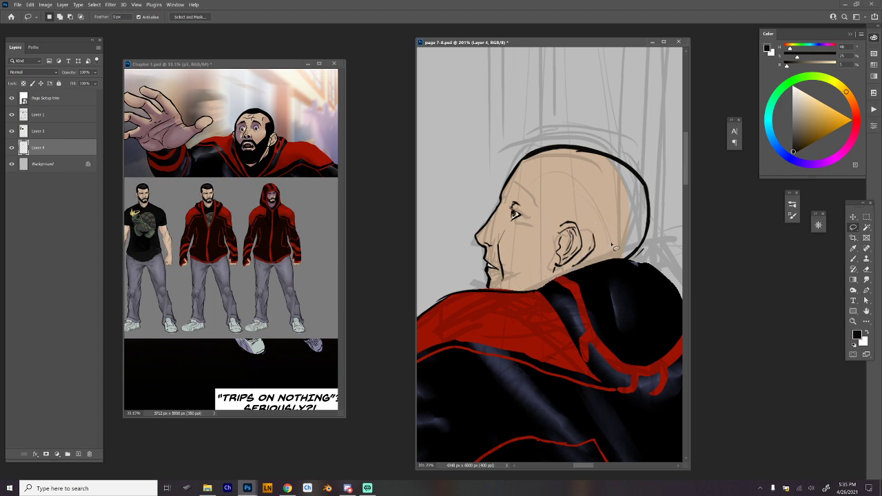
Remove the inked ear with a lasso selection and ink a narrower one, with the line behind it running to the collar.
mouse_move(583, 197)
mouse_down()
mouse_move(555, 271)
mouse_move(601, 235)
mouse_move(595, 274)
mouse_up()
key(ctrl+d)
key(b)
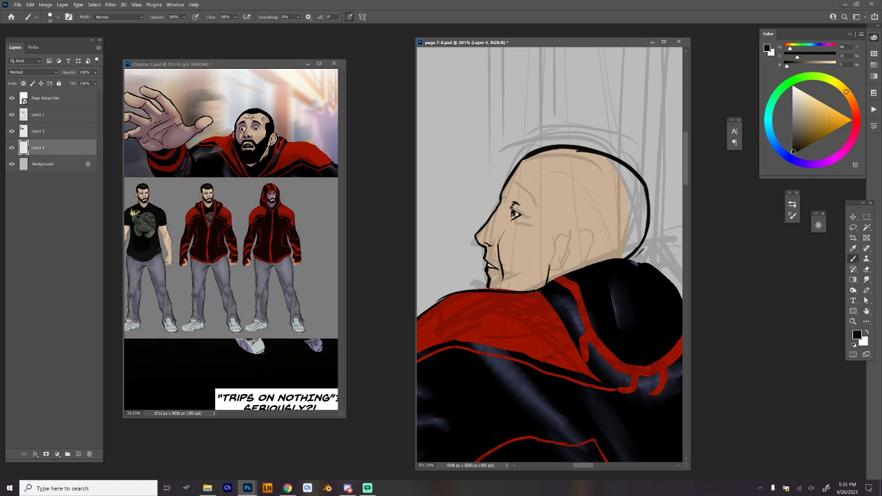
mouse_move(559, 224)
mouse_down()
mouse_move(570, 217)
mouse_move(581, 238)
mouse_move(550, 267)
mouse_up()
mouse_move(559, 221)
mouse_down()
mouse_move(561, 230)
mouse_move(571, 222)
mouse_move(555, 262)
mouse_move(580, 231)
mouse_move(557, 251)
mouse_move(579, 240)
mouse_move(582, 269)
mouse_up()
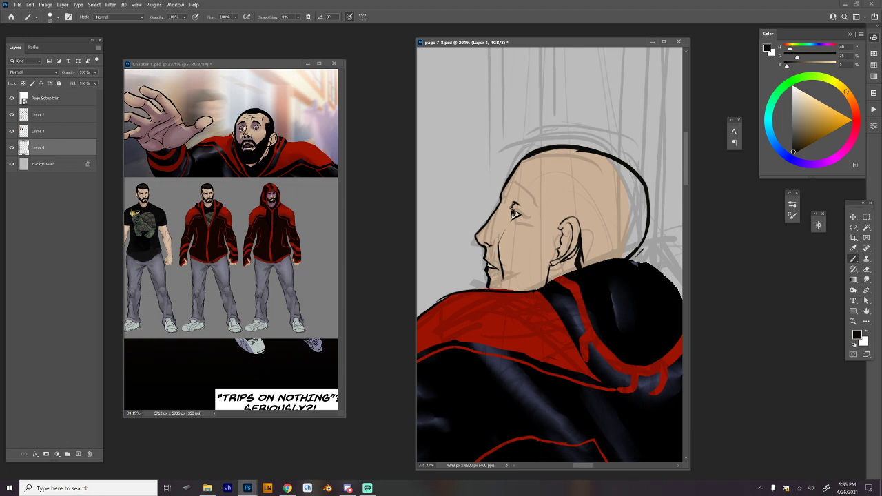
Thicken the black line at the nape where the head meets the hood.
key(e)
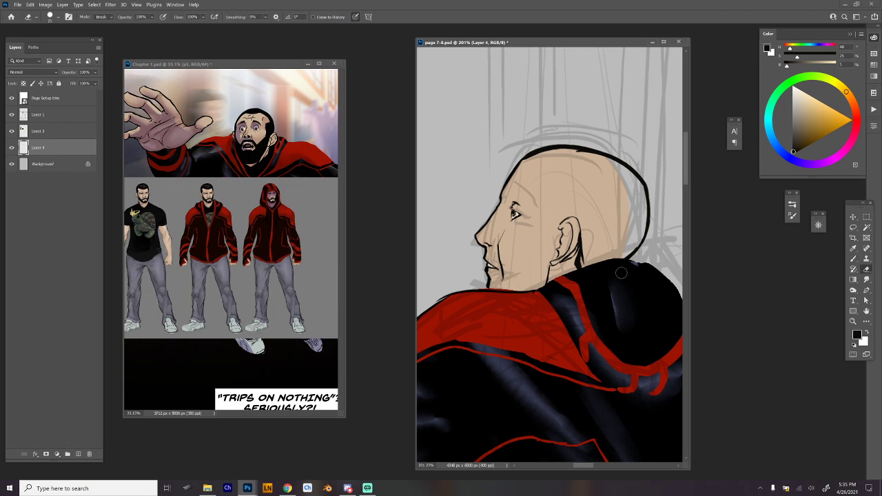
key(b)
drag(646, 229, 628, 264)
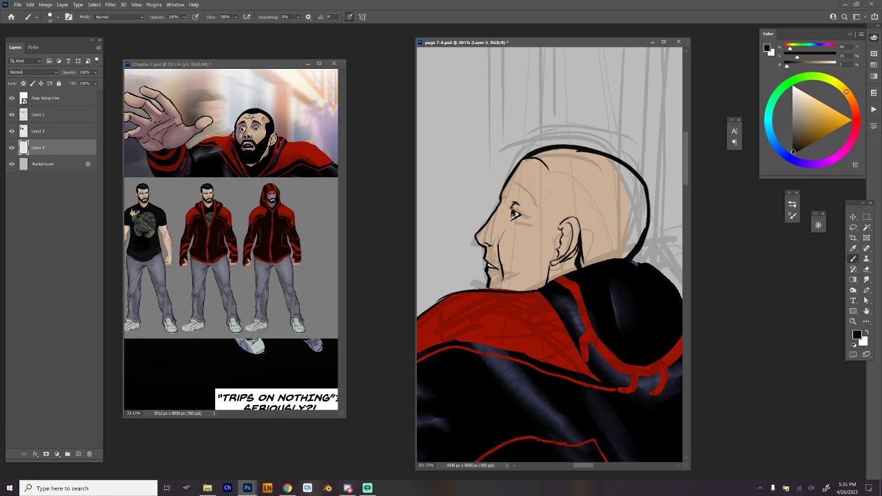
Ink a wavy hairline from the forehead down the temple to the ear, and ink the eyebrow.
mouse_move(542, 190)
mouse_down()
mouse_move(548, 234)
mouse_move(545, 197)
mouse_move(555, 219)
mouse_move(563, 161)
mouse_move(540, 158)
mouse_move(559, 159)
mouse_move(541, 203)
mouse_move(511, 190)
mouse_move(531, 201)
mouse_up()
alt+click(554, 172)
alt+click(550, 182)
mouse_move(514, 190)
mouse_down()
mouse_move(525, 195)
mouse_move(517, 194)
mouse_up()
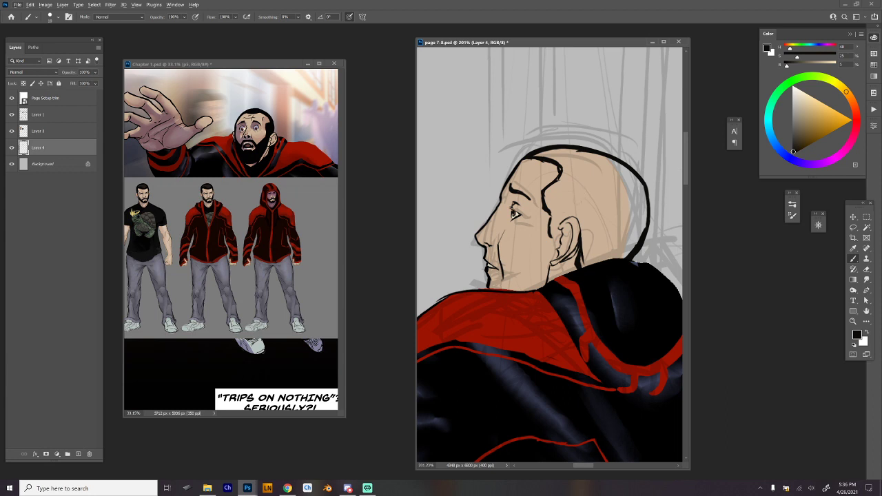
Sample the skin tone, paint over the inked ear with it, and sample the black line colour again.
alt+click(578, 247)
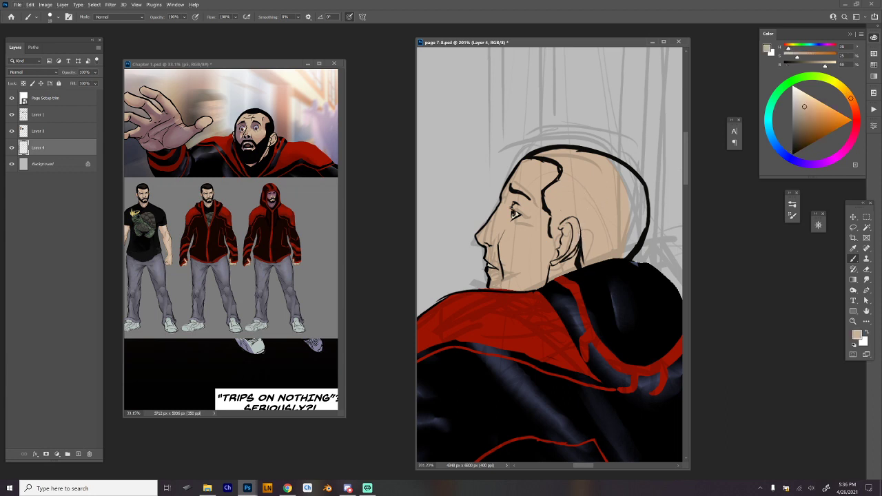
mouse_move(558, 229)
mouse_down()
mouse_move(555, 262)
mouse_move(577, 238)
mouse_move(576, 254)
mouse_move(556, 237)
mouse_up()
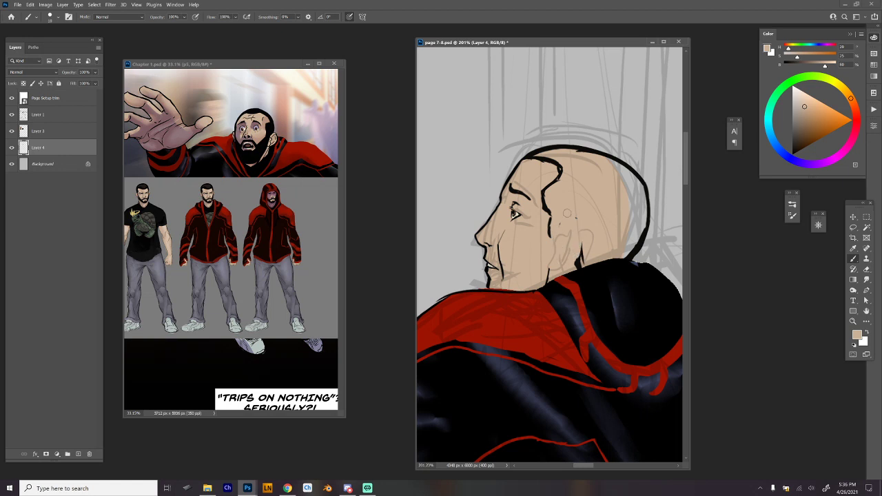
alt+click(552, 239)
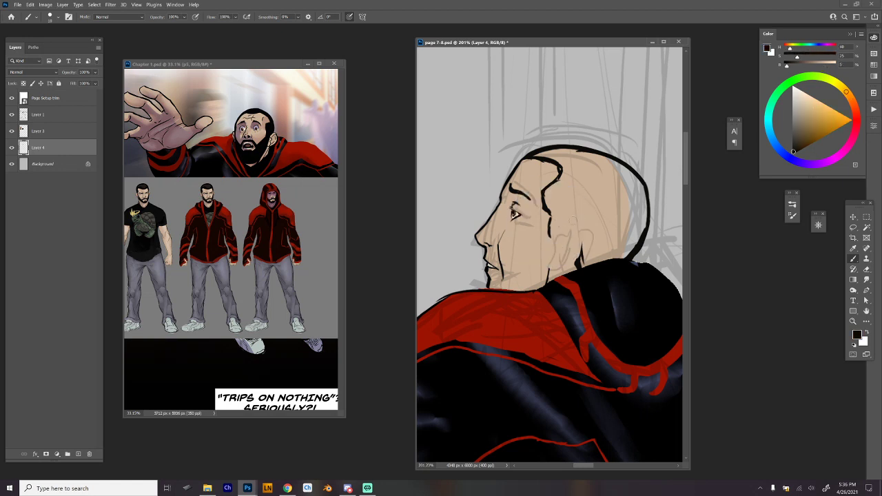
Re-ink the ear's front edge, inner folds and lobe in black.
mouse_move(569, 218)
mouse_down()
mouse_move(582, 217)
mouse_move(581, 252)
mouse_up()
key(ctrl+z)
drag(575, 218, 558, 231)
drag(552, 273, 575, 258)
drag(571, 222, 582, 220)
mouse_move(579, 235)
mouse_down()
mouse_move(572, 250)
mouse_move(573, 242)
mouse_up()
drag(566, 235, 559, 268)
mouse_move(633, 202)
mouse_down()
mouse_move(606, 197)
mouse_move(634, 226)
mouse_move(628, 211)
mouse_move(608, 204)
mouse_move(611, 244)
mouse_up()
Touch up the ear with sampled skin tone and complete its outer contour in black.
alt+click(581, 227)
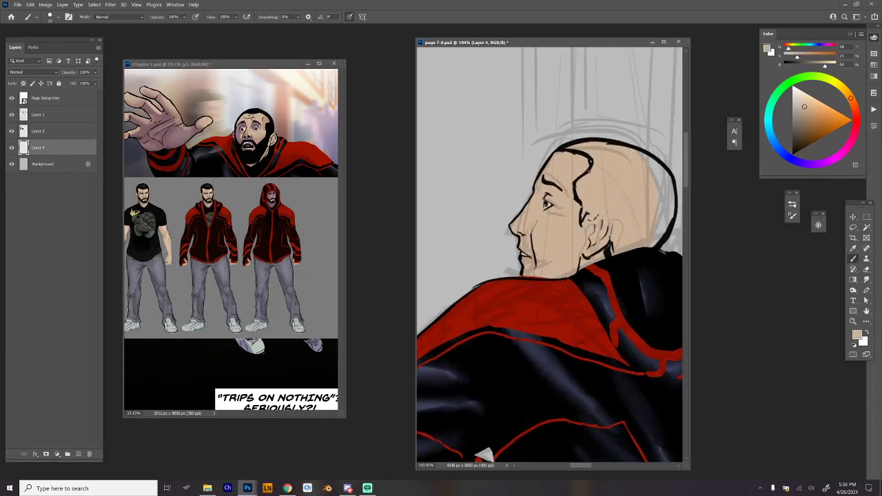
alt+click(583, 222)
mouse_move(590, 212)
mouse_down()
mouse_move(602, 206)
mouse_move(617, 222)
mouse_move(609, 208)
mouse_move(607, 242)
mouse_move(581, 253)
mouse_up()
key(ctrl+z)
key(ctrl+z)
key(ctrl+shift+z)
key(ctrl+shift+z)
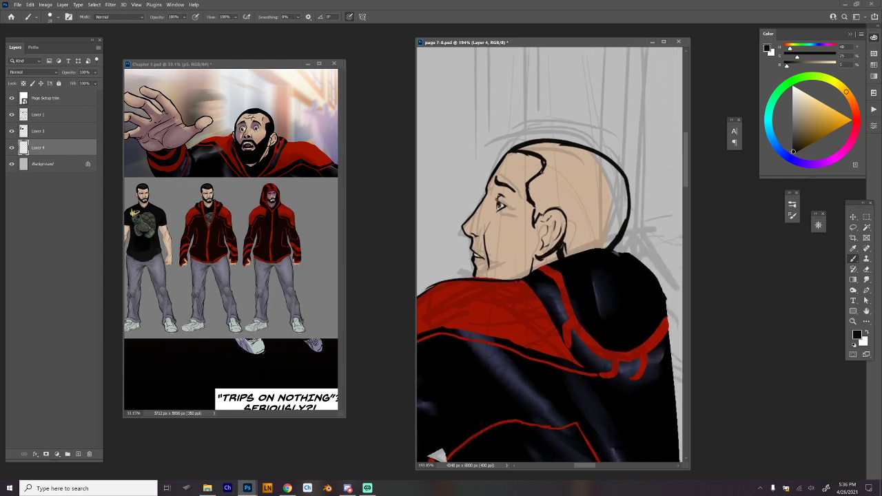
Paint over the wavy hairline with skin tone and re-ink it as an angular hairline ending in a sideburn.
mouse_move(517, 149)
mouse_down()
mouse_move(562, 165)
mouse_move(532, 202)
mouse_move(527, 192)
mouse_move(544, 163)
mouse_move(542, 171)
mouse_up()
key(ctrl+z)
key(ctrl+z)
alt+click(539, 181)
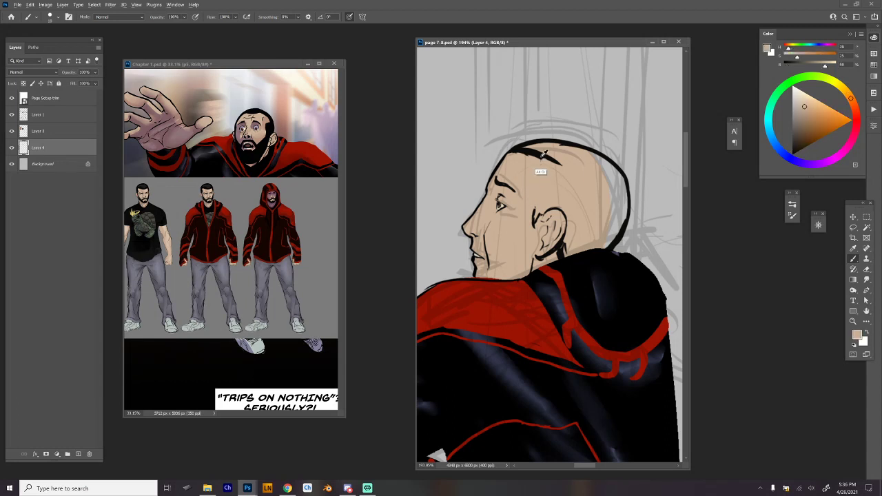
alt+click(544, 156)
mouse_move(535, 216)
mouse_down()
mouse_move(566, 171)
mouse_move(540, 183)
mouse_move(531, 224)
mouse_up()
key(ctrl+z)
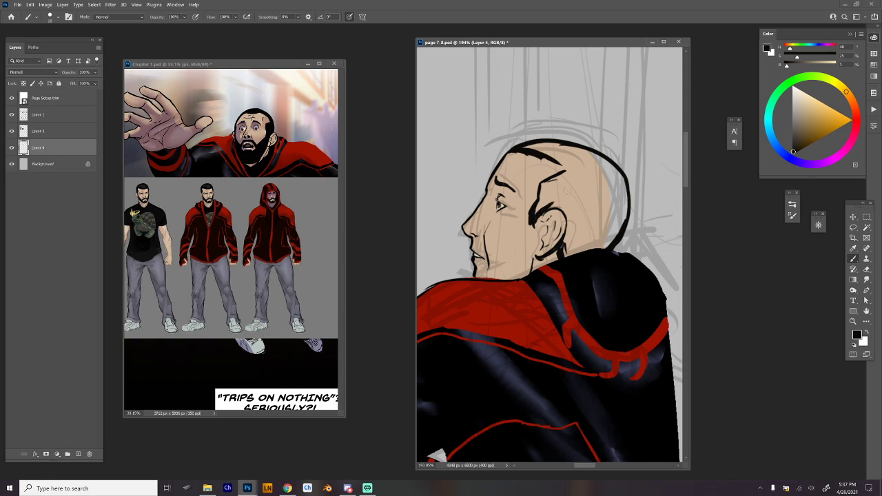
Select the enclosed hair area behind the hairline with the Magic Wand, fill it with black, and deselect.
key(w)
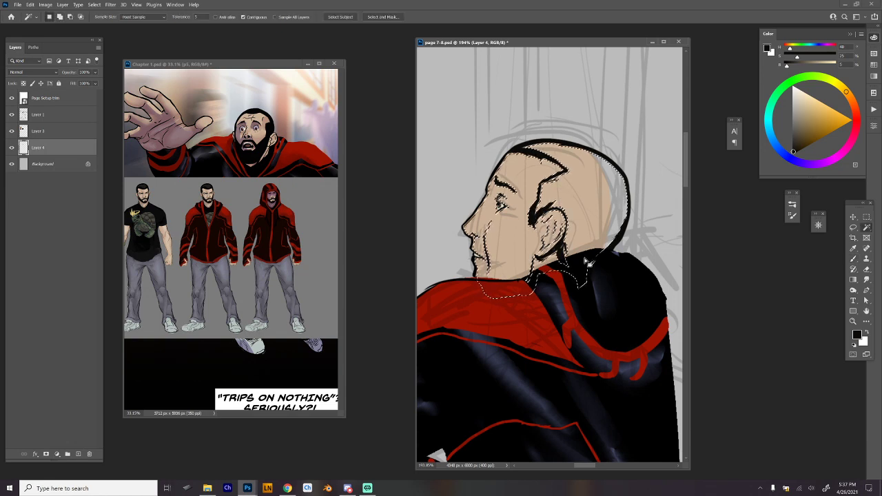
key(b)
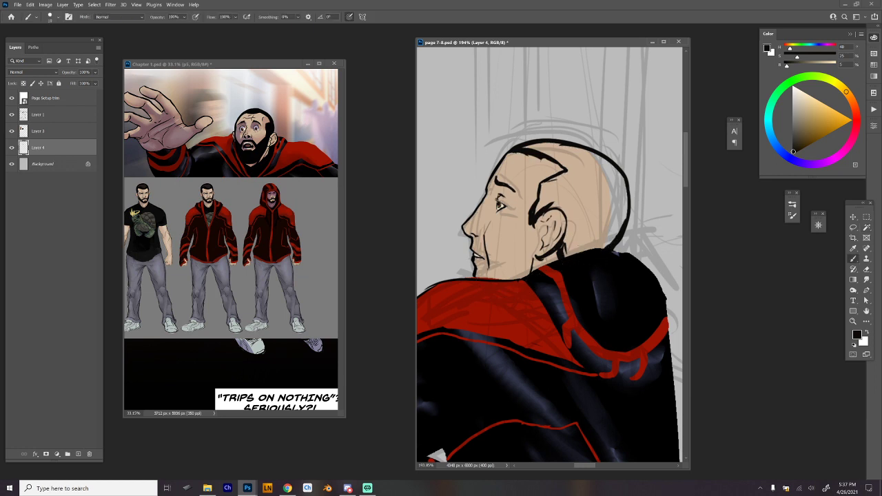
key(w)
click(598, 204)
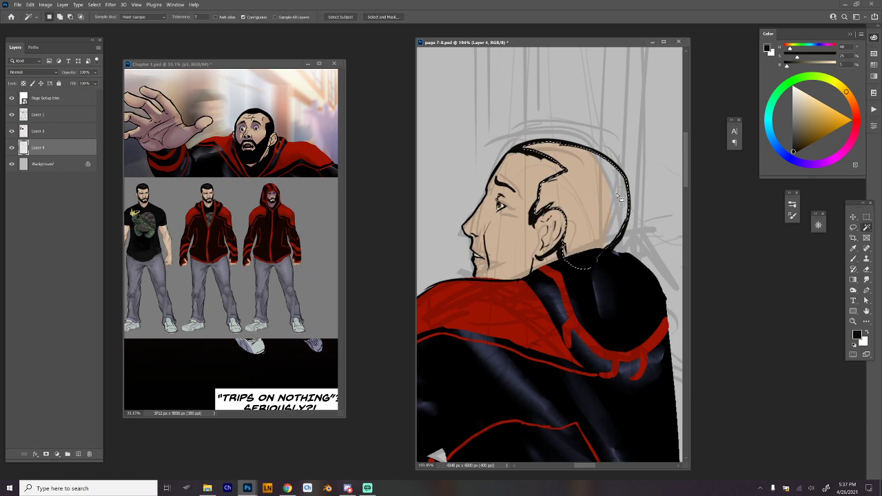
key(alt+BackSpace)
key(ctrl+d)
key(b)
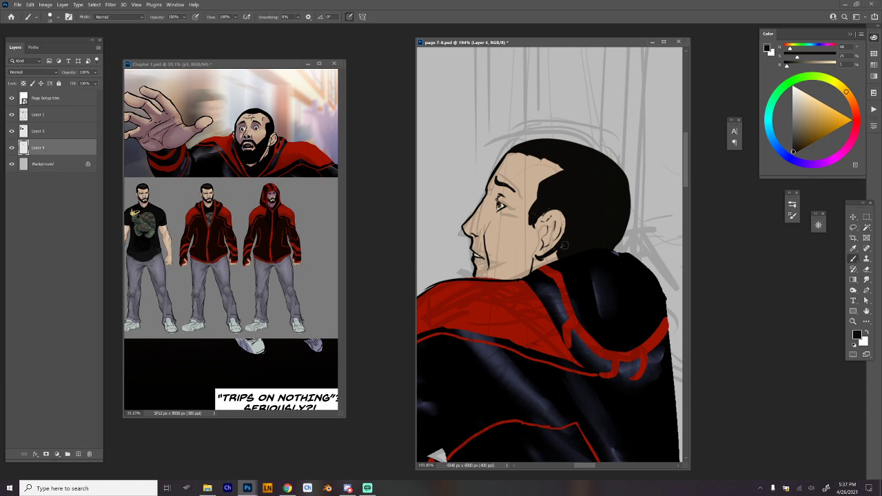
Ink the beard from the sideburn along the jaw to the mouth and fill it solid black.
drag(592, 245, 629, 233)
mouse_move(504, 226)
mouse_down()
mouse_move(521, 234)
mouse_move(528, 268)
mouse_move(556, 215)
mouse_move(571, 209)
mouse_move(571, 218)
mouse_up()
key(ctrl+z)
key(ctrl+z)
key(ctrl+z)
key(ctrl+z)
mouse_move(526, 243)
mouse_down()
mouse_move(568, 203)
mouse_move(565, 257)
mouse_up()
mouse_move(567, 222)
mouse_down()
mouse_move(563, 262)
mouse_move(530, 242)
mouse_move(566, 213)
mouse_move(531, 256)
mouse_move(537, 270)
mouse_move(545, 264)
mouse_up()
mouse_move(560, 226)
mouse_down()
mouse_move(549, 265)
mouse_move(558, 265)
mouse_up()
drag(628, 251, 597, 293)
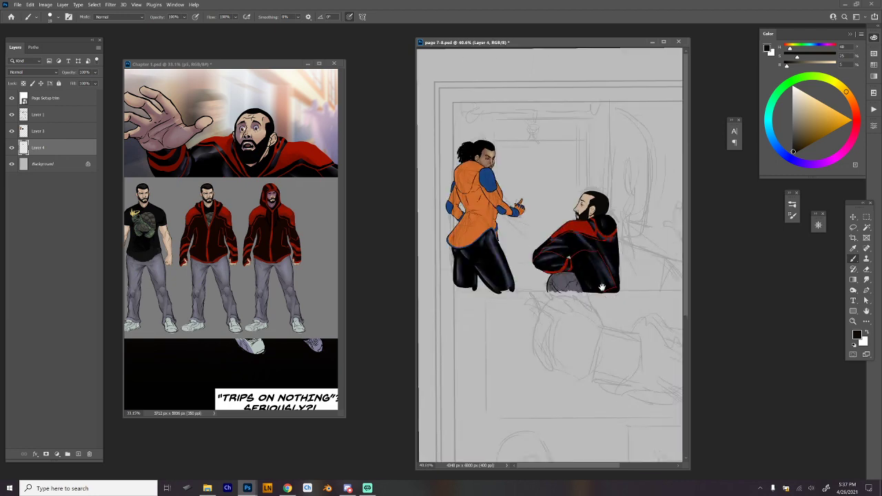
Clean up the edges of the hairline by alternating the sampled skin tone and black.
scroll(599, 215, up, 5)
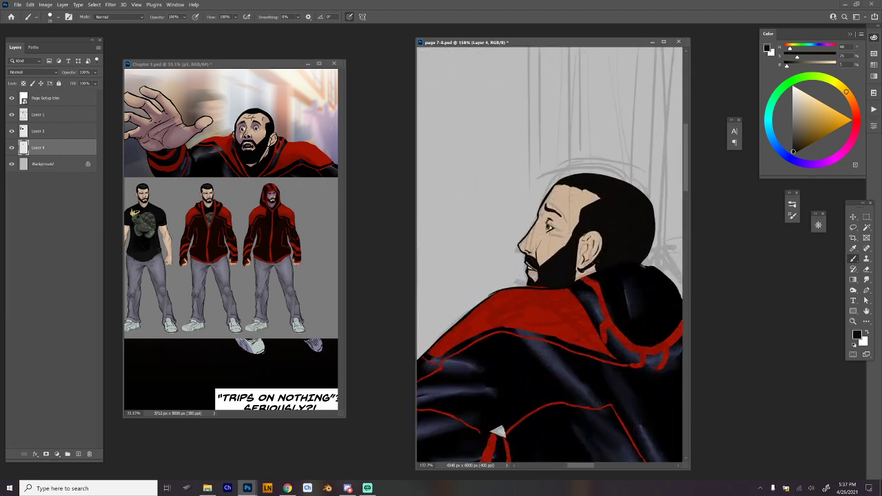
alt+click(573, 215)
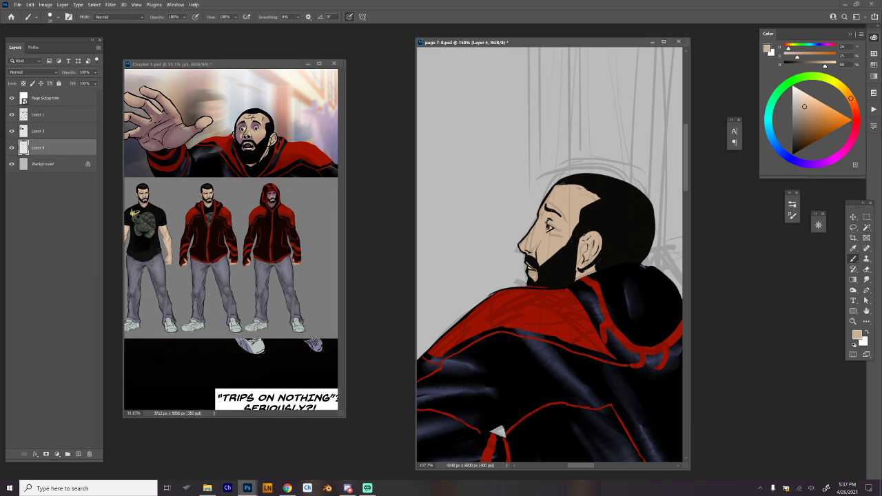
alt+click(616, 211)
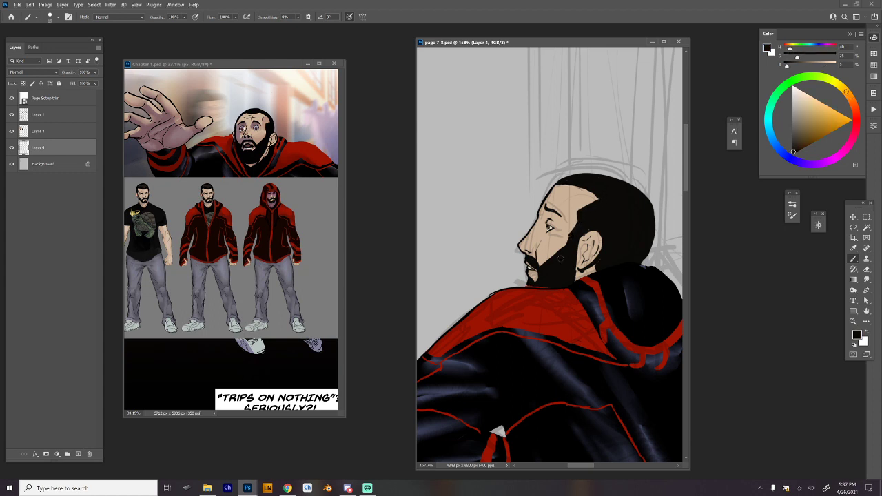
drag(583, 184, 586, 189)
alt+click(578, 209)
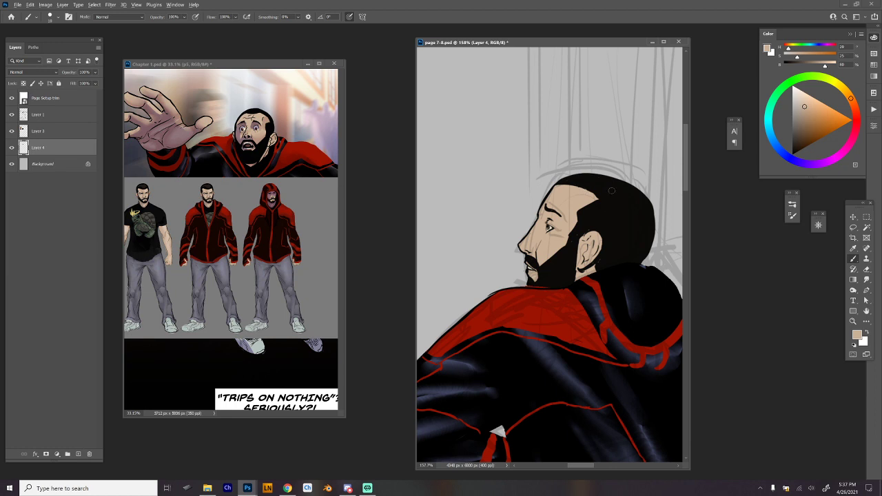
alt+click(610, 194)
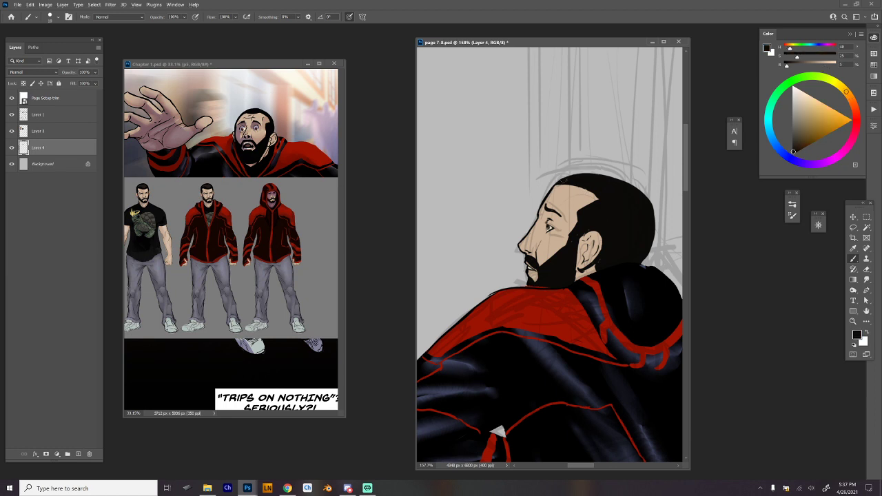
Enlarge the hair's outline over the crown and back of the head, fill the gap with black, and switch to the Eraser.
mouse_move(562, 172)
mouse_down()
mouse_move(641, 191)
mouse_move(655, 222)
mouse_up()
drag(635, 179, 653, 242)
key(ctrl+z)
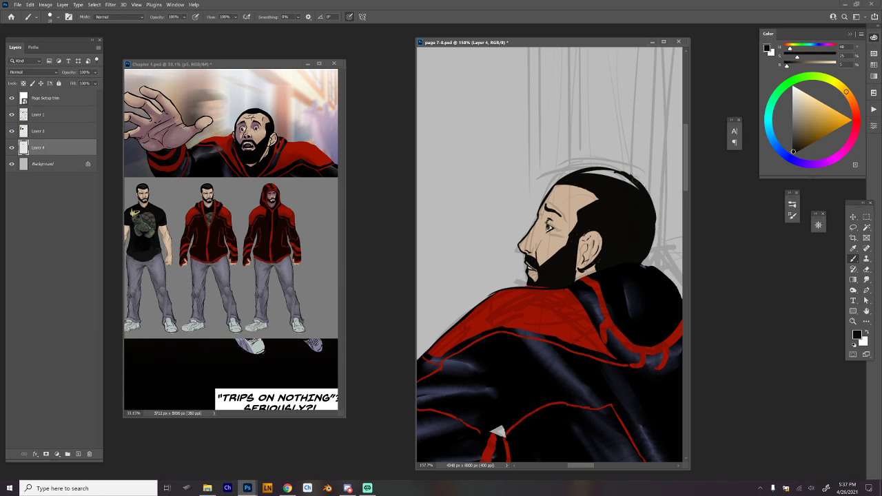
drag(633, 176, 660, 238)
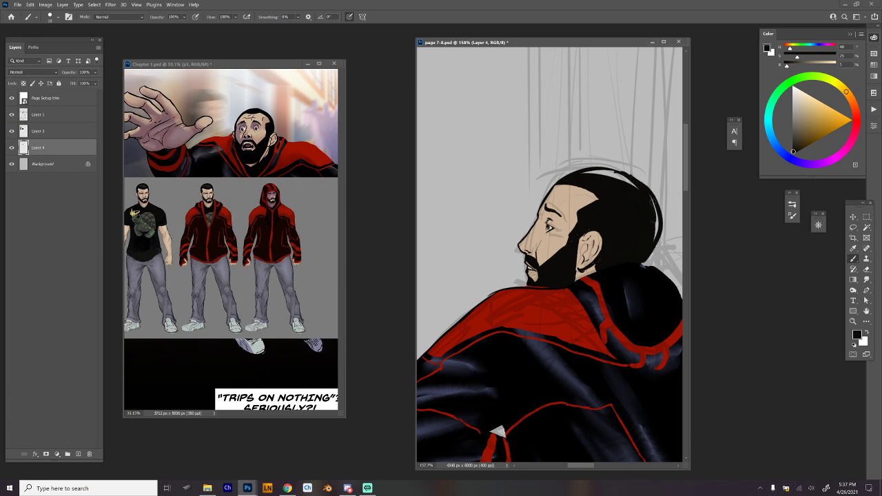
drag(653, 202, 597, 175)
key(e)
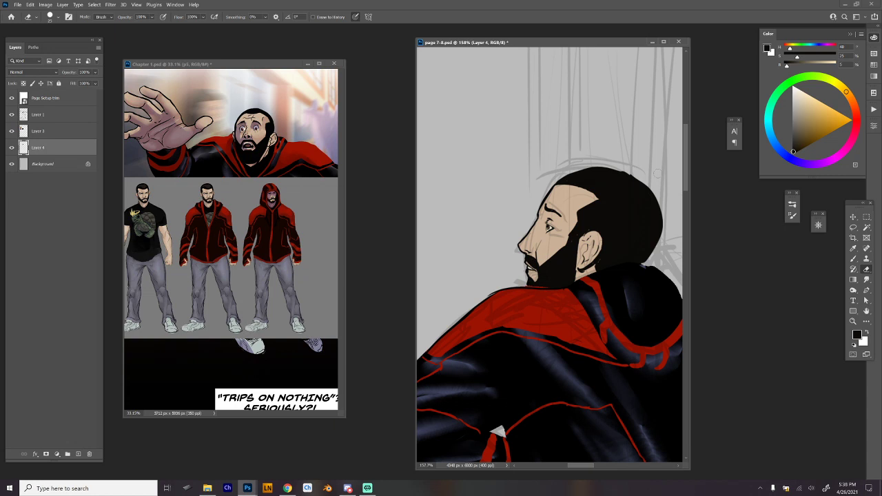
Open the Liquify filter on the head layer and push the back of the hair slightly inward with Forward Warp.
scroll(656, 173, down, 3)
scroll(666, 227, up, 2)
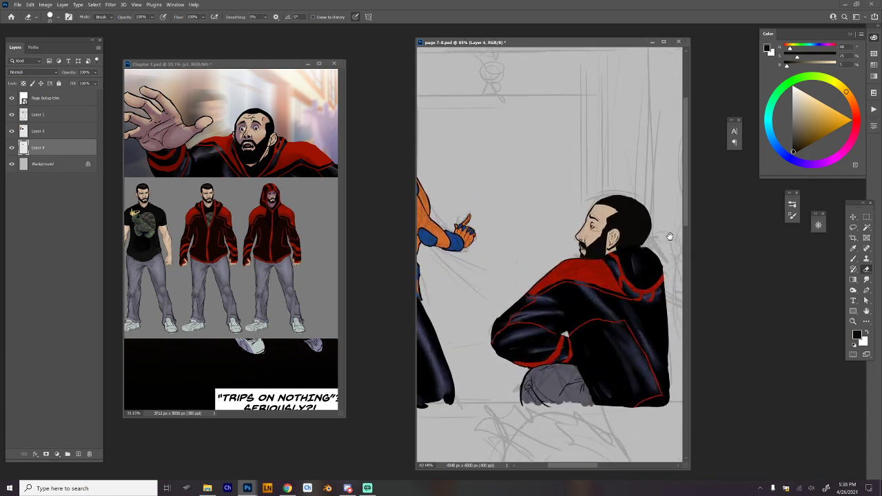
click(110, 5)
click(141, 72)
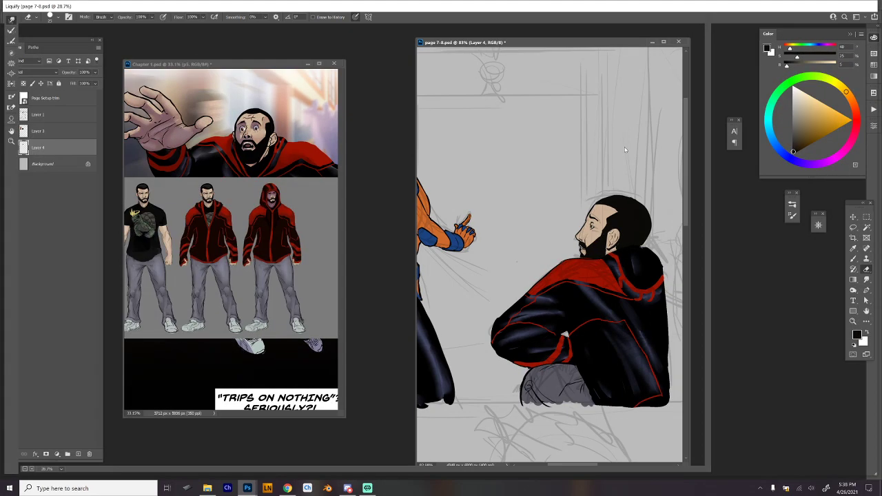
key(ctrl+plus)
key(ctrl+plus)
key(ctrl+plus)
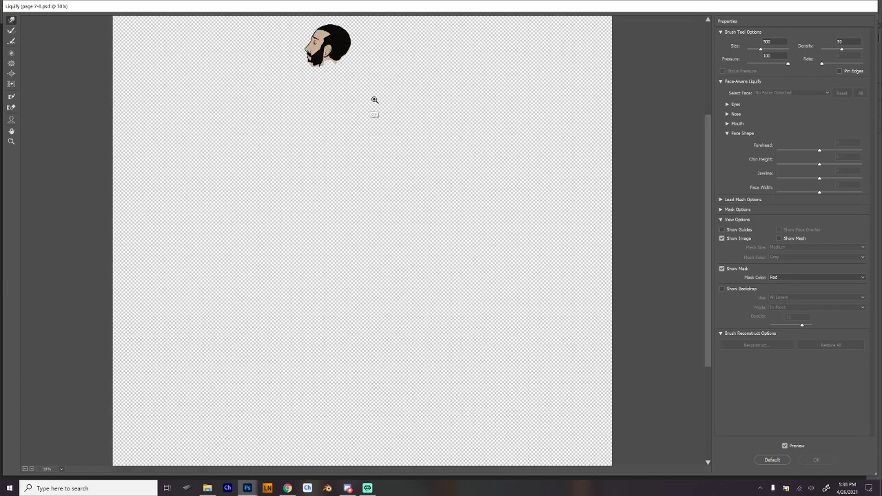
scroll(435, 212, up, 5)
drag(504, 277, 503, 276)
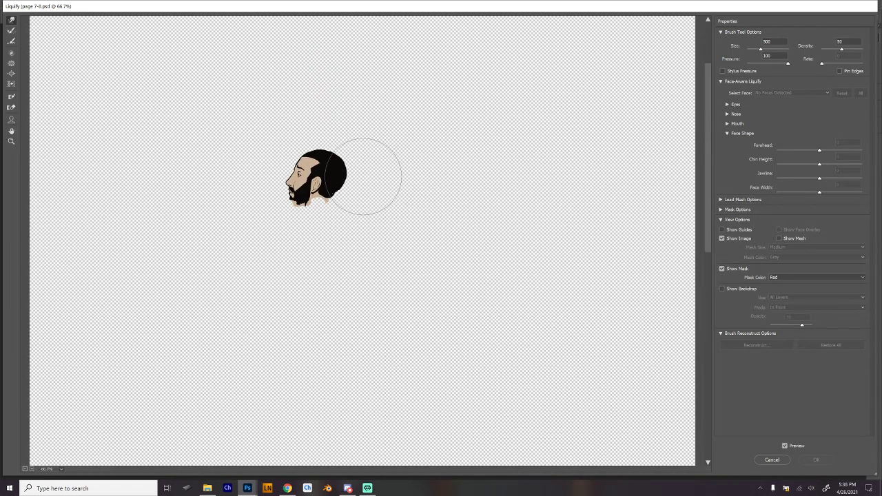
drag(346, 173, 343, 173)
Compare the head with and without the warp by toggling the Liquify preview, leaving the preview on.
key(p)
key(o)
key(p)
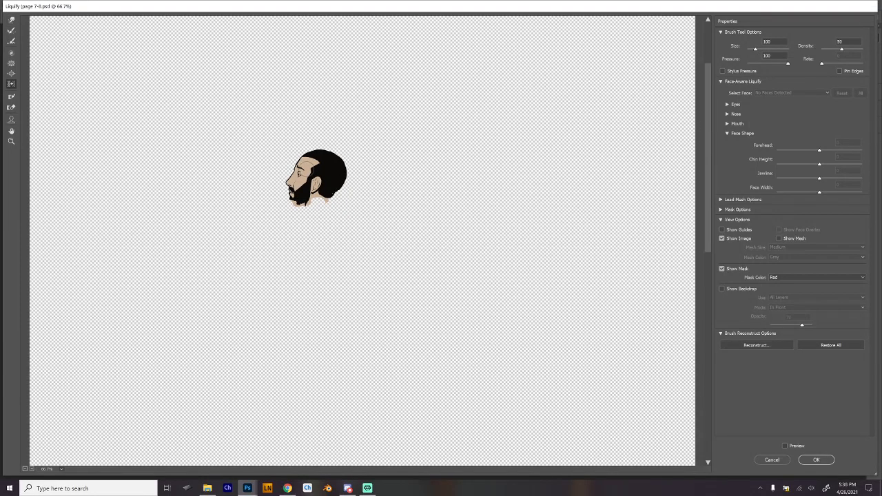
key(p)
key(p)
key(p)
key(p)
key(p)
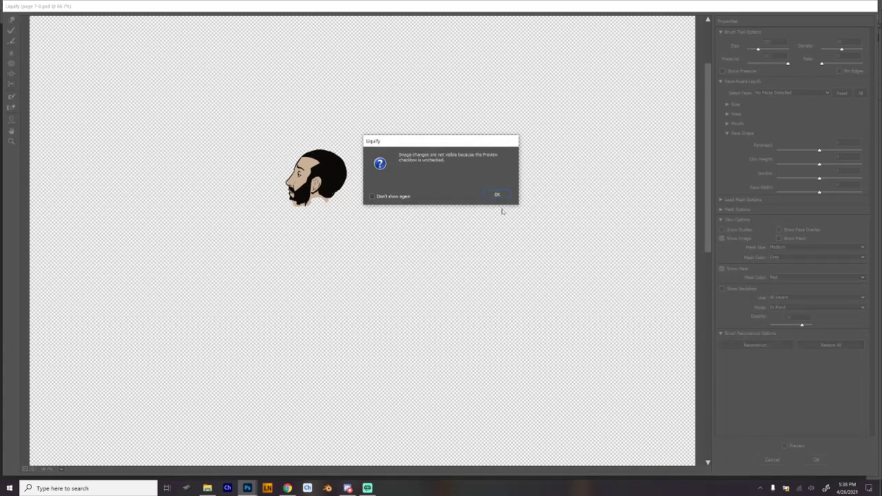
click(501, 194)
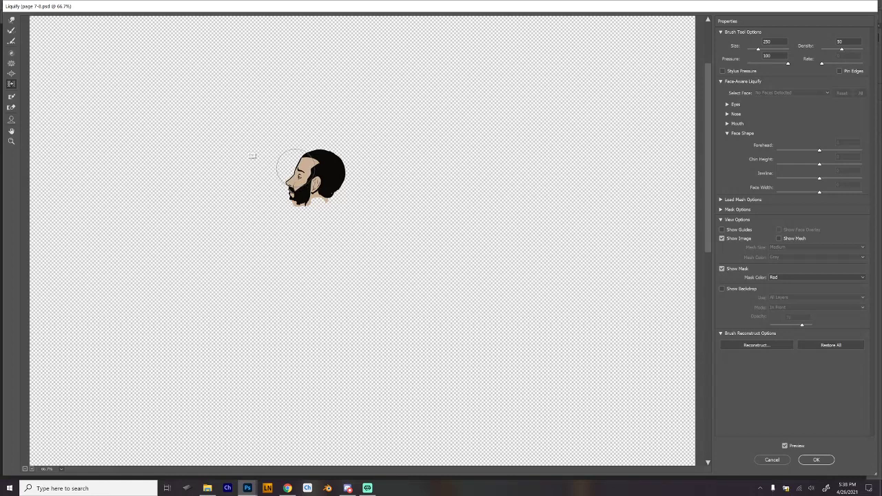
Return to the Forward Warp tool and nudge the hair and the front hairline above the forehead, resizing the brush as needed.
click(11, 20)
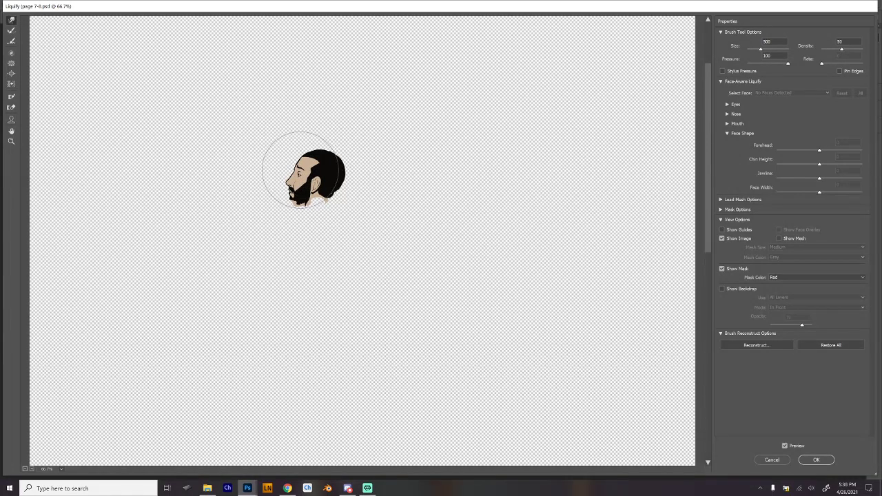
key(bracketleft)
key(bracketleft)
key(bracketleft)
key(bracketright)
key(bracketleft)
drag(330, 166, 318, 162)
key(bracketleft)
key(bracketleft)
key(bracketleft)
key(bracketright)
key(bracketright)
drag(310, 169, 310, 159)
Reshape the face profile from the forehead down to the mouth and smooth the crown with Forward Warp.
key(bracketleft)
key(bracketright)
key(bracketright)
key(bracketright)
key(bracketright)
key(bracketright)
drag(311, 144, 292, 185)
key(bracketleft)
Refine the front of the hair with different warp brush sizes and apply the Liquify changes.
key(bracketleft)
drag(332, 153, 330, 153)
key(bracketleft)
key(bracketright)
key(bracketright)
key(bracketright)
key(bracketright)
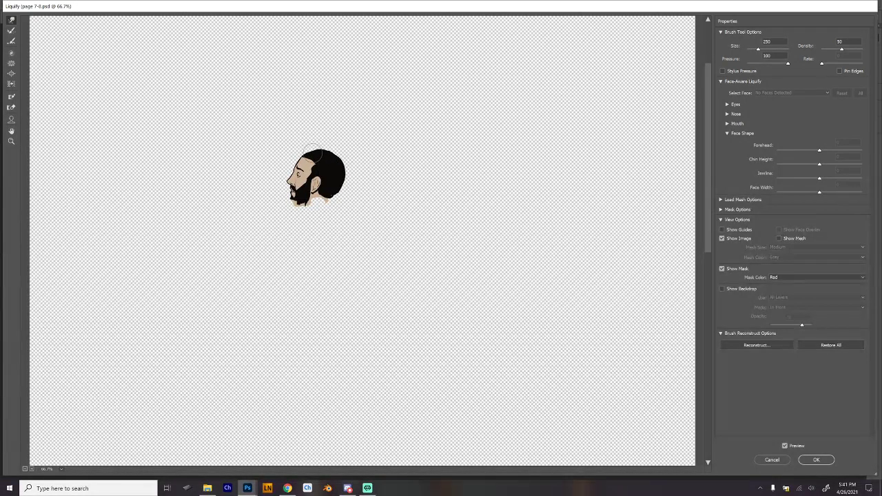
key(bracketleft)
key(bracketleft)
key(bracketleft)
key(bracketleft)
key(bracketleft)
key(bracketright)
key(bracketright)
key(Return)
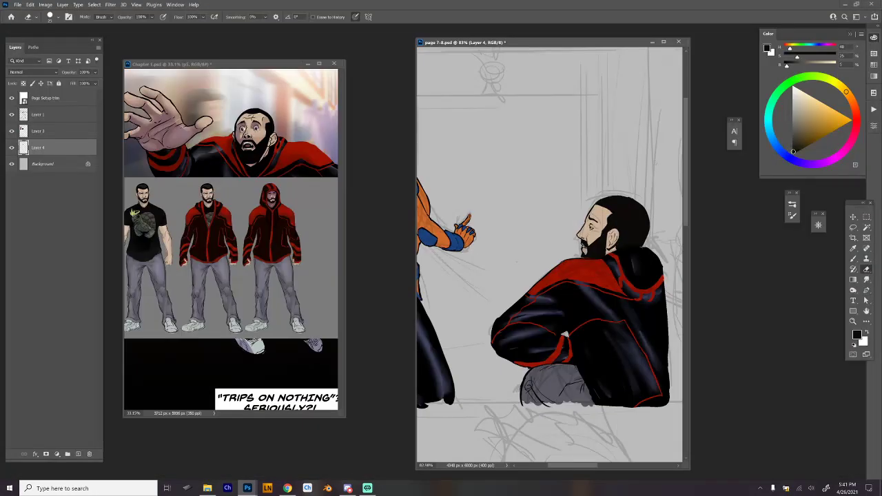
Reopen Liquify on the head layer and push the tip of the nose slightly inward.
scroll(639, 230, down, 2)
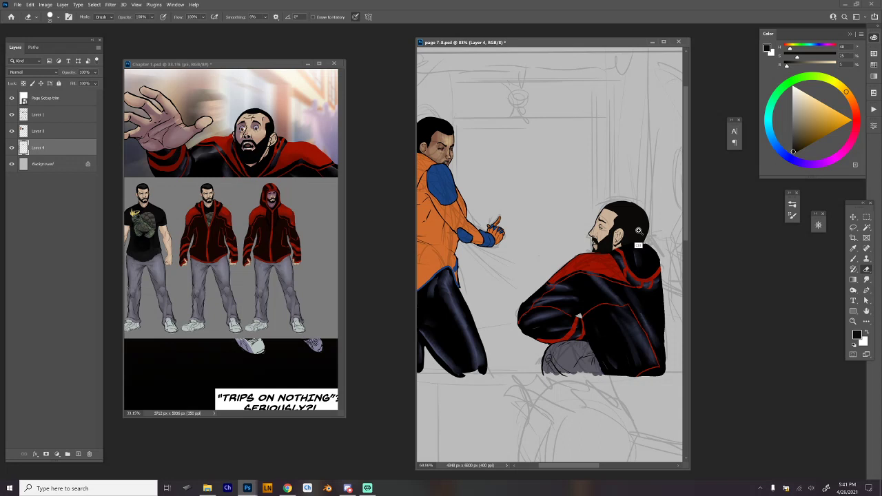
scroll(638, 230, up, 4)
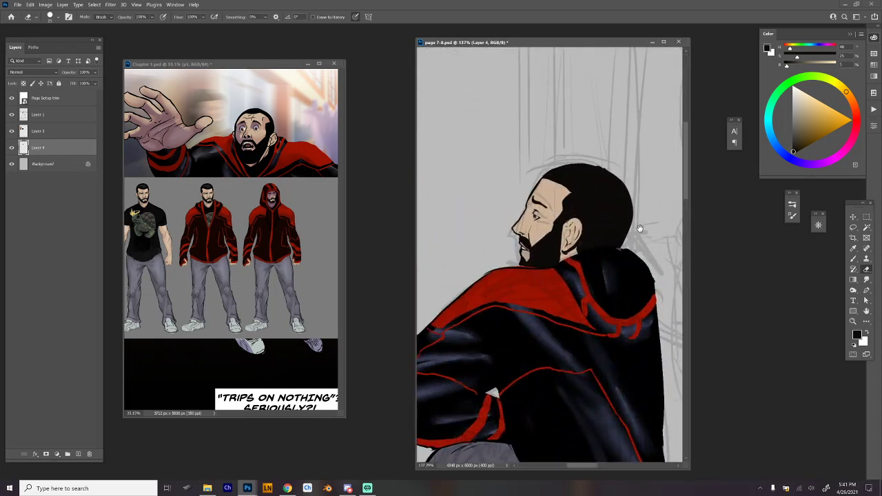
click(110, 5)
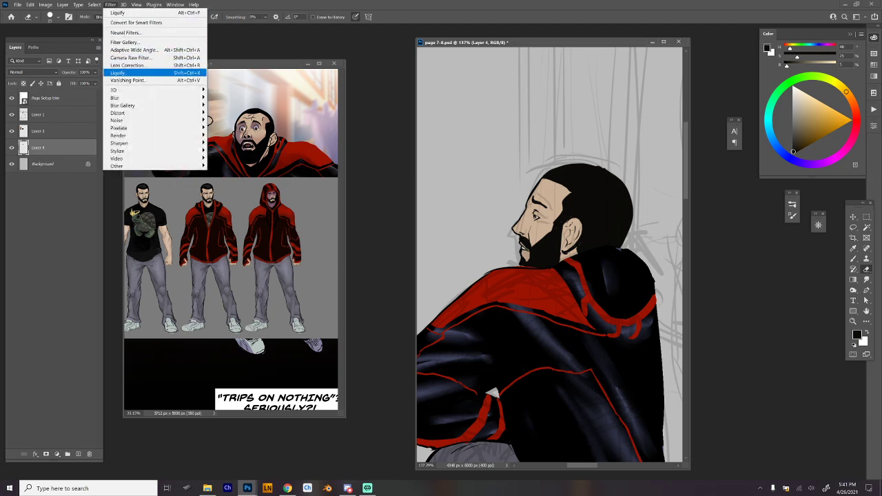
click(123, 73)
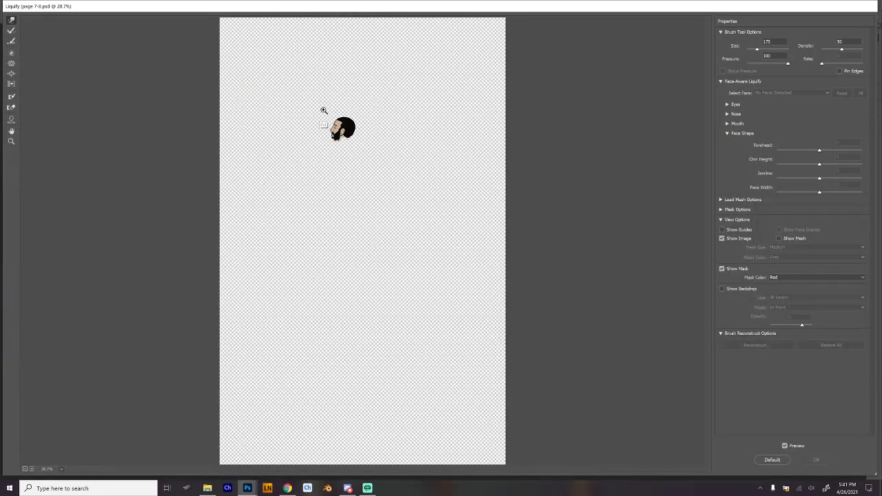
drag(361, 147, 367, 152)
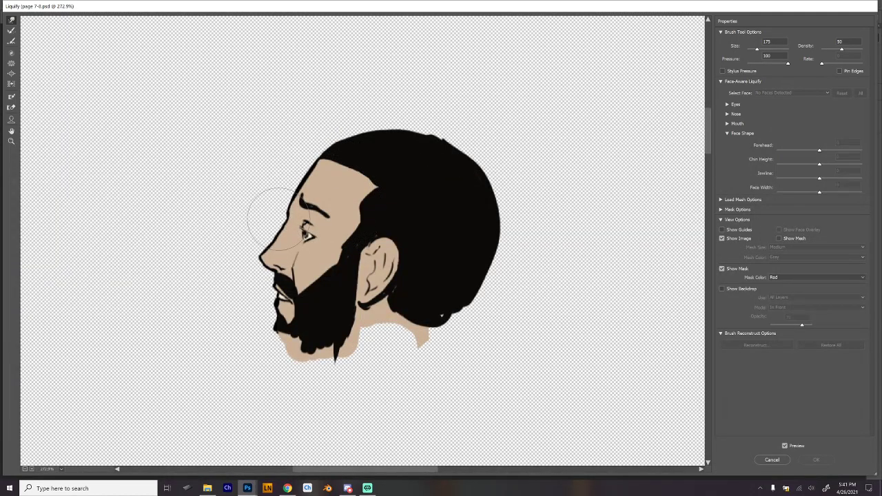
drag(259, 254, 263, 257)
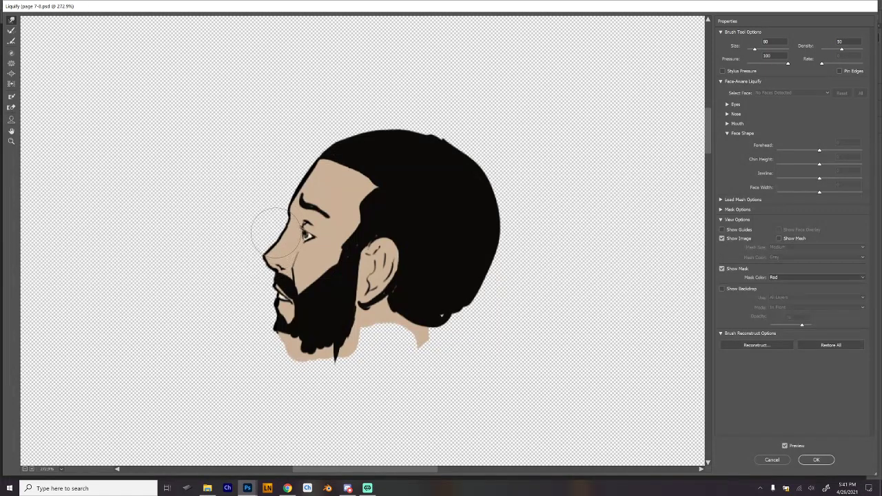
Warp the inner end of the eyebrow toward the front of the face with a smaller brush.
key(bracketleft)
key(bracketleft)
key(bracketleft)
key(bracketleft)
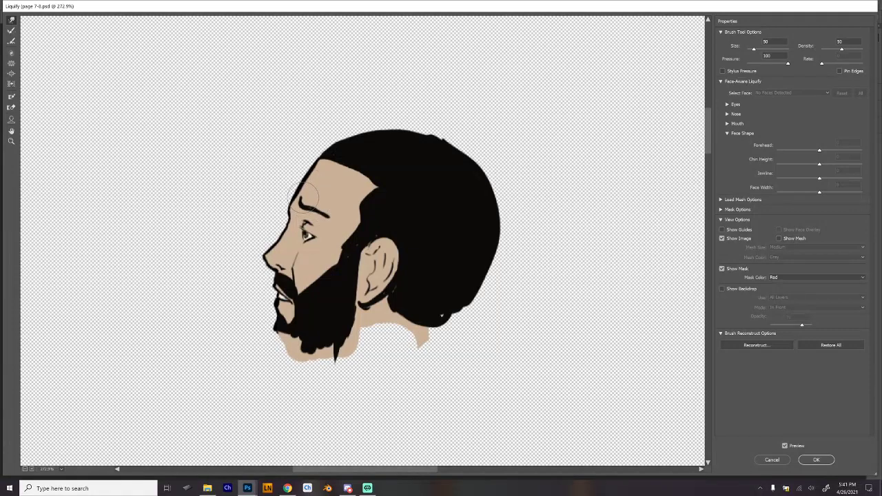
key(bracketright)
key(bracketright)
key(bracketright)
key(bracketleft)
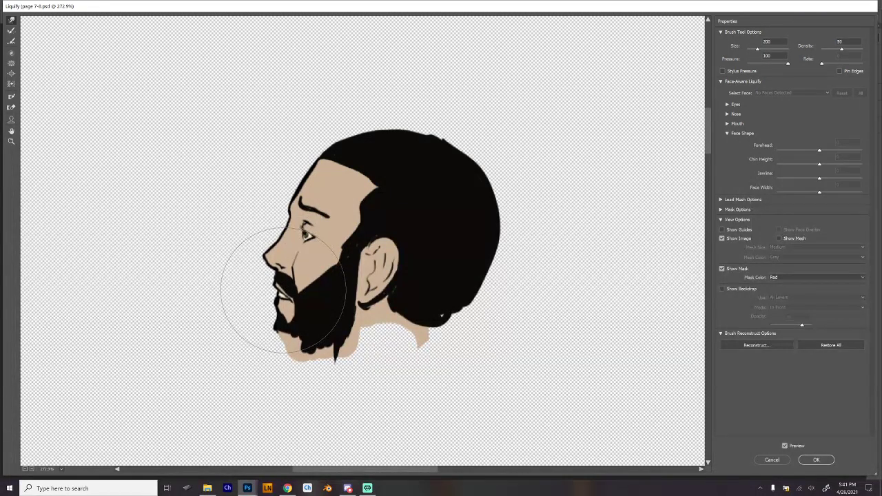
Nudge the eye, the outer eyebrow and the lower ear slightly upward with a medium warp brush.
key(bracketright)
key(bracketright)
key(bracketright)
key(bracketright)
key(bracketright)
key(bracketright)
key(bracketright)
key(bracketright)
key(bracketright)
key(bracketright)
key(bracketright)
key(bracketright)
key(bracketright)
key(bracketleft)
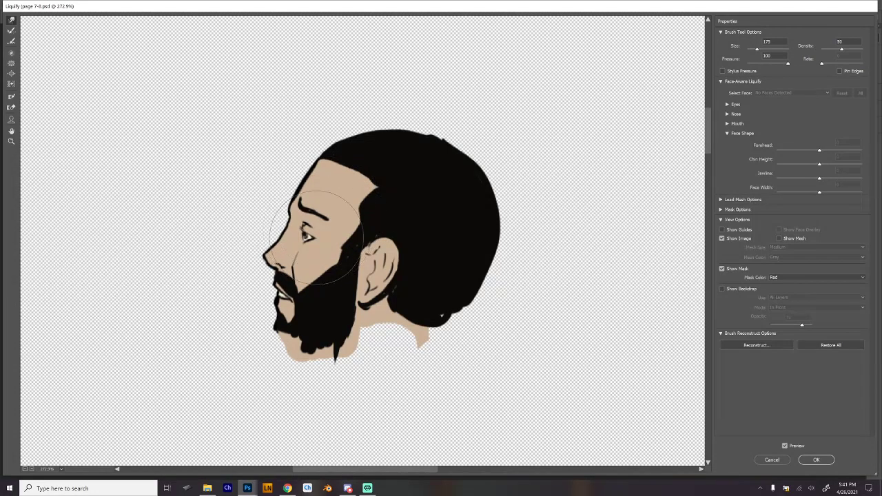
key(bracketleft)
key(bracketleft)
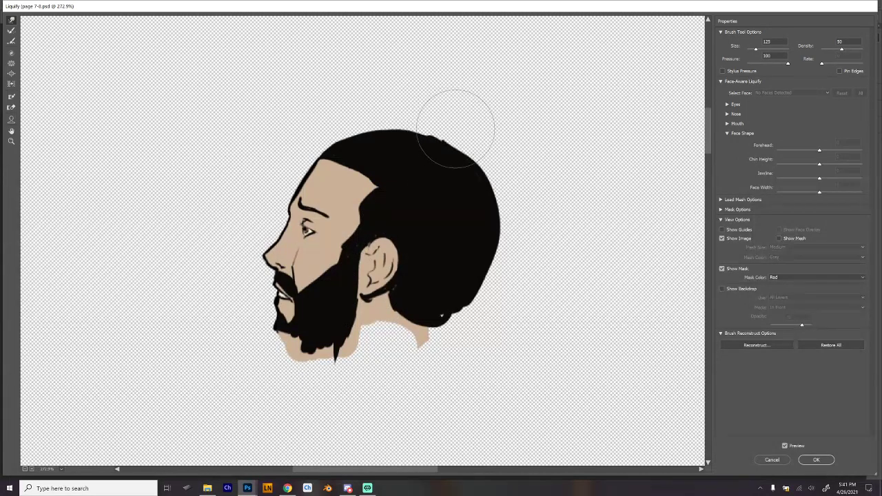
Push the nape and the back of the head inward with a warp brush of up to 300.
key(bracketright)
key(bracketright)
key(bracketright)
key(bracketright)
drag(465, 318, 461, 315)
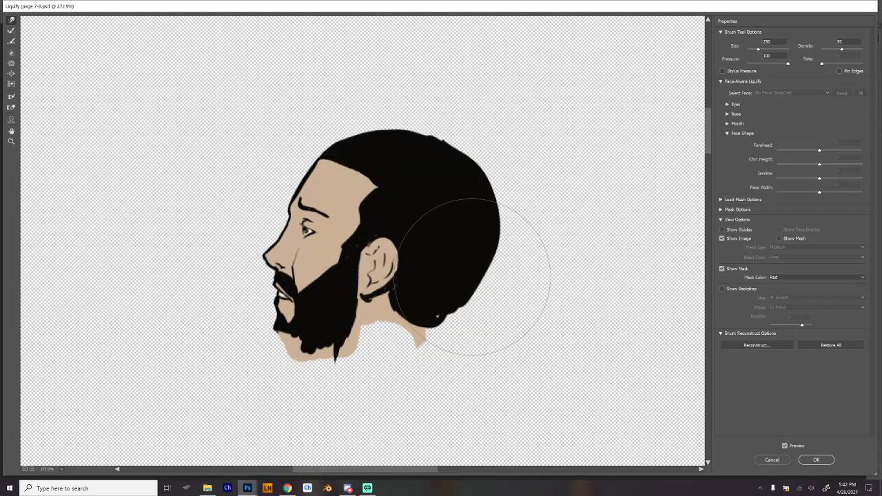
key(bracketright)
drag(499, 233, 492, 234)
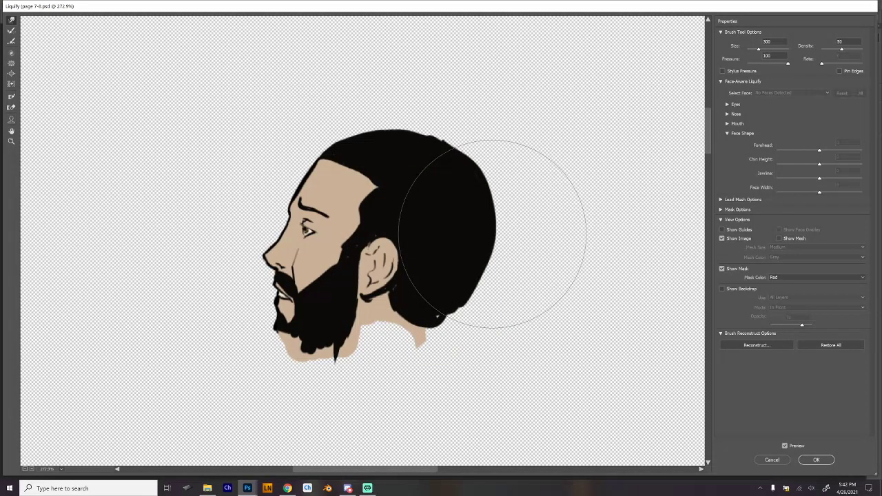
key(bracketleft)
key(bracketleft)
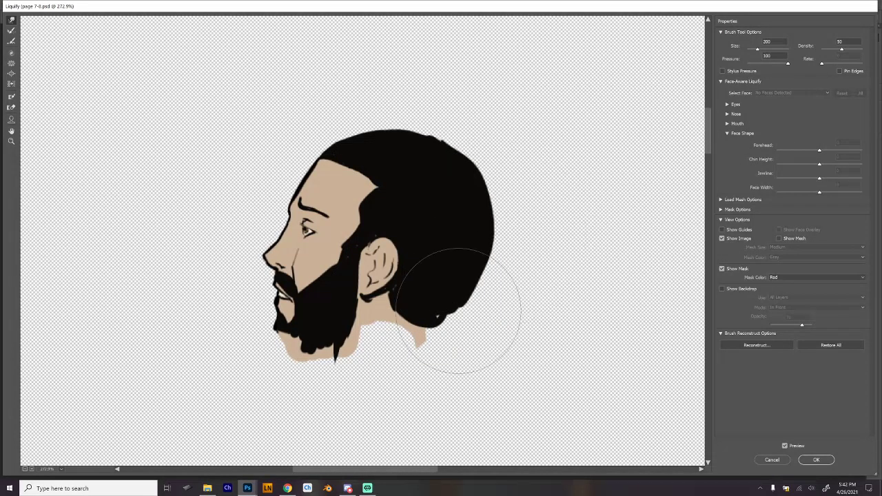
key(bracketleft)
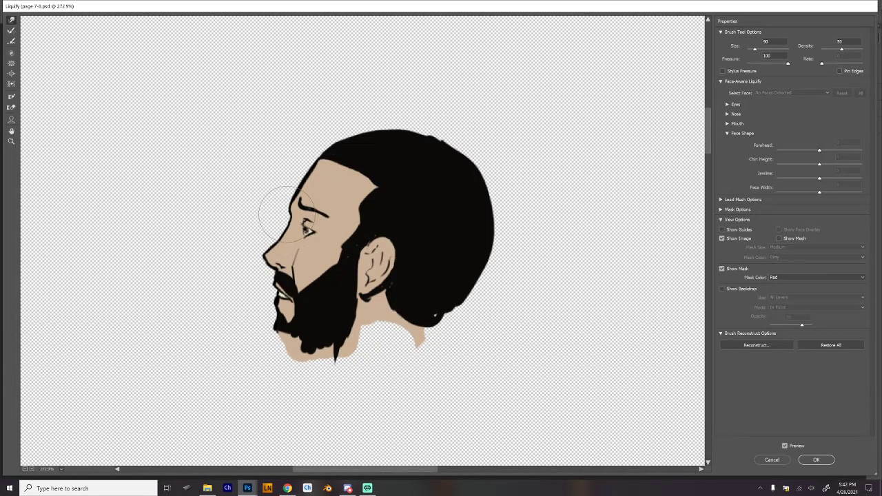
Refine the nose bridge, eye and cheek line with progressively smaller warp brushes and apply Liquify.
key(bracketleft)
key(bracketleft)
key(bracketleft)
key(bracketleft)
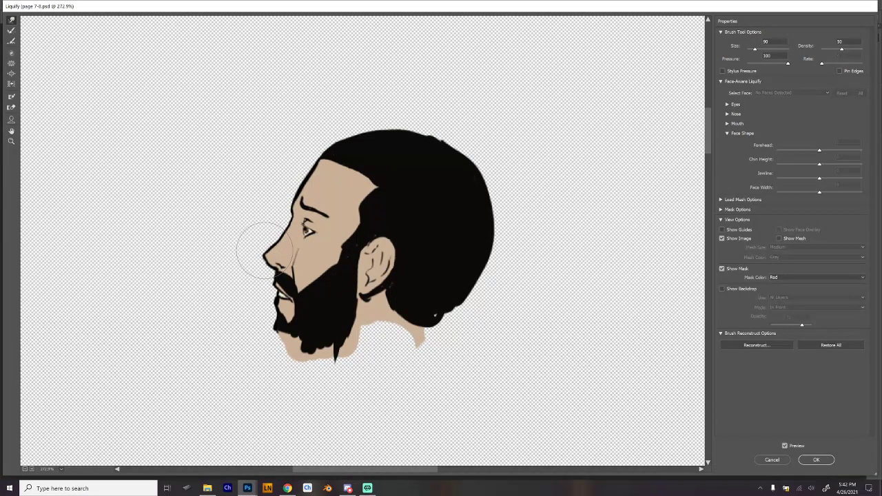
key(bracketleft)
key(bracketleft)
key(bracketleft)
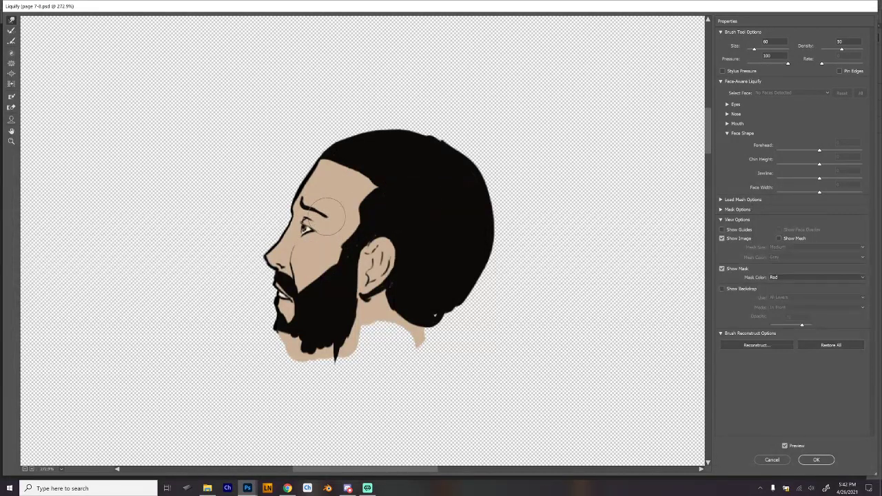
key(bracketleft)
key(bracketleft)
key(Return)
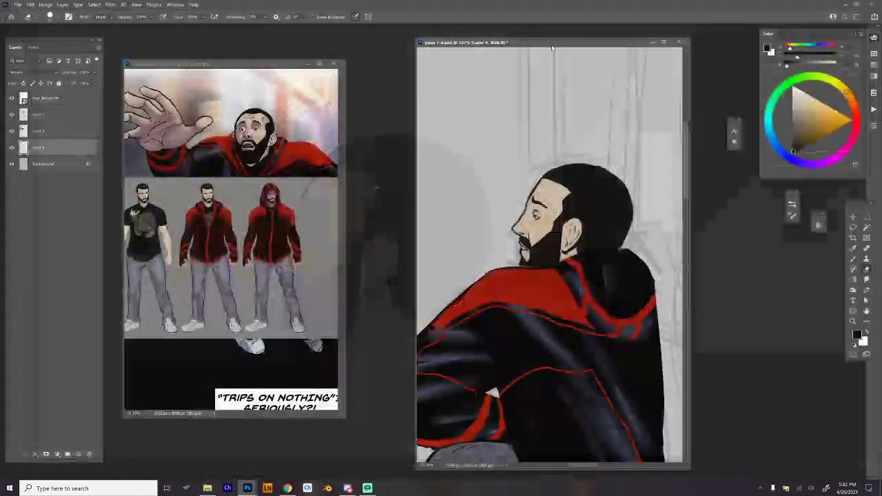
Paint the black hairline forward over the temple and sideburn with the Brush, undoing stray strokes.
scroll(600, 255, down, 4)
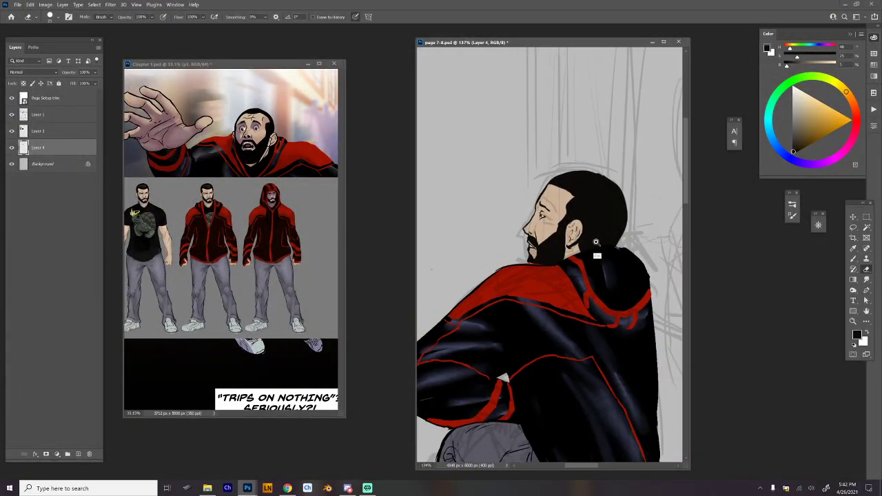
scroll(601, 271, down, 3)
scroll(566, 201, up, 4)
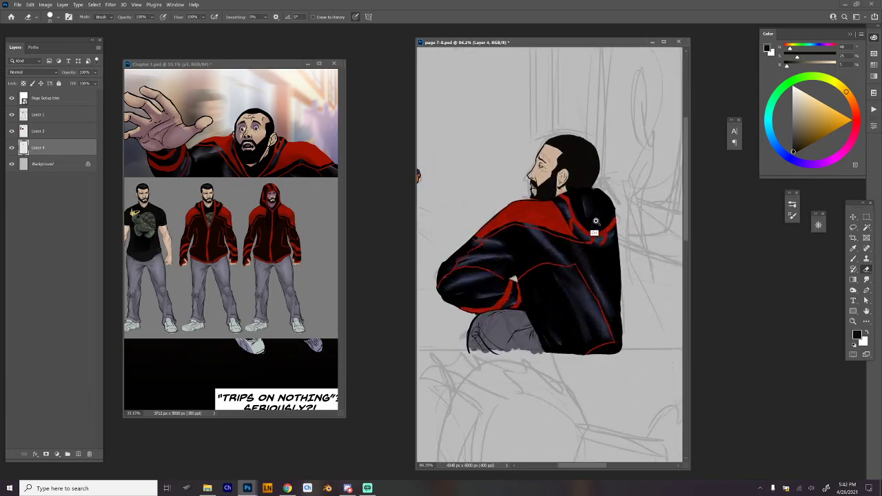
scroll(566, 201, up, 5)
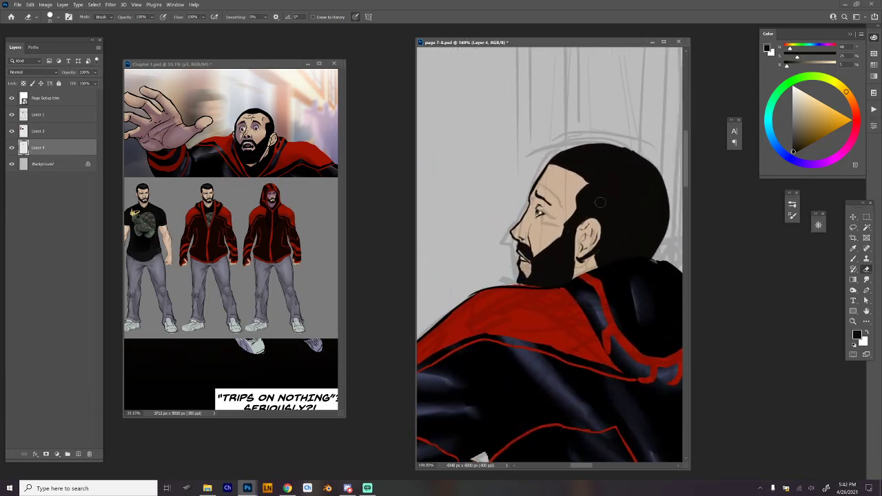
key(b)
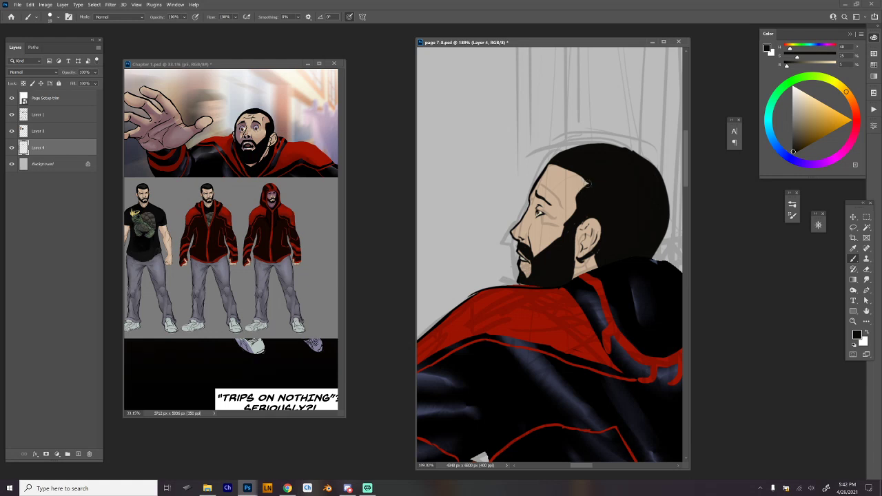
drag(586, 183, 580, 193)
drag(568, 189, 569, 222)
key(ctrl+z)
mouse_move(570, 192)
mouse_down()
mouse_move(567, 221)
mouse_move(533, 257)
mouse_move(569, 223)
mouse_move(573, 195)
mouse_move(569, 217)
mouse_up()
drag(549, 167, 575, 173)
key(ctrl+z)
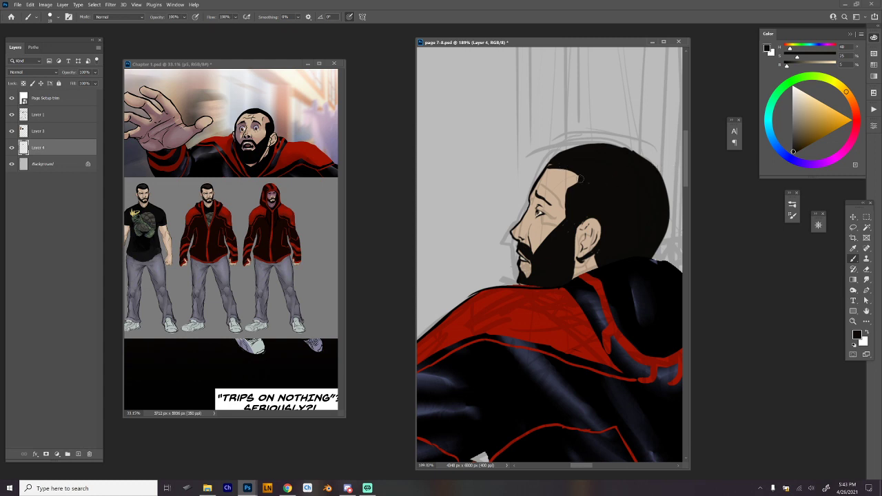
mouse_move(581, 179)
mouse_down()
mouse_move(551, 164)
mouse_move(578, 147)
mouse_up()
Lasso the second figure's eye and eyebrow and shift them slightly on the face.
drag(548, 214, 541, 157)
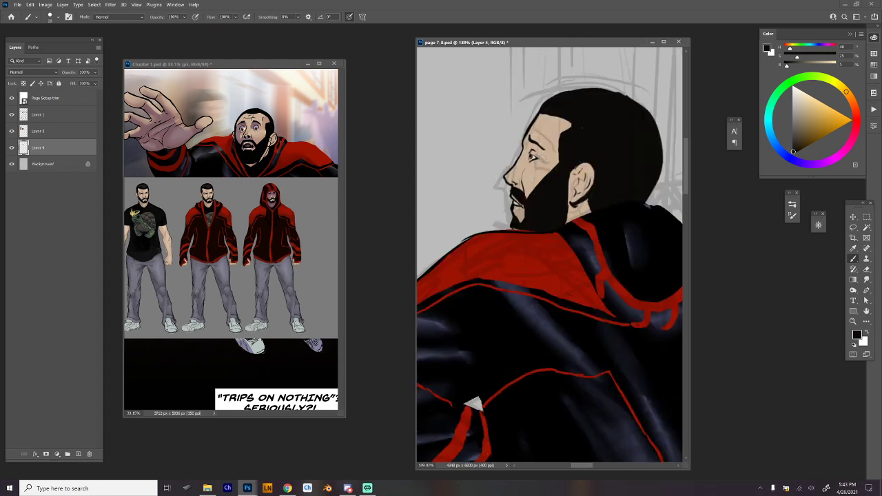
key(l)
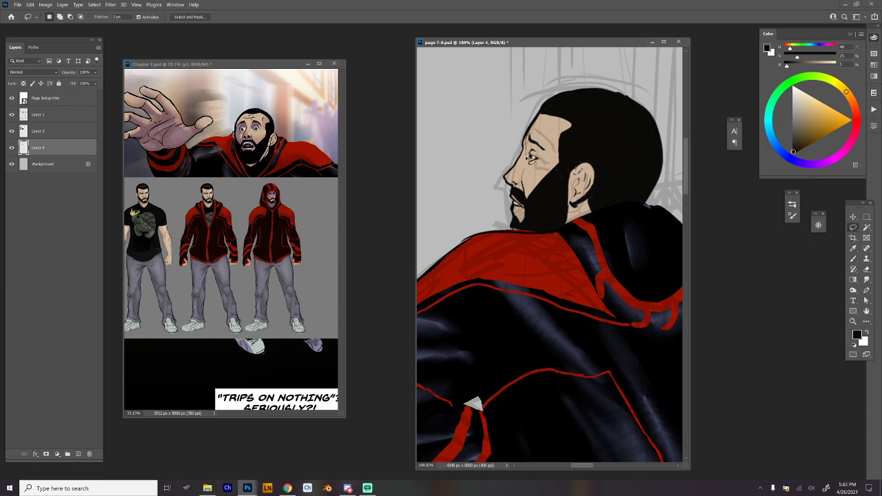
mouse_move(531, 160)
mouse_down()
mouse_move(545, 136)
mouse_move(529, 156)
mouse_up()
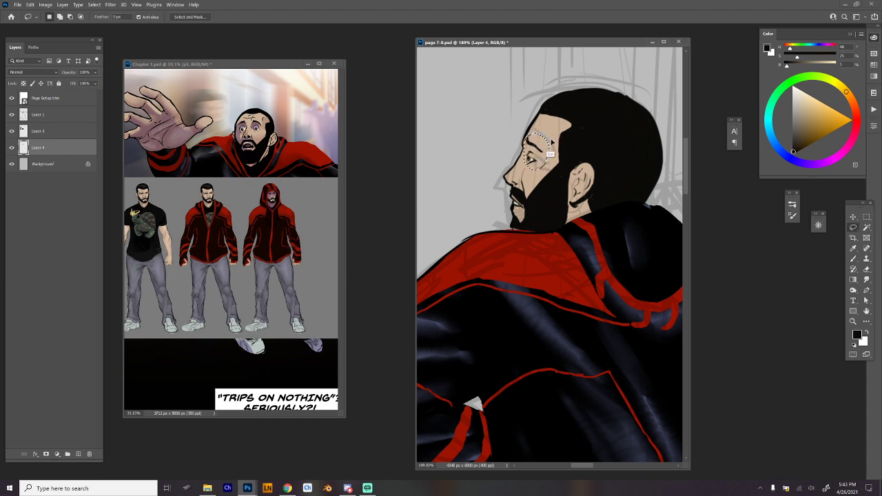
Try shading the forehead and temple with a sampled skin colour shifted toward red, using the Brush in Multiply mode.
key(b)
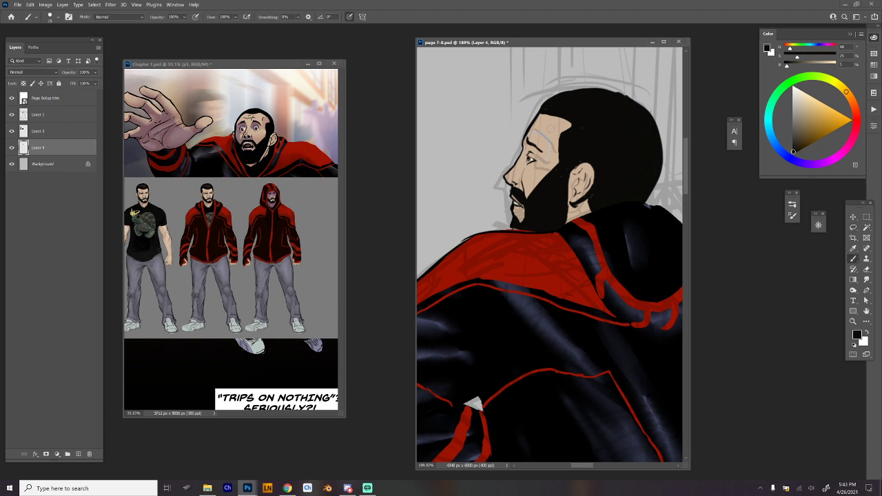
alt+click(553, 145)
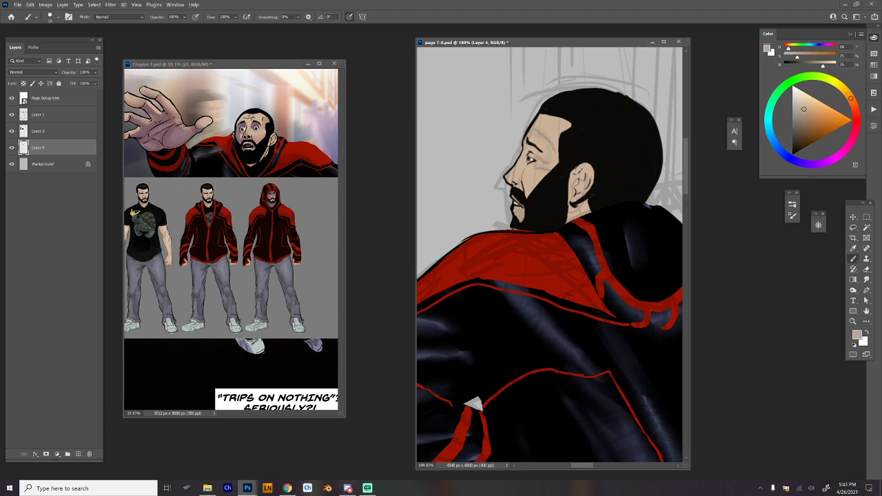
scroll(607, 169, down, 5)
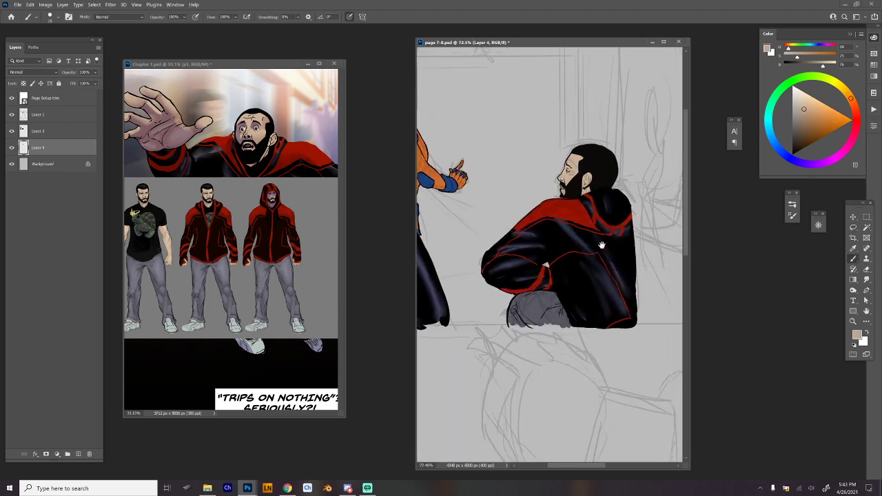
drag(603, 246, 572, 251)
scroll(578, 238, up, 3)
drag(582, 154, 554, 227)
scroll(554, 227, up, 2)
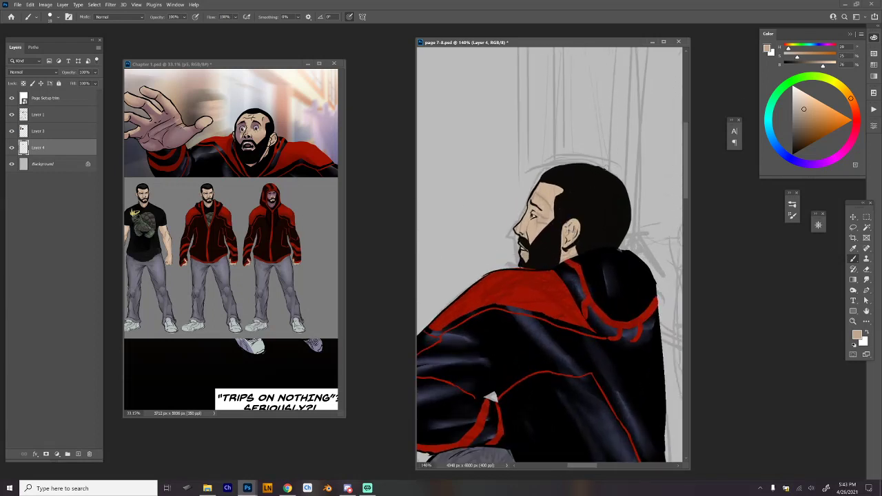
click(856, 111)
click(857, 124)
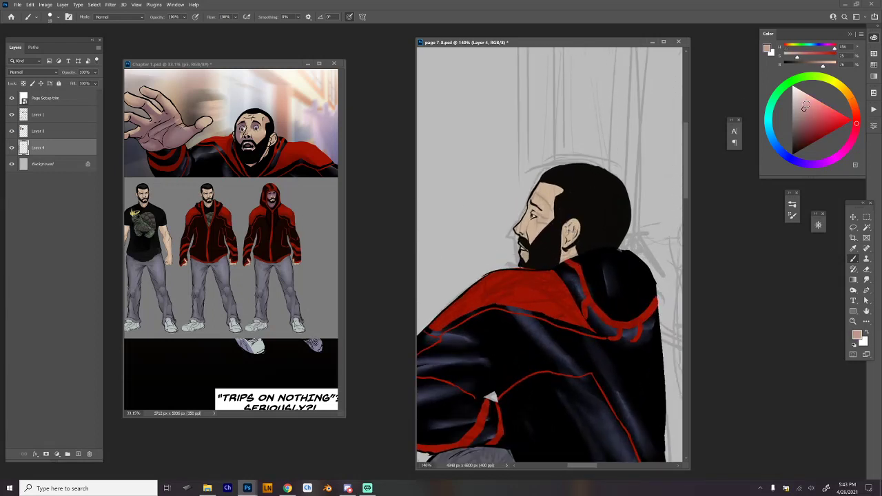
right_click(485, 177)
click(141, 18)
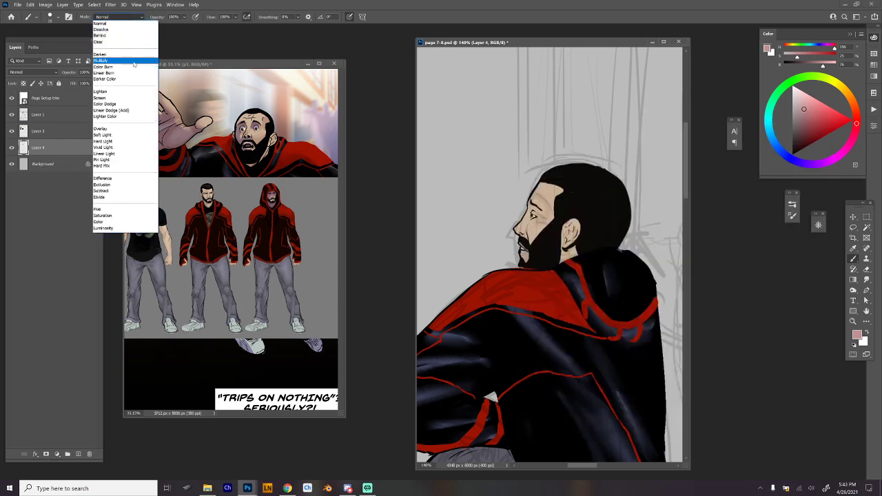
click(135, 61)
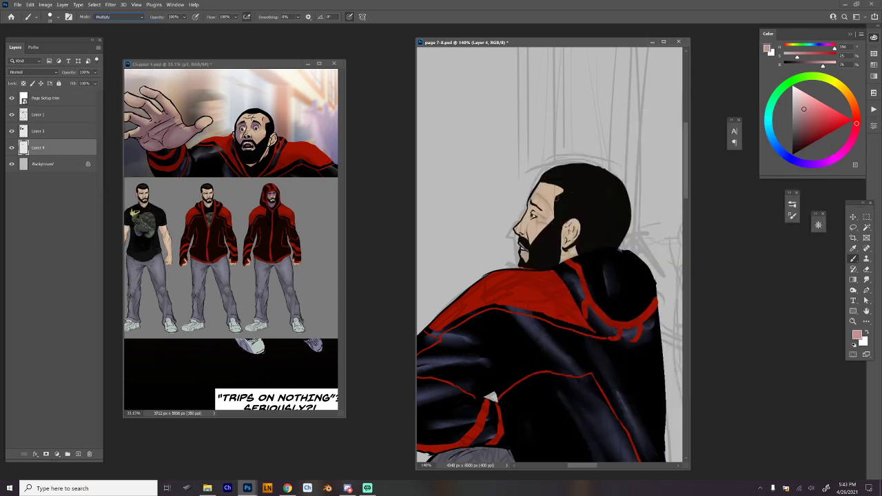
scroll(549, 191, up, 3)
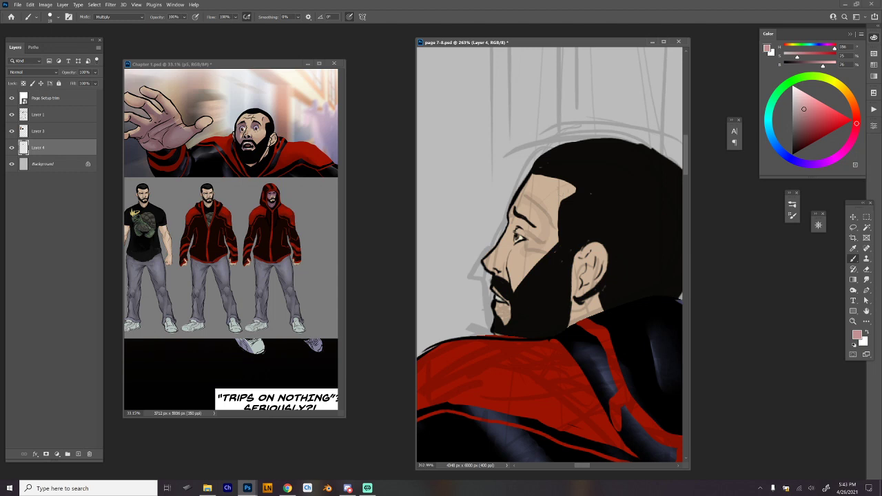
drag(524, 198, 544, 238)
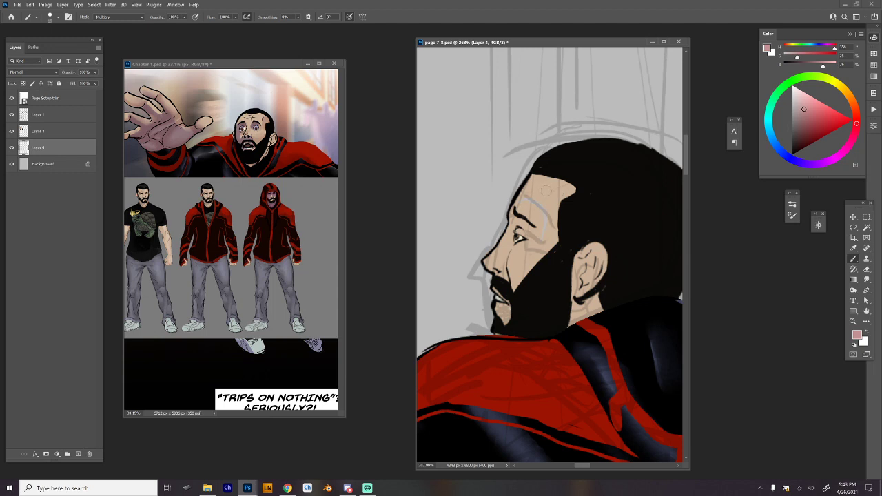
Sample the forehead skin tone, shift it to a dusty pink at 21% saturation and 75% brightness, and choose the Hard Round 275 brush.
alt+click(545, 188)
right_click(546, 190)
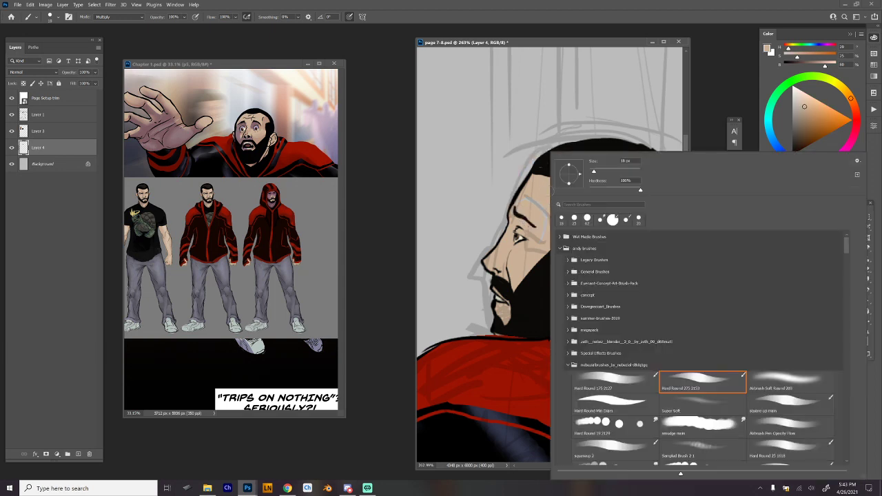
click(632, 406)
click(514, 202)
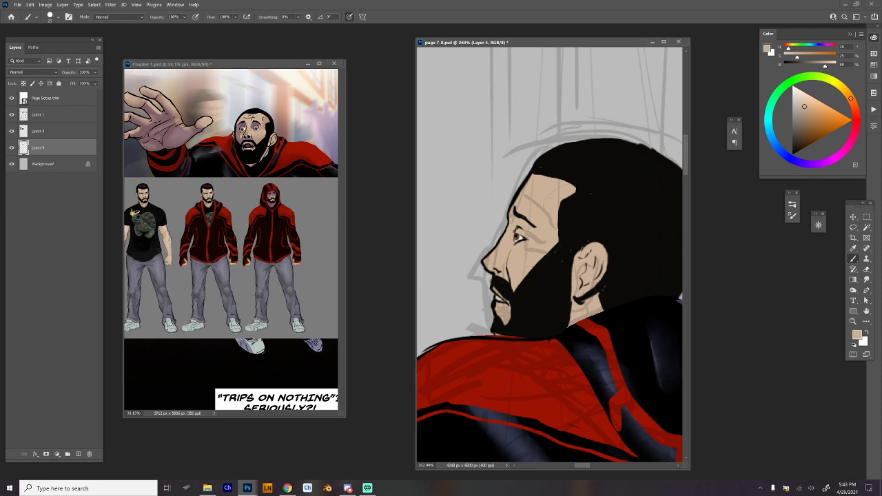
right_click(545, 206)
click(705, 384)
drag(855, 104, 857, 115)
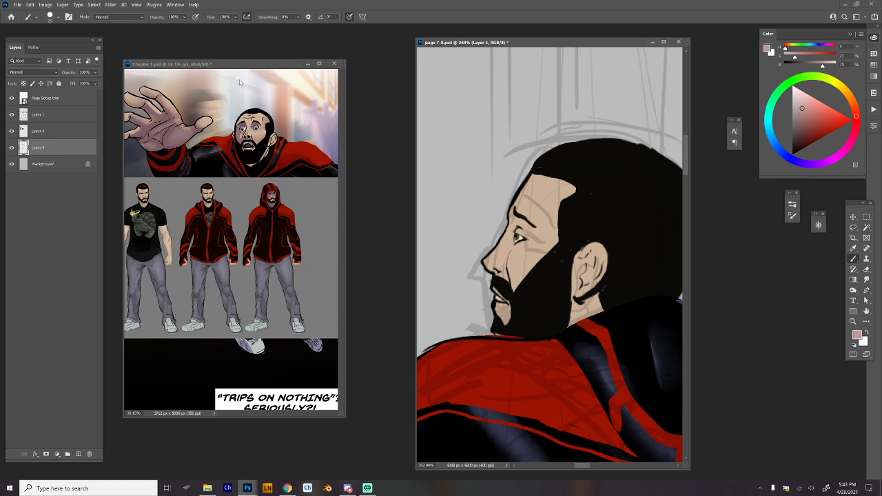
Try a highlight stroke on the forehead with an enlarged brush in Linear Dodge (Add) mode and undo it.
click(119, 17)
key(Escape)
right_click(512, 153)
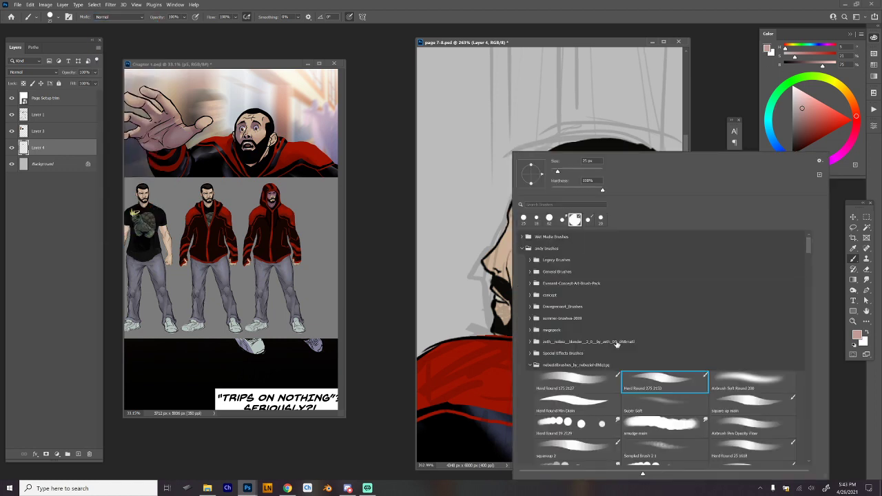
double_click(662, 381)
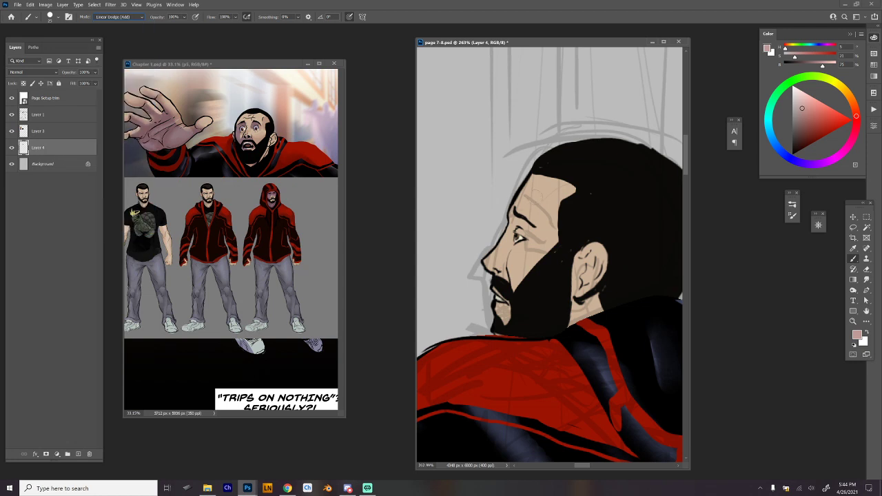
right_click(555, 176)
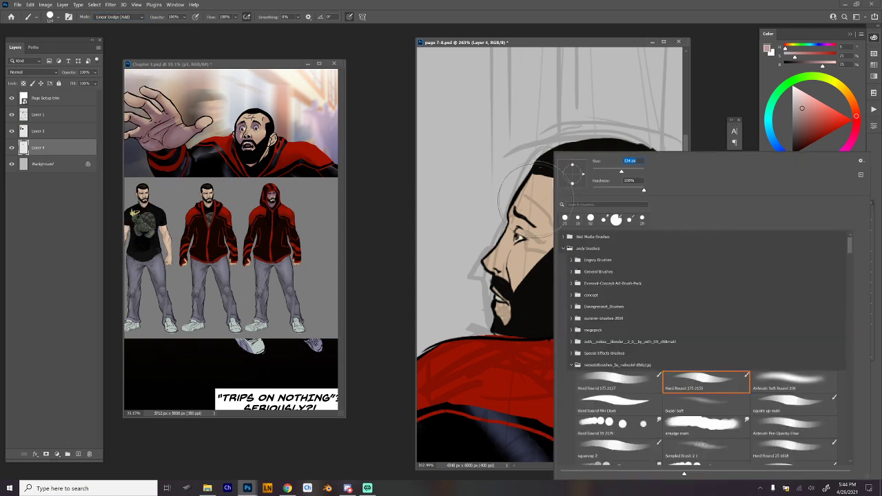
drag(622, 171, 612, 172)
click(550, 180)
drag(555, 177, 548, 223)
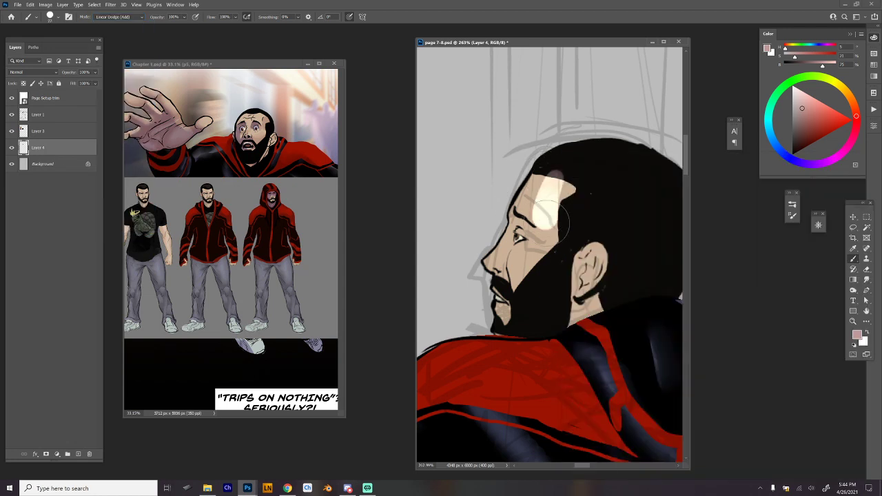
key(ctrl+z)
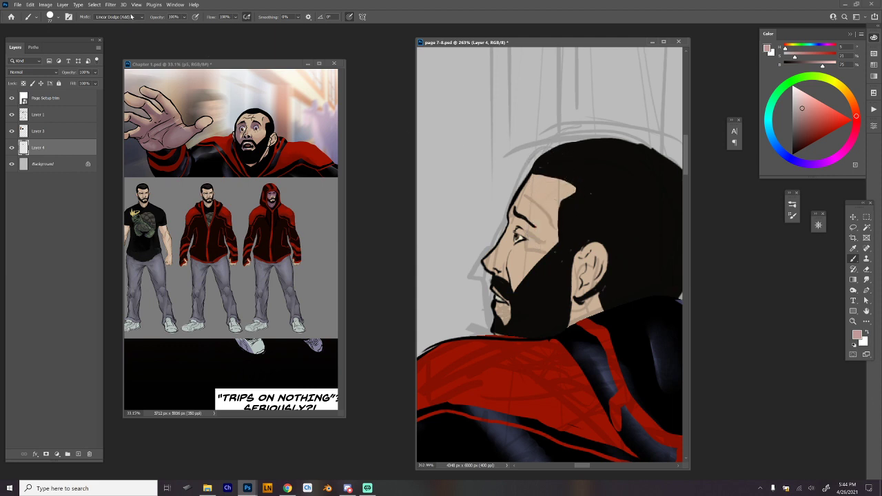
Shade the temple and cheek along the hairline and beard in Multiply mode with a 50 px brush.
click(131, 16)
click(124, 61)
mouse_move(557, 186)
mouse_down()
mouse_move(549, 230)
mouse_move(563, 195)
mouse_move(526, 275)
mouse_move(509, 242)
mouse_move(508, 280)
mouse_up()
right_click(518, 240)
click(574, 172)
click(512, 257)
mouse_move(513, 238)
mouse_down()
mouse_move(516, 223)
mouse_move(528, 229)
mouse_move(522, 238)
mouse_up()
drag(560, 188, 524, 295)
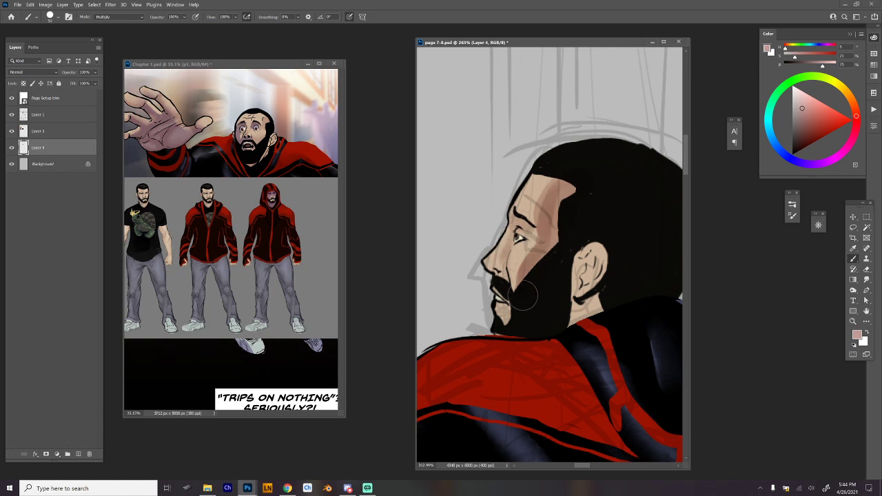
Extend the Multiply shading over the ear, neck, mouth area, side of the nose and brow.
drag(535, 246, 587, 172)
mouse_move(610, 250)
mouse_down()
mouse_move(595, 282)
mouse_move(595, 238)
mouse_move(584, 276)
mouse_up()
drag(576, 289, 606, 293)
mouse_move(517, 317)
mouse_down()
mouse_move(507, 284)
mouse_move(488, 268)
mouse_move(504, 256)
mouse_up()
drag(519, 219, 530, 228)
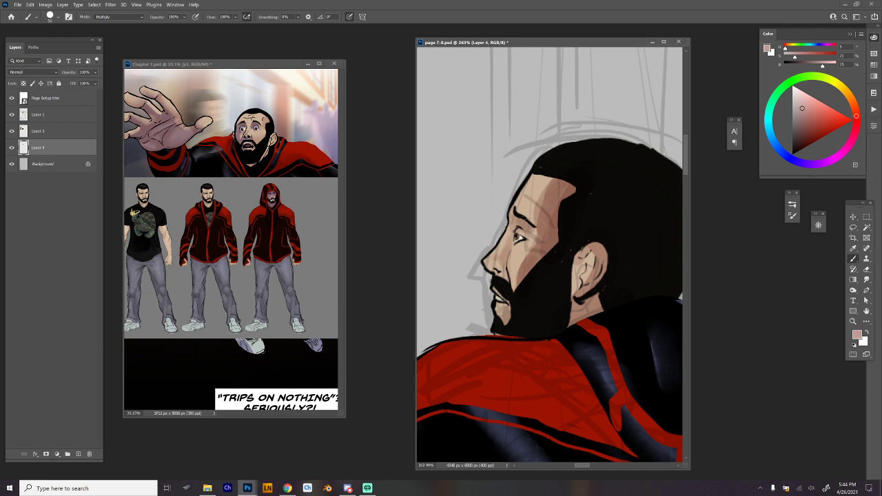
Paint light peach highlights on the forehead, nose, cheek and ear rim with the 25 px Hard Round Min Diam brush in Normal mode.
right_click(539, 181)
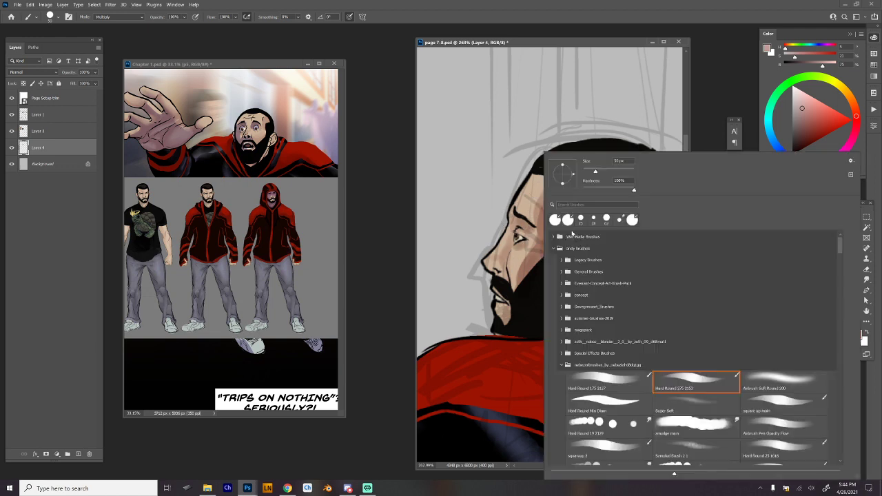
alt+click(536, 184)
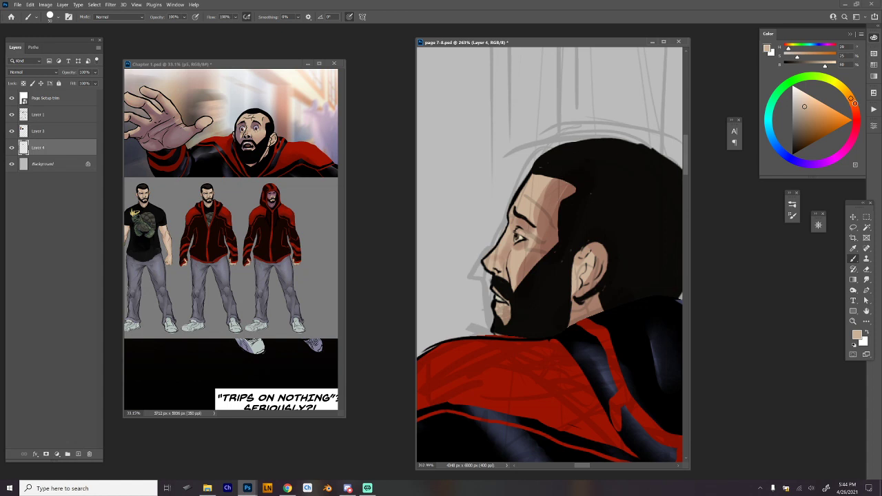
click(853, 103)
click(805, 100)
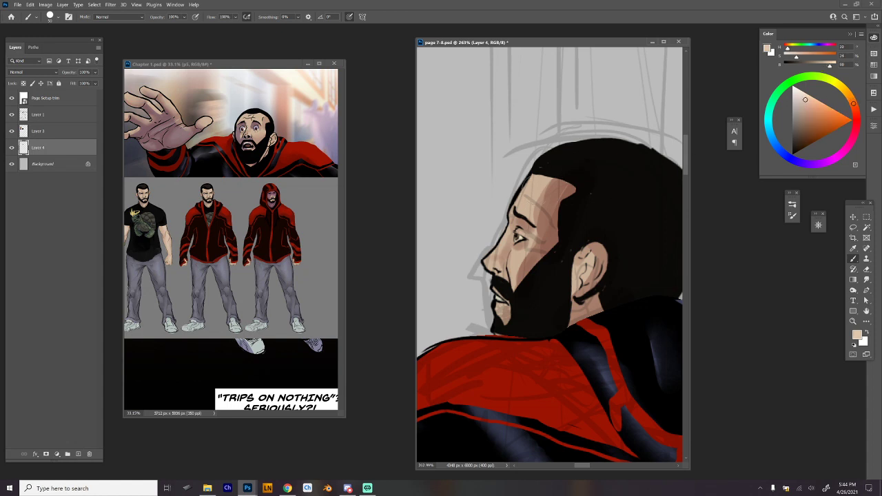
right_click(541, 174)
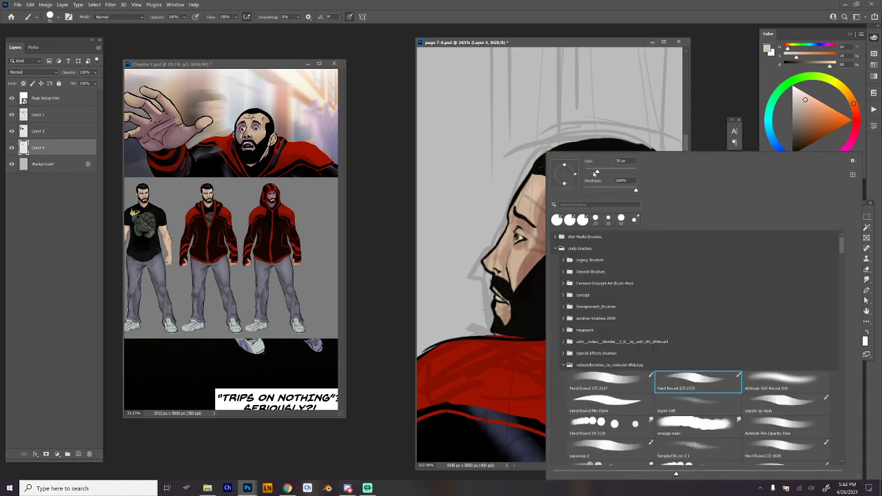
click(619, 403)
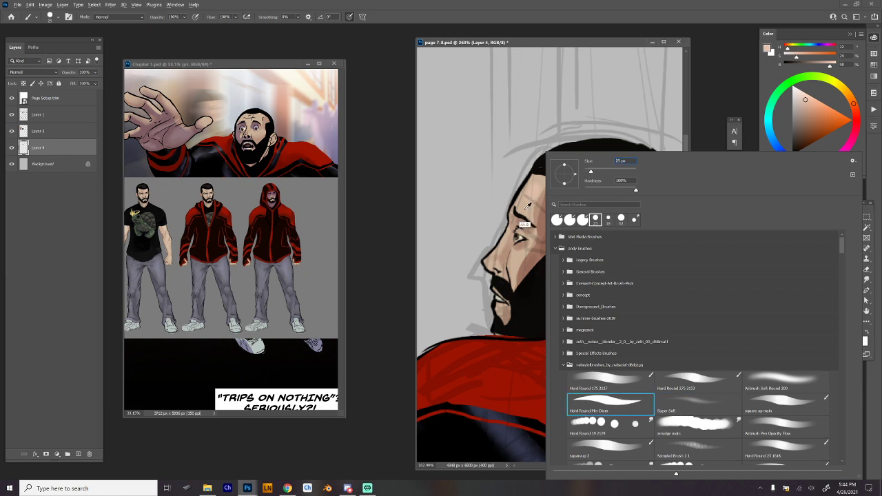
alt+click(525, 210)
click(804, 99)
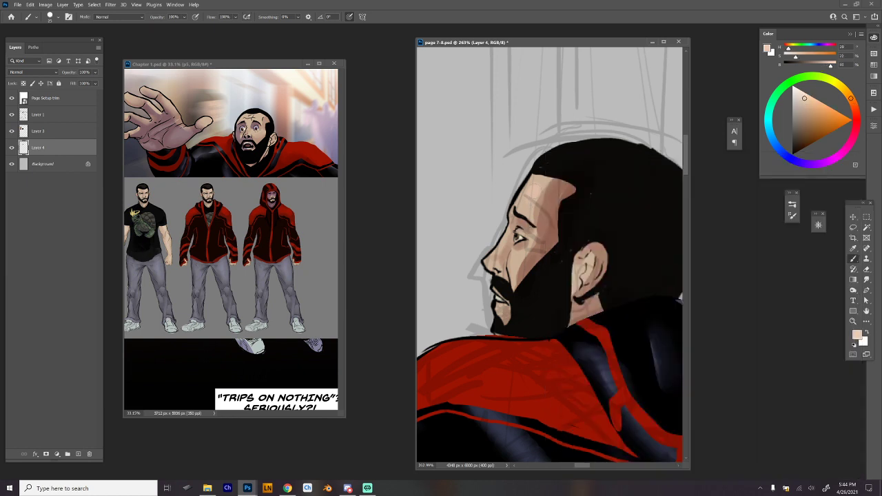
mouse_move(530, 188)
mouse_down()
mouse_move(528, 195)
mouse_move(533, 182)
mouse_up()
drag(496, 262, 513, 274)
drag(581, 252, 602, 250)
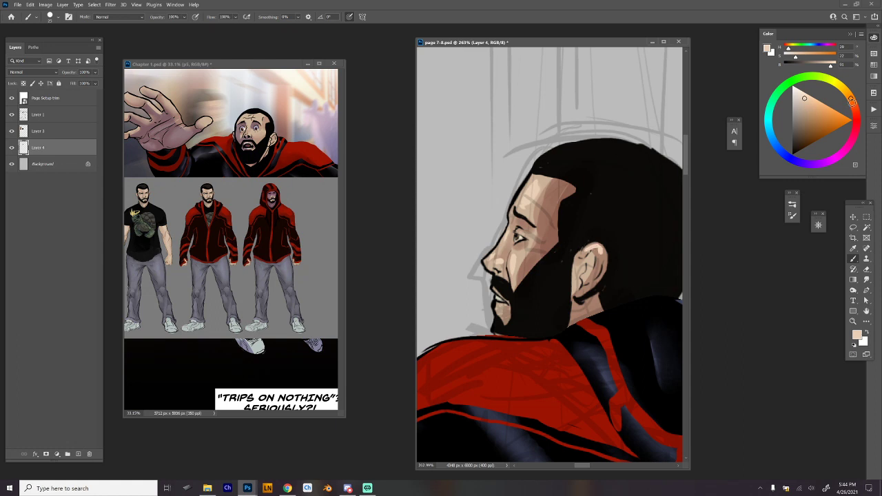
Shift the skin colour to a pinker, slightly darker tone and paint it inside the ear.
drag(851, 102, 856, 112)
click(805, 105)
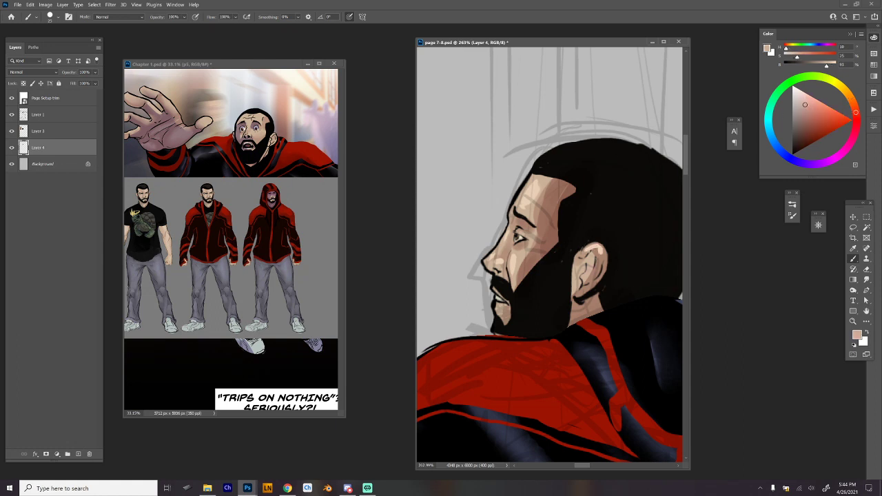
mouse_move(591, 278)
mouse_down()
mouse_move(597, 255)
mouse_move(587, 282)
mouse_move(599, 264)
mouse_up()
Blend the shading edge from the forehead down to the cheek with the hard round Smudge brush.
right_click(585, 218)
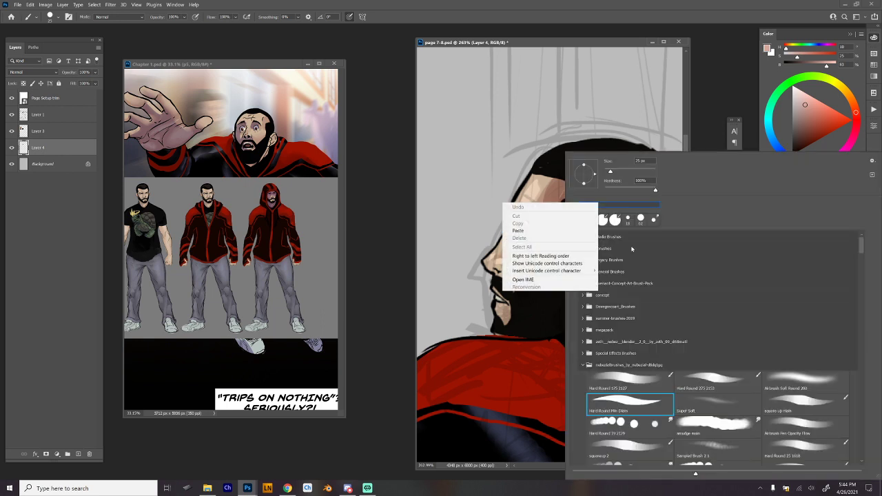
click(647, 433)
click(548, 184)
mouse_move(549, 184)
mouse_down()
mouse_move(536, 193)
mouse_move(536, 184)
mouse_move(540, 222)
mouse_move(510, 285)
mouse_up()
Smooth the ear's highlights and shading with a smaller Smudge brush.
right_click(533, 210)
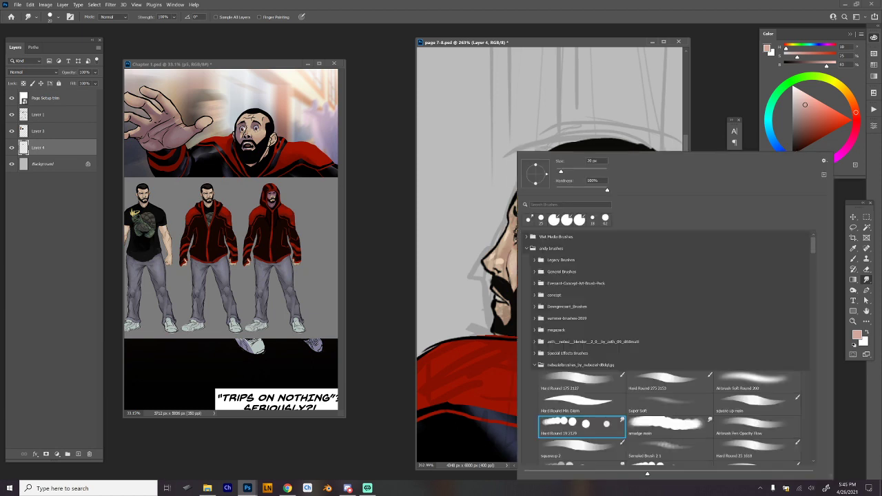
drag(561, 173, 559, 173)
click(492, 258)
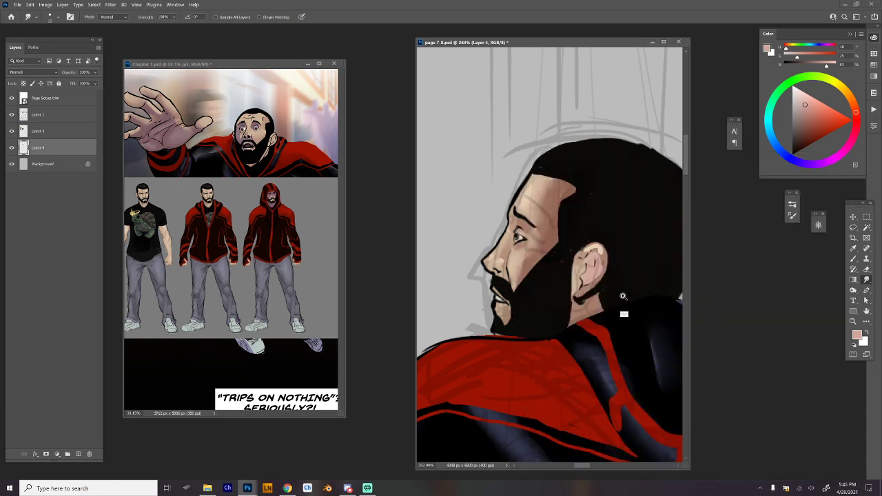
mouse_move(602, 255)
mouse_down()
mouse_move(599, 248)
mouse_move(587, 255)
mouse_up()
drag(644, 304, 577, 271)
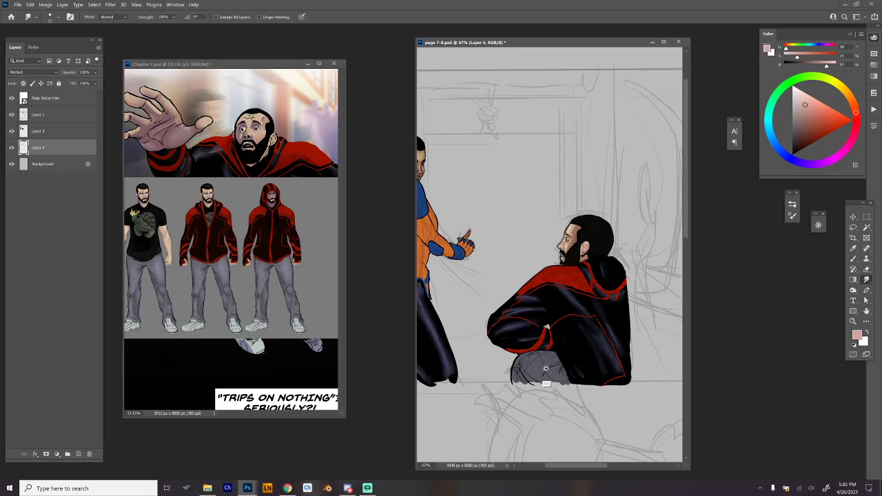
scroll(546, 370, up, 3)
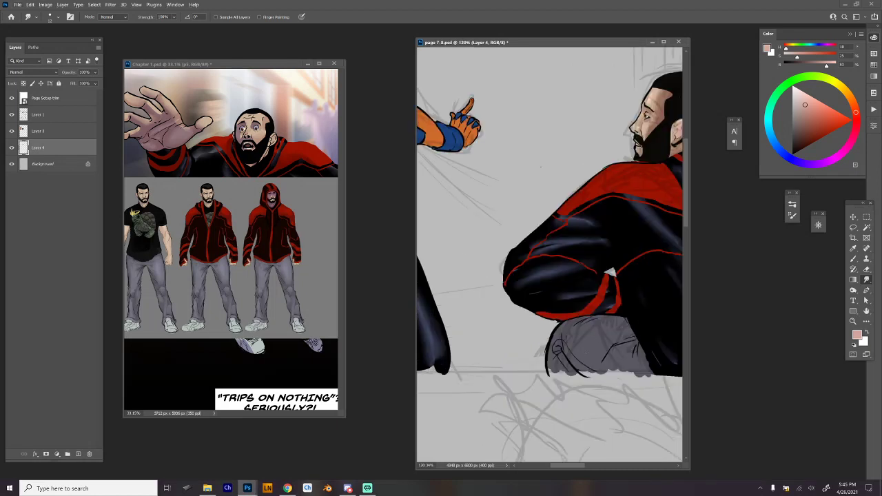
Sample the grey-purple of the seated figure's trousers and set up the Hard Round 275 brush at about 45 px.
key(b)
alt+click(594, 348)
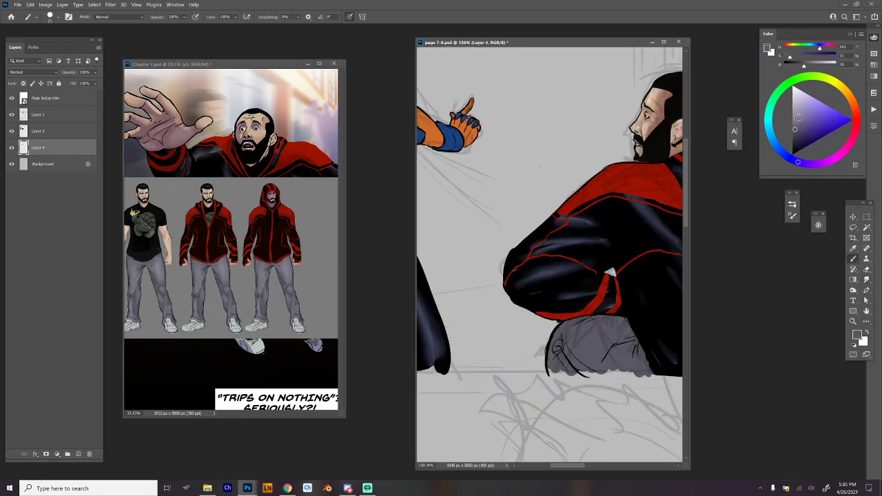
right_click(567, 153)
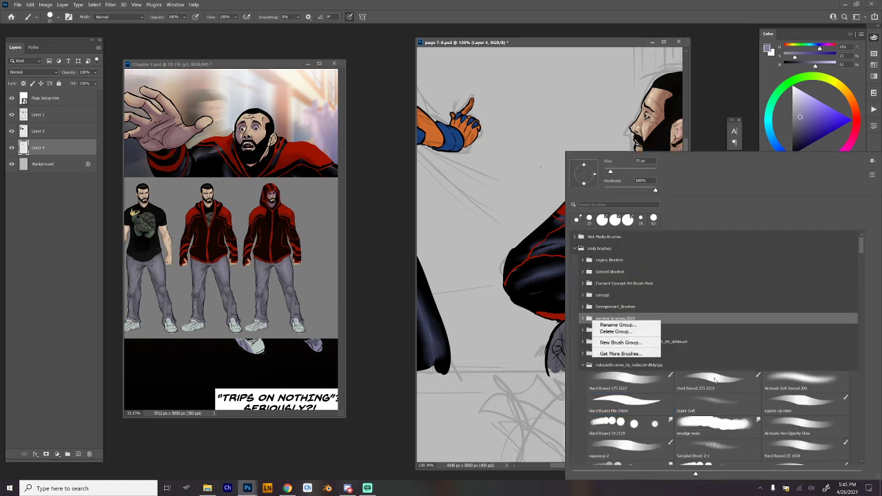
click(721, 384)
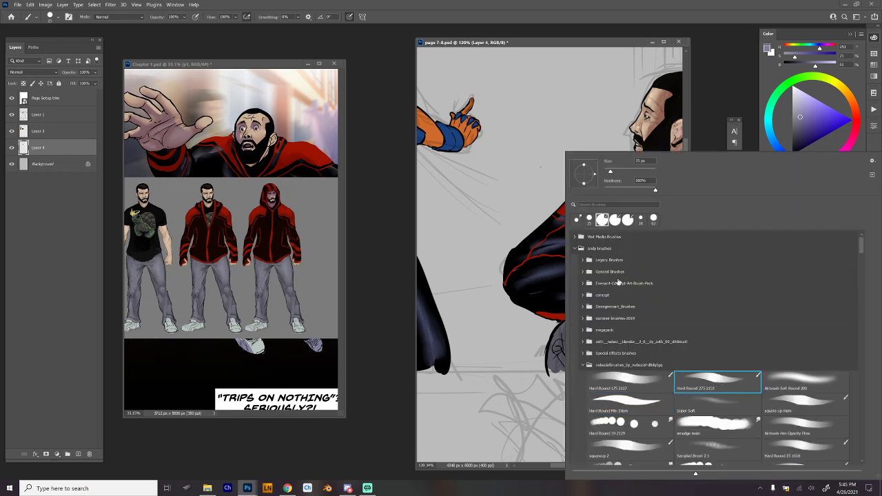
click(616, 171)
key(Return)
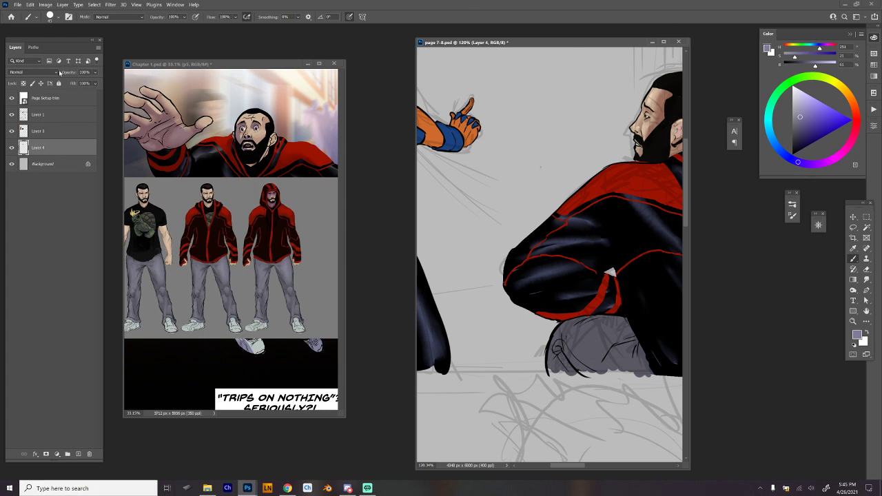
Enlarge the hard round Smudge brush and try it on the seated figure's grey trousers.
key(alt+Tab)
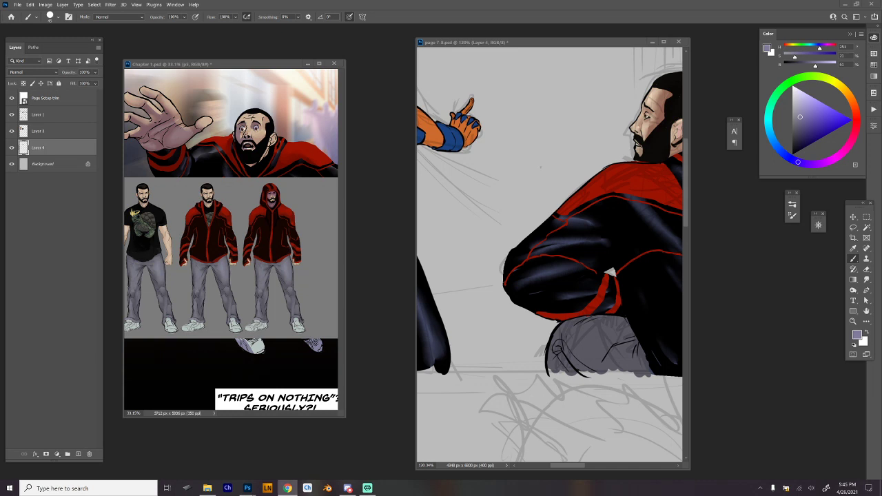
click(571, 335)
key(r)
right_click(601, 289)
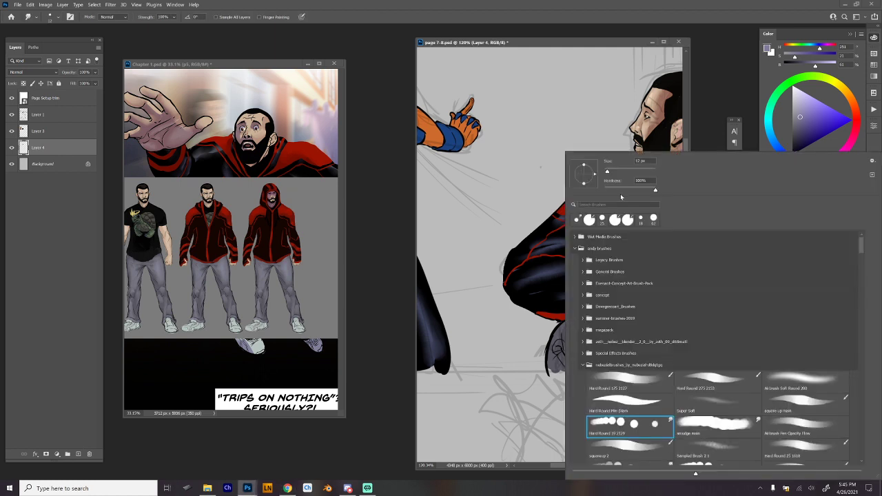
click(621, 171)
key(Return)
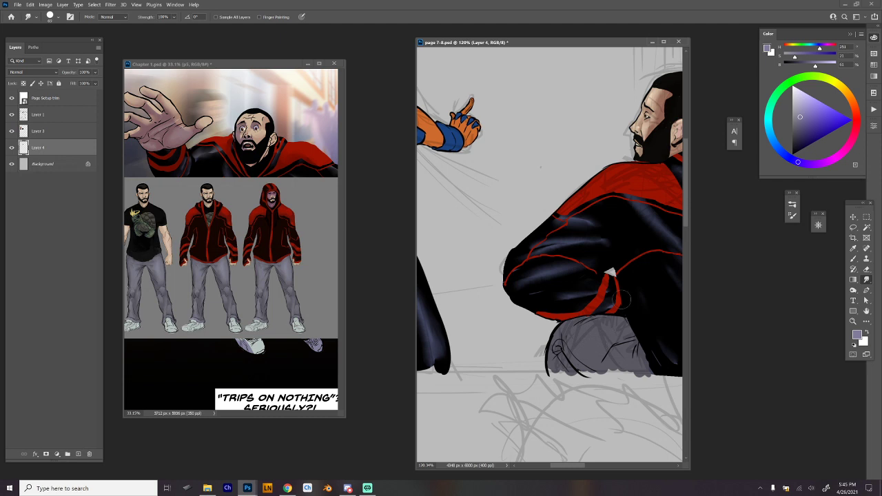
alt+click(592, 364)
Paint lighter grey-purple highlights over the seated figure's knee and trouser folds on Layer 3.
key(b)
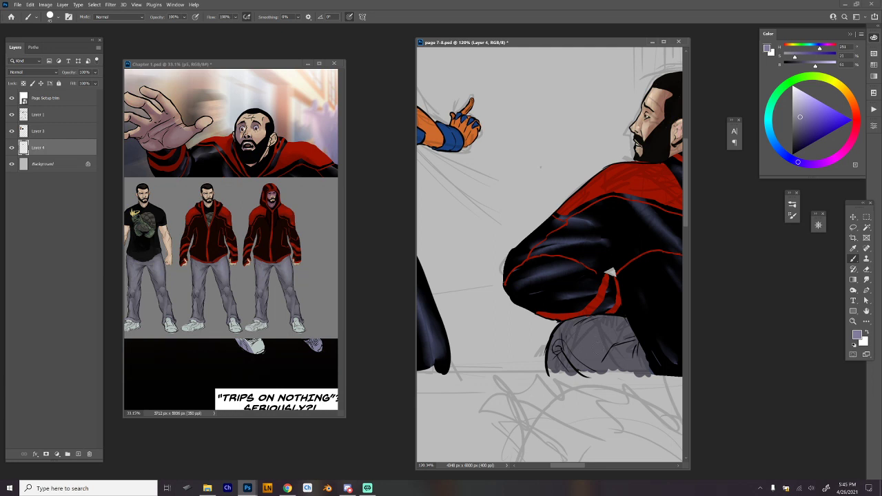
alt+click(590, 354)
click(84, 132)
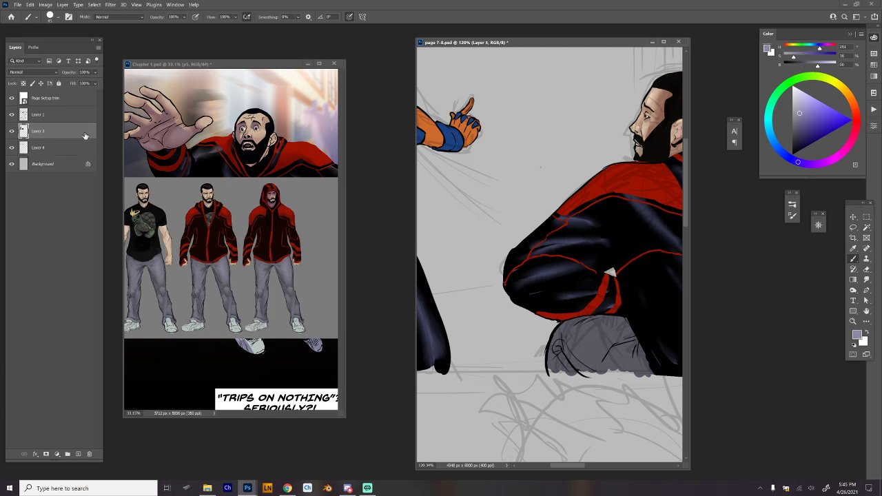
mouse_move(583, 342)
mouse_down()
mouse_move(597, 337)
mouse_move(604, 348)
mouse_move(610, 331)
mouse_move(582, 337)
mouse_move(560, 365)
mouse_up()
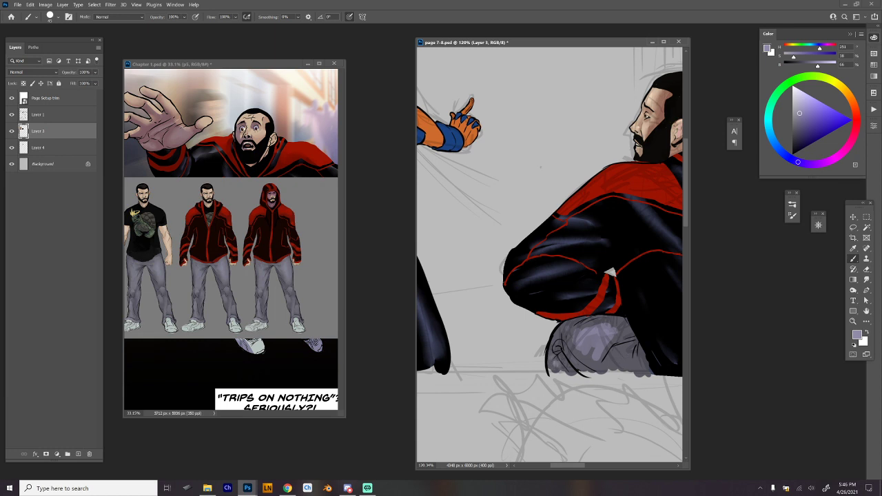
Blend the trouser highlights using the smudge main brush preset.
right_click(641, 348)
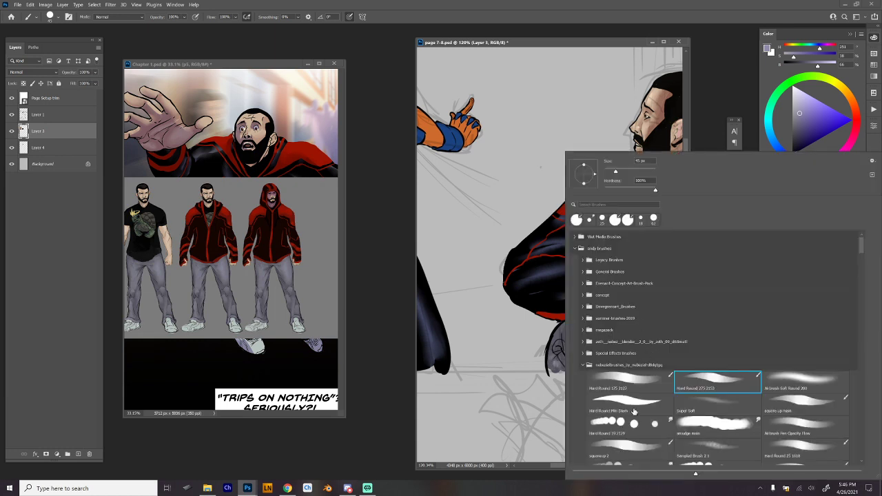
click(633, 423)
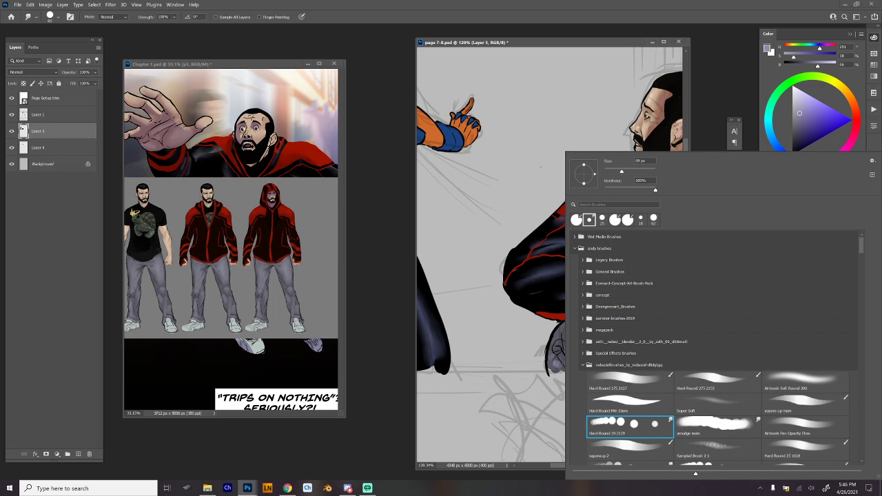
double_click(714, 424)
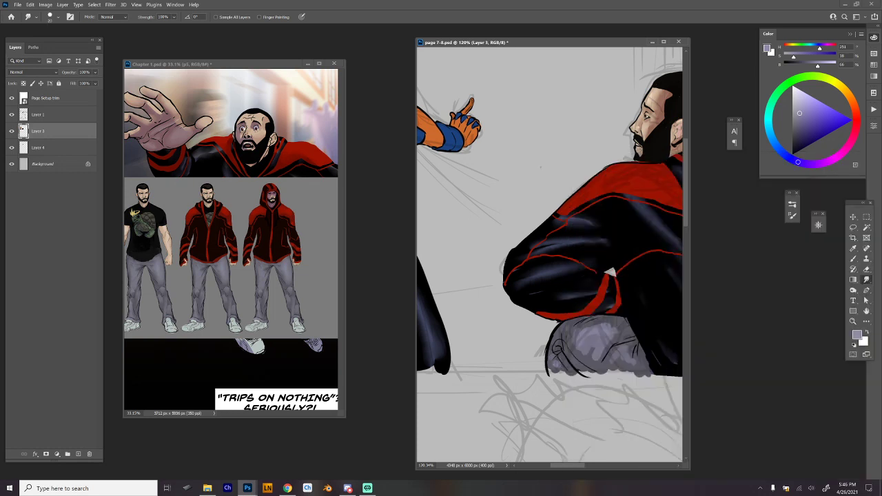
drag(579, 346, 594, 358)
drag(605, 325, 613, 328)
Merge Layer 3 and Layer 4 into a single layer.
drag(634, 275, 633, 292)
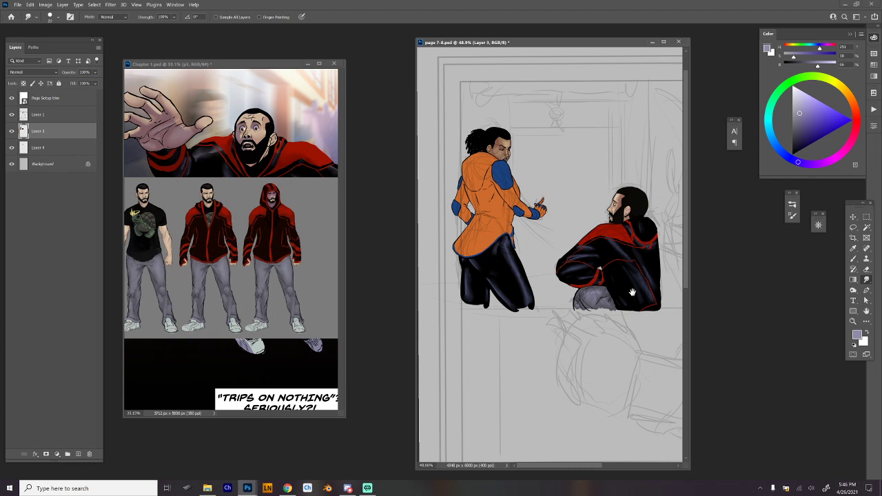
drag(628, 203, 669, 205)
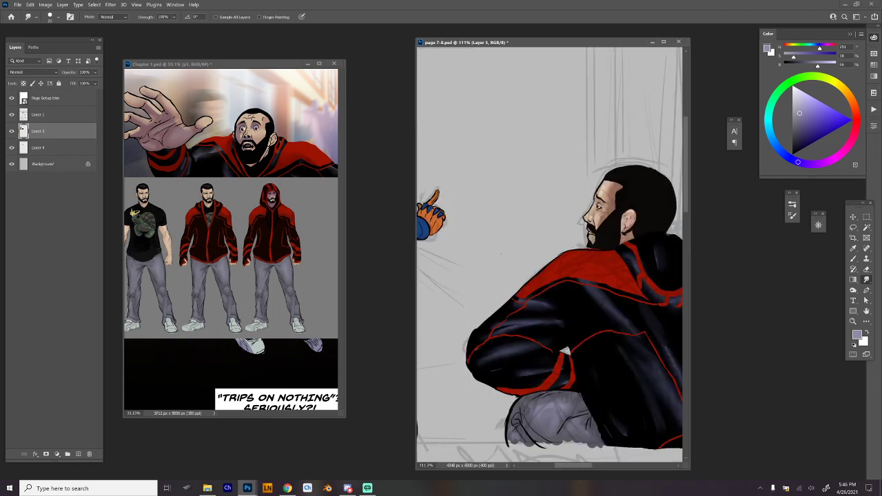
click(84, 148)
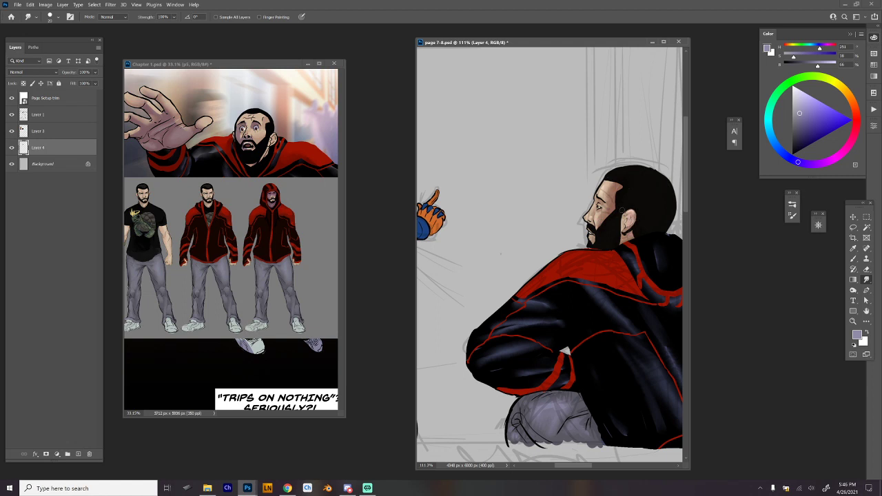
drag(649, 210, 645, 237)
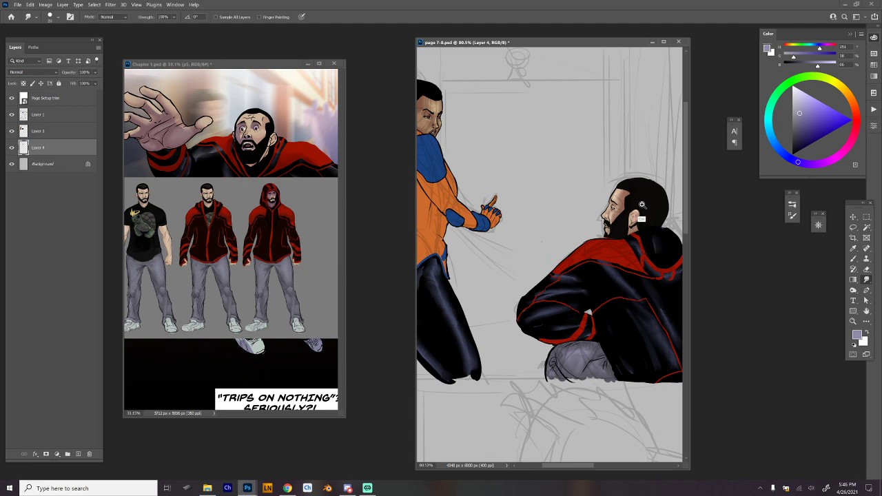
drag(642, 204, 633, 225)
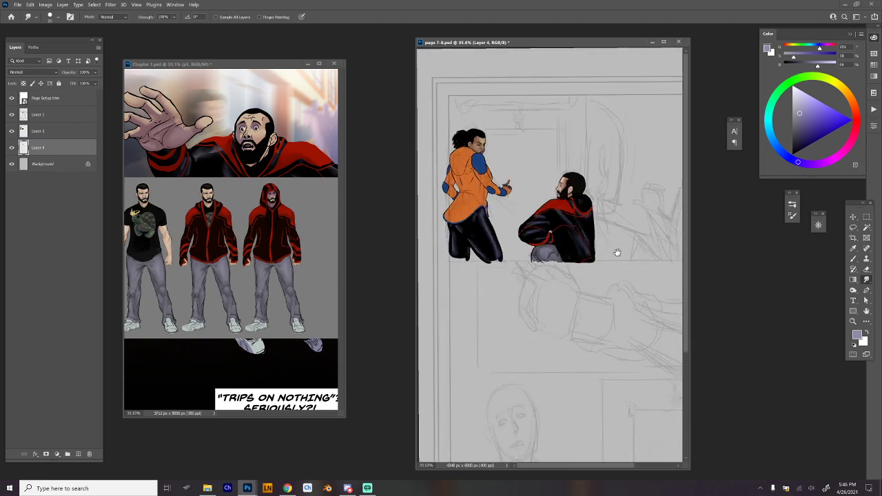
drag(486, 195, 593, 280)
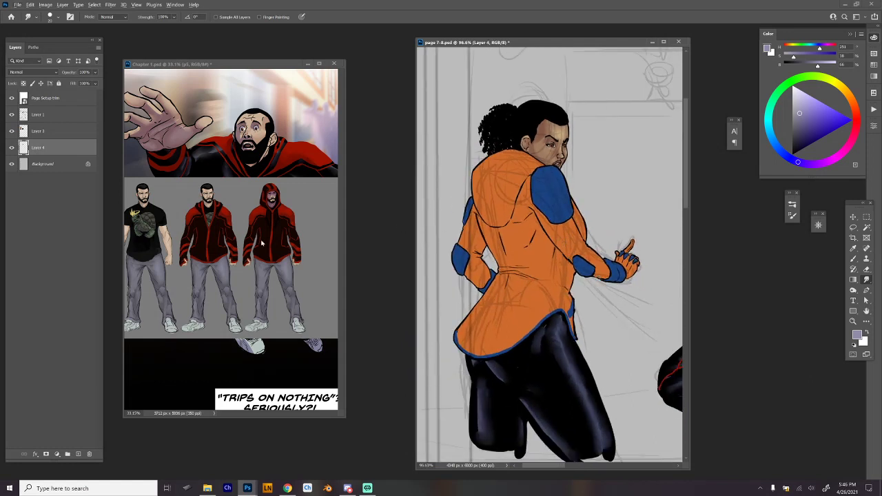
click(51, 133)
key(ctrl+e)
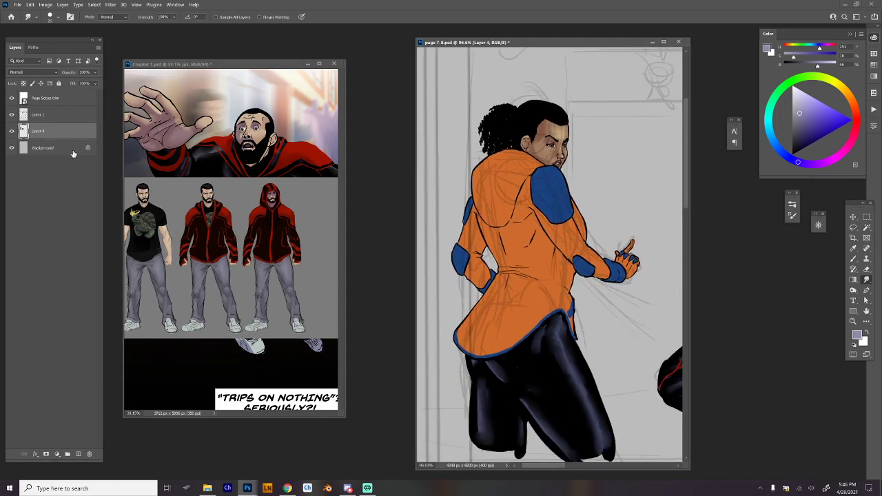
Lock the merged layer's transparent pixels and sample the orange of the standing figure's jacket for the brush.
key(slash)
key(b)
alt+click(543, 259)
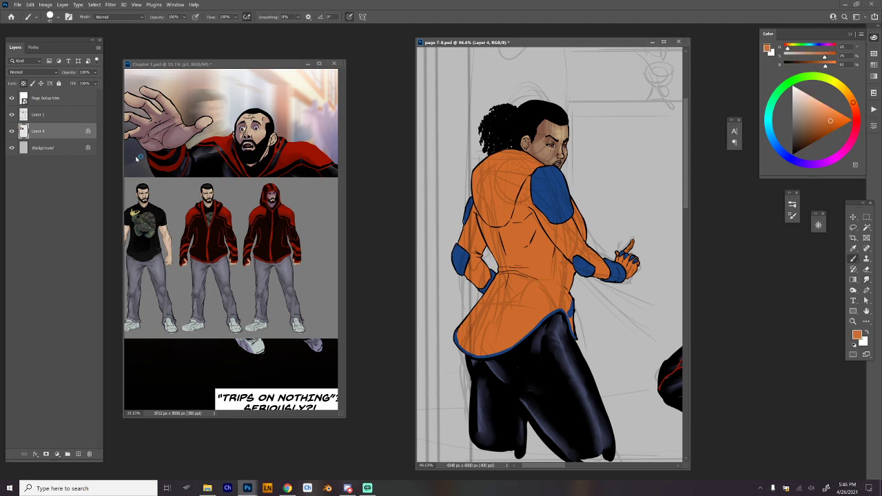
Check the orange-suited character's costume reference in Chapter 1.psd, hide that reference layer, and return to page 7-8.psd.
click(137, 158)
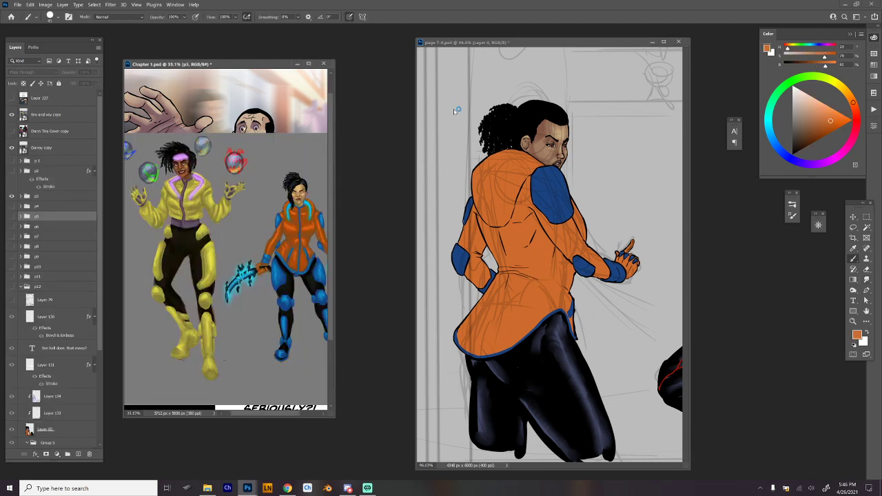
click(11, 115)
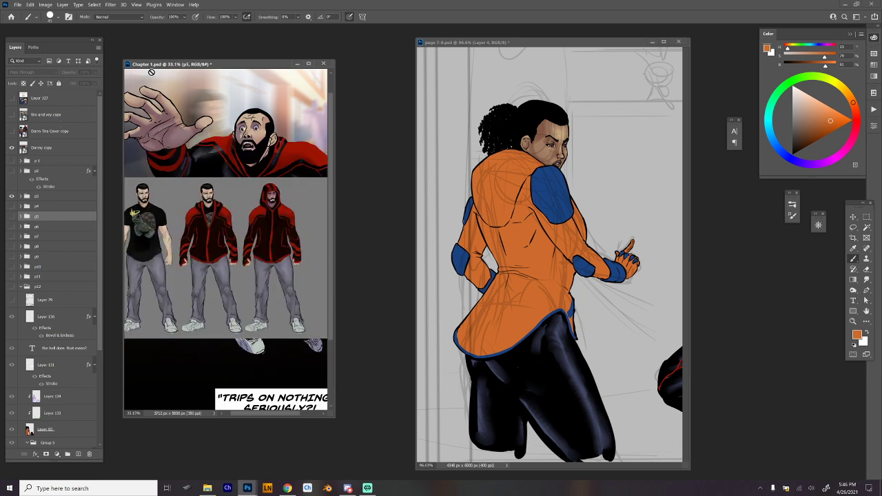
click(452, 45)
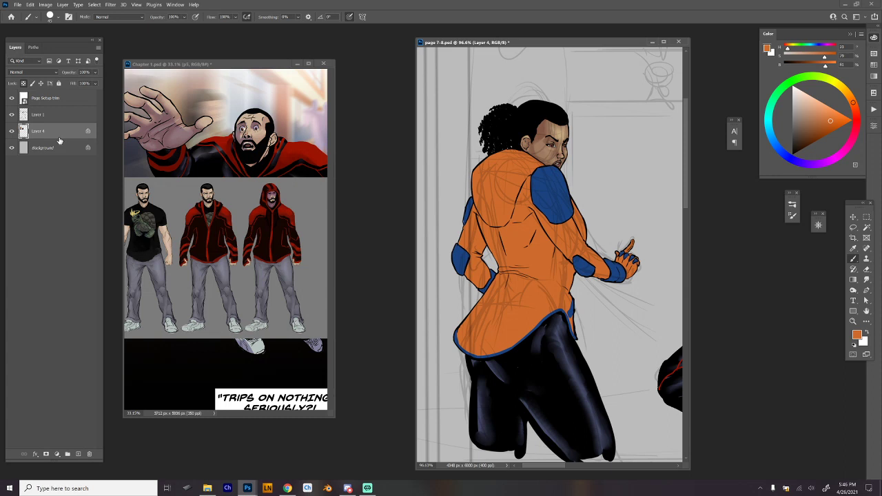
Hide the Layer 1 sketch and set the Hard Round 275 brush to Multiply mode.
click(11, 115)
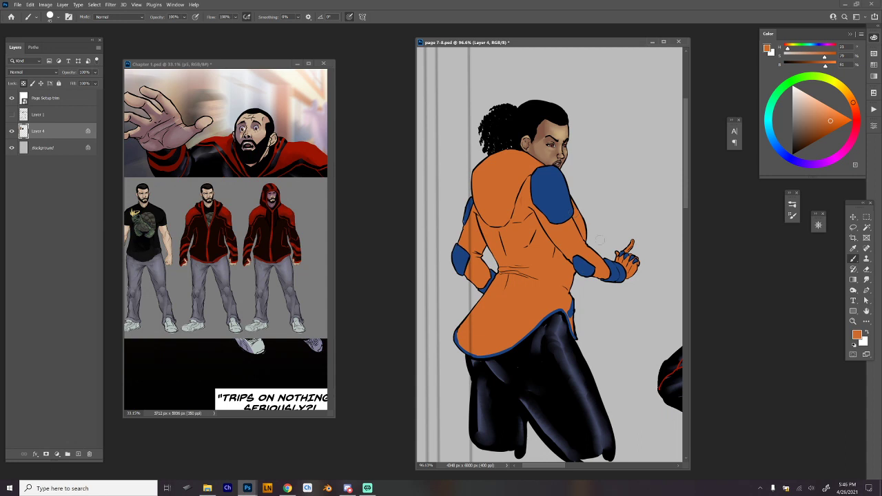
click(137, 19)
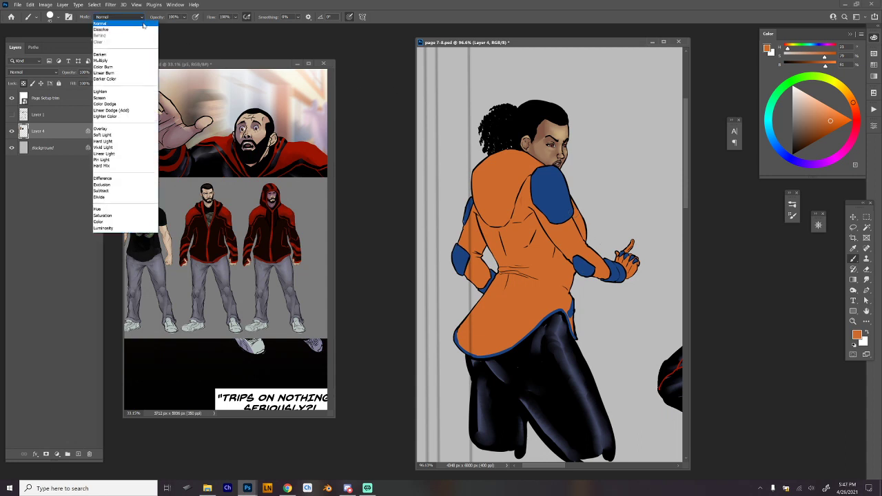
right_click(583, 248)
click(730, 392)
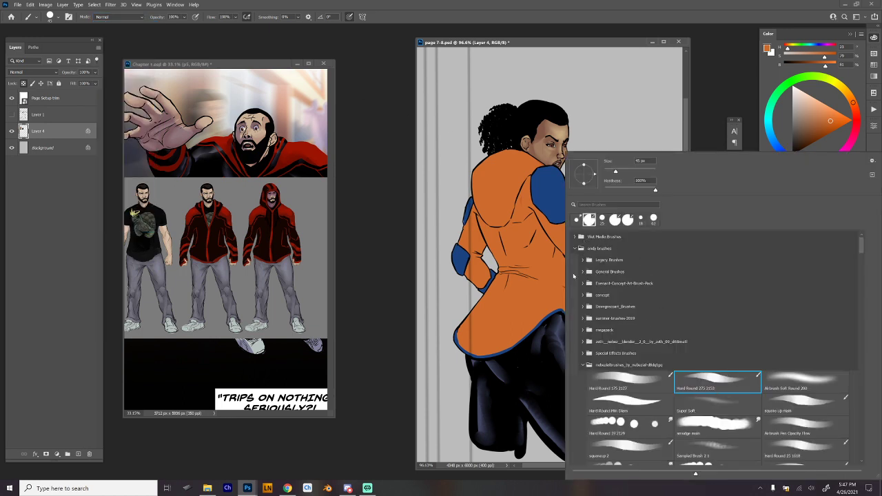
click(126, 23)
click(135, 18)
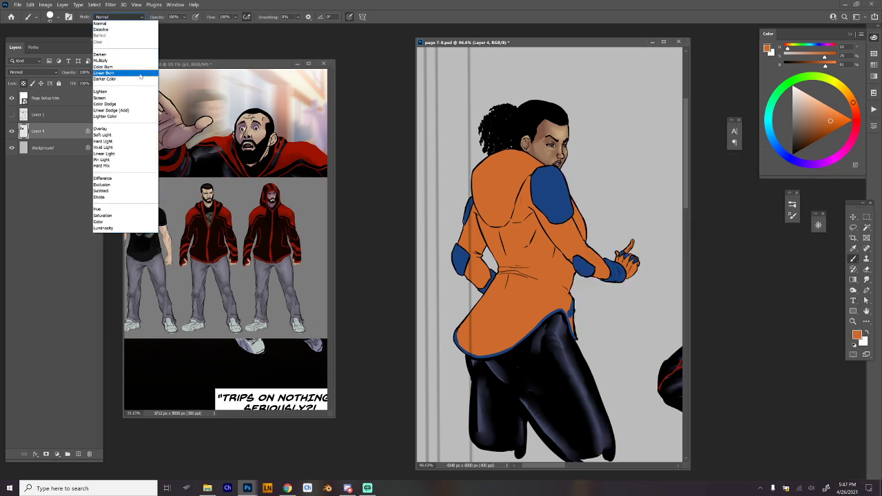
click(141, 61)
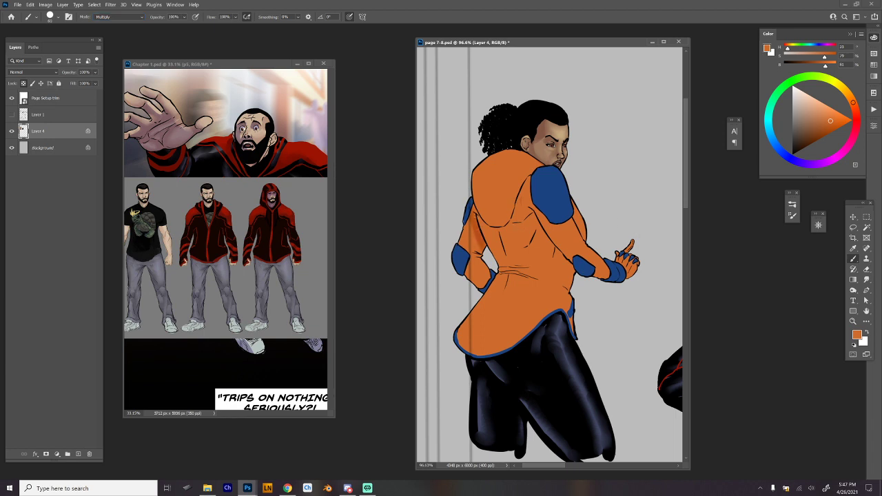
Paint darker orange shading on the standing figure's bent rear arm, beneath the hood and across the jacket's back and waist.
drag(472, 209, 476, 277)
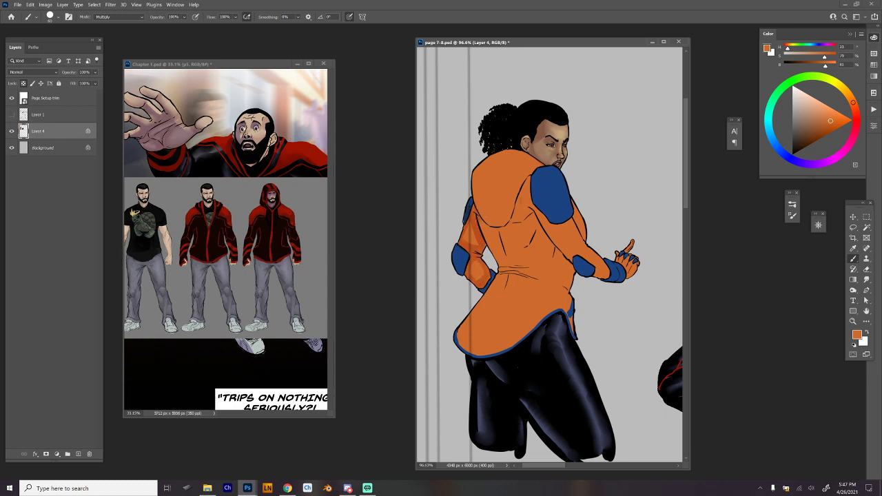
drag(510, 230, 532, 181)
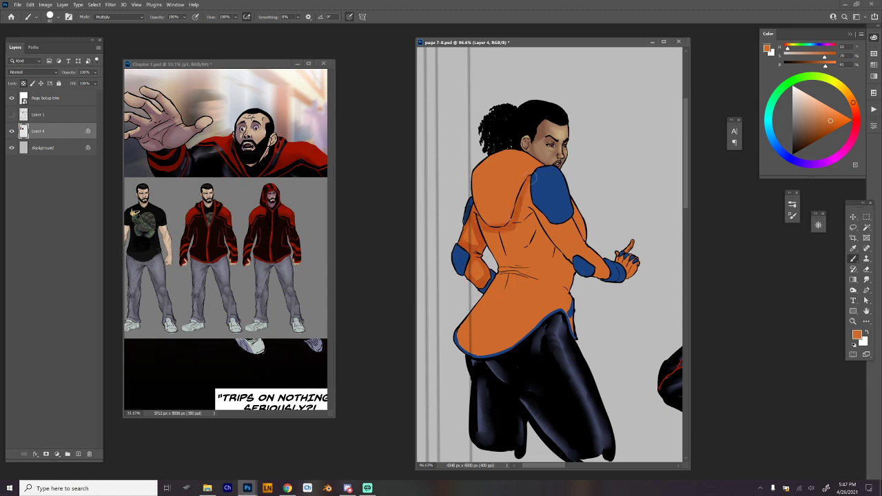
mouse_move(489, 237)
mouse_down()
mouse_move(502, 291)
mouse_move(535, 248)
mouse_move(520, 210)
mouse_move(499, 286)
mouse_move(540, 228)
mouse_move(526, 201)
mouse_move(536, 209)
mouse_move(566, 263)
mouse_move(556, 260)
mouse_move(565, 295)
mouse_up()
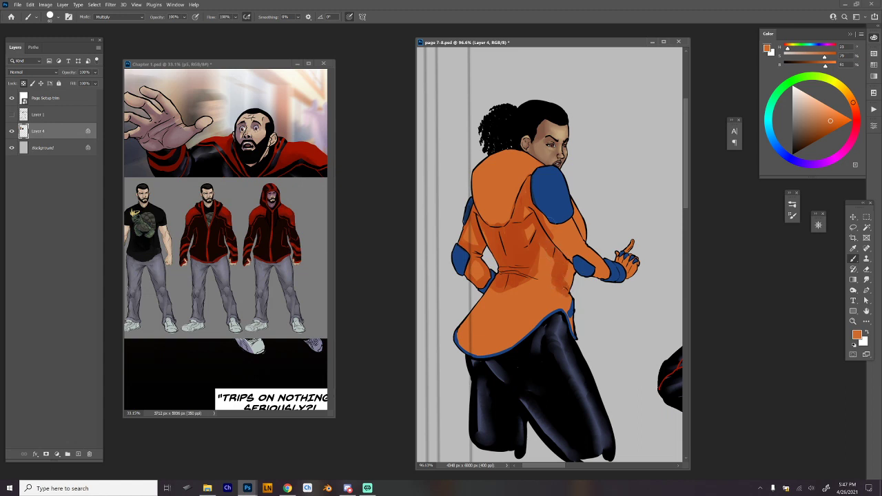
Shade the outstretched sleeve from the shoulder pad to the wrist and along the chest edge, undoing the last stray stroke.
mouse_move(551, 221)
mouse_down()
mouse_move(577, 253)
mouse_move(577, 233)
mouse_move(601, 269)
mouse_move(637, 271)
mouse_move(627, 269)
mouse_up()
drag(576, 215, 585, 239)
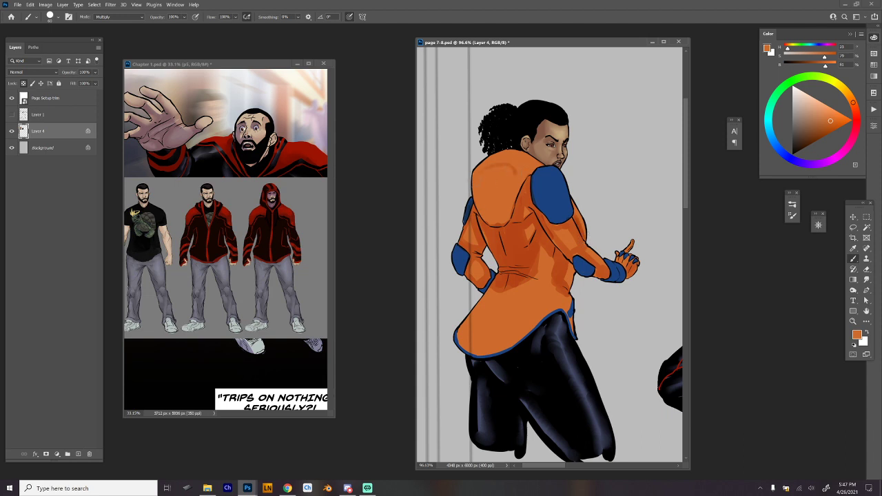
key(ctrl+z)
Shade the hood's rim and inner folds, and add darker orange fold bands across the jacket's lower tail.
mouse_move(480, 199)
mouse_down()
mouse_move(487, 207)
mouse_move(528, 159)
mouse_move(508, 199)
mouse_move(485, 210)
mouse_move(480, 190)
mouse_move(500, 206)
mouse_move(521, 163)
mouse_move(503, 195)
mouse_up()
mouse_move(514, 157)
mouse_down()
mouse_move(502, 163)
mouse_move(493, 204)
mouse_move(483, 171)
mouse_up()
drag(481, 206, 486, 218)
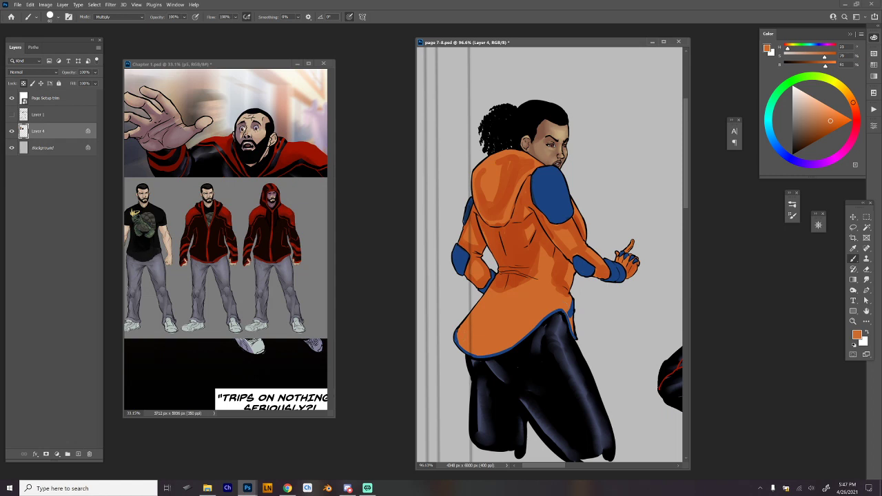
mouse_move(561, 309)
mouse_down()
mouse_move(460, 343)
mouse_move(525, 331)
mouse_move(557, 306)
mouse_move(549, 315)
mouse_move(476, 321)
mouse_move(536, 297)
mouse_up()
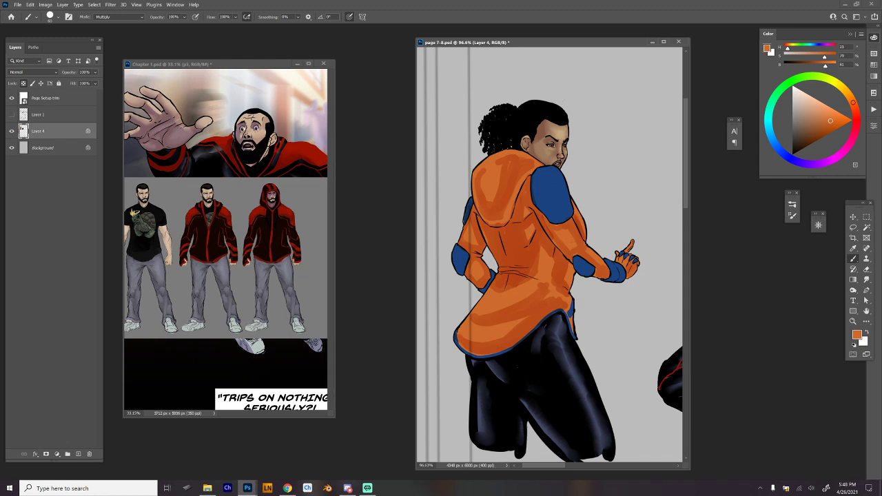
In Chapter 1.psd, hide the p3 group, show p7 and sample the blue from the crouching figure's outfit.
click(196, 66)
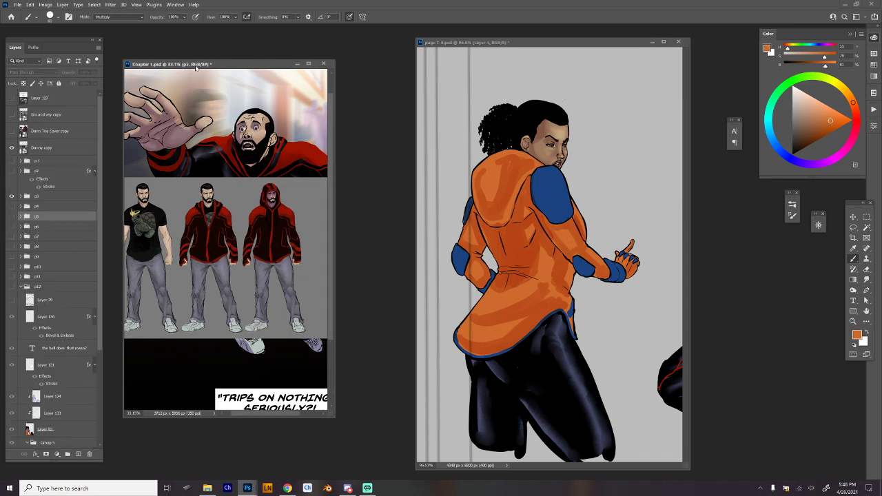
click(11, 236)
click(14, 196)
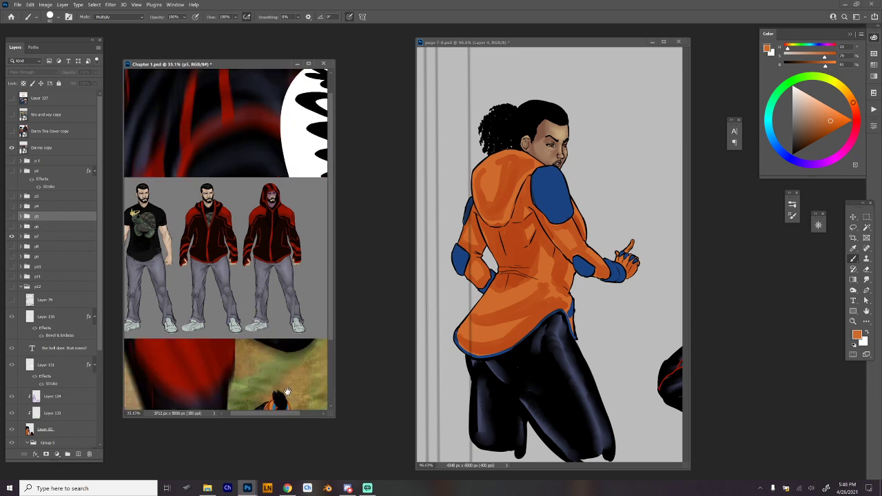
drag(287, 391, 275, 304)
drag(282, 372, 348, 353)
alt+click(256, 345)
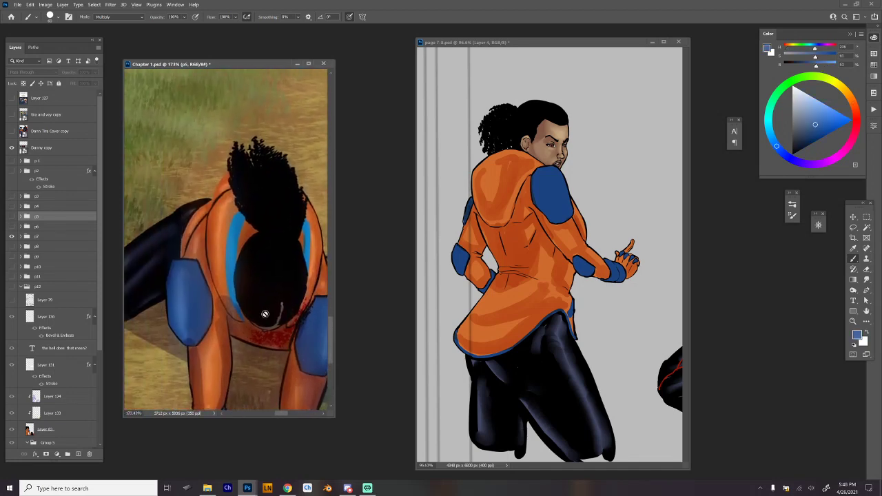
scroll(275, 258, down, 6)
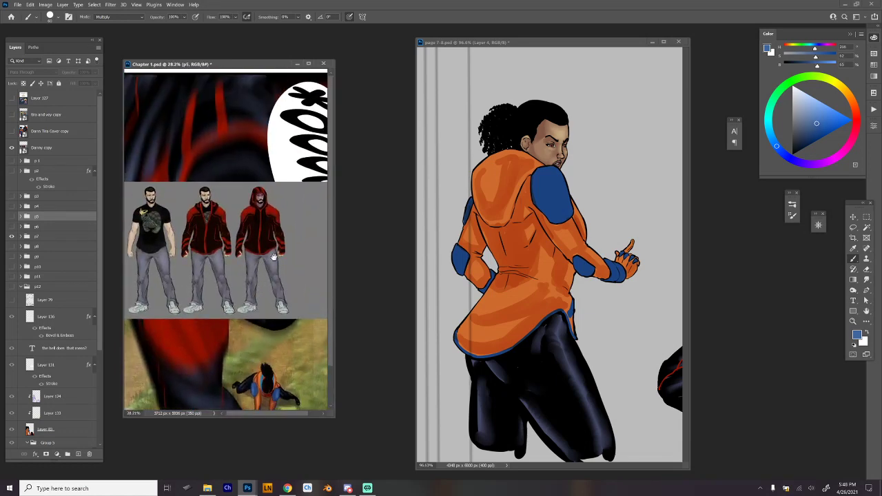
On page 7-8, choose the Hard Round Min Diam brush, undo the trial stroke on the shoulder pad and set the brush mode to Normal.
right_click(557, 181)
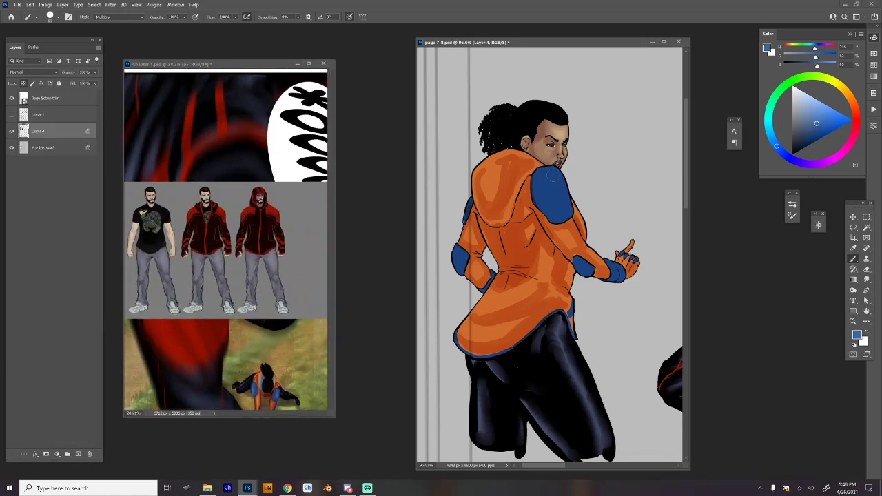
click(634, 404)
click(545, 187)
right_click(548, 180)
click(548, 180)
drag(549, 175, 569, 192)
key(ctrl+z)
click(136, 17)
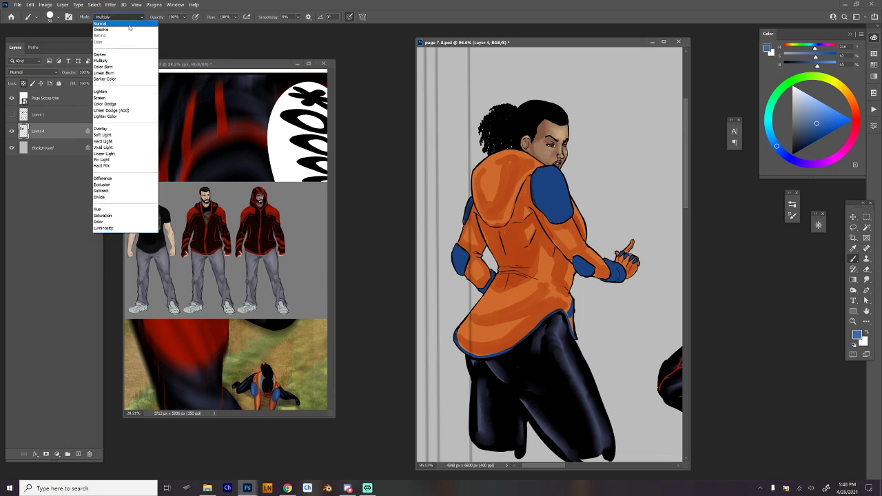
click(131, 27)
Paint lighter blue highlights on the standing figure's shoulder pad, elbow pads and wrist cuff.
drag(551, 172, 566, 209)
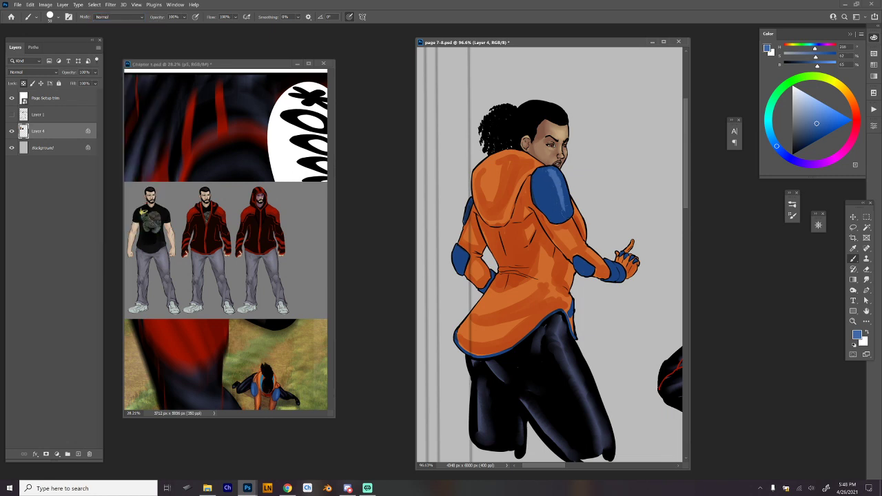
drag(537, 181, 552, 218)
drag(458, 250, 459, 257)
key(ctrl+z)
drag(581, 262, 589, 266)
drag(619, 267, 622, 273)
Sample the jacket's orange, lighten it and paint highlights on the hood and the upper back folds.
alt+click(509, 296)
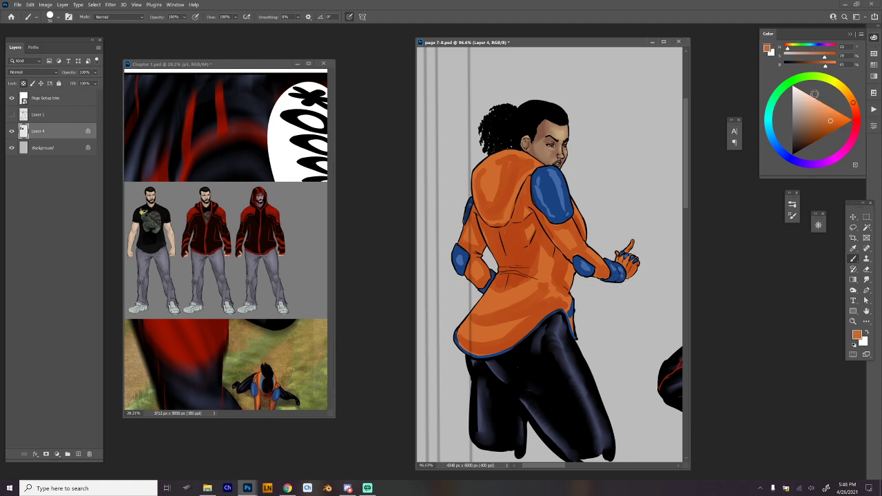
click(825, 111)
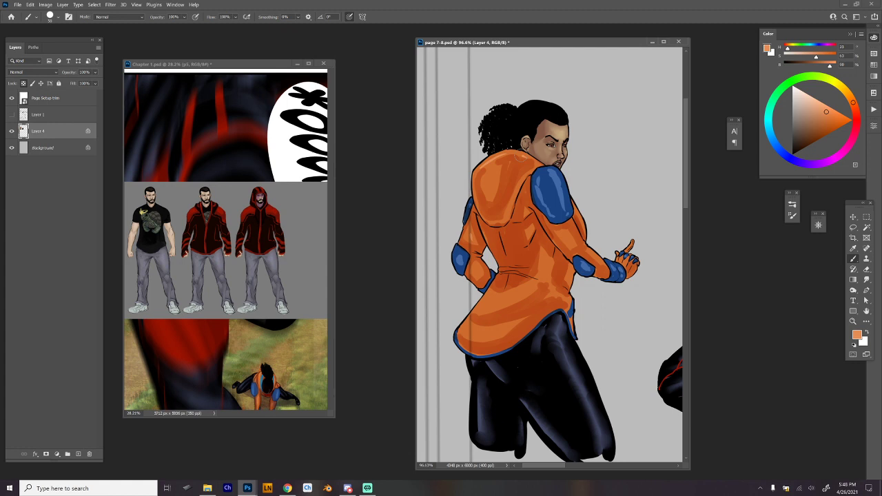
drag(520, 158, 493, 158)
mouse_move(491, 165)
mouse_down()
mouse_move(492, 197)
mouse_move(530, 218)
mouse_up()
drag(533, 231, 528, 243)
Add light orange highlights to the jacket's waist and lower tail folds, undoing the last highlight strokes.
mouse_move(486, 304)
mouse_down()
mouse_move(529, 293)
mouse_move(545, 274)
mouse_up()
drag(472, 333, 517, 324)
drag(554, 293, 569, 301)
drag(575, 268, 571, 275)
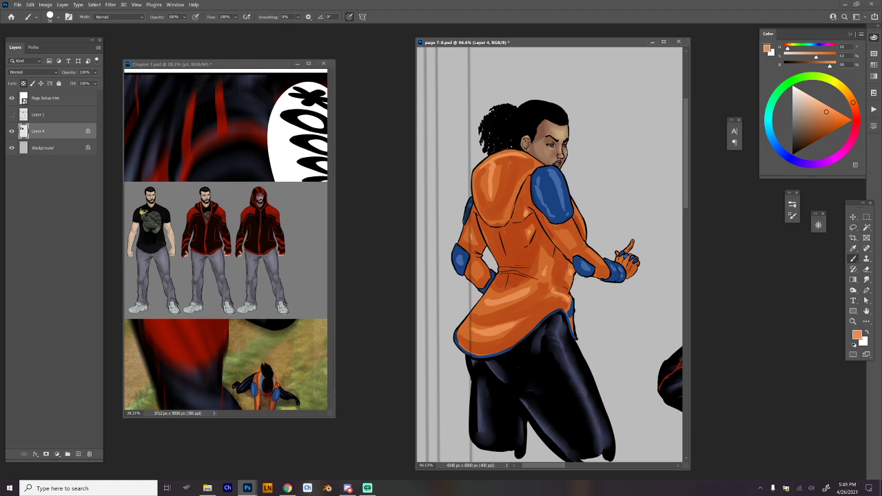
drag(571, 206, 581, 219)
key(ctrl+z)
key(ctrl+z)
Enlarge the Smudge tool's hard round brush and blend the highlights on the hood.
right_click(543, 156)
click(616, 424)
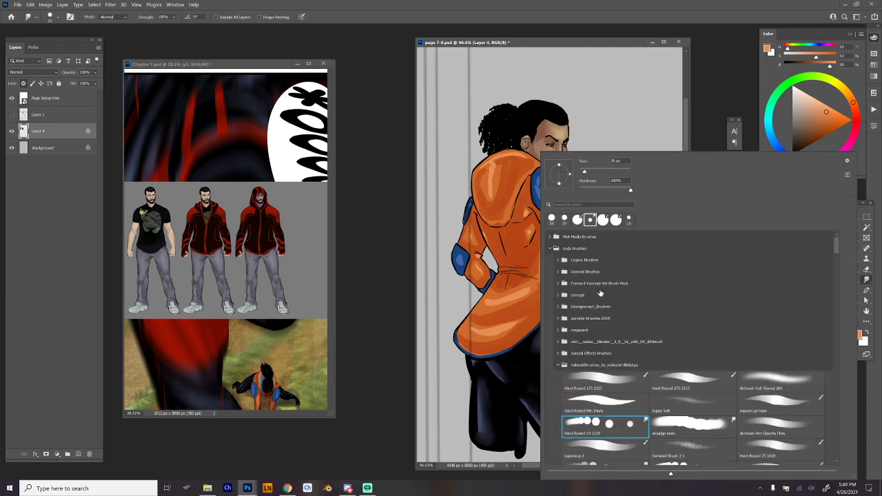
click(604, 172)
drag(595, 171, 593, 171)
key(Return)
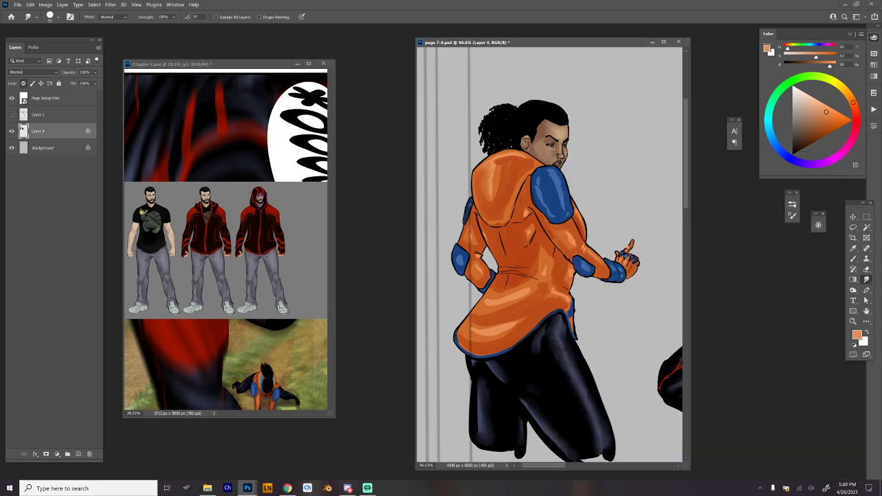
mouse_move(501, 166)
mouse_down()
mouse_move(501, 184)
mouse_move(495, 164)
mouse_move(510, 164)
mouse_up()
right_click(522, 153)
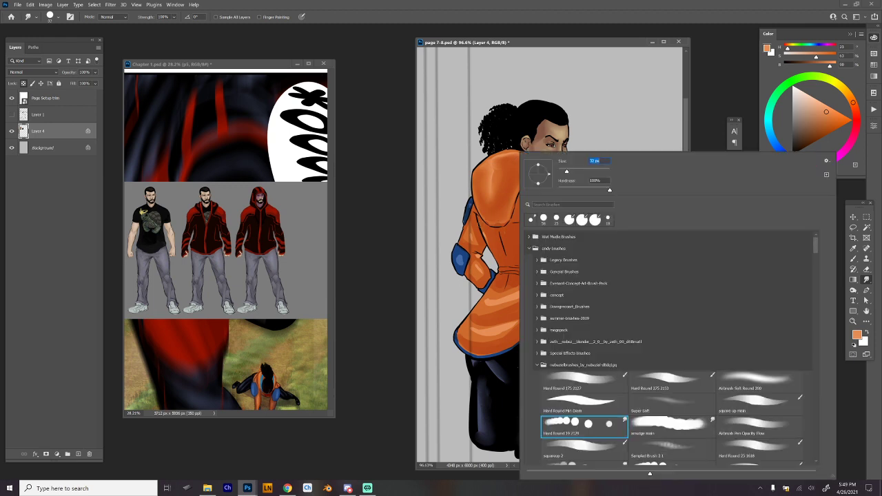
key(Escape)
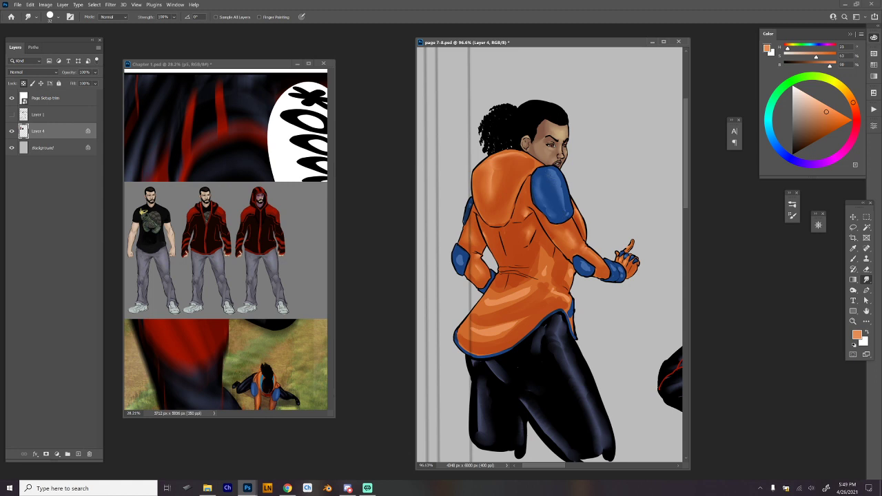
Smudge the shoulder pad's blue highlights and the jacket tail's orange highlights into smooth gradients.
drag(563, 189, 566, 201)
drag(477, 333, 513, 331)
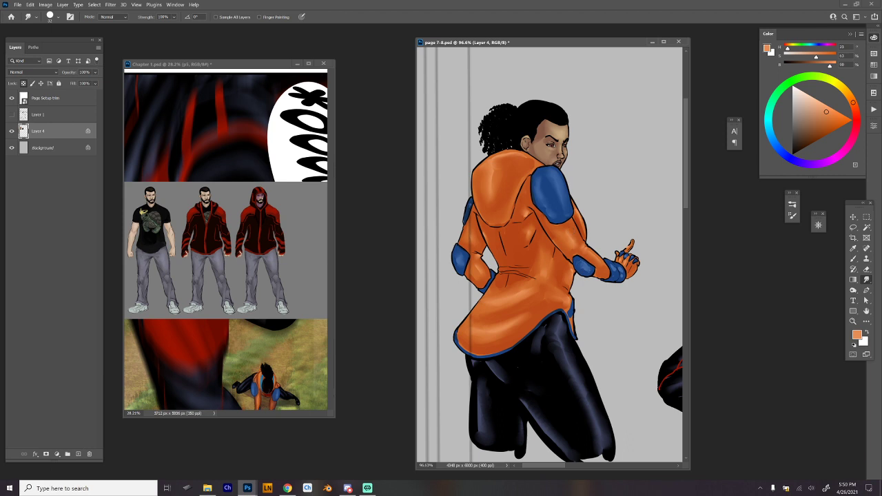
right_click(566, 263)
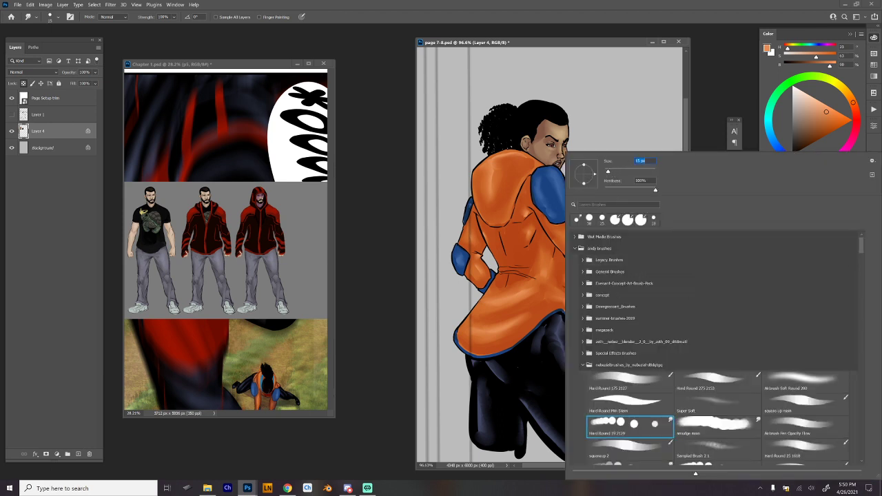
click(627, 44)
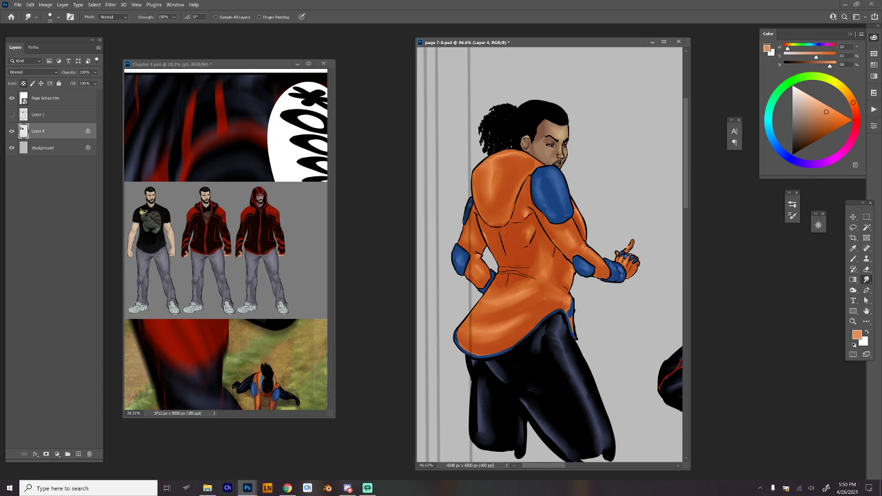
drag(642, 289, 628, 293)
drag(538, 176, 553, 185)
drag(572, 204, 668, 299)
drag(596, 294, 614, 310)
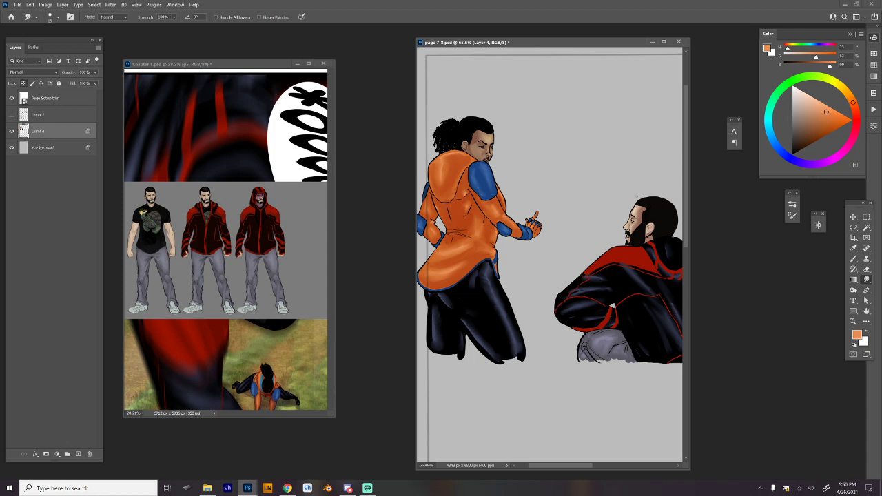
Sample the hair's black with the Hard Round Min Diam brush and draw curly strands from the hairline down the temple.
key(b)
right_click(516, 158)
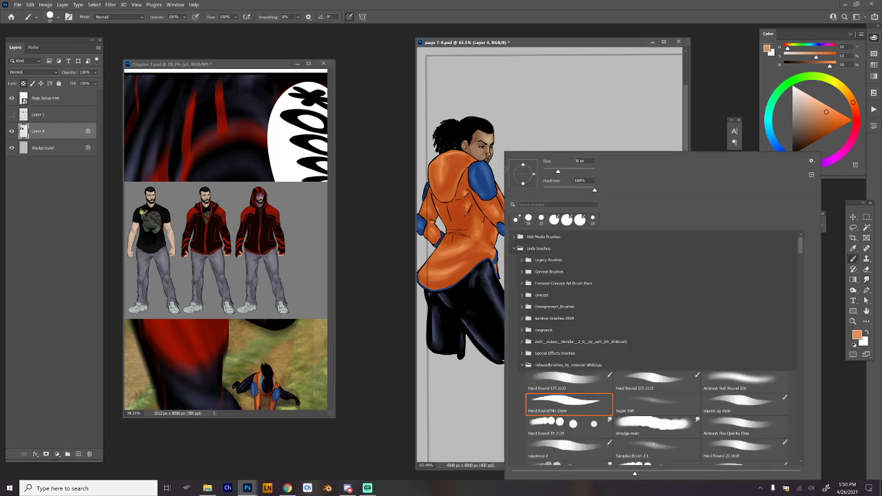
click(579, 414)
click(481, 121)
alt+click(481, 122)
mouse_move(478, 124)
mouse_down()
mouse_move(554, 166)
mouse_move(533, 174)
mouse_move(521, 226)
mouse_up()
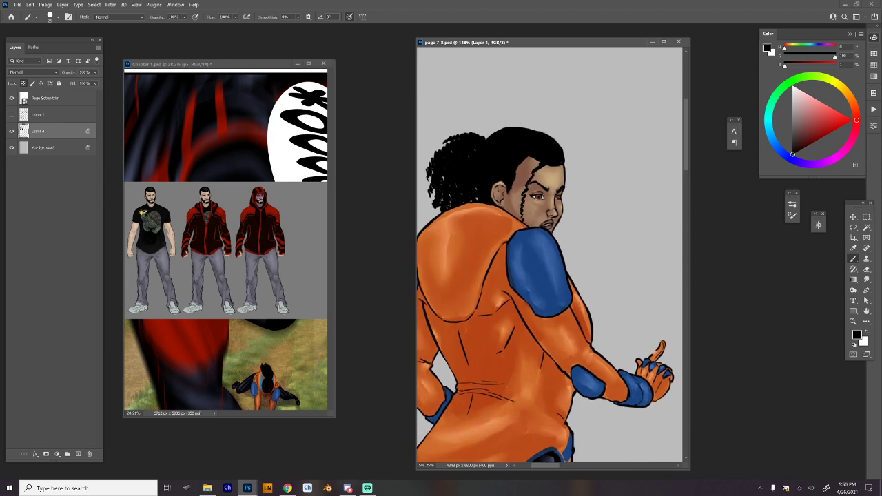
drag(550, 164, 523, 204)
drag(539, 159, 517, 212)
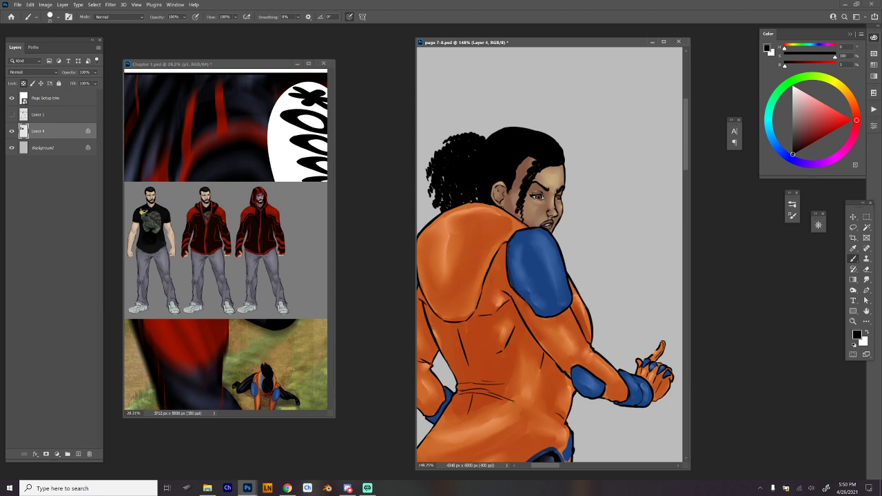
Thicken the temple hair with more curly black strands in front of the ear, undoing the last stroke.
drag(531, 162, 517, 212)
mouse_move(532, 157)
mouse_down()
mouse_move(511, 200)
mouse_move(519, 219)
mouse_up()
mouse_move(523, 170)
mouse_down()
mouse_move(528, 161)
mouse_move(528, 177)
mouse_move(545, 169)
mouse_up()
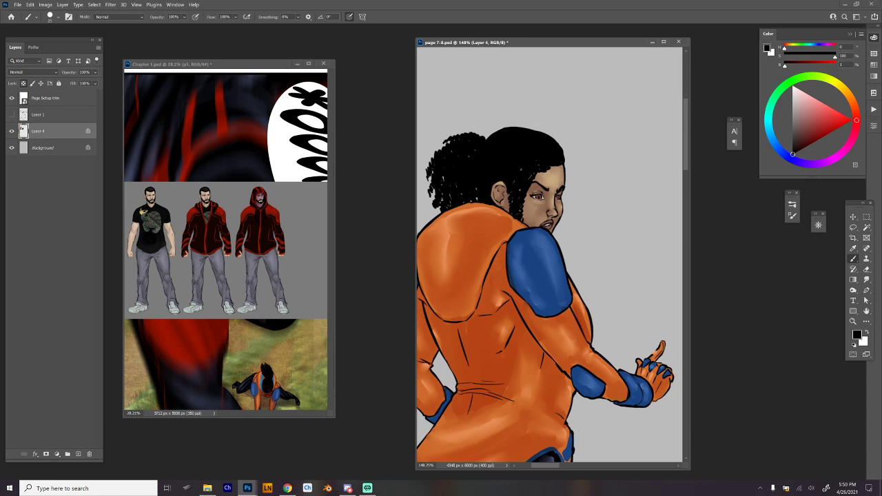
key(ctrl+z)
Unlock Layer 4's transparent pixels and draw loose curly strands hanging from the forehead on both sides of the face, undoing unwanted attempts.
key(/)
drag(561, 170, 577, 204)
key(ctrl+z)
drag(556, 166, 577, 203)
key(ctrl+z)
drag(556, 166, 579, 208)
key(ctrl+z)
mouse_move(553, 163)
mouse_down()
mouse_move(528, 200)
mouse_move(530, 225)
mouse_up()
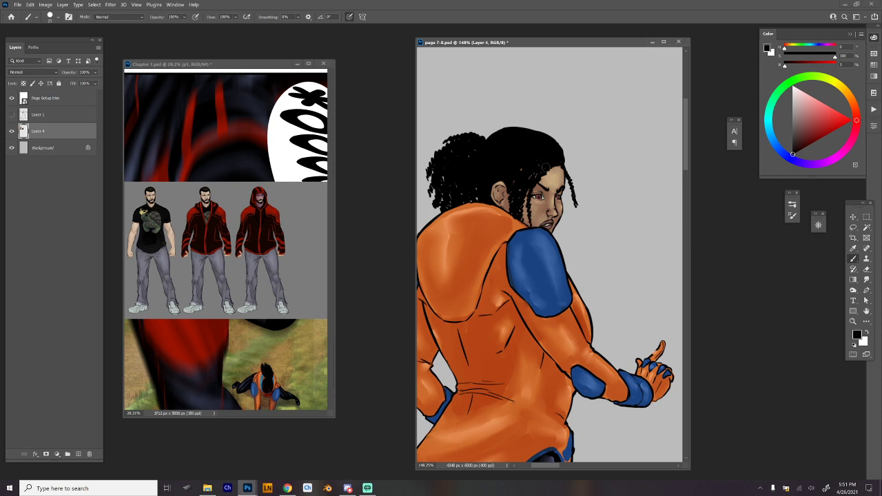
mouse_move(604, 205)
mouse_down()
mouse_move(592, 214)
mouse_move(581, 173)
mouse_move(606, 222)
mouse_move(615, 203)
mouse_move(574, 202)
mouse_move(540, 230)
mouse_move(583, 255)
mouse_up()
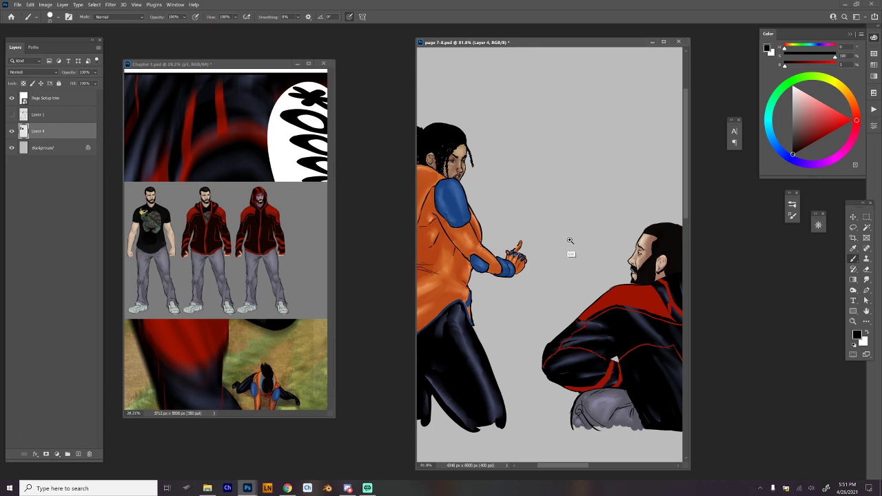
Examine the two coloured figures close up and within the whole panel.
scroll(562, 246, down, 3)
drag(614, 243, 594, 230)
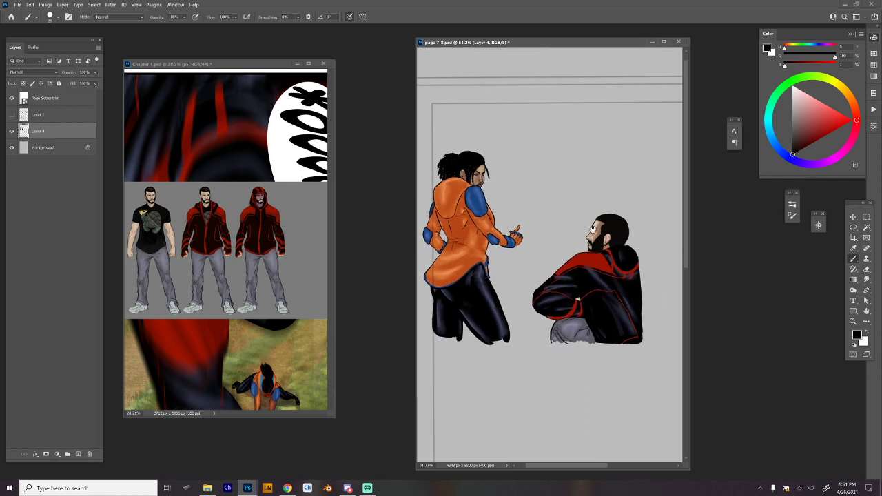
scroll(593, 193, down, 1)
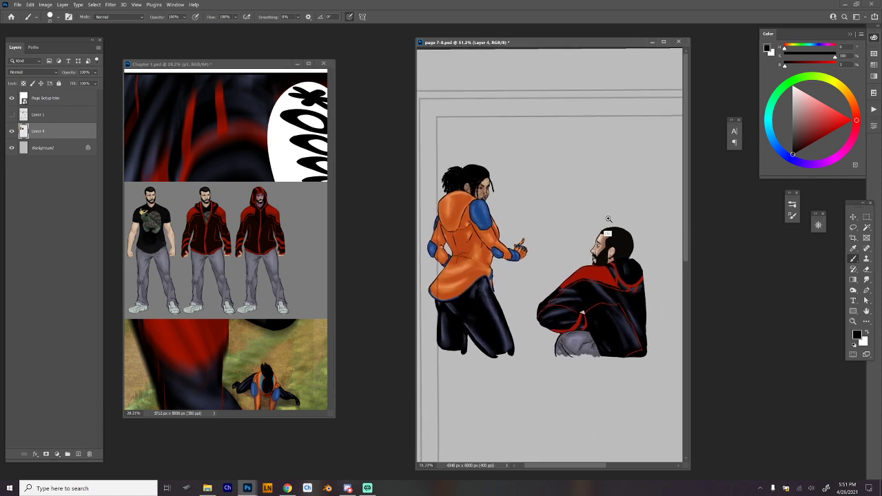
scroll(606, 227, down, 1)
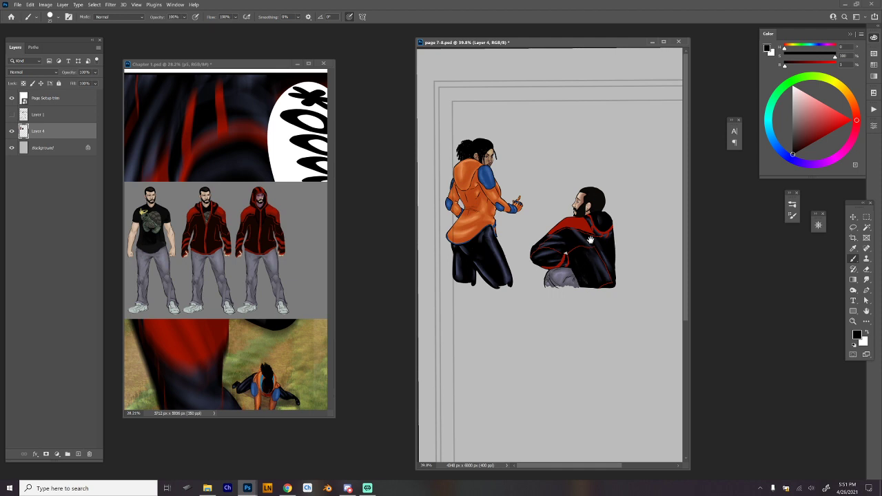
scroll(587, 240, up, 1)
scroll(599, 255, up, 1)
drag(601, 264, 618, 278)
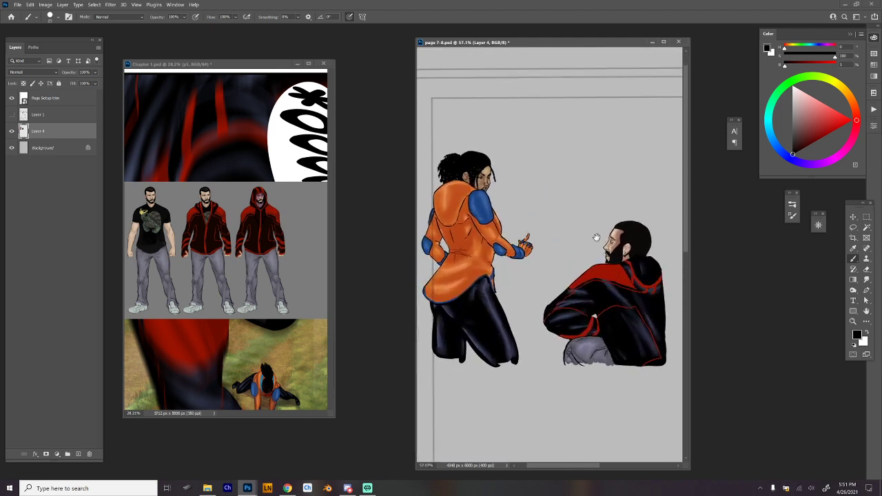
scroll(616, 338, up, 2)
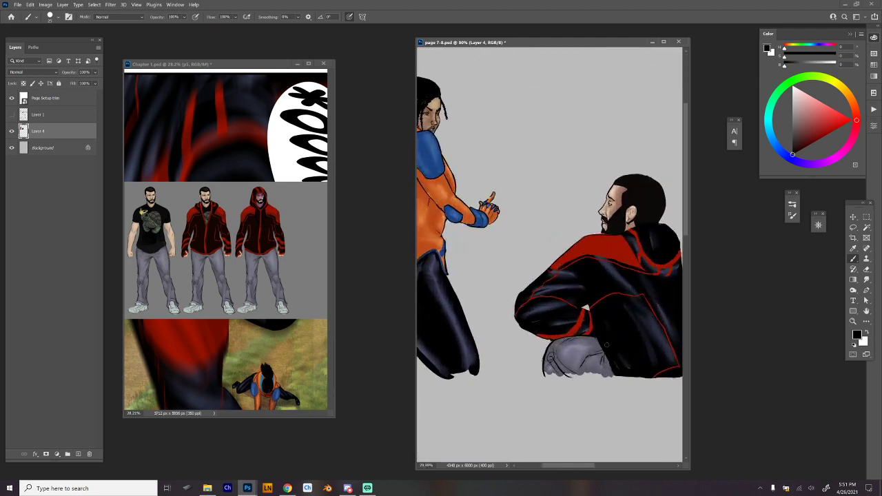
mouse_move(604, 343)
mouse_down()
mouse_move(611, 375)
mouse_move(602, 364)
mouse_up()
scroll(636, 337, down, 3)
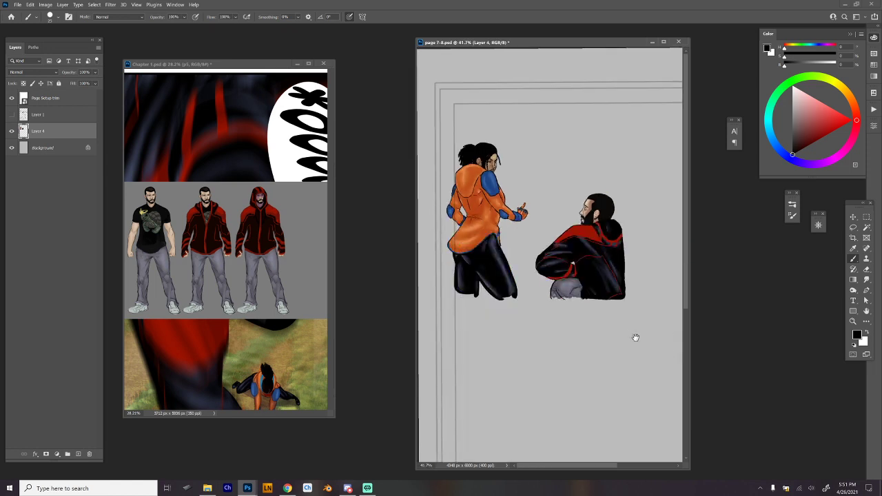
drag(599, 198, 611, 226)
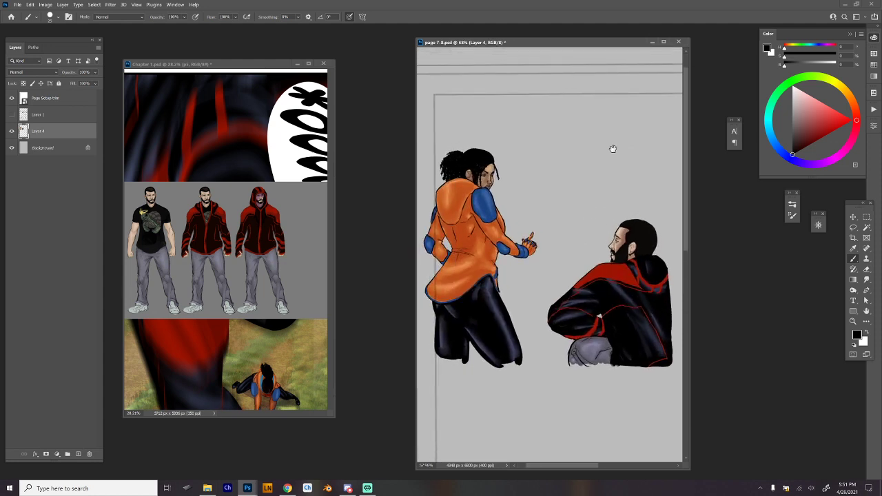
drag(626, 194, 621, 201)
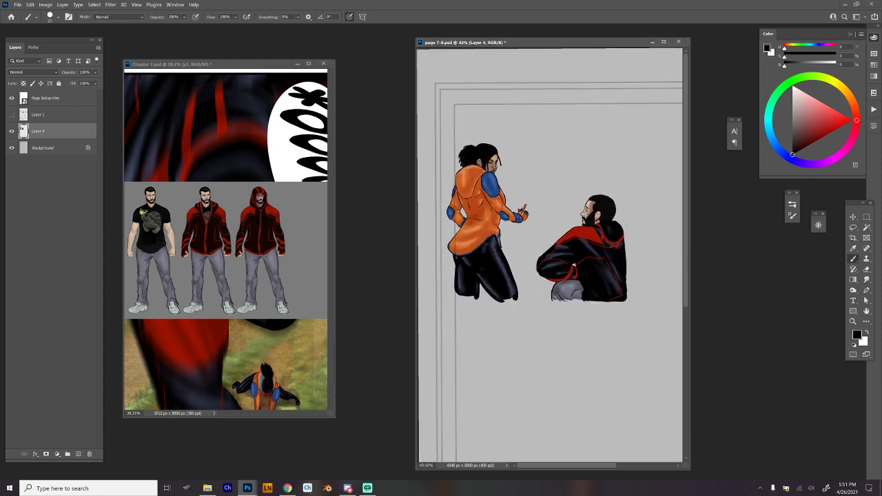
Show the Layer 1 sketch on page 7-8, and switch Chapter 1.psd's visible comic page to group p12.
click(11, 114)
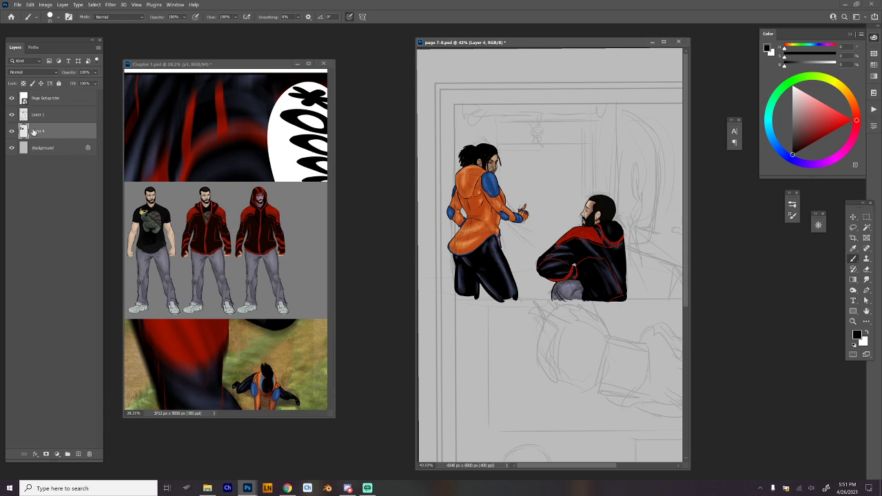
click(162, 67)
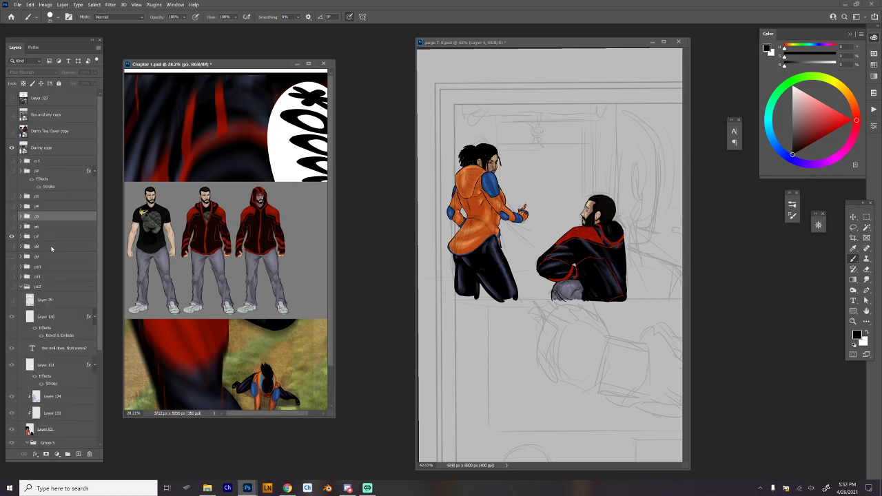
click(11, 286)
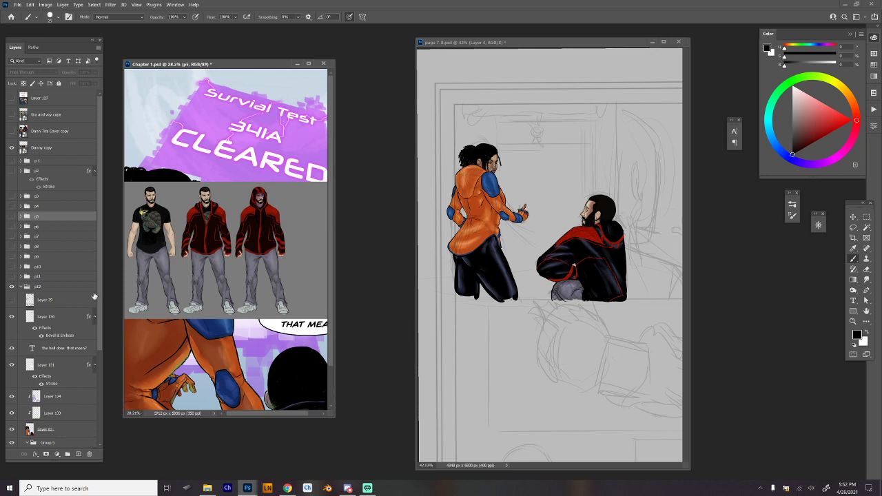
Set the purple sign's Layer 81 copy to Normal blending and sample its purple as the foreground colour.
click(75, 400)
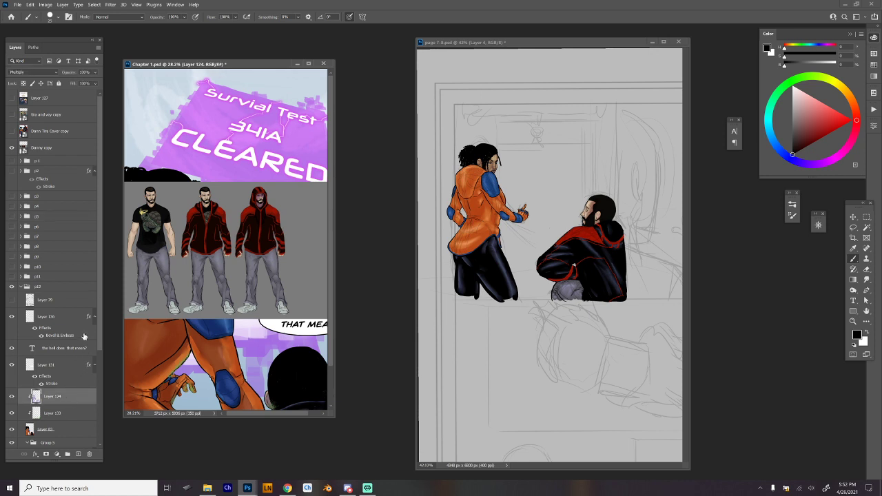
scroll(90, 345, down, 5)
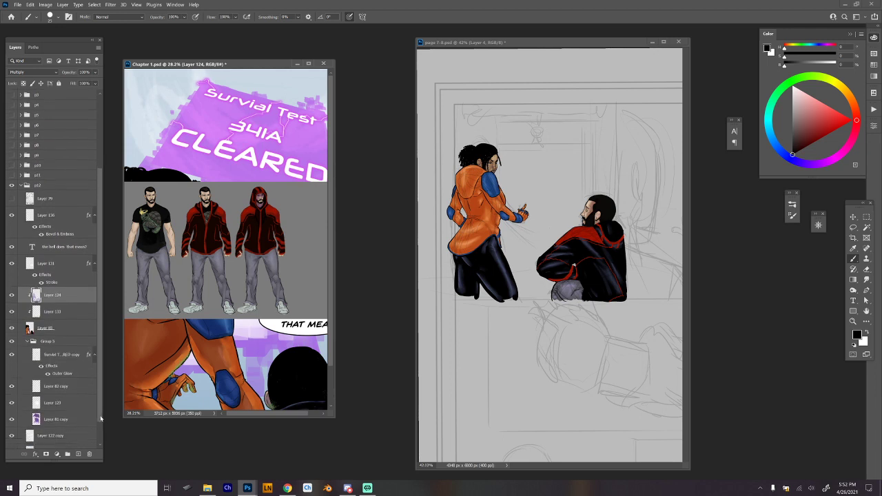
click(80, 393)
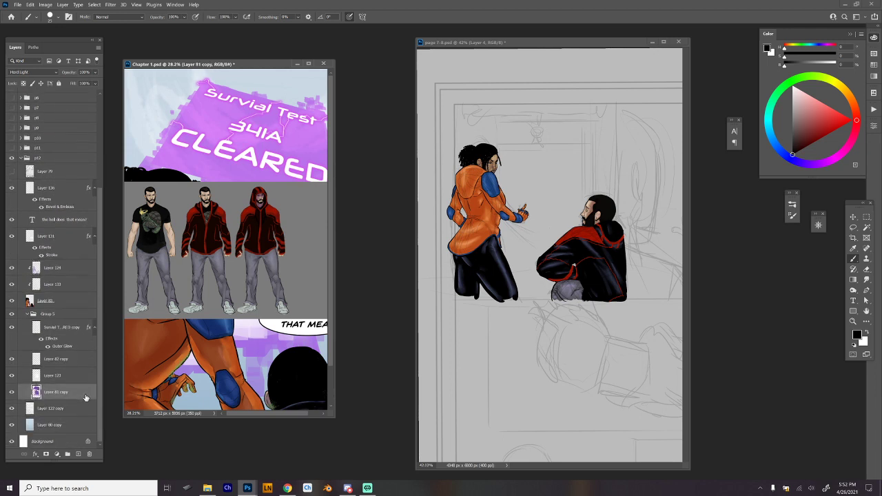
click(55, 72)
click(60, 76)
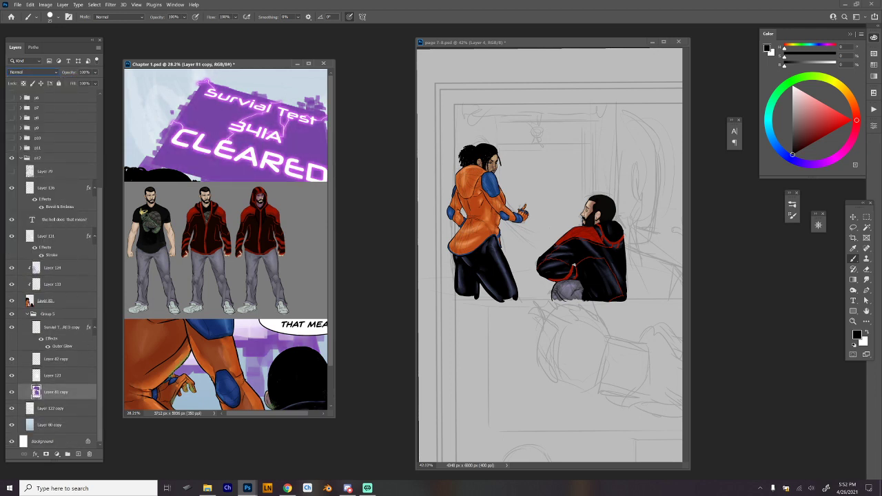
alt+click(177, 153)
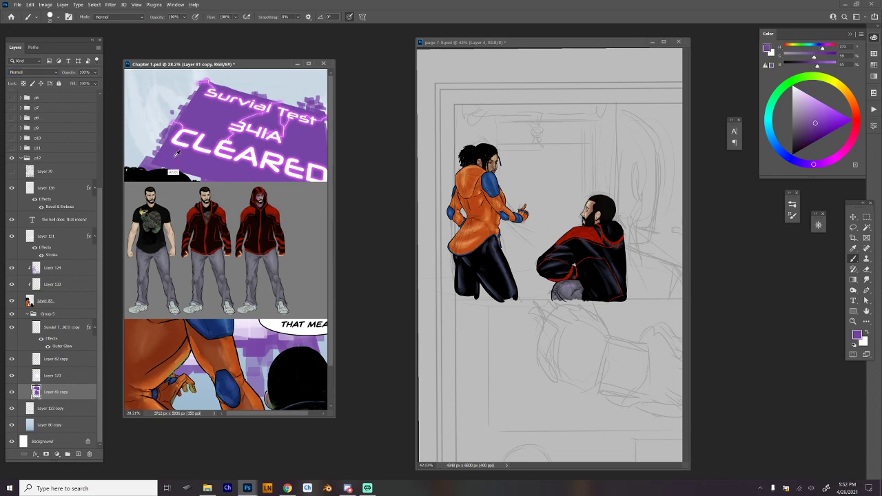
Restore the Hard Light blend mode on Layer 81 copy.
click(52, 73)
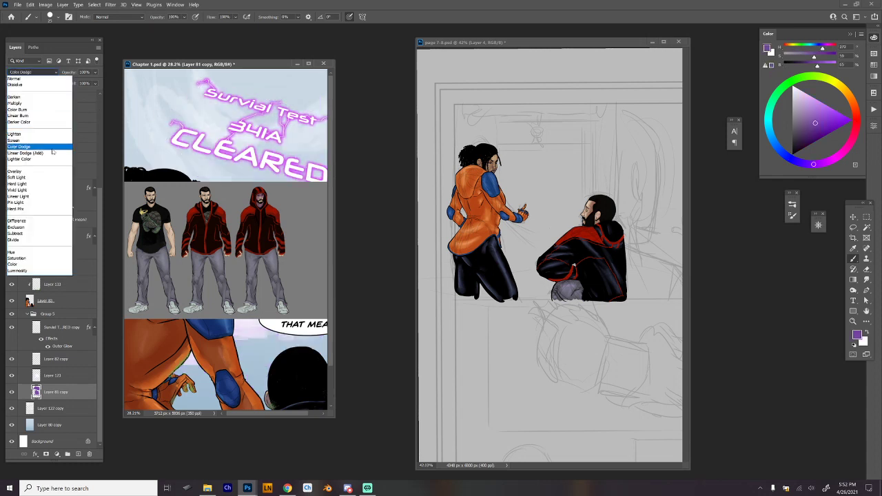
click(82, 86)
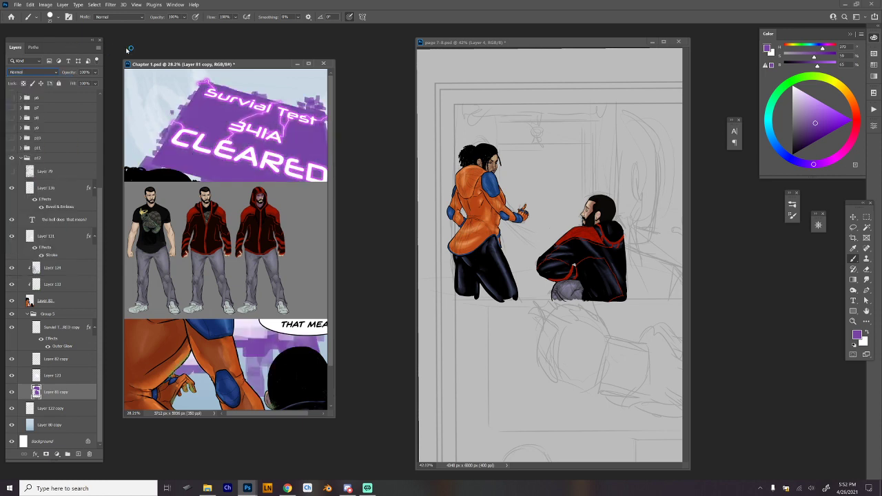
key(h)
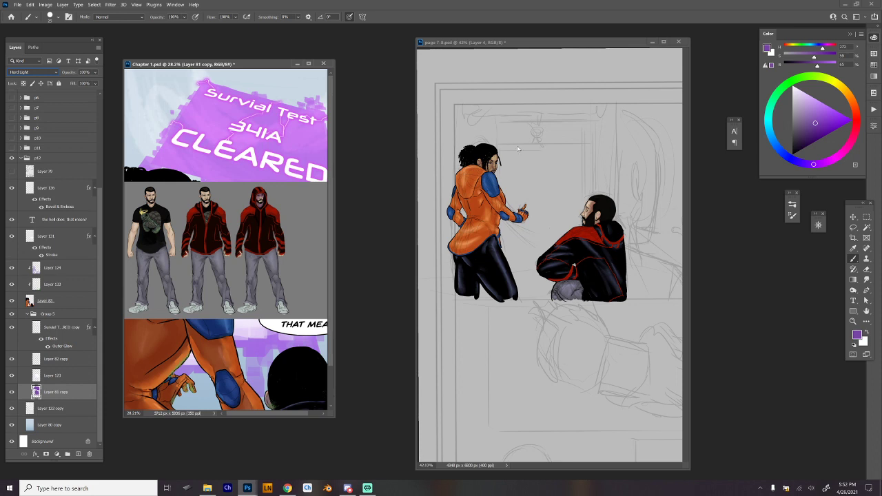
Add a layer directly above the Background on page 7-8 and fill a tall rectangle behind the figures with the sampled purple.
click(482, 139)
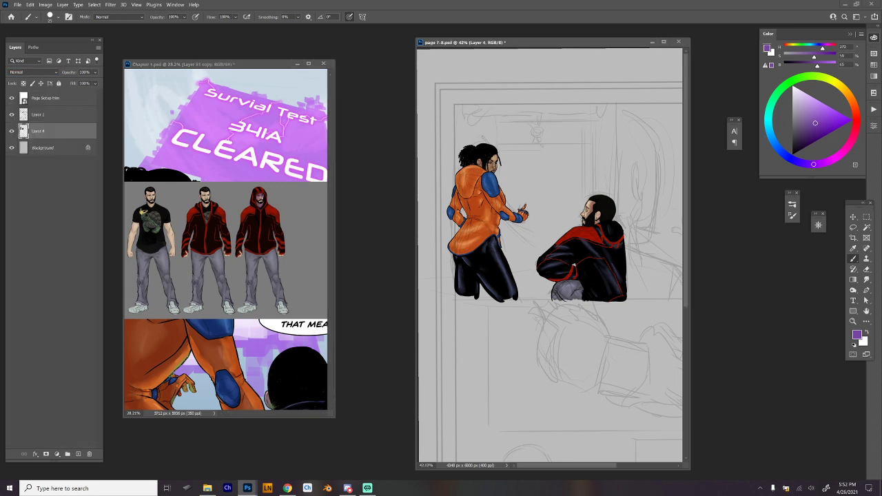
click(55, 148)
click(79, 454)
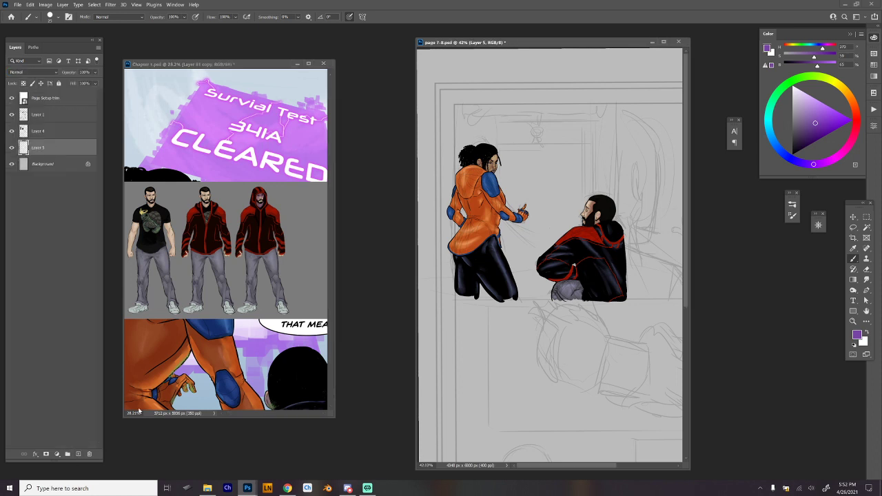
key(m)
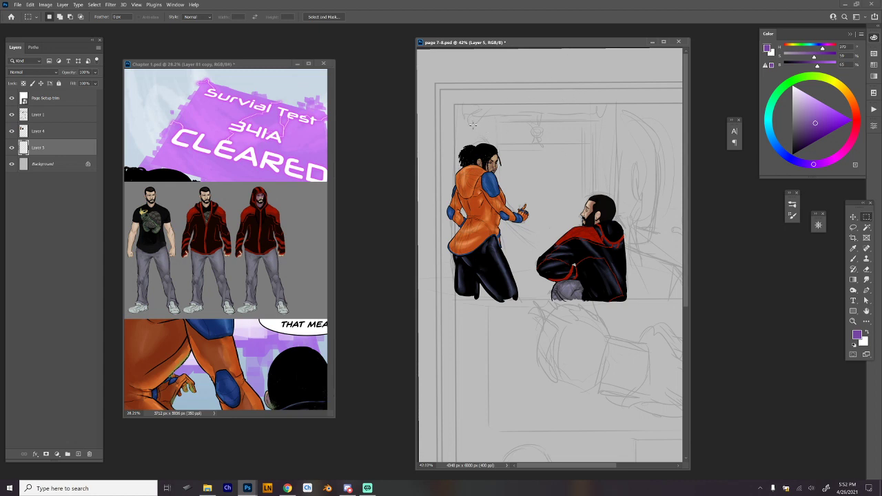
drag(472, 126, 604, 301)
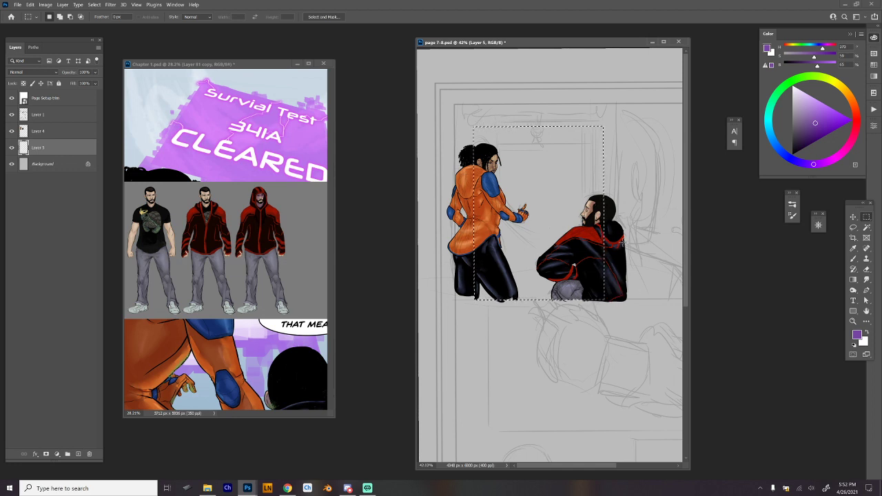
key(alt+BackSpace)
key(ctrl+d)
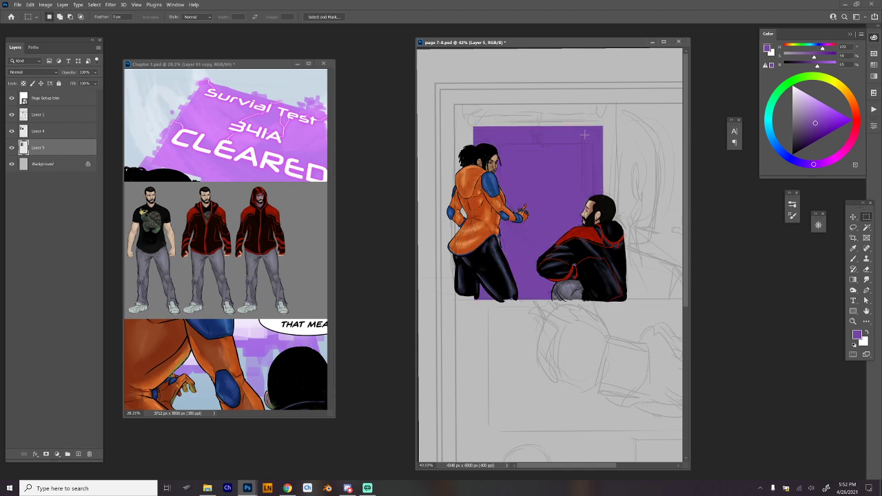
Choose the squareup 2 brush, enlarge it, and roughen the purple rectangle's upper corners, top edge and right edge with blocky strokes.
key(b)
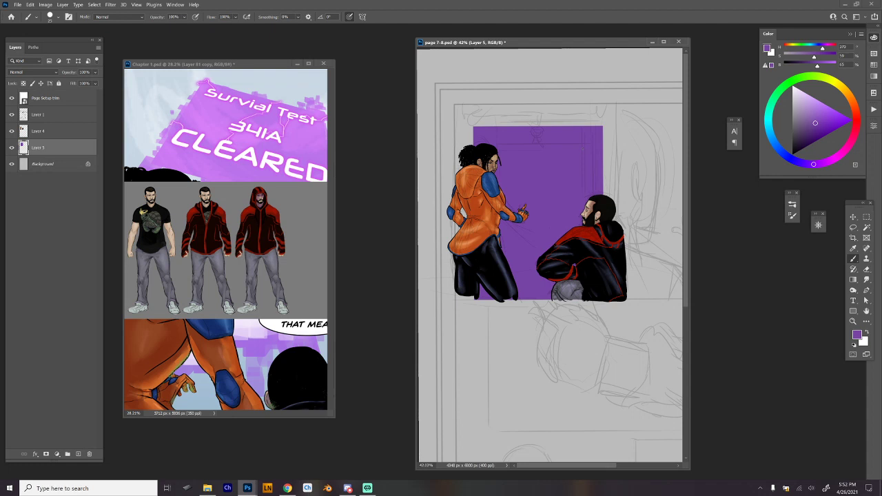
right_click(582, 149)
click(740, 384)
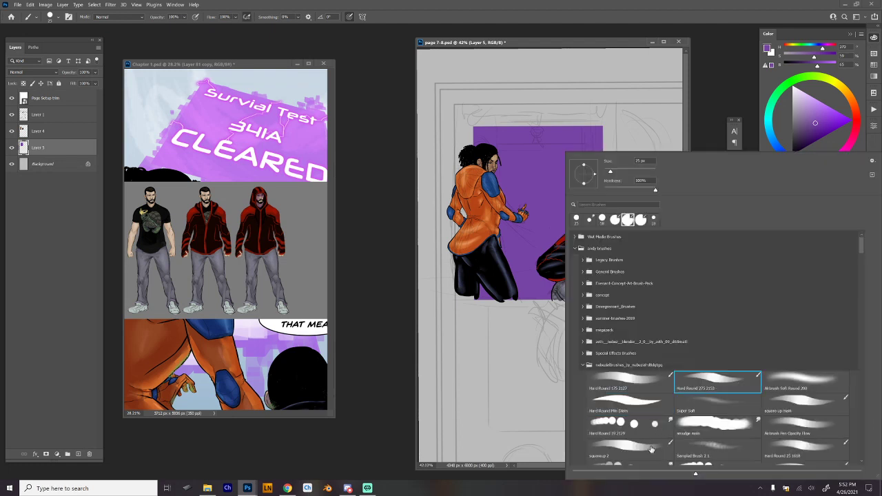
click(661, 451)
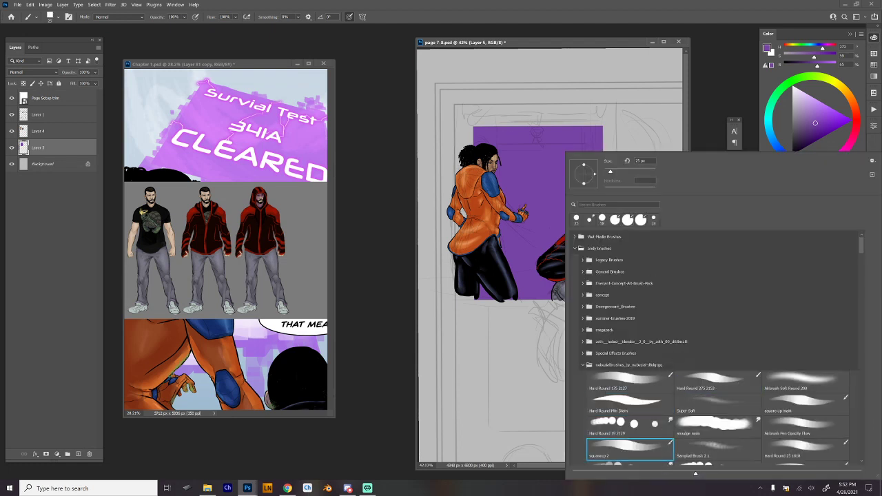
click(623, 172)
drag(471, 128, 469, 125)
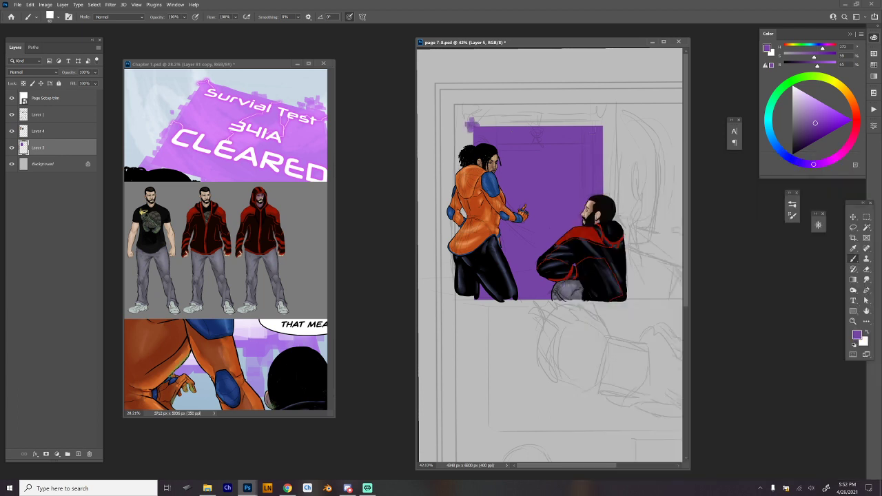
mouse_move(594, 127)
mouse_down()
mouse_move(608, 129)
mouse_move(610, 112)
mouse_move(604, 182)
mouse_up()
mouse_move(593, 124)
mouse_down()
mouse_move(481, 124)
mouse_move(481, 142)
mouse_up()
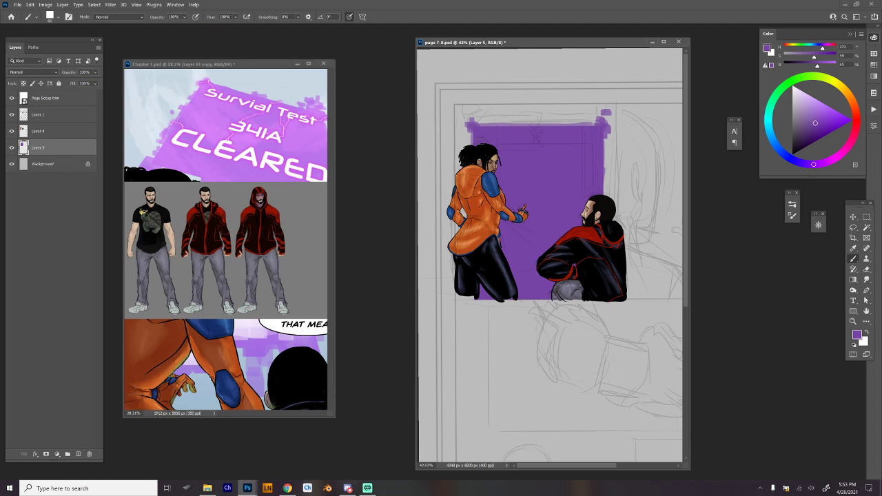
Paint a blocky purple band across the panel's top border with a stepped centre piece and loose square dabs, undoing one stray stroke.
mouse_move(536, 125)
mouse_down()
mouse_move(542, 109)
mouse_move(530, 100)
mouse_move(545, 98)
mouse_move(464, 100)
mouse_up()
mouse_move(522, 101)
mouse_down()
mouse_move(453, 102)
mouse_move(601, 100)
mouse_up()
key(ctrl+z)
mouse_move(543, 94)
mouse_down()
mouse_move(607, 99)
mouse_move(461, 95)
mouse_move(448, 85)
mouse_move(617, 87)
mouse_move(456, 109)
mouse_move(450, 88)
mouse_up()
drag(511, 98, 613, 98)
click(556, 111)
click(542, 111)
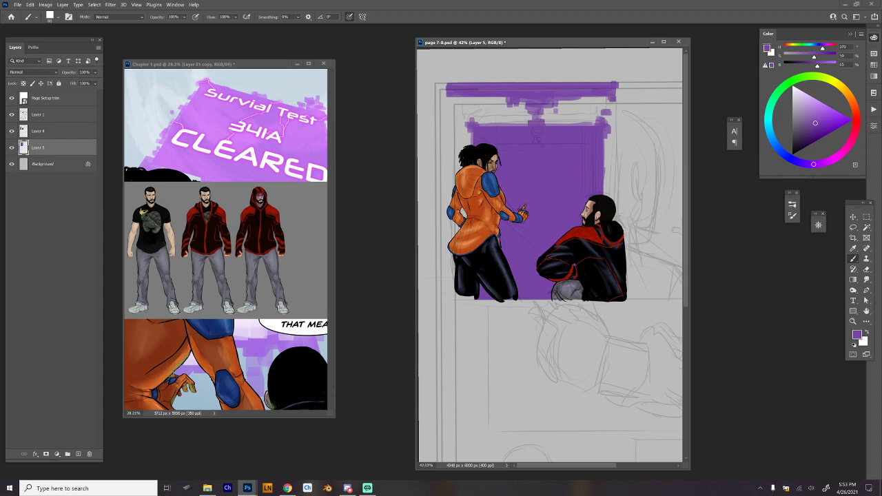
click(616, 108)
click(453, 101)
Copy the yellow circle on Layer 82 copy from Chapter 1.psd onto page 7-8, near the purple rectangle's top edge.
scroll(606, 177, right, 1)
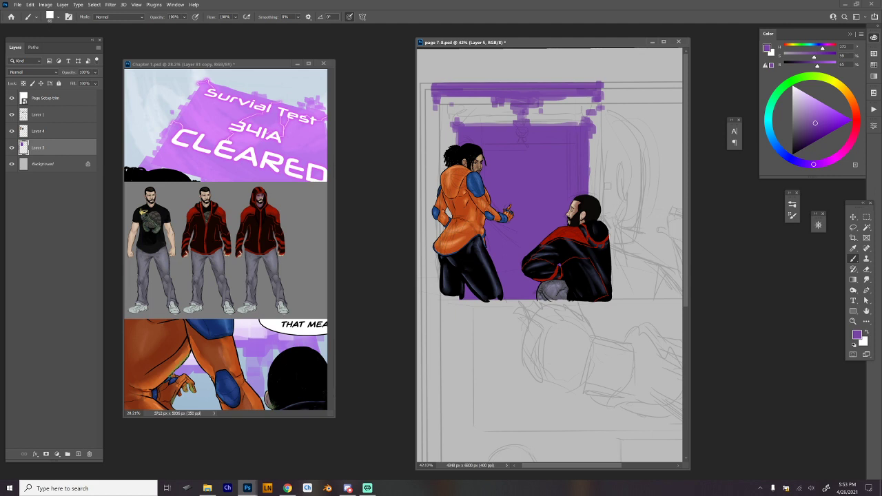
ctrl+click(561, 181)
drag(571, 171, 608, 204)
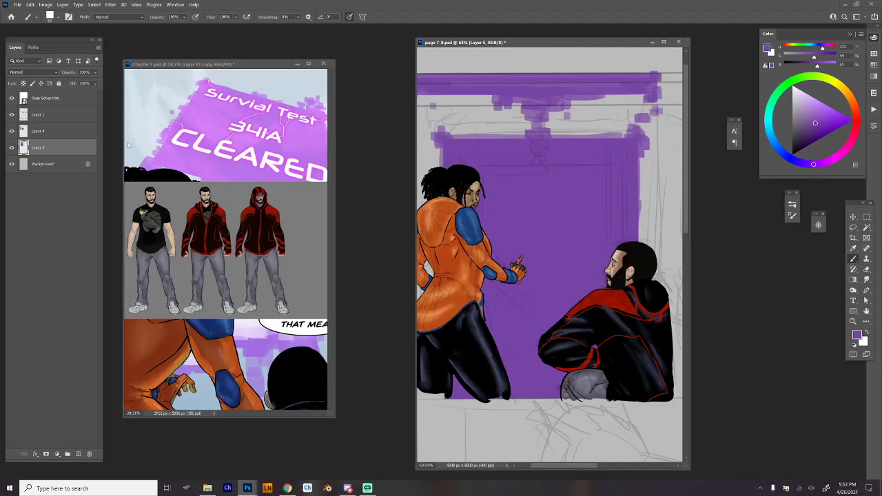
click(197, 63)
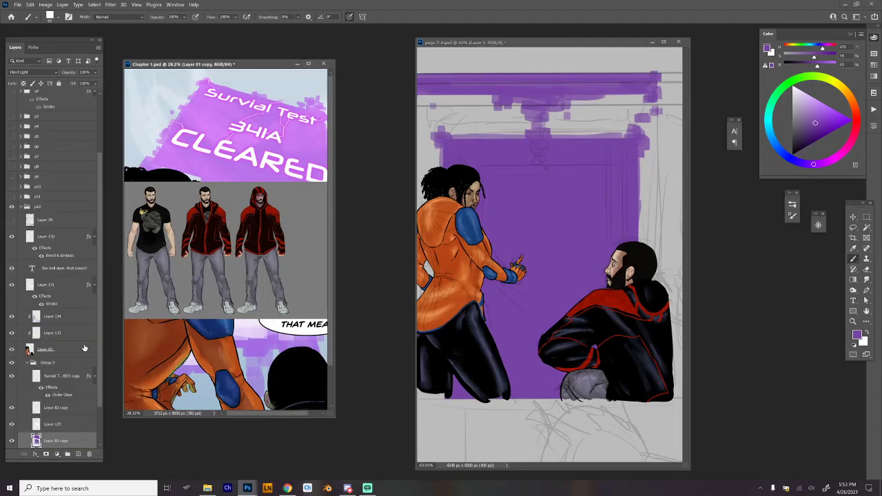
scroll(96, 296, down, 3)
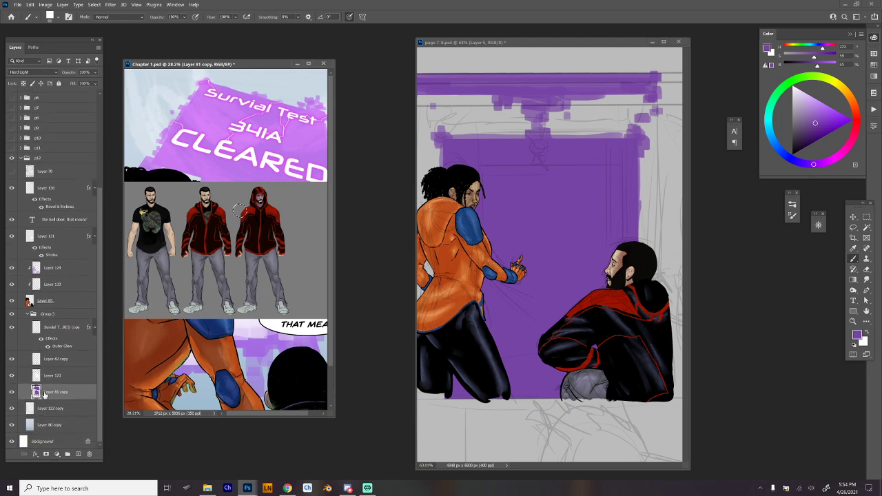
drag(38, 362, 557, 136)
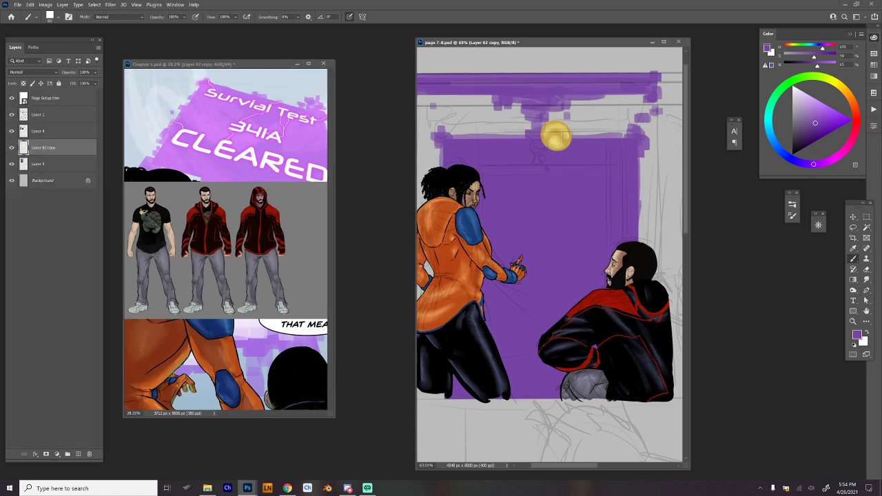
Scale down the copied yellow circle and position it on the stepped centre piece below the top purple band.
key(ctrl+t)
drag(571, 150, 542, 118)
key(Return)
key(b)
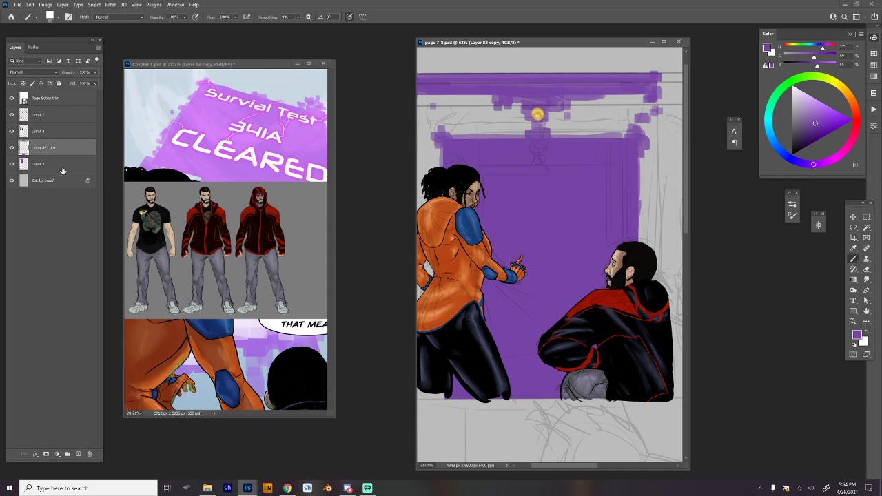
Set the blend mode of Layer 5, which holds the purple screen shapes, to Hard Light.
click(60, 166)
click(52, 72)
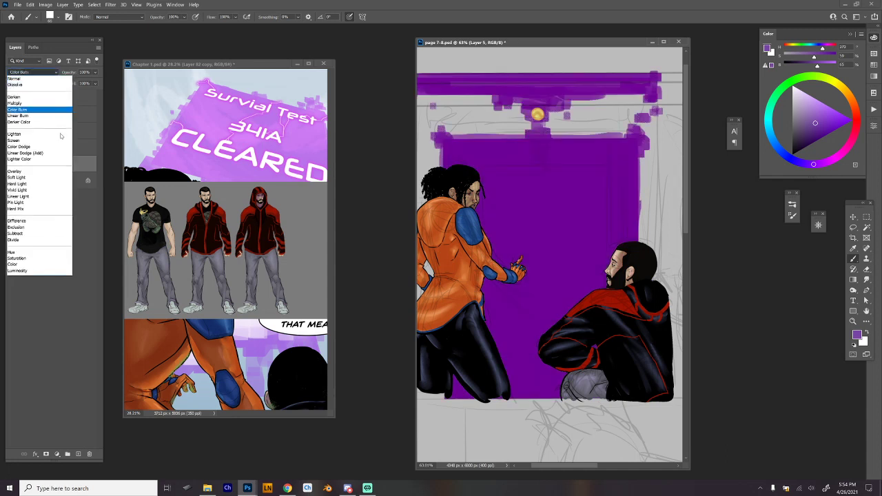
click(61, 184)
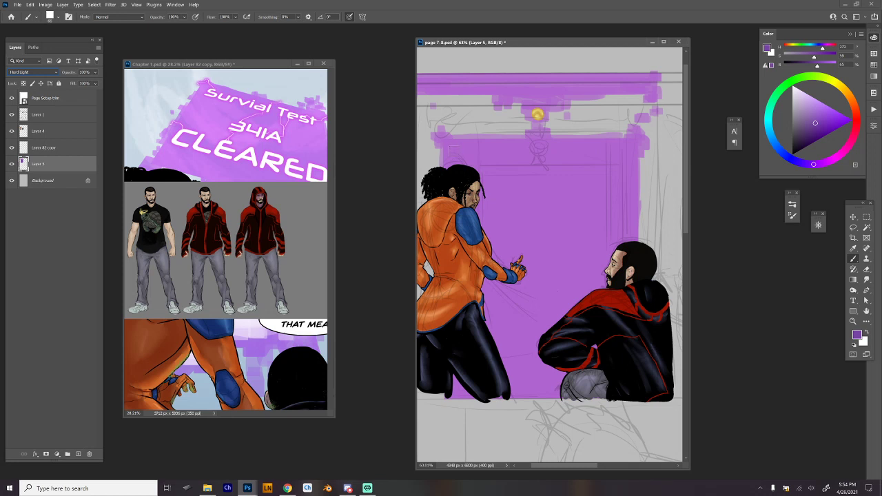
Select the inner area of the purple rectangle, raise its lightness to +58 with Hue/Saturation, and clear the selection.
key(m)
mouse_move(451, 146)
mouse_down()
mouse_move(616, 351)
mouse_move(627, 413)
mouse_up()
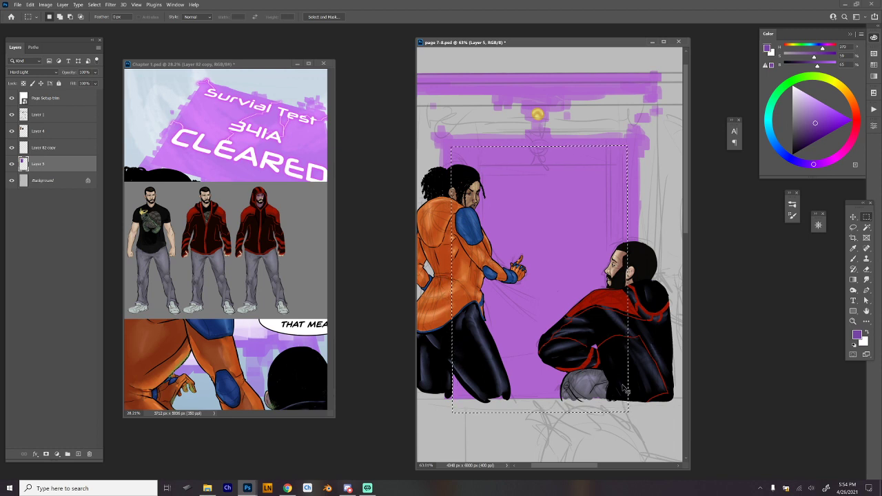
key(ctrl+u)
drag(742, 313, 764, 312)
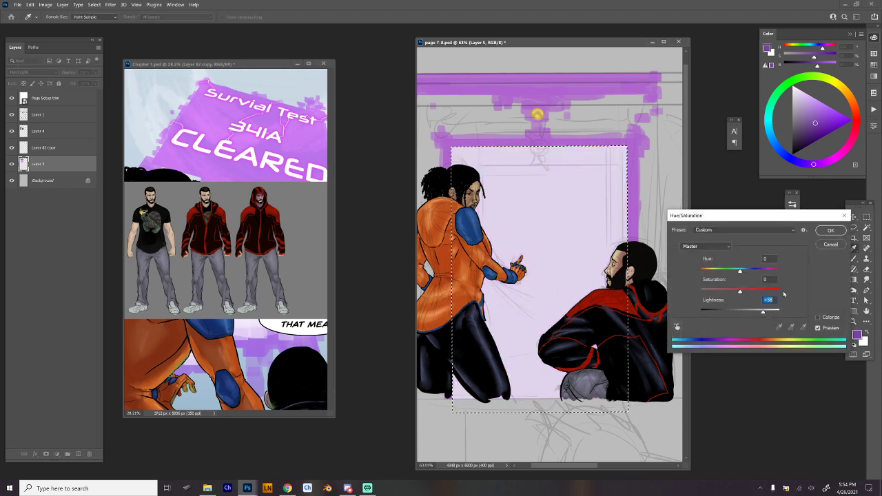
click(830, 230)
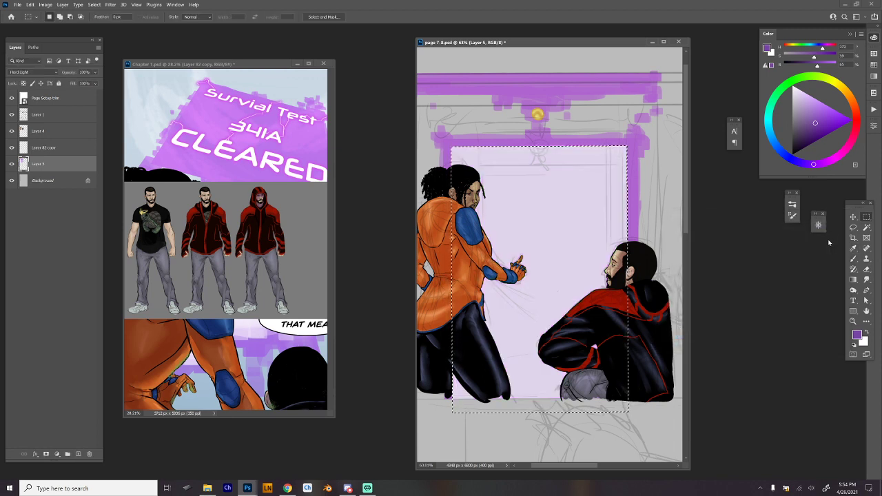
key(ctrl+d)
Paint a soft white glow along the pale rectangle's upper and side edges with the Airbrush Soft Round 200 brush.
key(b)
right_click(660, 153)
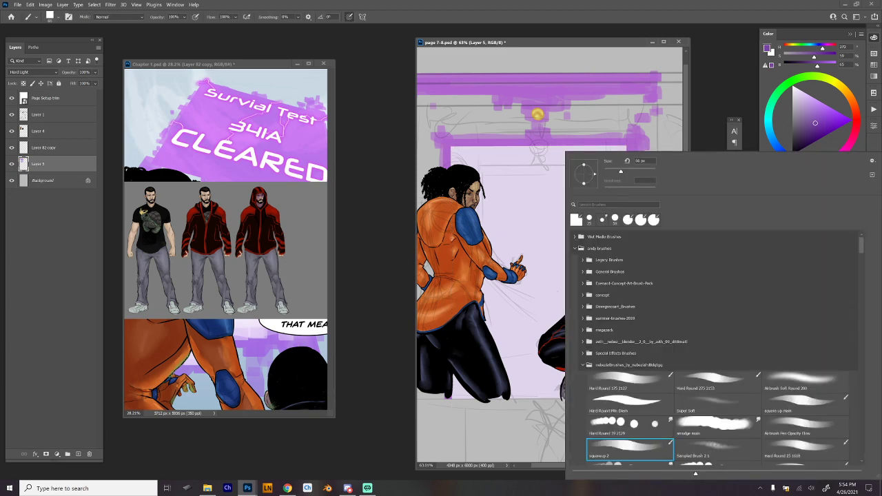
click(702, 408)
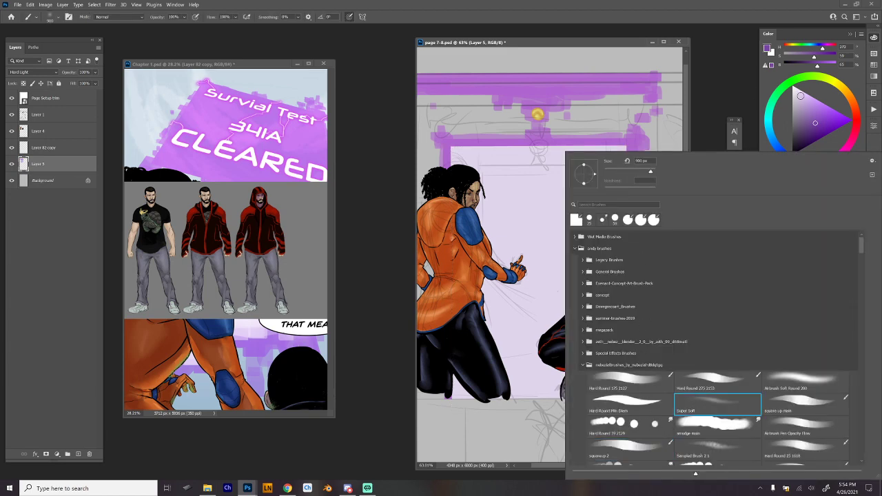
drag(801, 96, 792, 84)
right_click(534, 146)
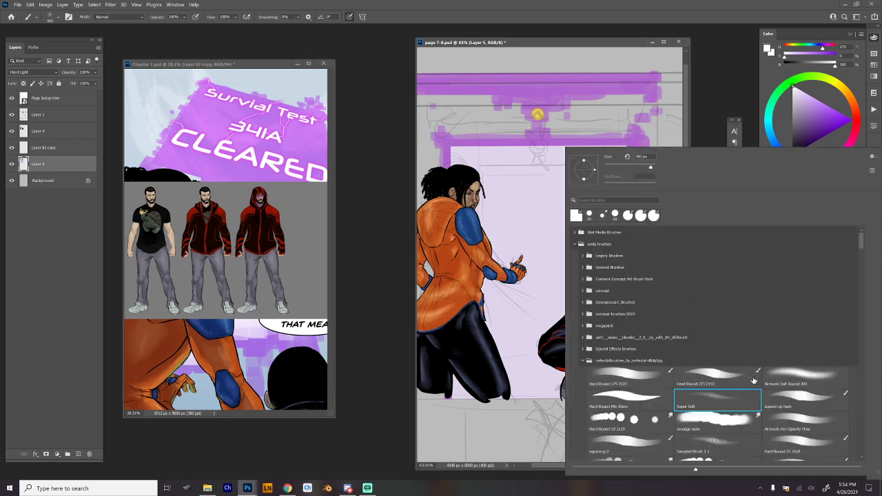
click(795, 374)
click(456, 142)
mouse_move(451, 146)
mouse_down()
mouse_move(451, 176)
mouse_move(453, 154)
mouse_move(462, 151)
mouse_move(623, 160)
mouse_move(620, 148)
mouse_move(494, 158)
mouse_move(621, 159)
mouse_move(618, 147)
mouse_move(629, 243)
mouse_up()
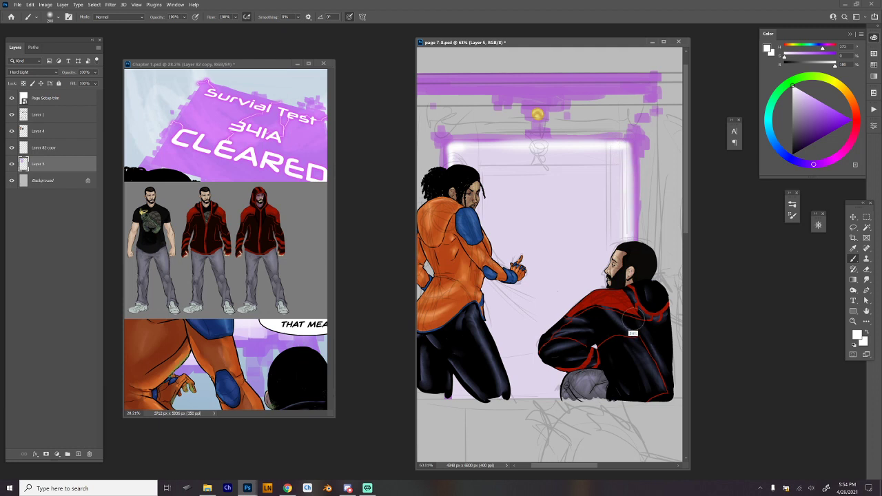
drag(622, 197, 629, 242)
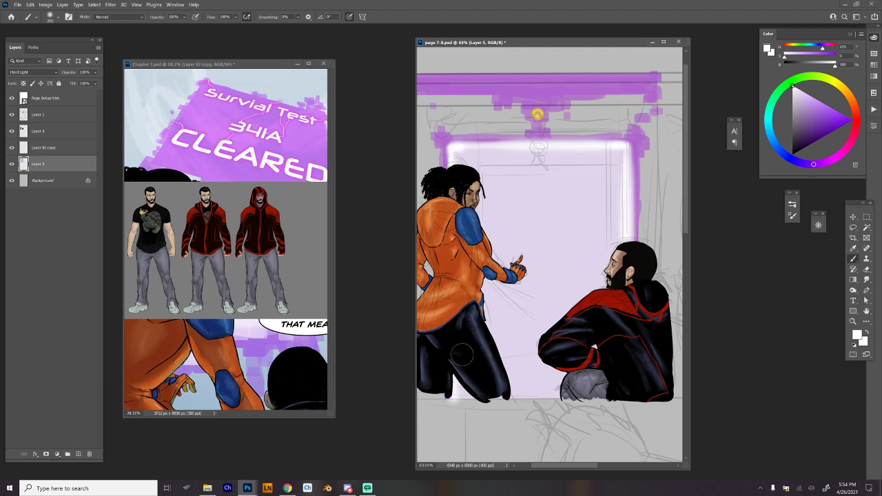
Paint a broad white glow across the middle of the screen with a much larger airbrush, and reduce the brush to 37 px.
right_click(539, 296)
drag(607, 171, 630, 172)
click(510, 237)
mouse_move(534, 250)
mouse_down()
mouse_move(534, 220)
mouse_move(516, 236)
mouse_move(548, 337)
mouse_move(566, 284)
mouse_move(558, 299)
mouse_move(555, 231)
mouse_move(546, 228)
mouse_move(539, 267)
mouse_move(547, 266)
mouse_move(541, 201)
mouse_up()
right_click(555, 132)
click(605, 155)
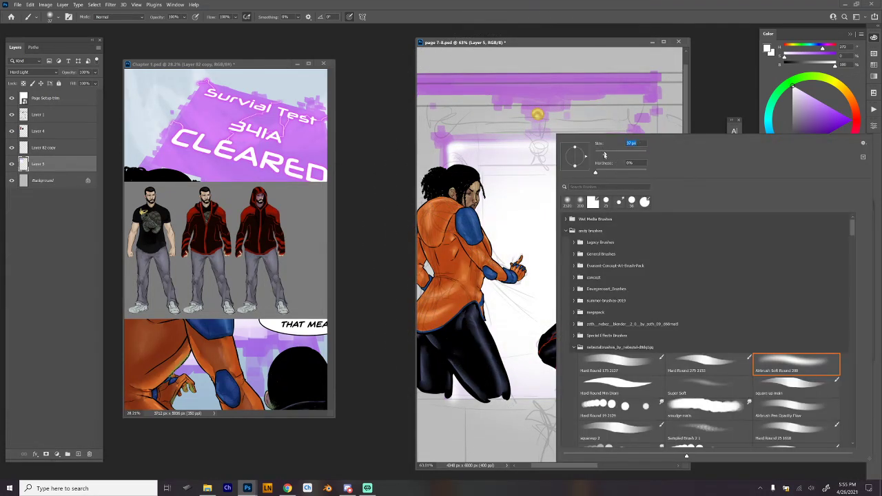
key(Return)
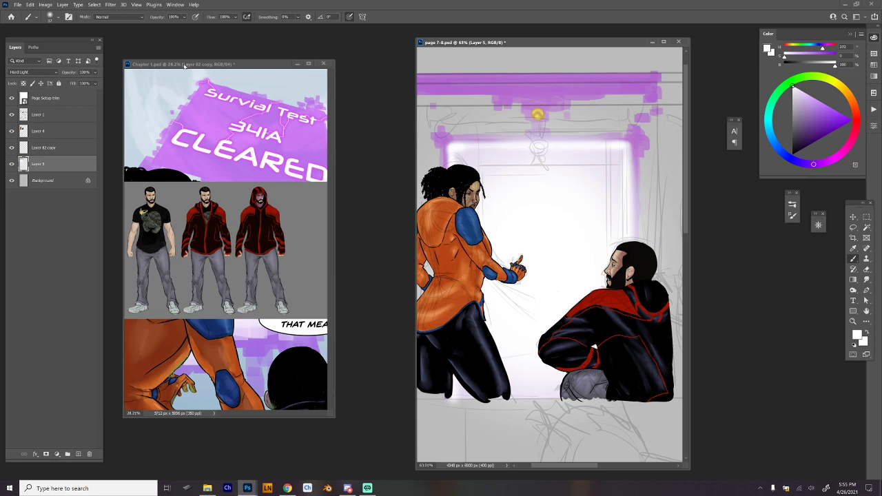
Copy the glowing Survival Test 341A CLEARED layer from Chapter 1.psd onto page 7-8 and clear its lettering, keeping the Outer Glow effect.
click(184, 64)
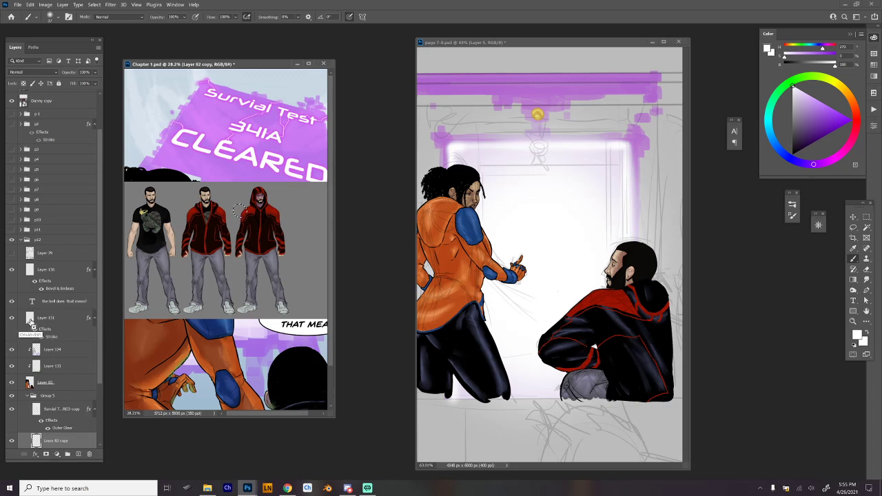
click(561, 138)
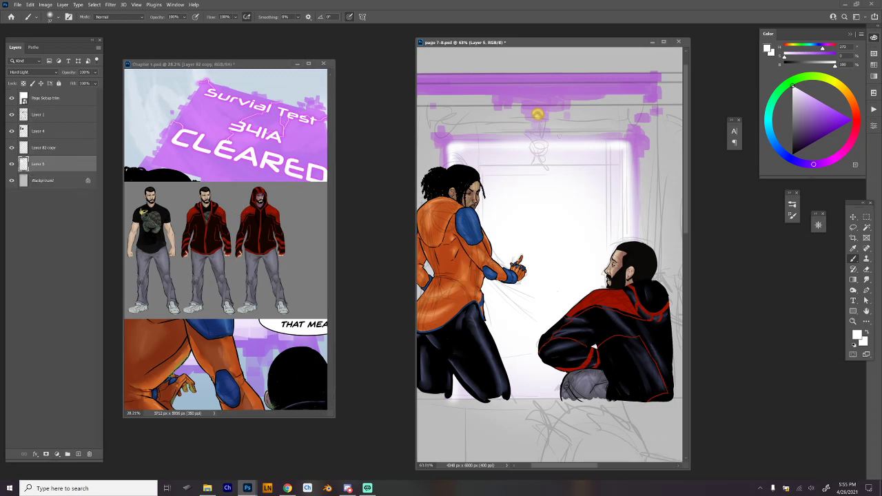
click(160, 65)
drag(100, 367, 102, 416)
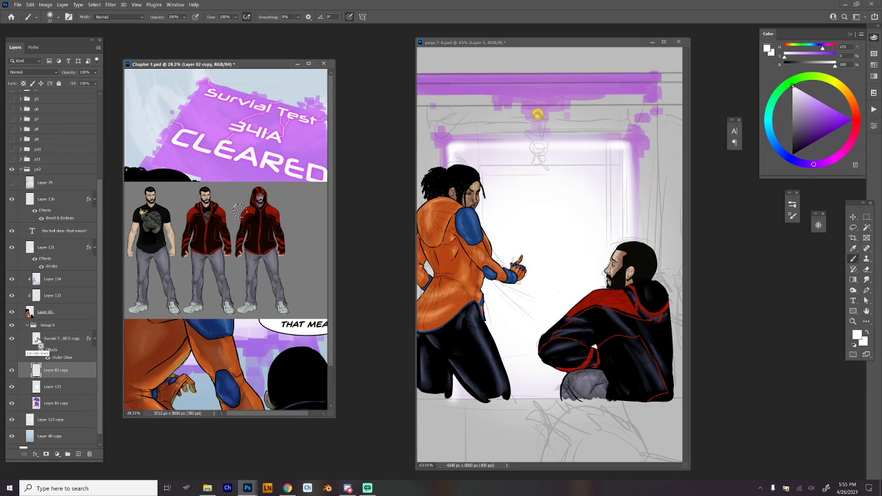
drag(49, 339, 560, 167)
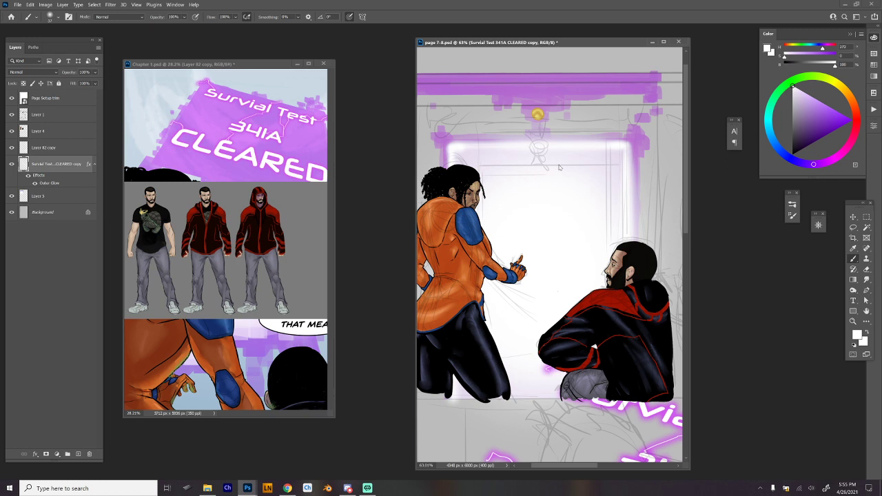
key(ctrl+t)
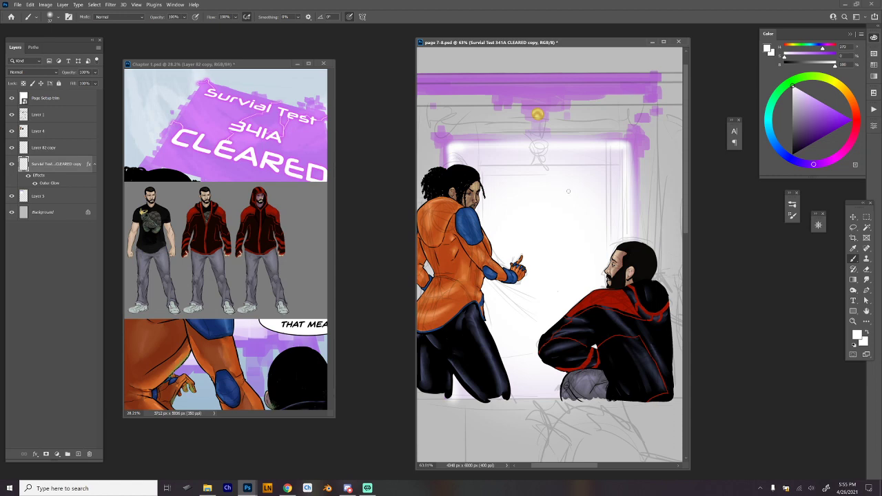
Draw jagged glowing lightning around the yellow circle with the 25 px Hard Round Mini Diam brush, and move its layer above Layer 82 copy.
right_click(558, 291)
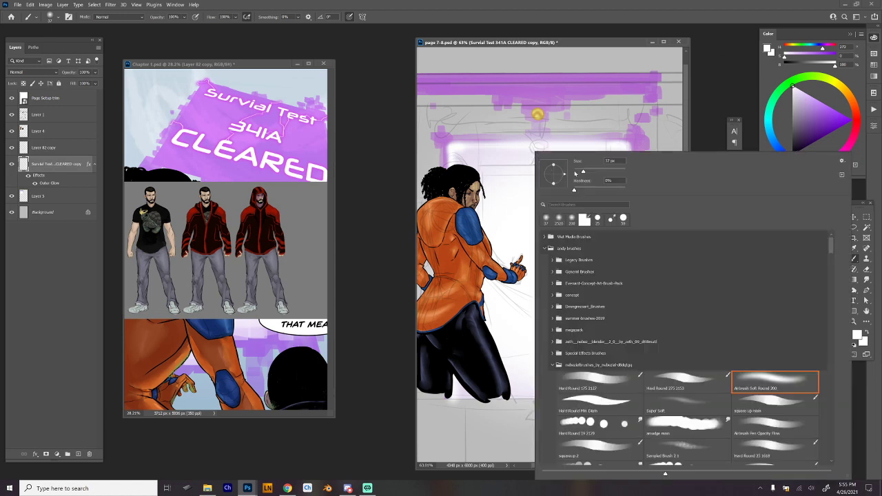
click(602, 401)
click(602, 402)
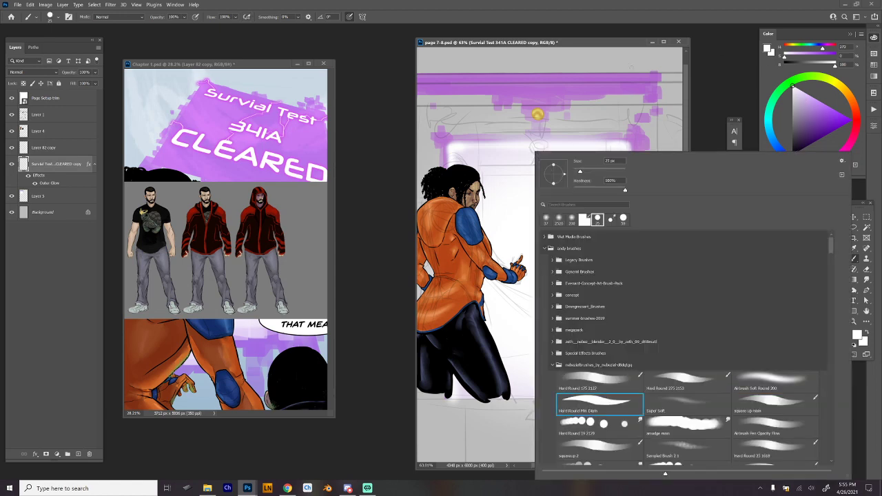
drag(538, 114, 522, 120)
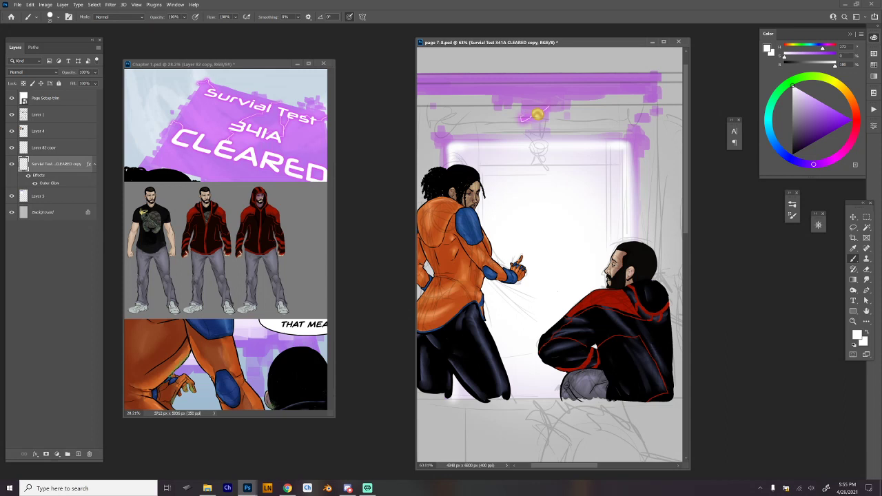
drag(545, 77, 553, 68)
key(ctrl+z)
drag(69, 168, 76, 144)
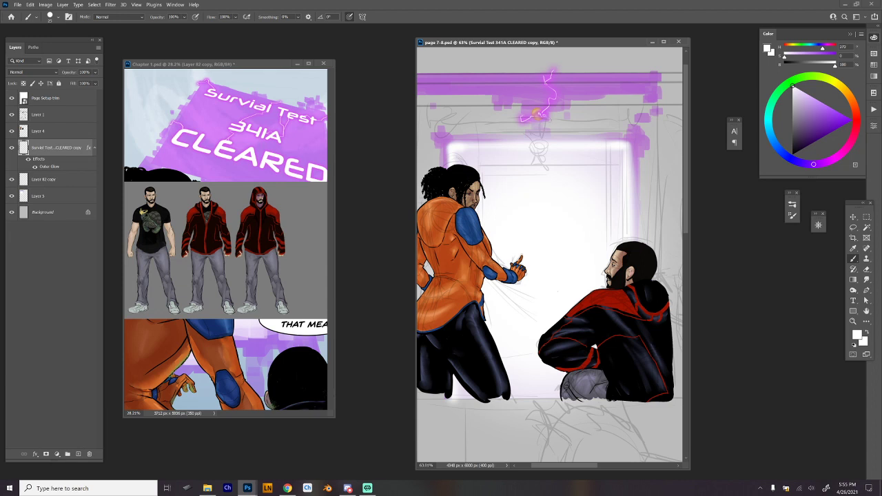
drag(546, 115, 570, 140)
key(ctrl+z)
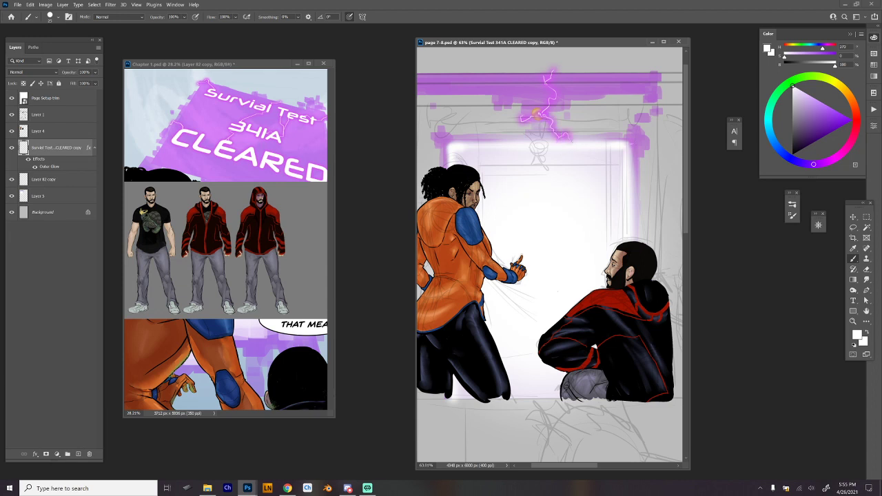
Add glowing lightning bolts at the screen's two upper corners and at the left end of the top purple band.
mouse_move(633, 143)
mouse_down()
mouse_move(655, 158)
mouse_move(641, 176)
mouse_up()
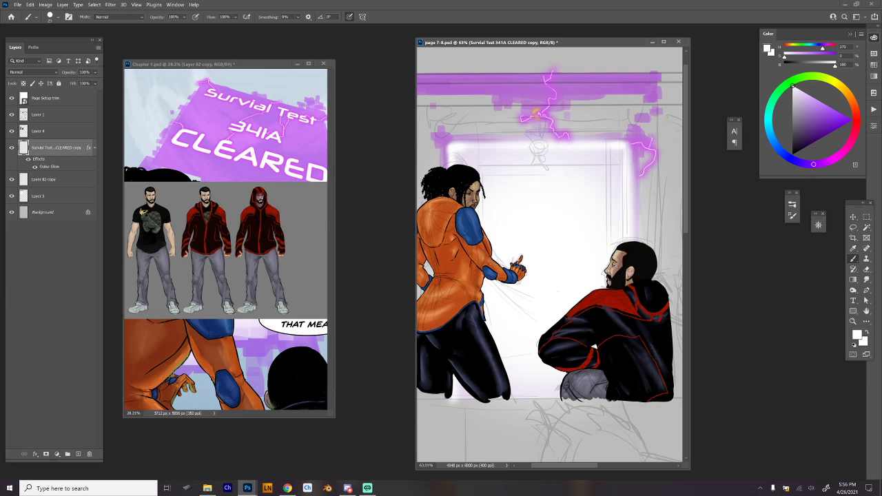
drag(455, 144, 448, 127)
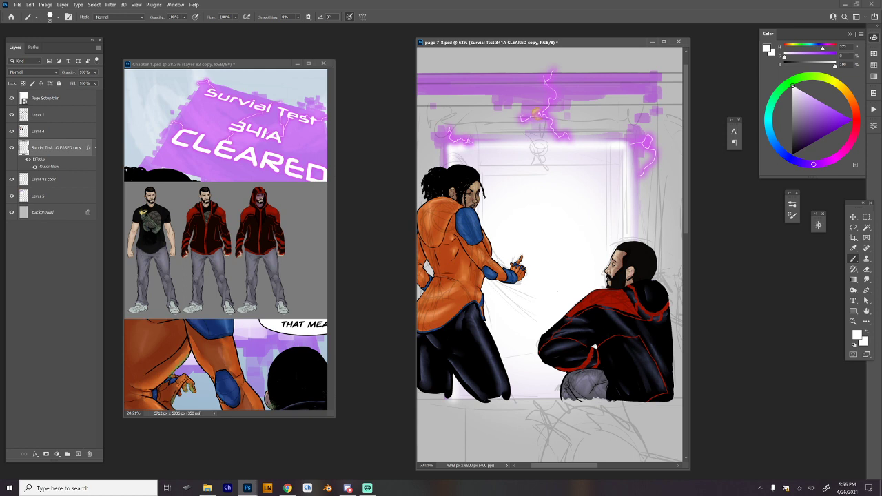
drag(422, 97, 437, 92)
Group Layer 4, the lightning layer, Layer 82 copy and Layer 5 into one layer group.
scroll(480, 93, down, 2)
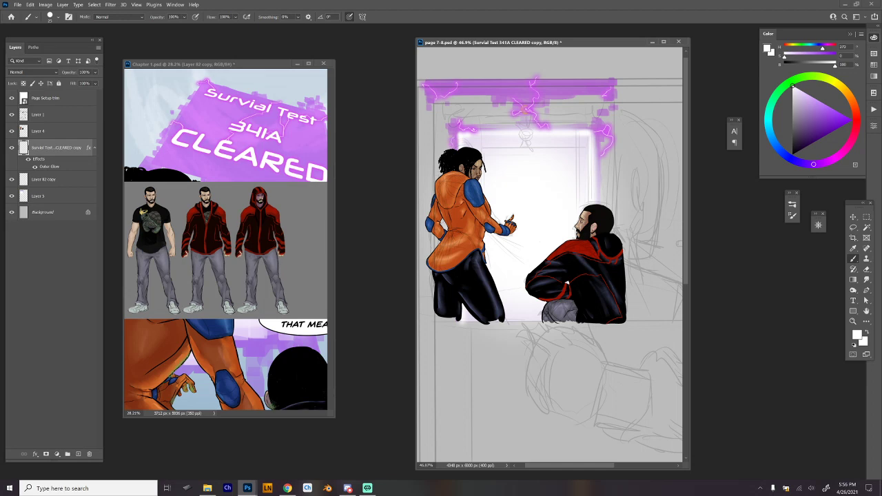
scroll(638, 197, down, 3)
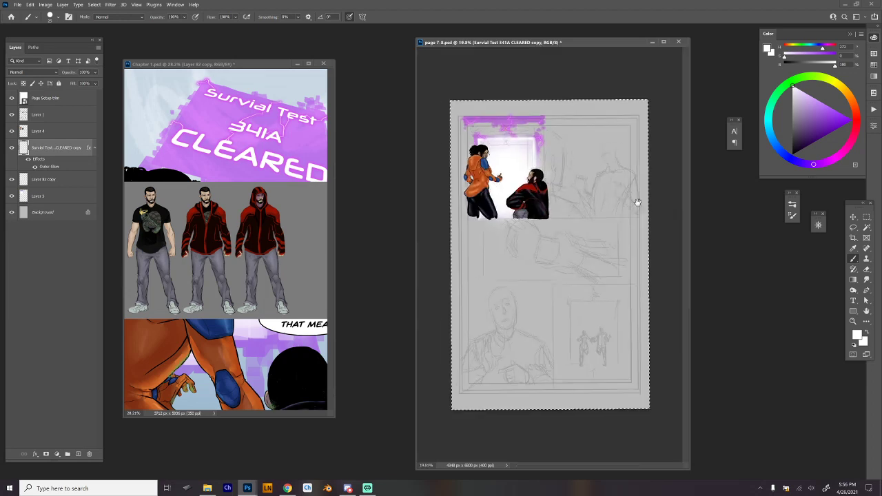
scroll(640, 224, up, 2)
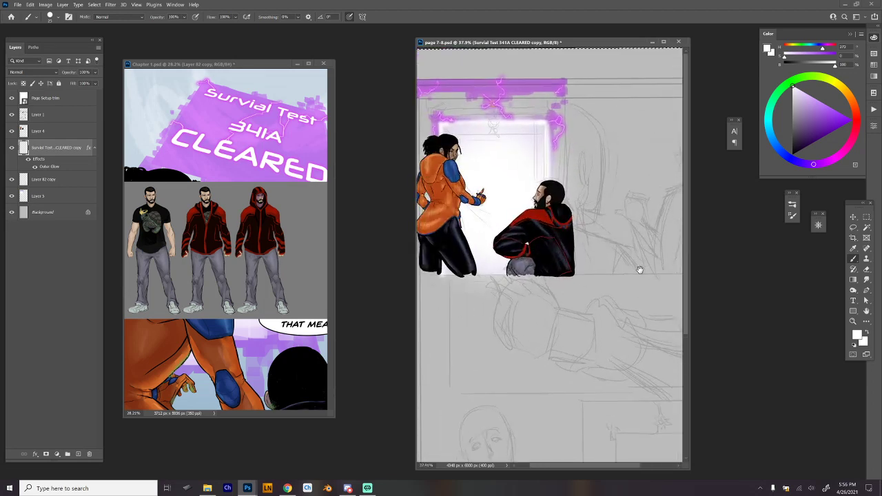
drag(640, 269, 558, 315)
click(55, 131)
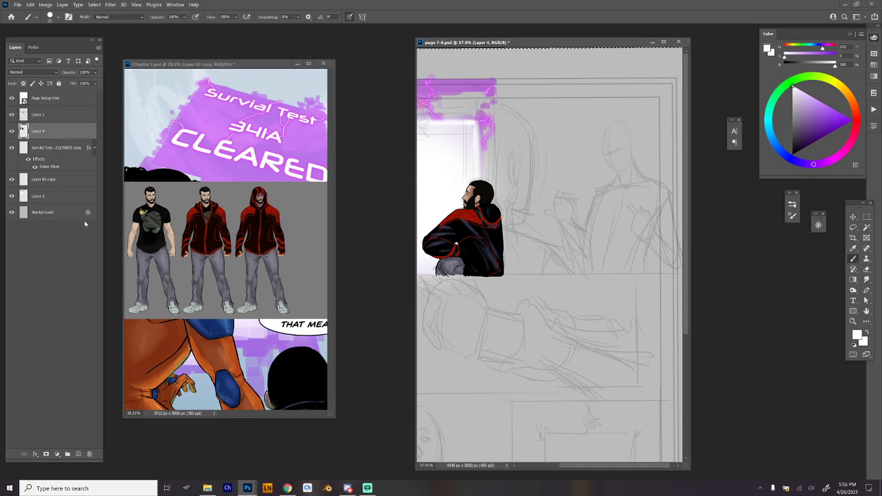
shift+click(66, 200)
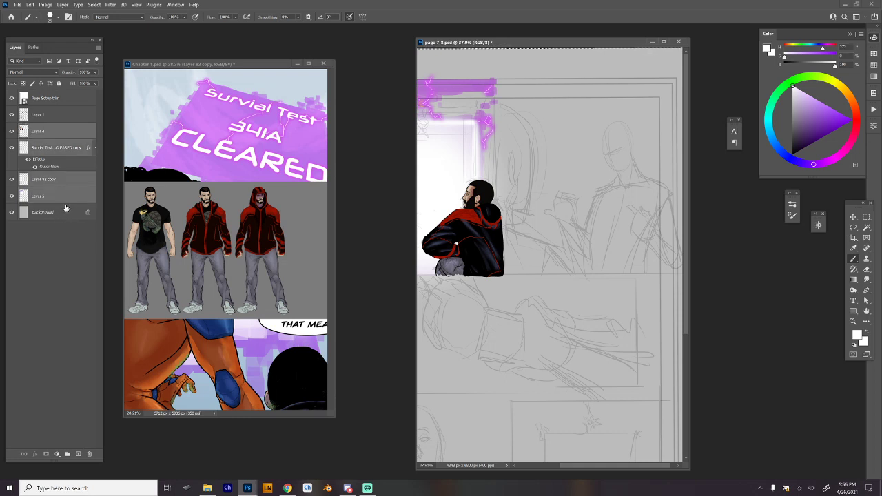
key(ctrl+g)
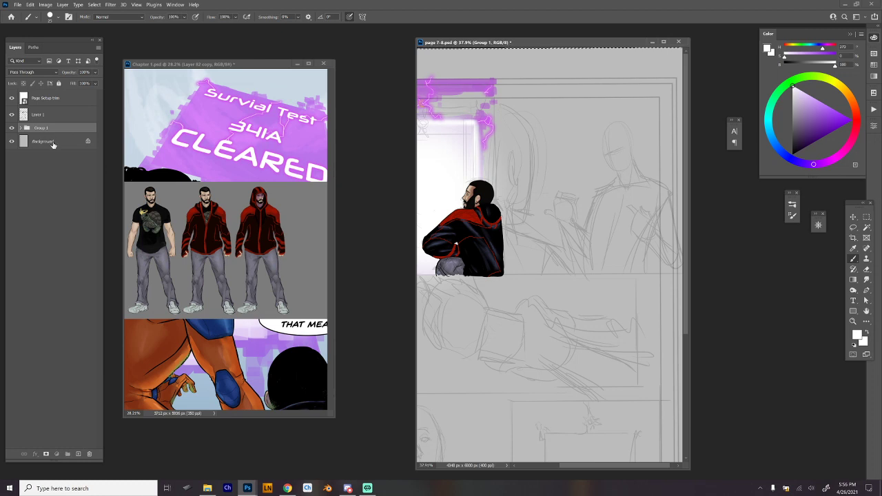
Add a new layer above the Background and move it above Group 1.
click(54, 143)
click(78, 455)
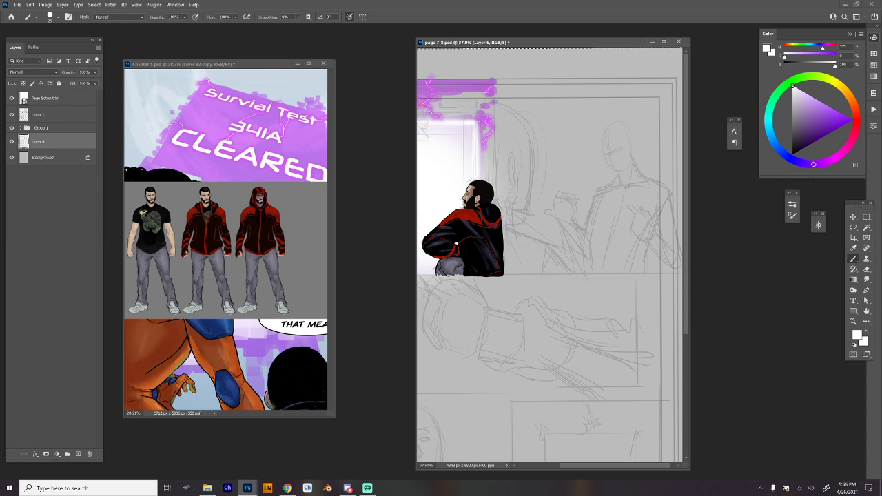
drag(67, 144, 78, 121)
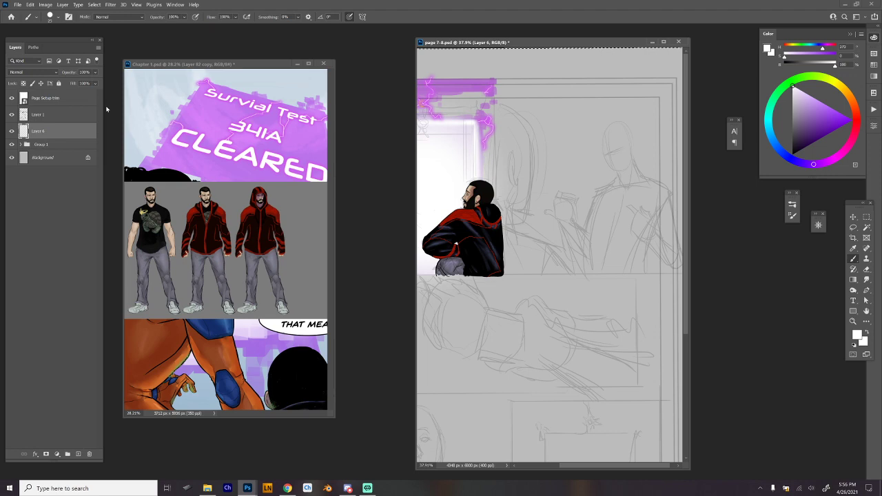
Sample the orange of the suited figure in the first panel and enlarge the Hard Round Mini Diam brush.
drag(493, 262, 599, 291)
drag(480, 200, 571, 273)
drag(498, 279, 454, 282)
alt+click(452, 289)
drag(575, 274, 495, 272)
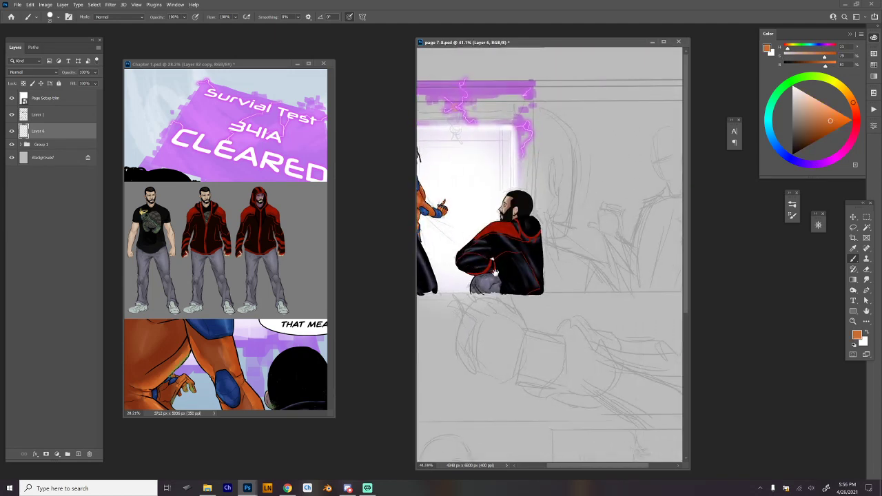
drag(609, 173, 625, 173)
right_click(506, 243)
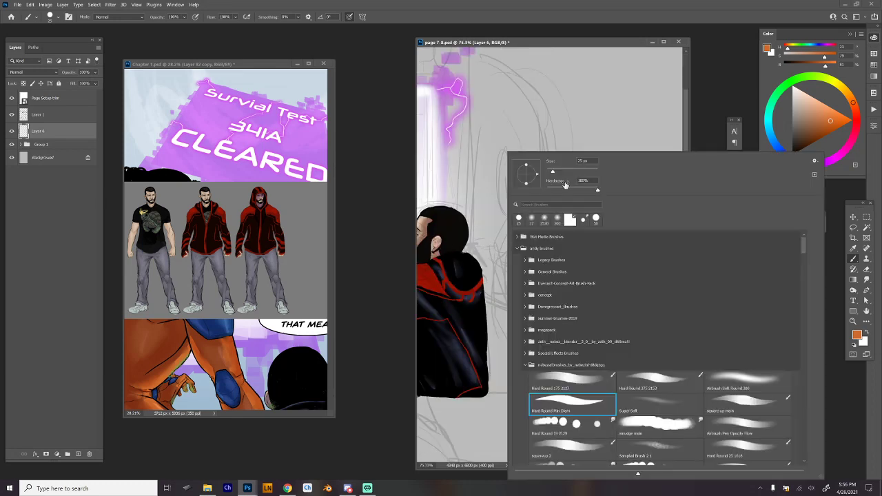
click(570, 171)
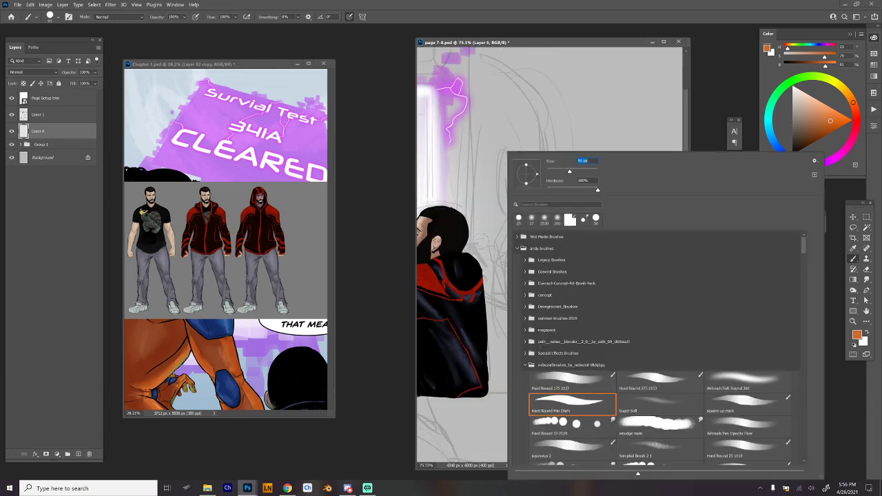
key(Return)
Outline the foreground figure's neck, sloping arm, straight panel-side edge and base in orange on Layer 6.
mouse_move(475, 243)
mouse_down()
mouse_move(503, 316)
mouse_move(476, 391)
mouse_move(577, 392)
mouse_move(627, 404)
mouse_up()
drag(627, 404, 596, 398)
drag(476, 299, 542, 334)
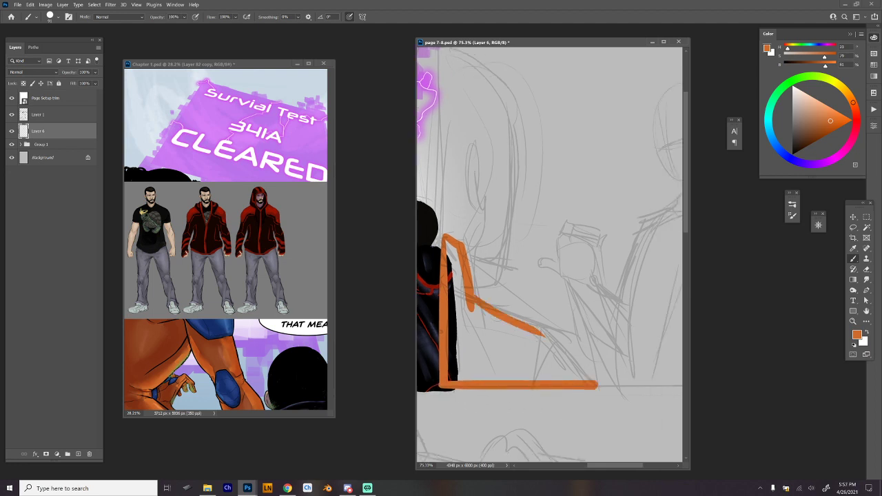
key(ctrl+z)
mouse_move(470, 301)
mouse_down()
mouse_move(541, 330)
mouse_move(605, 387)
mouse_up()
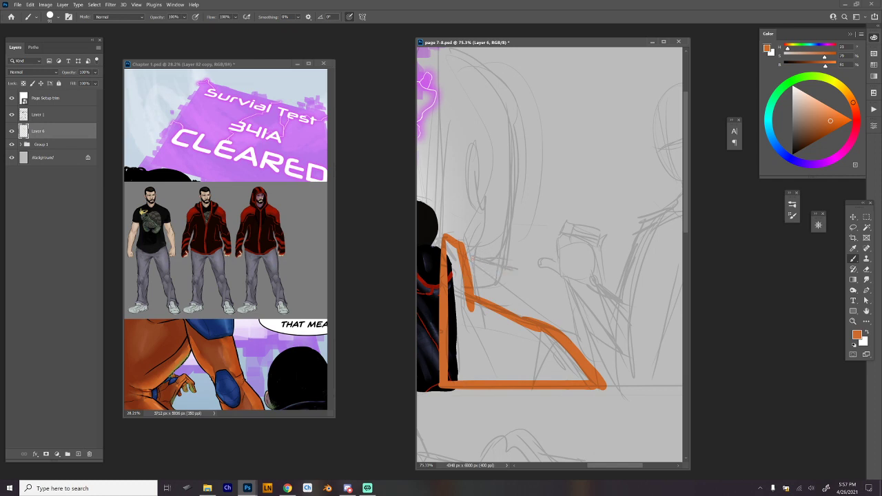
Paint the figure's rounded shoulder contour in orange and thicken the arm's lower outer edge.
drag(466, 255, 546, 376)
mouse_move(470, 250)
mouse_down()
mouse_move(524, 268)
mouse_move(571, 379)
mouse_up()
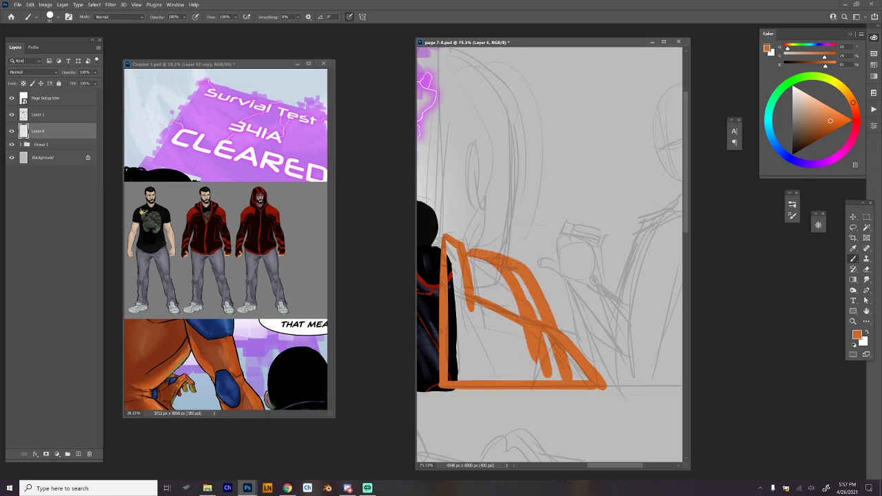
drag(512, 270, 560, 378)
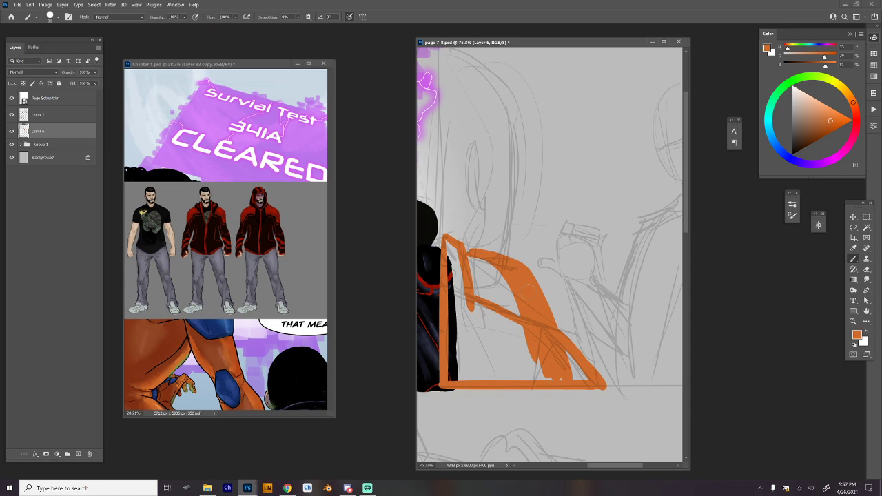
drag(556, 321, 621, 393)
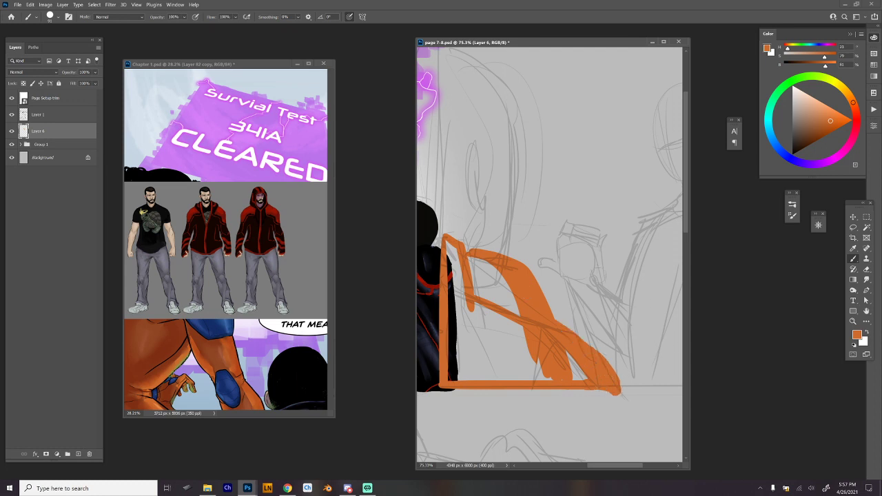
Fill the inside of the shoulder outline with the same orange using a Magic Wand selection, and deselect.
key(w)
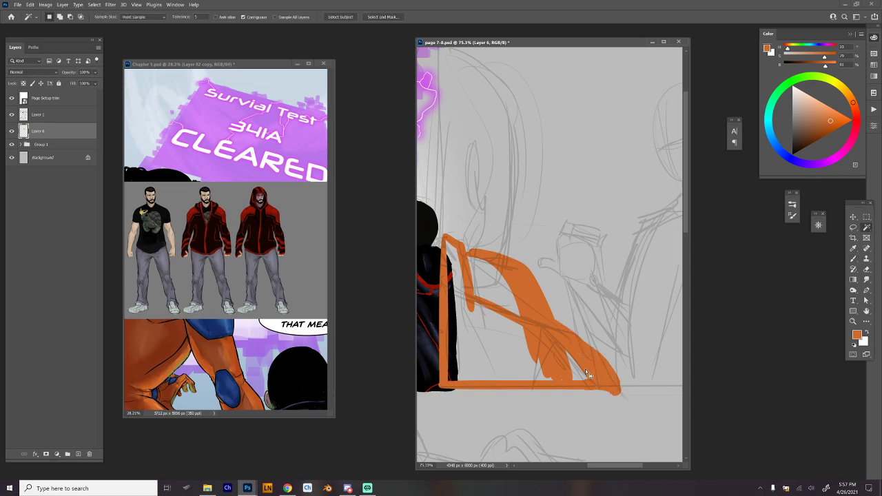
click(601, 322)
key(alt+BackSpace)
key(ctrl+d)
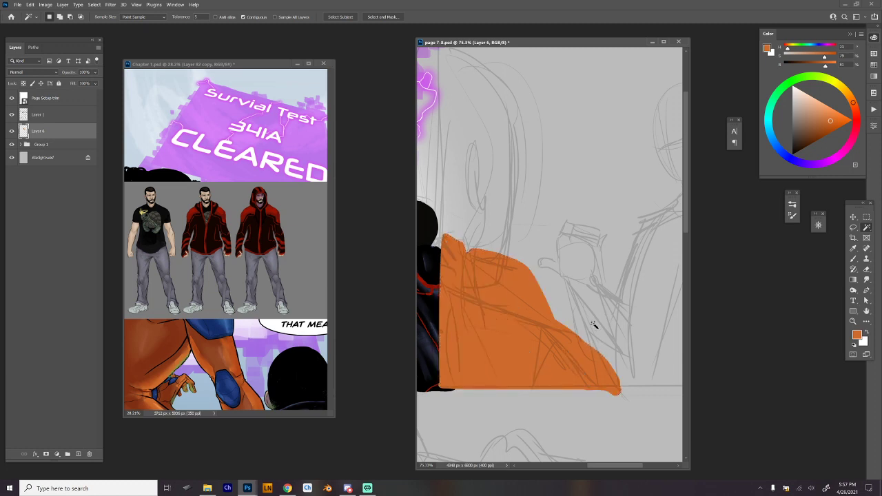
Sample the brown skin tone from the ear of the braided woman in the first panel for the brush.
scroll(532, 249, down, 2)
drag(533, 248, 639, 325)
scroll(559, 296, up, 4)
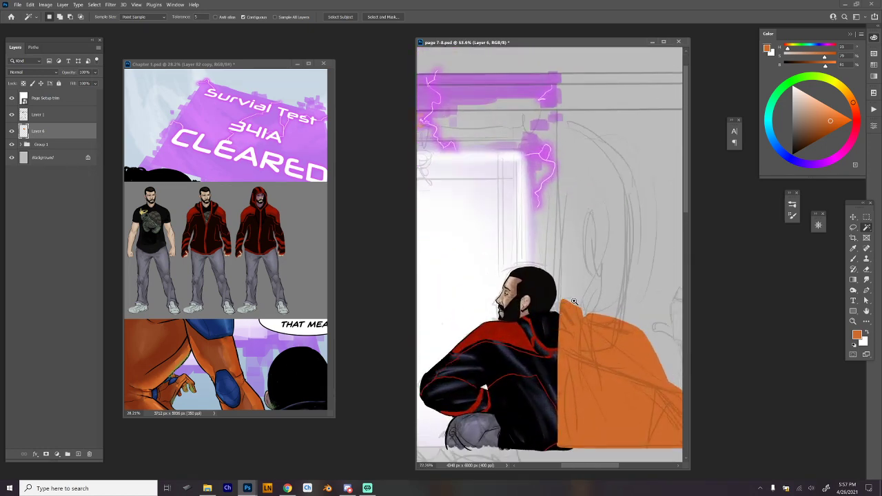
drag(499, 288, 644, 319)
drag(423, 286, 545, 315)
scroll(545, 246, up, 4)
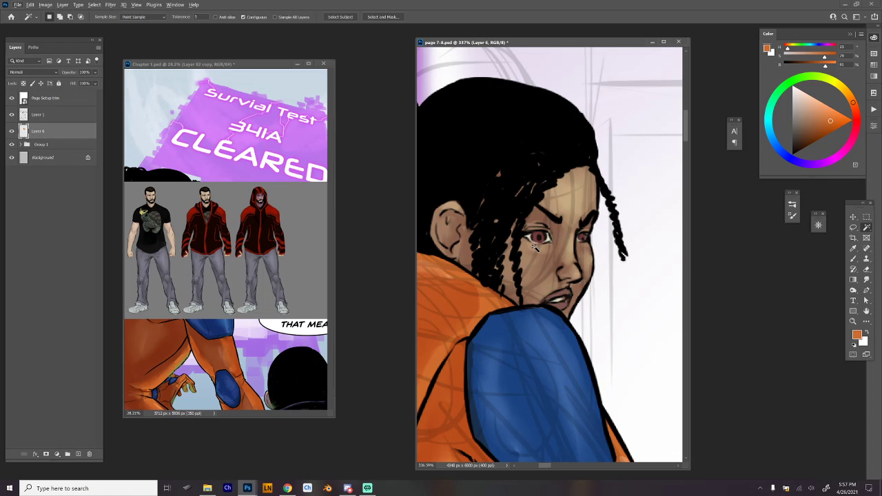
key(b)
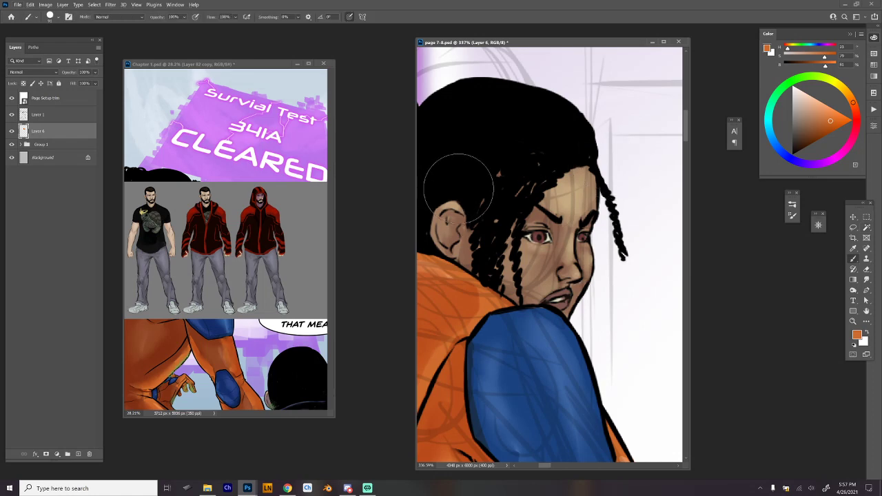
alt+click(445, 224)
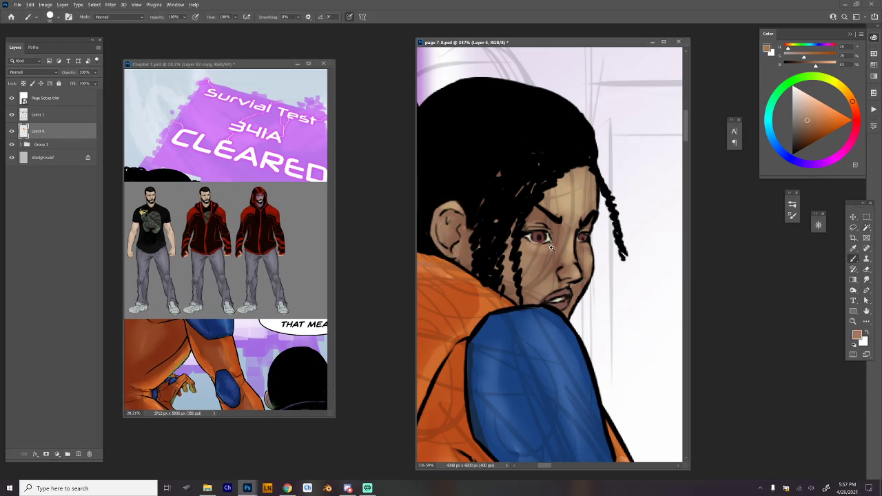
Add a new layer between Layer 6 and Group 1 for the foreground figure's head.
scroll(560, 267, down, 4)
drag(560, 267, 476, 257)
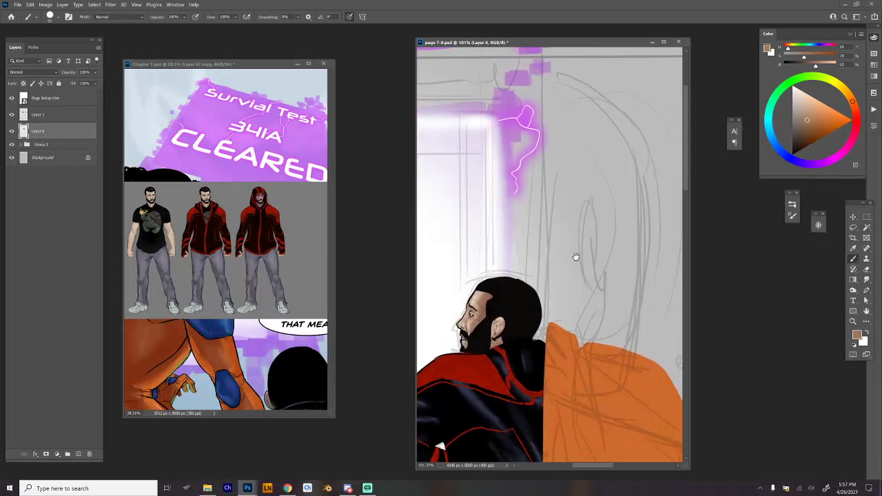
drag(576, 257, 480, 223)
click(80, 147)
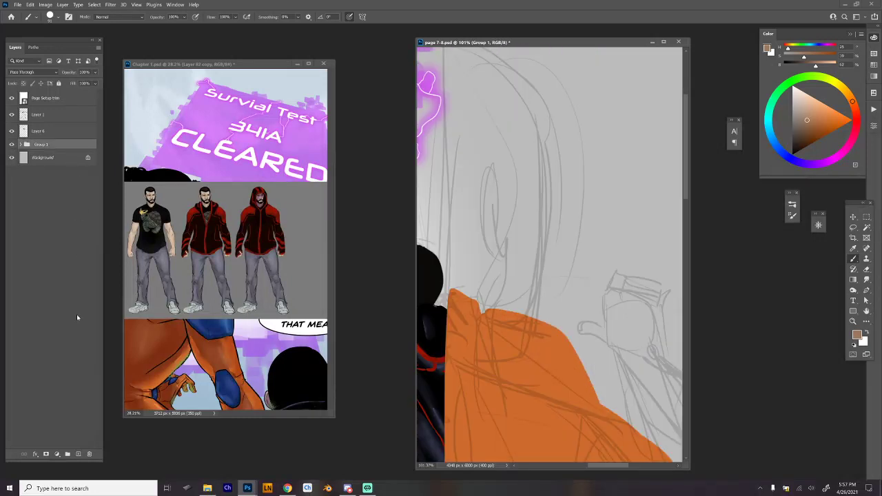
click(78, 453)
Outline the curved outer edge of the foreground figure's head and neck in brown, thickening it along the neck.
drag(533, 145, 522, 312)
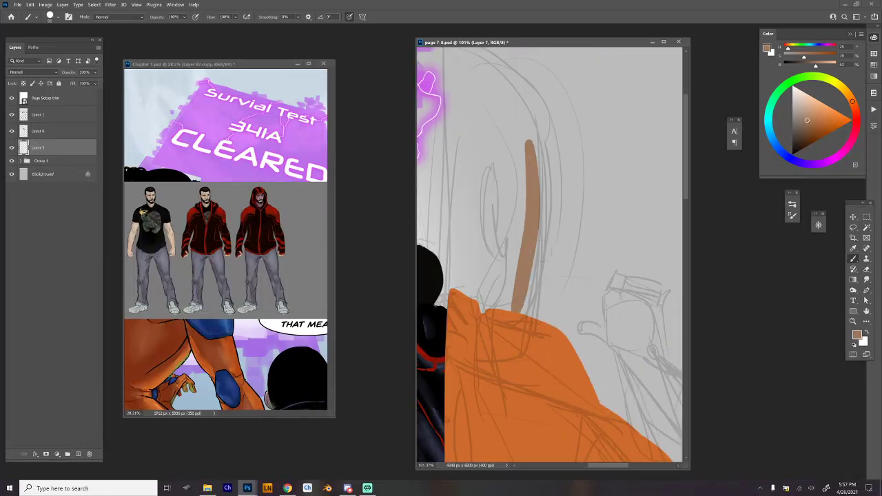
scroll(576, 270, down, 5)
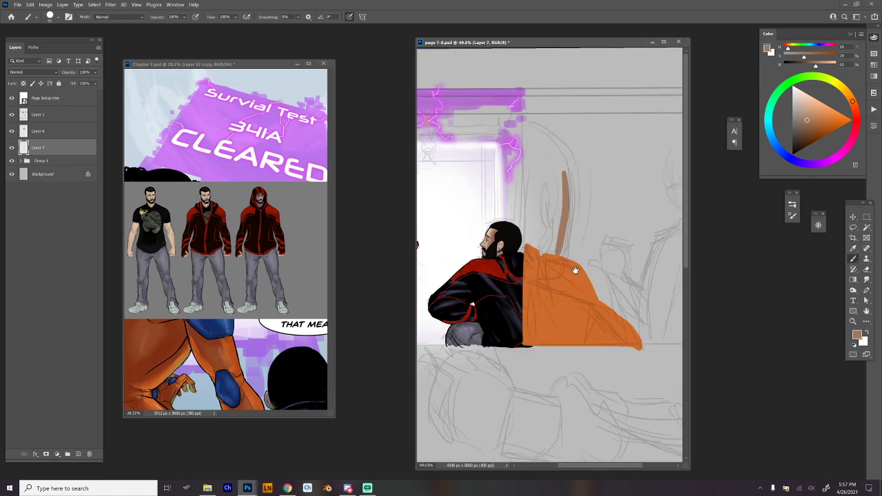
drag(575, 270, 574, 265)
mouse_move(524, 118)
mouse_down()
mouse_move(562, 153)
mouse_move(568, 236)
mouse_up()
scroll(571, 240, up, 4)
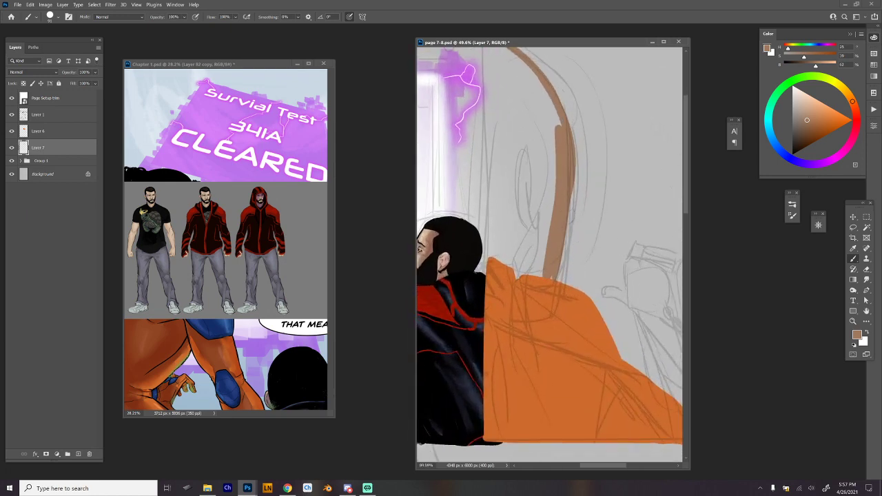
drag(572, 190, 567, 254)
key(ctrl+z)
drag(573, 188, 560, 277)
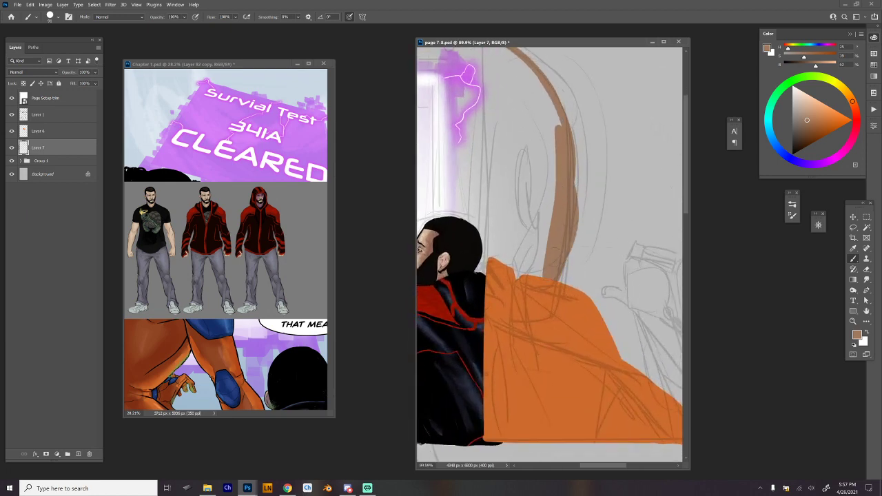
scroll(572, 176, down, 1)
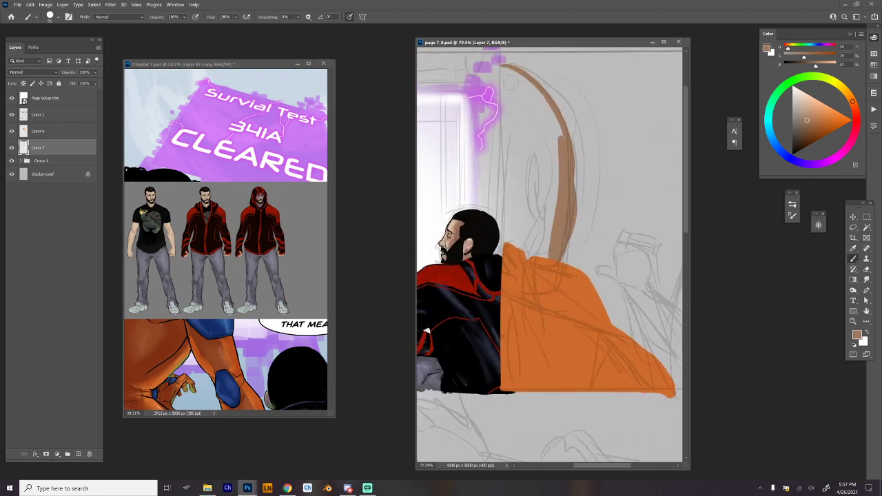
drag(501, 65, 497, 284)
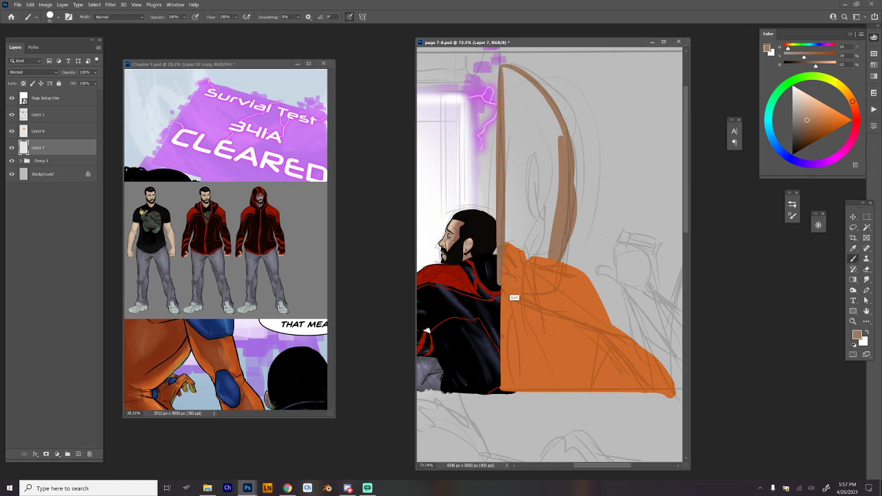
key(ctrl+z)
mouse_move(506, 250)
mouse_down()
mouse_move(507, 72)
mouse_move(499, 269)
mouse_up()
key(ctrl+z)
key(ctrl+z)
click(507, 69)
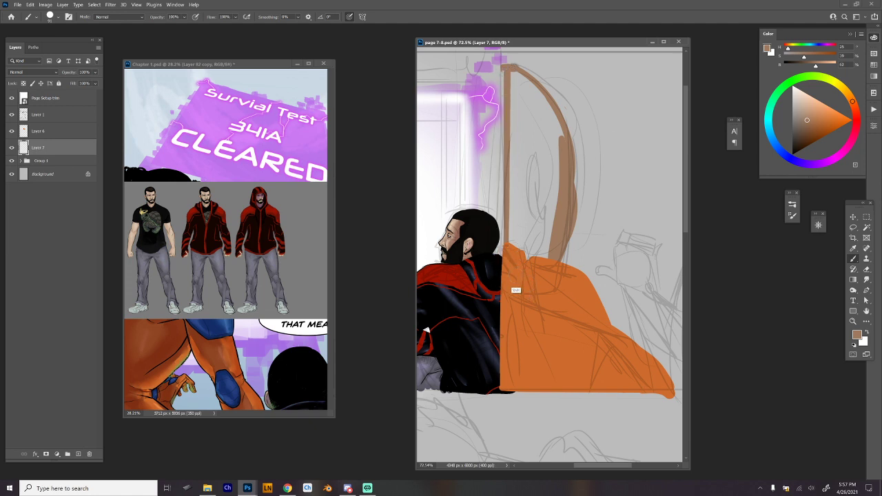
key(ctrl+z)
Close the head outline with a straight brown edge along the panel border down to the orange shoulder.
drag(504, 69, 500, 358)
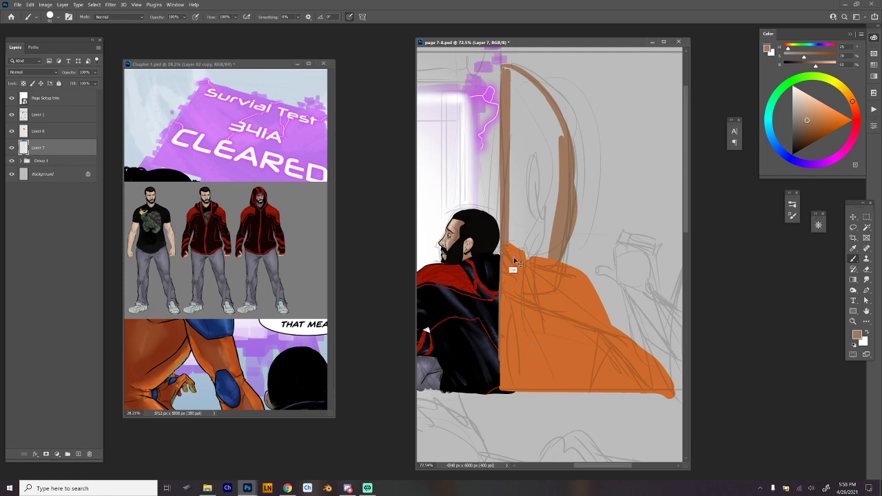
key(ctrl+z)
mouse_move(506, 264)
mouse_down()
mouse_move(510, 65)
mouse_move(511, 150)
mouse_up()
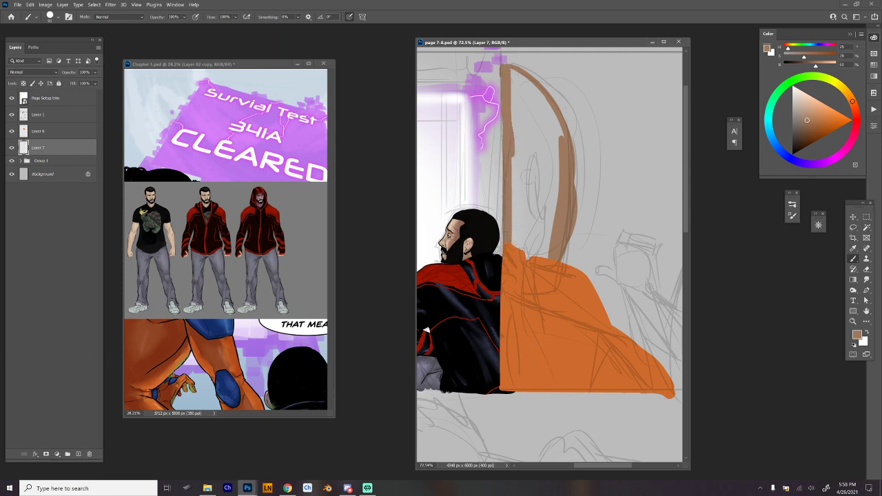
key(w)
click(566, 165)
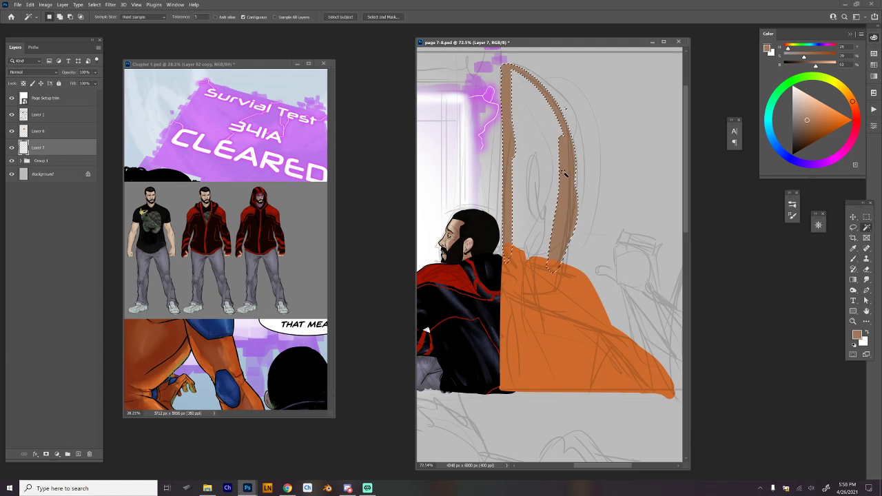
key(ctrl+d)
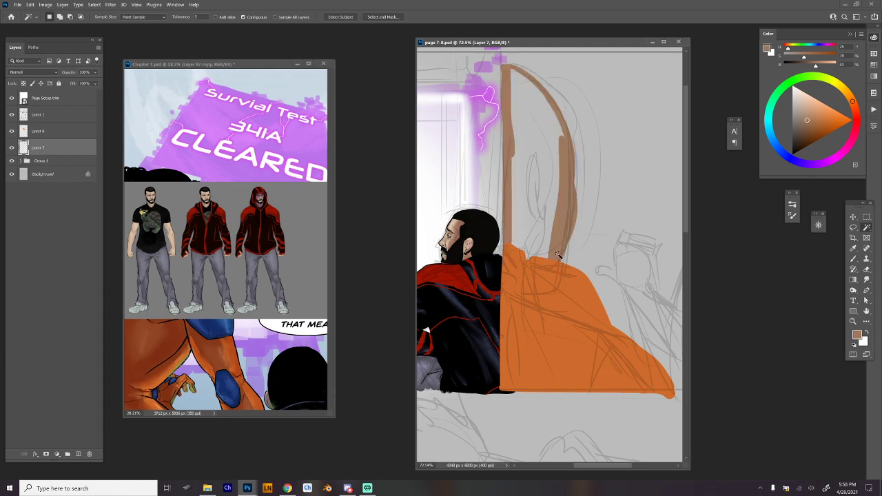
key(b)
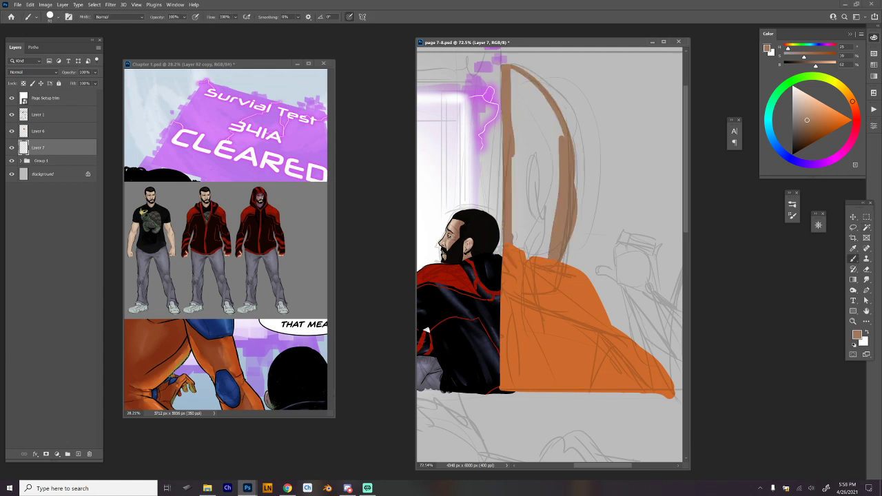
Select the empty area inside the head outline with the Magic Wand, fill it with brown, and deselect.
key(w)
click(534, 197)
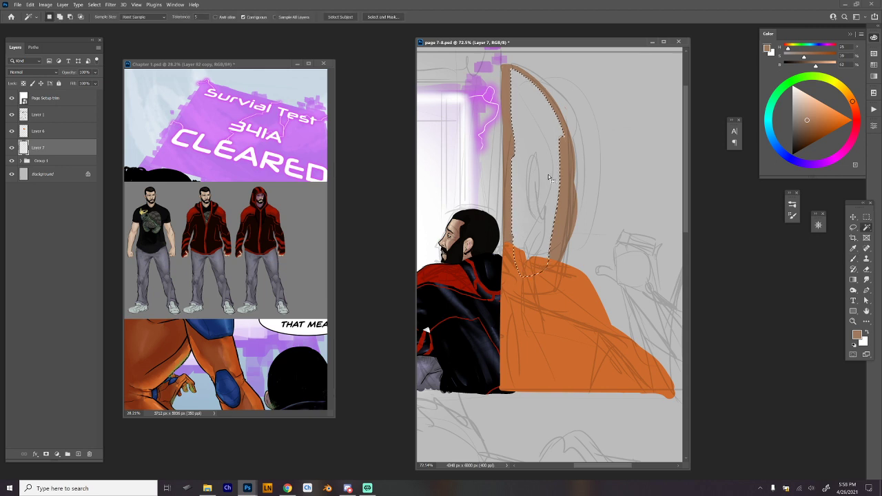
key(alt+BackSpace)
key(ctrl+d)
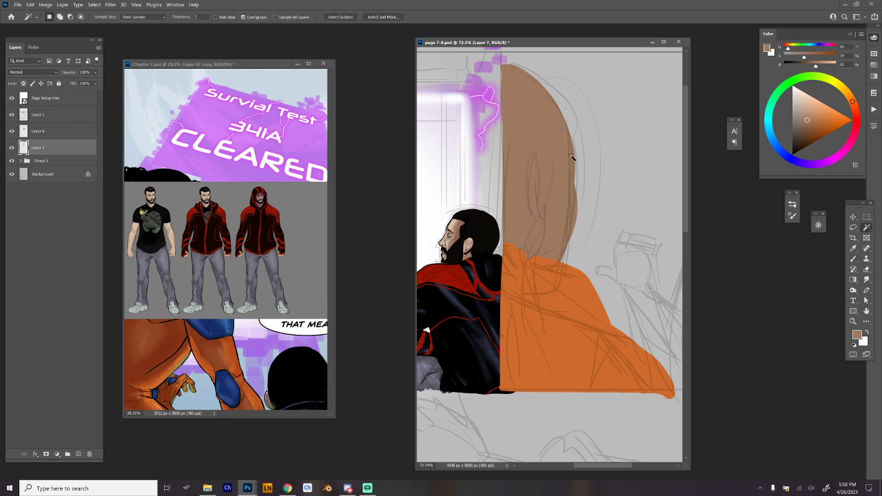
Sample the shoulder's orange and, on Layer 6, extend the garment's straight edge to the panel border.
key(b)
scroll(613, 241, down, 3)
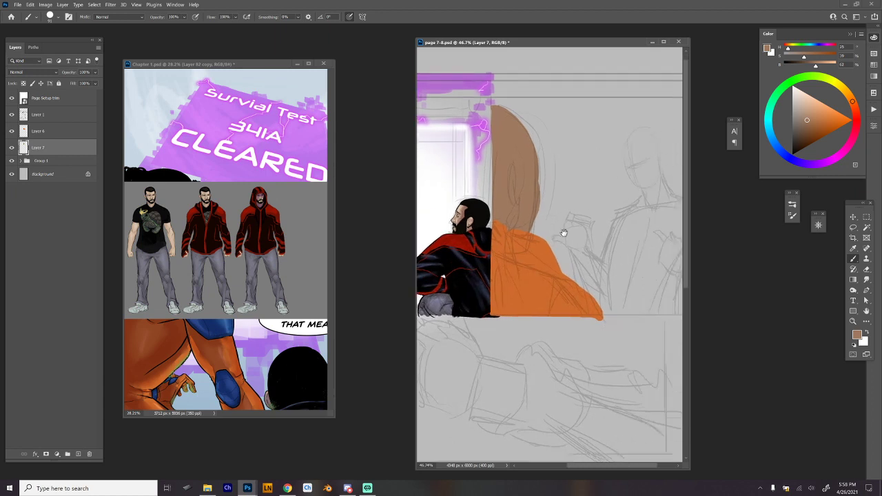
drag(625, 212, 591, 222)
drag(498, 204, 538, 211)
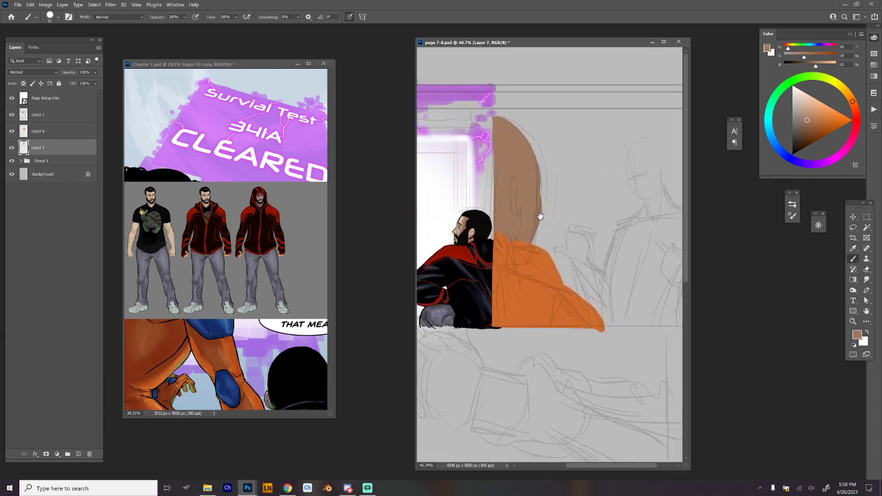
scroll(553, 233, up, 5)
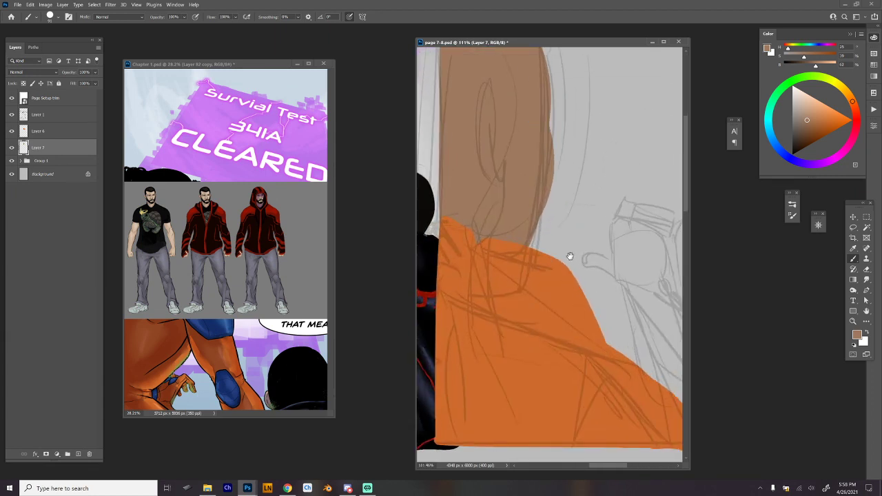
alt+click(536, 293)
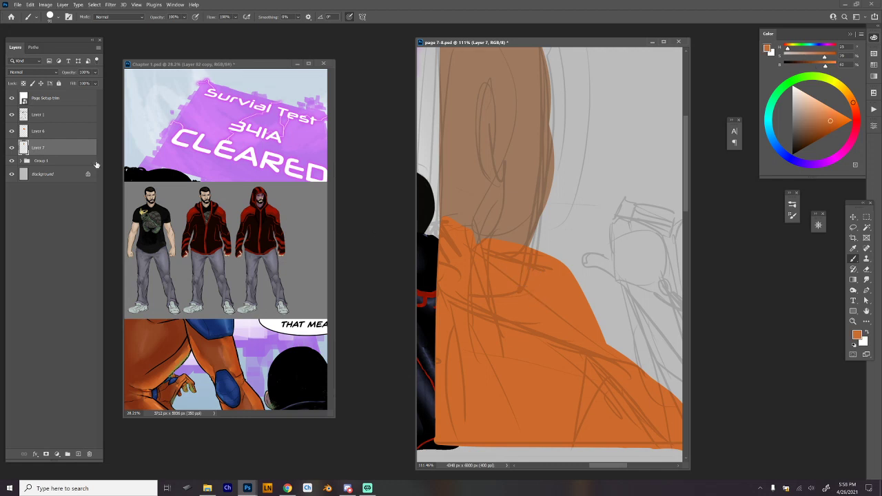
click(68, 131)
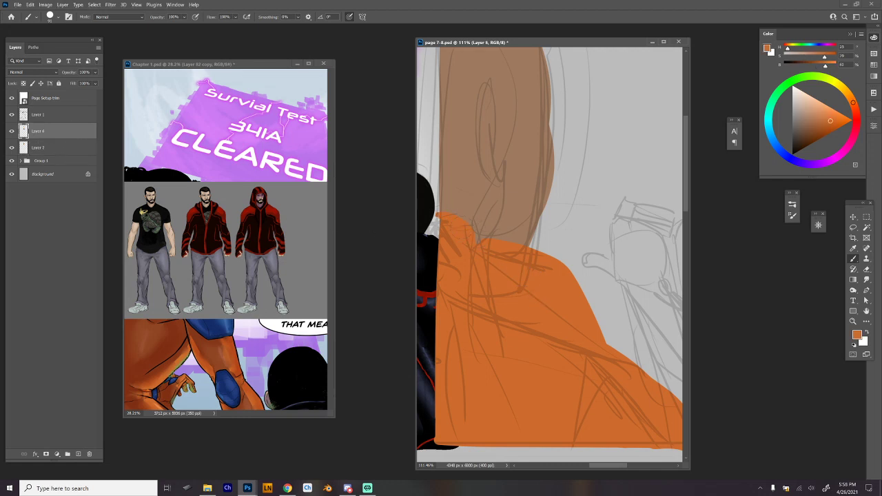
drag(434, 221, 459, 449)
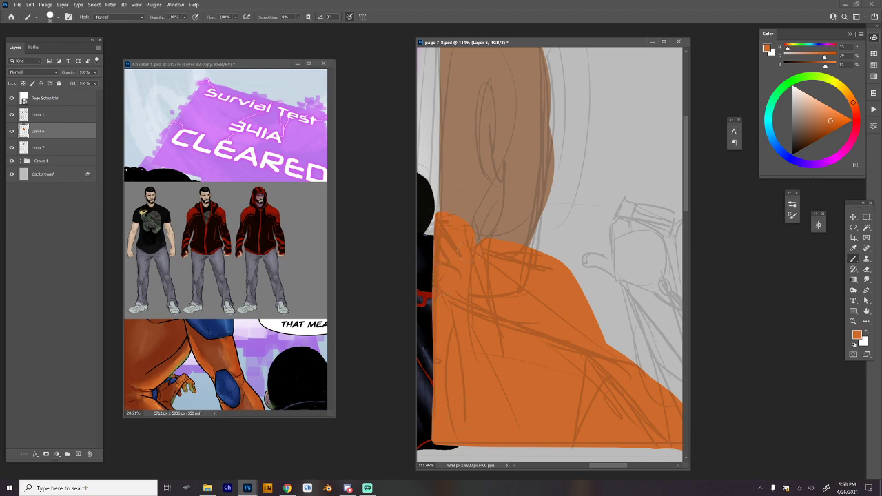
Sample the blue of the first-panel figure's shoulder pad and paint a blue pad over the end of the foreground figure's orange sleeve.
drag(595, 283, 517, 162)
drag(583, 264, 421, 262)
drag(436, 299, 569, 314)
drag(475, 315, 628, 310)
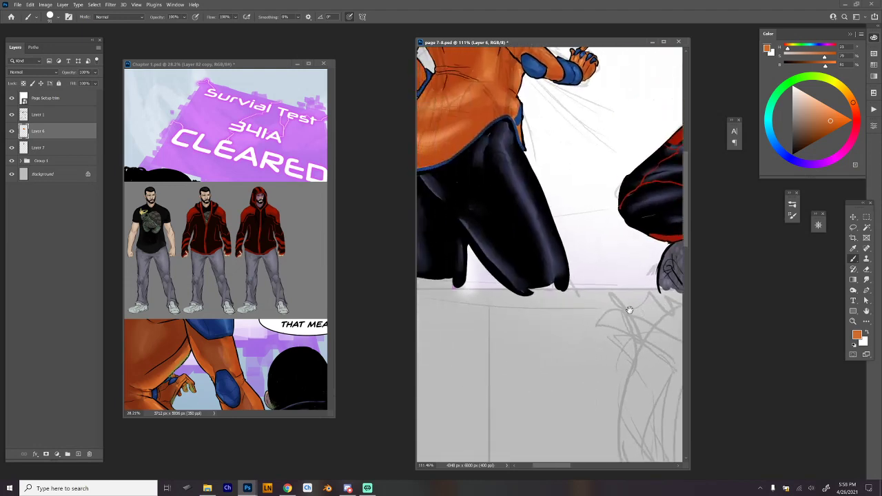
drag(551, 280, 531, 376)
drag(507, 155, 522, 155)
drag(522, 156, 589, 381)
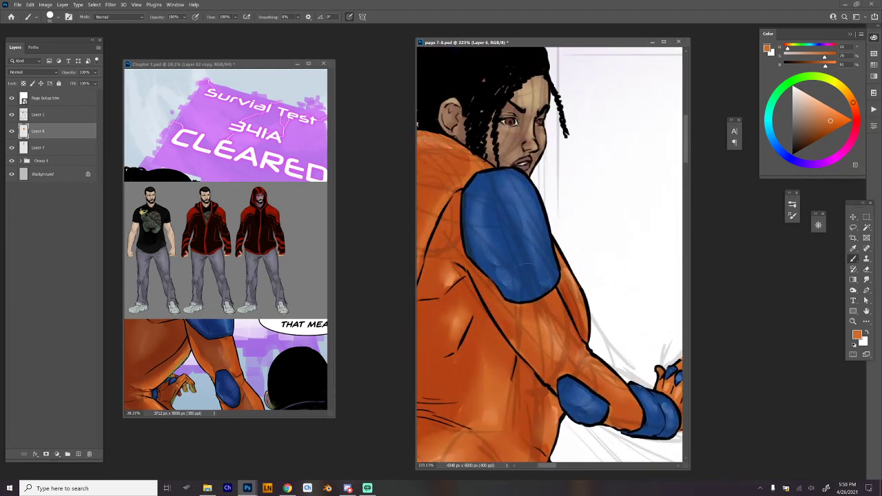
alt+click(494, 218)
drag(641, 393, 535, 198)
drag(648, 338, 528, 246)
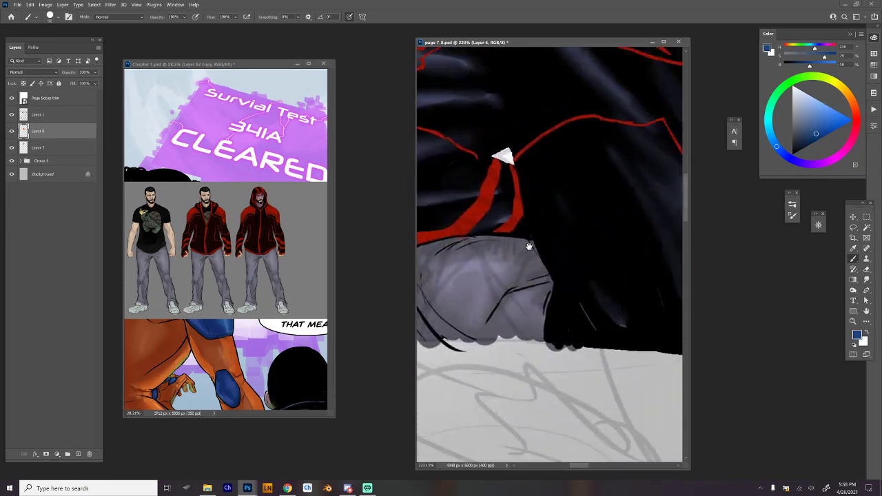
drag(648, 269, 545, 207)
drag(648, 207, 563, 97)
drag(599, 152, 584, 154)
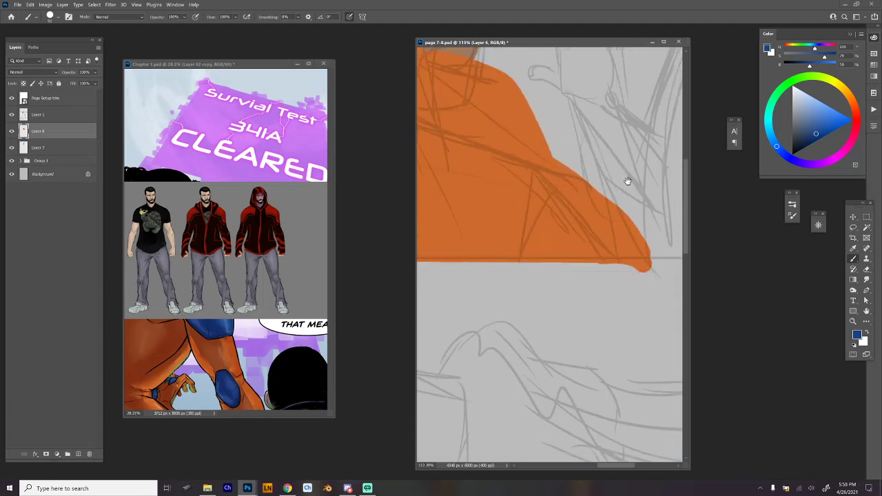
mouse_move(628, 181)
mouse_down()
mouse_move(581, 258)
mouse_move(590, 266)
mouse_move(574, 270)
mouse_move(611, 310)
mouse_up()
key(ctrl+z)
drag(554, 266, 564, 315)
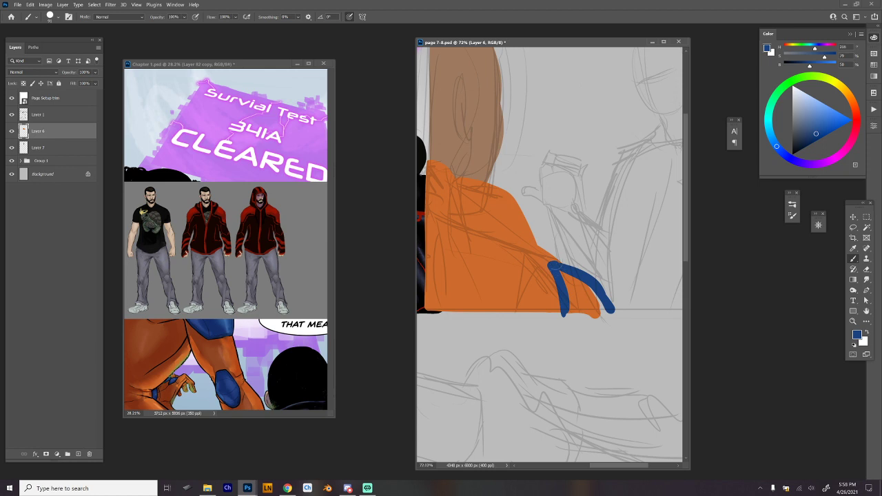
mouse_move(551, 262)
mouse_down()
mouse_move(585, 276)
mouse_move(613, 307)
mouse_move(566, 304)
mouse_move(572, 311)
mouse_move(611, 308)
mouse_move(575, 291)
mouse_move(571, 276)
mouse_move(596, 303)
mouse_move(570, 305)
mouse_move(619, 313)
mouse_up()
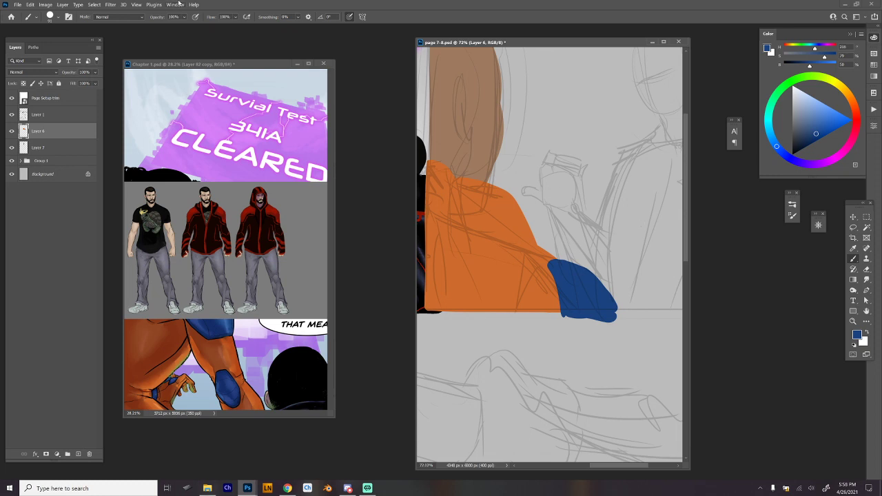
Sample black from the neighbouring man's hair and, with a smaller brush, ink the foreground figure's ear and the jaw line below it.
drag(548, 194, 584, 251)
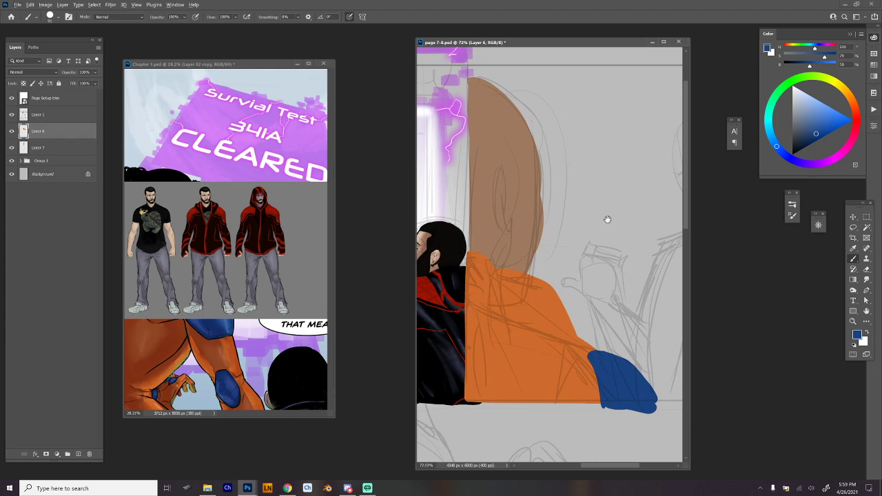
alt+click(453, 245)
scroll(517, 227, up, 1)
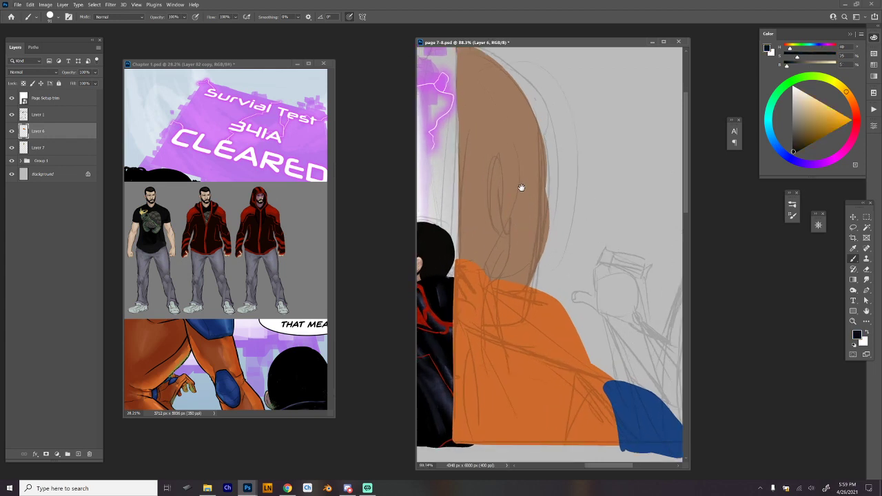
right_click(514, 167)
click(563, 173)
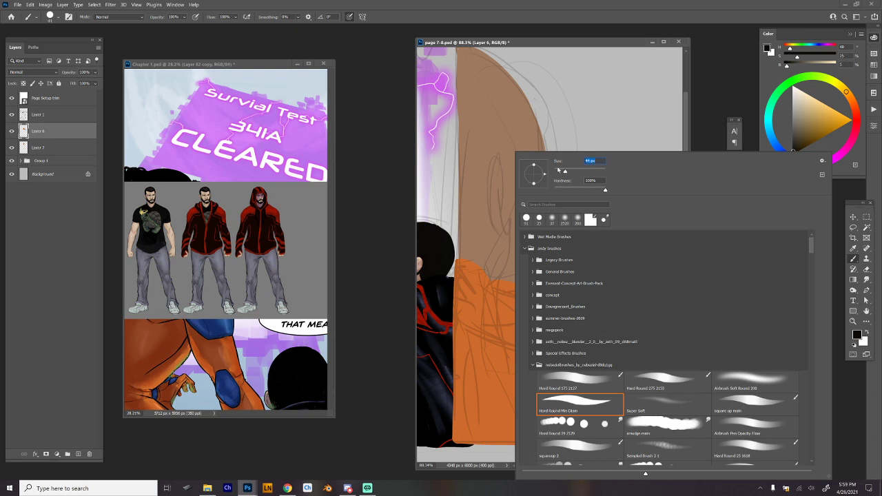
click(504, 158)
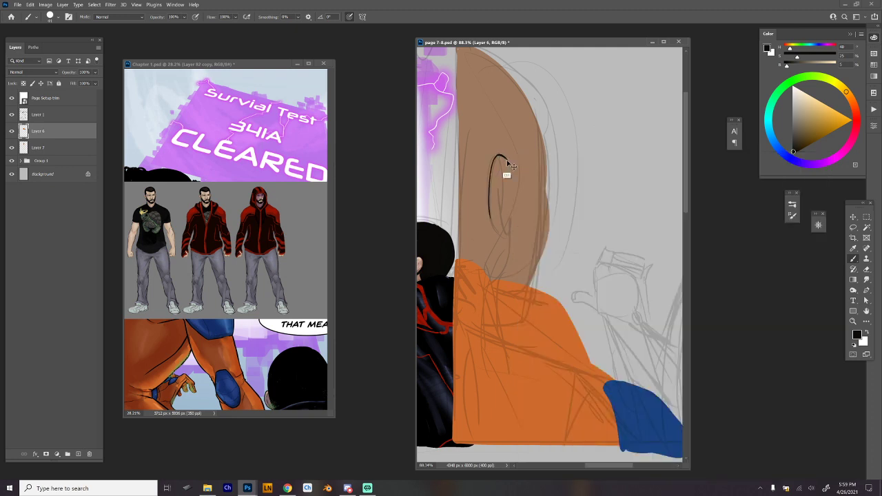
mouse_move(506, 157)
mouse_down()
mouse_move(511, 179)
mouse_move(488, 198)
mouse_move(504, 243)
mouse_move(503, 174)
mouse_move(498, 238)
mouse_up()
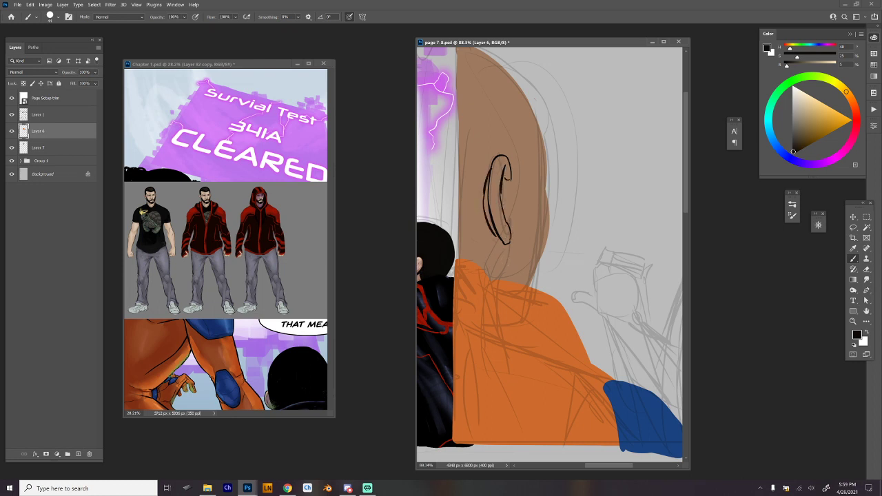
key(ctrl+z)
mouse_move(492, 167)
mouse_down()
mouse_move(482, 197)
mouse_move(497, 233)
mouse_up()
key(ctrl+z)
drag(482, 199, 510, 280)
Ink the outer contour of the foreground figure's head in black from the crown over the brow down to the neck.
mouse_move(533, 103)
mouse_down()
mouse_move(548, 164)
mouse_move(538, 267)
mouse_move(551, 225)
mouse_move(530, 286)
mouse_up()
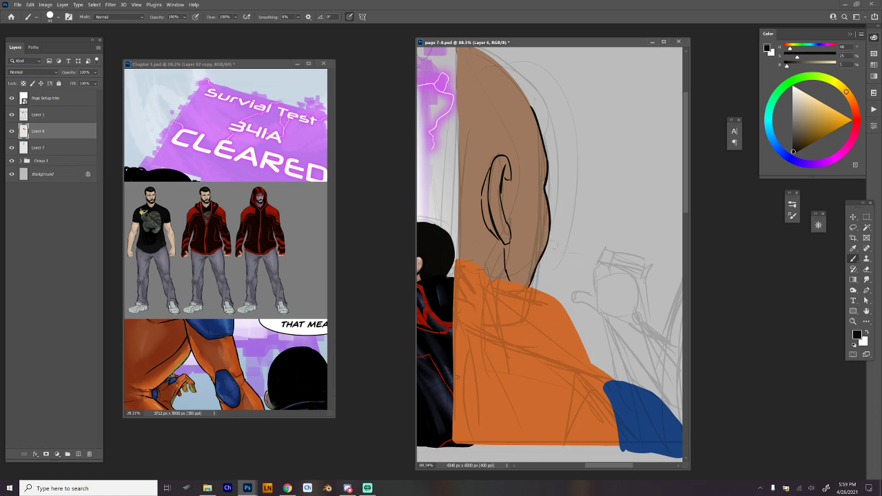
scroll(559, 212, up, 2)
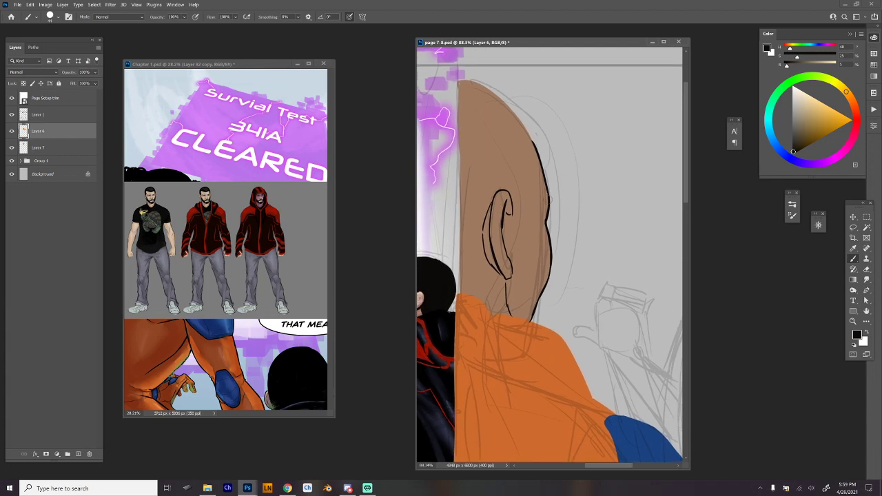
drag(551, 191, 549, 202)
scroll(581, 270, down, 1)
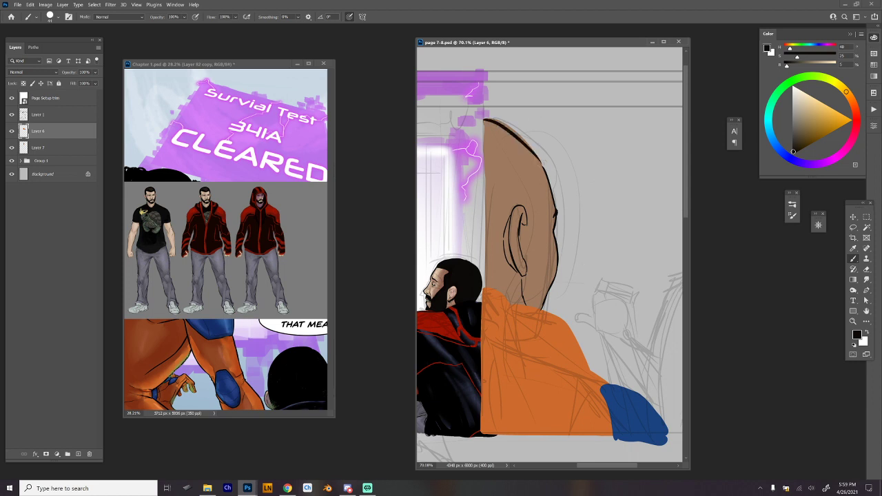
drag(485, 118, 541, 162)
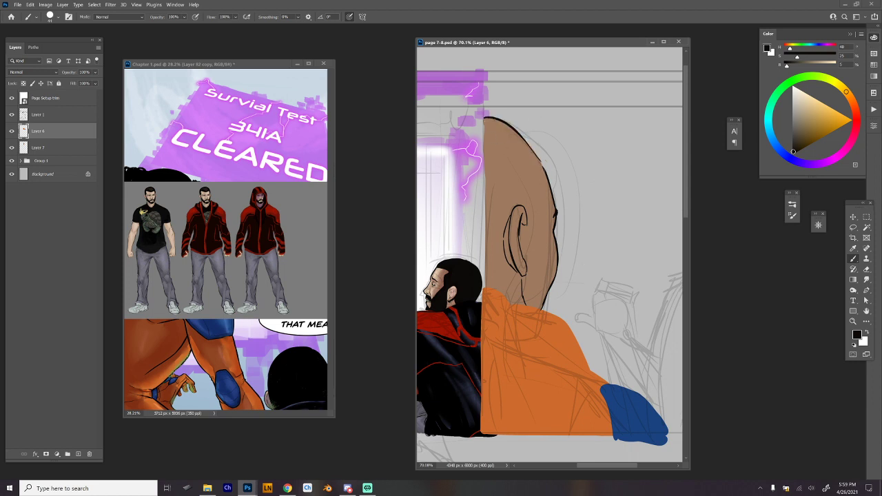
key(ctrl+z)
mouse_move(485, 118)
mouse_down()
mouse_move(515, 130)
mouse_move(542, 162)
mouse_up()
key(r)
mouse_move(641, 186)
mouse_down()
mouse_move(516, 71)
mouse_move(379, 180)
mouse_up()
ctrl+drag(549, 284, 572, 252)
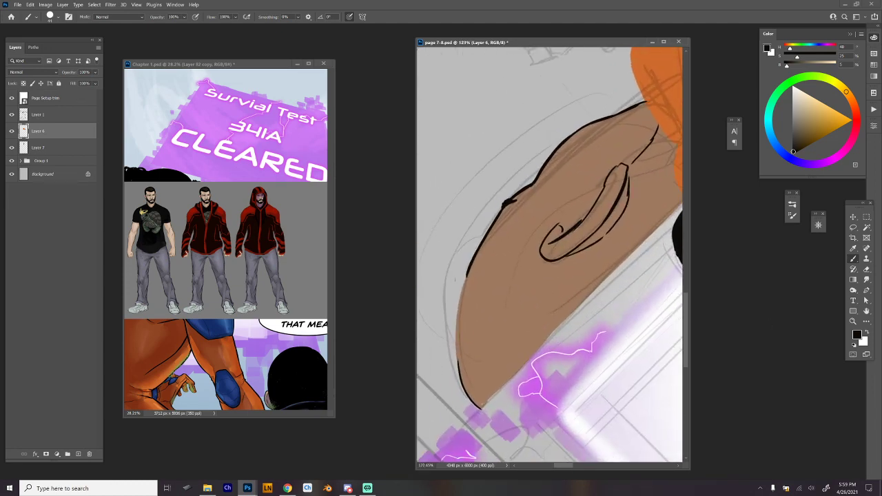
drag(461, 278, 466, 268)
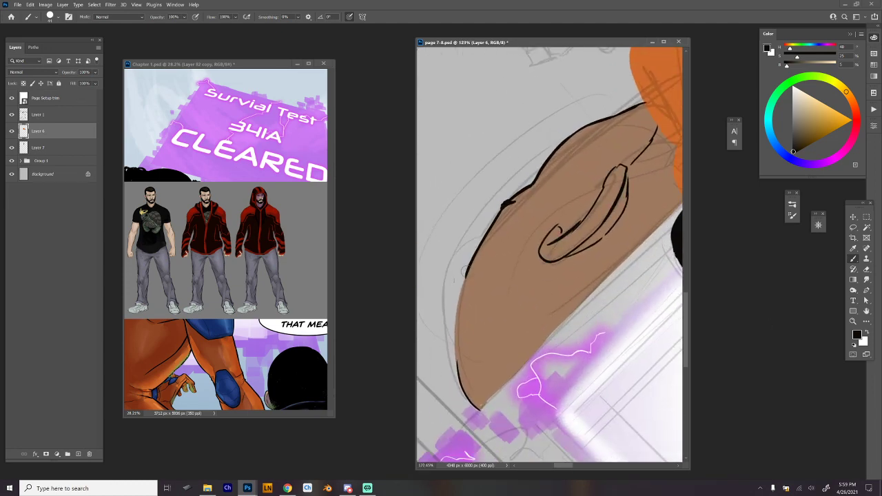
Merge Layer 6 down into Layer 7.
key(e)
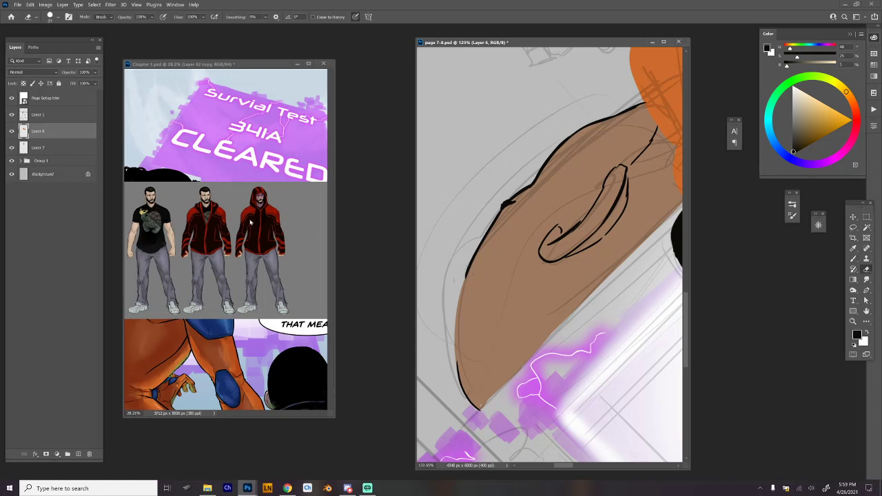
click(84, 148)
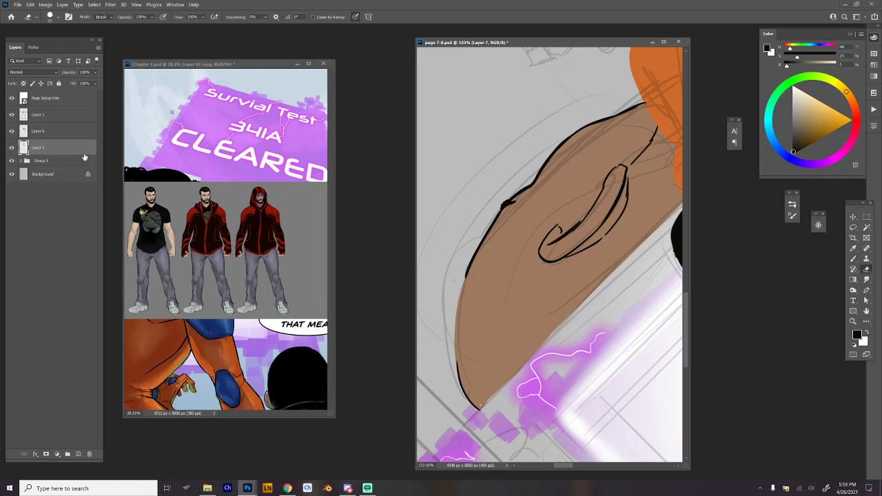
click(80, 131)
key(Delete)
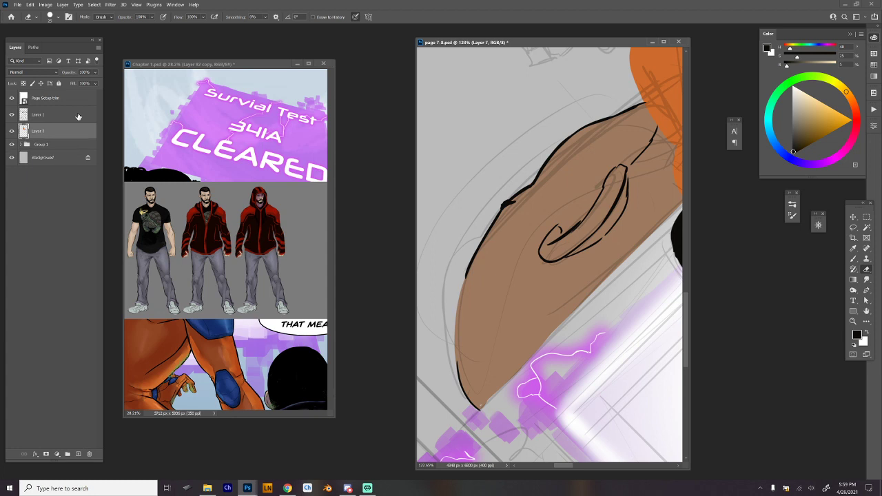
Redraw the black forehead contour on Layer 7 in a rotated view, closing the gap up to the crown.
key(b)
drag(471, 265, 455, 356)
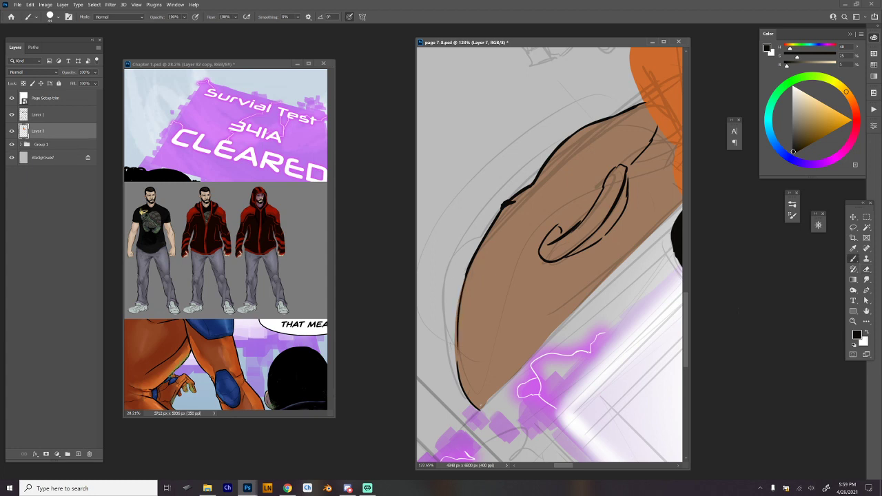
drag(467, 268, 452, 396)
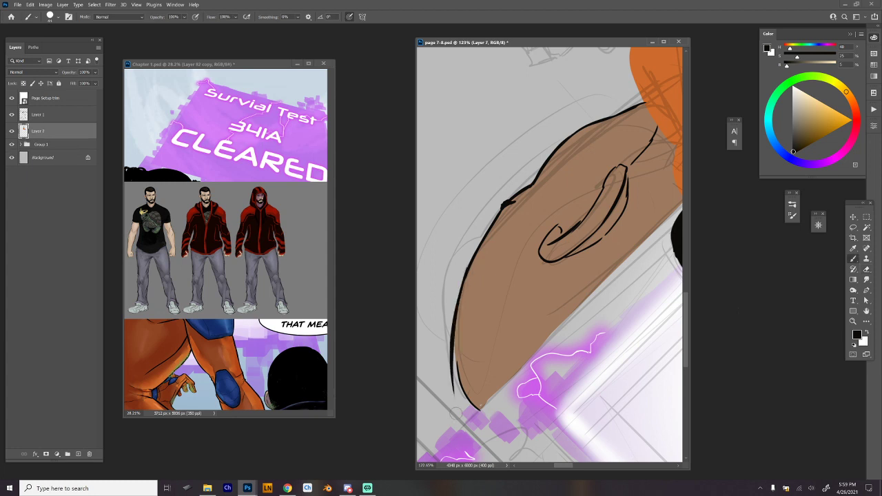
key(ctrl+z)
drag(466, 274, 455, 372)
key(ctrl+z)
drag(468, 266, 451, 370)
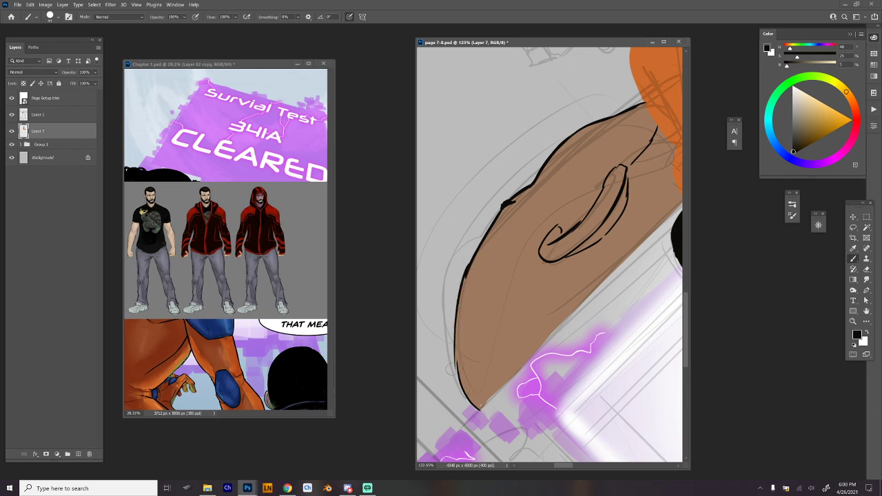
key(ctrl+z)
drag(466, 270, 457, 309)
key(ctrl+z)
mouse_move(466, 273)
mouse_down()
mouse_move(455, 361)
mouse_move(466, 401)
mouse_up()
key(ctrl+z)
mouse_move(455, 346)
mouse_down()
mouse_move(464, 399)
mouse_move(482, 414)
mouse_up()
key(ctrl+z)
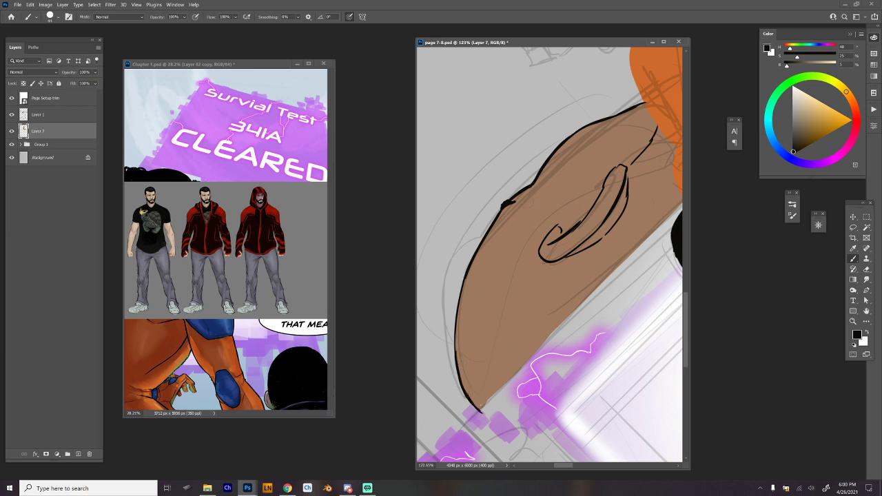
key(Escape)
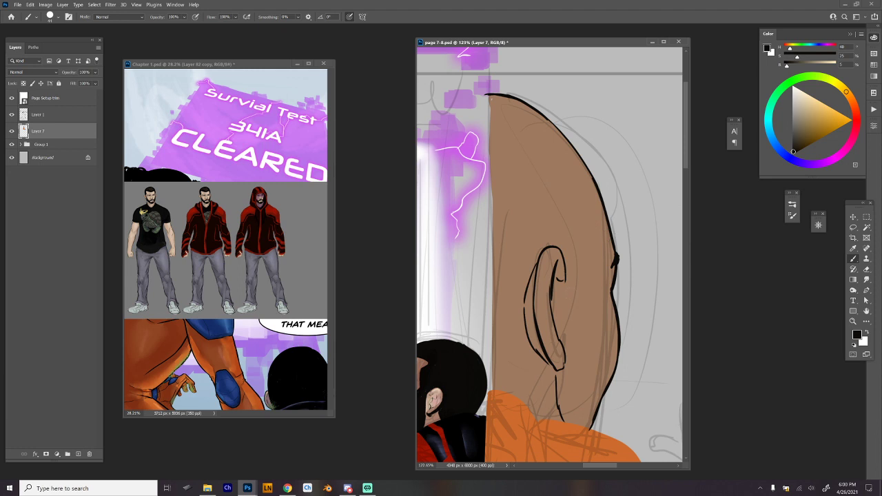
Draw the sideburn's jagged edge beside the ear and the front hairline up to the forehead contour in black.
drag(565, 282, 573, 315)
drag(565, 278, 571, 333)
mouse_move(570, 285)
mouse_down()
mouse_move(567, 215)
mouse_move(575, 192)
mouse_move(597, 182)
mouse_move(599, 195)
mouse_up()
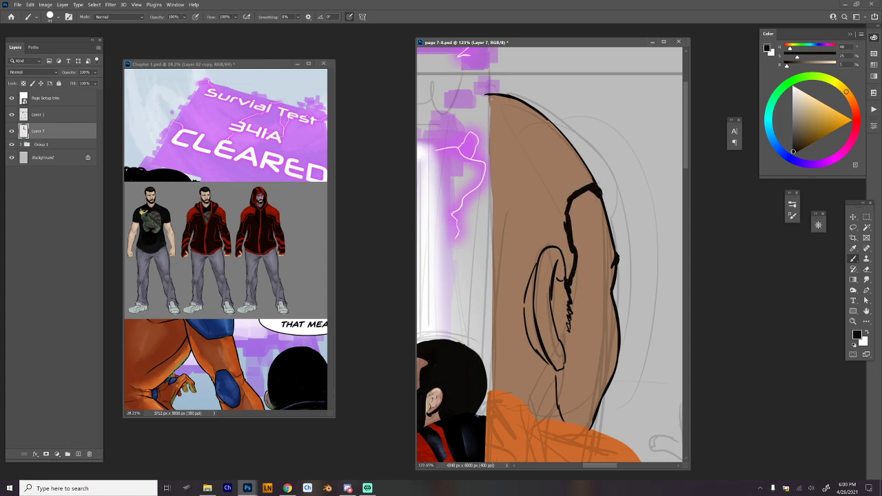
Close the hair outline along the crown, behind the ear and down the panel border, and fill it with black using the Magic Wand.
mouse_move(490, 95)
mouse_down()
mouse_move(552, 119)
mouse_move(600, 181)
mouse_up()
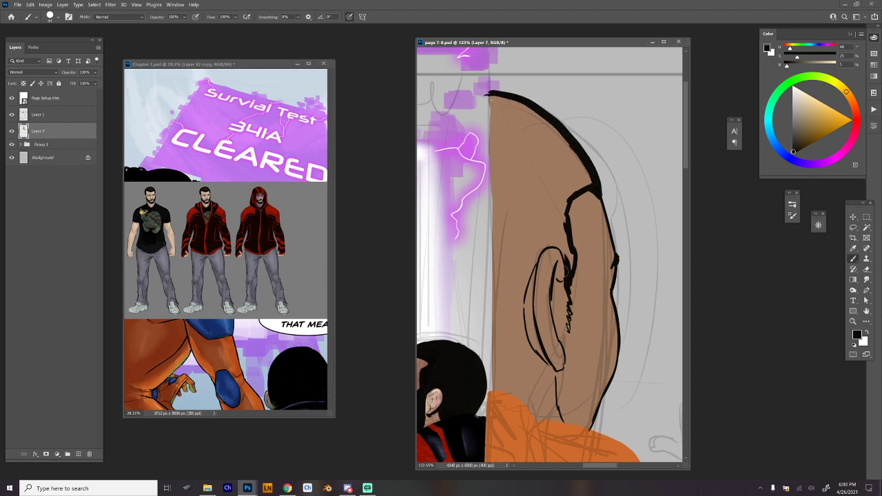
mouse_move(564, 272)
mouse_down()
mouse_move(557, 249)
mouse_move(536, 254)
mouse_move(522, 396)
mouse_move(505, 392)
mouse_up()
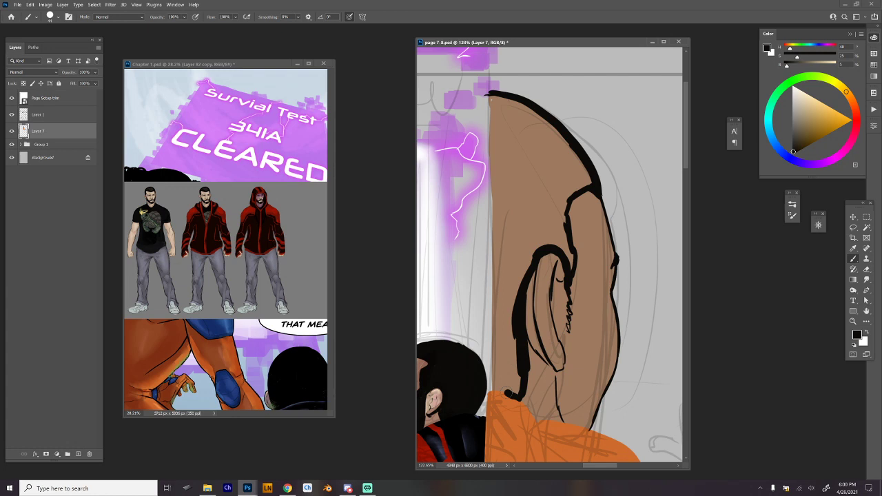
shift+click(490, 94)
key(w)
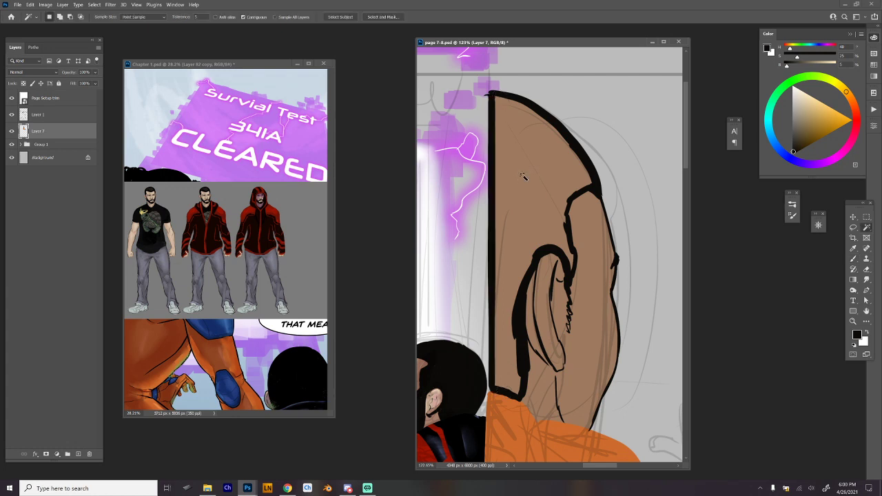
click(531, 181)
key(alt+BackSpace)
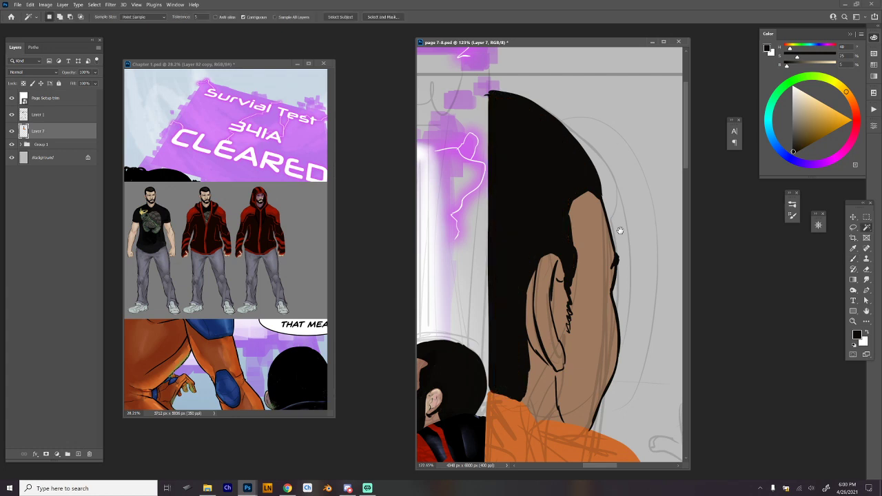
Ink the collar's edge below the hair and neck and the upper shoulder line of the orange garment in black.
scroll(625, 241, down, 5)
drag(628, 255, 569, 199)
scroll(573, 252, up, 4)
drag(575, 253, 593, 249)
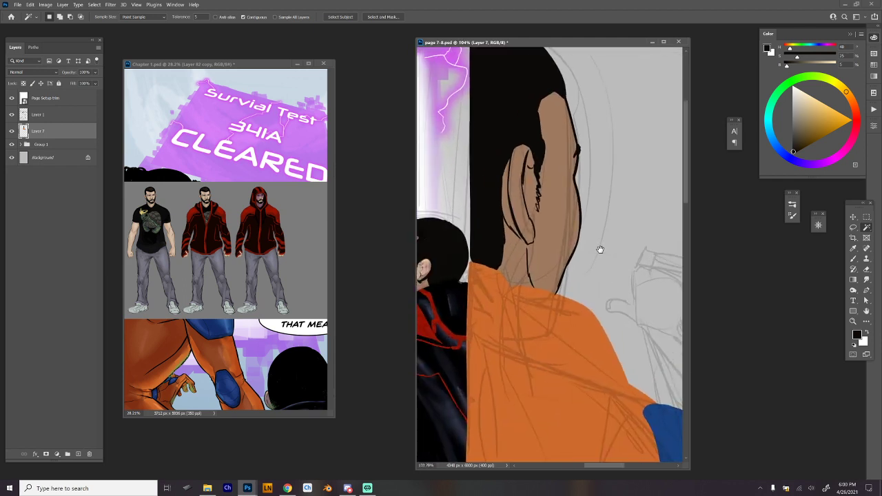
key(b)
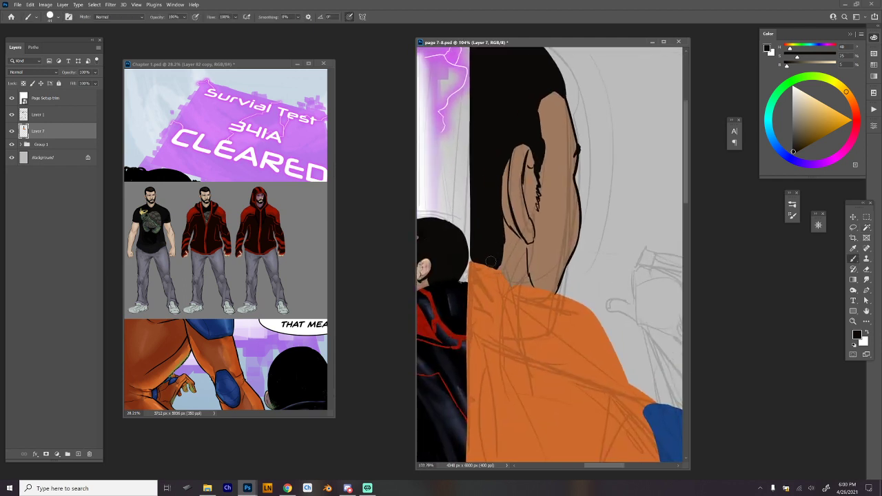
mouse_move(471, 262)
mouse_down()
mouse_move(501, 271)
mouse_move(510, 286)
mouse_move(466, 295)
mouse_up()
mouse_move(511, 287)
mouse_down()
mouse_move(559, 294)
mouse_move(591, 311)
mouse_move(622, 382)
mouse_up()
key(ctrl+z)
key(ctrl+z)
drag(591, 310, 615, 356)
Continue the black outline down the outer shoulder and along the orange sleeve to the blue pad.
key(ctrl+z)
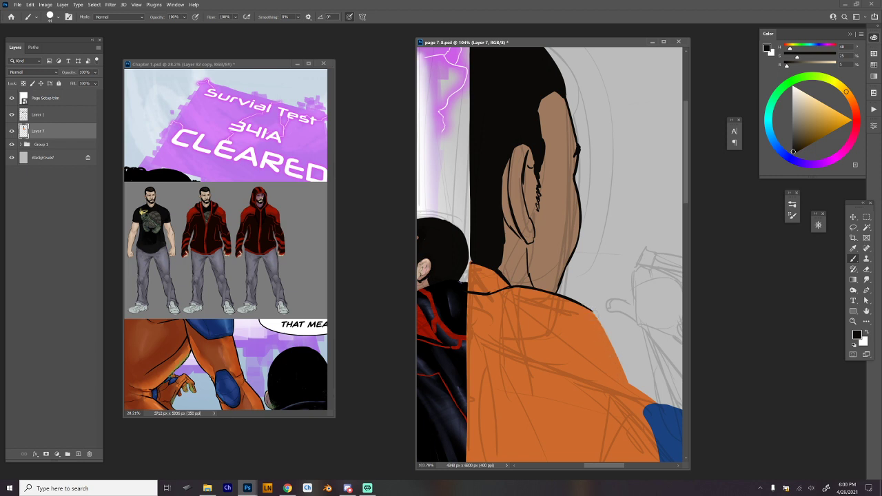
drag(591, 311, 626, 380)
drag(610, 335, 631, 385)
key(ctrl+z)
mouse_move(615, 352)
mouse_down()
mouse_move(628, 382)
mouse_move(660, 404)
mouse_up()
drag(646, 326, 608, 245)
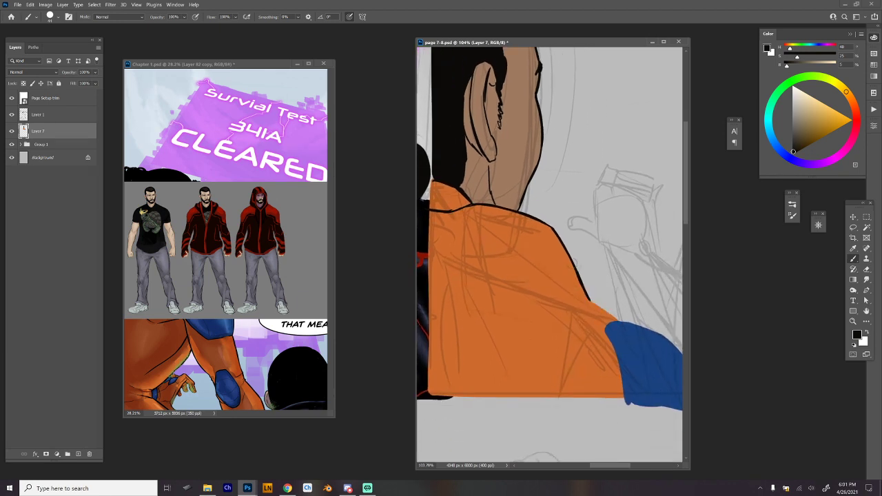
drag(590, 299, 619, 321)
Ink the blue pad's inner edge in black where it meets the orange sleeve.
drag(618, 322, 625, 403)
mouse_move(624, 345)
mouse_down()
mouse_move(573, 331)
mouse_move(482, 283)
mouse_move(483, 340)
mouse_up()
key(ctrl+z)
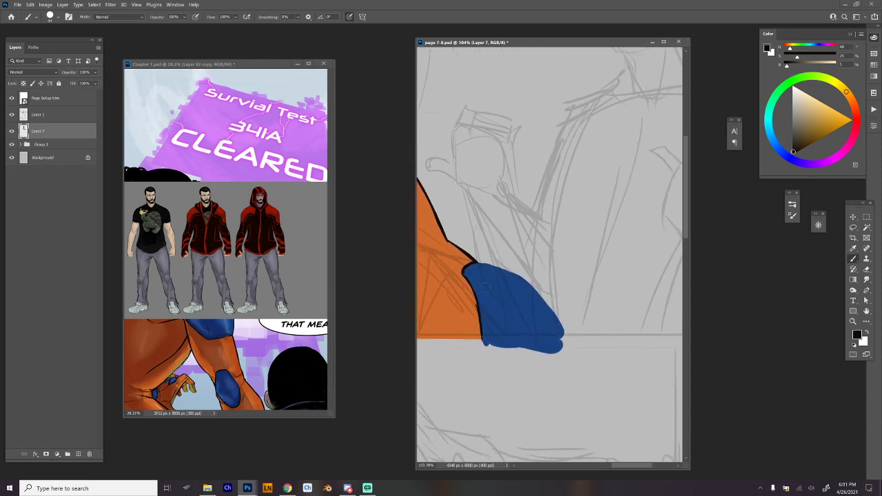
Ink the blue pad's outer edge in black from the top of the shoulder down to its lower corner.
key(ctrl+z)
drag(477, 306, 482, 339)
key(ctrl+z)
mouse_move(477, 261)
mouse_down()
mouse_move(531, 284)
mouse_move(558, 324)
mouse_up()
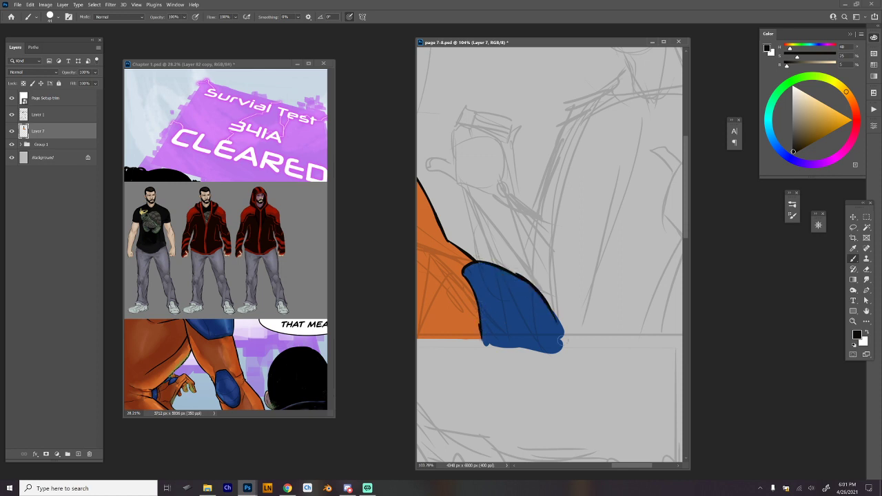
key(ctrl+z)
mouse_move(508, 270)
mouse_down()
mouse_move(534, 290)
mouse_move(559, 337)
mouse_up()
key(ctrl+z)
drag(510, 313, 577, 355)
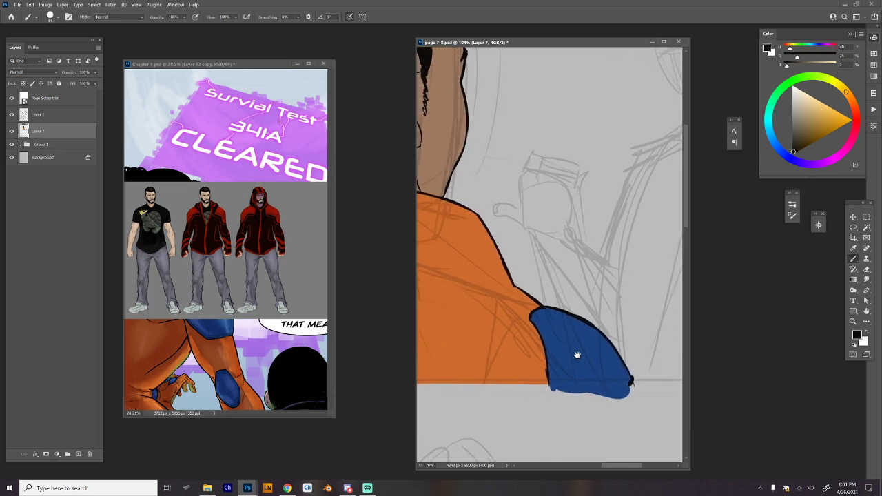
Ink a curved black sleeve seam from the shoulder to the panel's lower border, with a short fold line beside it.
scroll(577, 355, down, 3)
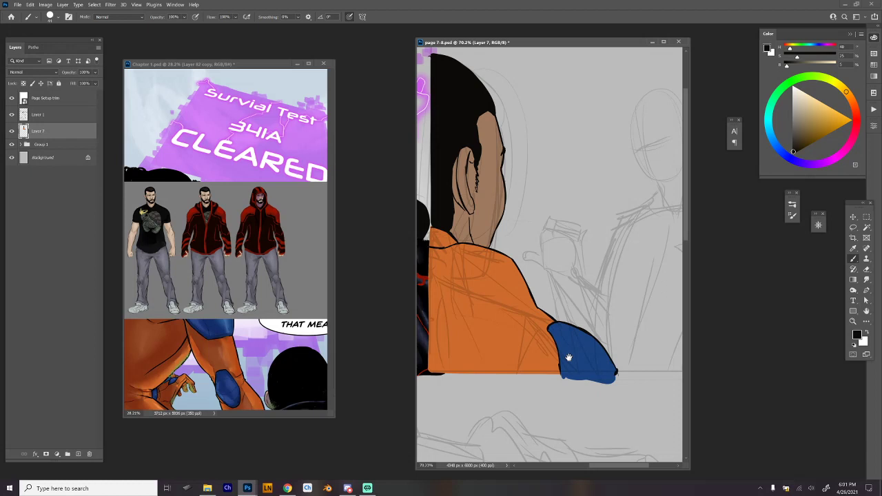
drag(568, 358, 607, 371)
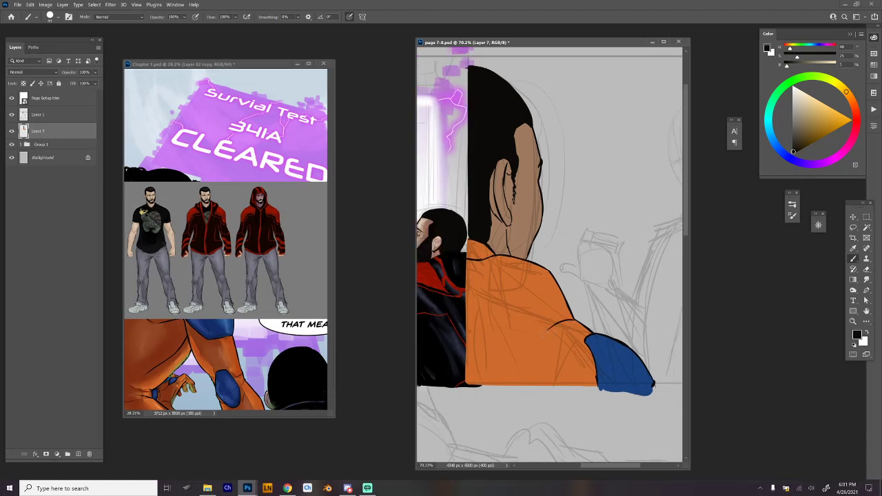
drag(544, 334, 511, 392)
key(ctrl+z)
mouse_move(552, 327)
mouse_down()
mouse_move(486, 386)
mouse_move(522, 363)
mouse_move(543, 335)
mouse_up()
key(ctrl+z)
key(ctrl+z)
drag(511, 387, 551, 327)
mouse_move(583, 341)
mouse_down()
mouse_move(540, 346)
mouse_move(549, 343)
mouse_move(534, 381)
mouse_up()
key(ctrl+z)
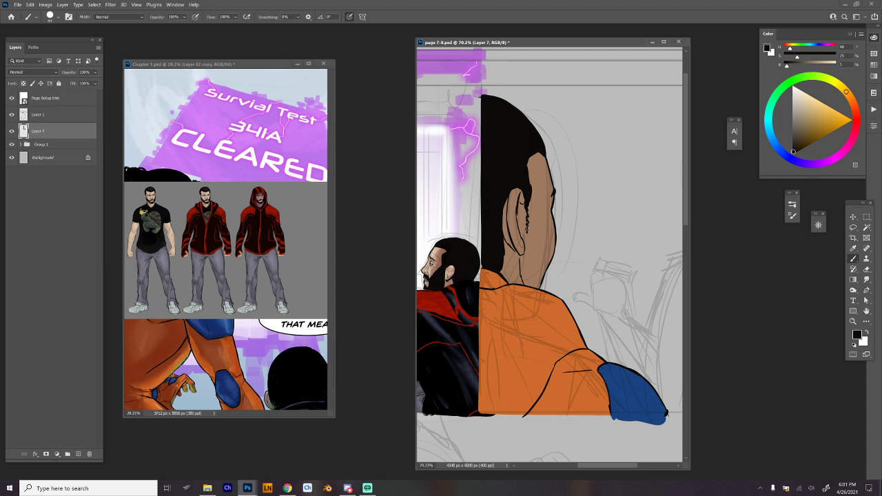
Touch up the hair above the ear and paint a jagged black lock from the forehead past the face to the shoulder.
drag(572, 288, 595, 315)
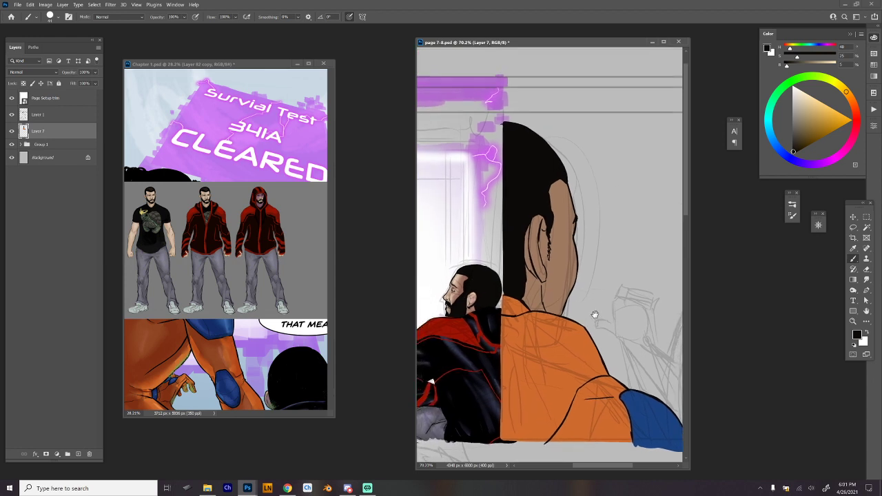
drag(549, 200, 551, 218)
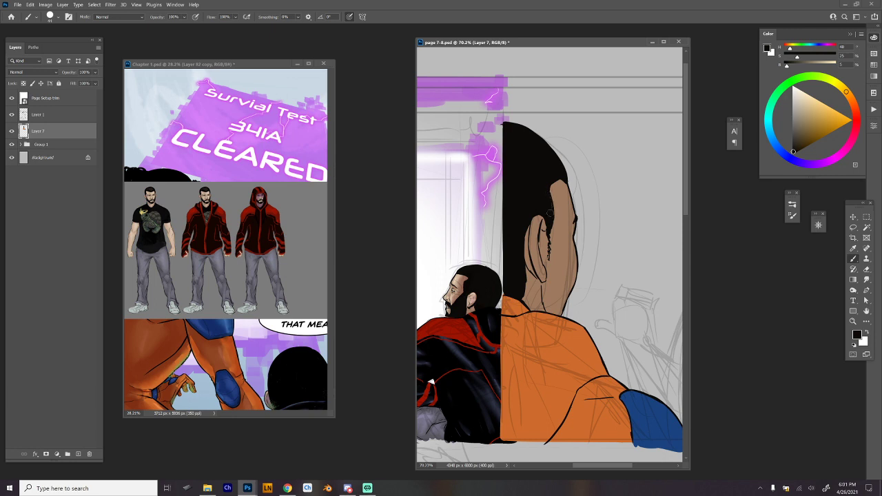
mouse_move(566, 178)
mouse_down()
mouse_move(590, 219)
mouse_move(577, 189)
mouse_move(594, 235)
mouse_move(557, 186)
mouse_move(594, 280)
mouse_up()
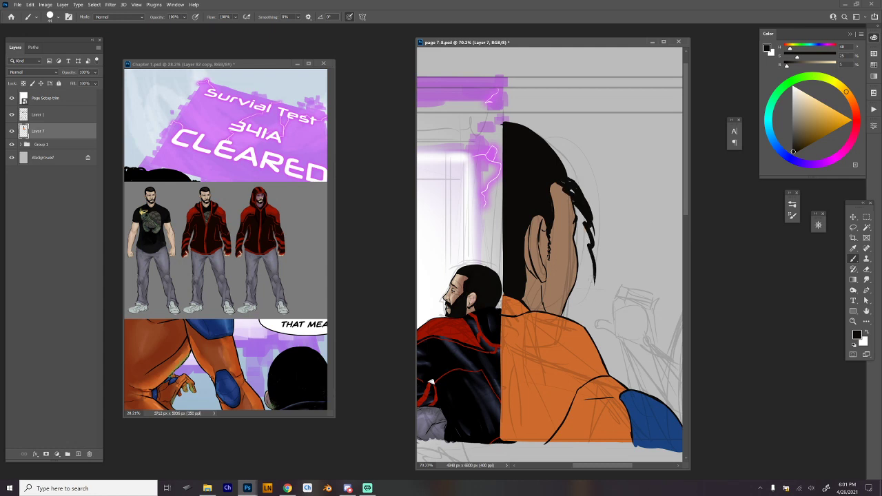
mouse_move(584, 325)
mouse_down()
mouse_move(584, 215)
mouse_move(556, 185)
mouse_move(565, 178)
mouse_move(587, 238)
mouse_move(584, 273)
mouse_up()
key(ctrl+z)
mouse_move(579, 324)
mouse_down()
mouse_move(588, 293)
mouse_move(579, 207)
mouse_up()
mouse_move(589, 321)
mouse_down()
mouse_move(592, 336)
mouse_move(590, 215)
mouse_up()
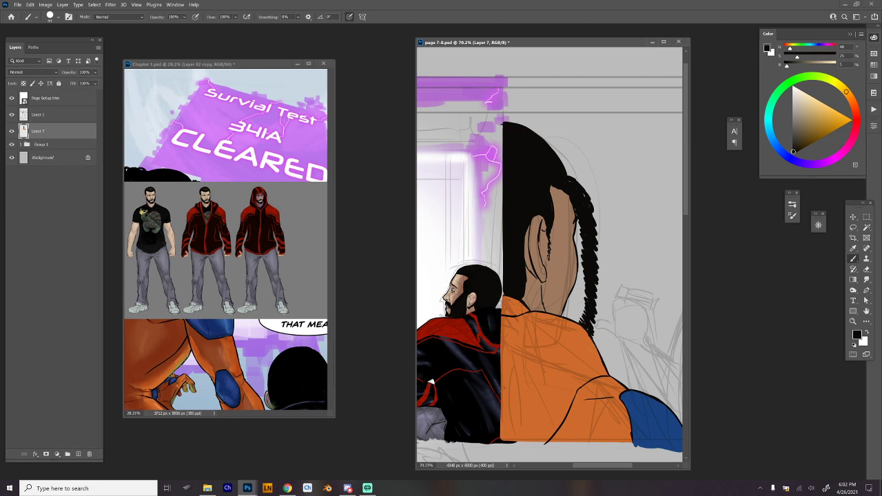
Thicken the hanging black hair along the temple, its outer side and where it meets the shoulder.
drag(572, 320, 590, 282)
drag(552, 184, 586, 250)
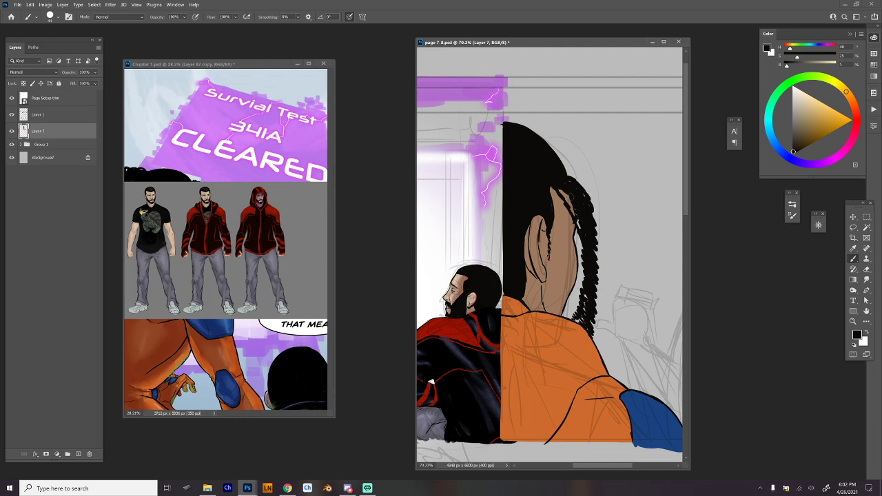
mouse_move(552, 185)
mouse_down()
mouse_move(590, 248)
mouse_move(580, 243)
mouse_move(572, 319)
mouse_up()
drag(591, 209, 601, 255)
drag(597, 351, 596, 321)
key(ctrl+z)
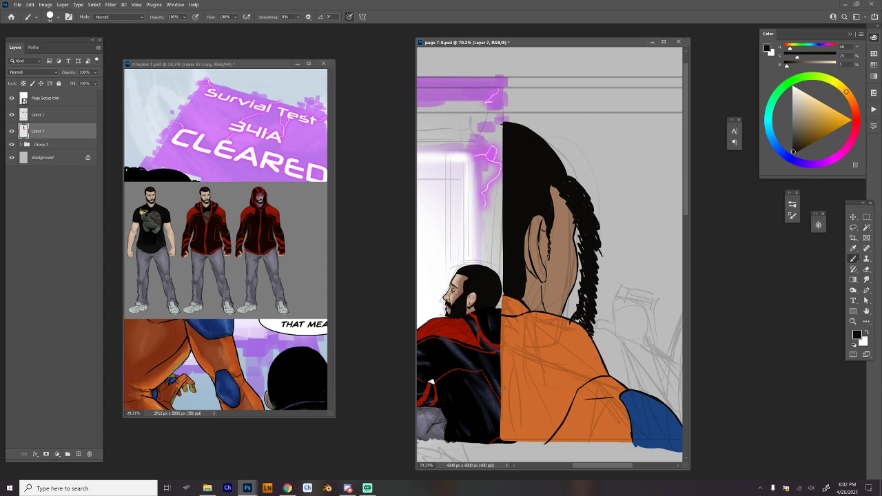
Widen the hanging hair outward with rough black curls along its outer edge.
mouse_move(599, 244)
mouse_down()
mouse_move(595, 291)
mouse_move(613, 247)
mouse_move(590, 215)
mouse_move(596, 286)
mouse_move(583, 266)
mouse_up()
mouse_move(583, 281)
mouse_down()
mouse_move(569, 310)
mouse_move(583, 211)
mouse_move(570, 173)
mouse_move(608, 241)
mouse_move(615, 229)
mouse_up()
drag(660, 322, 641, 320)
mouse_move(599, 217)
mouse_down()
mouse_move(617, 255)
mouse_move(590, 309)
mouse_up()
Select the ear with the Lasso, reduce its height slightly with Free Transform, and deselect it.
drag(650, 367, 516, 407)
drag(610, 376, 599, 378)
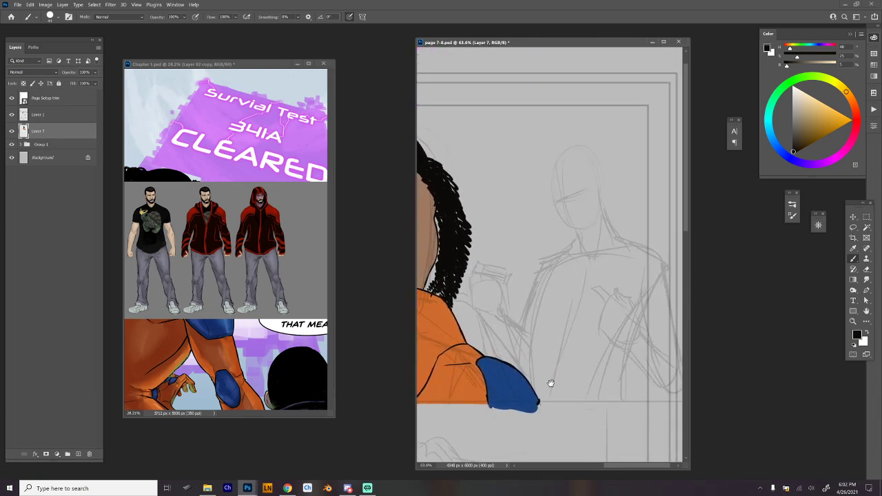
drag(475, 382, 607, 356)
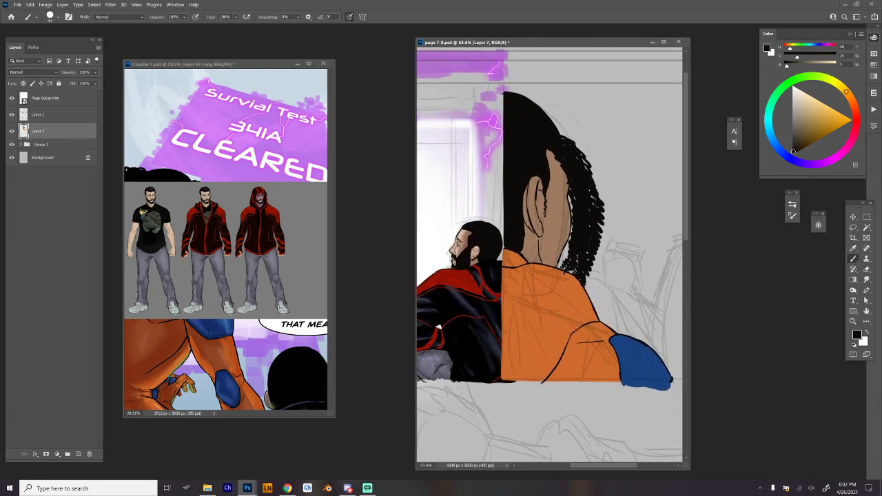
key(l)
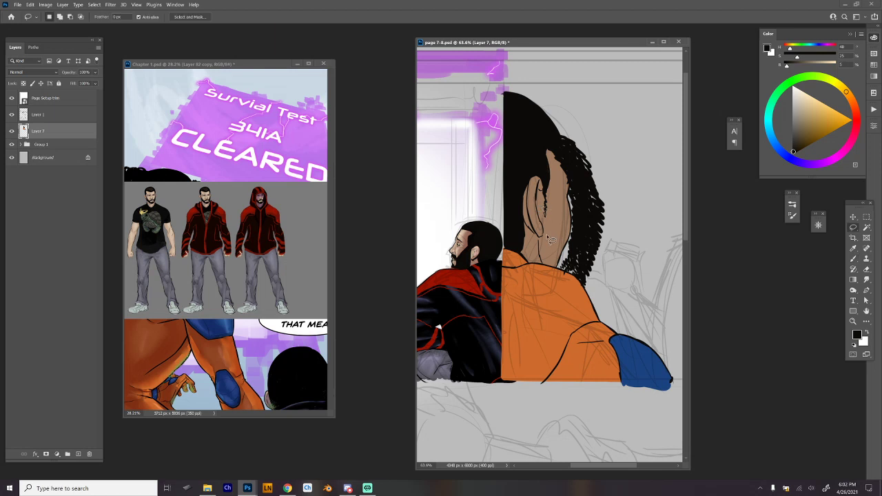
key(ctrl+t)
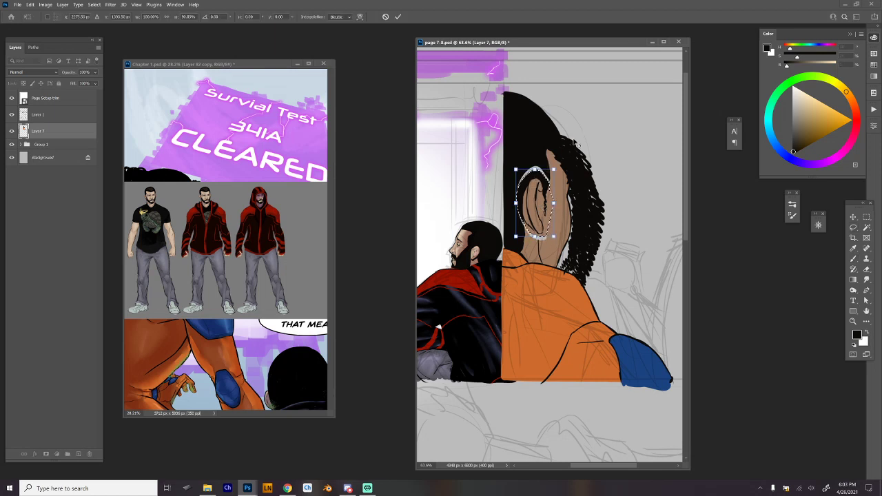
drag(554, 203, 553, 204)
key(alt+space)
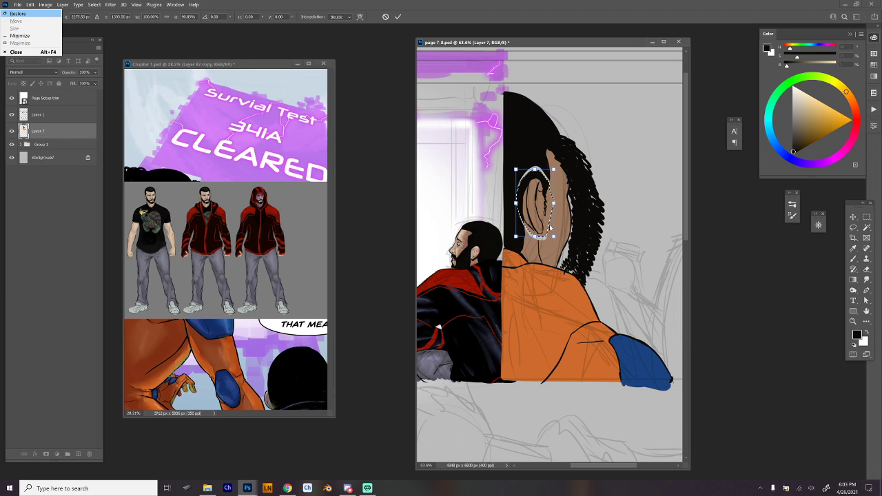
key(Escape)
key(Return)
key(l)
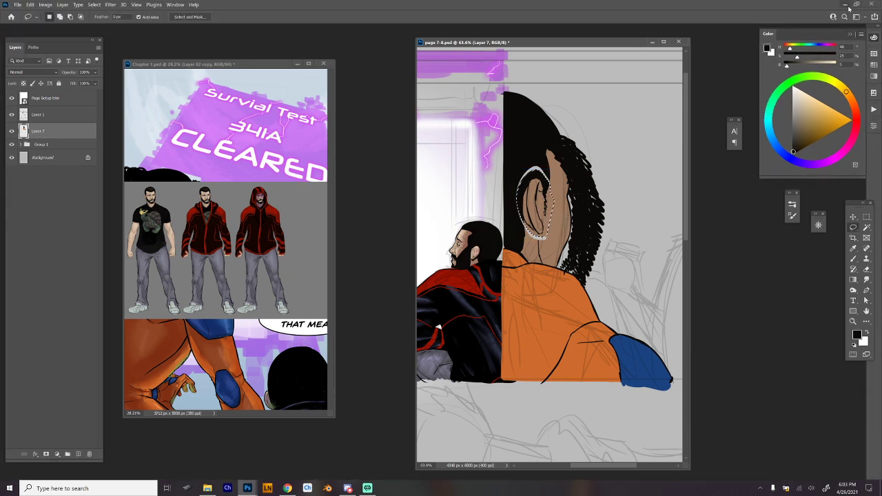
ctrl+space+click(557, 217)
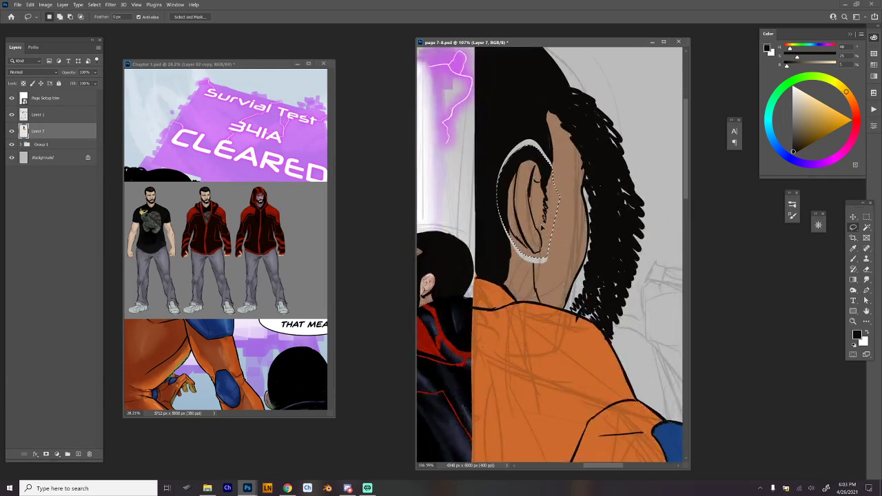
Sample the brown skin tone and paint over the pale gap below and in front of the ear.
key(b)
alt+click(555, 207)
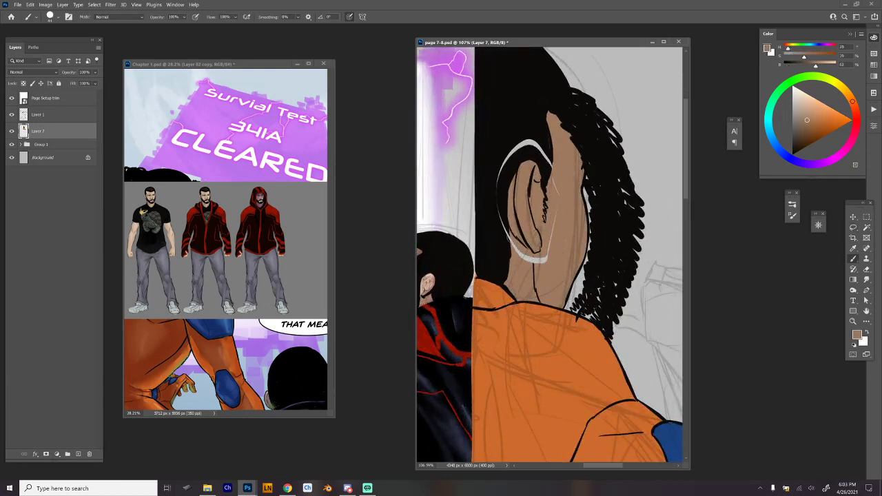
drag(512, 243, 546, 259)
Sample the black hair colour and fill the remaining pale gap above and behind the ear.
alt+click(545, 141)
drag(550, 163, 544, 181)
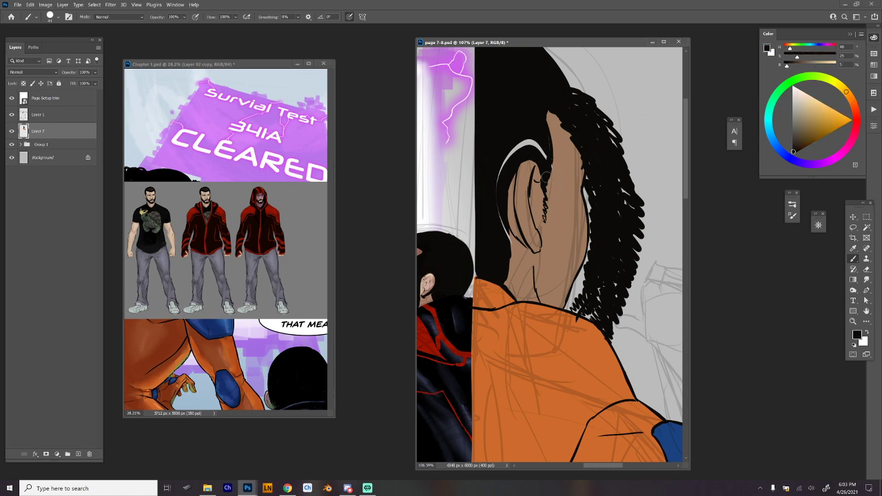
alt+click(561, 166)
alt+click(550, 140)
mouse_move(545, 146)
mouse_down()
mouse_move(520, 143)
mouse_move(499, 184)
mouse_move(508, 271)
mouse_up()
Set up a muted pinkish-grey shading brush using Hard Round 275 2153 in Multiply mode.
scroll(606, 202, down, 4)
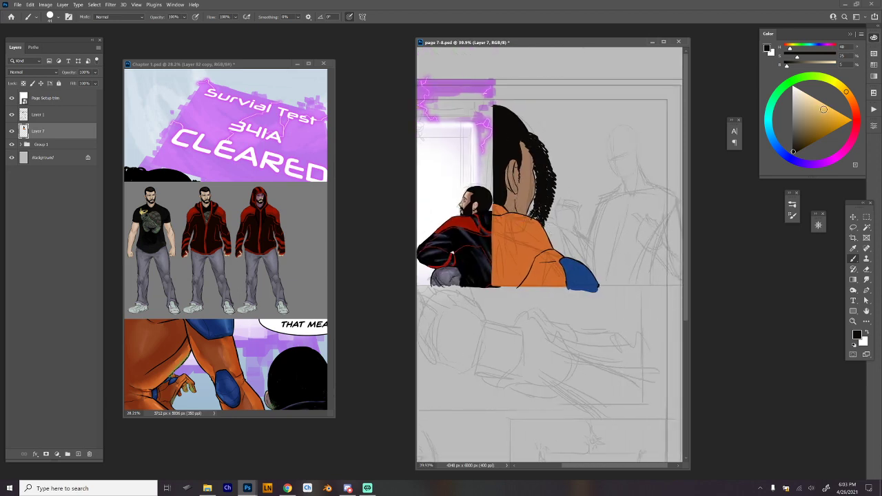
click(857, 114)
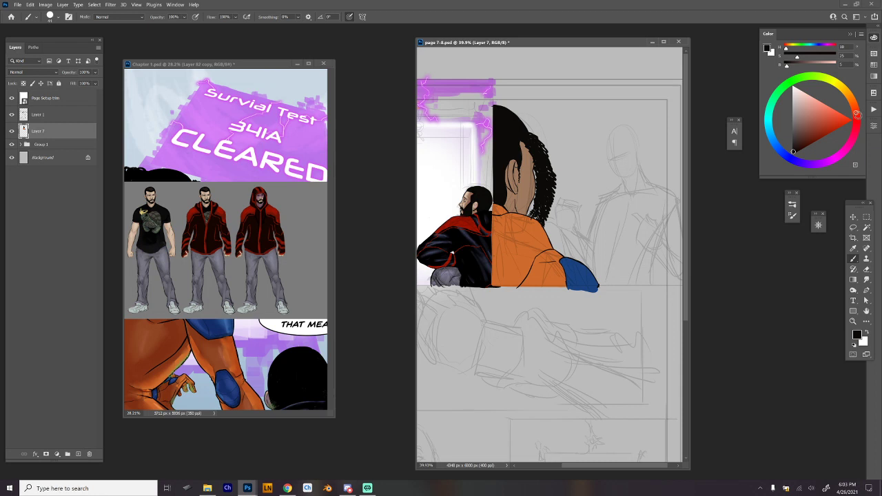
click(799, 109)
right_click(546, 223)
click(679, 380)
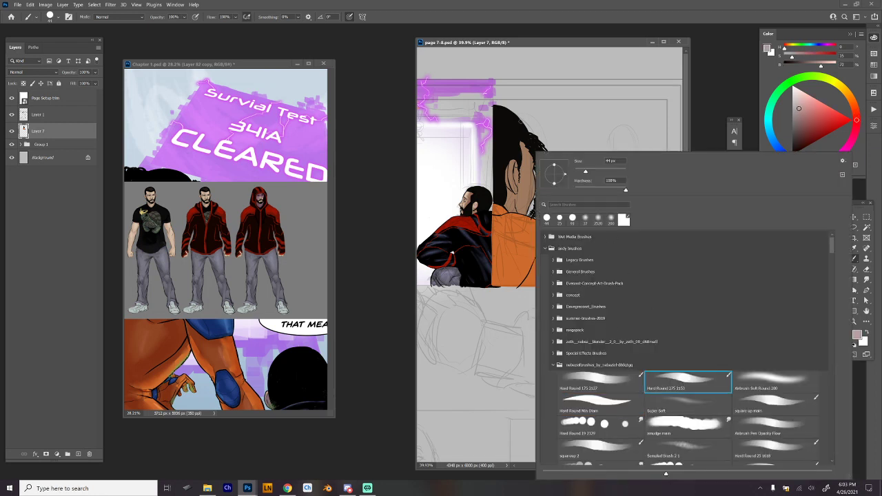
key(Return)
click(119, 16)
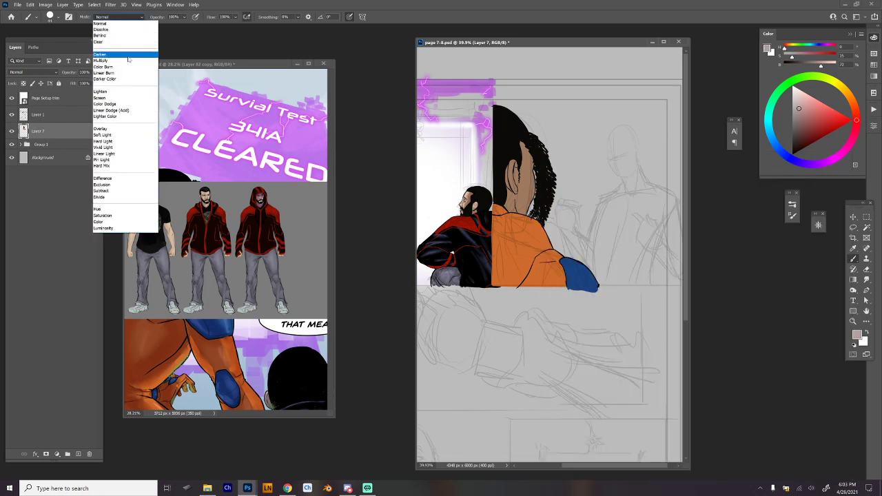
click(115, 55)
right_click(520, 140)
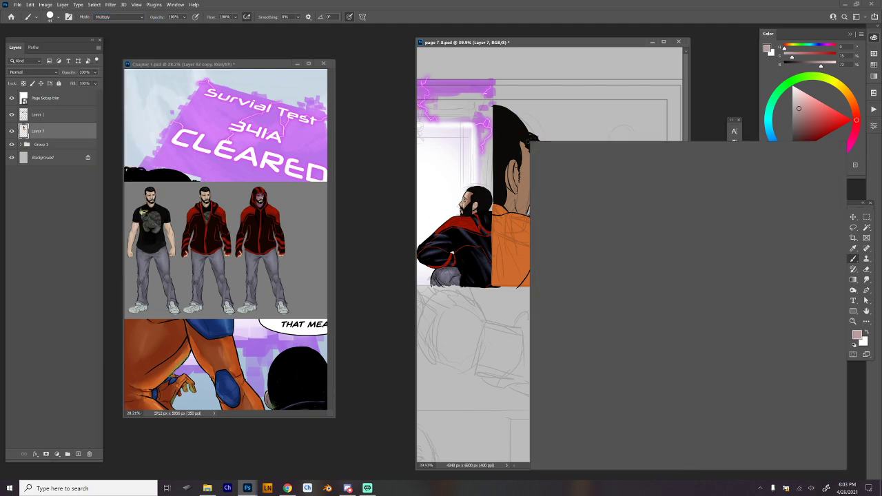
key(Escape)
Shade the side of the face, the ear and the neck with darker Multiply strokes.
scroll(522, 137, up, 3)
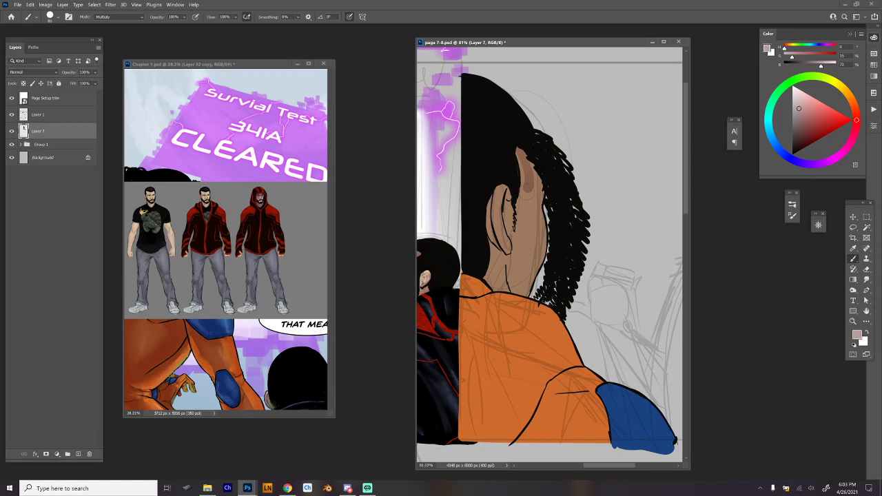
mouse_move(522, 153)
mouse_down()
mouse_move(516, 301)
mouse_move(531, 207)
mouse_move(529, 290)
mouse_up()
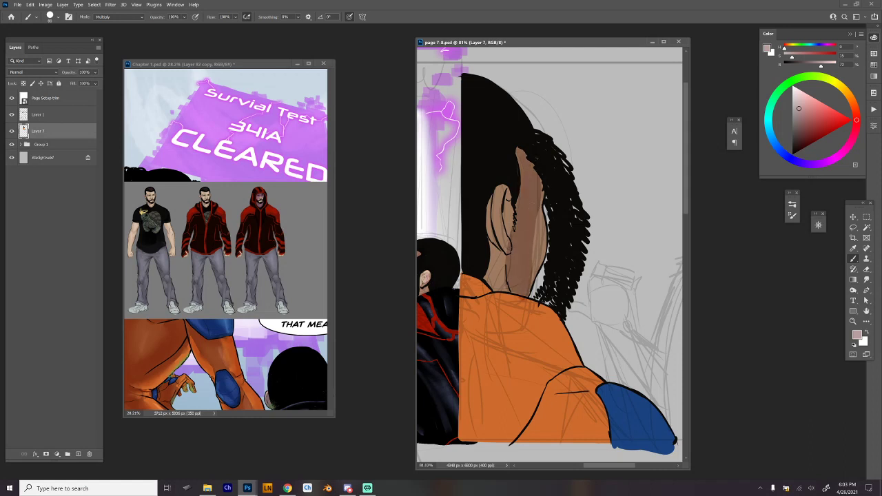
mouse_move(488, 198)
mouse_down()
mouse_move(492, 280)
mouse_move(503, 255)
mouse_up()
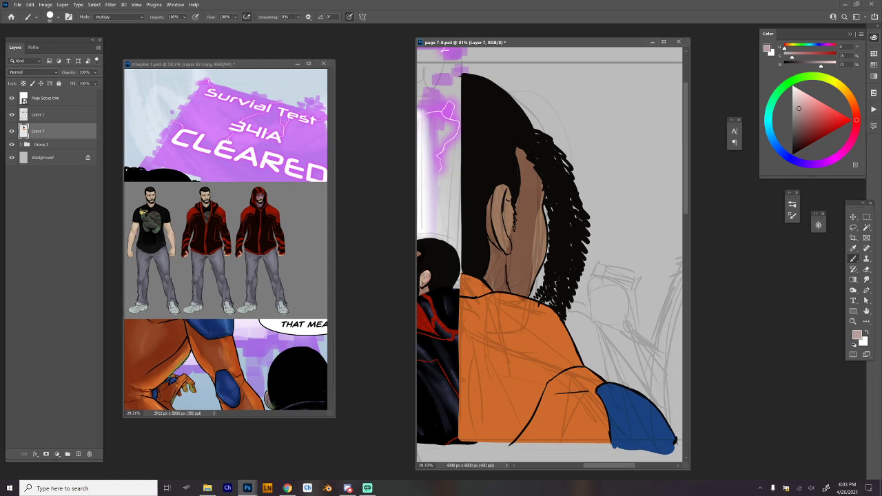
mouse_move(535, 173)
mouse_down()
mouse_move(523, 287)
mouse_move(528, 158)
mouse_move(521, 279)
mouse_up()
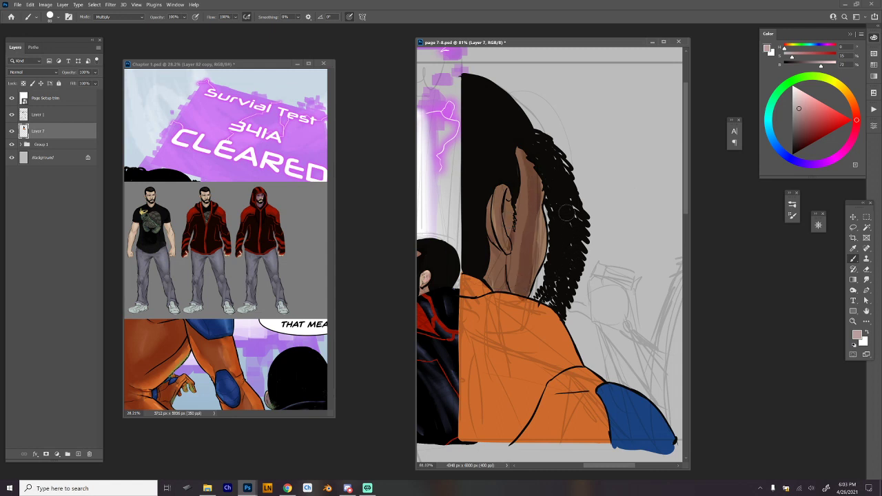
Choose the Hard Round 19 2129 smudge preset, enlarge it, and blend the shadow edges down the cheek and neck.
right_click(533, 238)
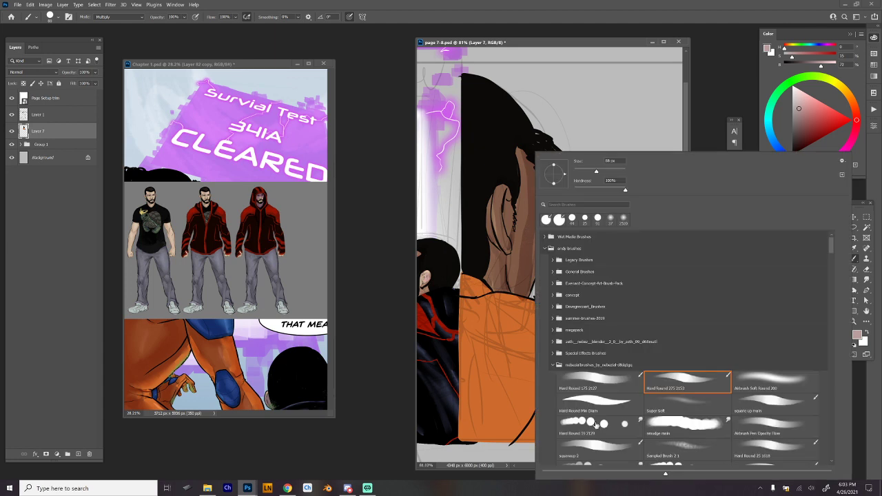
click(597, 426)
drag(577, 171, 585, 172)
key(Return)
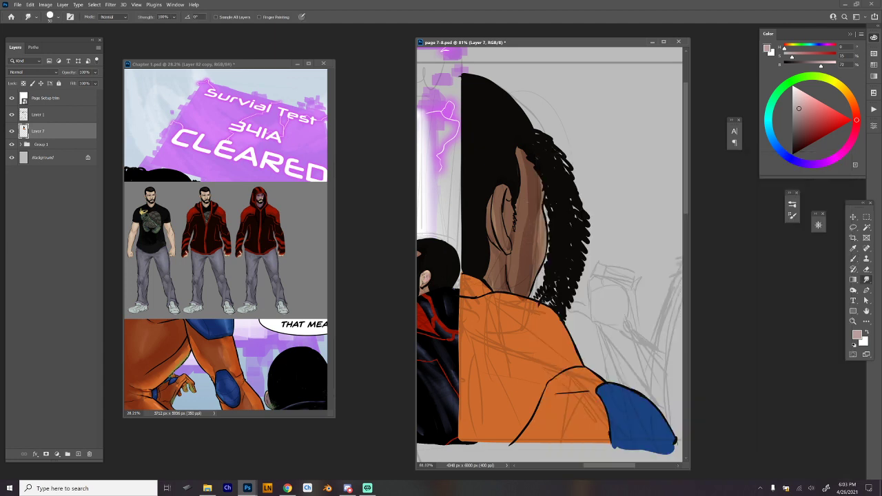
drag(537, 209, 533, 280)
drag(541, 228, 534, 267)
drag(538, 205, 525, 279)
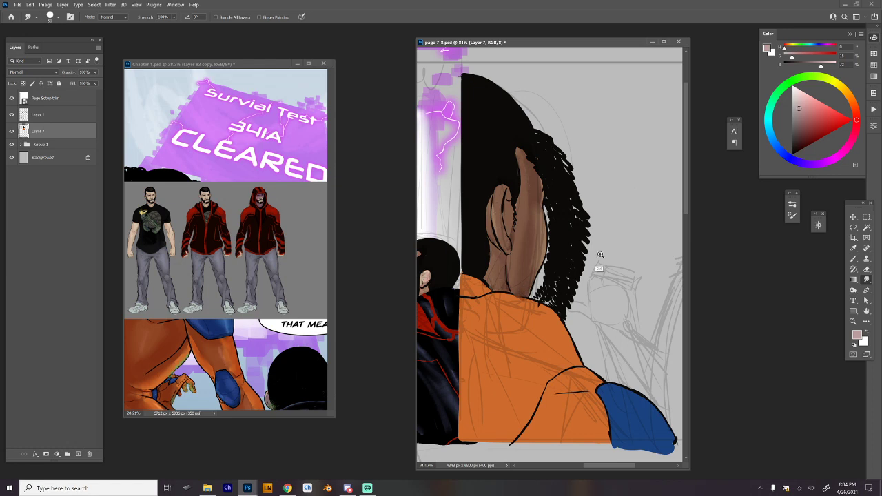
Sample the garment's orange, lock Layer 7's transparent pixels, and shade the lower back and sleeve with darker Multiply strokes.
scroll(600, 264, down, 3)
drag(599, 265, 602, 205)
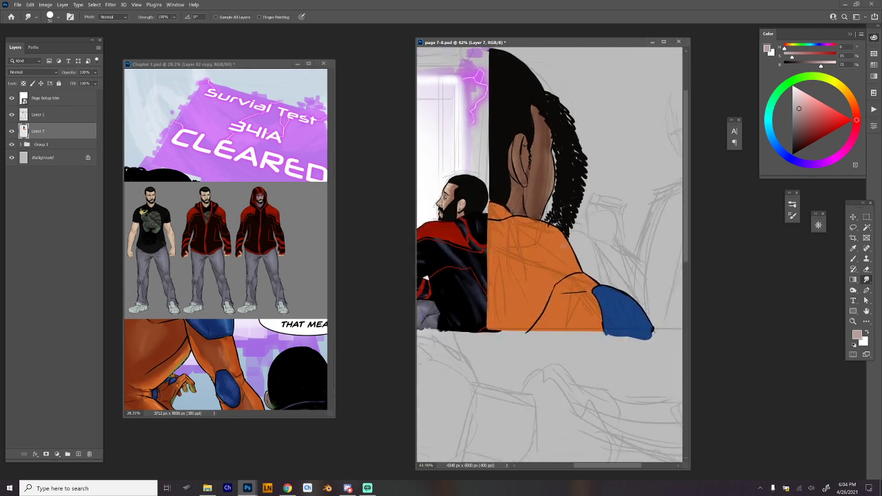
key(b)
alt+click(564, 260)
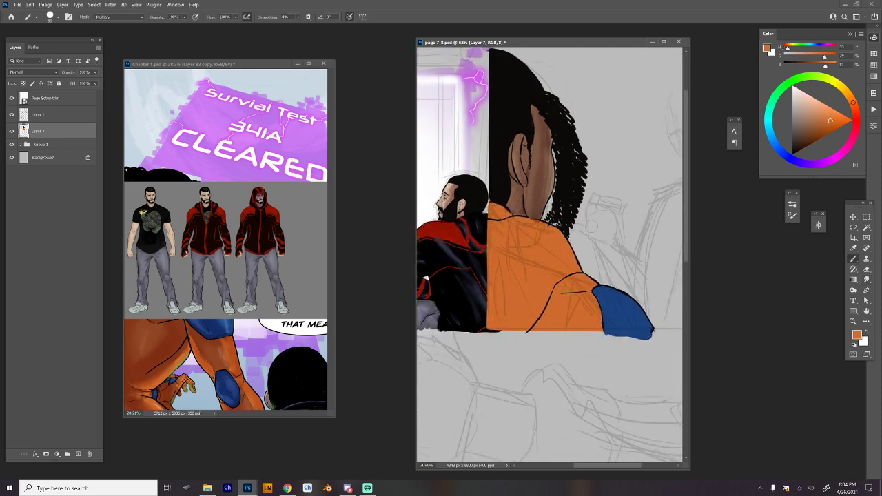
right_click(638, 176)
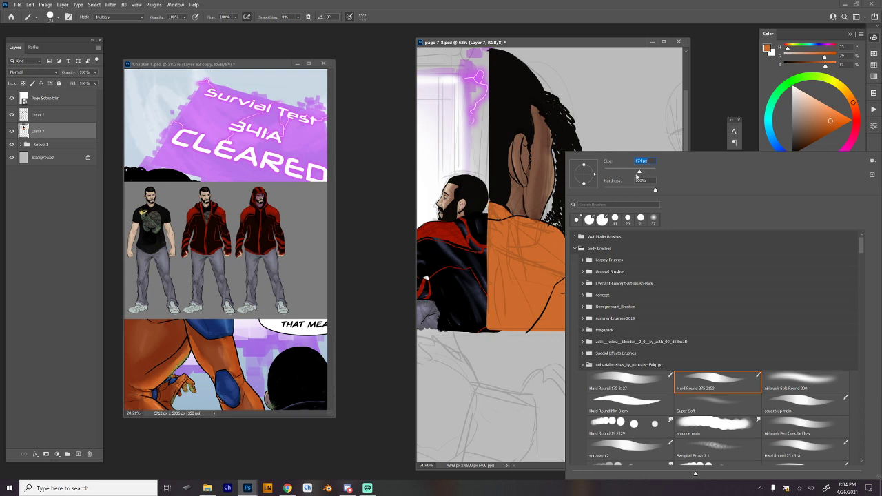
key(Return)
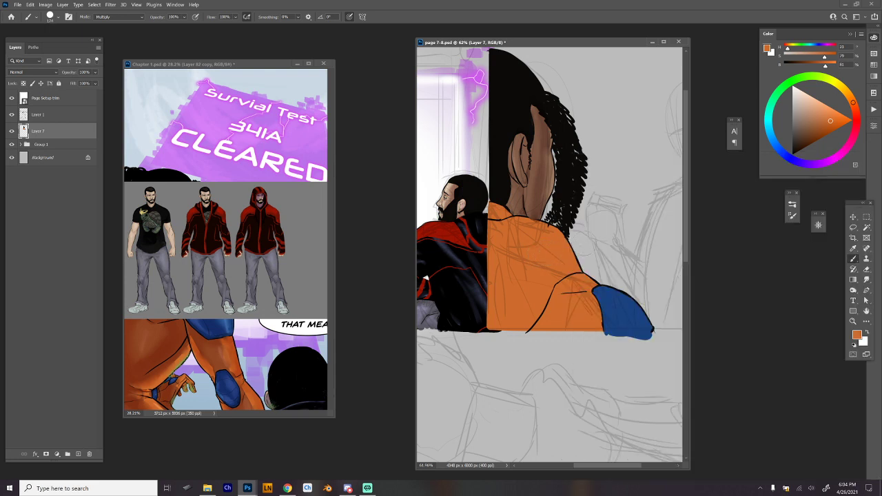
key(slash)
mouse_move(574, 243)
mouse_down()
mouse_move(507, 336)
mouse_move(578, 246)
mouse_move(578, 271)
mouse_move(502, 337)
mouse_move(543, 289)
mouse_move(525, 299)
mouse_move(585, 267)
mouse_up()
key(ctrl+z)
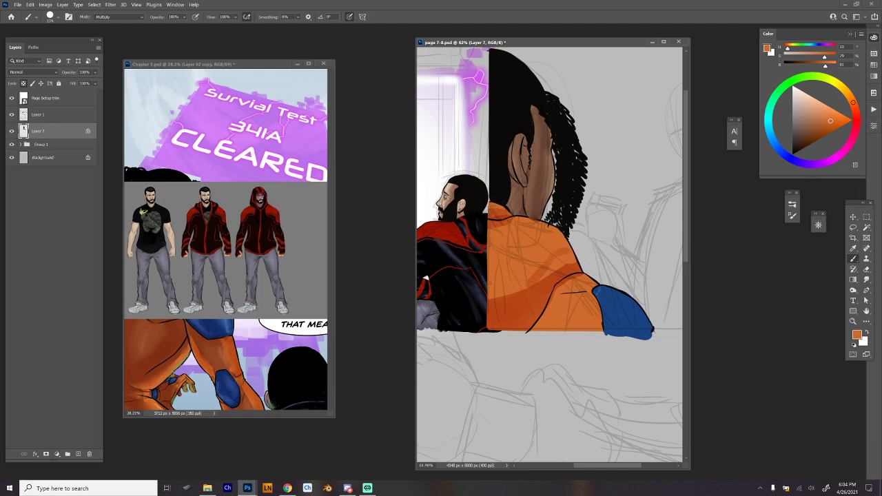
mouse_move(564, 293)
mouse_down()
mouse_move(538, 332)
mouse_move(588, 300)
mouse_move(586, 332)
mouse_move(560, 330)
mouse_up()
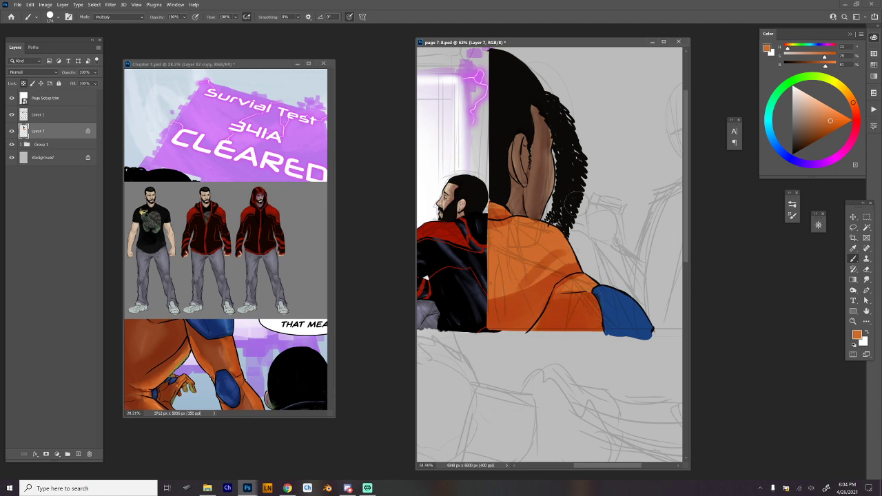
Pick a lighter orange and paint highlights across the garment's shoulder and upper back with Hard Round Min Diam at 127 px.
right_click(582, 200)
click(627, 429)
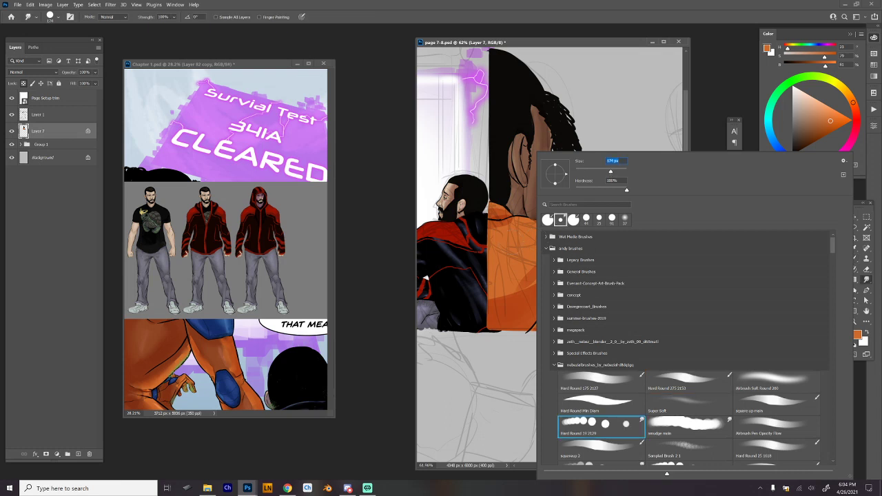
click(688, 381)
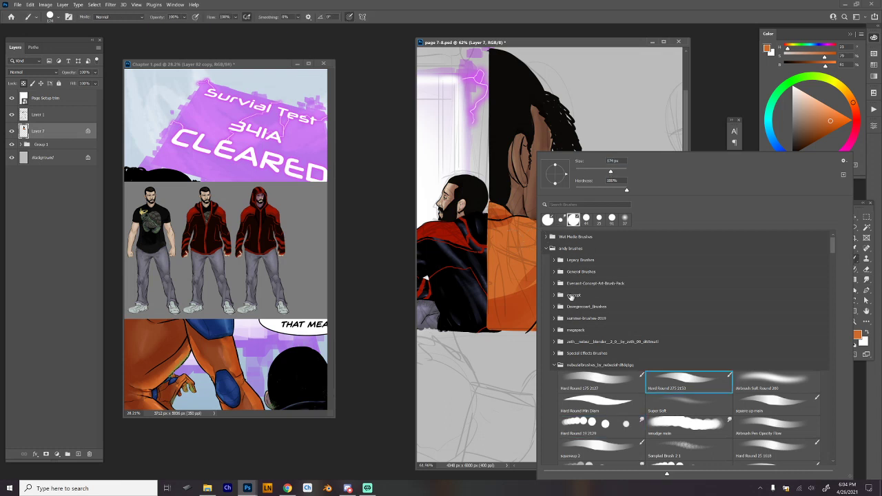
click(826, 111)
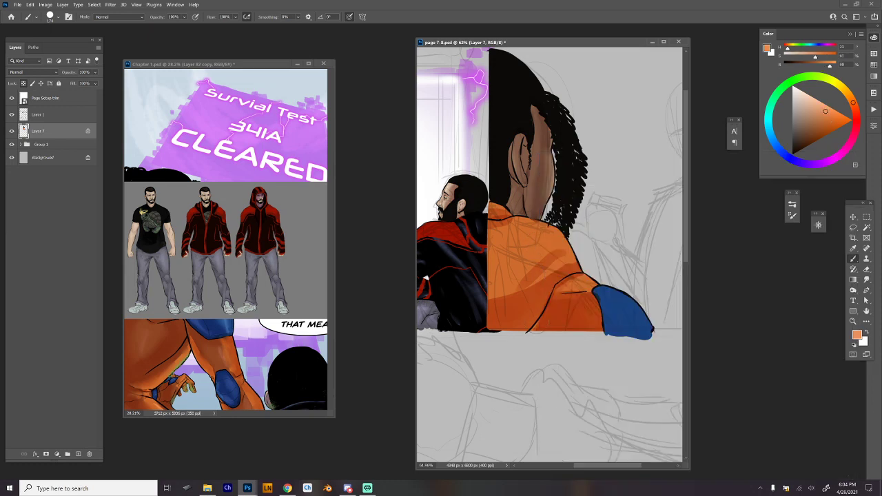
right_click(551, 274)
click(623, 404)
click(537, 247)
right_click(563, 234)
drag(626, 171, 634, 171)
click(562, 207)
mouse_move(532, 233)
mouse_down()
mouse_move(553, 236)
mouse_move(492, 254)
mouse_move(562, 229)
mouse_up()
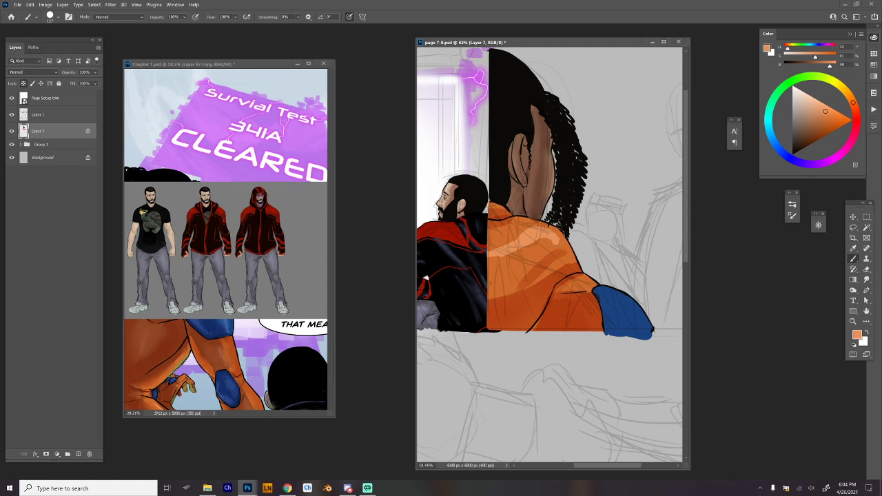
right_click(565, 238)
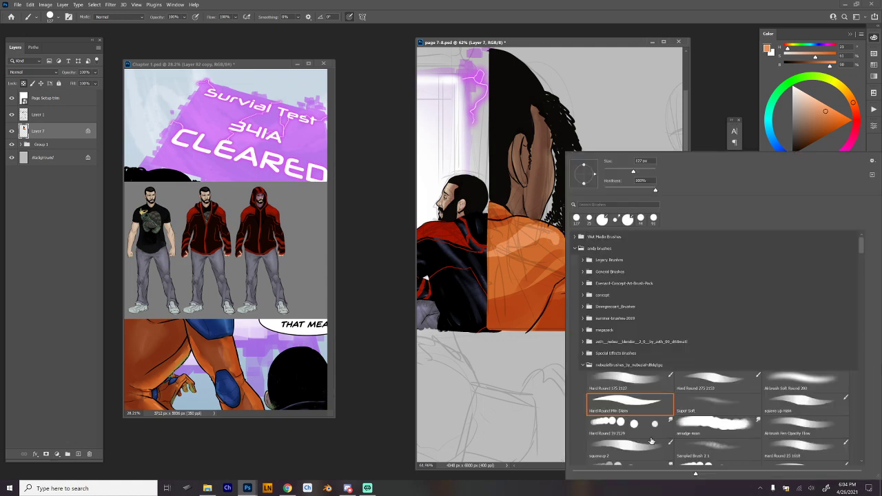
click(615, 220)
click(546, 351)
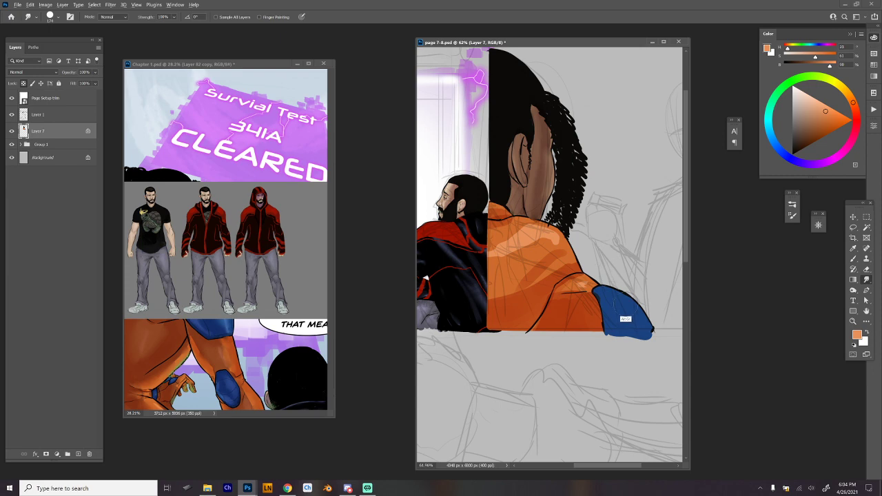
Sample the lighter blue from the first panel figure's shoulder pad and paint highlights on the foreground figure's blue pad.
key(b)
scroll(565, 259, up, 10)
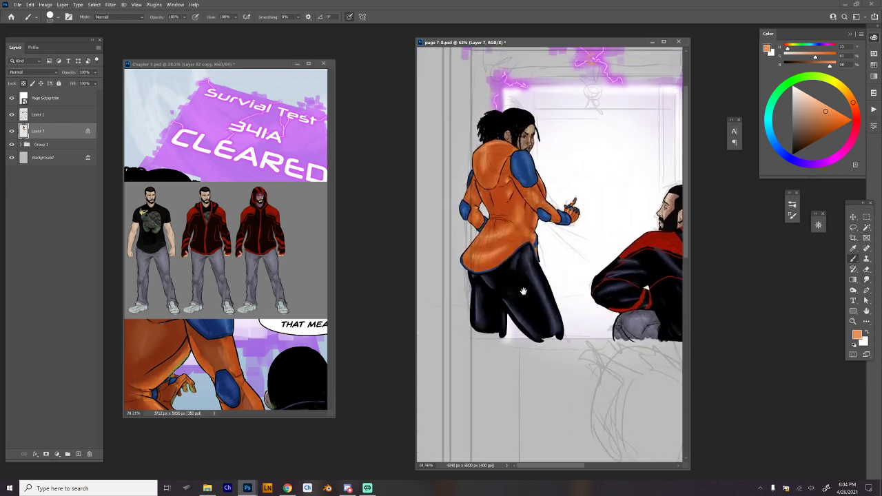
scroll(518, 246, up, 6)
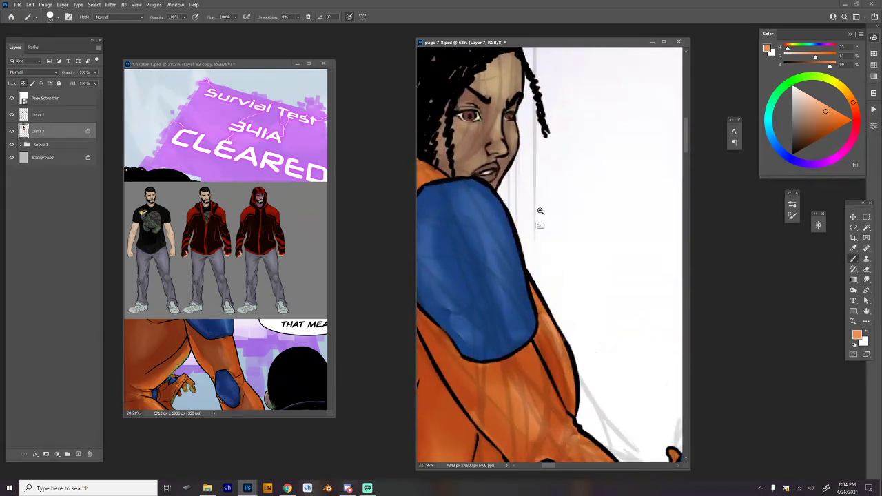
alt+click(486, 219)
drag(489, 216, 434, 217)
drag(586, 308, 516, 309)
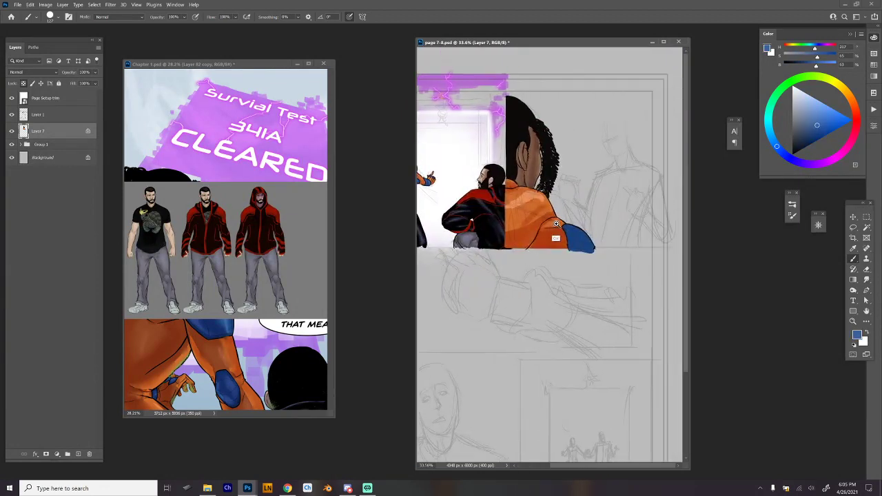
mouse_move(556, 240)
mouse_down()
mouse_move(612, 255)
mouse_move(628, 277)
mouse_up()
drag(613, 245, 639, 289)
mouse_move(609, 258)
mouse_down()
mouse_move(628, 283)
mouse_move(601, 271)
mouse_up()
Choose the Hard Round 19 2129 smudge preset and hide the rough sketch on Layer 1 of page 7-8.
right_click(601, 201)
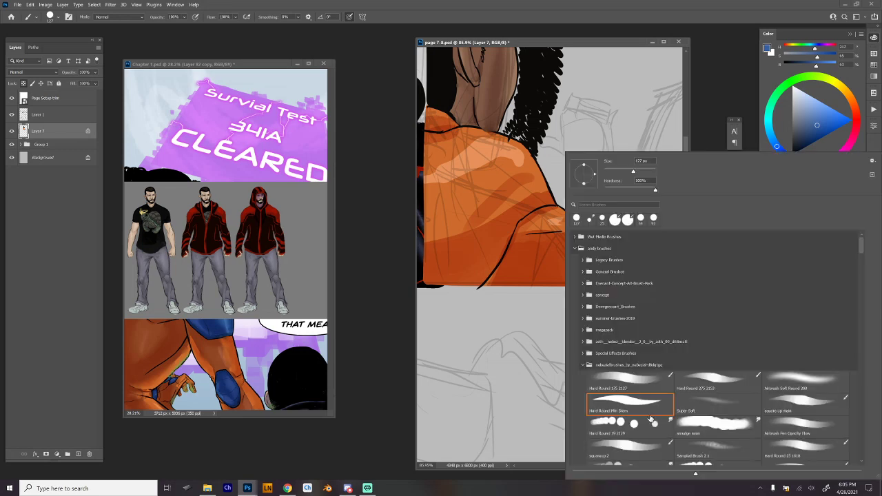
click(652, 422)
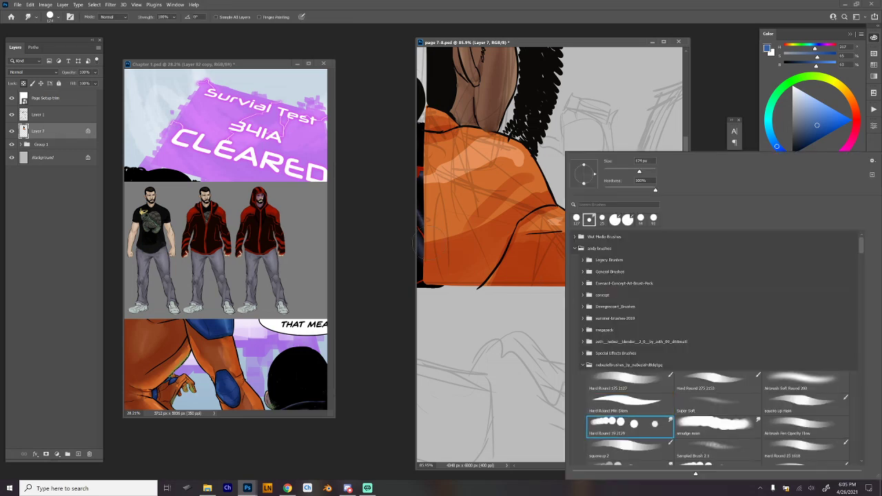
click(240, 211)
click(12, 114)
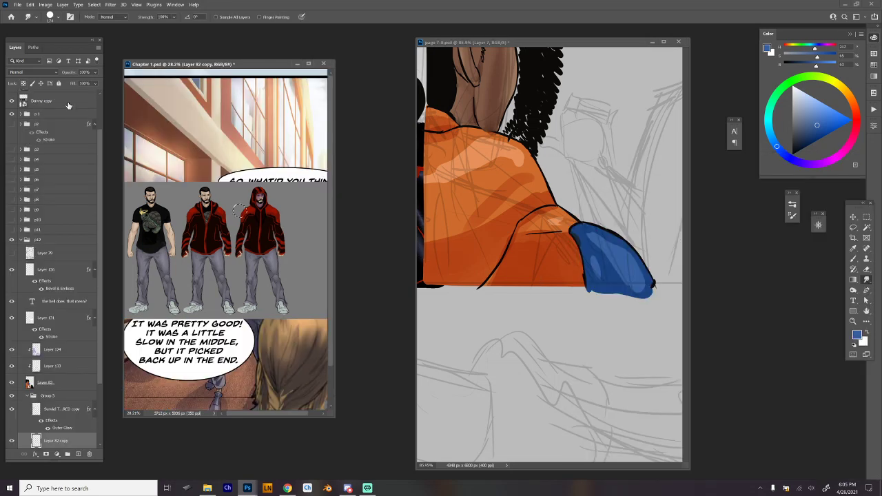
click(12, 115)
click(506, 43)
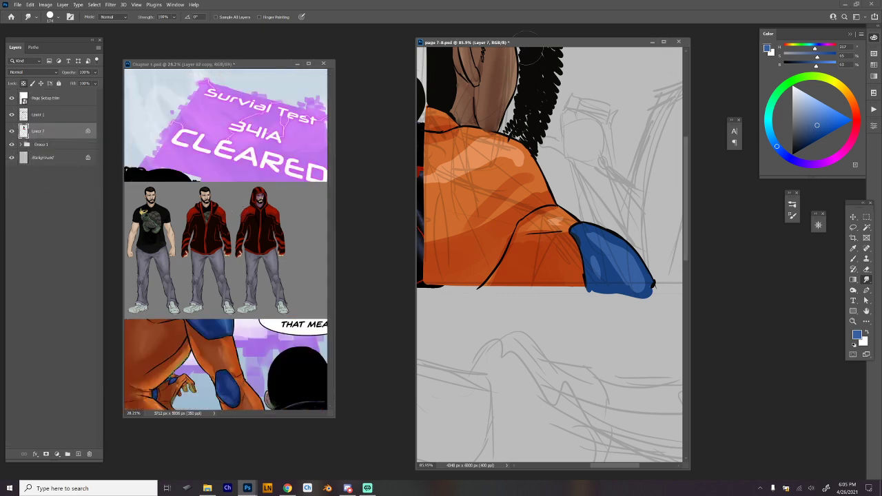
click(12, 115)
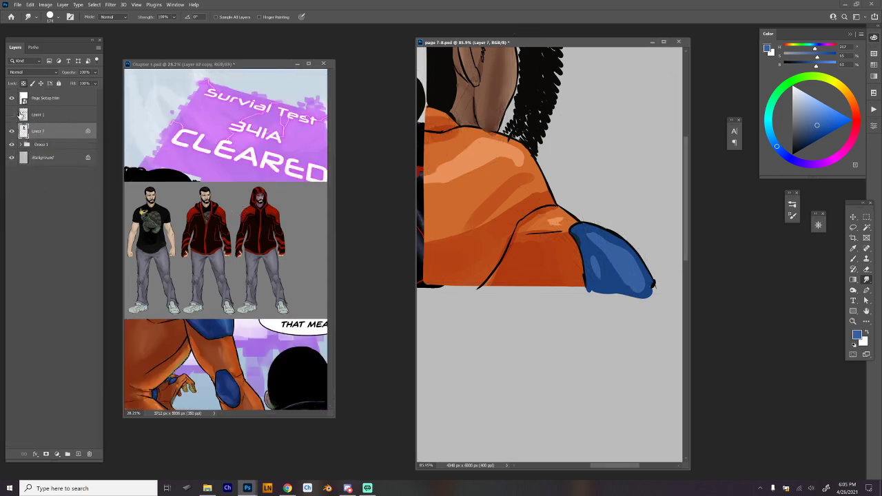
Reduce the smudge brush size and blend the shadows and highlights on the orange garment and the blue shoulder pad.
right_click(518, 150)
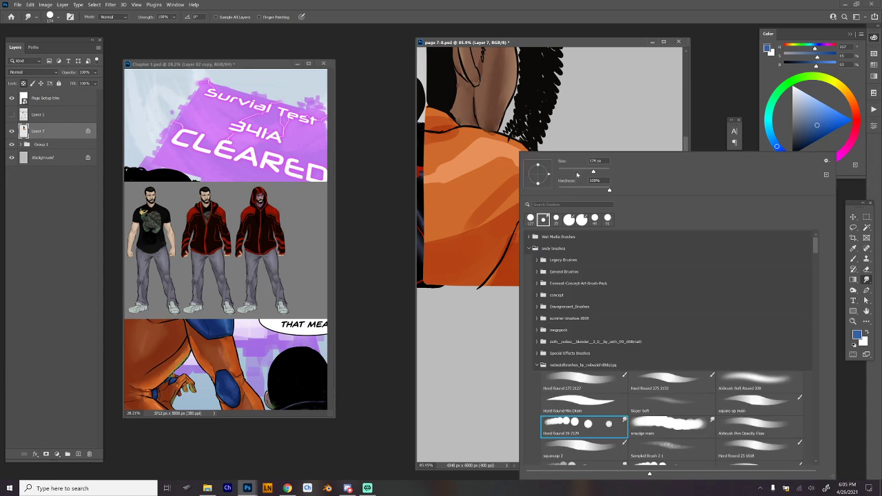
click(577, 172)
click(510, 163)
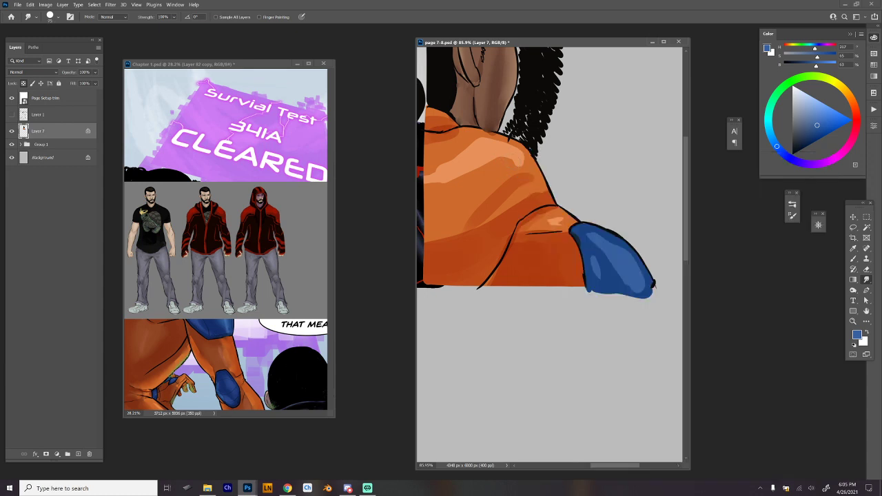
drag(505, 163, 438, 176)
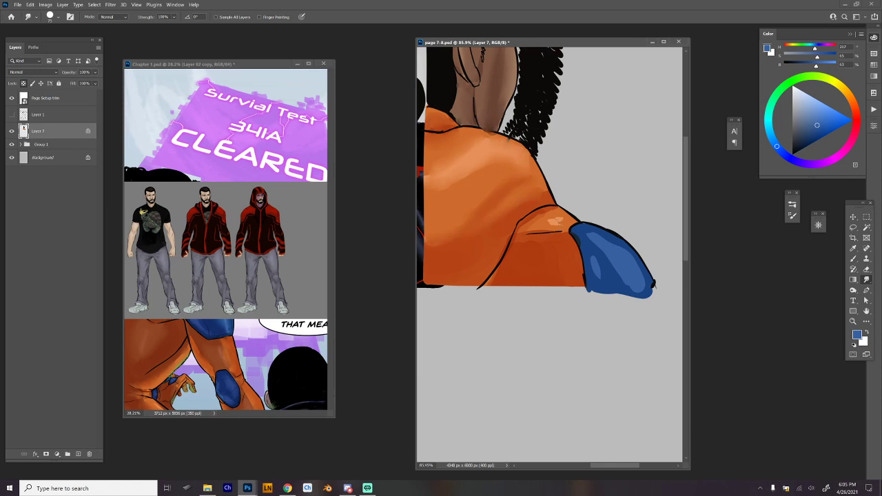
mouse_move(554, 219)
mouse_down()
mouse_move(528, 221)
mouse_move(532, 228)
mouse_up()
drag(610, 279, 596, 254)
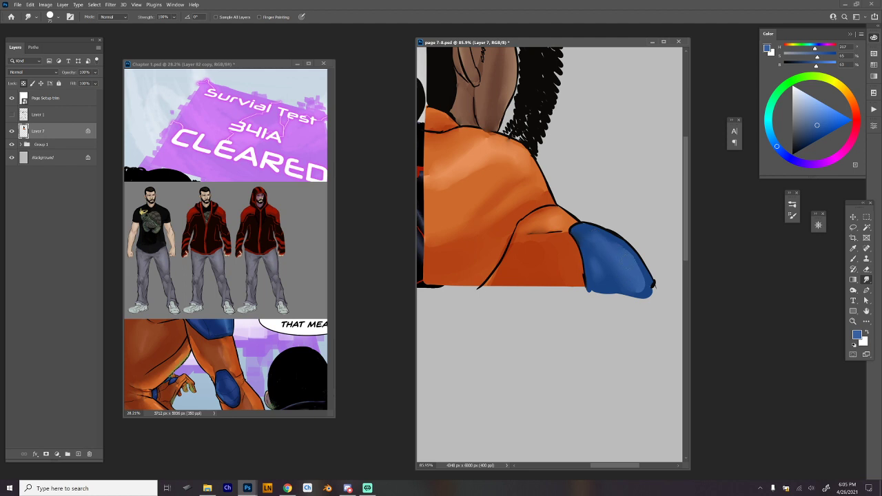
drag(618, 193, 625, 263)
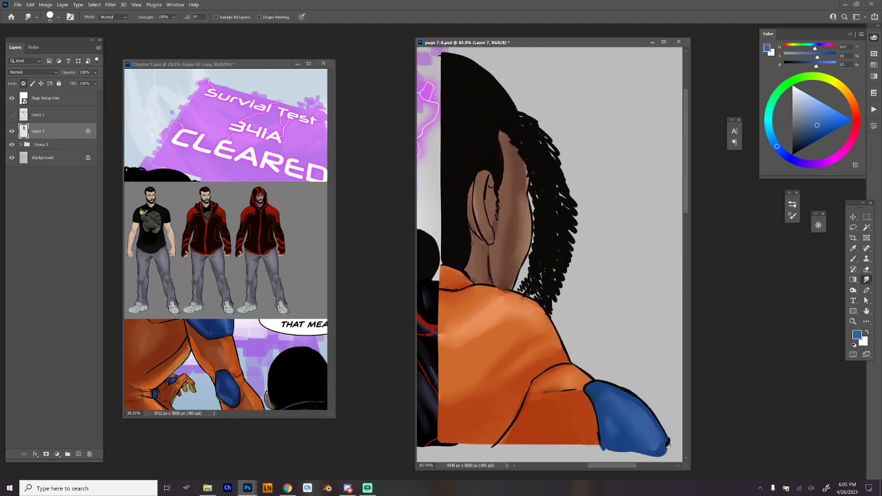
Add a new layer between Layer 7 and the layer group, and sample the dark blue-grey from the crouching figure's jacket.
scroll(601, 196, down, 4)
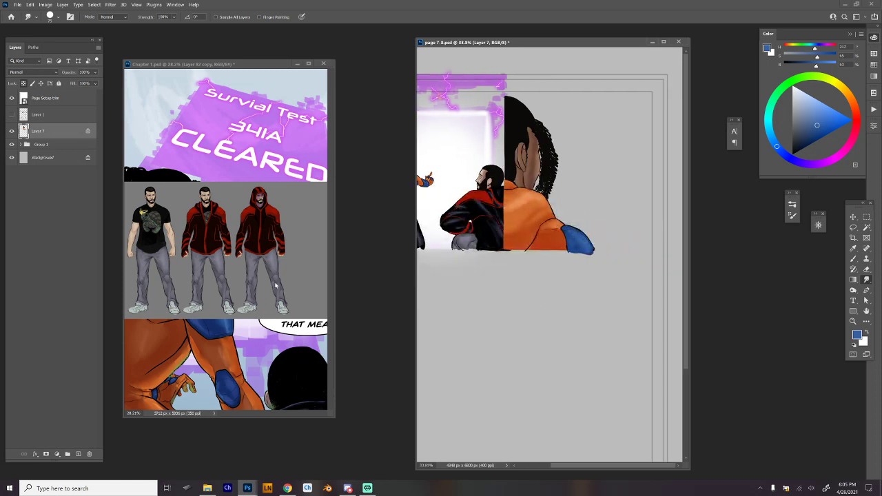
click(48, 145)
click(78, 453)
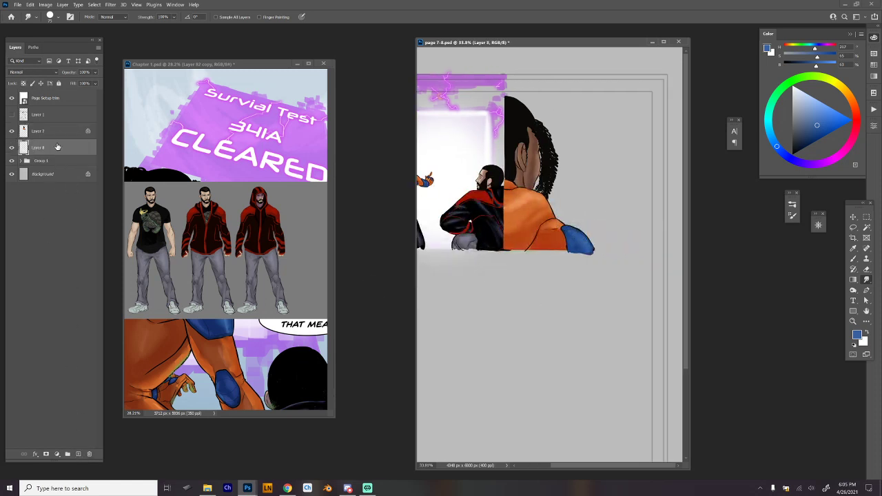
scroll(475, 221, up, 3)
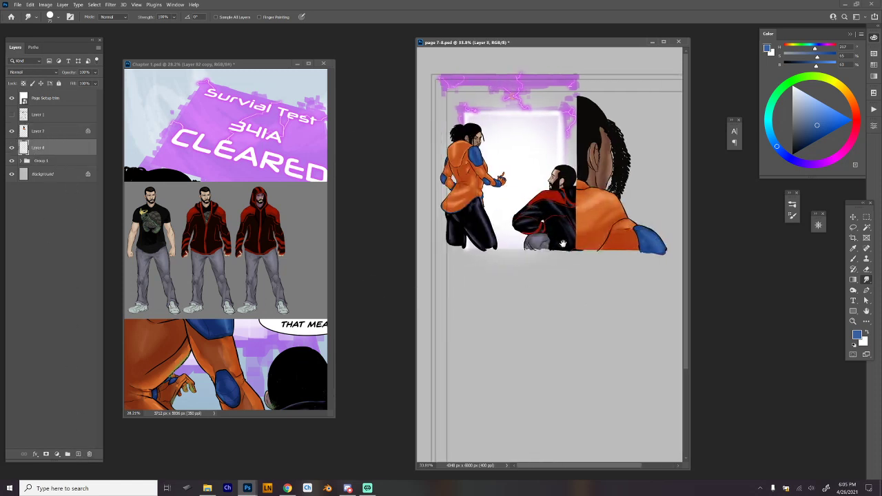
scroll(549, 219, up, 3)
key(b)
scroll(584, 201, up, 5)
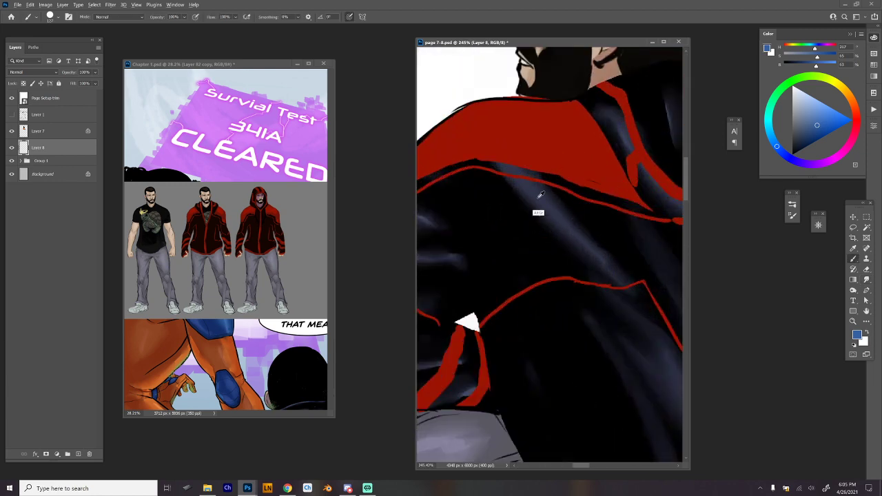
alt+click(538, 196)
drag(598, 201, 551, 205)
drag(622, 227, 499, 286)
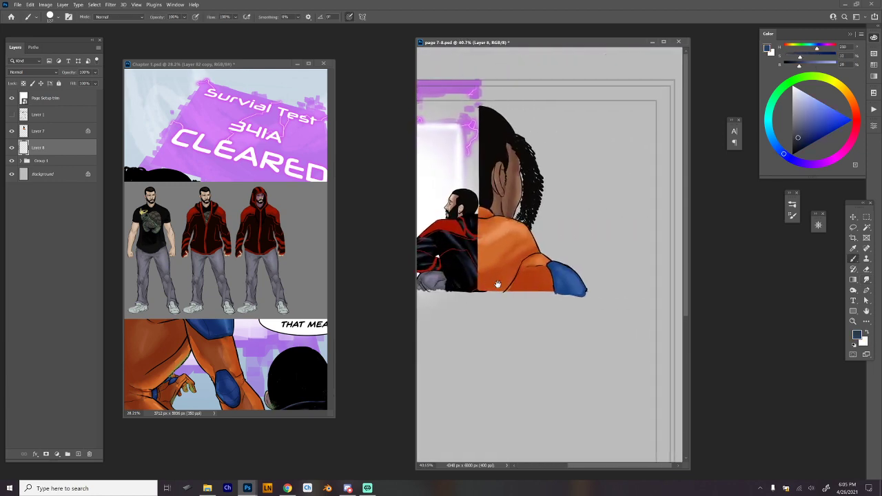
Show the Layer 1 sketch again and choose the Hard Round Min Diam brush at an enlarged size for the background figures.
drag(608, 248, 596, 268)
click(11, 115)
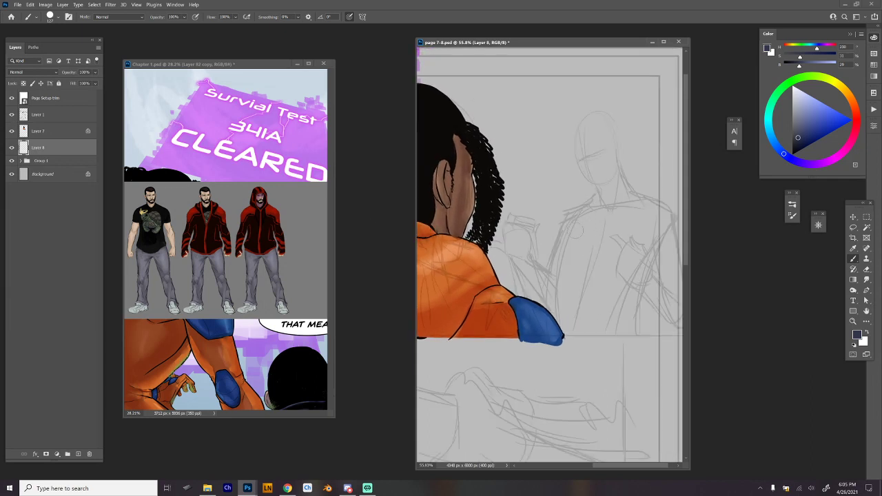
right_click(576, 231)
click(631, 402)
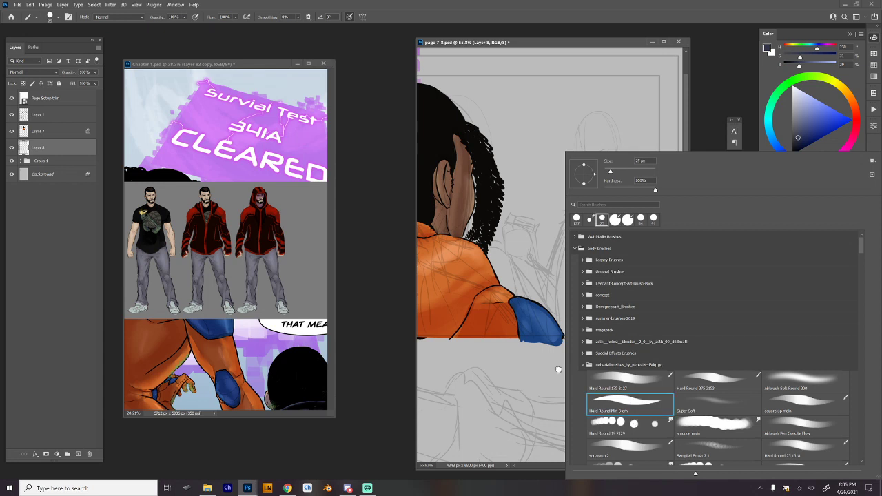
click(93, 147)
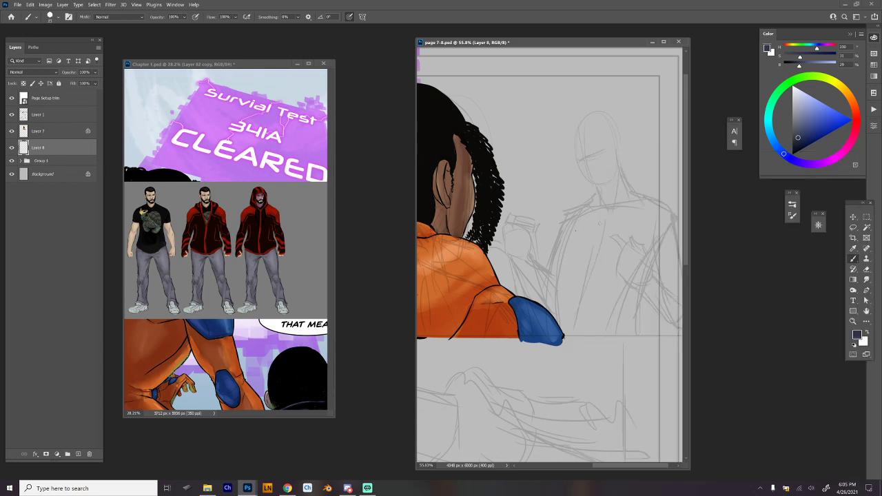
right_click(600, 223)
click(628, 171)
key(Return)
Paint the background figure's torso sides, shoulder line and solid raised forearm in dark blue-grey, following the sketch.
mouse_move(569, 220)
mouse_down()
mouse_move(545, 307)
mouse_move(564, 239)
mouse_up()
drag(669, 215, 651, 332)
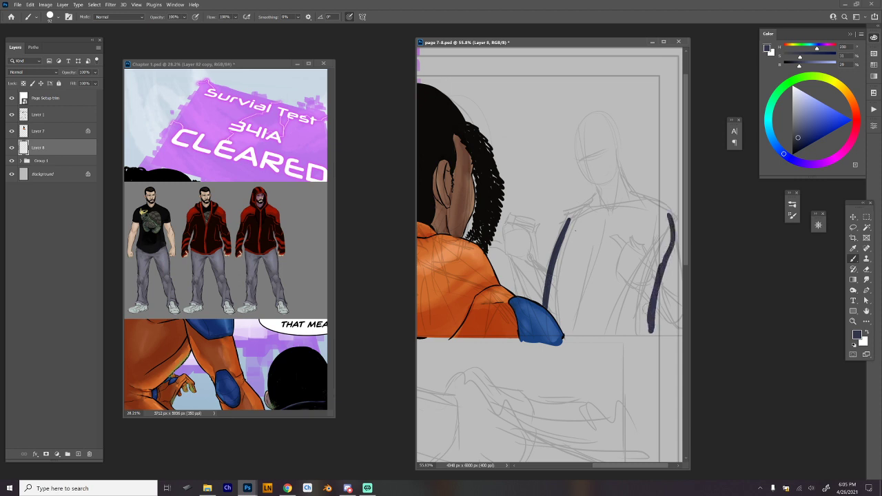
mouse_move(673, 222)
mouse_down()
mouse_move(636, 198)
mouse_move(570, 218)
mouse_move(549, 258)
mouse_up()
mouse_move(561, 229)
mouse_down()
mouse_move(550, 252)
mouse_move(517, 250)
mouse_move(548, 269)
mouse_move(511, 262)
mouse_move(542, 304)
mouse_up()
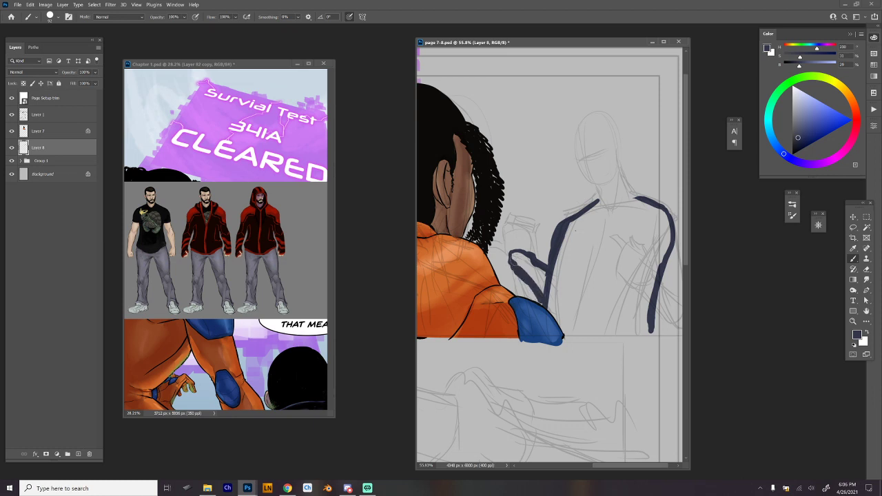
drag(515, 261, 544, 304)
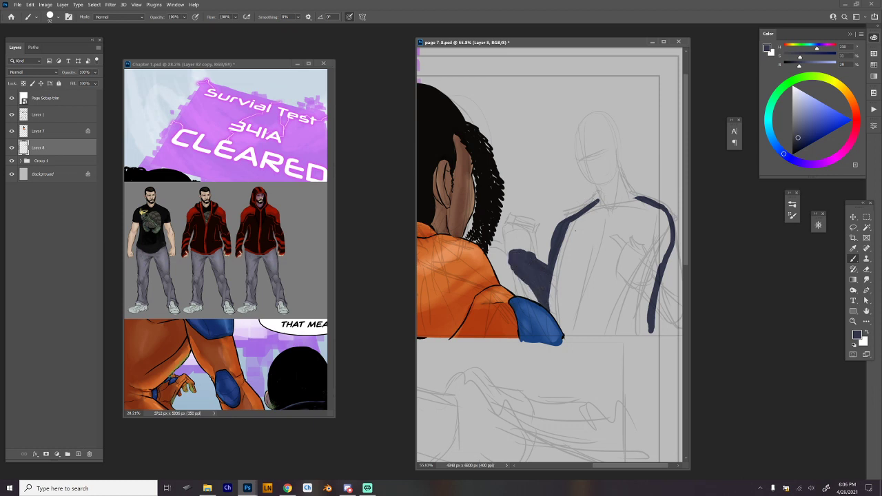
mouse_move(597, 194)
mouse_down()
mouse_move(584, 211)
mouse_move(588, 198)
mouse_move(572, 210)
mouse_move(543, 274)
mouse_up()
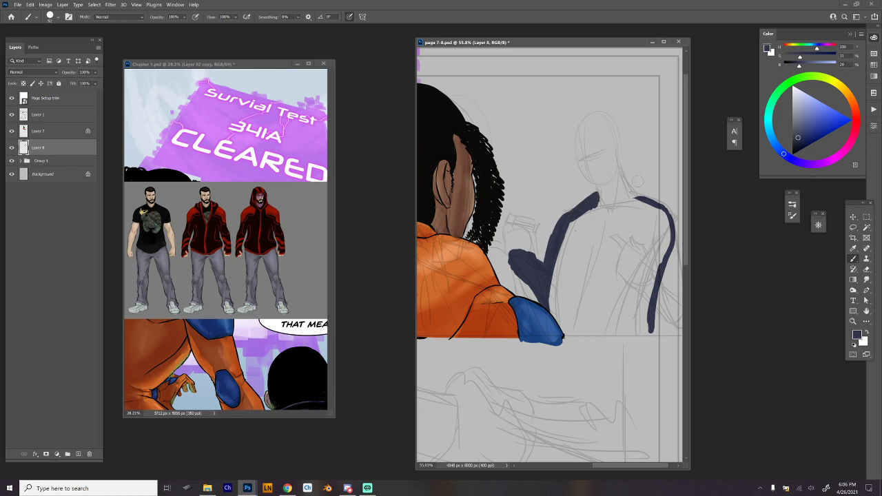
Block in the far shoulder and outline the bent arm down to the elbow at the panel's lower edge.
mouse_move(625, 182)
mouse_down()
mouse_move(681, 207)
mouse_move(608, 219)
mouse_move(662, 227)
mouse_move(663, 264)
mouse_up()
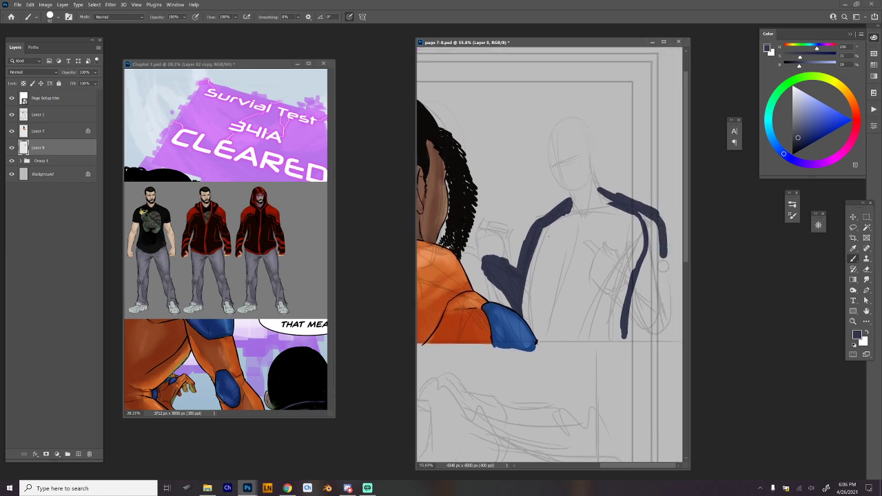
drag(653, 221, 635, 330)
drag(641, 283, 638, 340)
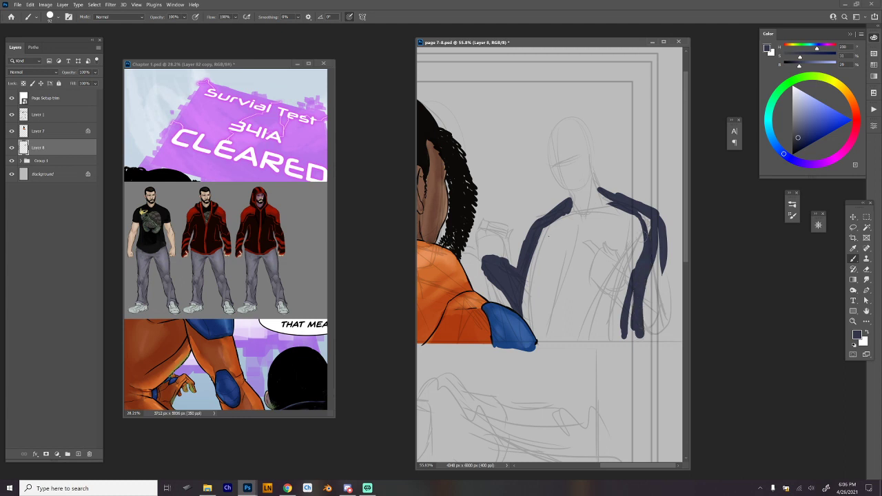
mouse_move(649, 211)
mouse_down()
mouse_move(641, 234)
mouse_move(669, 313)
mouse_up()
drag(666, 264, 679, 330)
drag(677, 299, 673, 324)
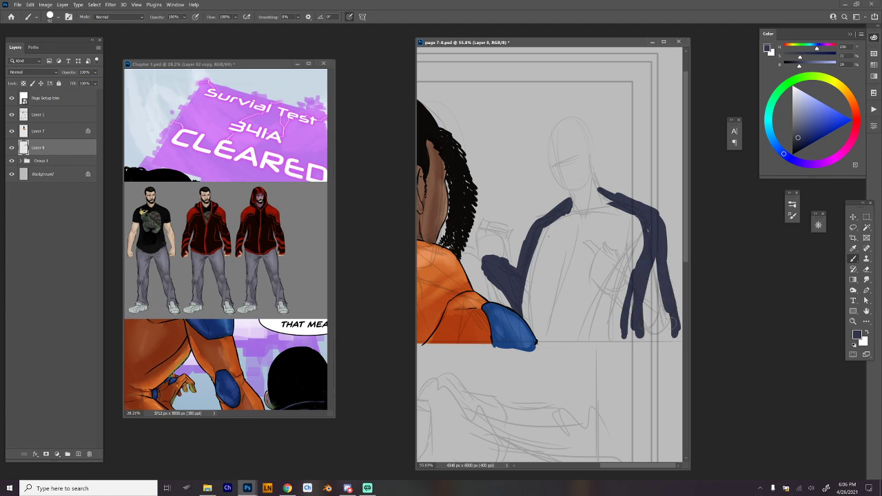
mouse_move(616, 298)
mouse_down()
mouse_move(663, 345)
mouse_move(668, 301)
mouse_move(649, 340)
mouse_up()
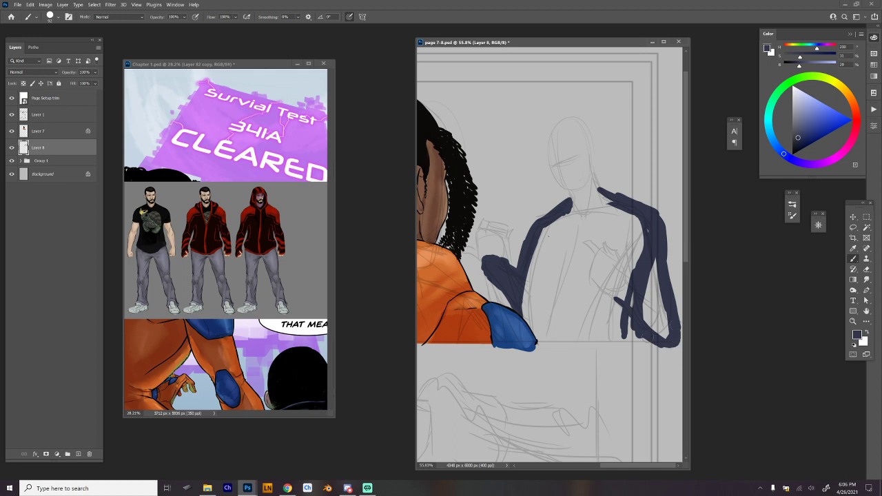
Close the jacket outline with a straight stroke along the panel's lower edge and a curved collar behind the neck.
shift+click(535, 338)
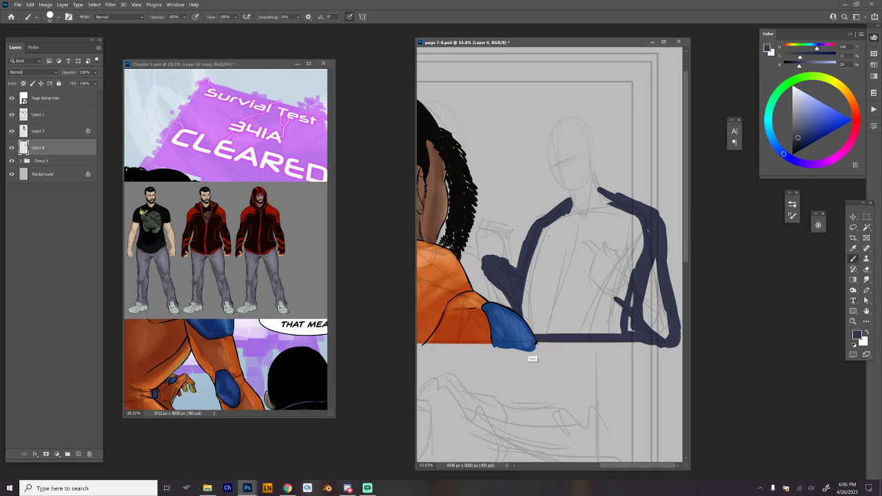
drag(525, 317, 530, 267)
drag(573, 198, 621, 186)
key(ctrl+z)
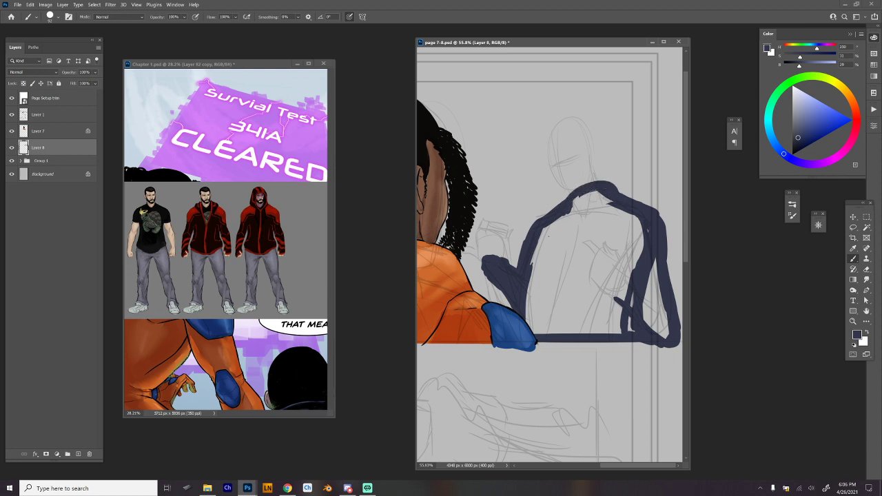
mouse_move(558, 201)
mouse_down()
mouse_move(582, 196)
mouse_move(565, 201)
mouse_move(622, 201)
mouse_move(609, 186)
mouse_move(627, 204)
mouse_move(629, 183)
mouse_up()
Select the area enclosed by the jacket outline with the Magic Wand, fill it with the dark blue-grey, and return to the brush.
key(w)
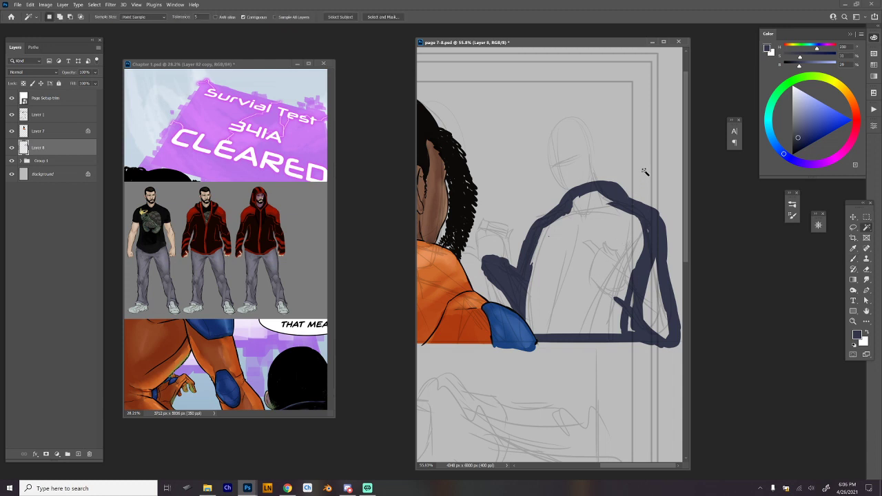
click(622, 228)
key(alt+BackSpace)
key(ctrl+d)
key(b)
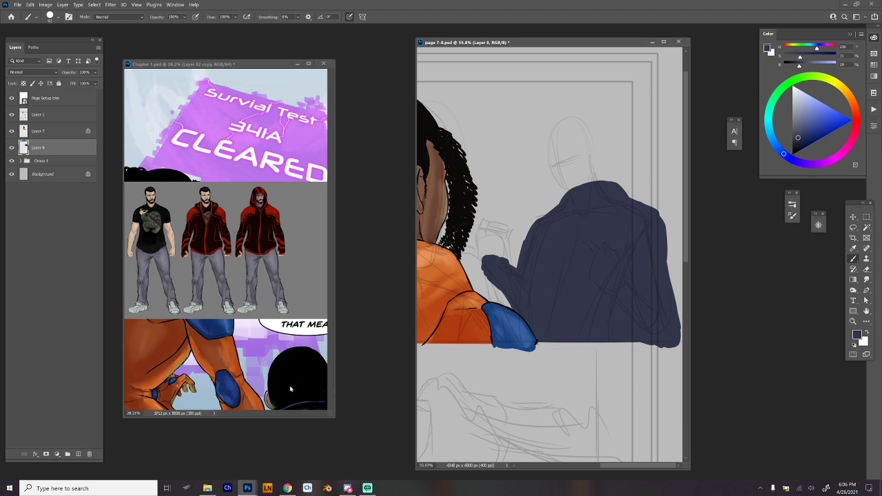
alt+click(270, 393)
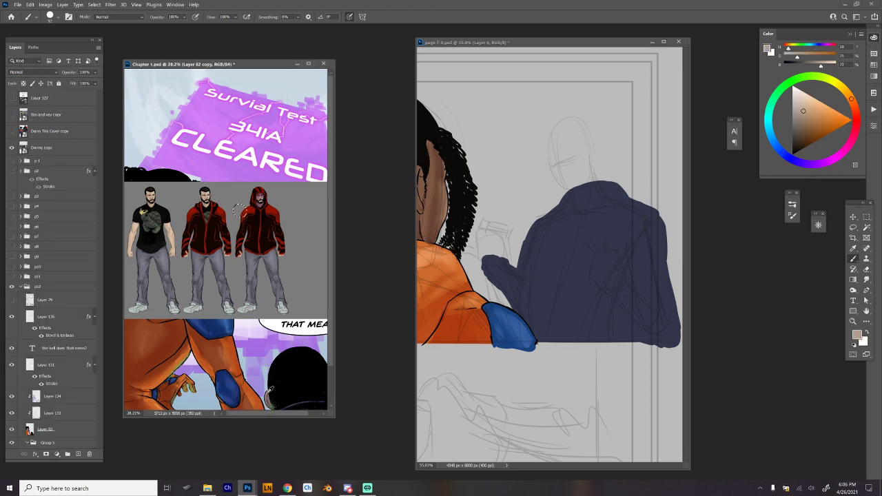
click(589, 163)
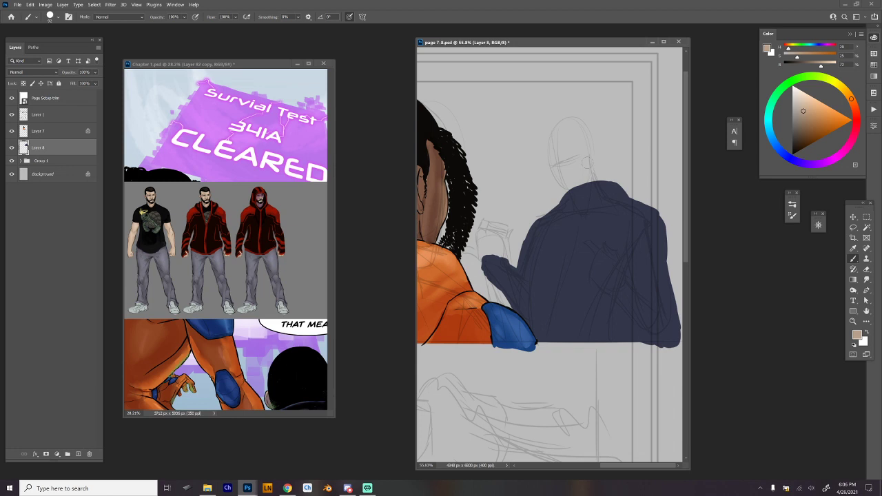
mouse_move(568, 131)
mouse_down()
mouse_move(582, 185)
mouse_move(601, 181)
mouse_up()
key(ctrl+z)
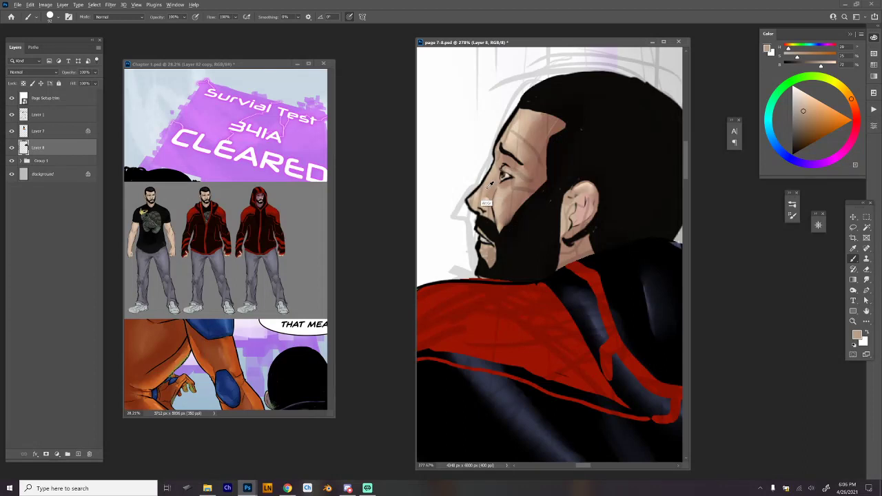
Sample a light skin tone from the bearded man's face and ear in the other panel of page 7-8.
alt+click(487, 185)
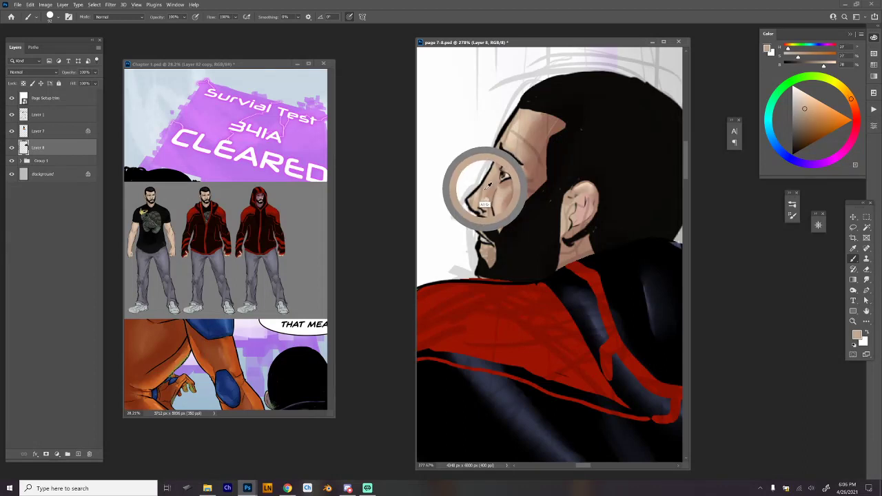
drag(489, 184, 489, 180)
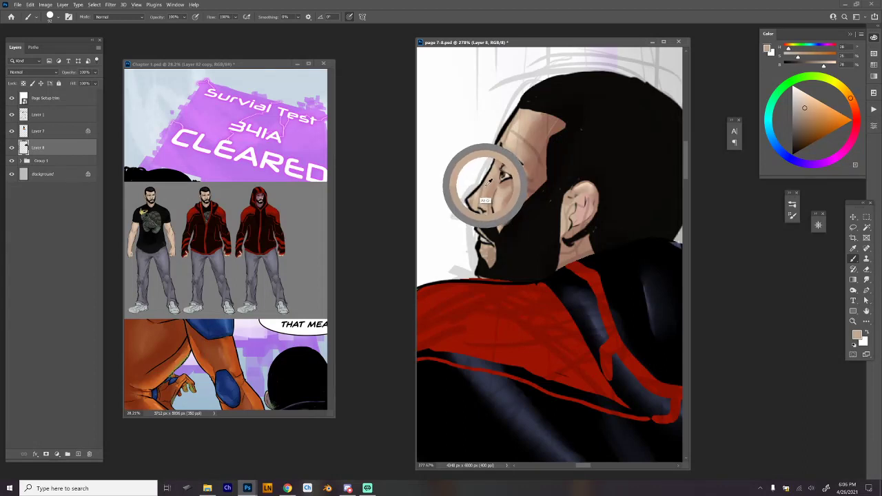
alt+click(567, 229)
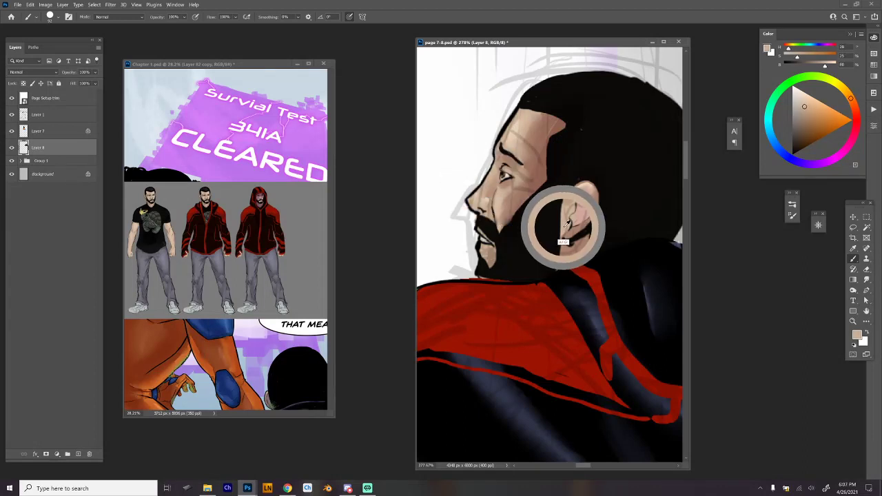
Block in the background figure's head and neck with the sampled skin tone, ending in a V at the collar.
mouse_move(615, 228)
ctrl+mouse_down()
mouse_move(561, 273)
mouse_move(543, 233)
ctrl+mouse_up()
mouse_move(612, 160)
ctrl+mouse_down()
mouse_move(634, 149)
mouse_move(550, 201)
mouse_move(543, 215)
ctrl+mouse_up()
drag(543, 215, 598, 197)
drag(596, 197, 574, 193)
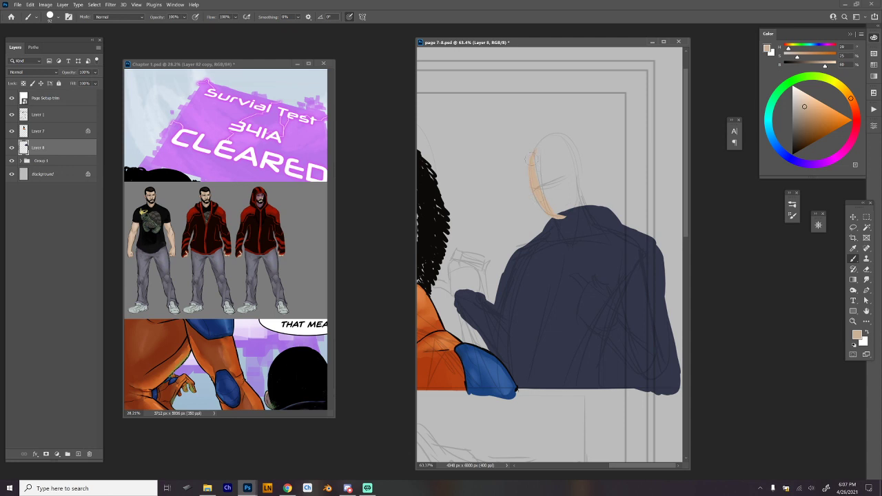
drag(567, 148, 567, 150)
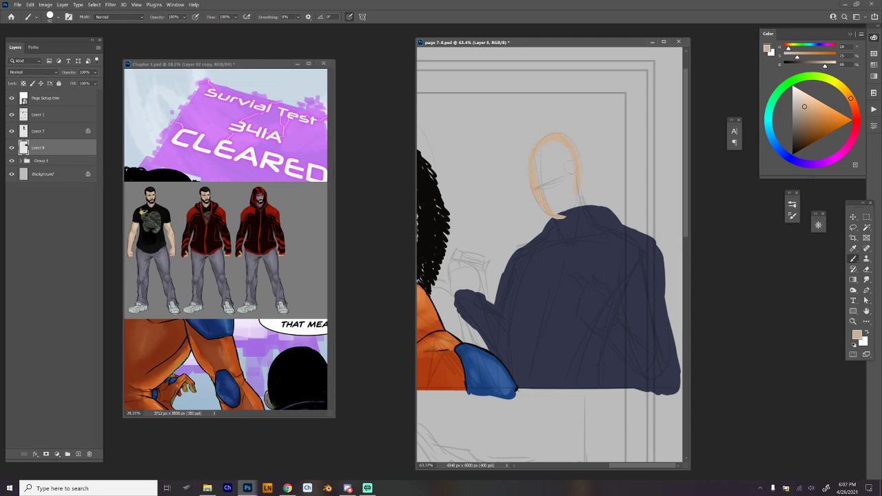
mouse_move(577, 193)
mouse_down()
mouse_move(565, 218)
mouse_move(569, 211)
mouse_up()
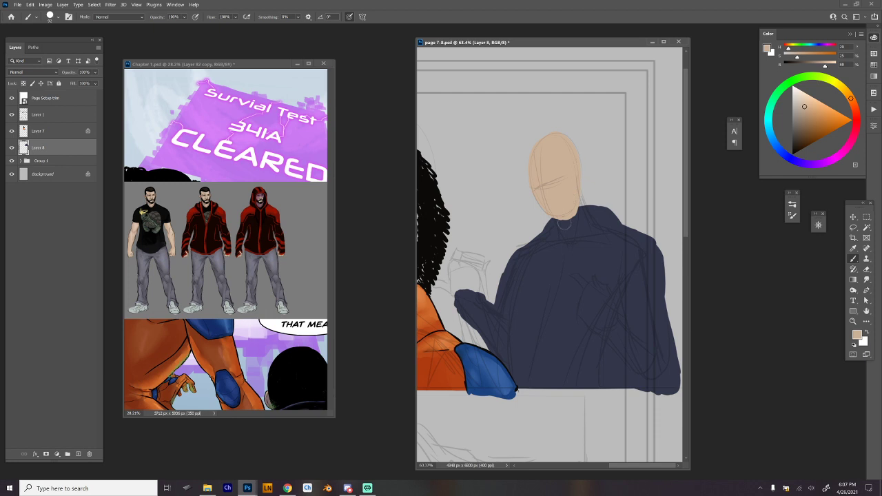
mouse_move(557, 217)
mouse_down()
mouse_move(564, 237)
mouse_move(567, 212)
mouse_move(588, 221)
mouse_move(579, 234)
mouse_move(561, 237)
mouse_up()
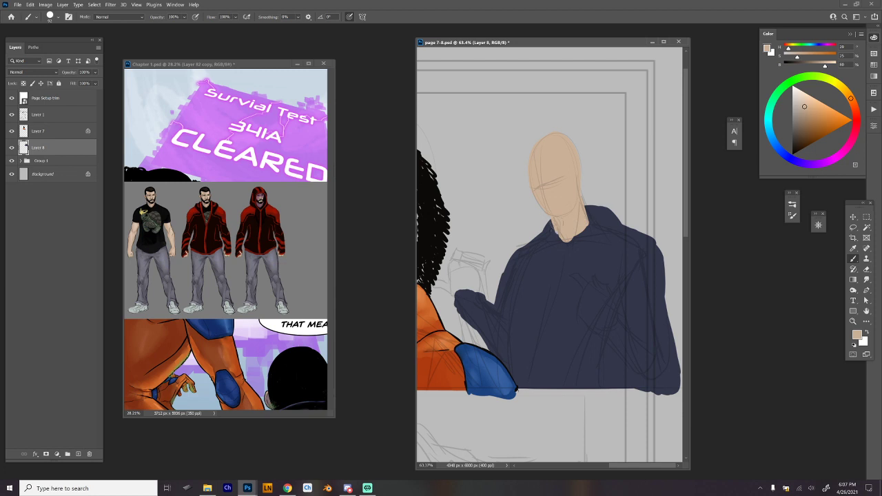
Refine the edge between neck and collar, alternating the sampled skin tone and the jacket's dark blue-grey.
alt+click(603, 222)
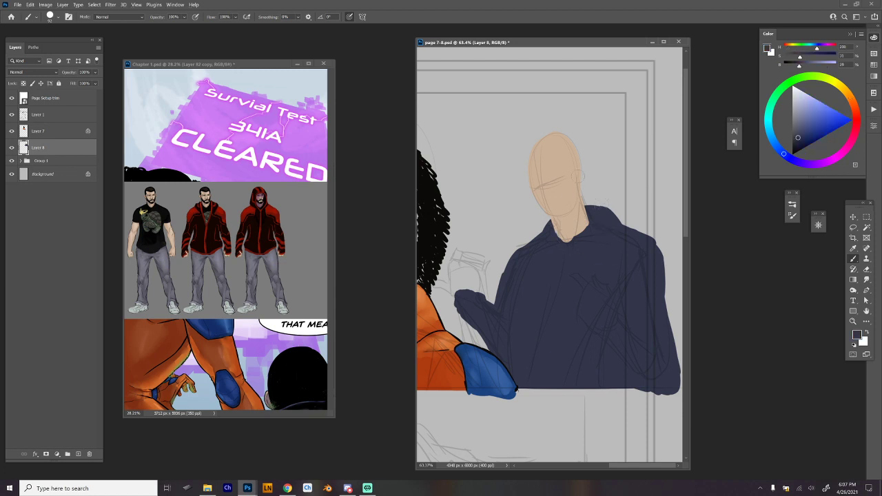
alt+click(569, 167)
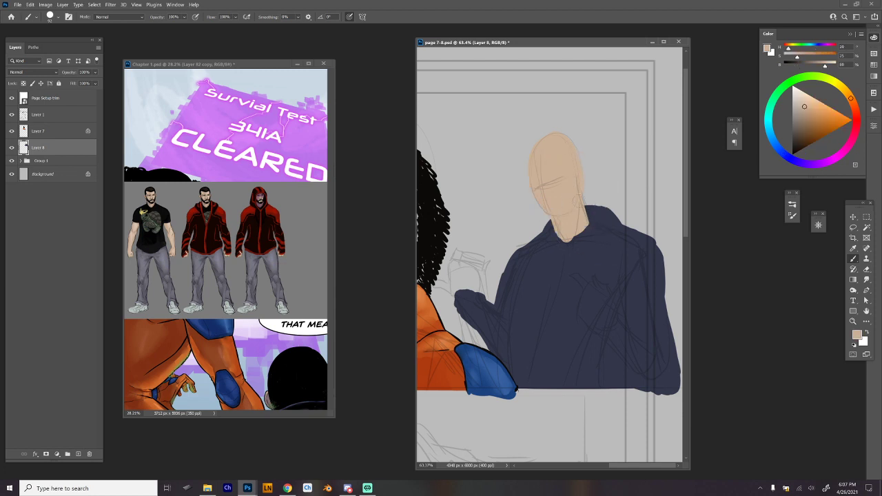
mouse_move(582, 200)
mouse_down()
mouse_move(589, 221)
mouse_move(566, 238)
mouse_move(574, 244)
mouse_move(585, 229)
mouse_up()
alt+click(604, 226)
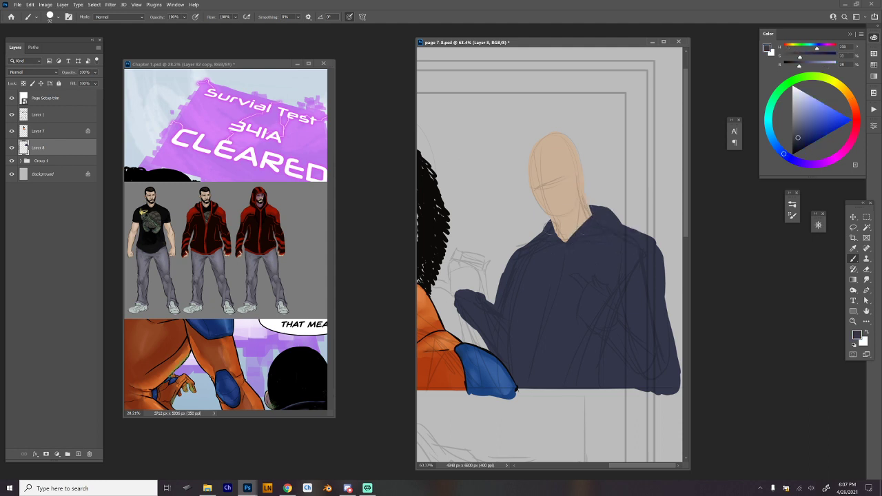
scroll(627, 192, down, 2)
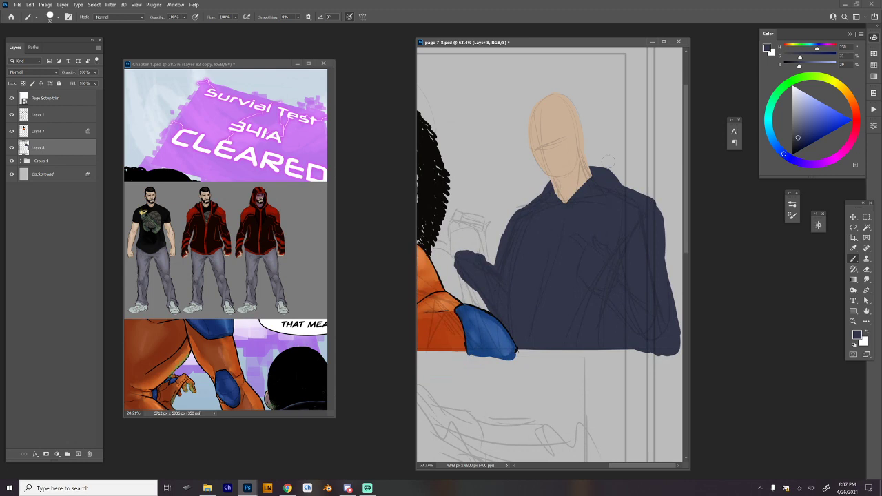
Resample the skin tone from the face and block in the raised hand at the end of the extended forearm.
alt+click(577, 166)
scroll(497, 269, up, 2)
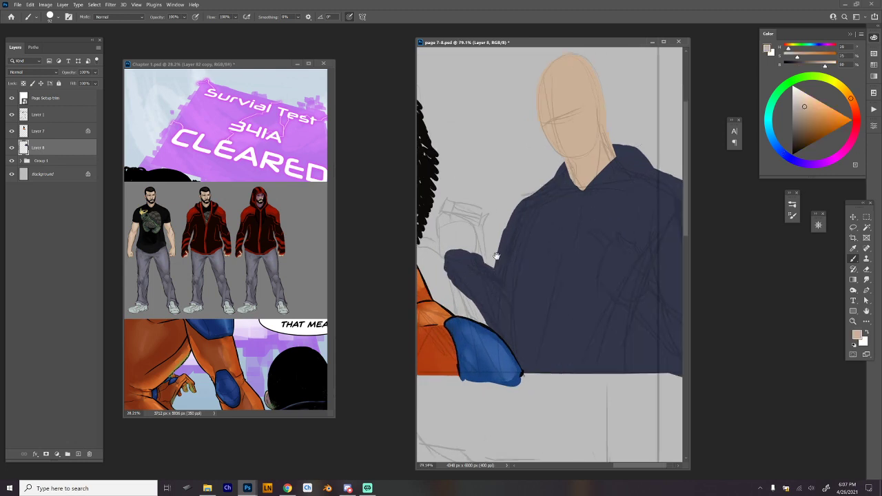
mouse_move(497, 257)
mouse_down()
mouse_move(538, 263)
mouse_move(488, 270)
mouse_move(514, 267)
mouse_move(506, 273)
mouse_up()
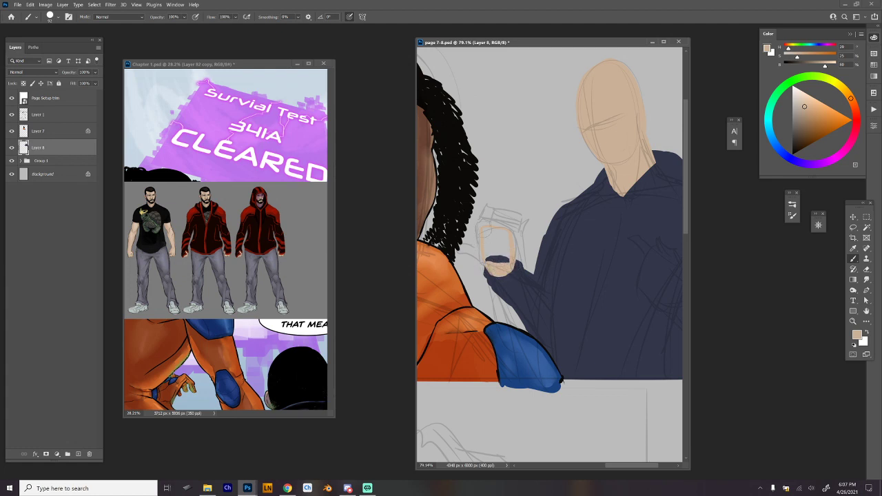
mouse_move(486, 256)
mouse_down()
mouse_move(495, 261)
mouse_move(499, 245)
mouse_move(460, 246)
mouse_move(482, 250)
mouse_up()
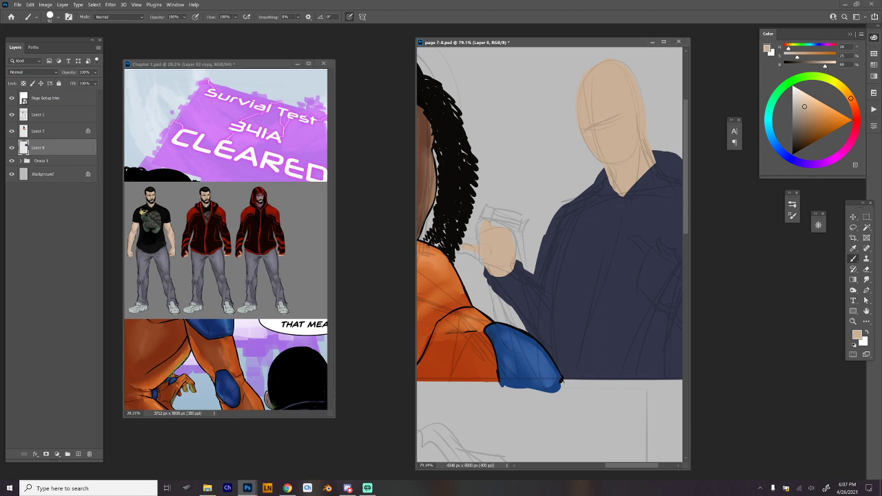
Block in the hand in front of the chest with extended fingers in the skin tone, and resample the jacket's dark blue-grey.
drag(641, 304, 540, 315)
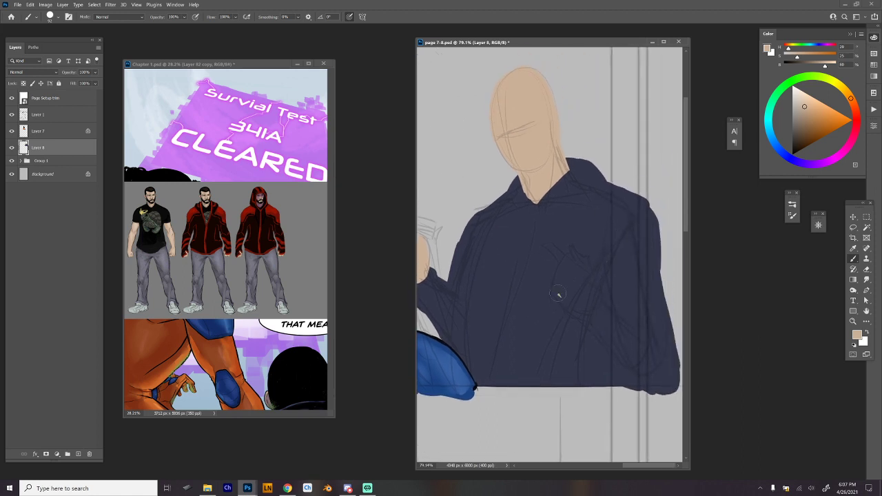
mouse_move(576, 260)
mouse_down()
mouse_move(581, 312)
mouse_move(595, 297)
mouse_move(586, 262)
mouse_move(561, 286)
mouse_move(572, 307)
mouse_move(566, 287)
mouse_move(578, 293)
mouse_move(576, 274)
mouse_move(587, 293)
mouse_move(552, 285)
mouse_move(559, 254)
mouse_move(548, 247)
mouse_move(566, 265)
mouse_move(576, 250)
mouse_move(590, 276)
mouse_up()
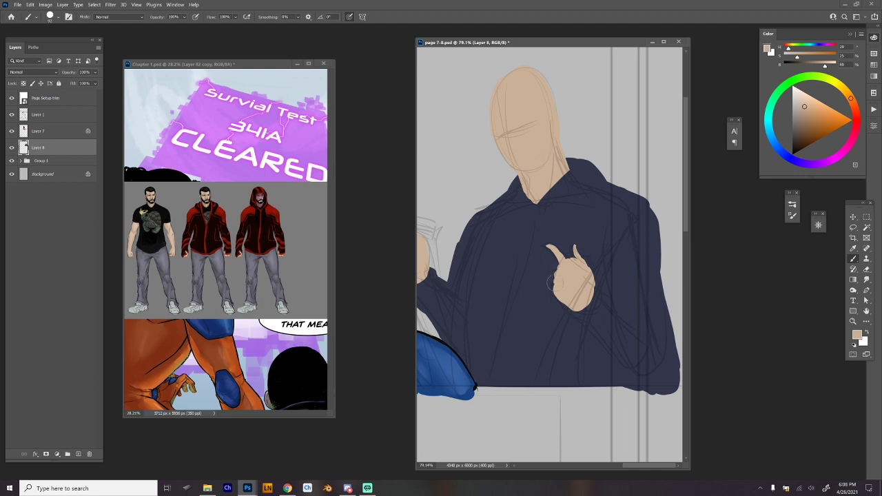
mouse_move(554, 287)
mouse_down()
mouse_move(551, 277)
mouse_move(555, 288)
mouse_up()
alt+click(584, 236)
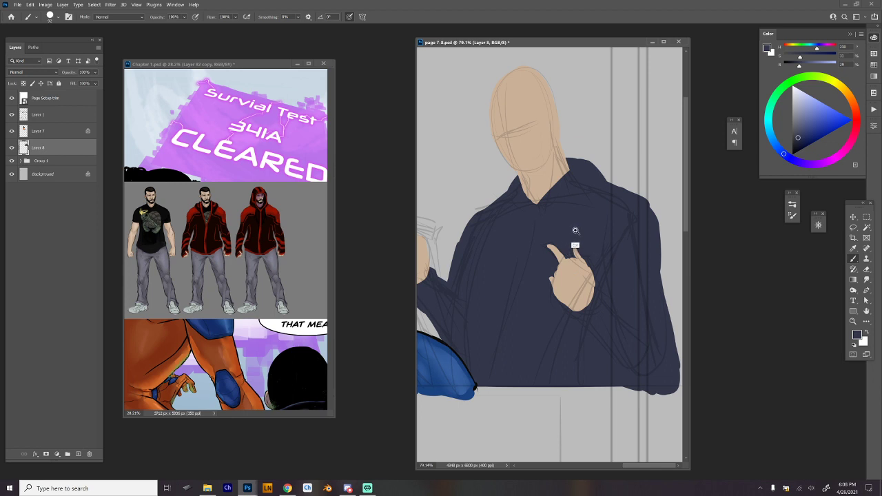
scroll(571, 247, up, 2)
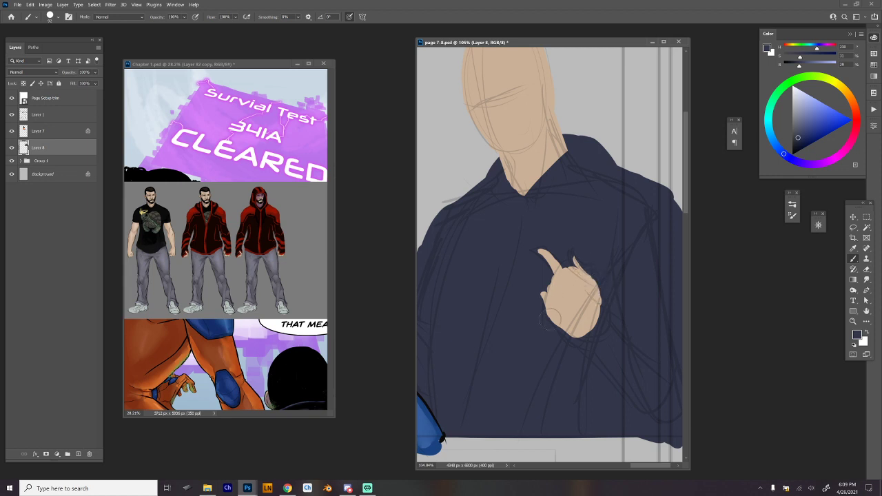
Trim the lower edge of the chest-level hand with the navy hoodie colour and touch up its shape in the sampled skin tone.
drag(544, 324, 589, 340)
alt+click(581, 314)
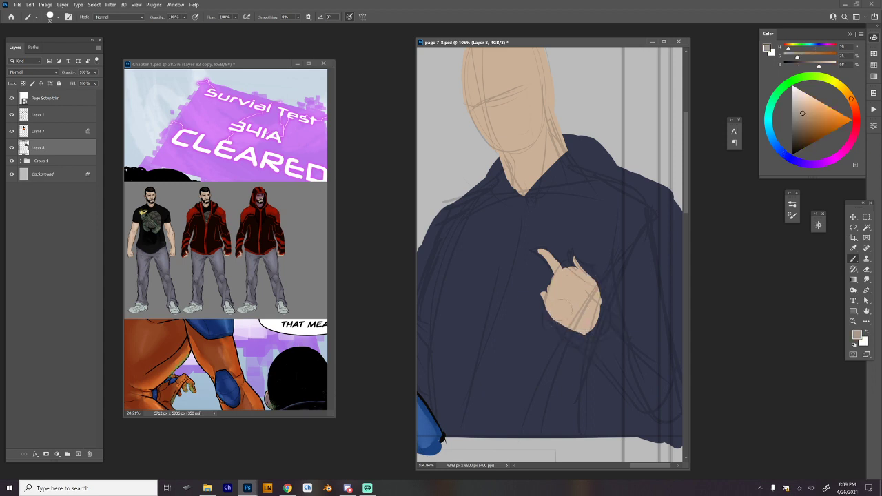
key(ctrl+z)
alt+click(566, 308)
mouse_move(578, 269)
mouse_down()
mouse_move(575, 256)
mouse_move(600, 287)
mouse_move(586, 279)
mouse_up()
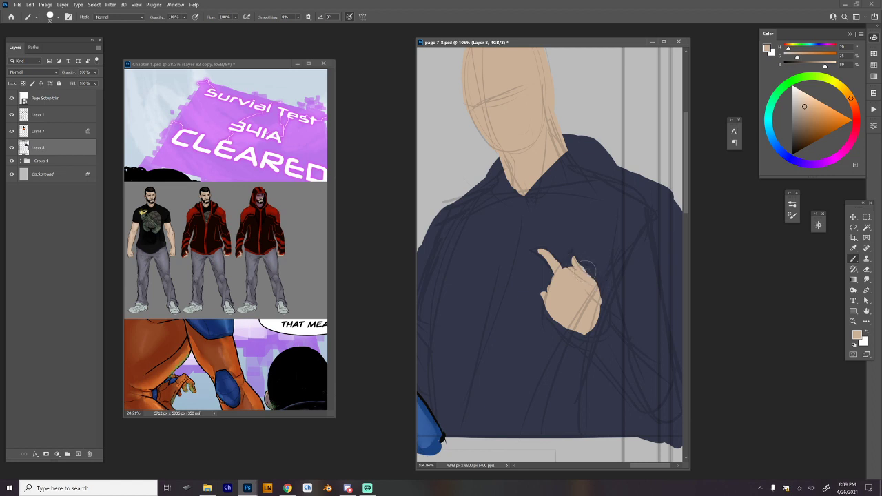
Carve the gap between the raised fingers in navy and extend the heel of the hand with skin-coloured finger shapes.
alt+click(565, 260)
mouse_move(587, 270)
mouse_down()
mouse_move(595, 289)
mouse_move(562, 269)
mouse_move(579, 278)
mouse_up()
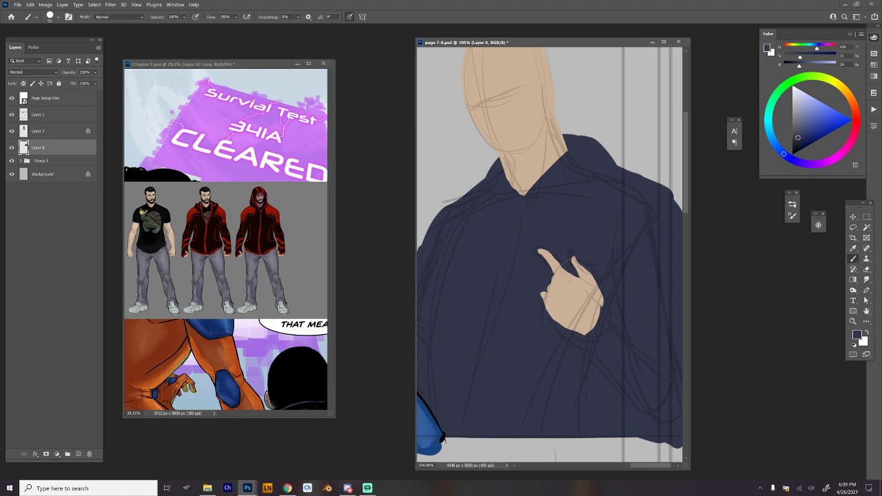
alt+click(569, 265)
mouse_move(575, 332)
mouse_down()
mouse_move(597, 342)
mouse_move(604, 301)
mouse_up()
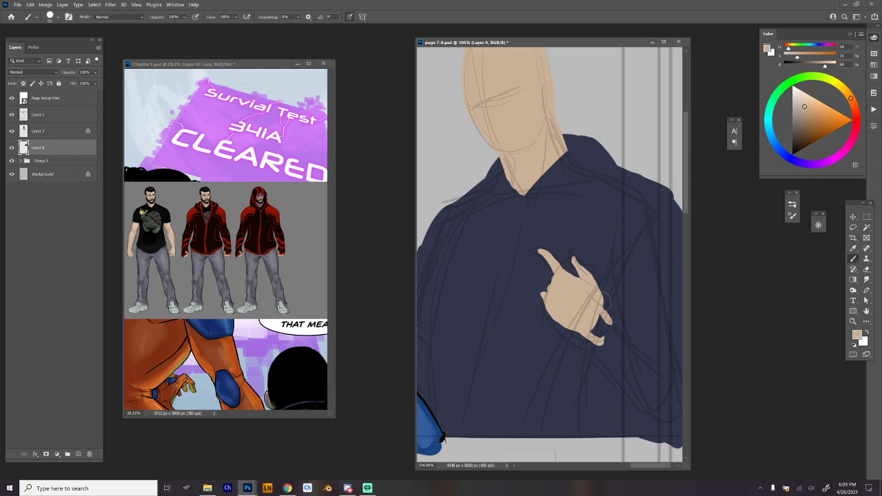
Paint both eye shapes along the face's guide line in pale yellow with a much smaller brush.
scroll(606, 300, down, 5)
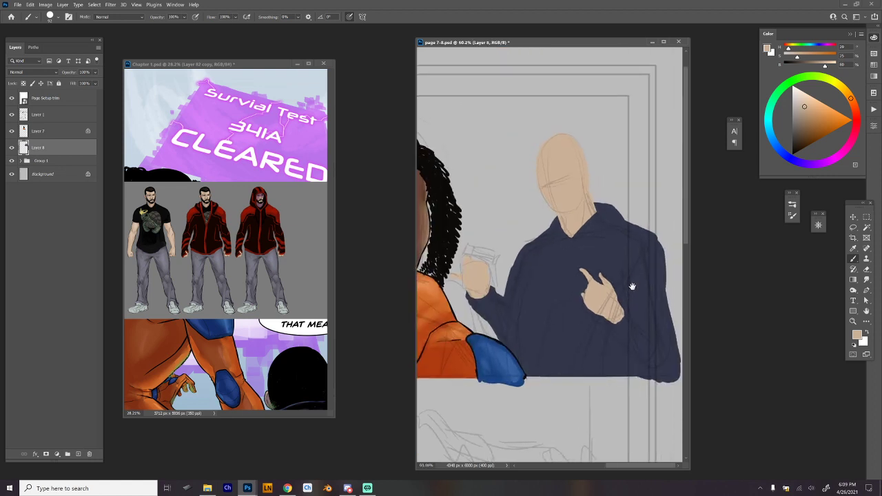
scroll(607, 266, up, 3)
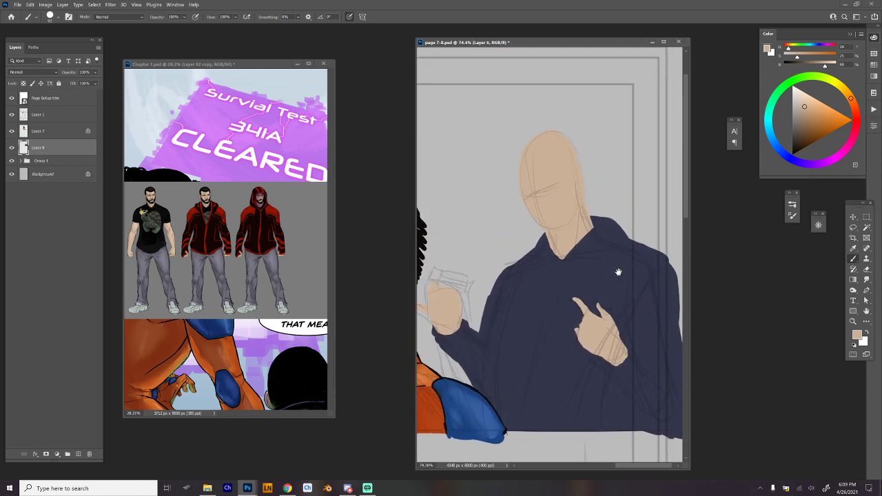
scroll(608, 266, up, 4)
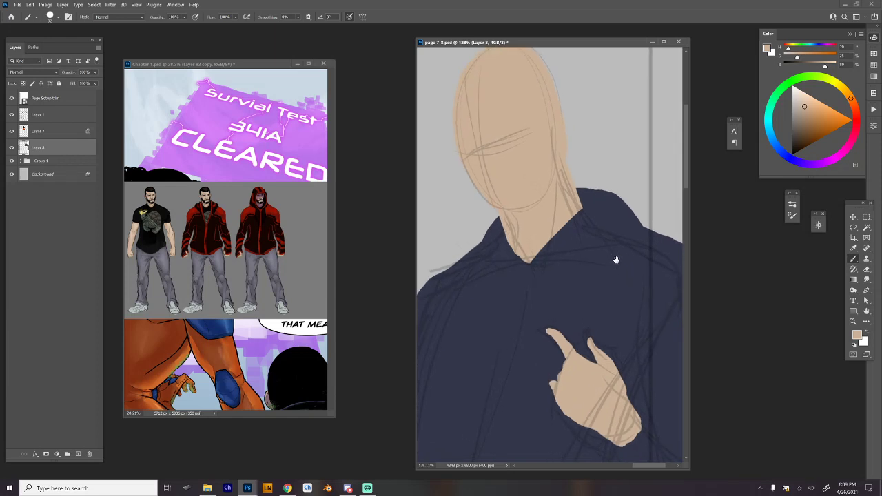
drag(617, 258, 632, 295)
scroll(631, 295, down, 2)
scroll(597, 278, up, 3)
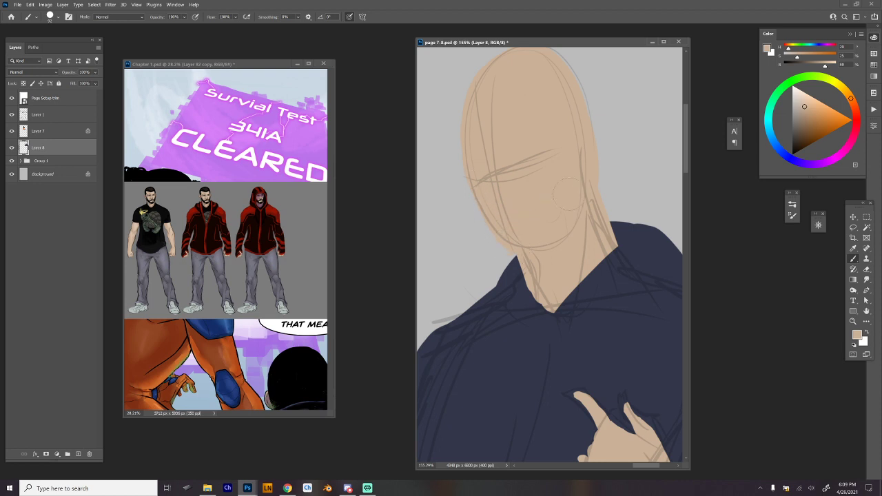
click(802, 95)
click(836, 83)
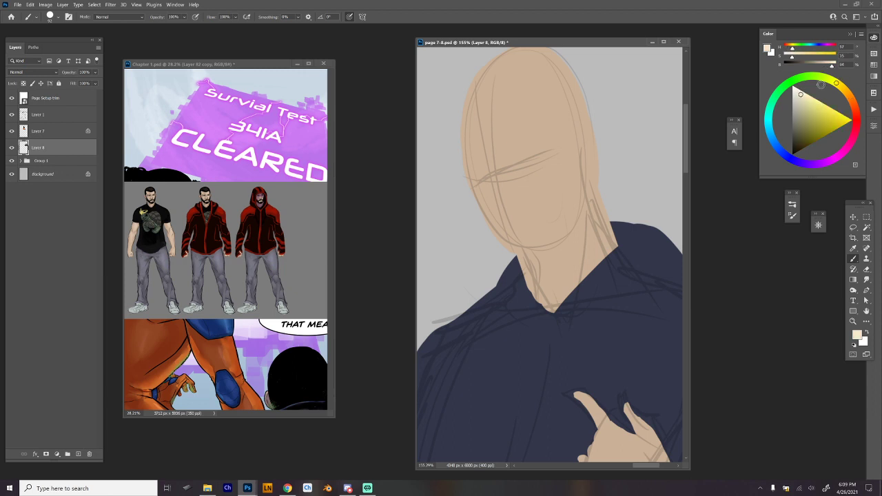
right_click(600, 163)
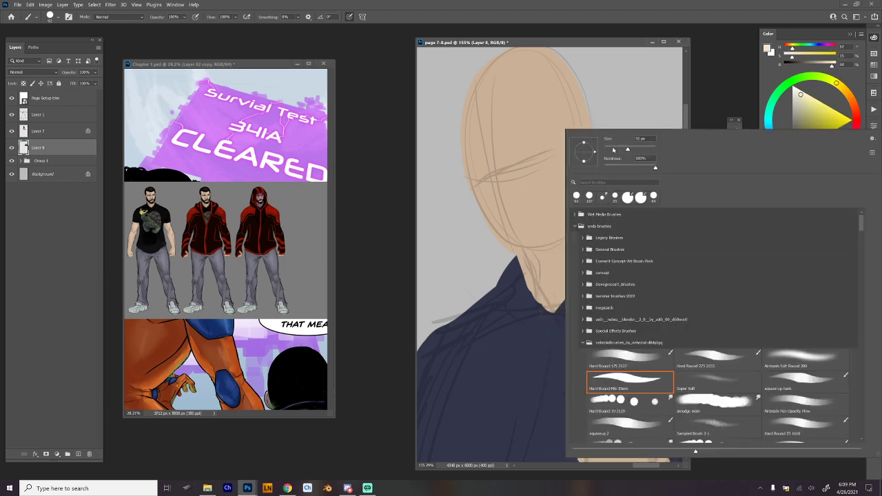
drag(611, 156, 592, 151)
key(Return)
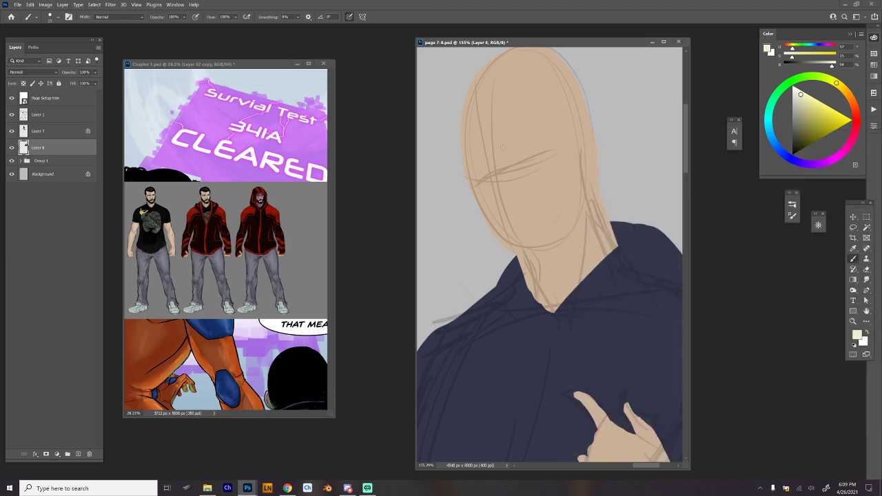
mouse_move(475, 182)
mouse_down()
mouse_move(532, 158)
mouse_move(516, 166)
mouse_move(526, 162)
mouse_up()
Paint the lips on the lower face in a muted red and fill the gap between them with the eyes' pale yellow.
alt+click(557, 233)
click(804, 117)
click(856, 116)
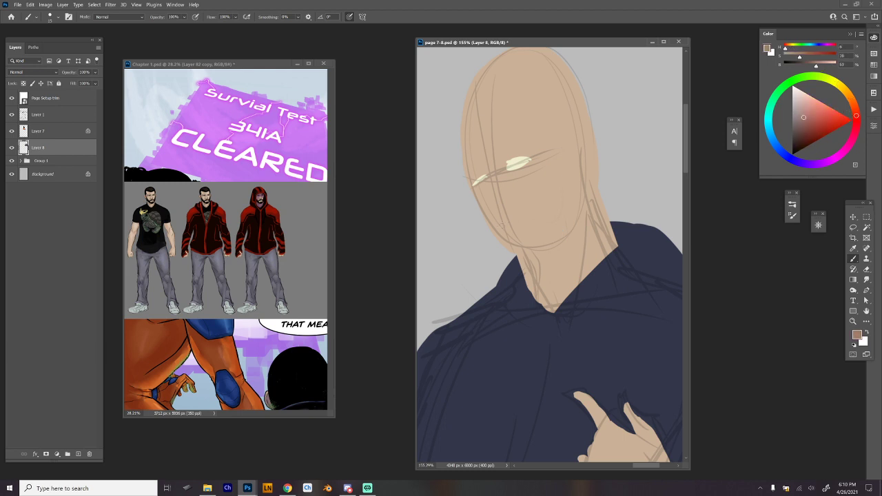
drag(499, 226, 525, 219)
drag(502, 230, 532, 221)
alt+click(517, 162)
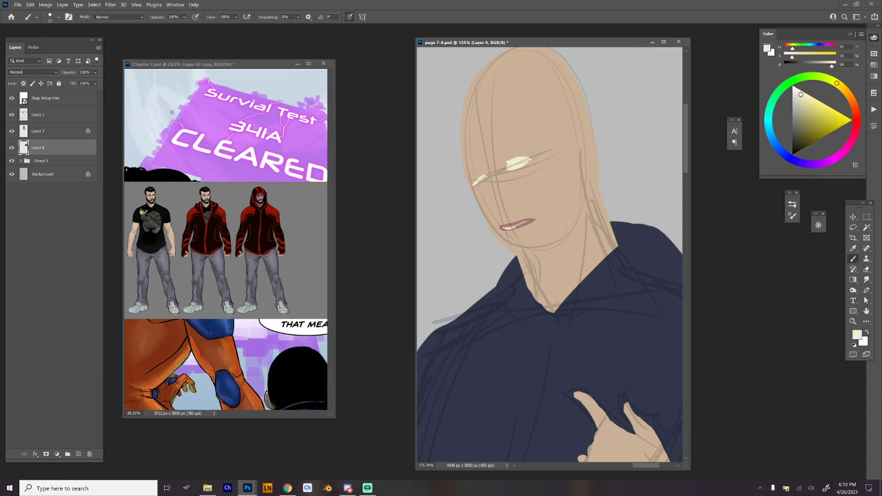
drag(502, 229, 526, 222)
Ink the far eye and its eyebrow in black, undoing the stray brow strokes.
key(d)
mouse_move(474, 183)
mouse_down()
mouse_move(483, 177)
mouse_move(470, 189)
mouse_up()
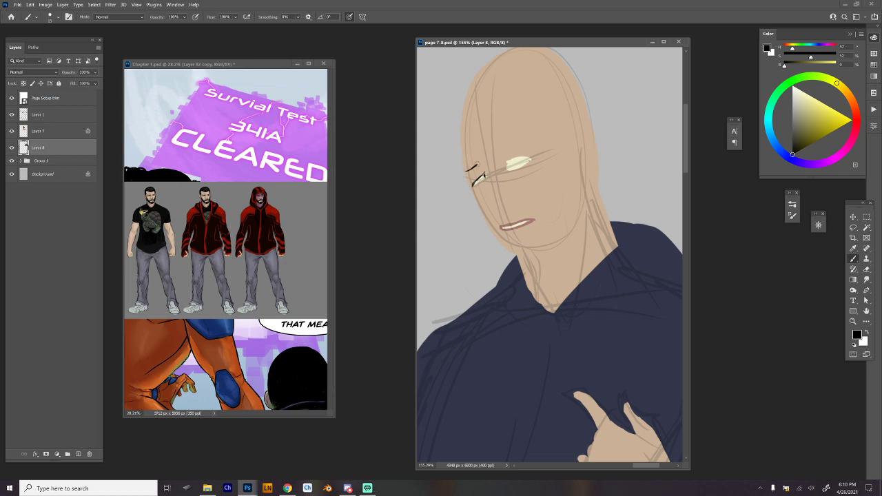
drag(479, 164, 488, 161)
key(ctrl+z)
key(ctrl+z)
key(z)
click(484, 158)
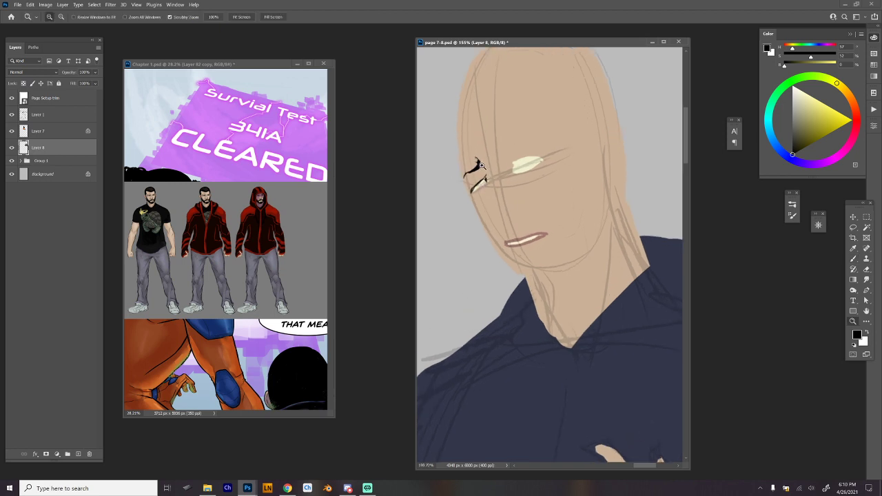
key(b)
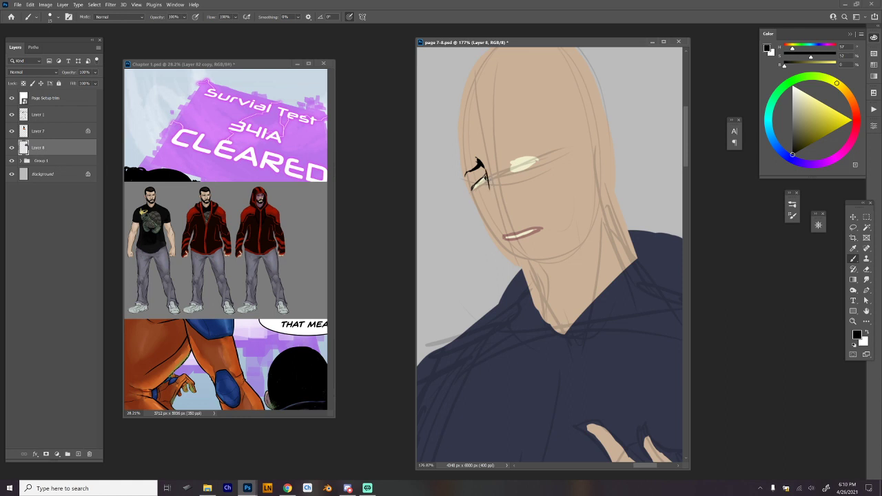
Ink the nose line down from the far brow, plus the near eyebrow and upper eyelid, in black.
mouse_move(485, 172)
mouse_down()
mouse_move(494, 214)
mouse_move(510, 224)
mouse_up()
alt+click(487, 158)
alt+click(488, 178)
mouse_move(474, 159)
mouse_down()
mouse_move(486, 171)
mouse_move(534, 129)
mouse_up()
key(ctrl+z)
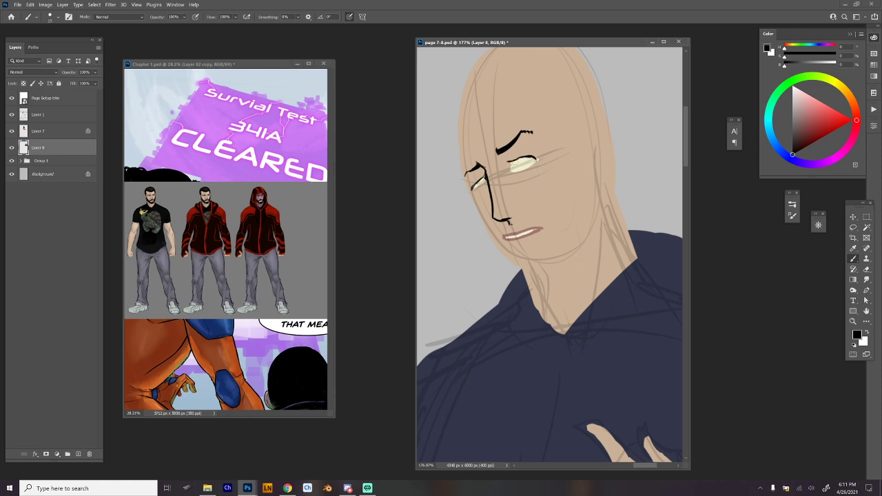
Refine the near eye with its pale yellow fill, a closed black outline and a crease above the lid.
alt+click(519, 161)
alt+click(519, 162)
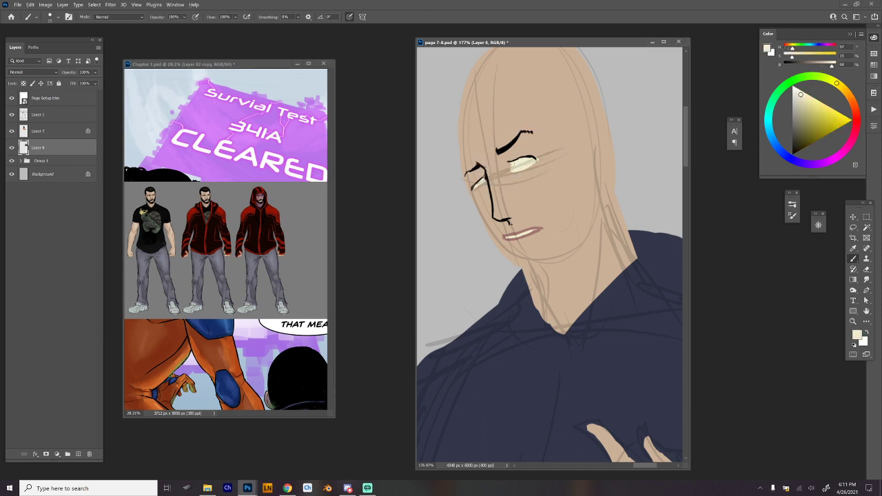
alt+click(509, 147)
drag(509, 162, 511, 170)
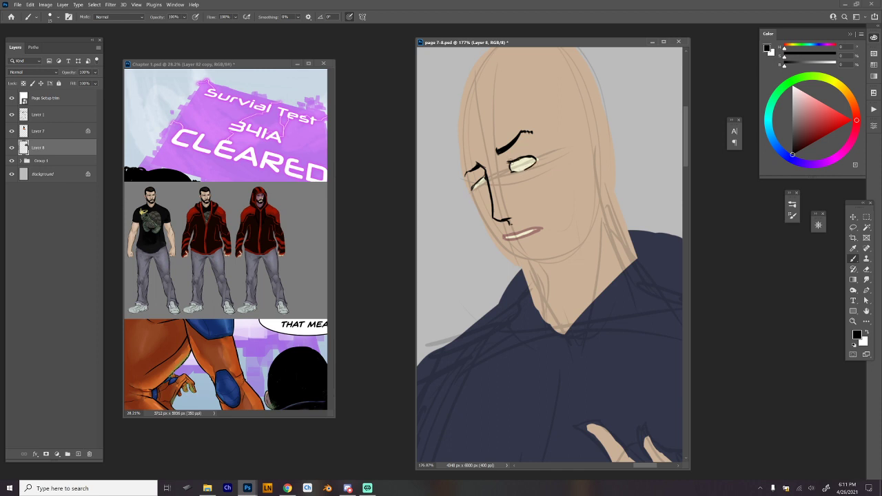
drag(507, 163, 521, 153)
mouse_move(524, 155)
mouse_down()
mouse_move(535, 156)
mouse_move(525, 151)
mouse_up()
Reshape the far eye with pale yellow and skin tone, and re-ink its outline and the lid creases in black.
drag(472, 188, 484, 180)
alt+click(483, 182)
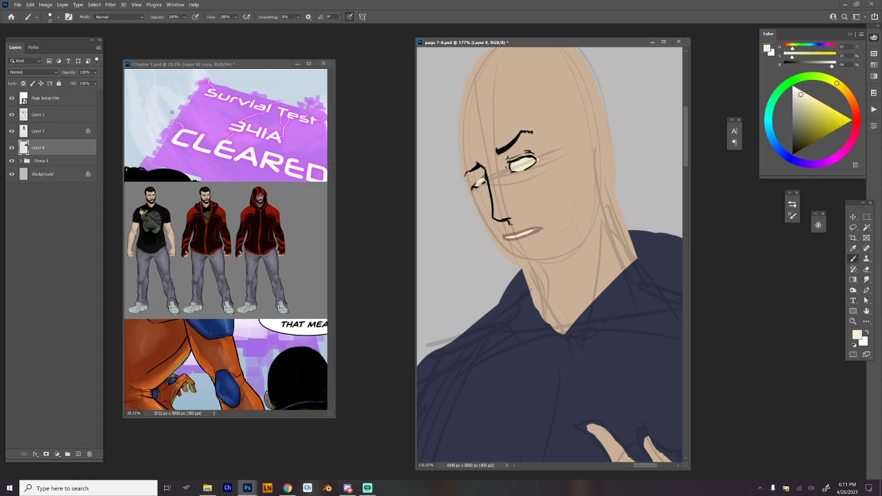
alt+click(491, 171)
alt+click(504, 149)
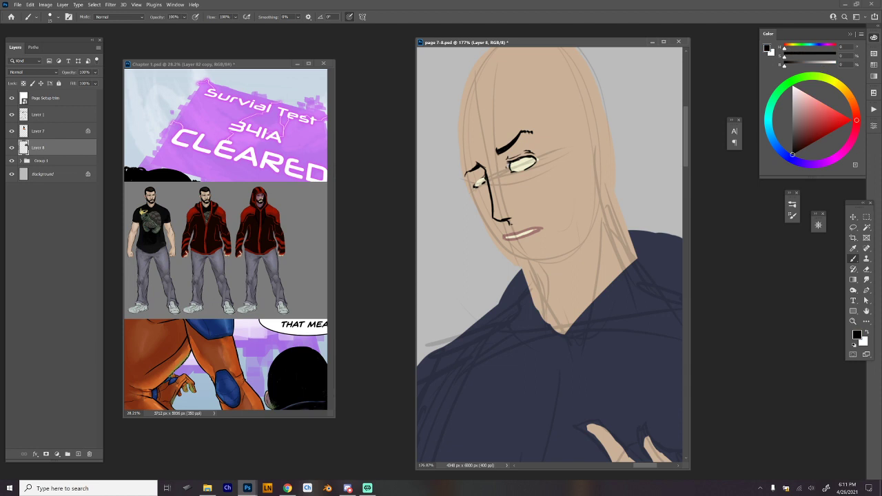
mouse_move(474, 188)
mouse_down()
mouse_move(488, 170)
mouse_move(479, 177)
mouse_up()
key(ctrl+z)
drag(478, 179, 522, 150)
Ink the mouth line in black along the teeth and thicken the lips in the sampled muted red.
drag(512, 236, 541, 228)
drag(501, 236, 514, 242)
alt+click(532, 232)
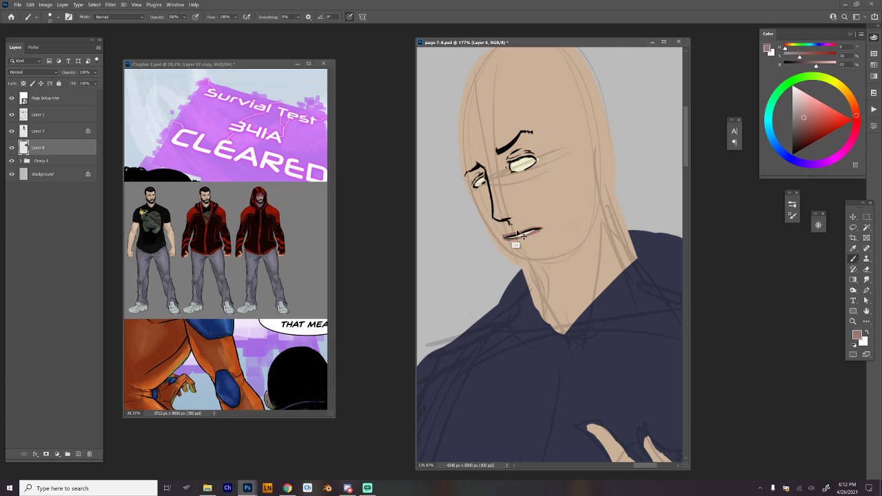
mouse_move(522, 238)
mouse_down()
mouse_move(512, 231)
mouse_move(535, 226)
mouse_up()
Trim the mouth's far corner with skin tone and repaint fuller lips in a darker muted red.
alt+click(526, 217)
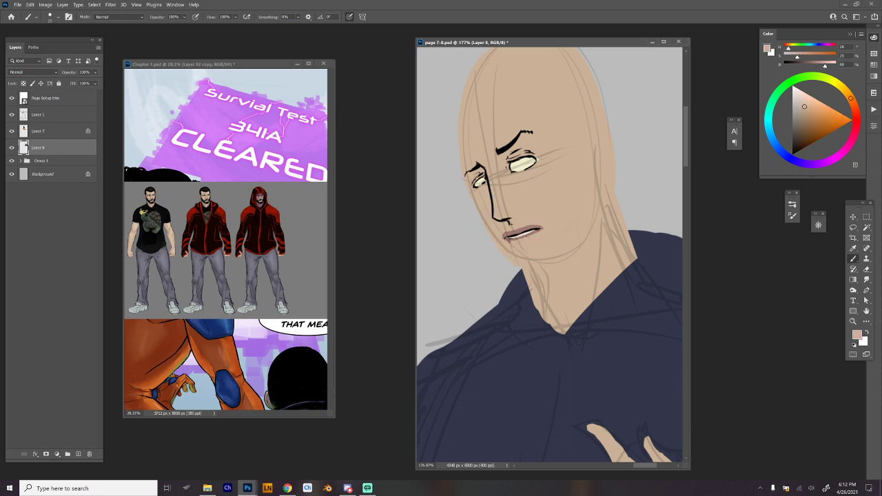
alt+click(518, 232)
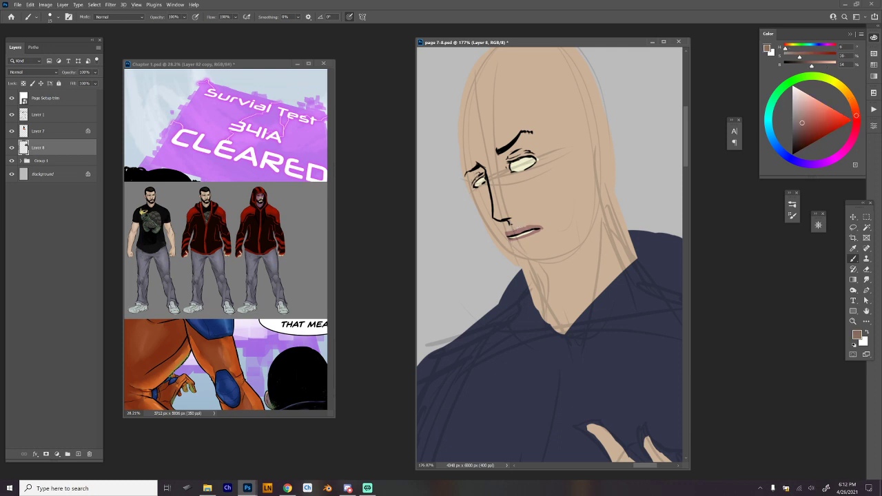
mouse_move(508, 233)
mouse_down()
mouse_move(515, 243)
mouse_move(540, 232)
mouse_move(522, 244)
mouse_move(527, 230)
mouse_move(510, 238)
mouse_up()
alt+click(536, 230)
alt+click(539, 227)
Darken the mouth opening around the teeth in black and clean up the lower lip with the lip and skin colours.
key(d)
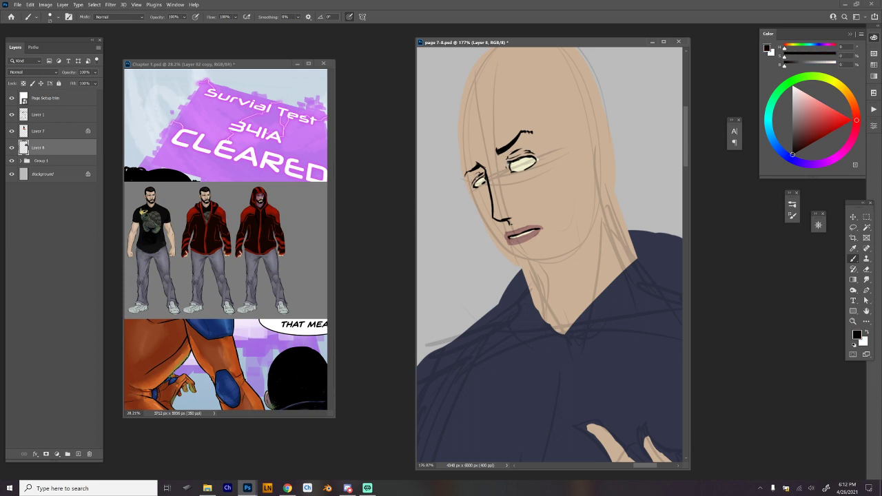
mouse_move(526, 235)
mouse_down()
mouse_move(537, 229)
mouse_move(529, 230)
mouse_up()
alt+click(527, 236)
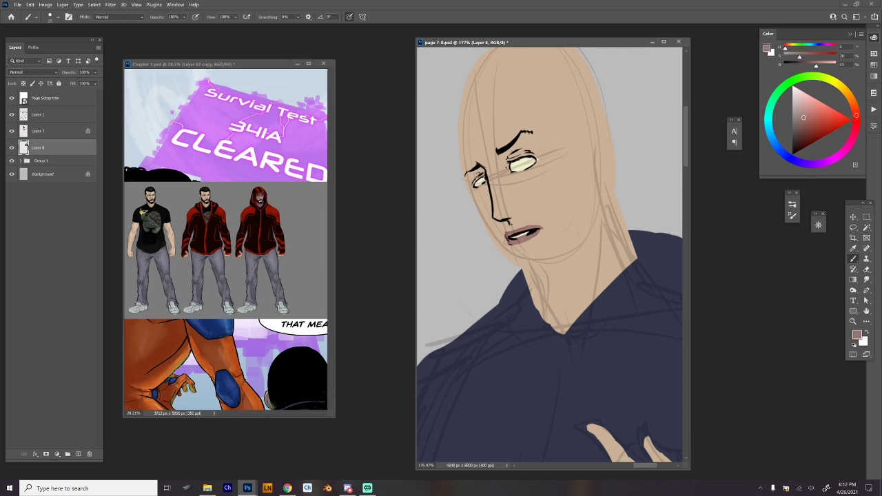
alt+click(533, 242)
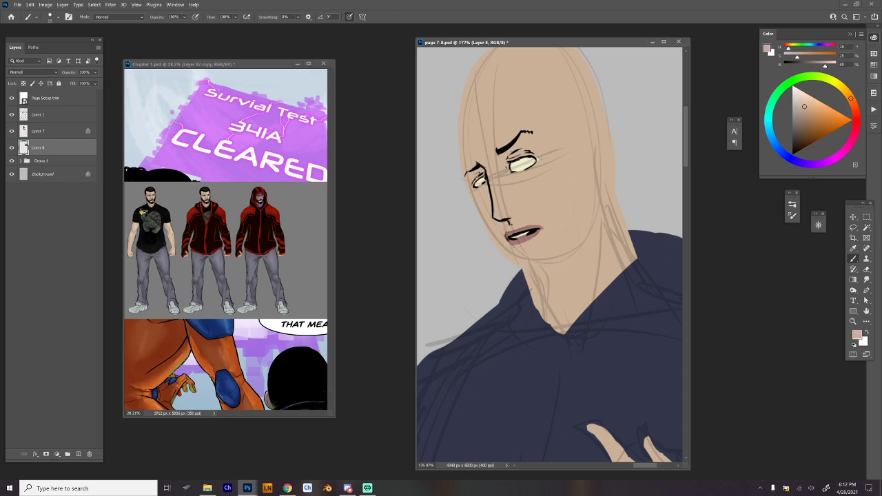
Ink the face contour in black from the far brow down the cheek, around the chin and up the near jaw.
key(d)
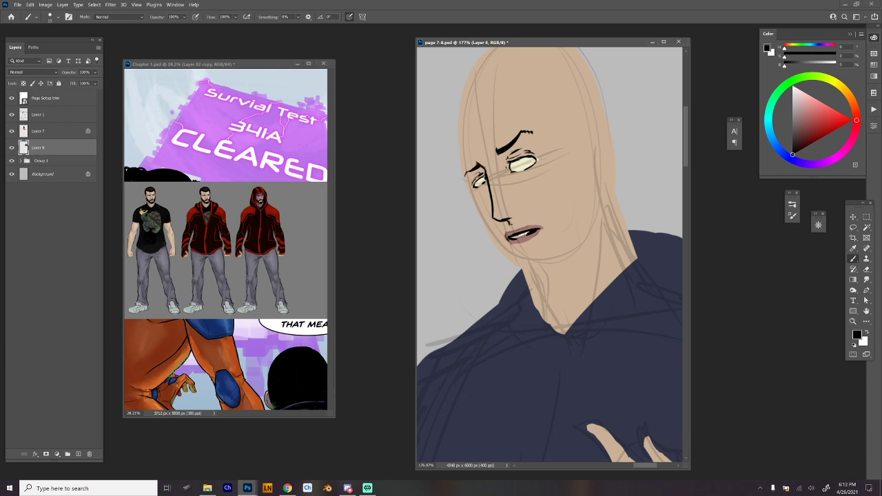
drag(463, 177, 485, 223)
key(ctrl+z)
key(ctrl+z)
mouse_move(470, 191)
mouse_down()
mouse_move(517, 265)
mouse_move(560, 264)
mouse_move(539, 266)
mouse_move(591, 221)
mouse_up()
key(ctrl+z)
key(ctrl+z)
key(ctrl+z)
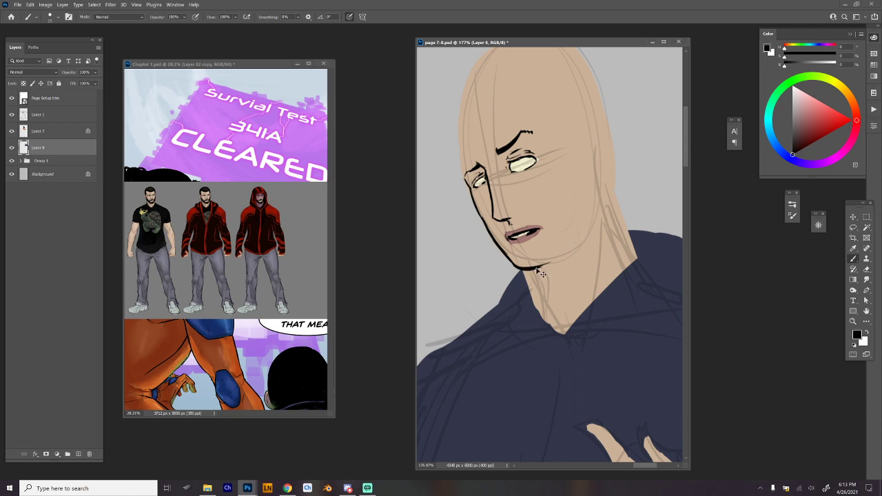
mouse_move(539, 267)
mouse_down()
mouse_move(589, 216)
mouse_move(592, 193)
mouse_move(569, 243)
mouse_up()
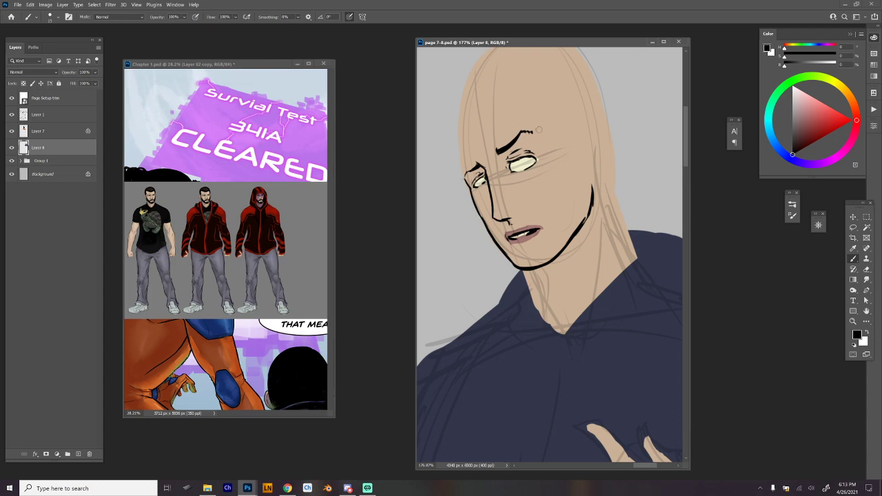
drag(591, 185, 596, 202)
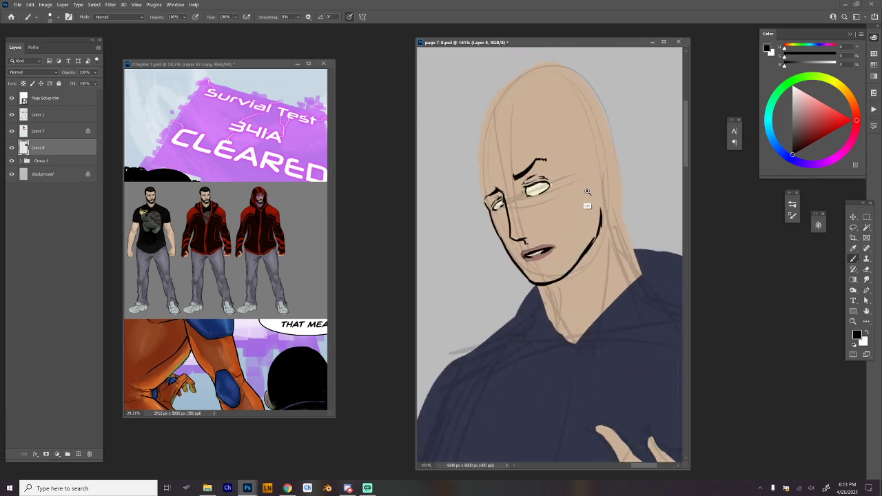
Lasso the near eye, scale it down slightly with Free Transform and shift it towards the nose, then return to the Brush tool.
key(l)
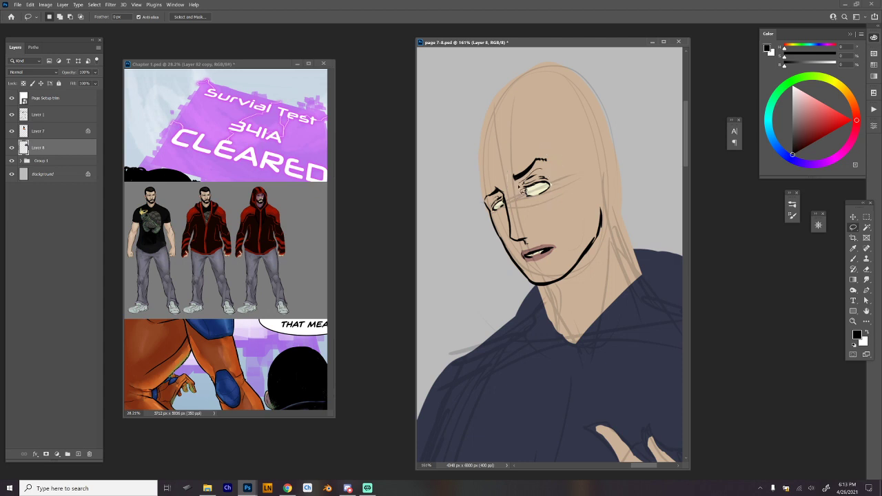
key(ctrl+t)
drag(522, 192, 553, 188)
drag(534, 168, 538, 193)
key(Return)
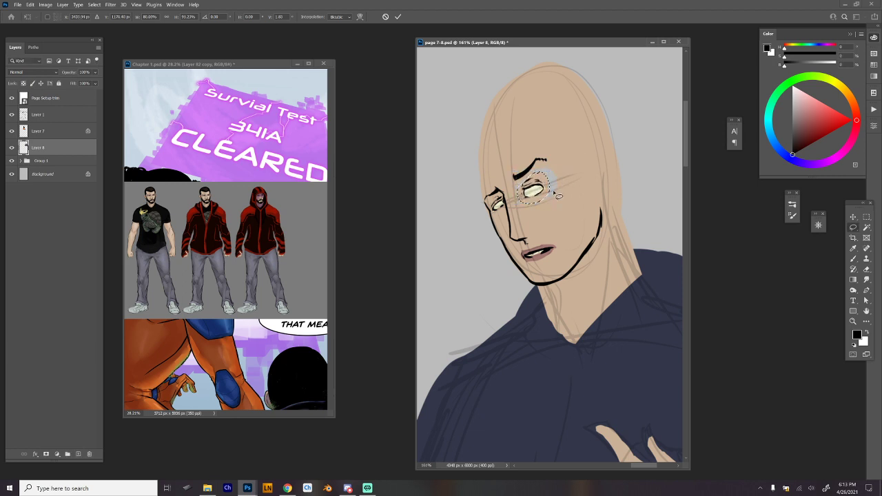
key(b)
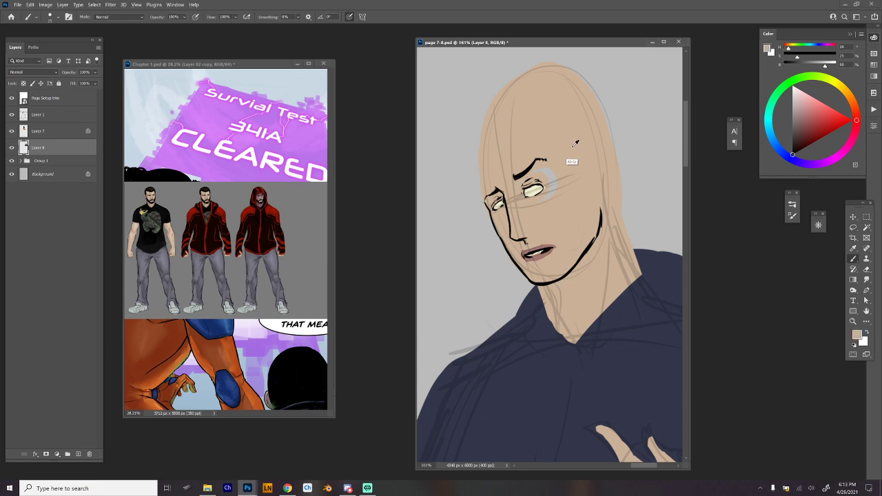
Cover the gap beside the near eye with skin tone, and touch up the far eye and nose wing in black.
alt+click(577, 161)
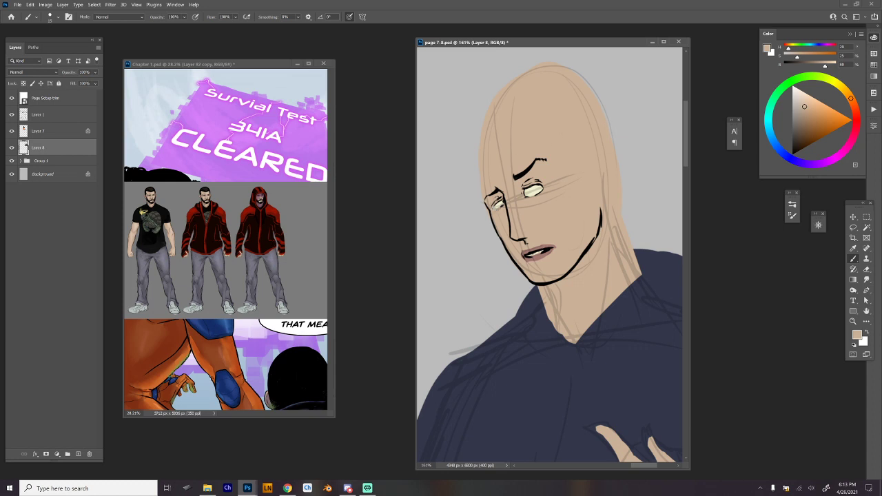
alt+click(496, 202)
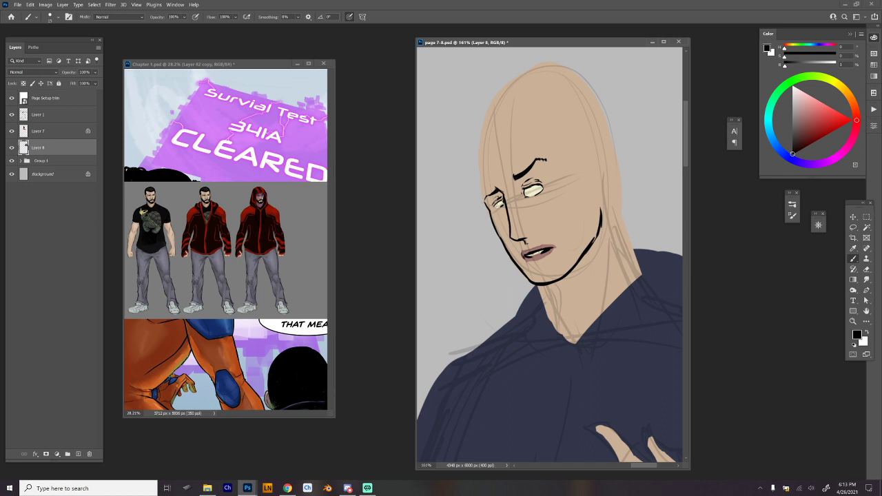
drag(503, 206, 495, 207)
drag(522, 235, 534, 227)
Lasso the whole face from forehead to chin, enlarge it slightly with Free Transform and deselect it.
scroll(606, 207, down, 3)
key(l)
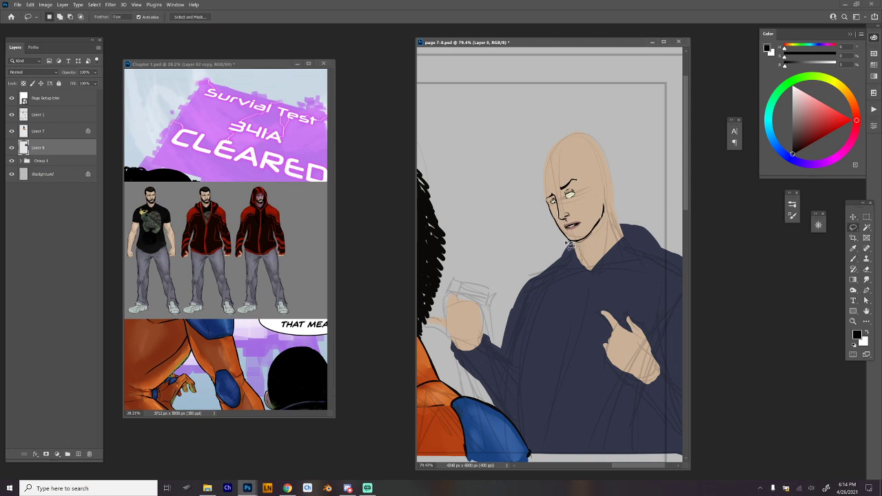
mouse_move(571, 246)
mouse_down()
mouse_move(535, 167)
mouse_move(544, 159)
mouse_move(590, 166)
mouse_move(608, 195)
mouse_move(612, 243)
mouse_move(599, 220)
mouse_up()
key(ctrl+t)
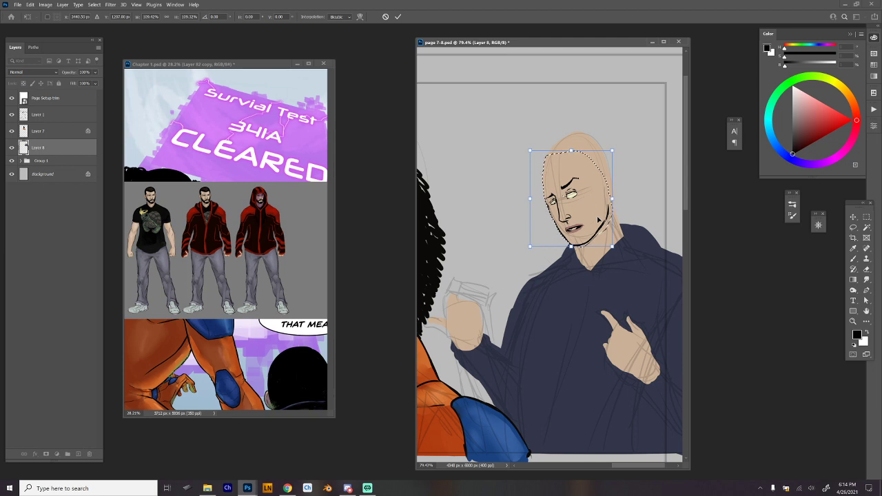
key(Return)
key(ctrl+d)
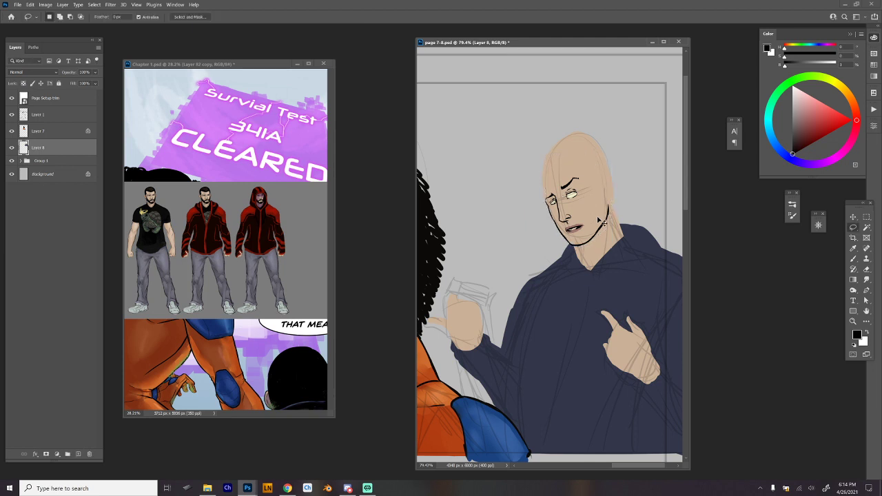
Ink the head contour in black from the far brow up the forehead and across a lowered crown.
scroll(597, 204, up, 4)
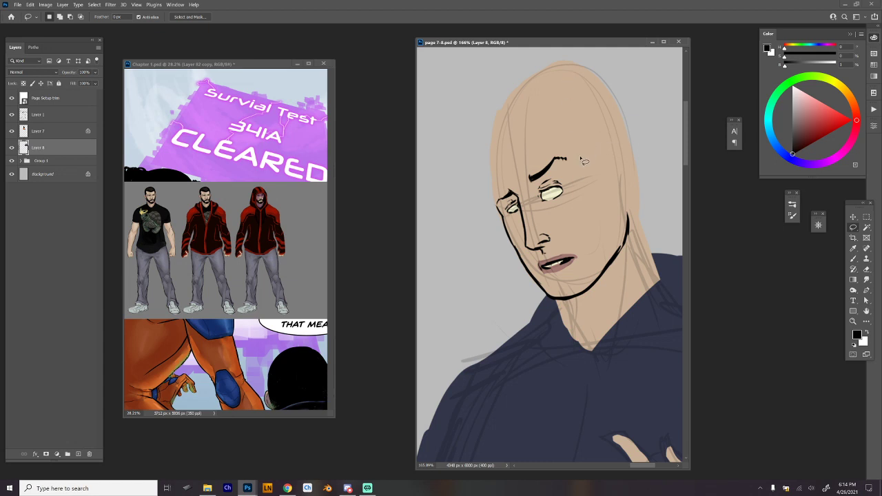
key(b)
mouse_move(498, 206)
mouse_down()
mouse_move(488, 155)
mouse_move(501, 107)
mouse_up()
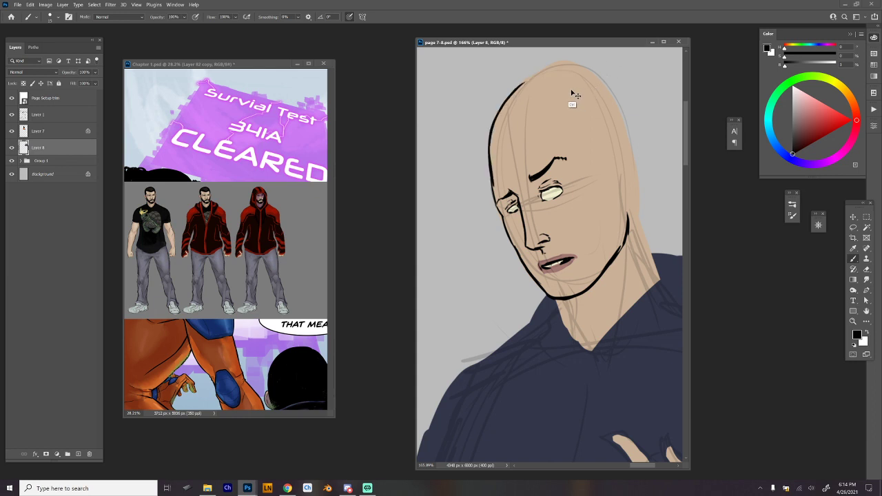
drag(501, 109, 537, 84)
key(ctrl+z)
mouse_move(492, 124)
mouse_down()
mouse_move(550, 78)
mouse_move(614, 85)
mouse_move(640, 164)
mouse_up()
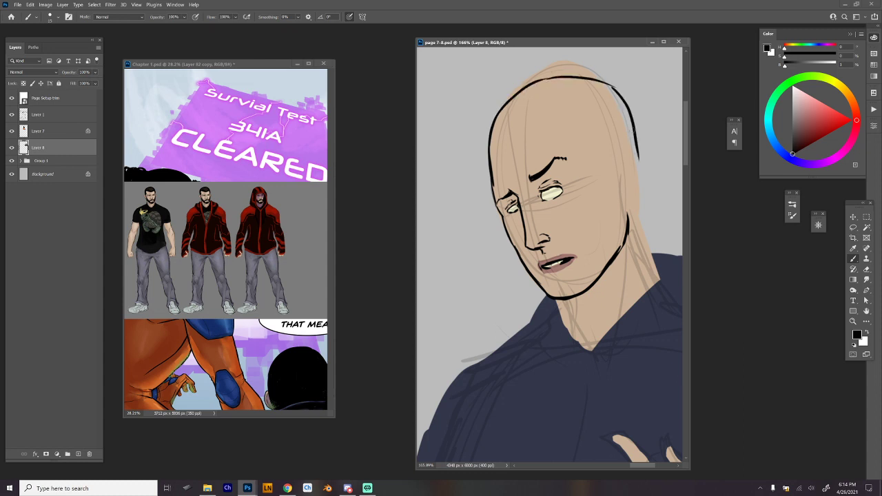
Redraw the back of the skull in black down to the shoulder, and ink the front of the neck to the collar.
key(ctrl+z)
drag(611, 84, 638, 157)
key(ctrl+z)
mouse_move(612, 82)
mouse_down()
mouse_move(630, 107)
mouse_move(641, 221)
mouse_move(660, 272)
mouse_up()
drag(644, 237, 660, 280)
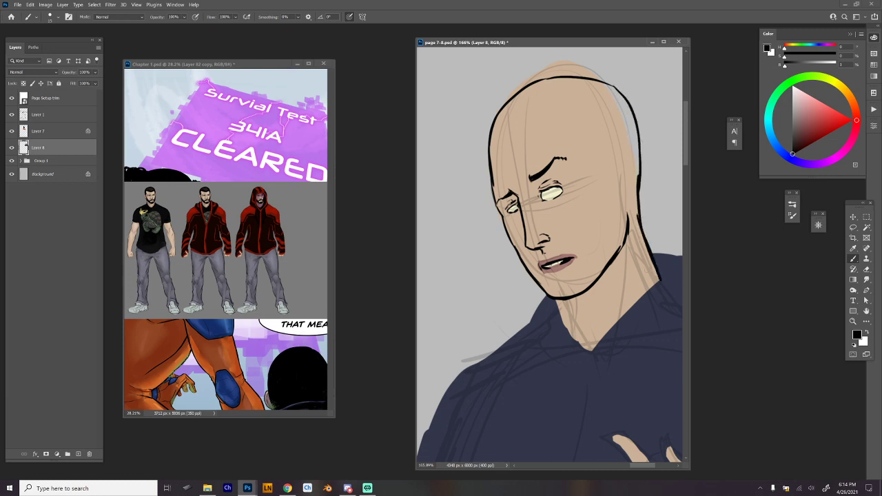
mouse_move(555, 301)
mouse_down()
mouse_move(564, 328)
mouse_move(591, 351)
mouse_up()
Lasso the mouth, adjust it slightly with Free Transform to make it narrower and deselect it.
key(l)
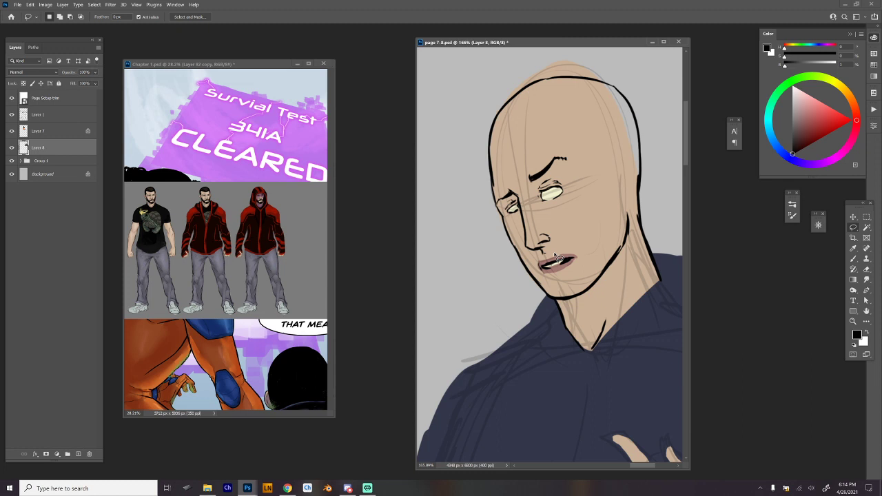
key(ctrl+t)
drag(555, 255, 588, 262)
key(Return)
key(ctrl+d)
Lasso the near eye, reduce its height with Free Transform, deselect it and return to the Brush tool.
mouse_move(551, 181)
mouse_down()
mouse_move(562, 208)
mouse_move(568, 182)
mouse_move(552, 203)
mouse_up()
key(ctrl+t)
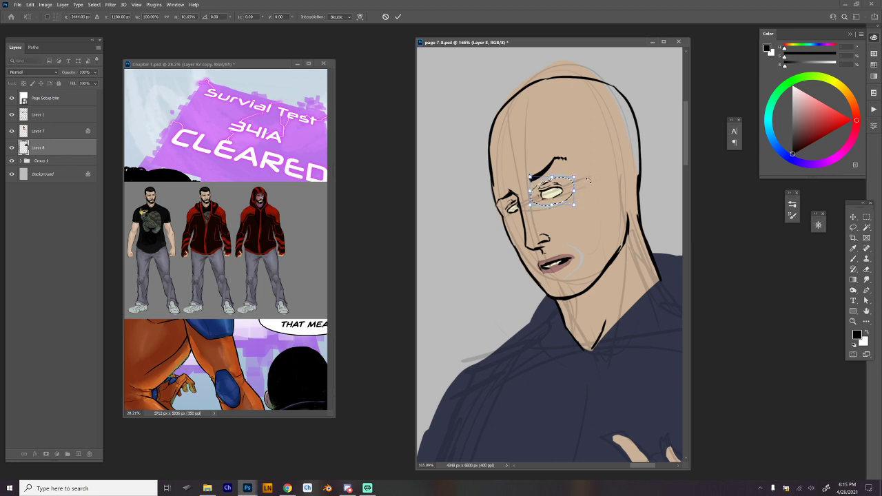
key(Return)
key(ctrl+d)
key(b)
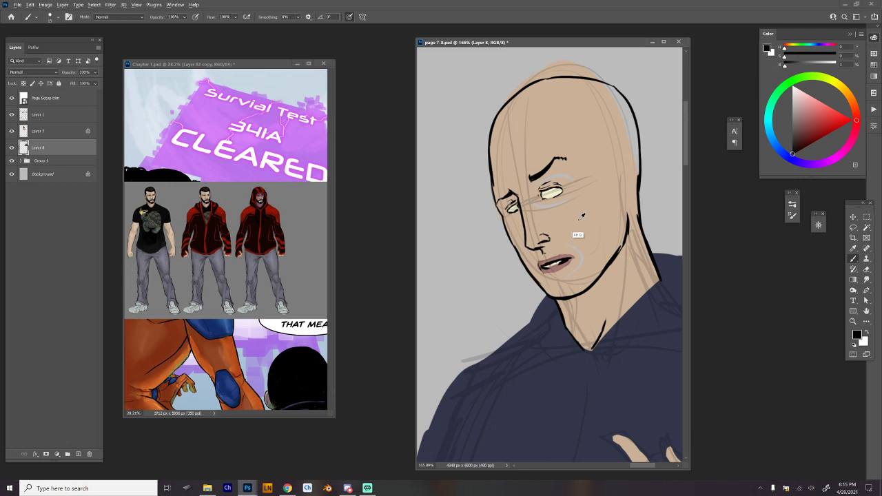
Cover the gap around the near eye with skin tone, trim the near eyebrow's outer end and reshape the brow in black.
alt+click(582, 217)
click(563, 159)
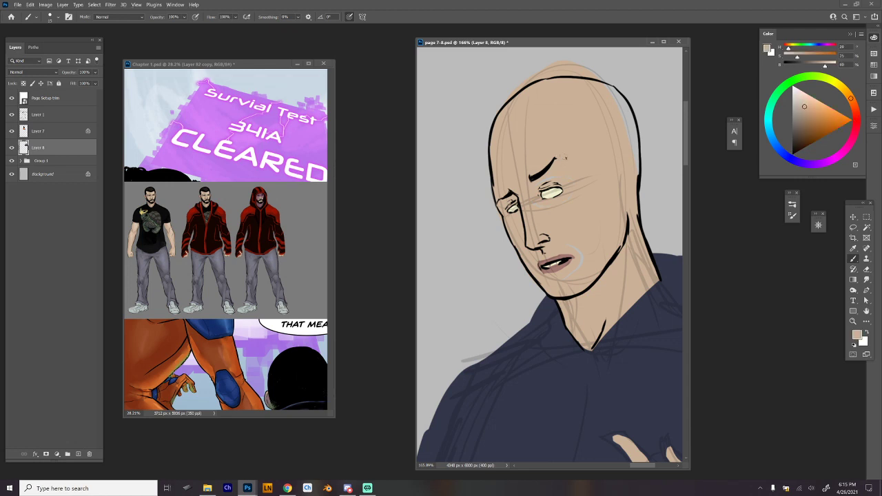
mouse_move(555, 165)
mouse_down()
mouse_move(532, 179)
mouse_move(547, 183)
mouse_move(531, 187)
mouse_move(562, 167)
mouse_up()
key(d)
key(ctrl+z)
mouse_move(536, 180)
mouse_down()
mouse_move(555, 170)
mouse_move(540, 175)
mouse_up()
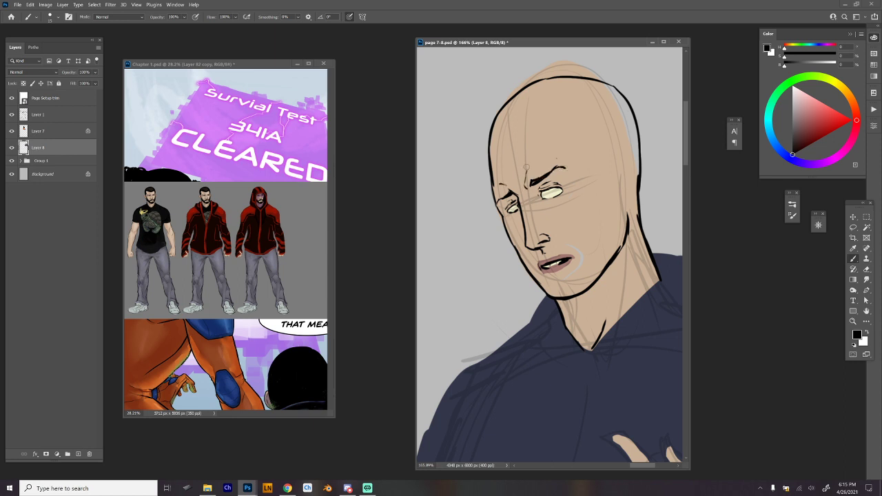
drag(592, 184, 587, 155)
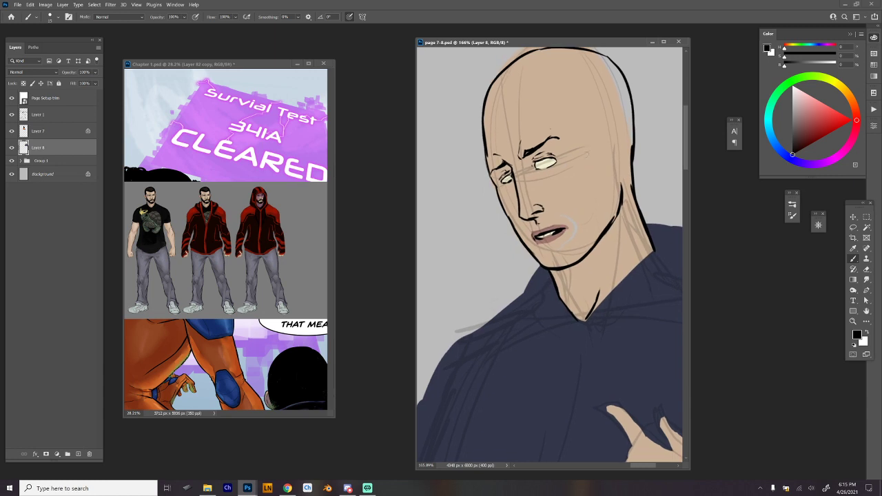
drag(531, 230, 571, 223)
key(ctrl+z)
key(ctrl+z)
key(ctrl+z)
Cover the gap beside the mouth with skin tone, and paint muted brown irises with black pupils in both eyes.
alt+click(564, 224)
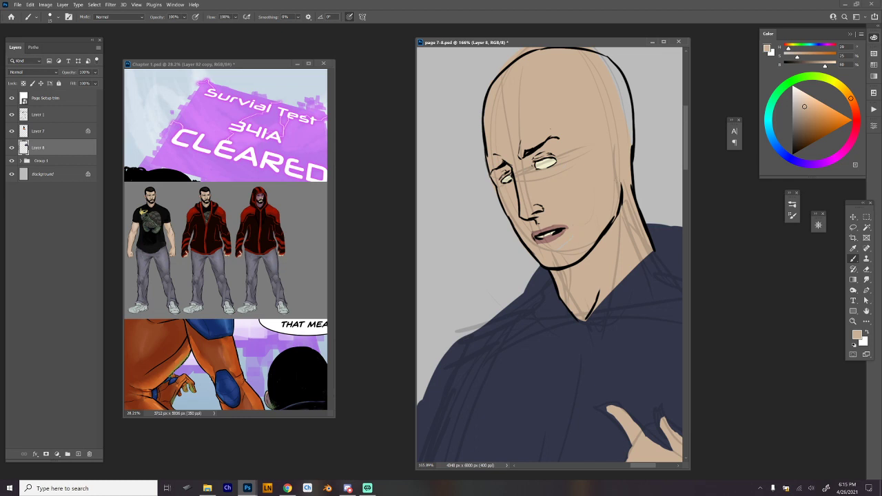
click(801, 125)
click(856, 111)
drag(504, 178, 549, 159)
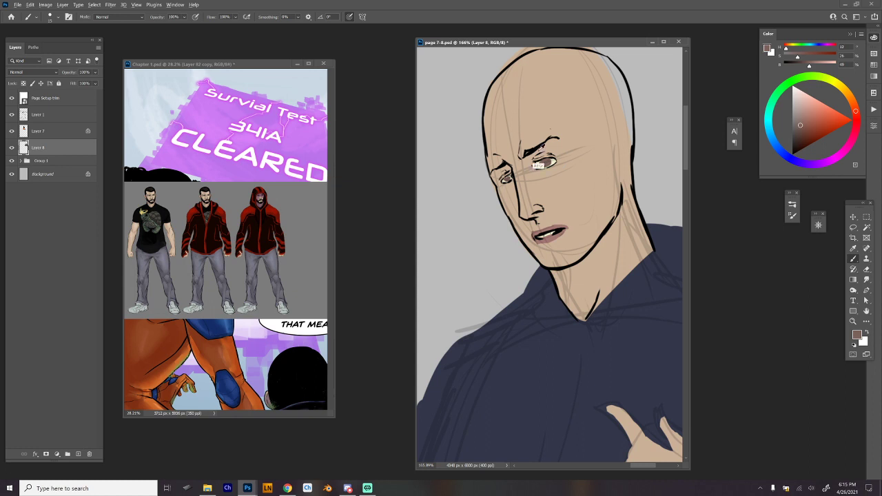
alt+click(536, 165)
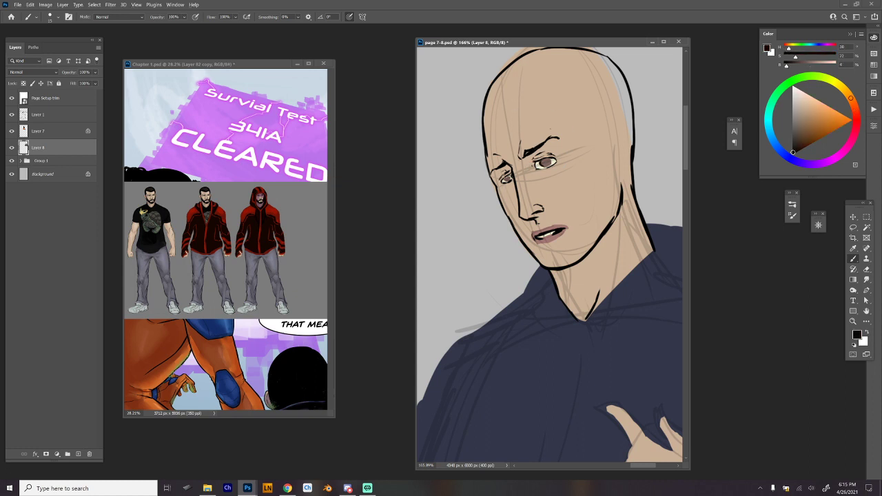
drag(551, 161, 508, 180)
Erase the skin colour spilling outside the inked outline along the crown of the head.
scroll(621, 170, down, 5)
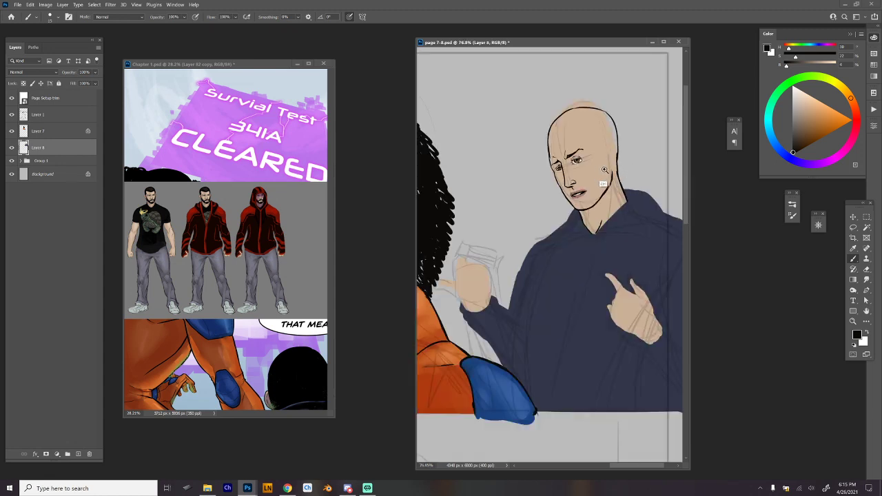
scroll(605, 182, up, 4)
drag(614, 165, 603, 237)
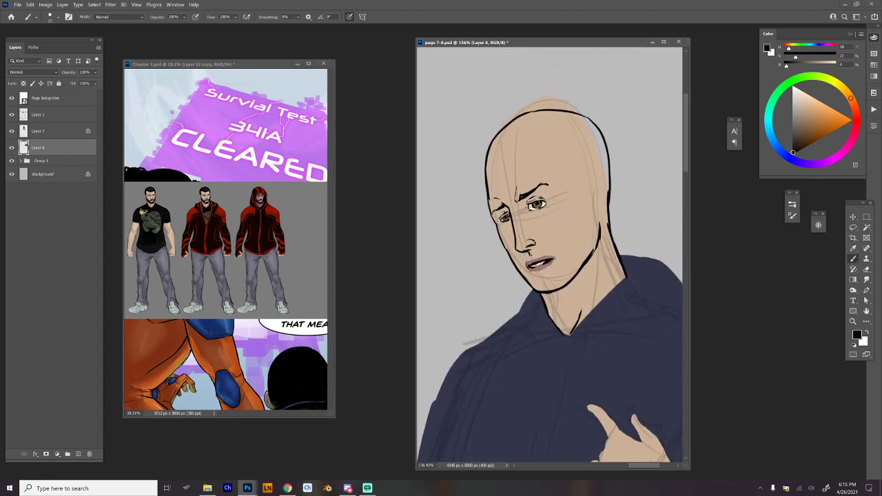
key(e)
mouse_move(491, 144)
mouse_down()
mouse_move(519, 115)
mouse_move(486, 151)
mouse_up()
key(ctrl+z)
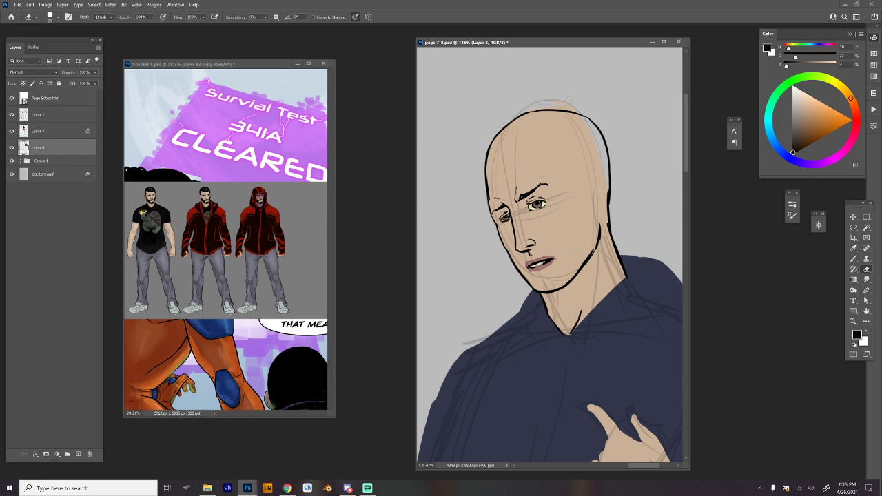
key(r)
drag(666, 189, 612, 43)
key(space)
drag(482, 176, 533, 206)
mouse_move(480, 199)
mouse_down()
mouse_move(502, 176)
mouse_move(479, 196)
mouse_up()
key(ctrl+z)
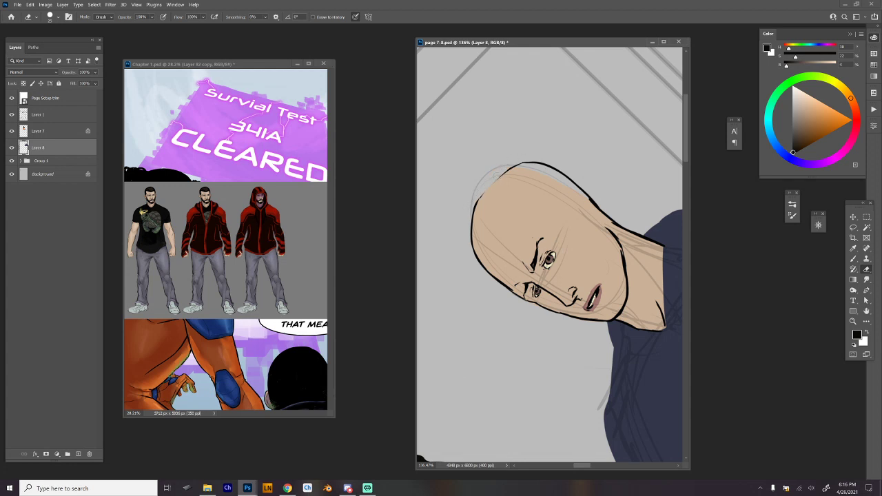
Repair the crown outline in black and strengthen the contour beside the far brow and eye.
key(b)
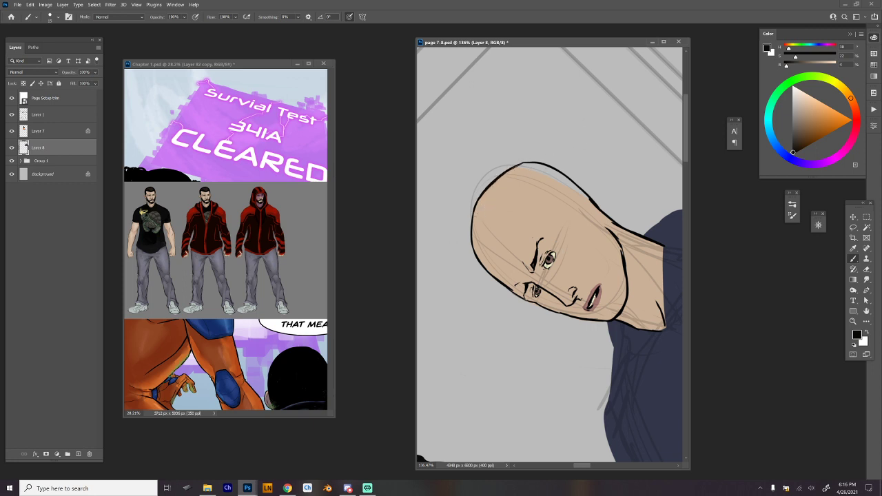
scroll(550, 255, up, 3)
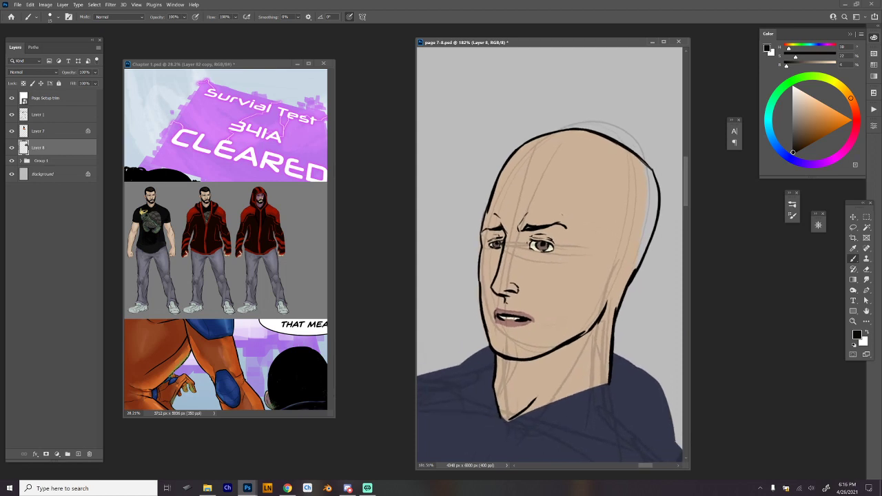
scroll(549, 255, up, 1)
mouse_move(489, 212)
mouse_down()
mouse_move(483, 230)
mouse_move(486, 194)
mouse_move(481, 255)
mouse_up()
Fill the grey gap along the back of the head with sampled skin tone up to the black outline.
key(e)
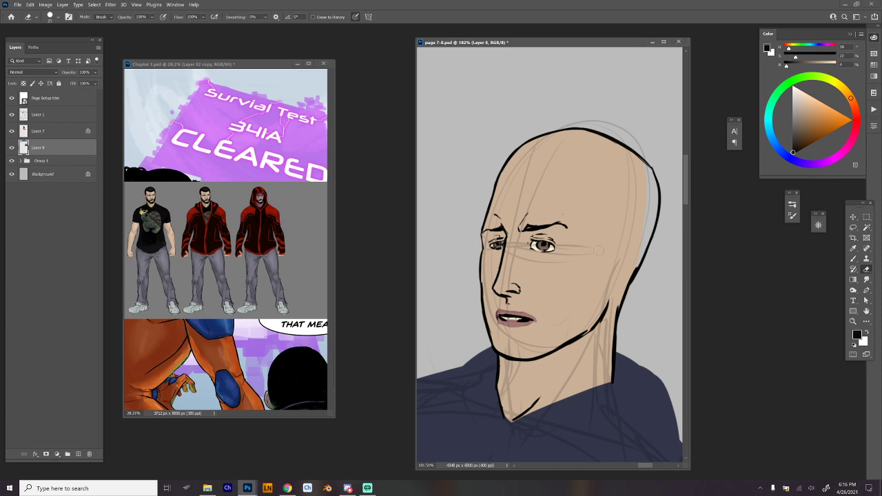
drag(599, 251, 594, 234)
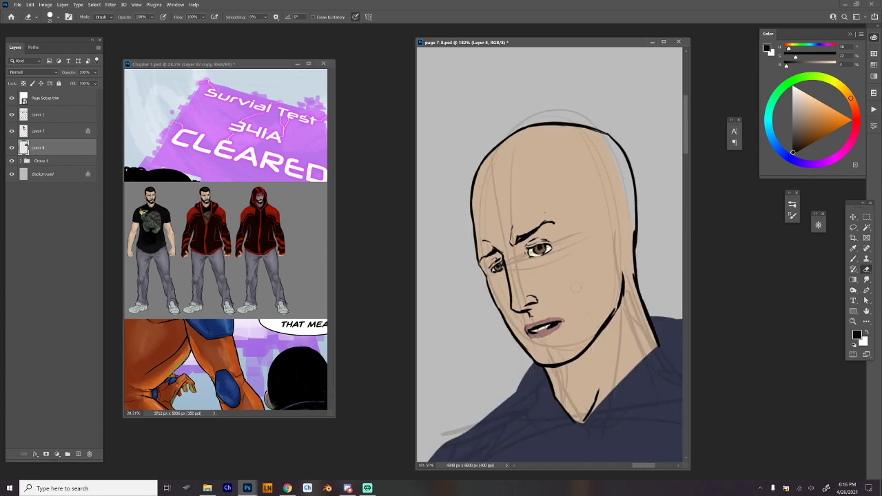
drag(580, 322, 556, 297)
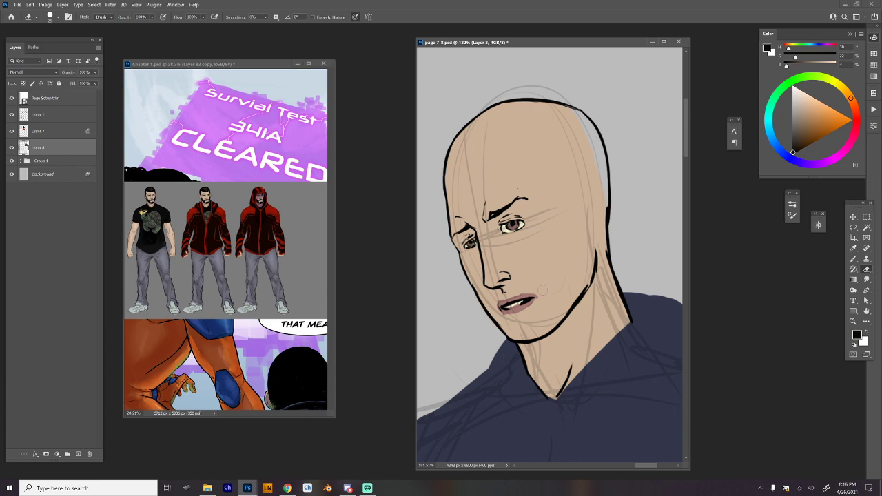
key(b)
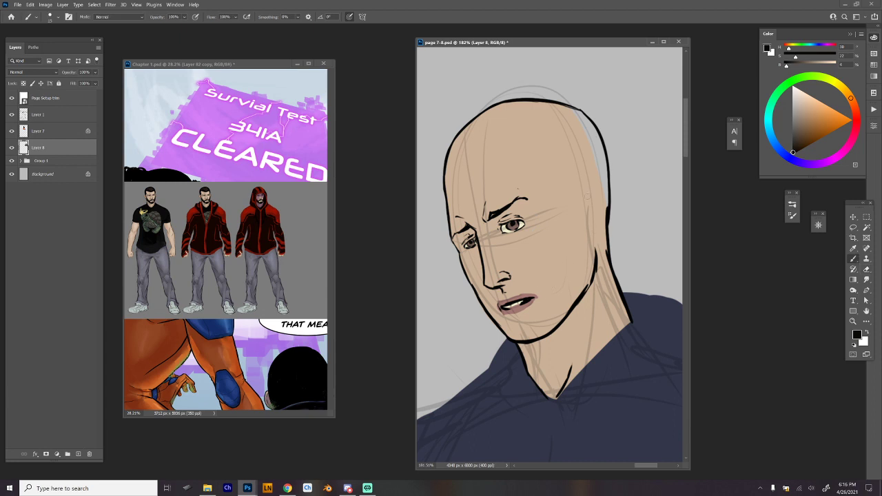
alt+click(595, 193)
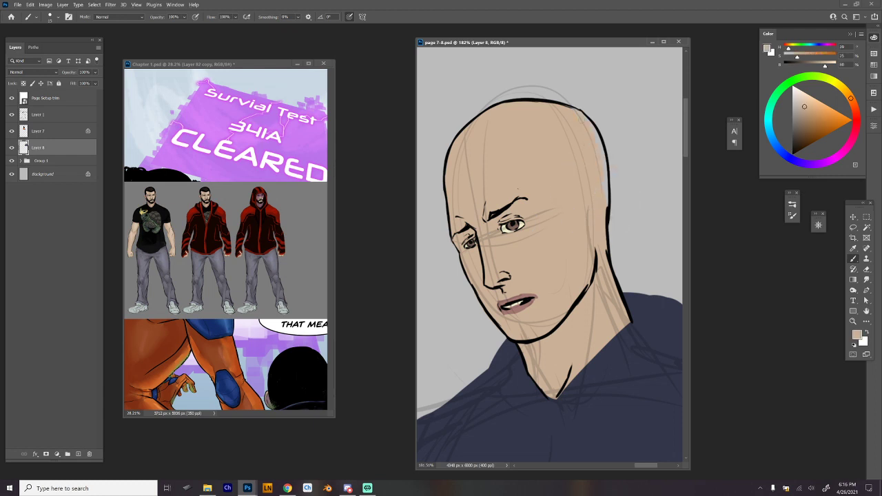
drag(580, 119, 607, 234)
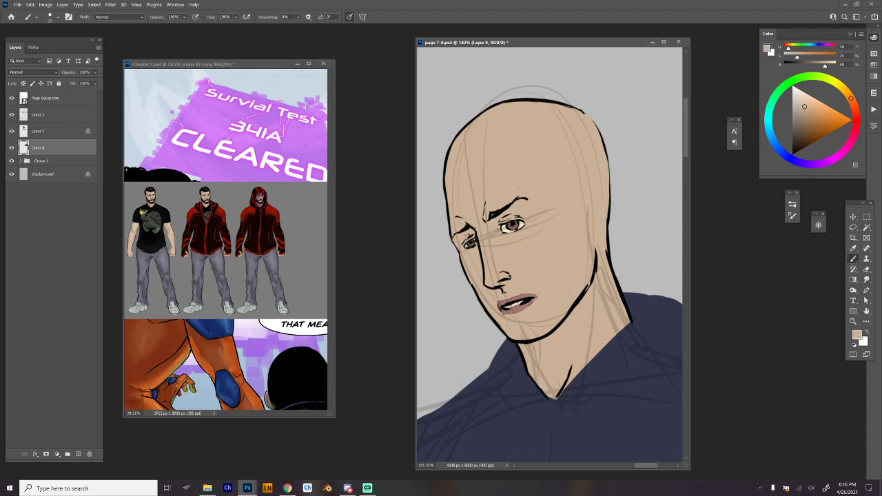
Trim the upper end of the near jawline with skin tone and rework it in black below the ear.
drag(587, 286, 572, 312)
alt+click(596, 266)
key(ctrl+z)
key(ctrl+z)
drag(587, 291, 588, 260)
key(ctrl+z)
Ink the near ear in black, drawing its outer rim, lobe and inner folds.
mouse_move(583, 200)
mouse_down()
mouse_move(599, 200)
mouse_move(586, 193)
mouse_move(597, 191)
mouse_move(604, 206)
mouse_move(592, 252)
mouse_move(604, 198)
mouse_move(584, 187)
mouse_move(590, 198)
mouse_move(598, 194)
mouse_move(589, 233)
mouse_move(598, 235)
mouse_up()
key(ctrl+z)
key(ctrl+z)
key(ctrl+z)
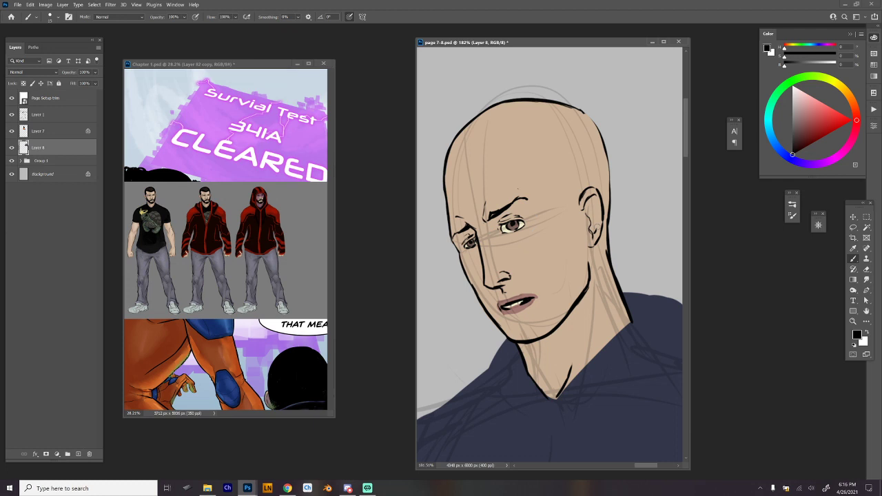
mouse_move(590, 201)
mouse_down()
mouse_move(596, 219)
mouse_move(613, 216)
mouse_up()
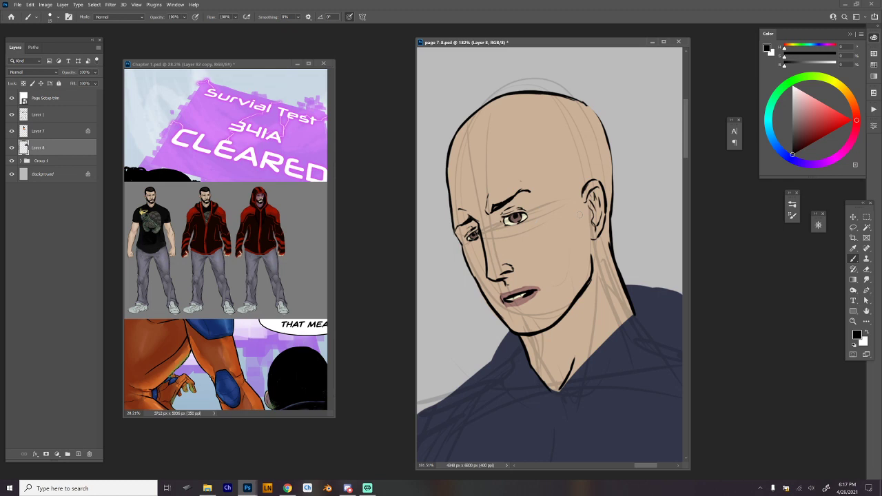
Ink an angular black hairline across the forehead with a corner at the near temple, and thicken it.
mouse_move(444, 175)
mouse_down()
mouse_move(526, 125)
mouse_move(518, 129)
mouse_move(560, 118)
mouse_move(557, 164)
mouse_up()
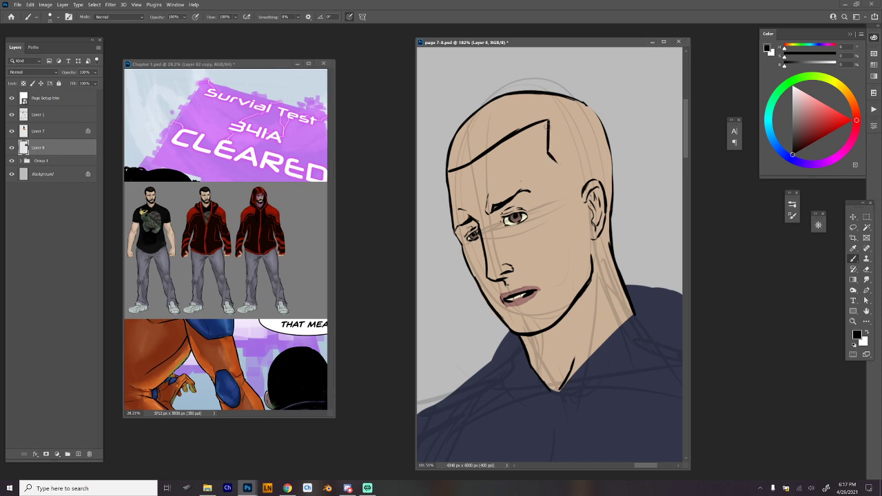
drag(548, 124, 496, 147)
drag(471, 161, 550, 123)
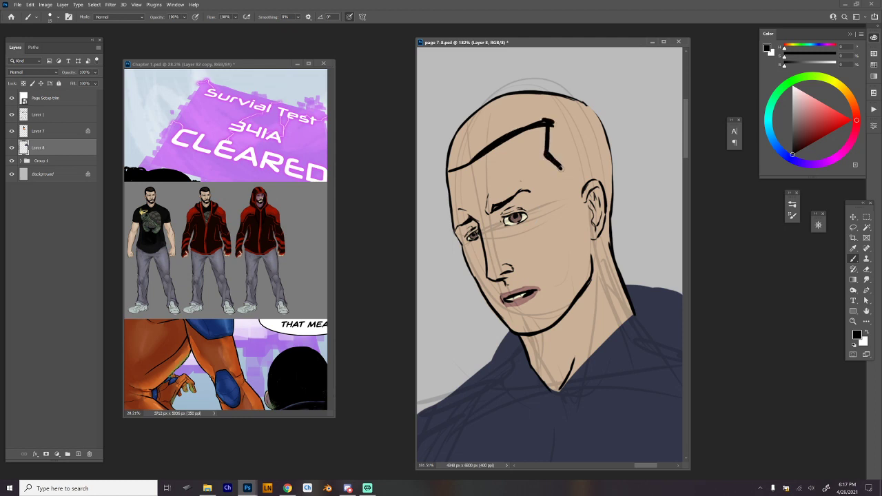
Ink the sideburn and beard edges from the temple and ear to the jaw, and thicken the outline behind the head.
mouse_move(561, 167)
mouse_down()
mouse_move(574, 220)
mouse_move(569, 213)
mouse_move(565, 292)
mouse_move(554, 320)
mouse_up()
drag(582, 193, 589, 270)
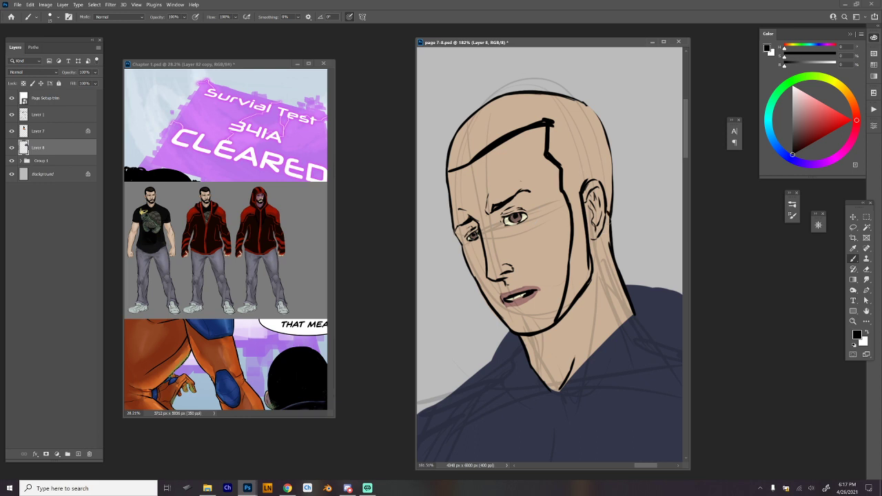
mouse_move(609, 224)
mouse_down()
mouse_move(614, 172)
mouse_move(597, 108)
mouse_move(517, 94)
mouse_up()
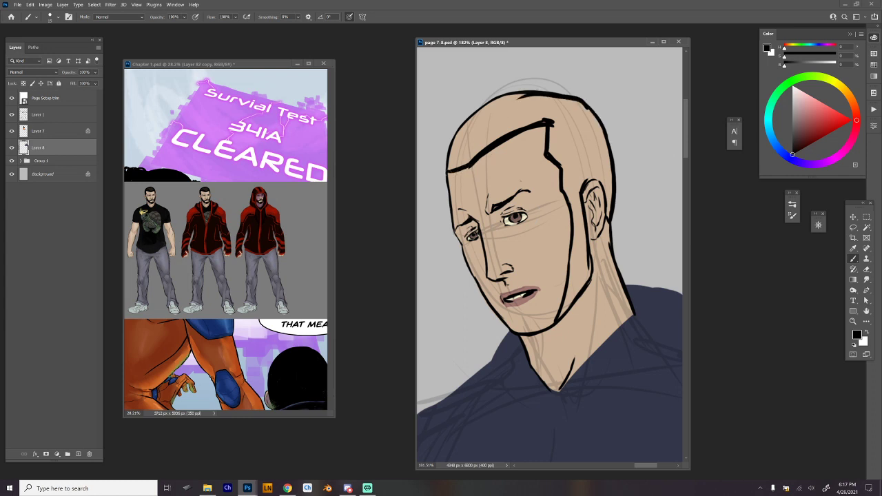
Rework the far edge of the forehead with skin tone and re-ink its outline in black up towards the crown.
drag(482, 152, 447, 173)
alt+click(459, 196)
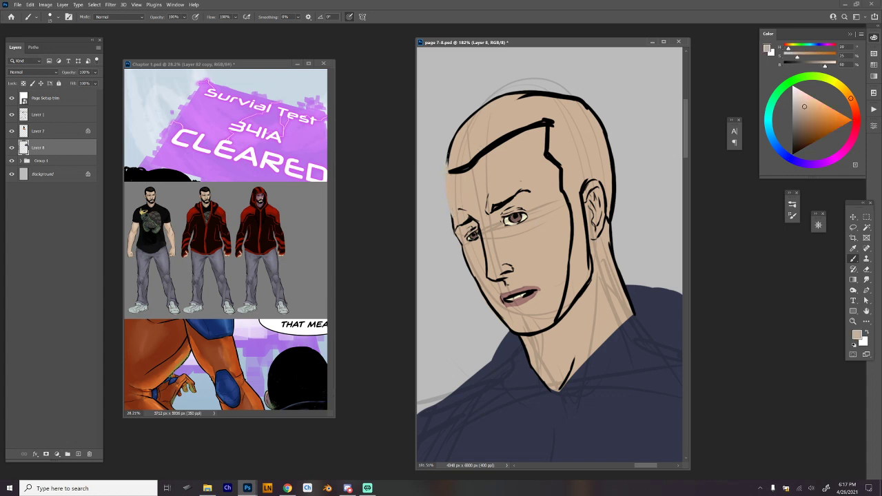
alt+click(455, 219)
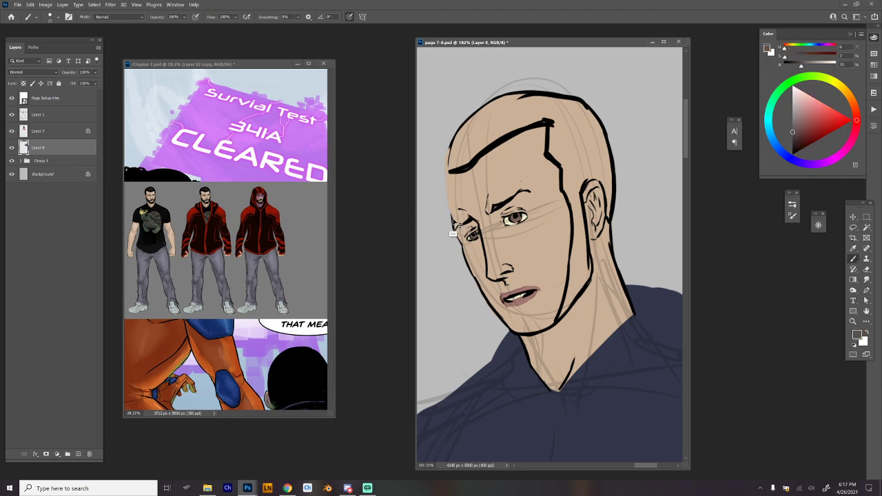
alt+click(459, 168)
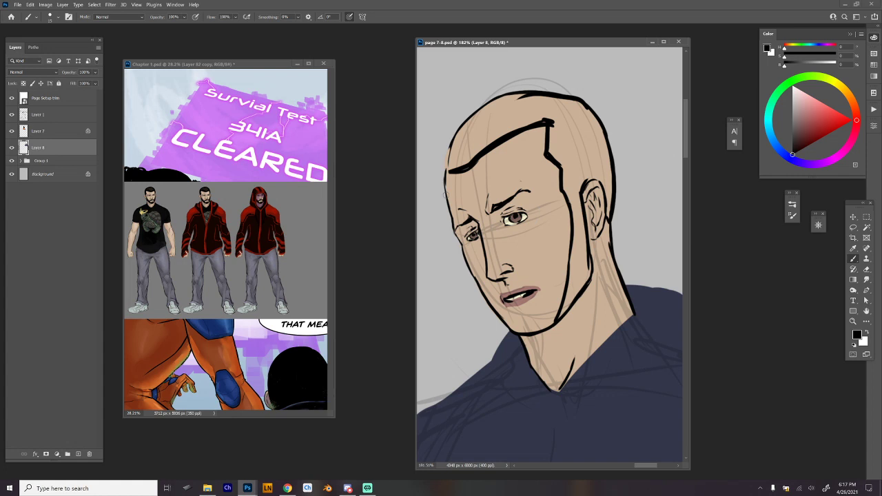
mouse_move(446, 195)
mouse_down()
mouse_move(448, 147)
mouse_move(476, 118)
mouse_up()
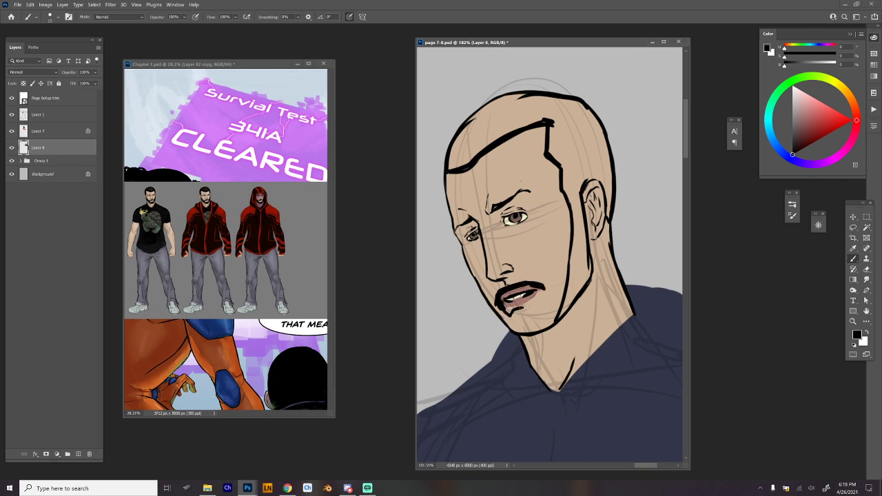
Ink the goatee around the mouth in black and draw the beard's edge up the near cheek.
mouse_move(544, 288)
mouse_down()
mouse_move(513, 309)
mouse_move(517, 331)
mouse_up()
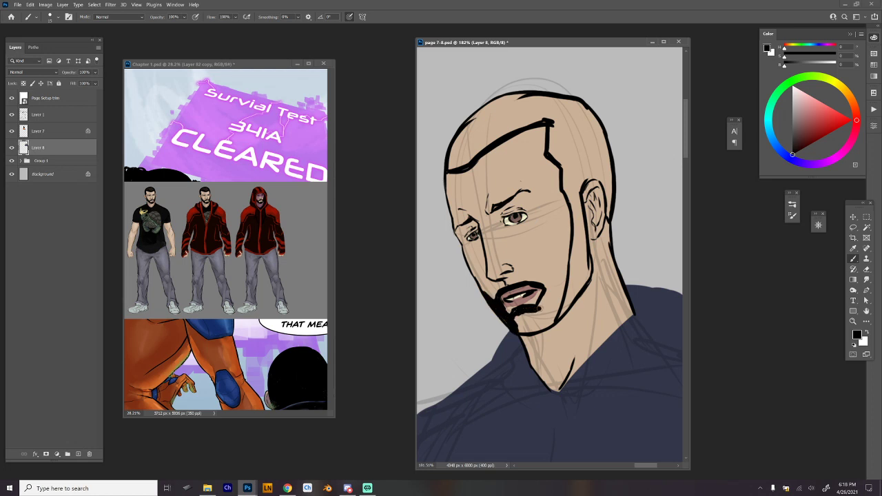
mouse_move(546, 295)
mouse_down()
mouse_move(574, 220)
mouse_move(546, 289)
mouse_up()
key(ctrl+z)
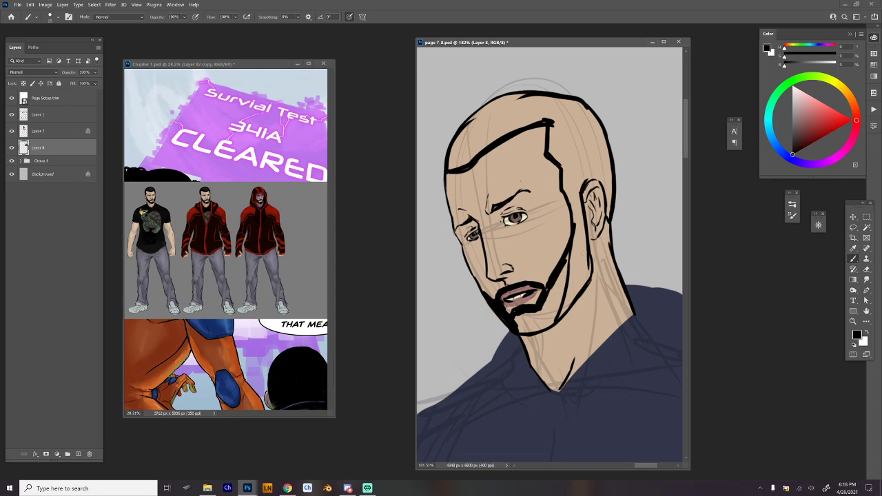
Fill the beard and near sideburn with solid black using a 127 px hard round brush, undoing stray strokes.
right_click(625, 180)
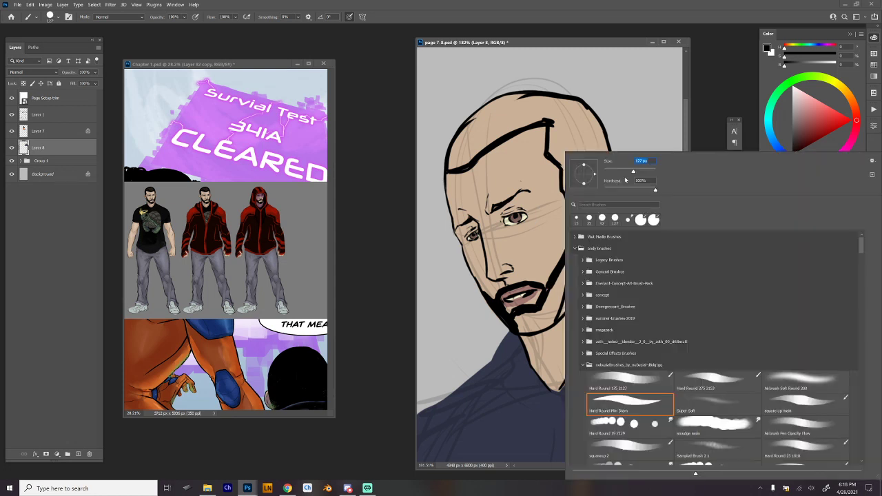
click(530, 316)
mouse_move(531, 330)
mouse_down()
mouse_move(553, 317)
mouse_move(540, 320)
mouse_move(575, 238)
mouse_move(553, 307)
mouse_move(561, 310)
mouse_move(575, 290)
mouse_move(572, 248)
mouse_move(589, 268)
mouse_up()
key(ctrl+z)
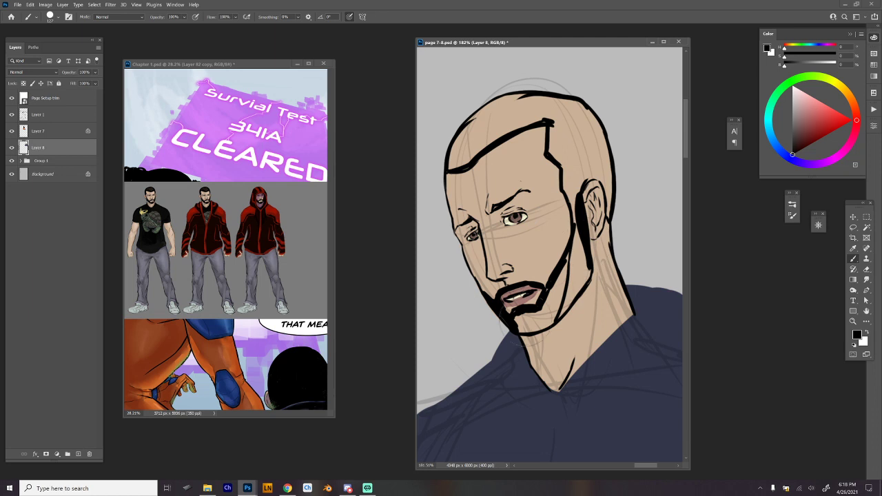
mouse_move(502, 315)
mouse_down()
mouse_move(532, 329)
mouse_move(521, 318)
mouse_move(552, 322)
mouse_move(544, 326)
mouse_move(567, 307)
mouse_move(545, 315)
mouse_move(551, 289)
mouse_up()
mouse_move(578, 222)
mouse_down()
mouse_move(551, 315)
mouse_move(585, 263)
mouse_move(571, 293)
mouse_move(584, 271)
mouse_move(570, 295)
mouse_move(570, 199)
mouse_move(573, 207)
mouse_move(562, 187)
mouse_move(569, 200)
mouse_move(585, 164)
mouse_move(601, 181)
mouse_up()
drag(588, 166, 510, 283)
drag(525, 227, 483, 205)
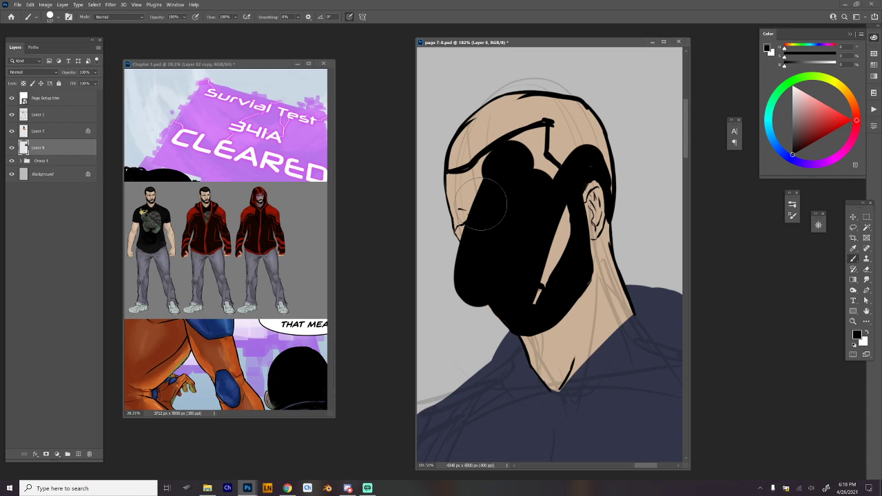
key(ctrl+z)
Fill the hair with solid black from the forehead hairline over the crown to behind the ear.
mouse_move(549, 125)
mouse_down()
mouse_move(551, 150)
mouse_move(569, 168)
mouse_move(596, 152)
mouse_move(608, 217)
mouse_move(595, 127)
mouse_move(607, 160)
mouse_move(589, 114)
mouse_move(552, 93)
mouse_move(486, 112)
mouse_move(450, 164)
mouse_move(522, 95)
mouse_move(462, 134)
mouse_move(471, 118)
mouse_move(544, 97)
mouse_move(464, 126)
mouse_move(459, 159)
mouse_move(499, 128)
mouse_move(458, 161)
mouse_move(517, 115)
mouse_move(526, 122)
mouse_move(512, 129)
mouse_move(574, 118)
mouse_move(566, 133)
mouse_move(582, 119)
mouse_up()
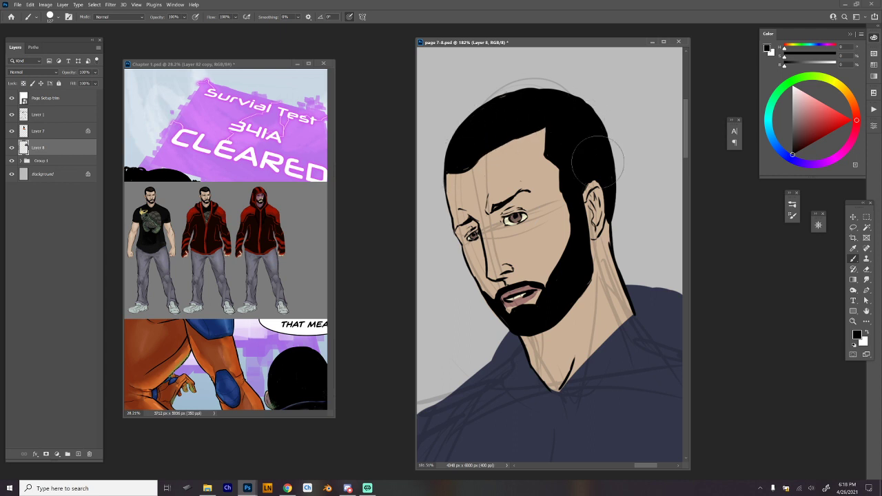
drag(615, 152, 601, 280)
drag(618, 184, 644, 180)
drag(636, 195, 633, 248)
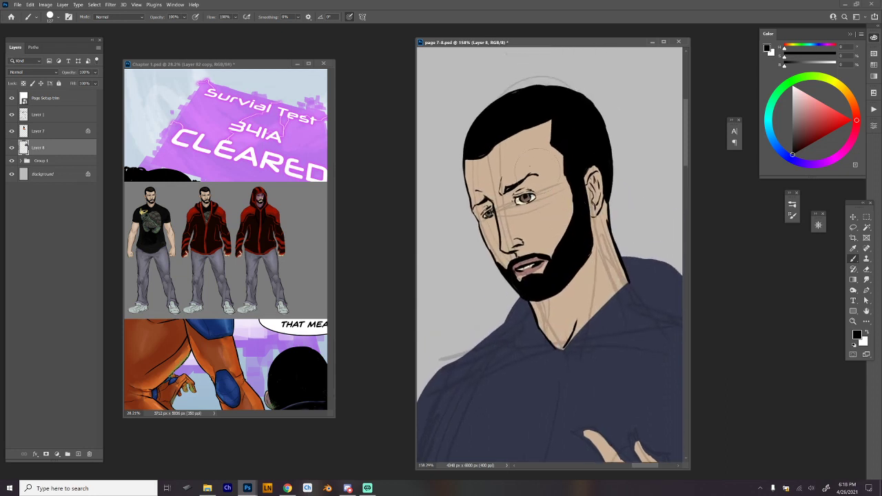
Lasso the man's head and open the selection in the Liquify filter.
key(l)
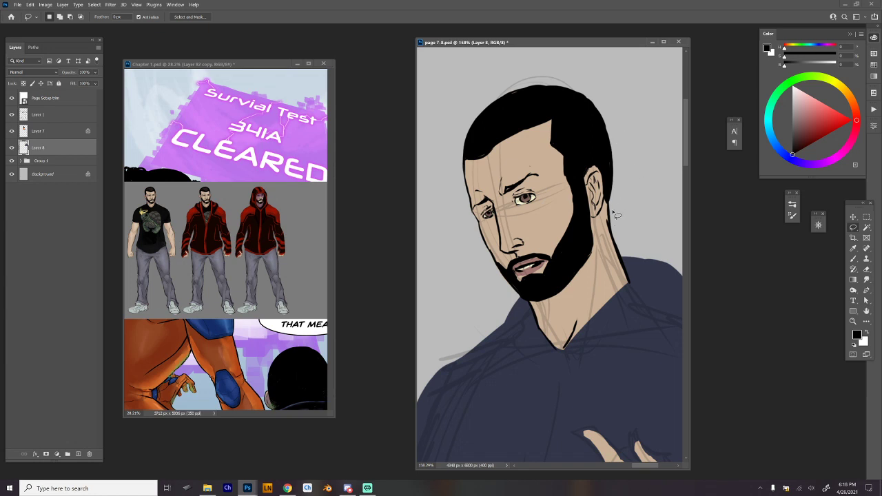
mouse_move(613, 212)
mouse_down()
mouse_move(584, 296)
mouse_move(536, 66)
mouse_move(624, 192)
mouse_up()
click(110, 5)
click(131, 73)
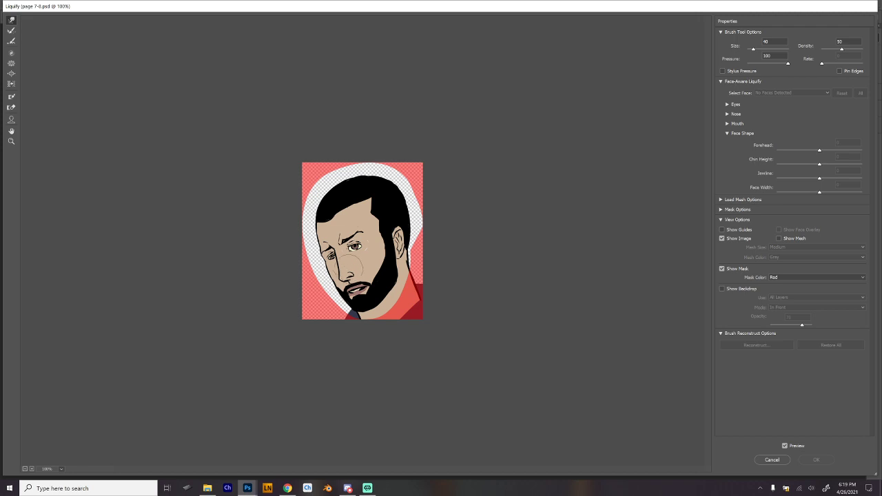
Warp the mouth slightly upward with a 400 brush and push the near corner of the hairline with a 300 brush.
key(bracketright)
key(bracketright)
key(bracketright)
key(bracketright)
key(bracketright)
key(bracketright)
key(bracketright)
key(bracketright)
key(bracketright)
key(bracketright)
key(bracketright)
key(bracketright)
key(bracketright)
key(bracketright)
drag(358, 287, 361, 279)
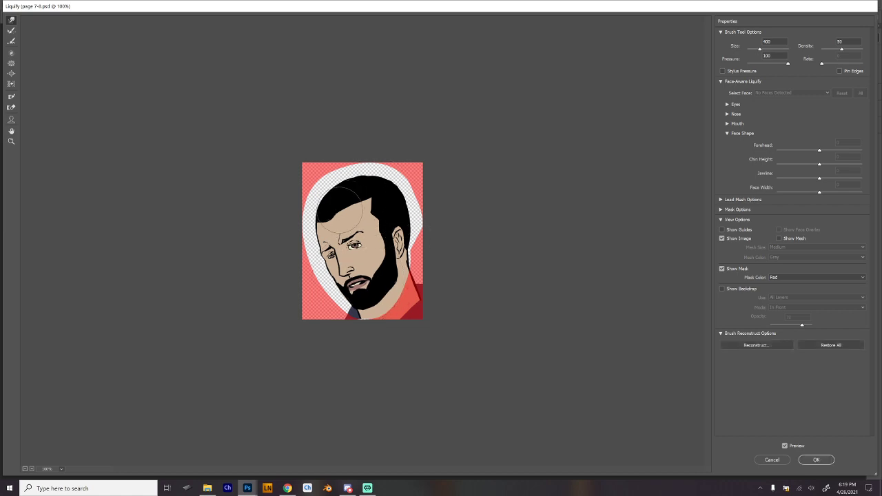
key(bracketleft)
key(bracketleft)
key(bracketleft)
key(bracketright)
key(bracketright)
drag(375, 206, 370, 209)
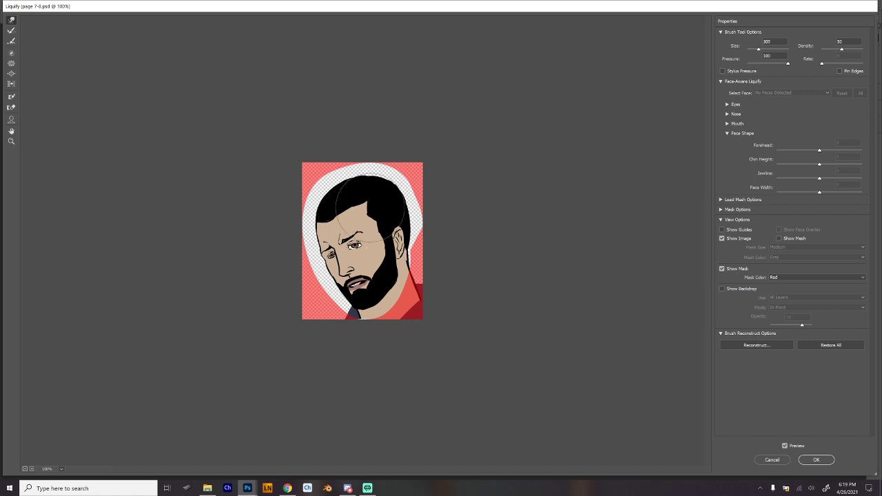
Nudge the far hairline, eyes and far side of the face with Liquify brushes around 175 to 200.
key(bracketleft)
key(bracketleft)
key(bracketleft)
key(bracketleft)
key(bracketright)
key(bracketright)
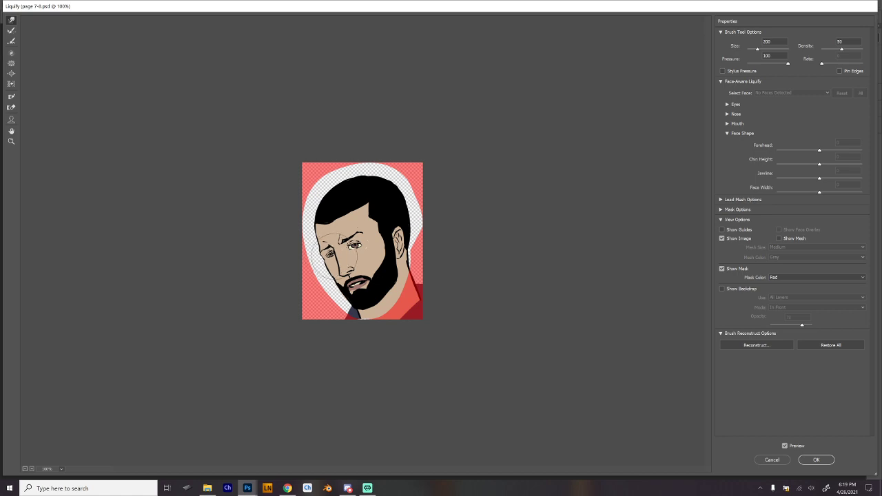
key(bracketleft)
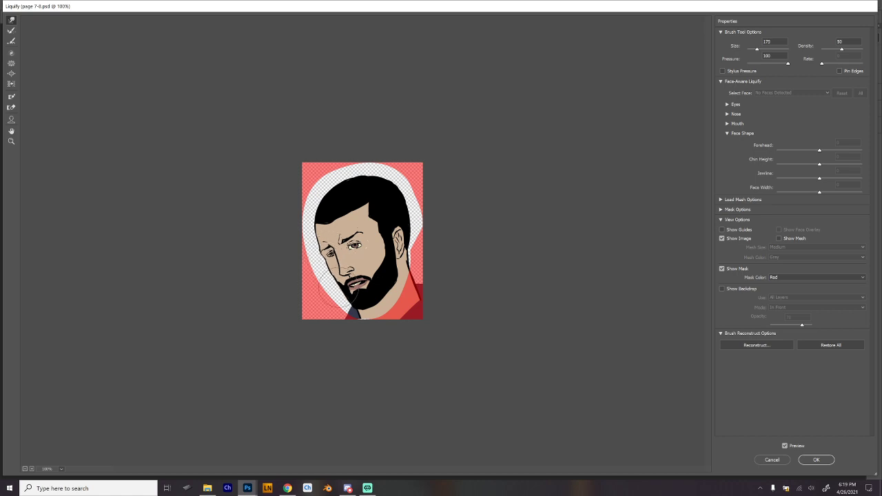
key(bracketleft)
key(bracketleft)
key(bracketright)
key(bracketright)
key(bracketright)
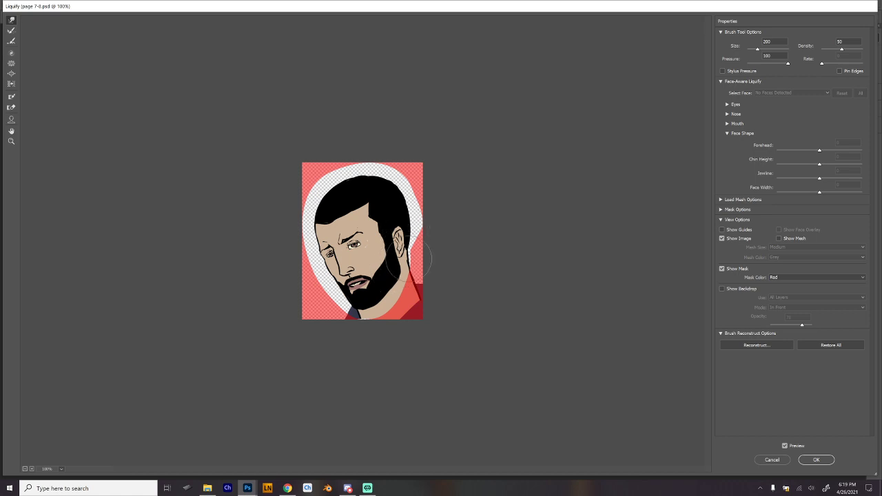
Undo a push on the near jaw and lower the crown of the head with a 500 Liquify brush.
drag(394, 277, 391, 274)
key(bracketleft)
key(ctrl+z)
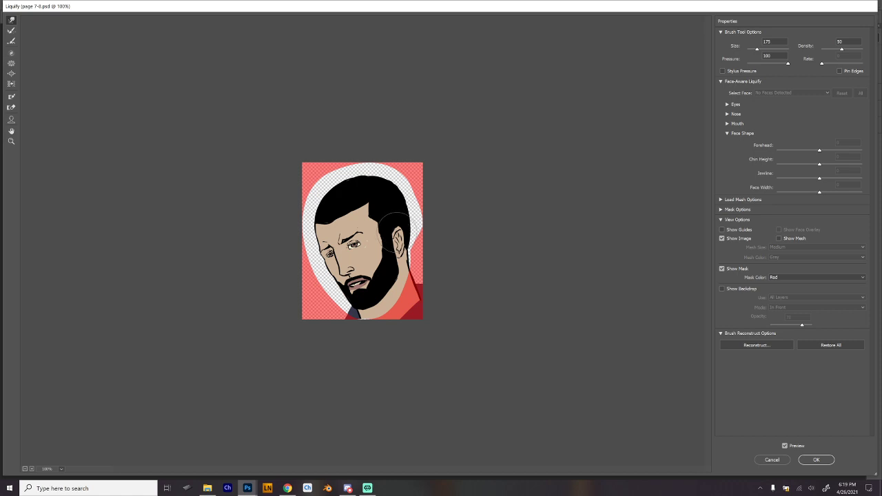
key(bracketright)
key(bracketright)
key(bracketright)
key(bracketright)
key(bracketright)
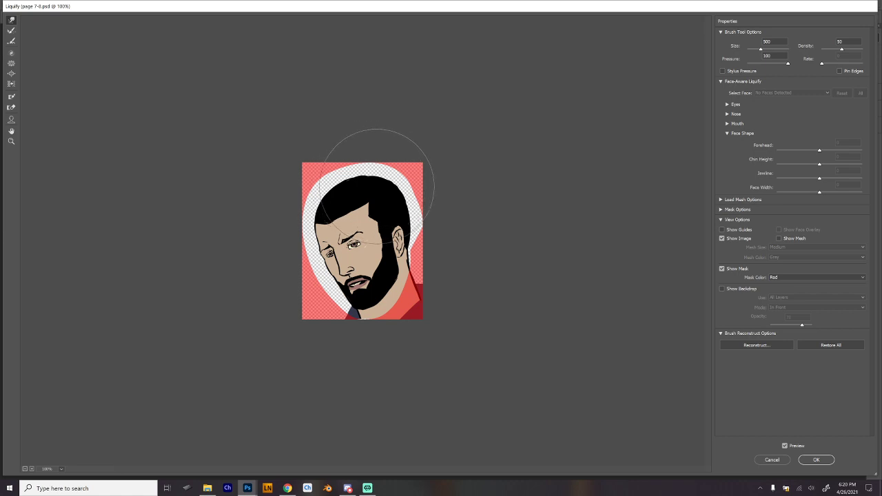
key(bracketright)
key(bracketright)
key(bracketright)
key(bracketleft)
key(bracketleft)
key(bracketleft)
key(bracketleft)
key(bracketleft)
key(bracketleft)
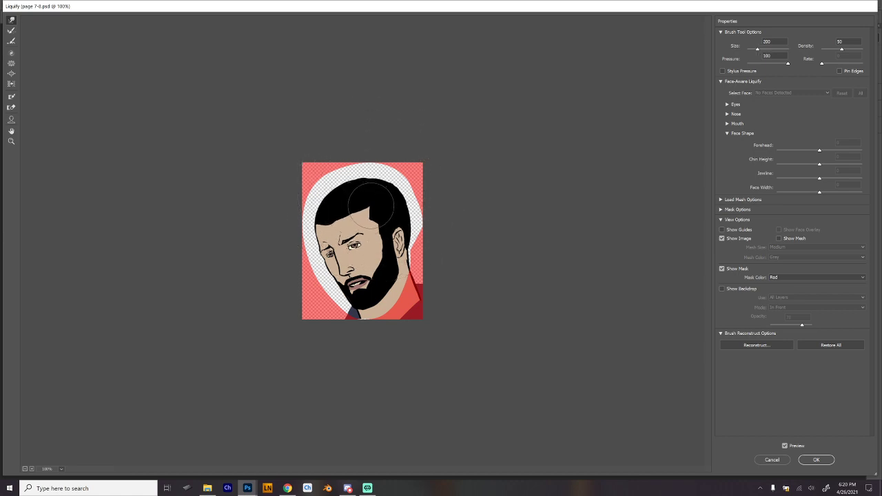
Push in the back of the head, the ear area and the near jaw, and apply the Liquify warp.
key(bracketright)
drag(395, 183, 392, 188)
key(bracketleft)
drag(396, 239, 393, 240)
key(bracketleft)
drag(397, 271, 395, 273)
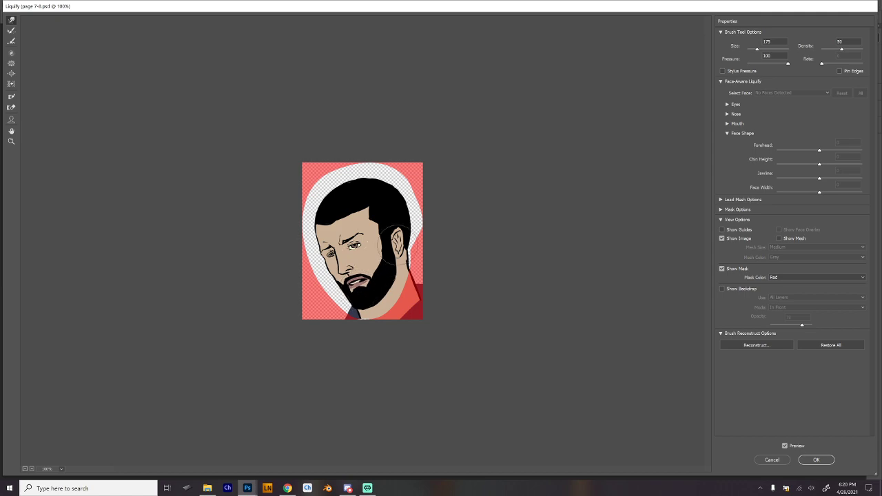
key(Return)
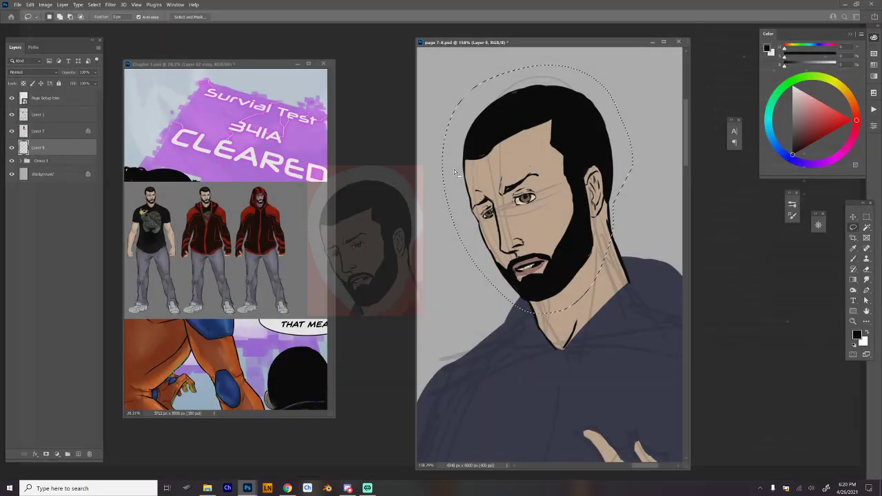
Compare the head with and without the Liquify warp, revert to the unwarped version and check it within the whole panel.
key(ctrl+z)
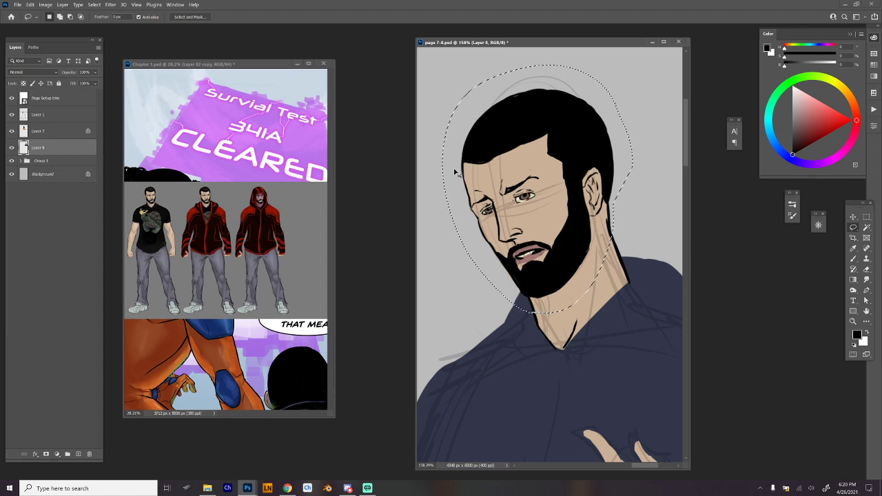
key(ctrl+shift+z)
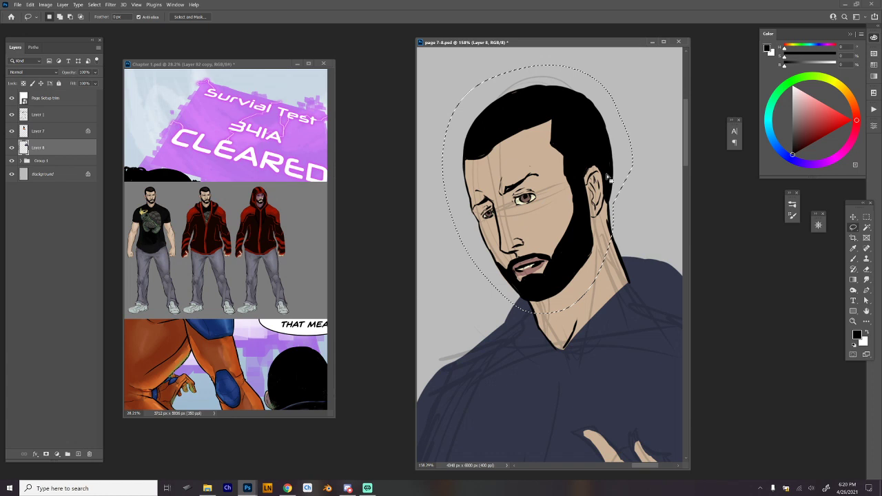
scroll(611, 184, down, 5)
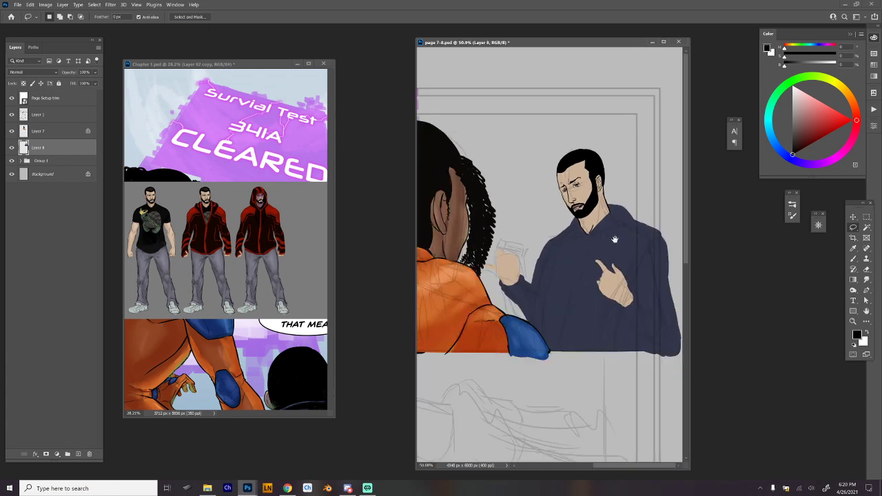
scroll(615, 239, up, 5)
scroll(619, 222, down, 1)
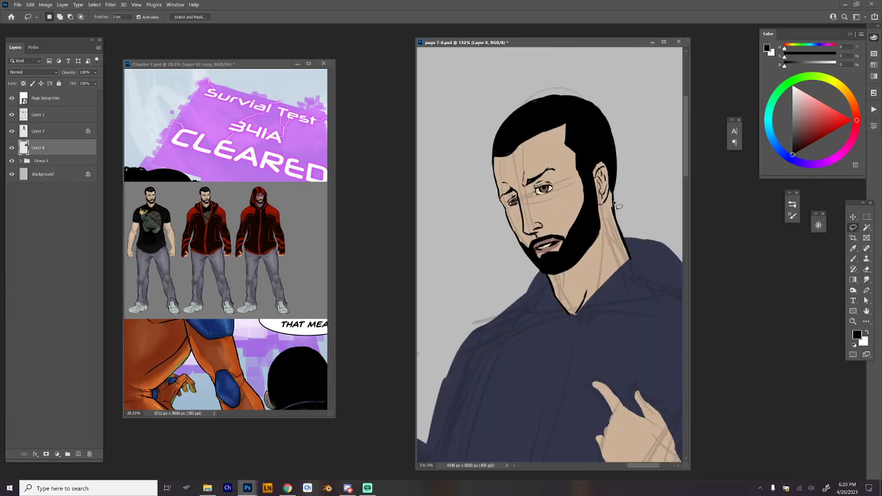
Lasso the man's entire head, delete it from the layer and clear the selection.
mouse_move(592, 274)
mouse_down()
mouse_move(493, 216)
mouse_move(534, 98)
mouse_move(628, 142)
mouse_move(630, 181)
mouse_up()
key(Delete)
key(ctrl+d)
Paint over the leftover neck and black collar lines with the dark blue sampled from the top.
key(b)
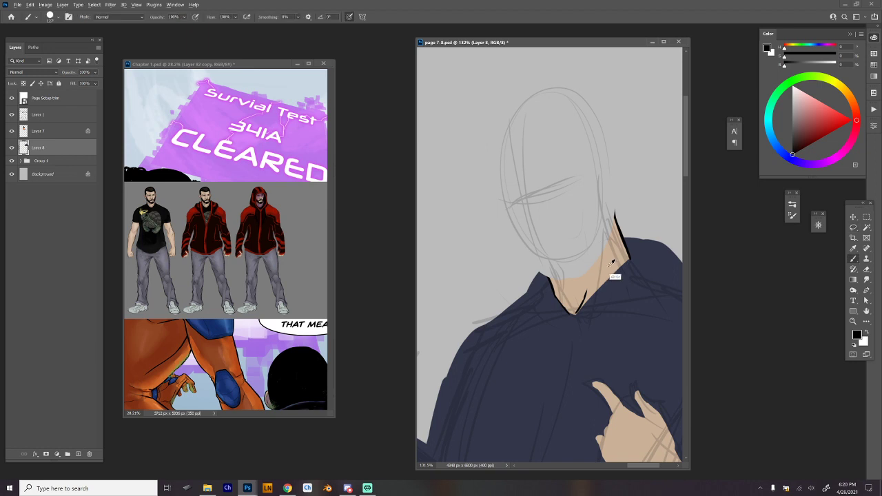
alt+click(613, 272)
alt+click(648, 269)
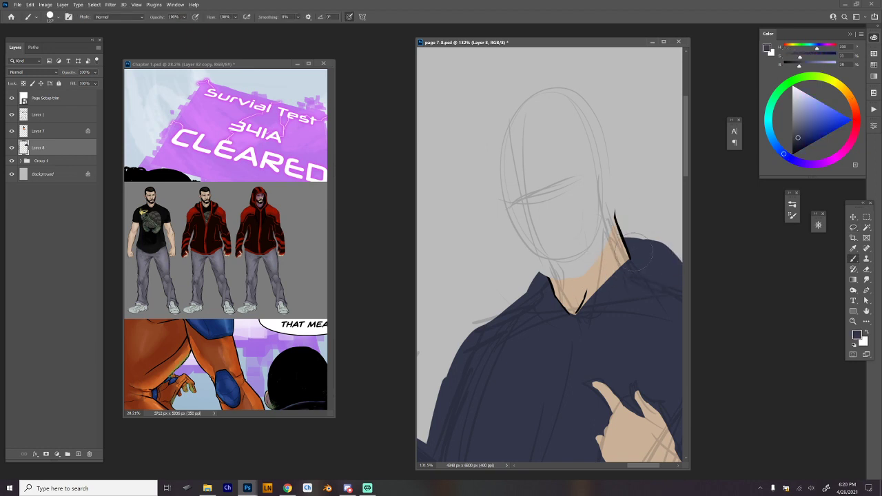
mouse_move(643, 235)
mouse_down()
mouse_move(544, 281)
mouse_move(531, 306)
mouse_move(634, 261)
mouse_up()
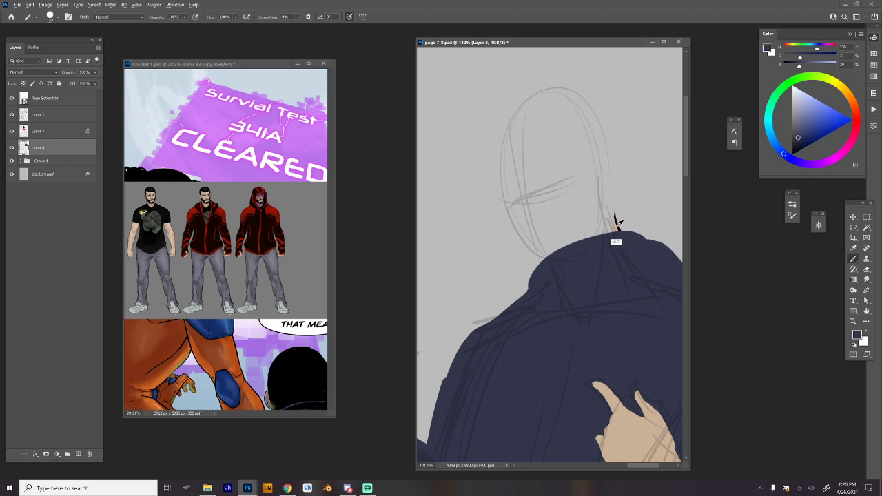
Block in a new head, neck and V-shaped neckline over the sketch with the sampled skin tone.
alt+click(617, 226)
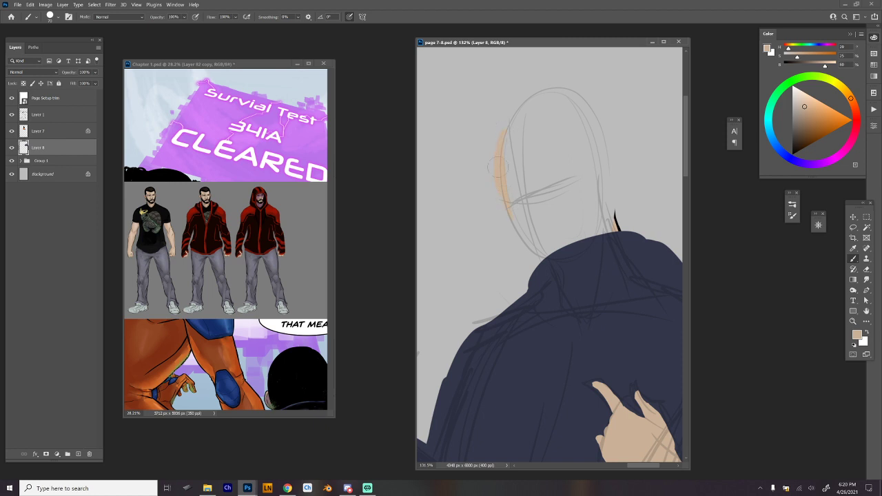
mouse_move(603, 195)
mouse_down()
mouse_move(577, 195)
mouse_move(607, 184)
mouse_up()
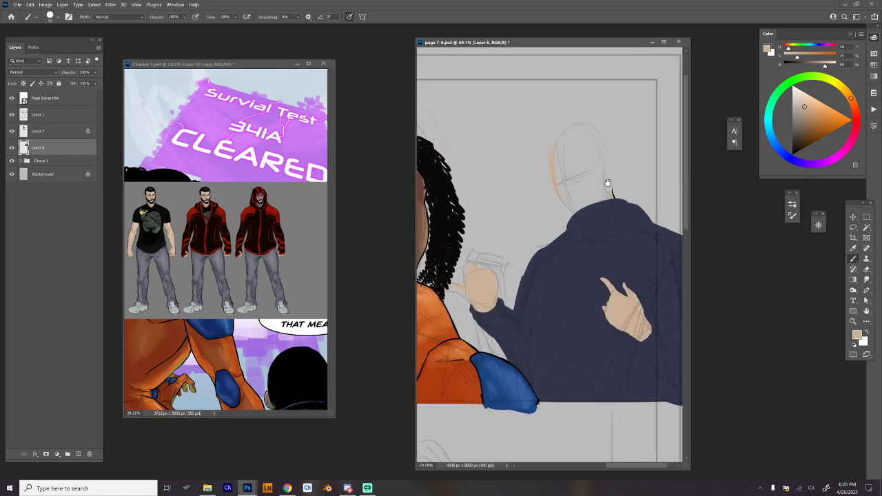
mouse_move(560, 200)
mouse_down()
mouse_move(577, 224)
mouse_move(603, 217)
mouse_move(610, 201)
mouse_up()
drag(556, 143, 582, 222)
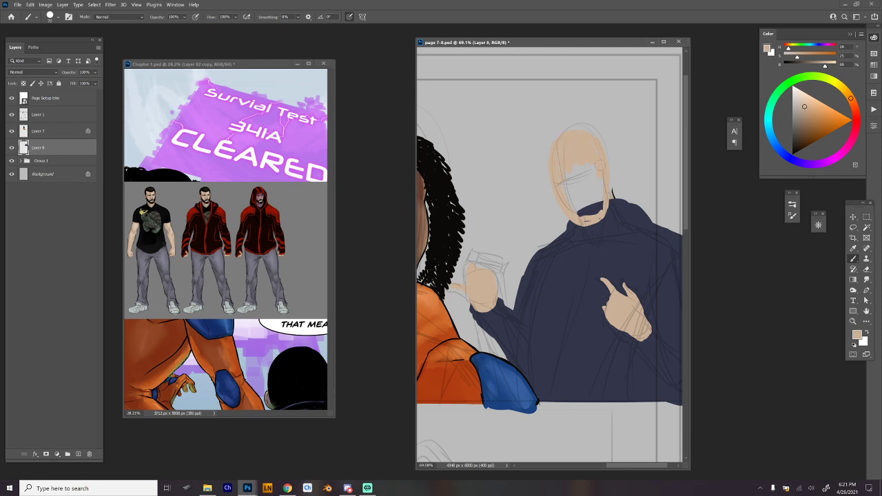
mouse_move(598, 202)
mouse_down()
mouse_move(581, 216)
mouse_move(591, 208)
mouse_move(590, 244)
mouse_move(579, 228)
mouse_move(576, 242)
mouse_move(592, 240)
mouse_move(592, 222)
mouse_up()
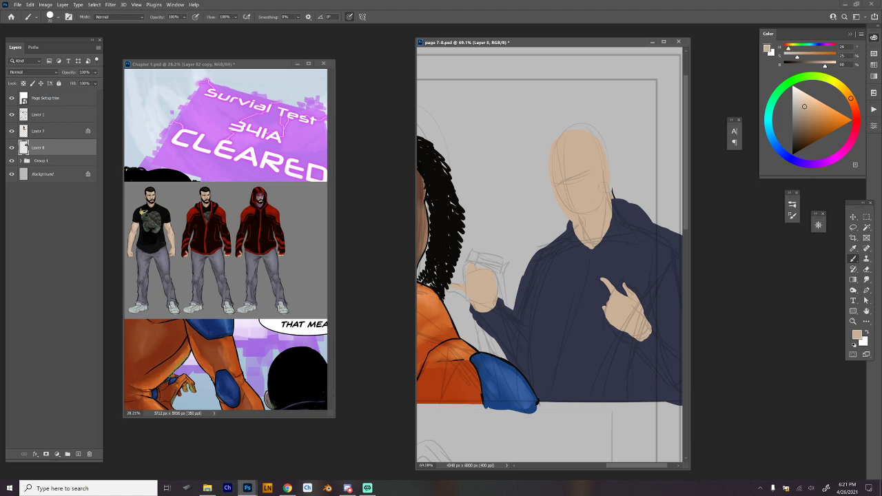
Touch up the edge of the dark blue top beside the neck with its sampled color.
alt+click(627, 204)
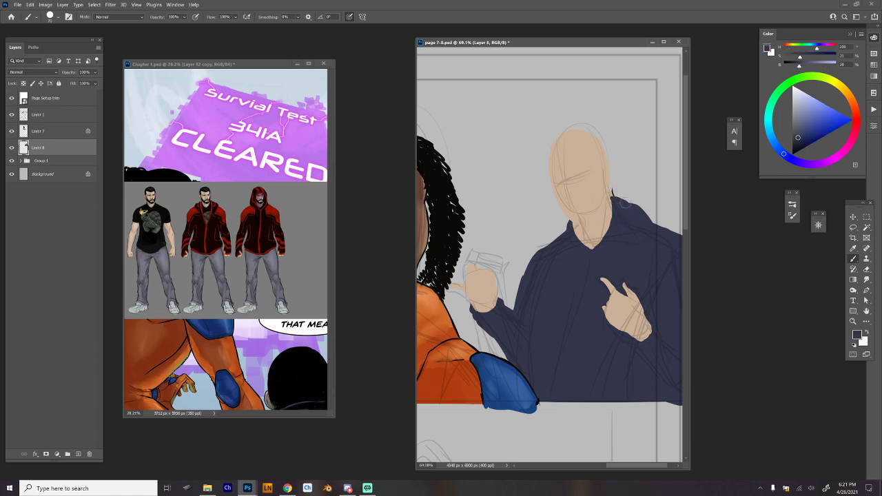
mouse_move(625, 204)
mouse_down()
mouse_move(614, 196)
mouse_move(641, 220)
mouse_move(625, 225)
mouse_move(620, 315)
mouse_up()
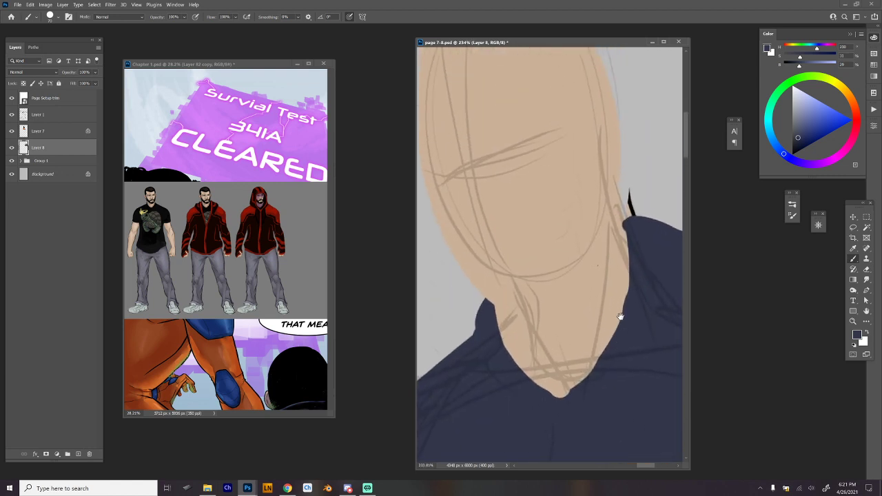
drag(645, 256, 630, 267)
drag(639, 236, 619, 247)
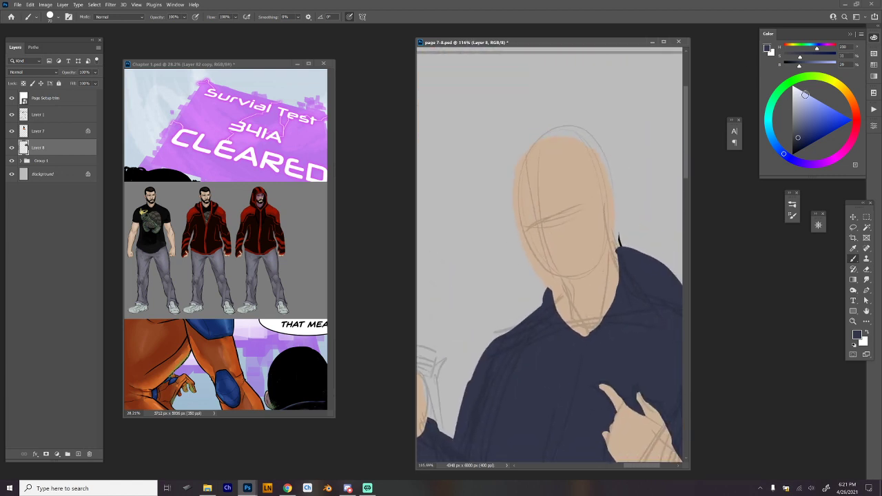
Paint the closed lips in a muted reddish brown with a 25 px brush.
alt+click(577, 252)
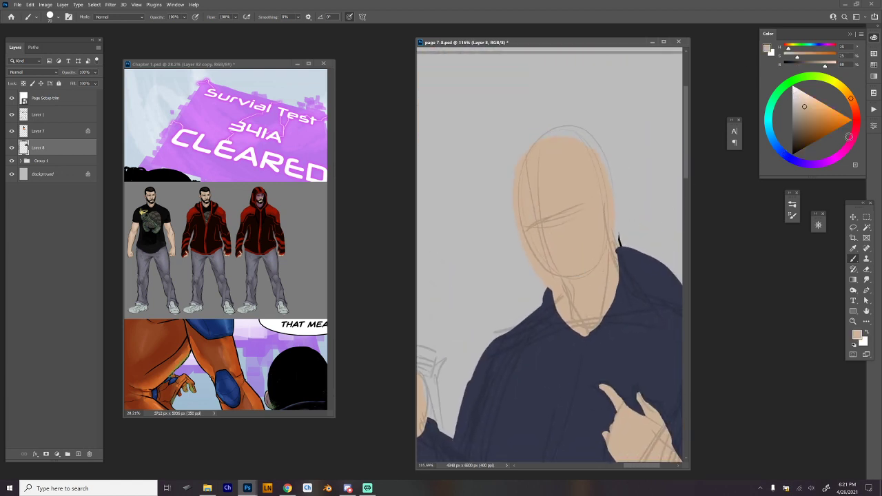
click(857, 112)
click(801, 125)
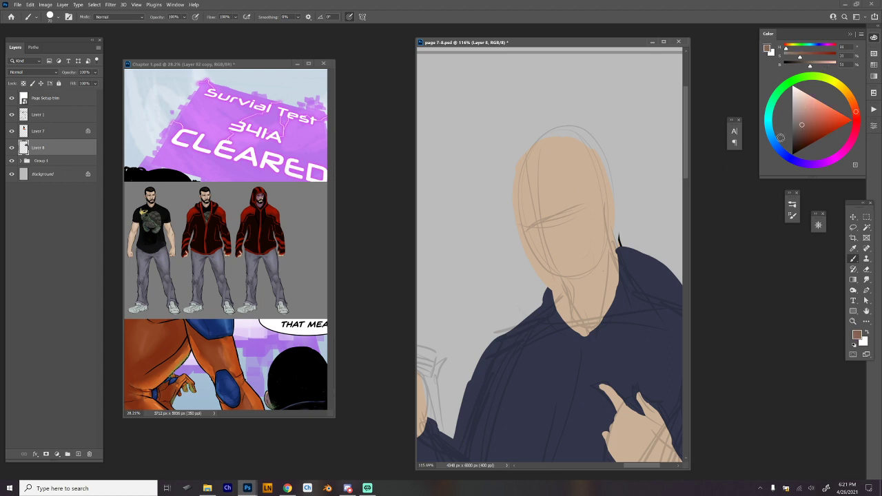
right_click(564, 260)
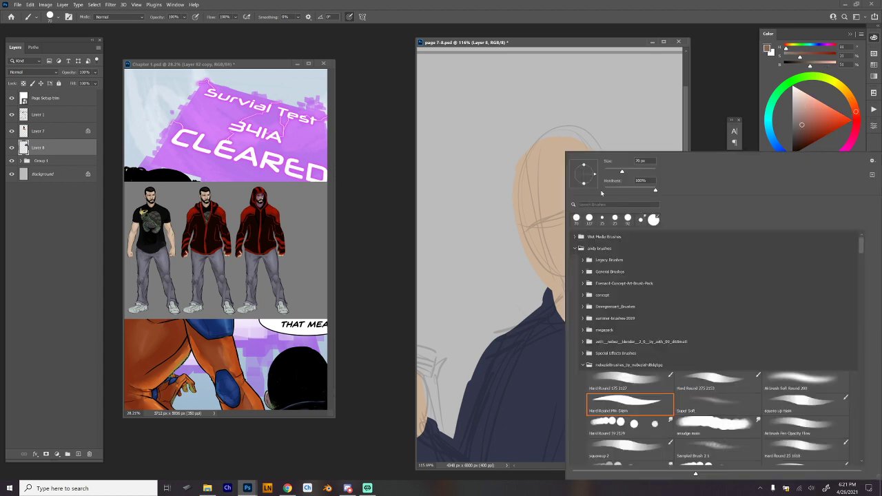
click(611, 172)
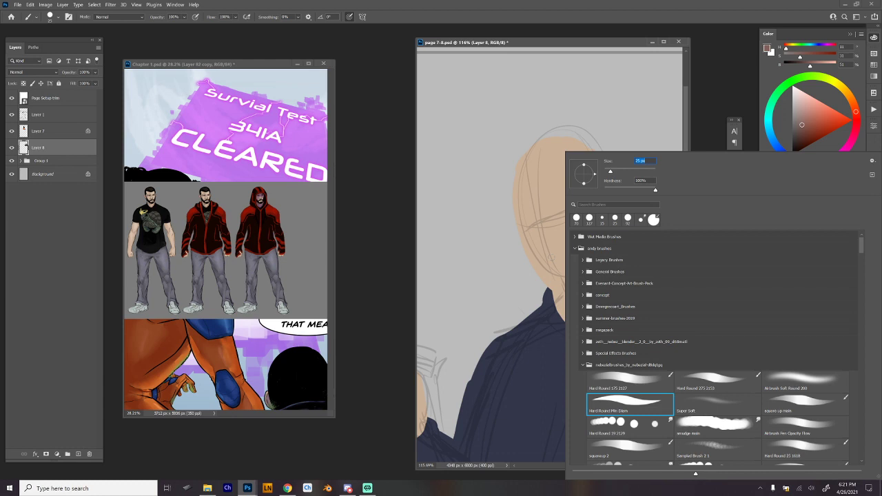
key(Return)
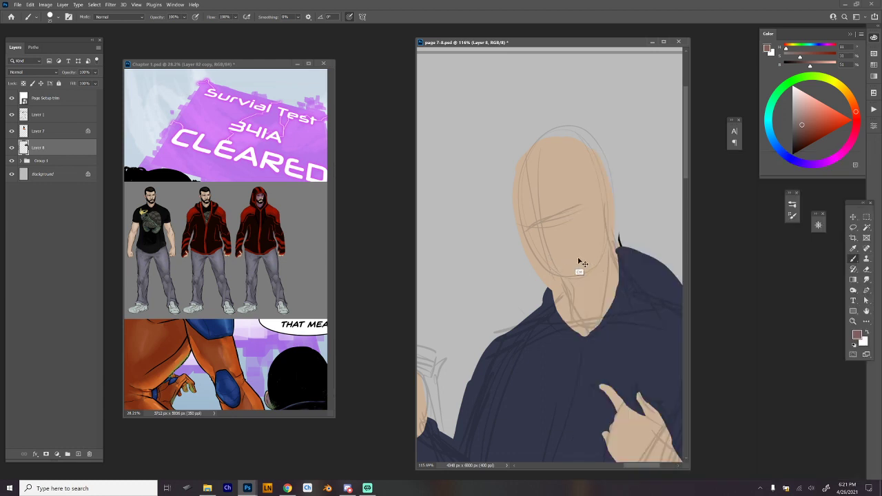
mouse_move(551, 268)
mouse_down()
mouse_move(581, 265)
mouse_move(552, 270)
mouse_move(572, 270)
mouse_up()
right_click(566, 154)
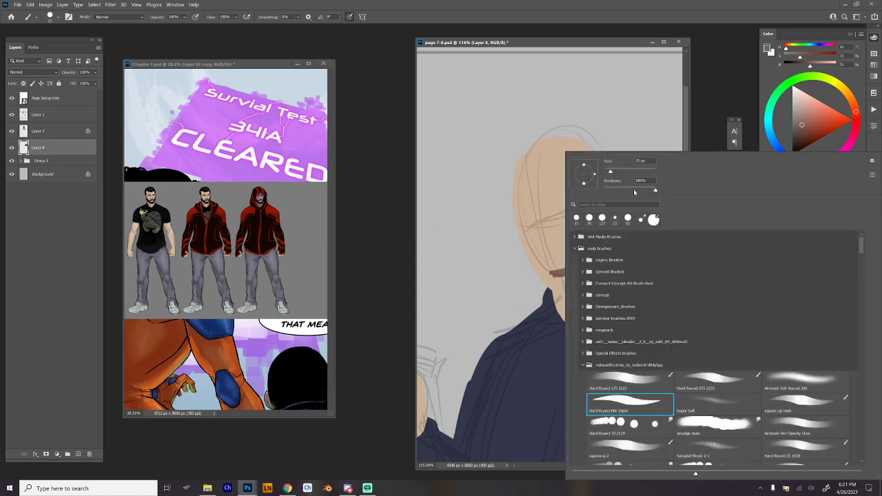
key(Escape)
Draw both eyebrows and the nose line in black over the face sketch.
key(d)
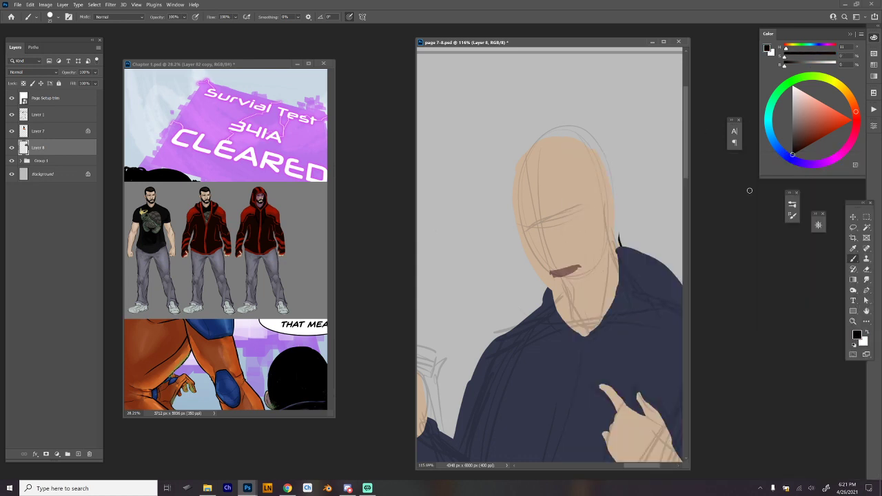
drag(520, 226, 524, 225)
drag(540, 235, 542, 265)
key(ctrl+z)
alt+click(530, 236)
mouse_move(520, 226)
mouse_down()
mouse_move(540, 236)
mouse_move(576, 219)
mouse_up()
alt+click(560, 262)
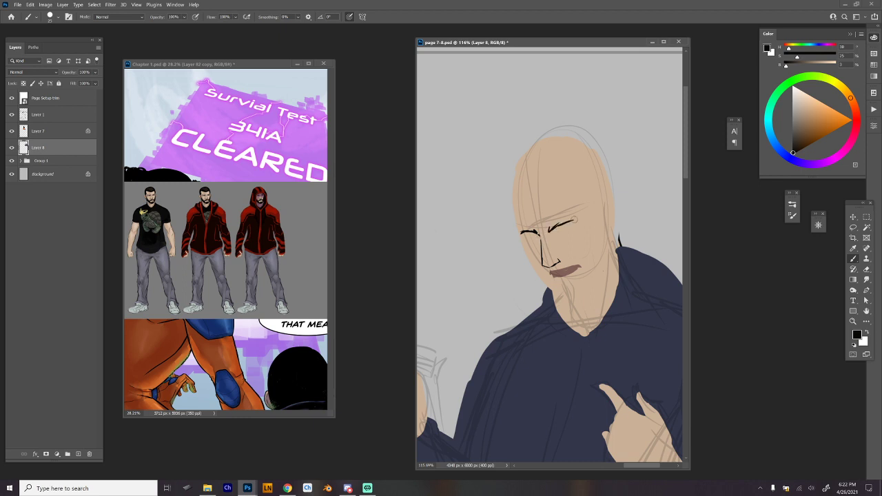
Clean up the brow lines and ink the two narrowed eyes beneath them.
alt+click(550, 230)
alt+click(550, 230)
alt+click(534, 234)
drag(525, 236, 537, 238)
drag(530, 241, 539, 238)
mouse_move(554, 233)
mouse_down()
mouse_move(573, 228)
mouse_move(565, 231)
mouse_up()
drag(556, 228, 567, 223)
Ink the mouth line and reshape the lips with sampled black, skin tone and lip brown.
drag(555, 274, 569, 272)
alt+click(581, 264)
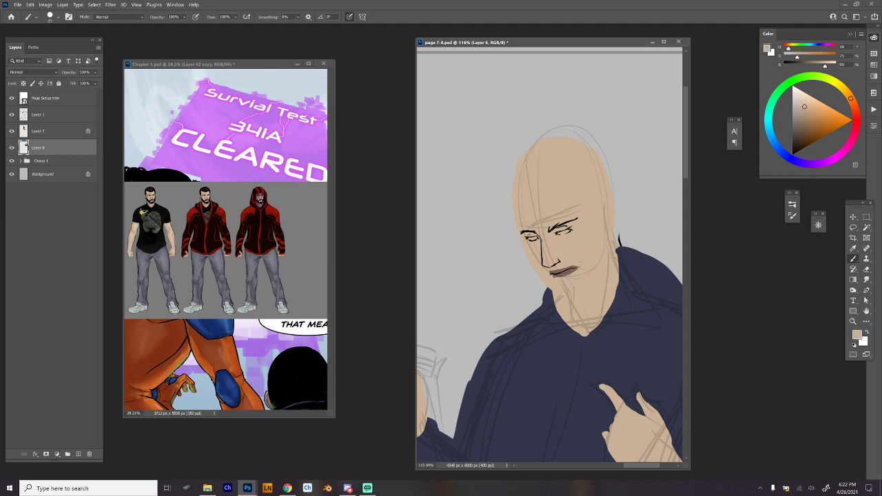
drag(572, 269, 580, 265)
alt+click(559, 272)
alt+click(556, 272)
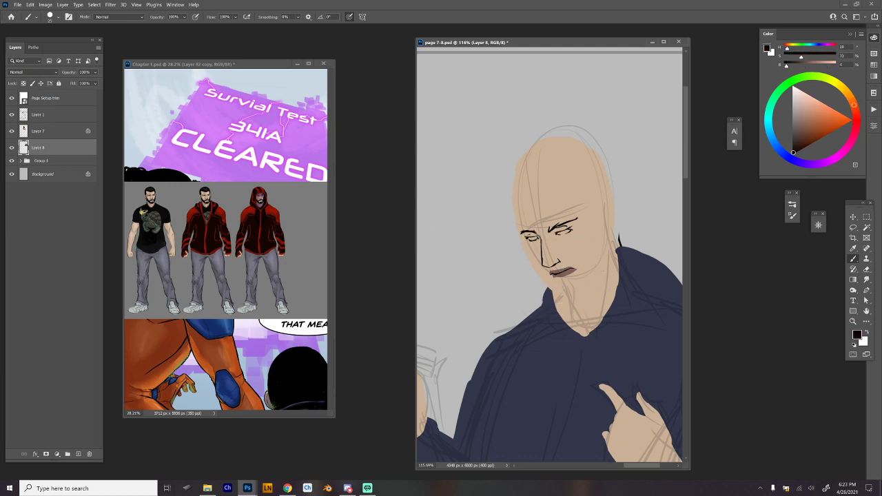
alt+click(566, 273)
alt+click(572, 261)
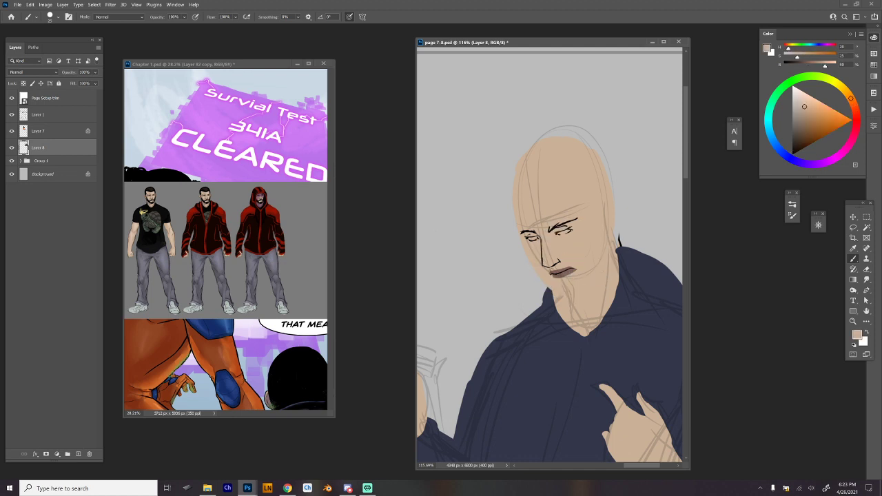
alt+click(566, 272)
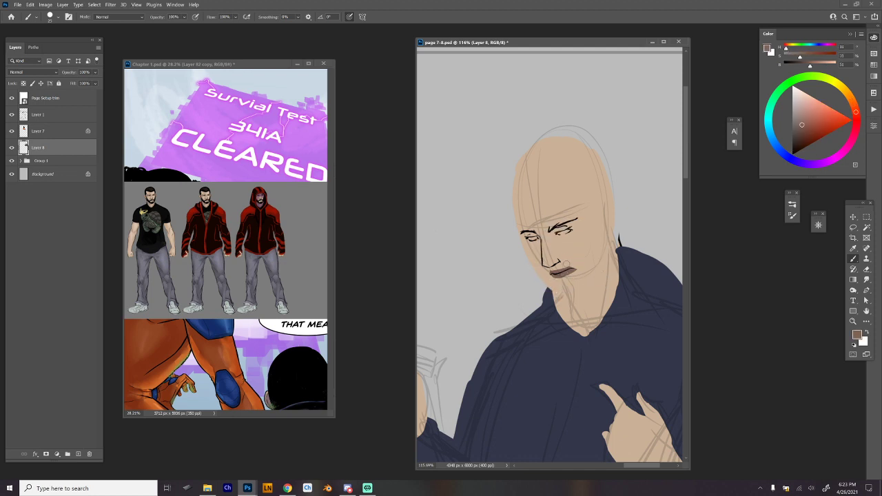
alt+click(569, 262)
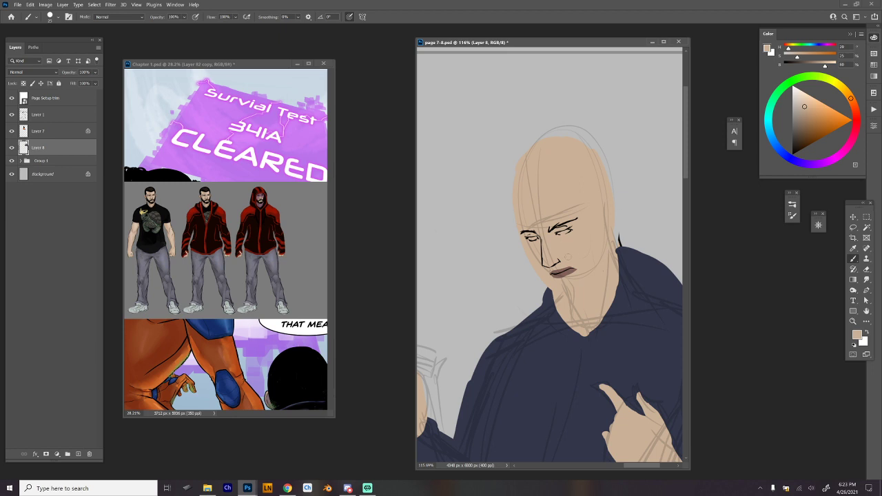
Trim the near eyebrow with skin tone and redraw it thicker in black.
alt+click(557, 225)
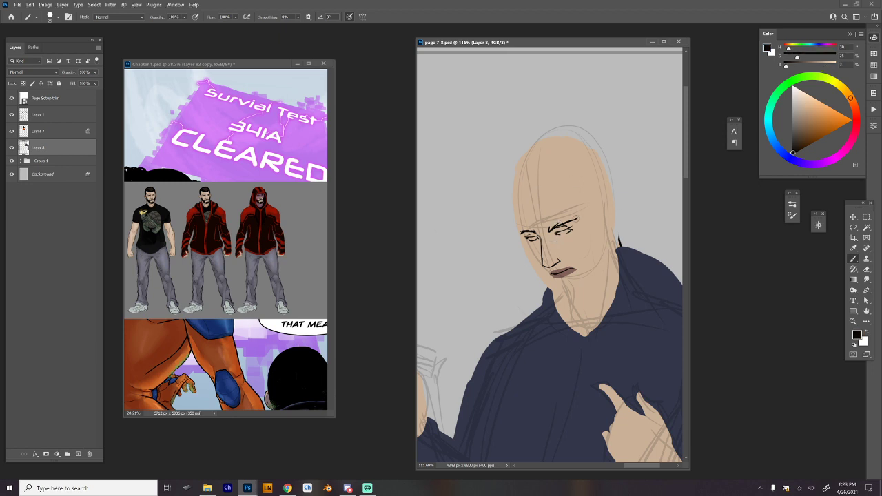
alt+click(582, 218)
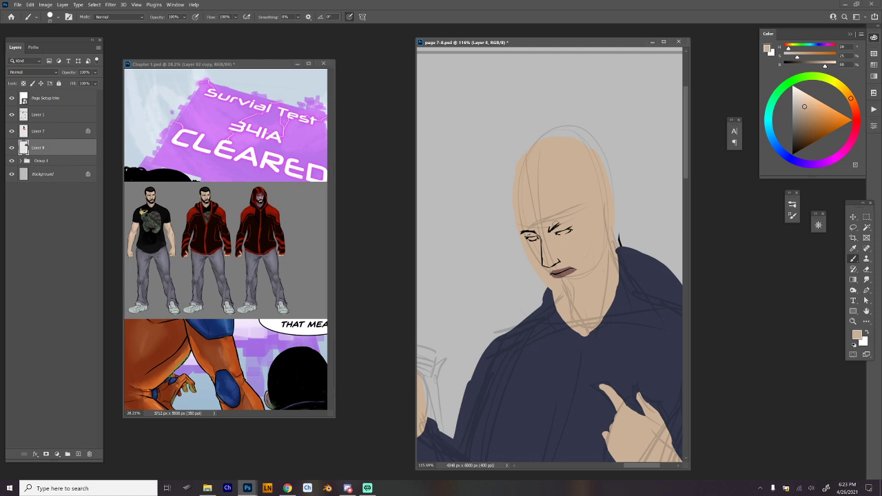
alt+click(555, 226)
drag(556, 221, 577, 221)
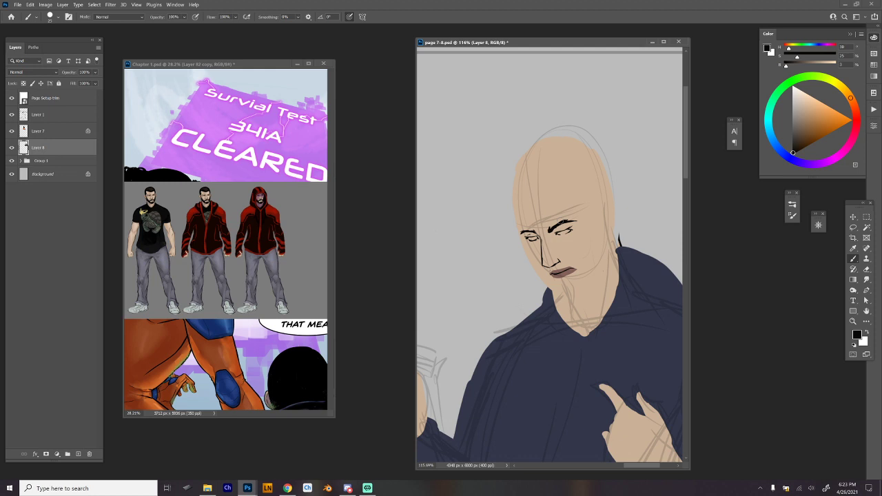
drag(567, 224, 576, 221)
Ink the far side of the face from the temple down to the cheek, redoing the first strokes.
drag(513, 202, 520, 235)
key(ctrl+z)
Choose a pale cream shade and fill in the teeth and the whites of both eyes.
key(ctrl+z)
drag(514, 206, 527, 256)
mouse_move(802, 107)
mouse_down()
mouse_move(810, 97)
mouse_move(799, 93)
mouse_up()
drag(555, 276, 569, 270)
key(ctrl+z)
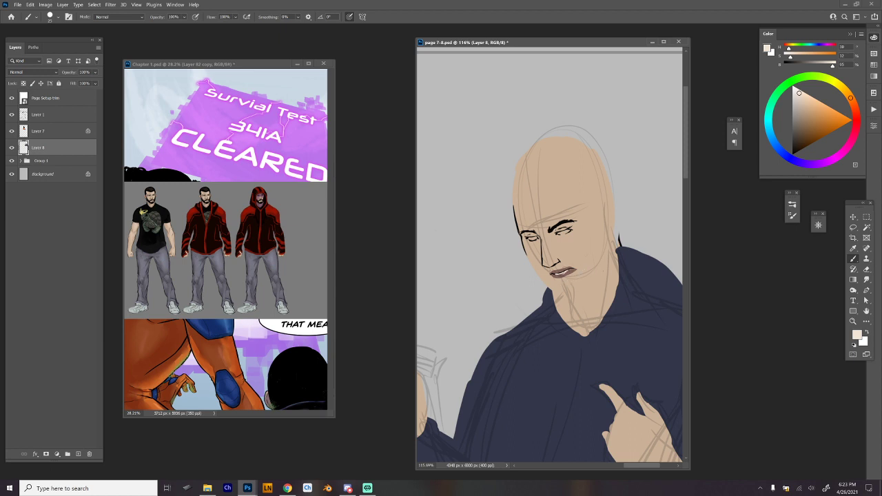
drag(528, 239, 565, 231)
Ink the jawline from the chin up to the ear in sampled black, undoing unwanted strokes.
alt+click(556, 223)
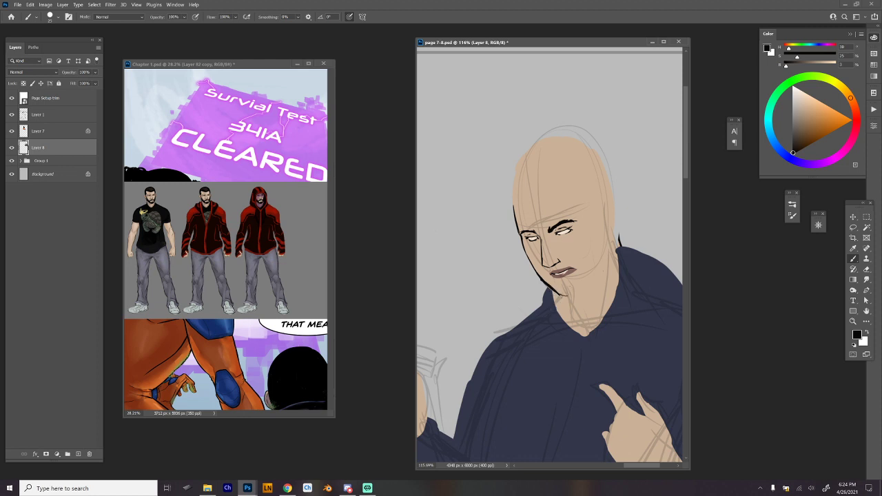
mouse_move(558, 288)
mouse_down()
mouse_move(569, 298)
mouse_move(597, 274)
mouse_move(606, 208)
mouse_move(608, 239)
mouse_up()
key(ctrl+z)
key(ctrl+z)
key(ctrl+z)
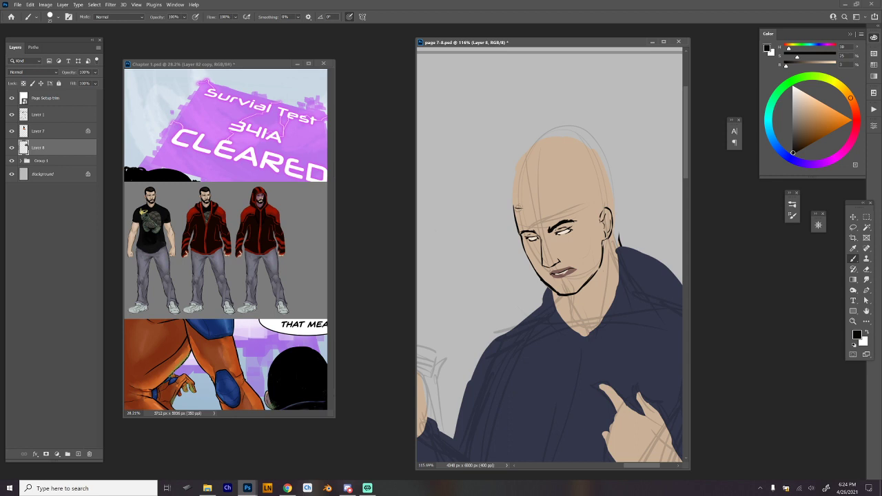
Ink the hairline across the forehead and down to the sideburn, plus the far side of the skull.
mouse_move(516, 208)
mouse_down()
mouse_move(548, 209)
mouse_move(538, 209)
mouse_move(570, 191)
mouse_move(588, 207)
mouse_move(599, 247)
mouse_up()
key(ctrl+z)
drag(519, 171, 511, 210)
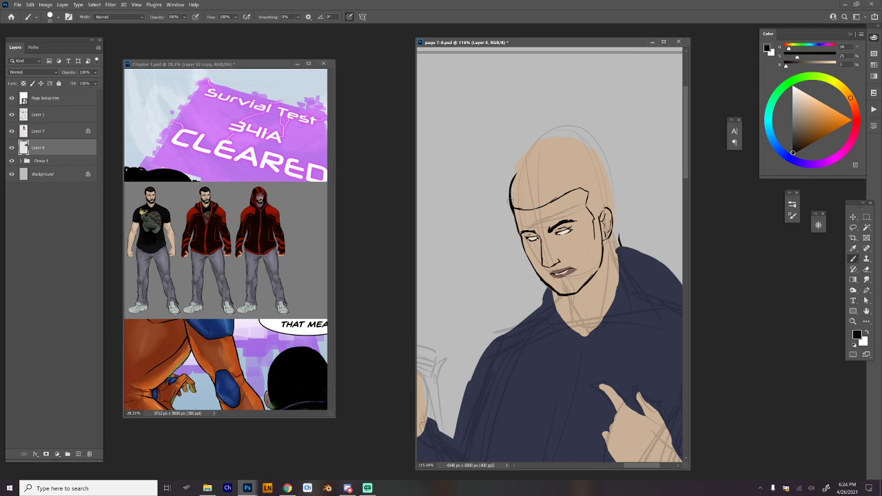
Ink a thick outline over the top of the skull and down the back of the head, retrying uneven strokes.
drag(520, 165, 566, 140)
key(ctrl+z)
mouse_move(514, 171)
mouse_down()
mouse_move(545, 146)
mouse_move(604, 151)
mouse_up()
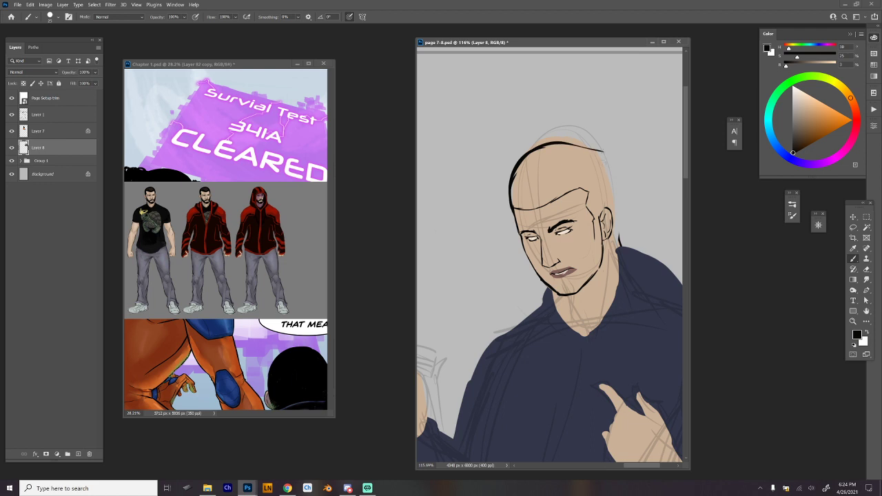
key(ctrl+z)
drag(514, 171, 559, 146)
key(ctrl+z)
mouse_move(513, 175)
mouse_down()
mouse_move(563, 138)
mouse_move(607, 168)
mouse_up()
key(ctrl+z)
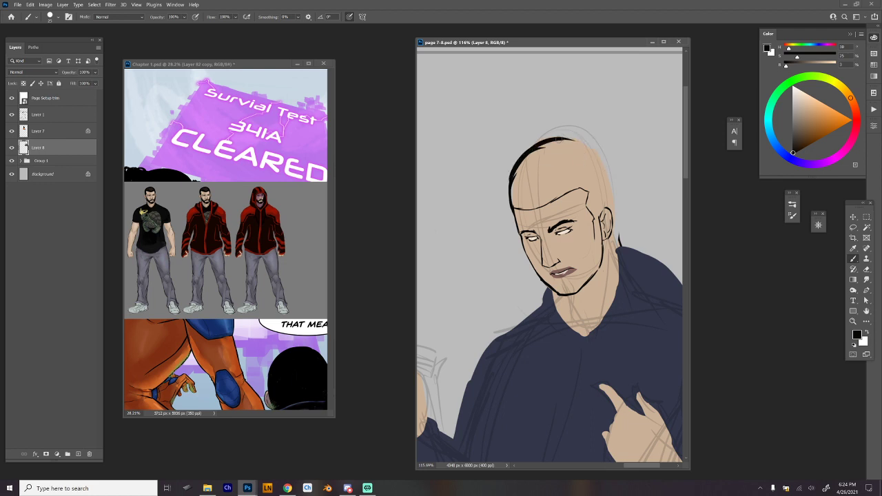
mouse_move(559, 140)
mouse_down()
mouse_move(581, 143)
mouse_move(610, 185)
mouse_up()
key(ctrl+z)
mouse_move(562, 137)
mouse_down()
mouse_move(613, 200)
mouse_move(613, 306)
mouse_up()
Rework the back edge of the neck with sampled skin tone and tidy the black line behind it.
alt+click(612, 292)
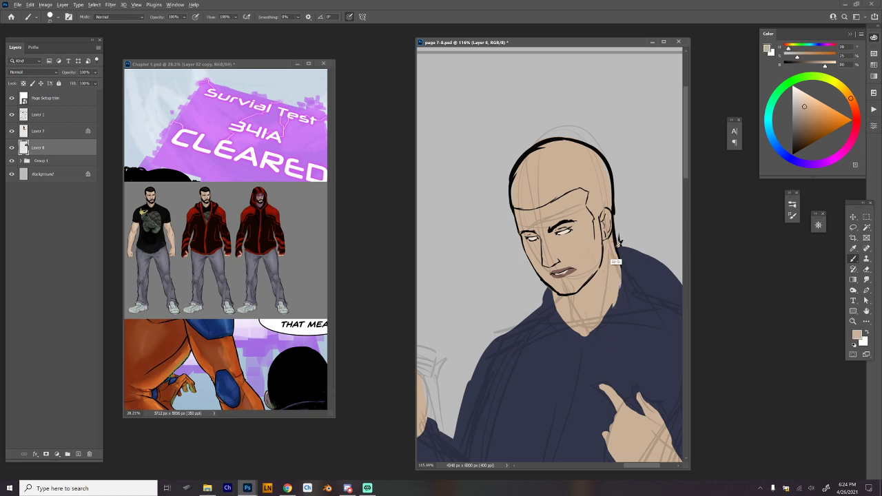
alt+click(618, 245)
drag(614, 228, 618, 252)
alt+click(618, 276)
key(e)
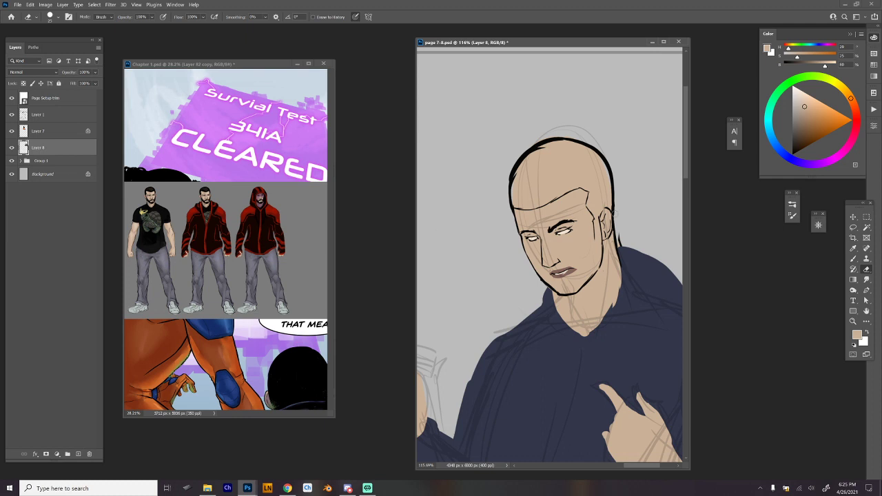
Lasso the inked head, move it down closer to the shoulders and clear the selection.
scroll(618, 216, down, 4)
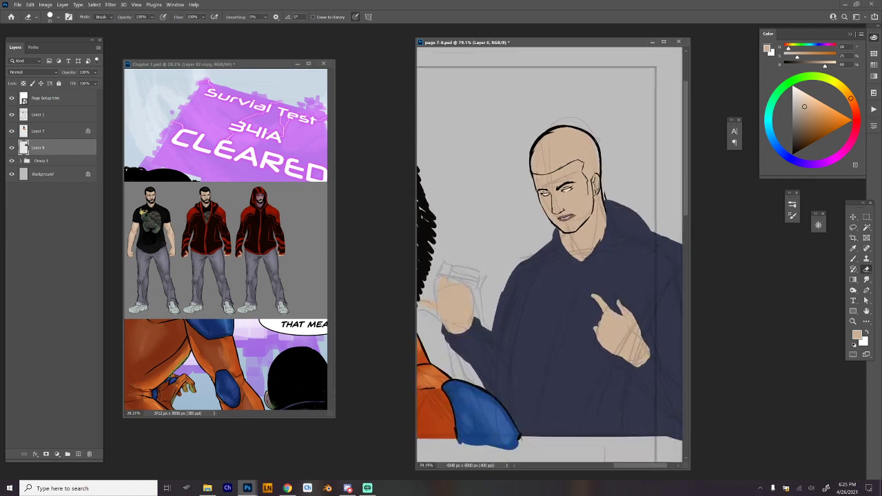
key(l)
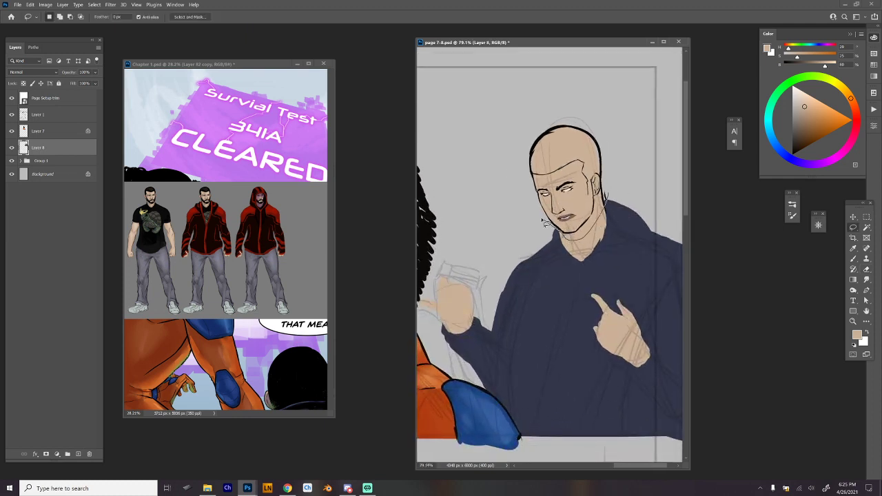
mouse_move(543, 221)
mouse_down()
mouse_move(601, 133)
mouse_move(607, 184)
mouse_up()
mouse_move(593, 150)
mouse_down()
mouse_move(597, 162)
mouse_move(635, 187)
mouse_up()
key(ctrl+z)
key(ctrl+d)
key(b)
Extend the dark blue collar up against the back of the neck with the sampled color.
drag(616, 220, 627, 224)
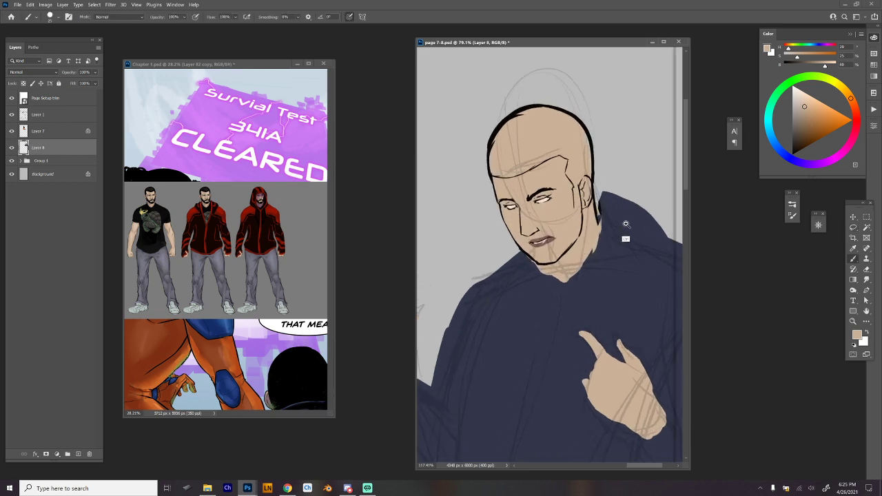
alt+click(618, 206)
mouse_move(603, 195)
mouse_down()
mouse_move(594, 206)
mouse_move(598, 241)
mouse_move(596, 198)
mouse_up()
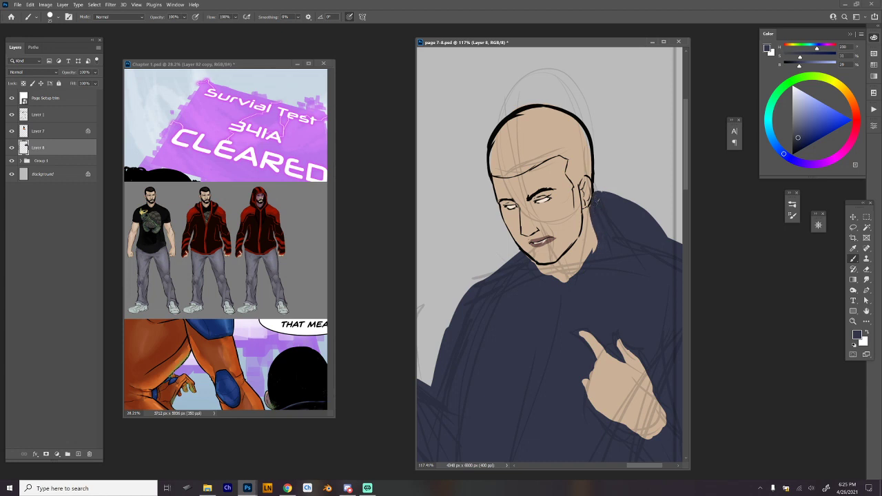
Erase the raised hump behind the neck so the shoulder slopes down smoothly from the collar.
drag(593, 269, 511, 272)
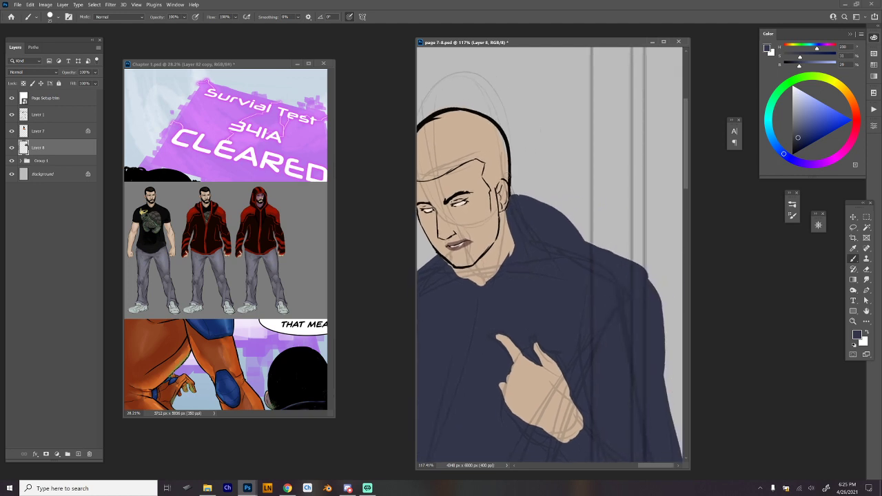
key(e)
mouse_move(513, 192)
mouse_down()
mouse_move(513, 203)
mouse_move(565, 215)
mouse_up()
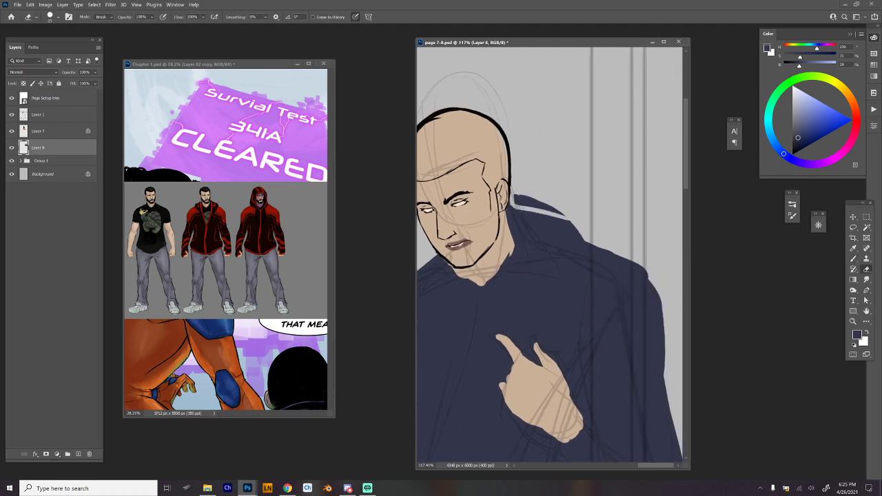
drag(514, 207, 580, 239)
mouse_move(540, 210)
mouse_down()
mouse_move(581, 237)
mouse_move(521, 202)
mouse_move(538, 205)
mouse_up()
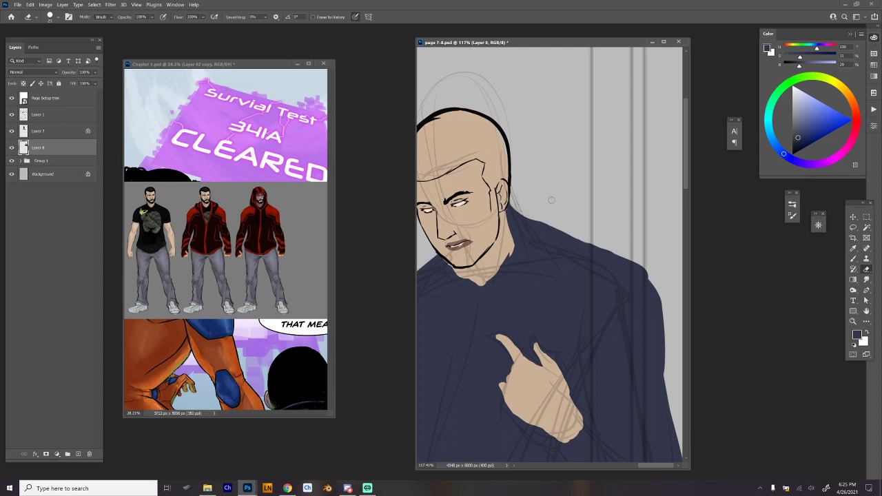
Check the figure within the whole page and save page 7-8.psd.
drag(579, 259, 625, 250)
drag(625, 251, 605, 233)
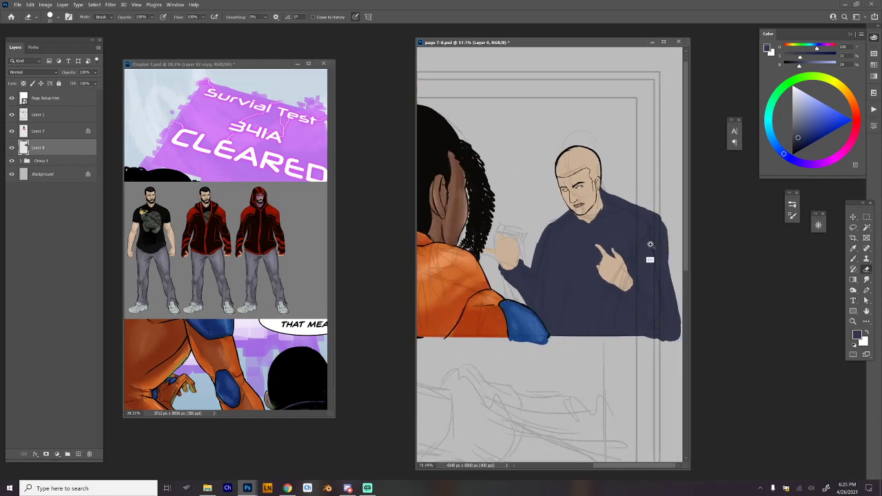
drag(651, 256, 634, 253)
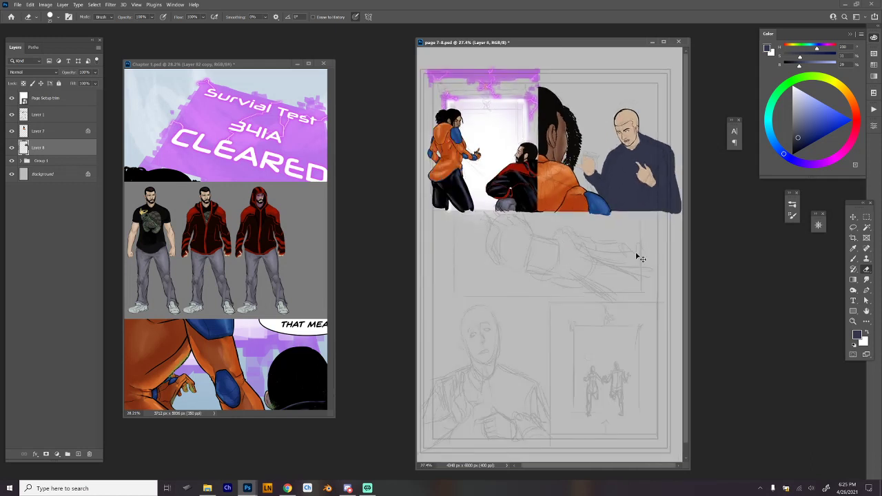
key(ctrl+s)
key(alt+Tab)
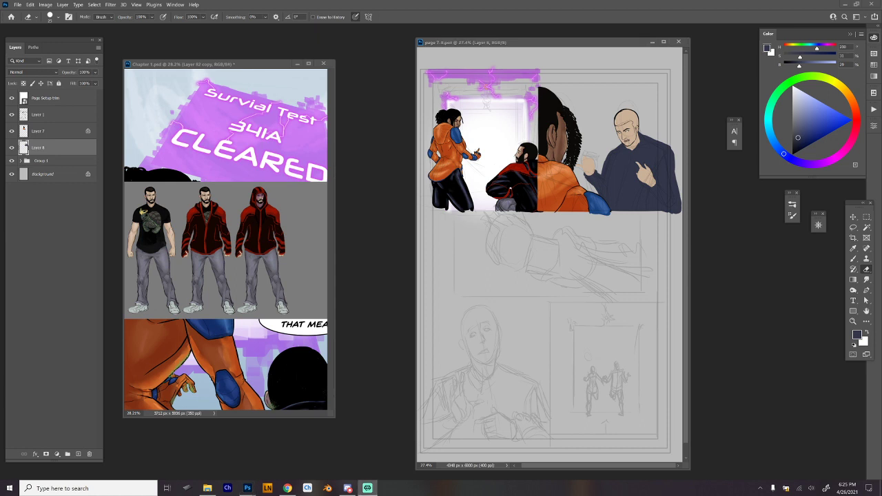